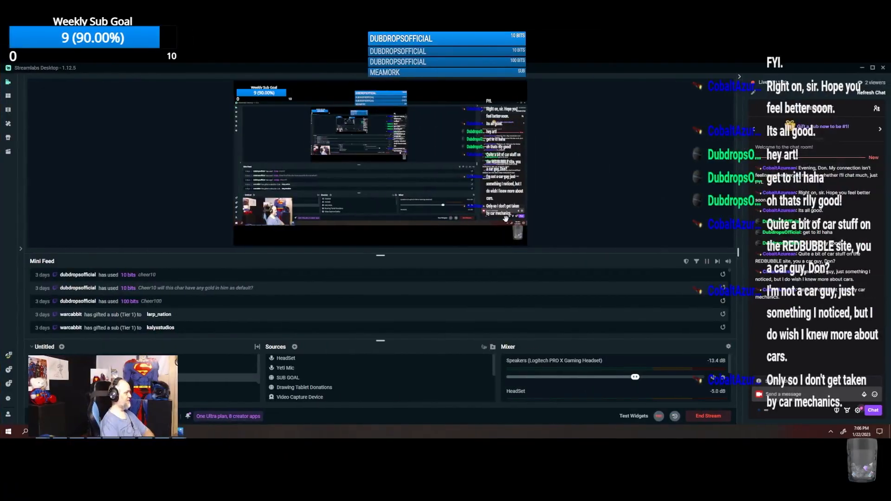
Examine the photo may_01_2019.jpg of the parked car at a larger magnification and close it.
click(863, 69)
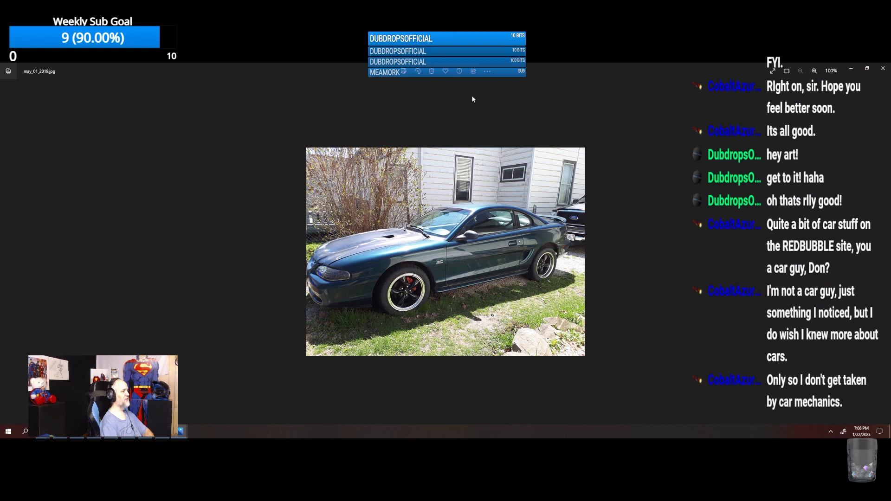
click(815, 72)
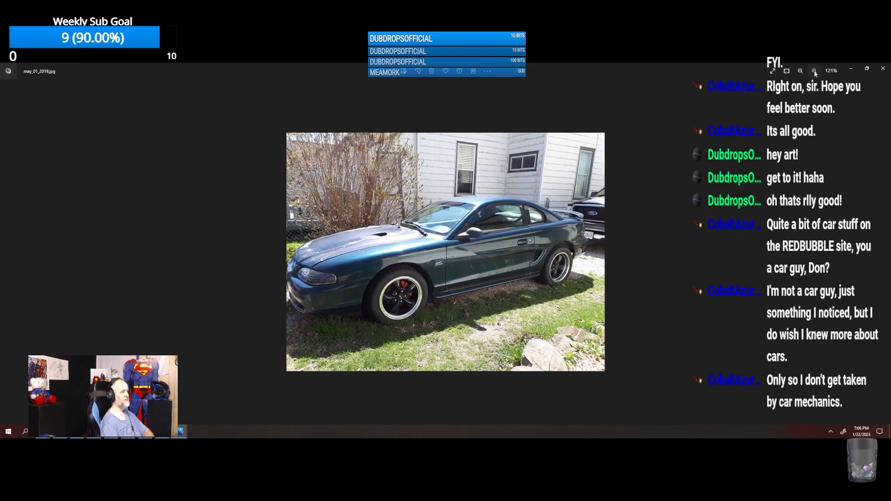
click(815, 71)
click(815, 72)
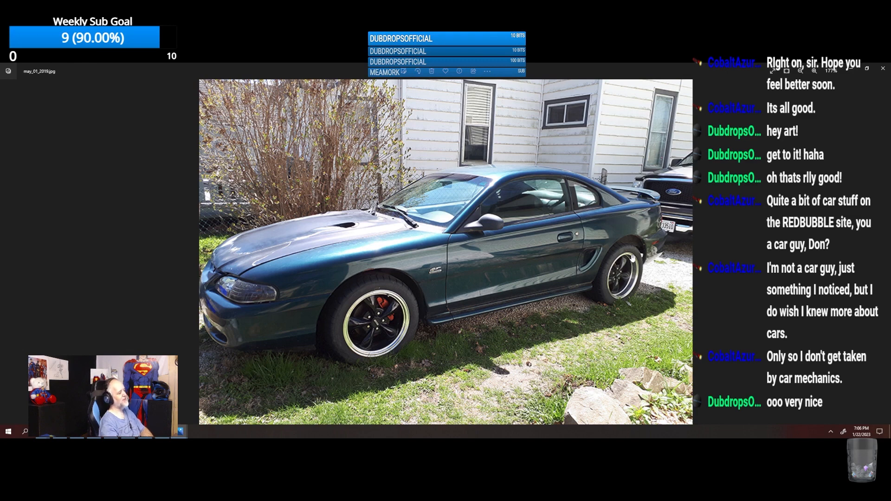
click(884, 69)
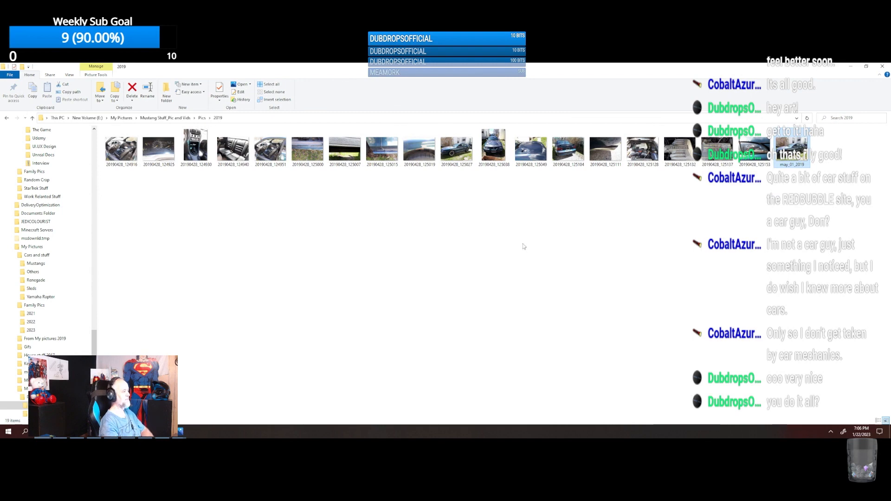
Open the photo 20190428_124951 from the 2019 folder and browse forward to the car's front view.
right_click(275, 156)
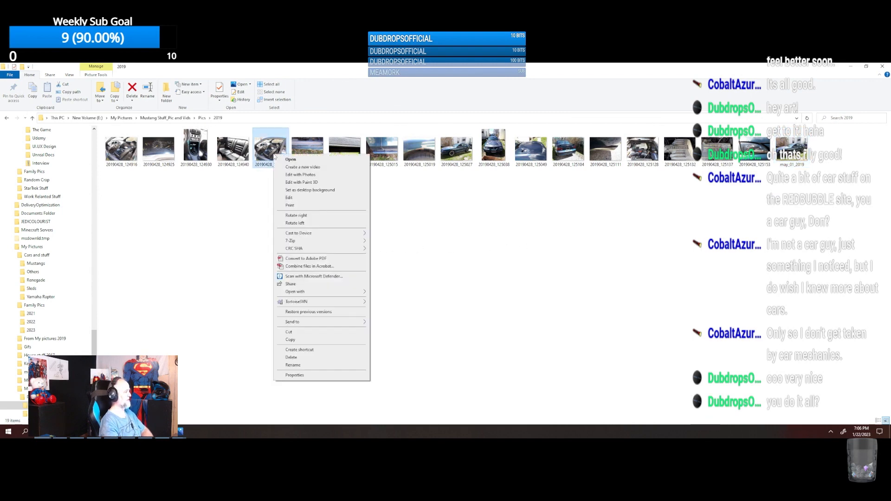
click(288, 159)
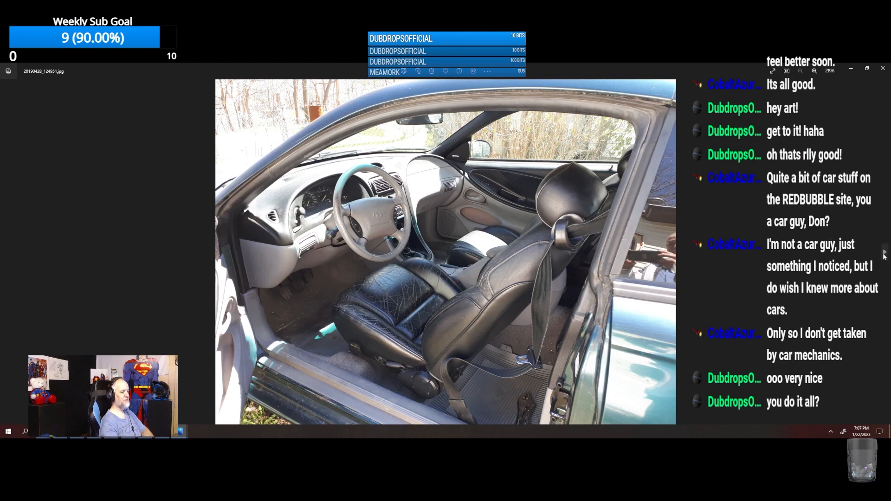
click(885, 254)
click(885, 255)
click(885, 254)
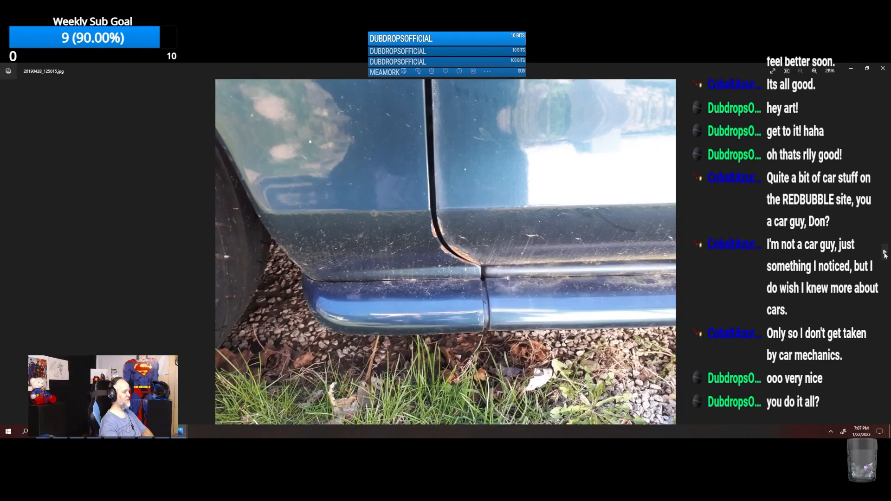
click(885, 254)
click(885, 255)
click(885, 255)
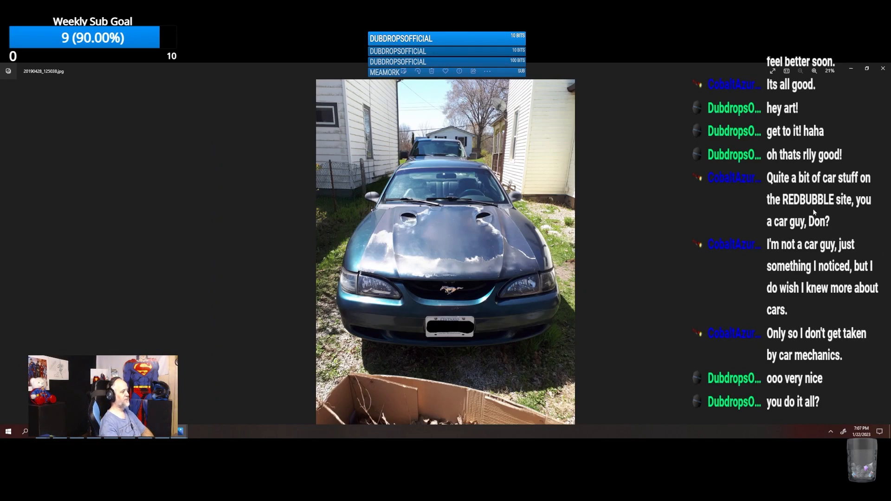
Look through the remaining hood, rear and engine bay photos up to may_01_2019.jpg and close the viewer.
click(885, 253)
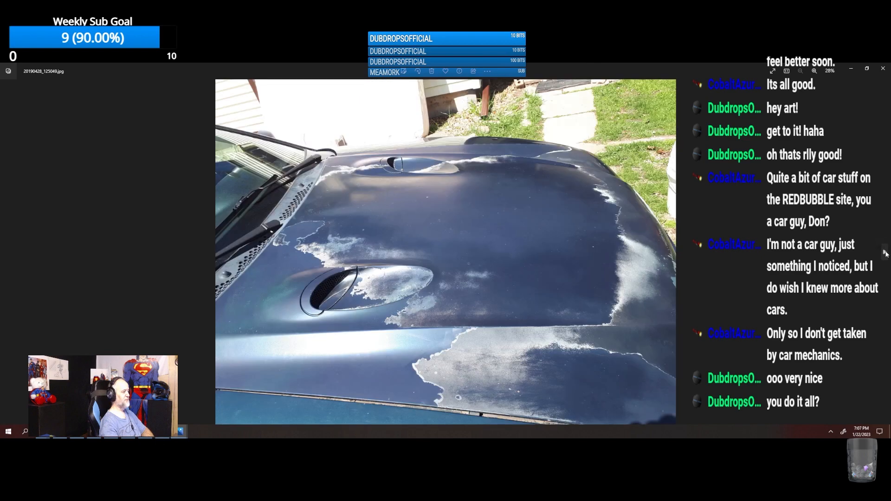
click(885, 254)
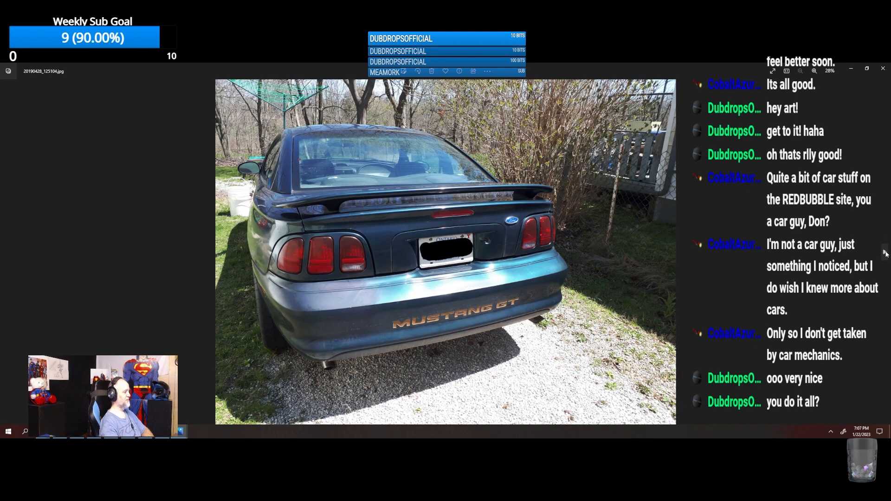
click(885, 253)
click(885, 254)
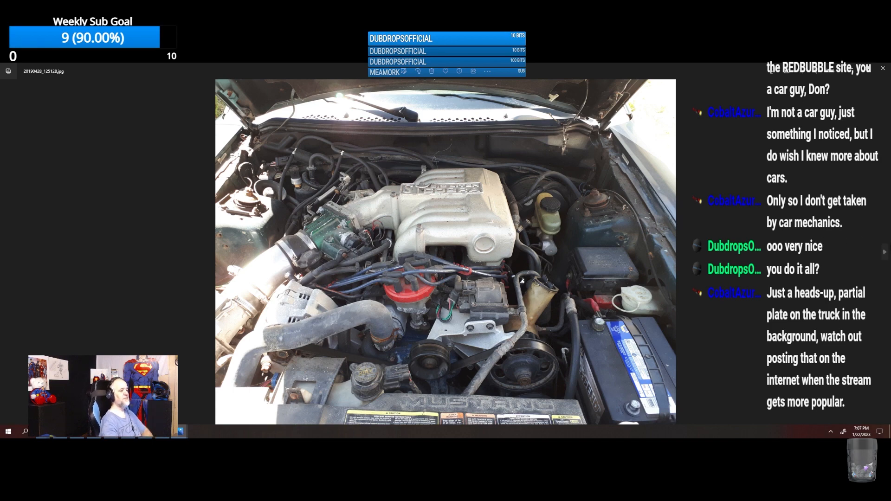
click(885, 253)
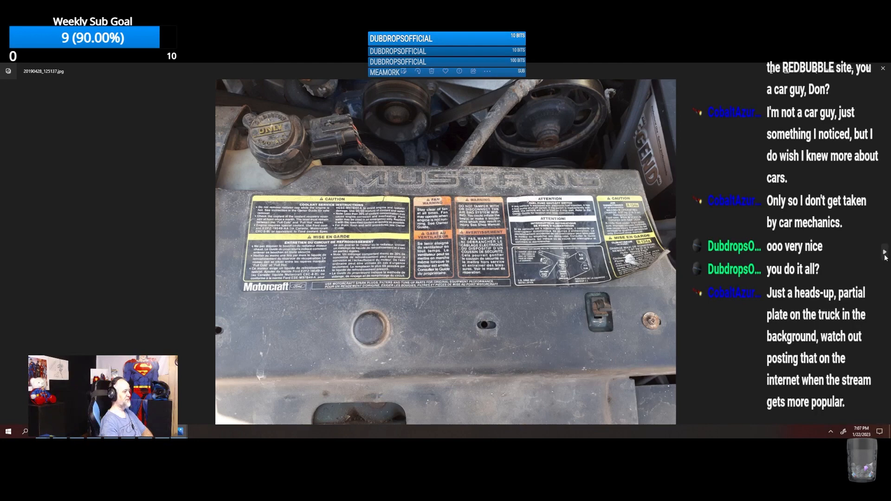
click(885, 255)
click(885, 254)
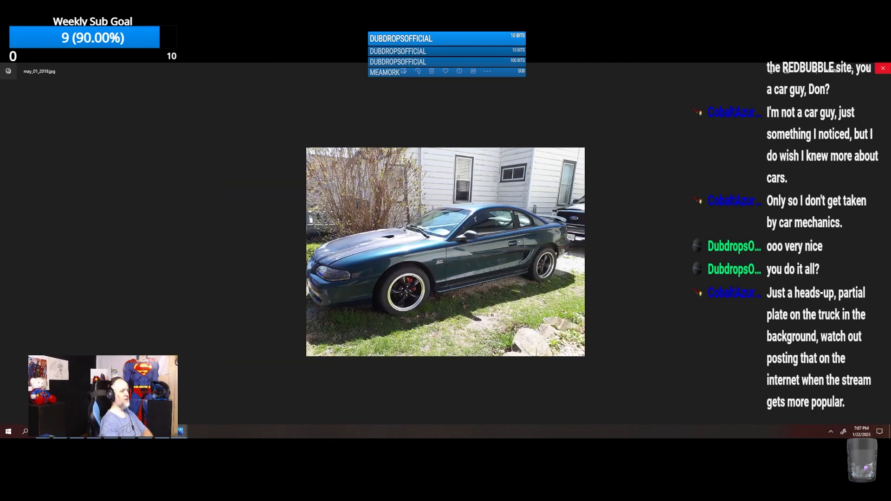
click(883, 69)
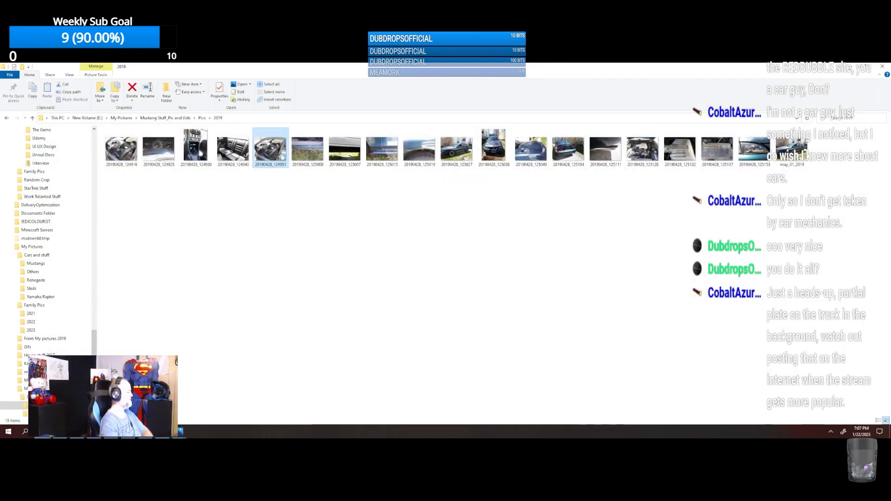
Switch to Streamlabs Desktop to change the active scene, and inspect the horned armour character in ZBrush up close.
key(alt+Tab)
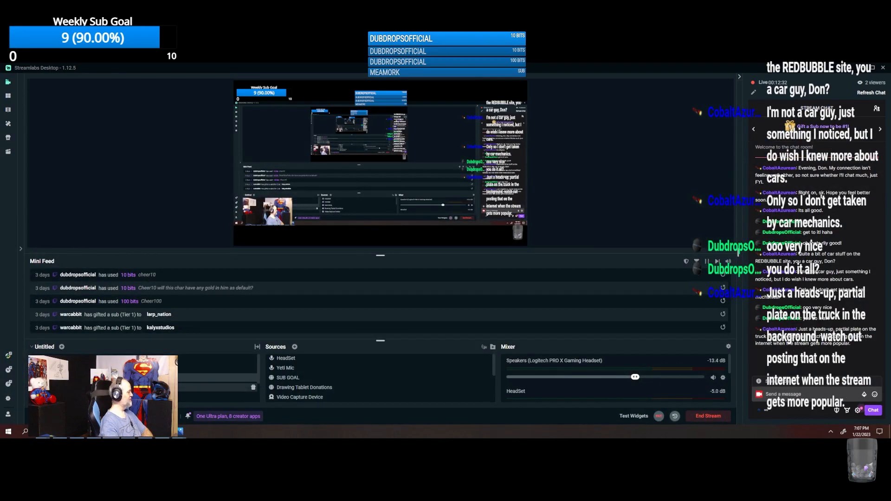
click(139, 397)
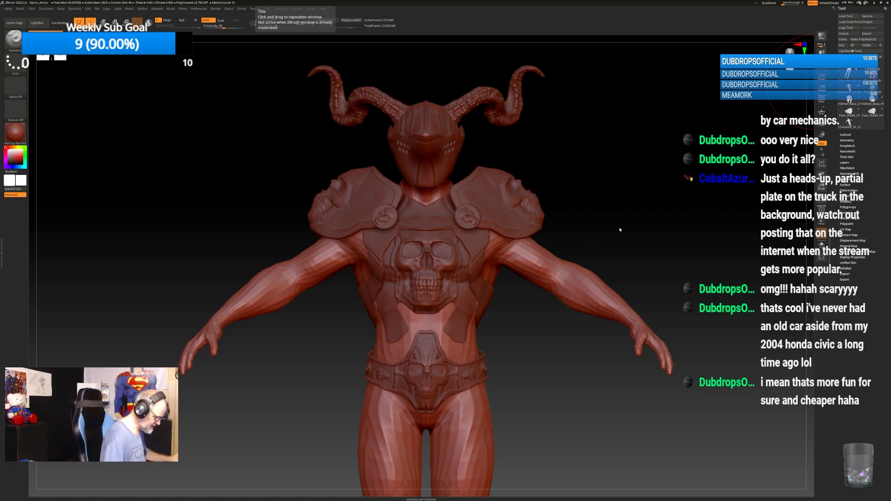
mouse_move(619, 229)
mouse_down()
mouse_move(607, 214)
mouse_move(584, 216)
mouse_move(601, 204)
mouse_move(613, 233)
mouse_up()
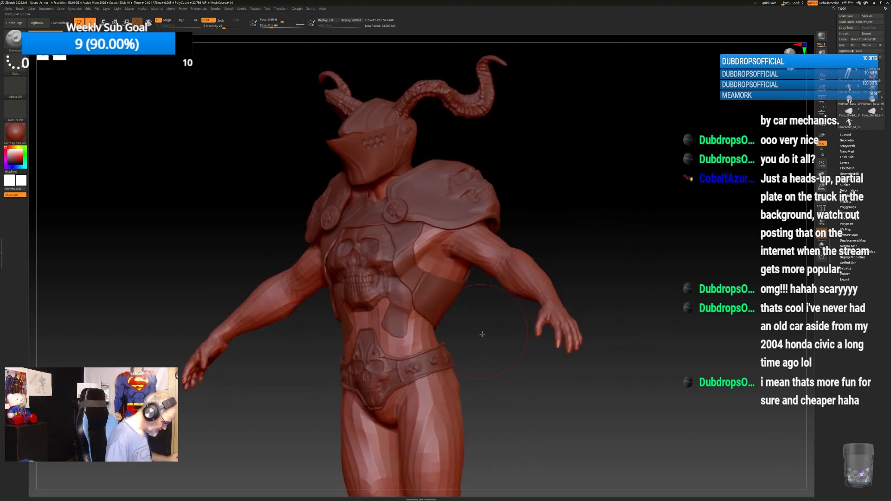
alt+drag(482, 334, 559, 339)
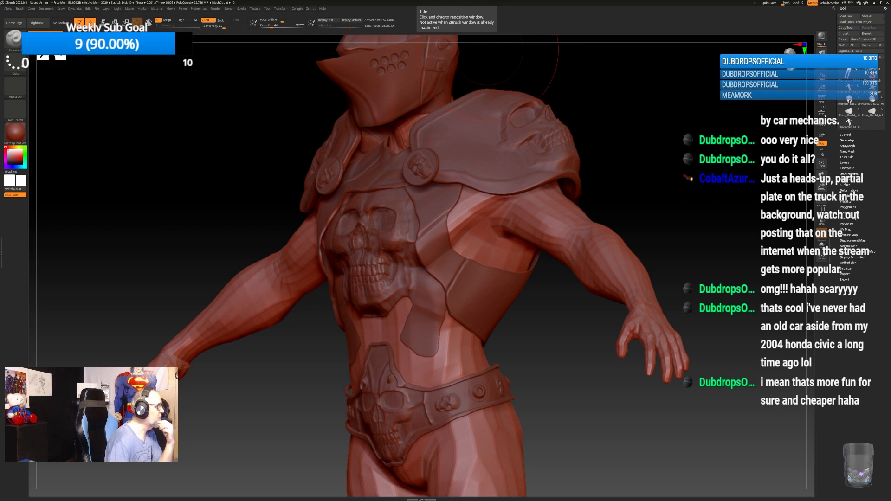
Browse the female armour reference images up to the red-haired knight with the sword, and return to ZBrush.
drag(406, 1, 465, 224)
click(528, 210)
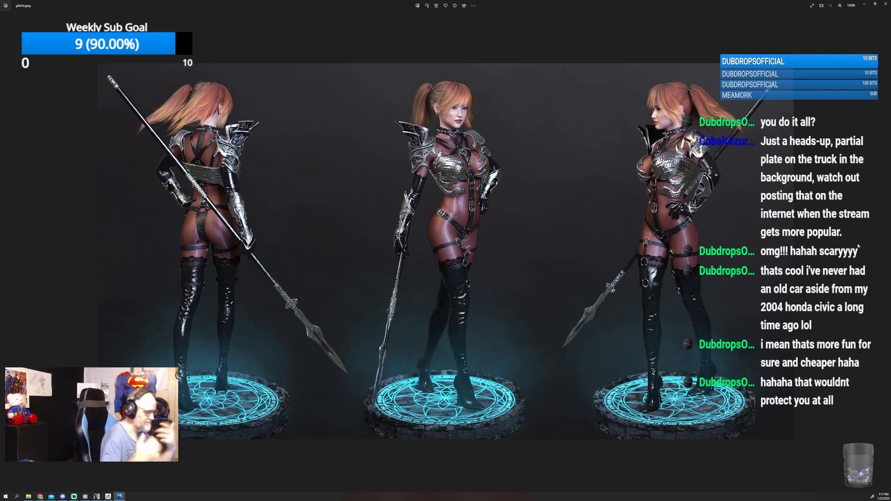
click(887, 252)
click(887, 252)
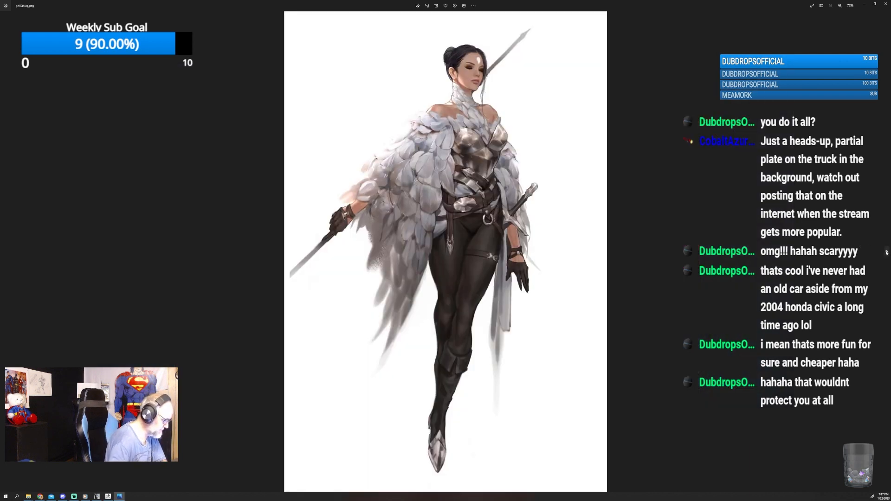
click(887, 252)
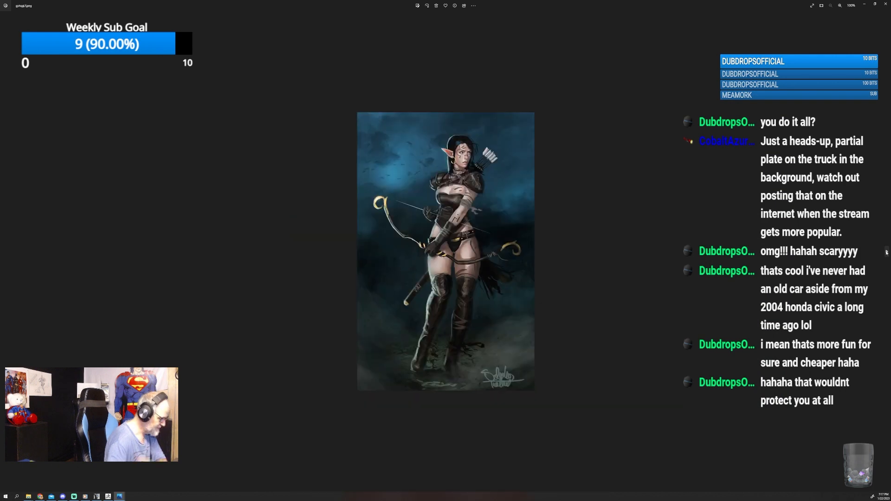
click(887, 252)
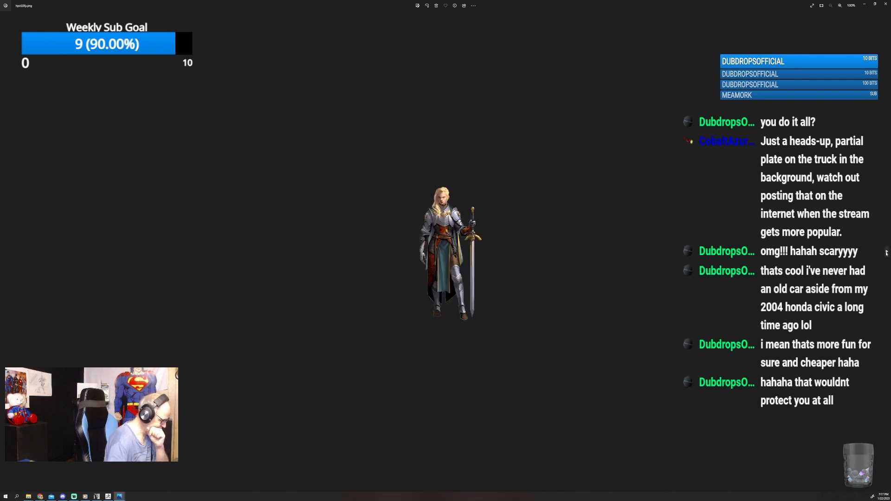
click(886, 253)
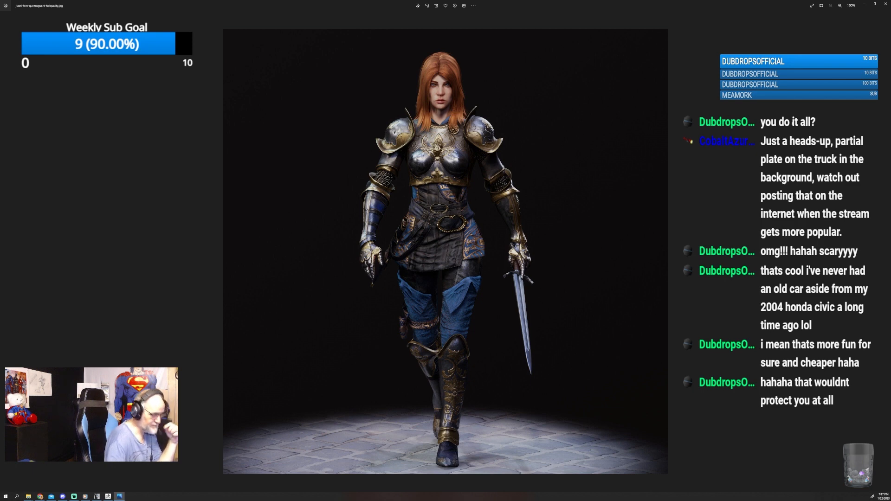
drag(688, 7, 458, 1)
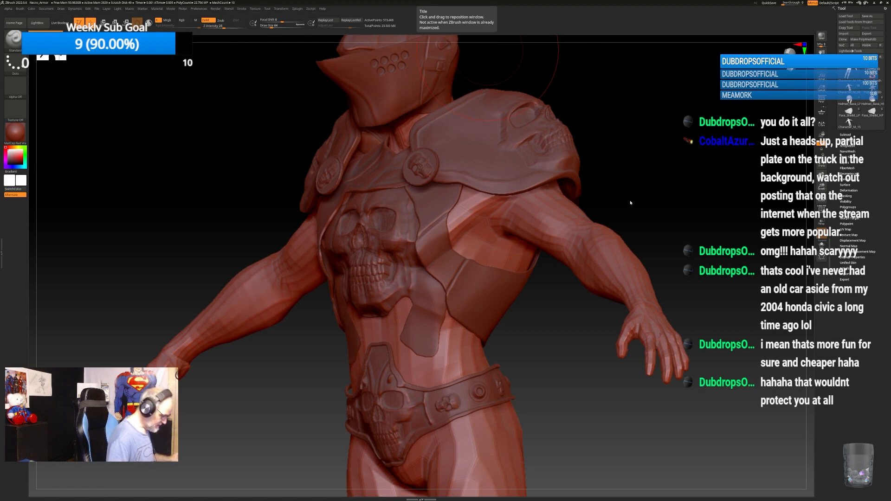
Select the Torso_upper_HP subtool for sculpting.
drag(631, 199, 597, 420)
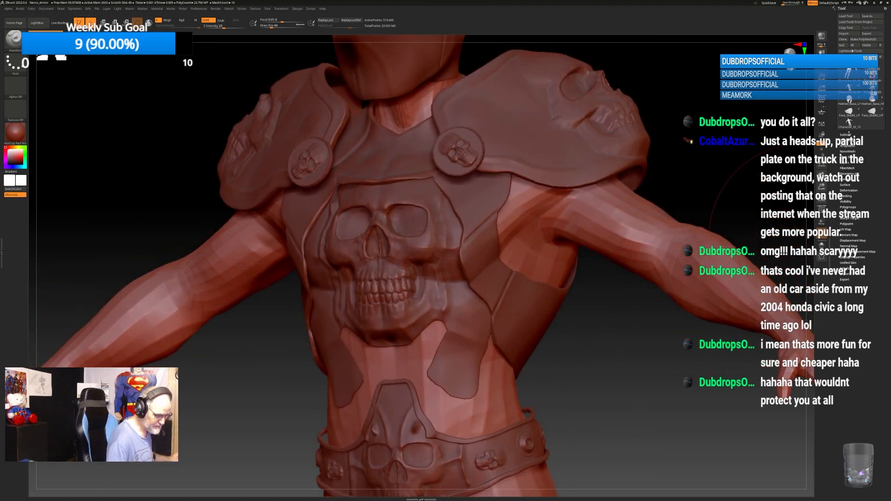
click(846, 134)
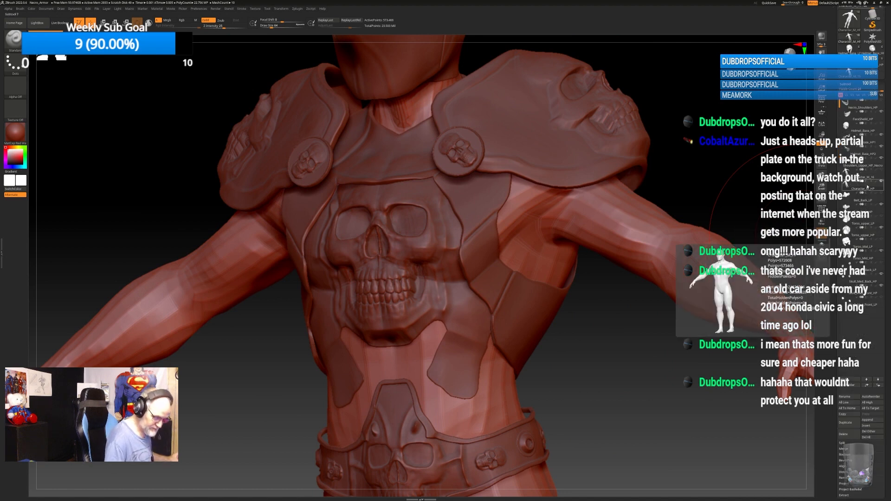
click(864, 234)
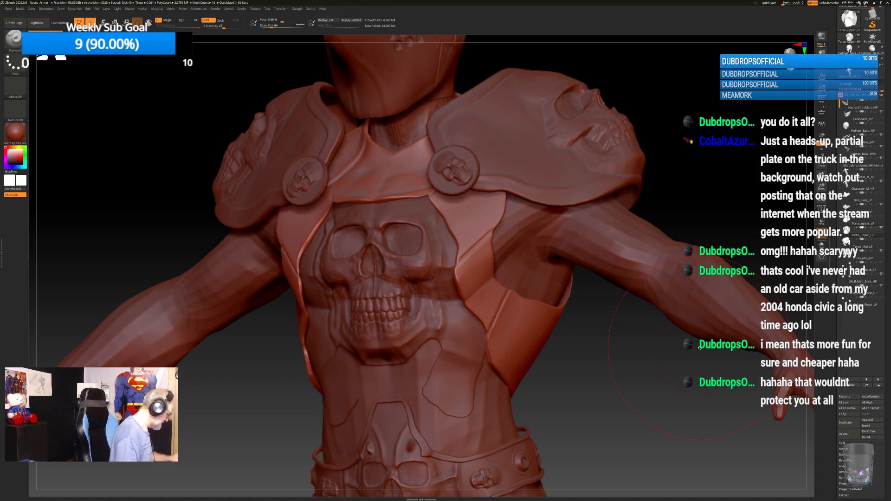
Choose a freehand sculpting brush with a reduced size for the upper torso armour and undo the trial stroke.
key(b)
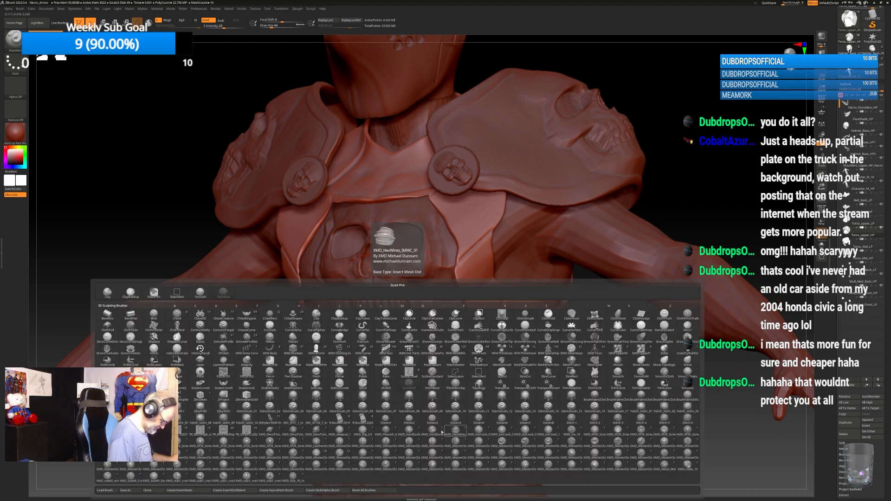
click(408, 329)
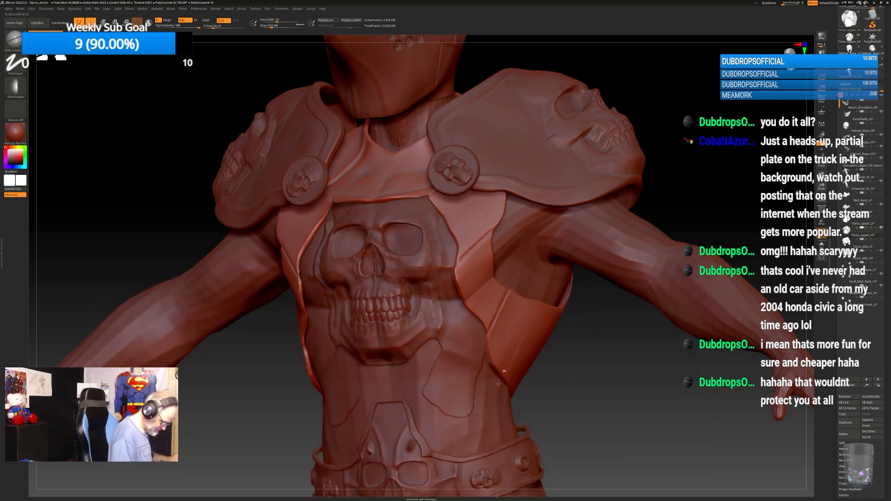
mouse_move(595, 369)
right_down()
mouse_move(557, 363)
mouse_move(585, 355)
right_up()
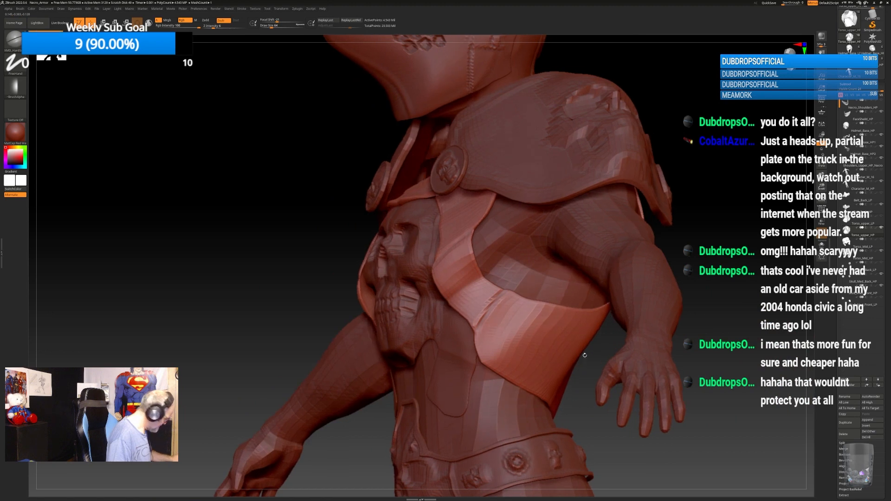
key(bracketleft)
key(bracketleft)
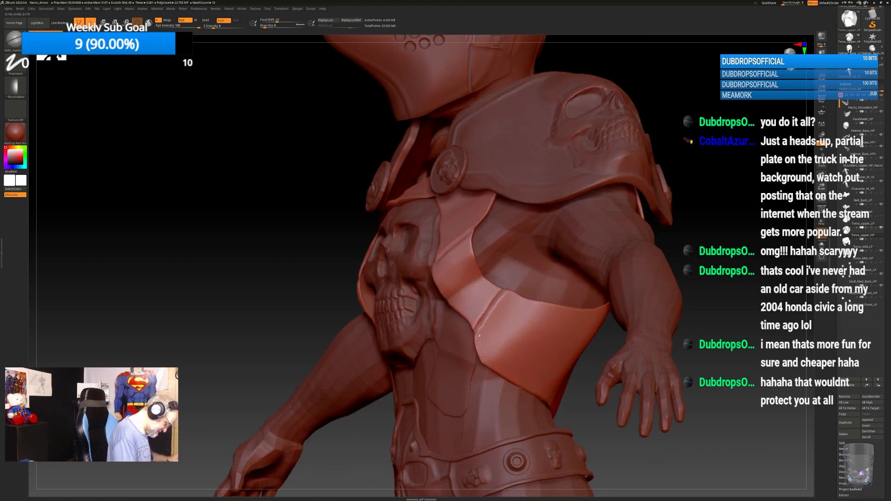
key(ctrl+z)
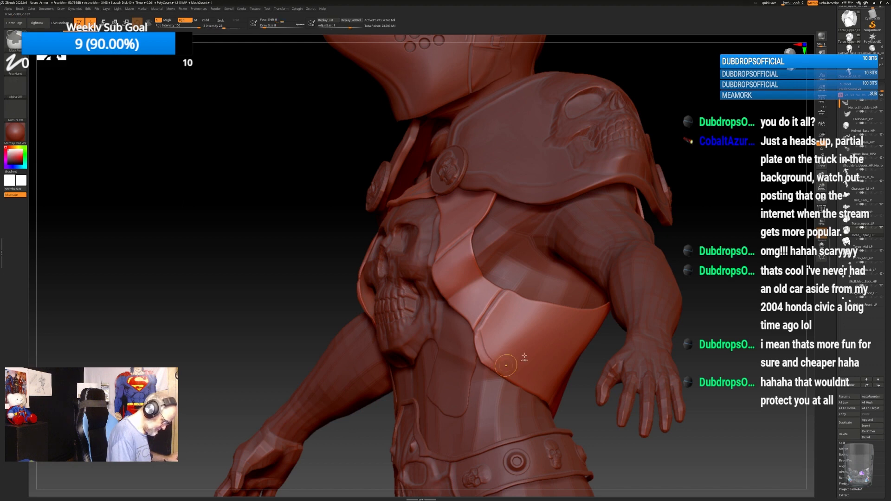
Toggle the Lazy Mouse option in the current brush's stroke settings.
click(241, 8)
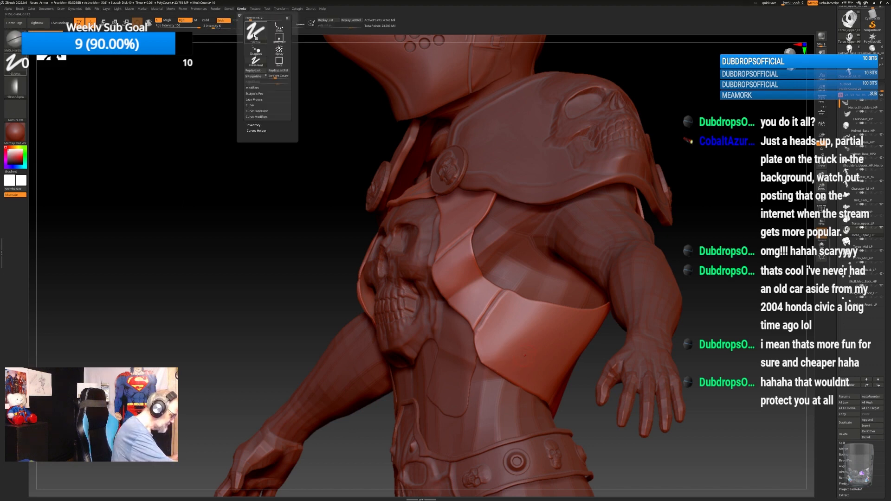
click(254, 99)
click(260, 105)
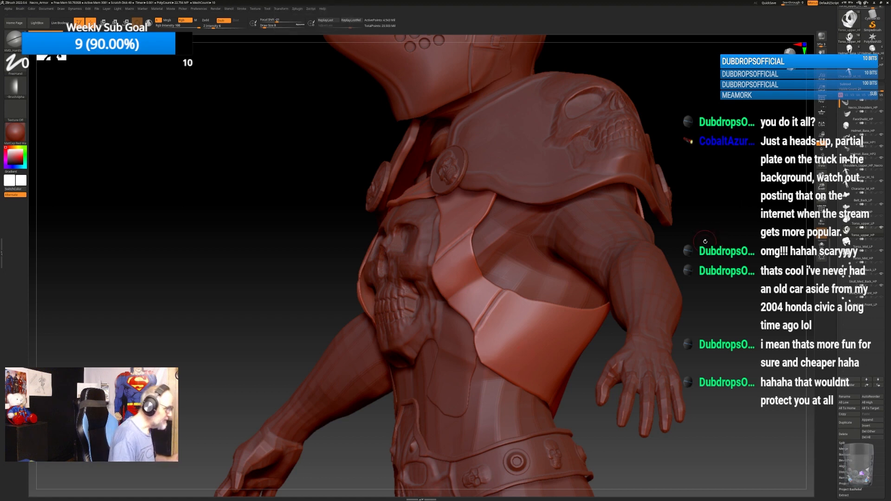
drag(704, 242, 495, 197)
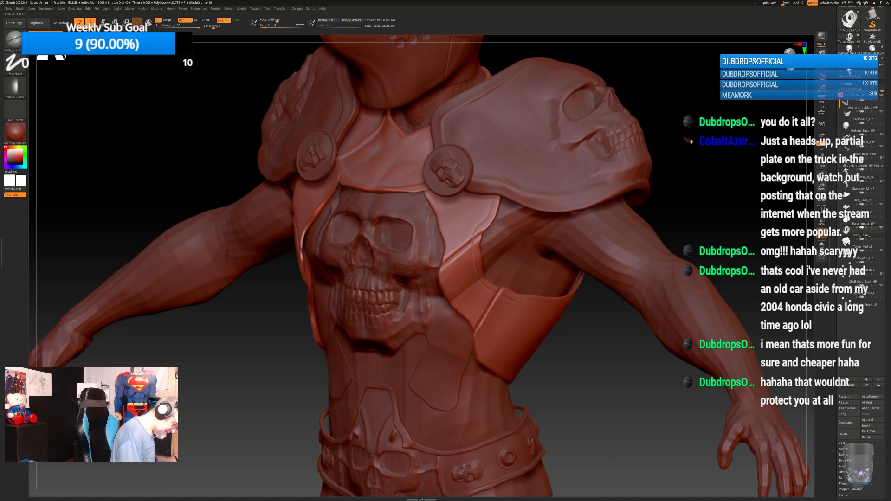
Try sculpting and smoothing a thin line along the armhole edge of the upper torso armour's chest strap.
mouse_move(598, 354)
mouse_down()
mouse_move(588, 356)
mouse_move(632, 348)
mouse_up()
key(ctrl)
click(493, 198)
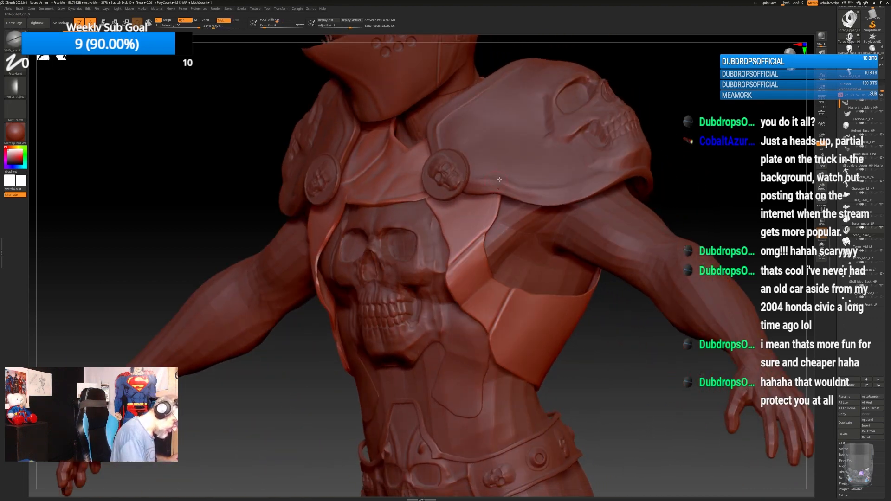
shift+drag(505, 207, 503, 222)
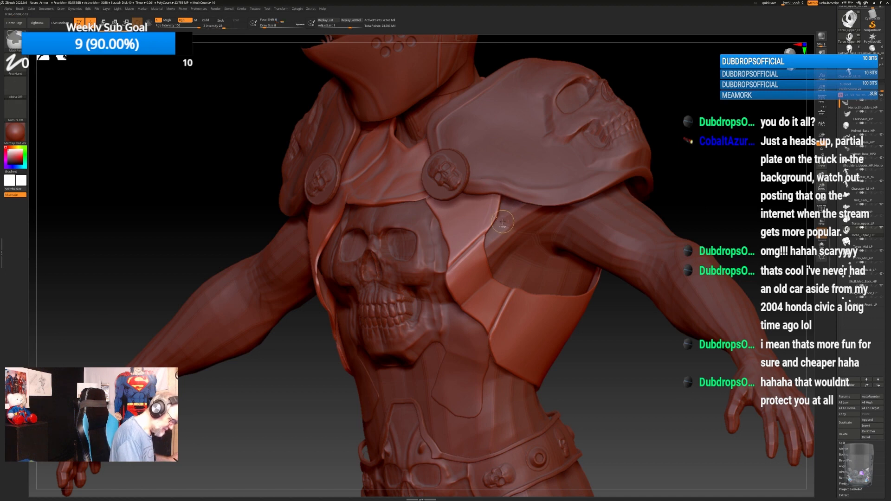
drag(669, 166, 671, 176)
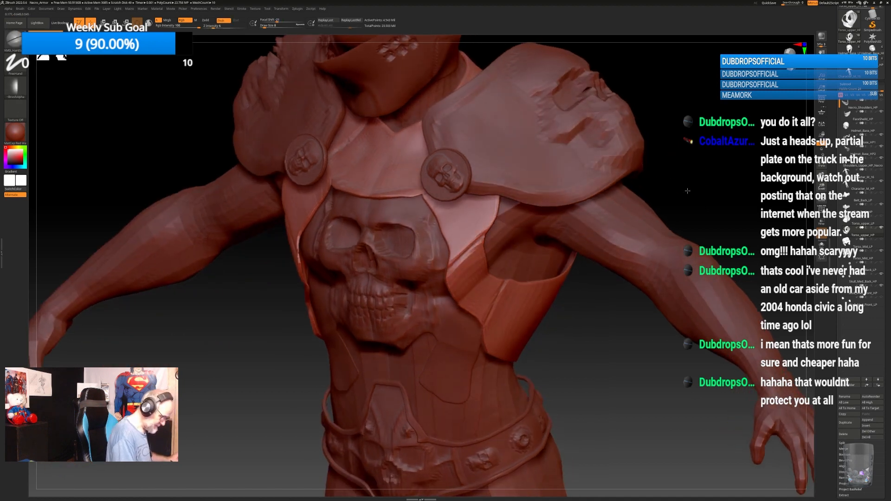
mouse_move(599, 336)
mouse_down()
mouse_move(594, 345)
mouse_move(612, 153)
mouse_move(495, 211)
mouse_up()
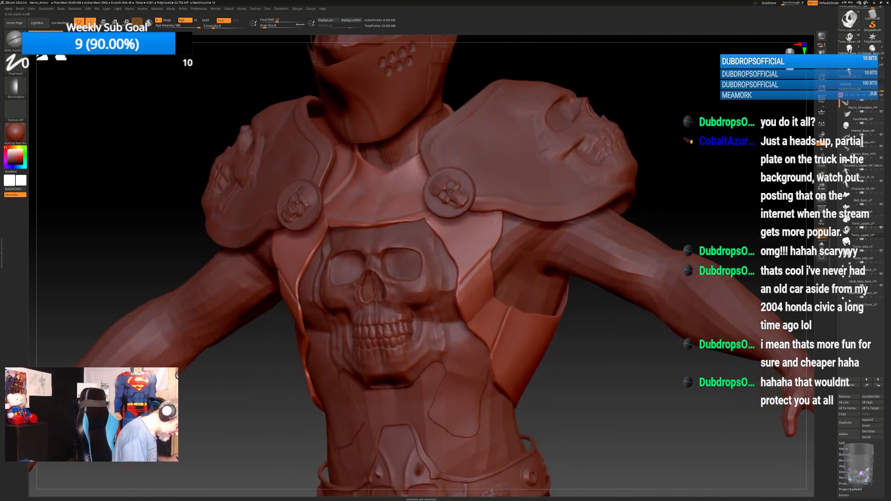
drag(490, 245, 486, 252)
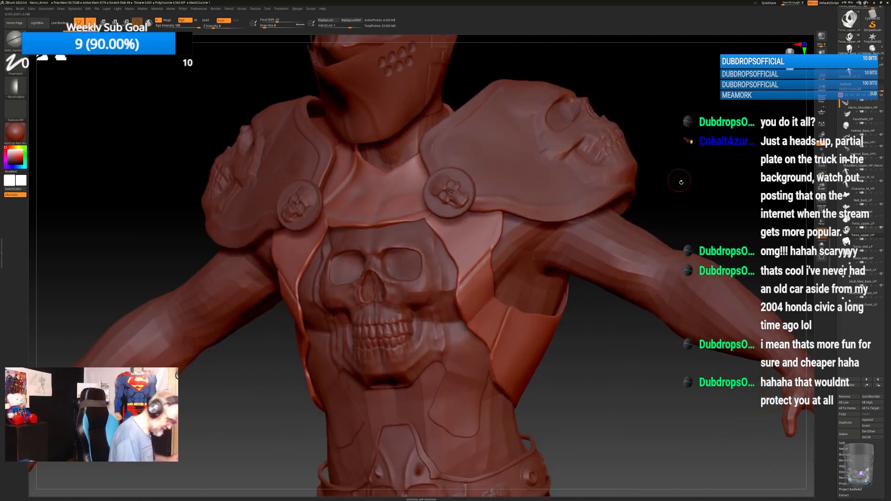
drag(681, 183, 490, 212)
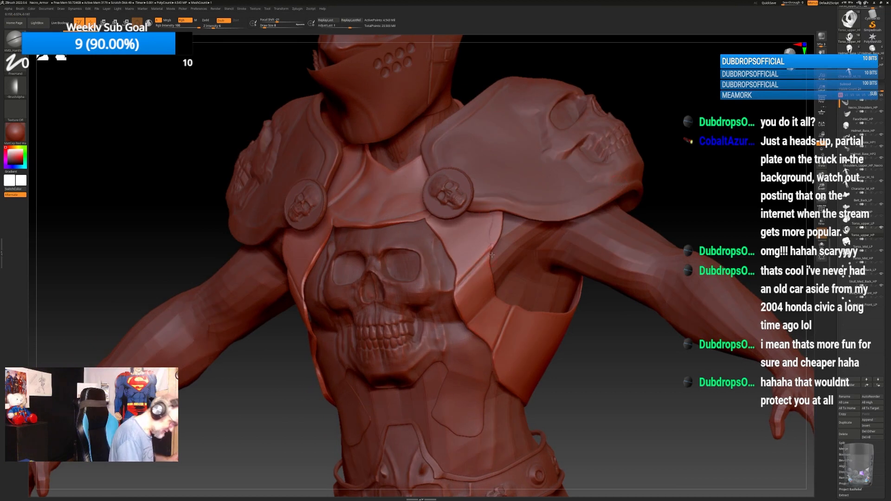
Hide the skull shoulder armour to expose the upper torso armour underneath.
drag(713, 180, 689, 256)
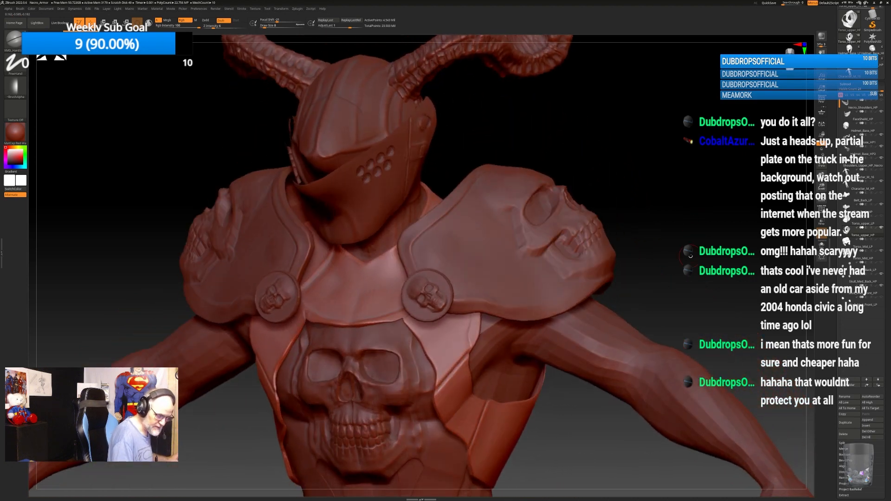
click(882, 147)
click(882, 147)
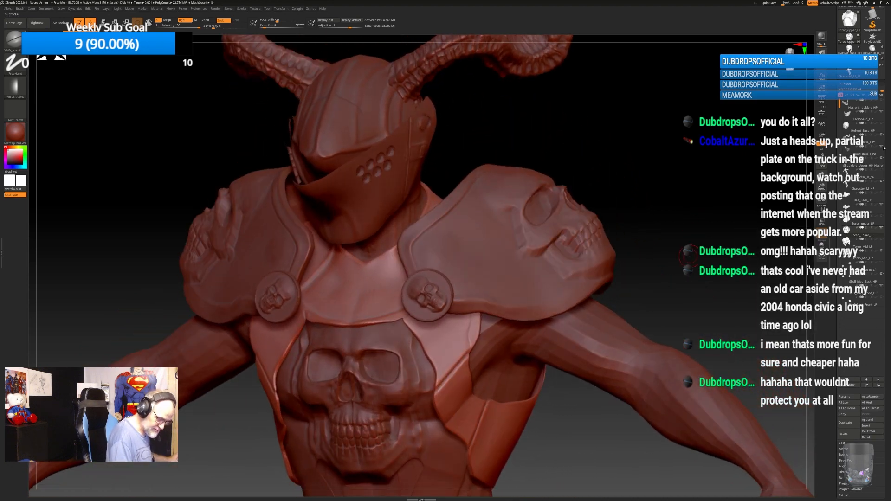
click(882, 159)
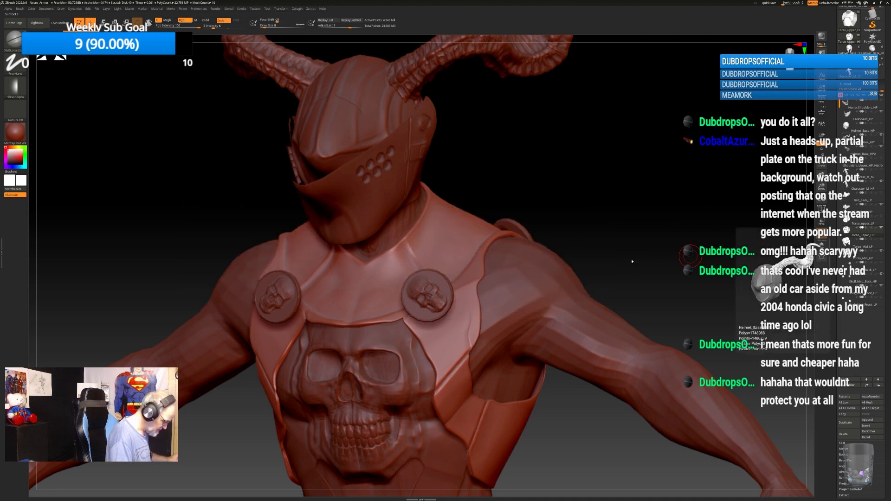
Try freehand detail strokes along the outer edge of the chest strap and over the collar area.
drag(690, 255, 475, 269)
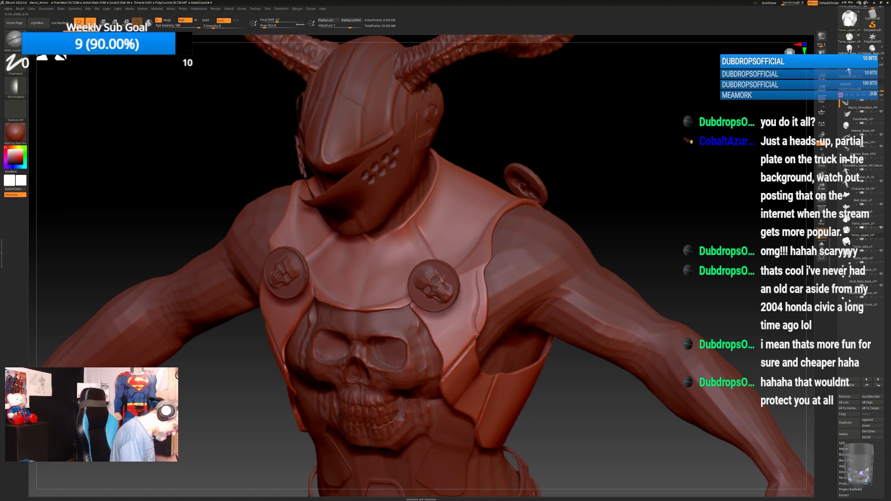
mouse_move(630, 199)
mouse_down()
mouse_move(621, 238)
mouse_move(595, 257)
mouse_up()
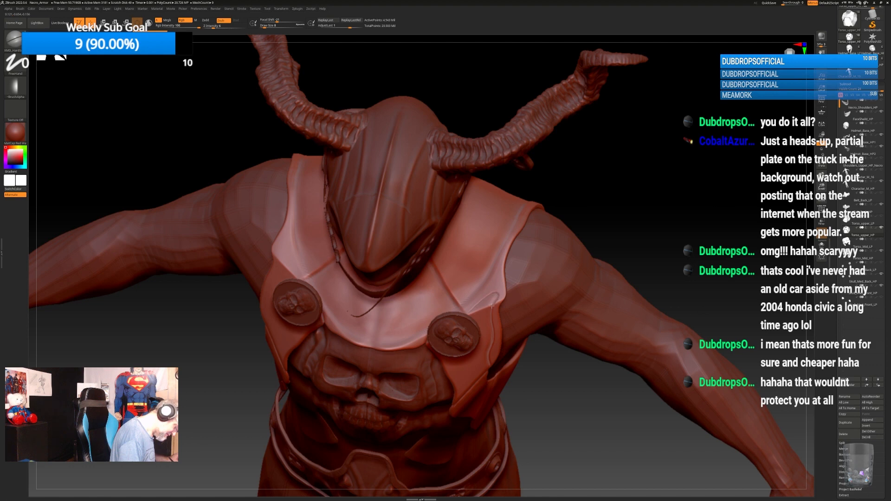
drag(601, 230, 616, 213)
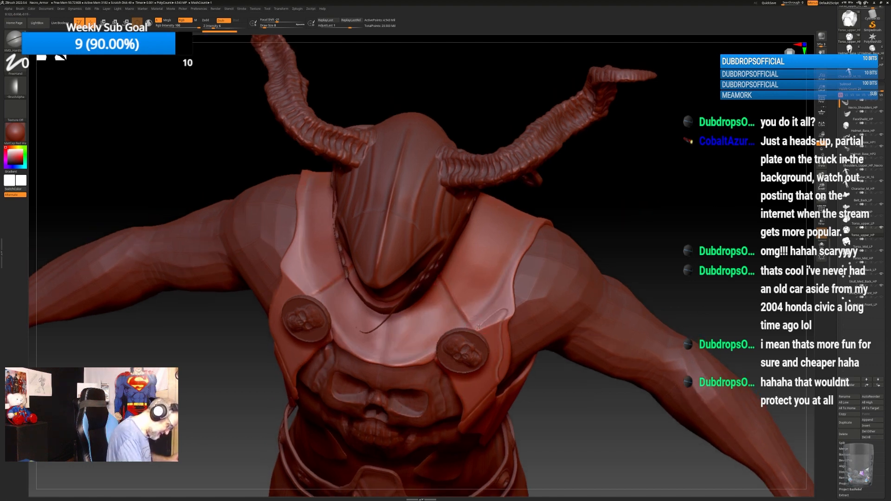
drag(645, 251, 622, 263)
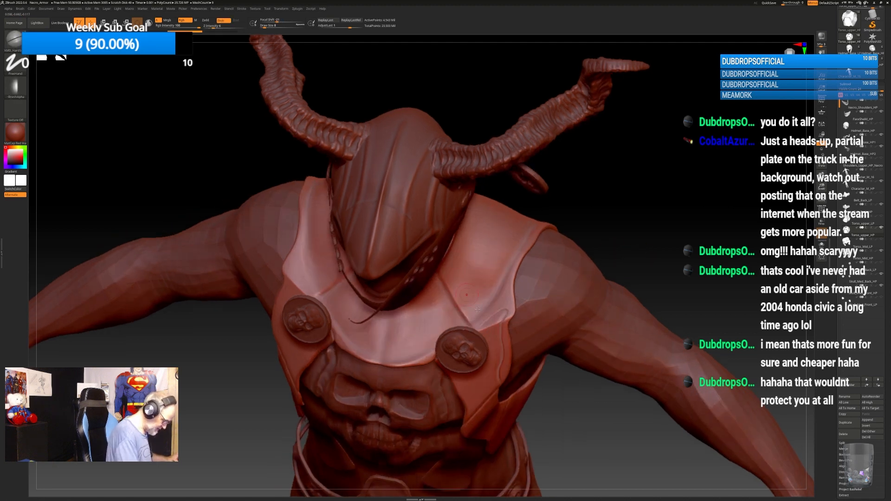
mouse_move(601, 188)
mouse_down()
mouse_move(628, 230)
mouse_move(640, 197)
mouse_move(511, 312)
mouse_up()
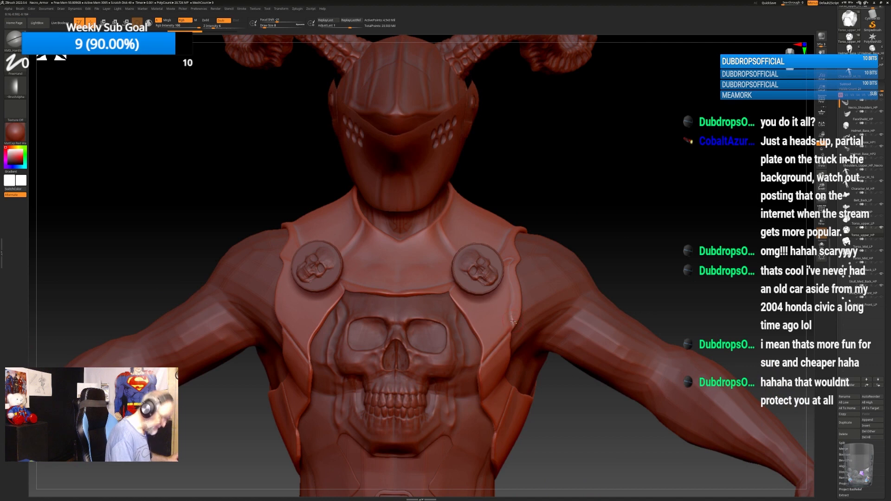
alt+drag(669, 234, 464, 264)
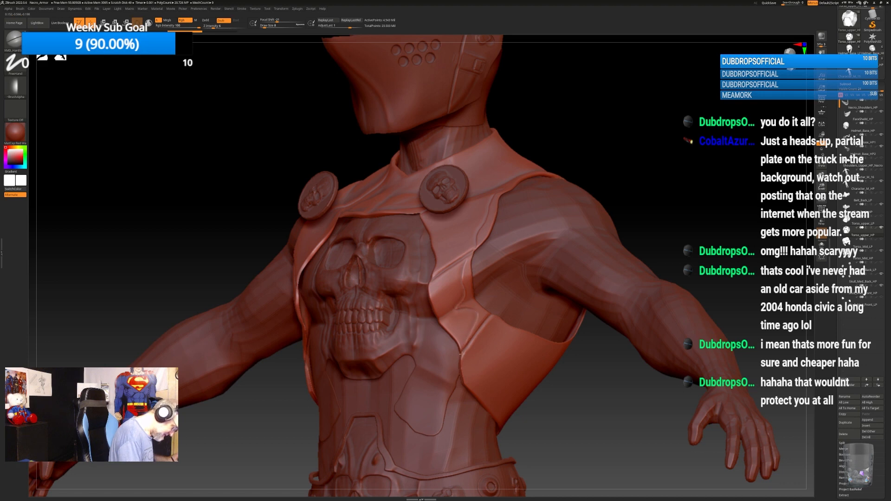
Try a curved panel line on the armour's side plate under the arm and undo it.
drag(564, 374, 656, 294)
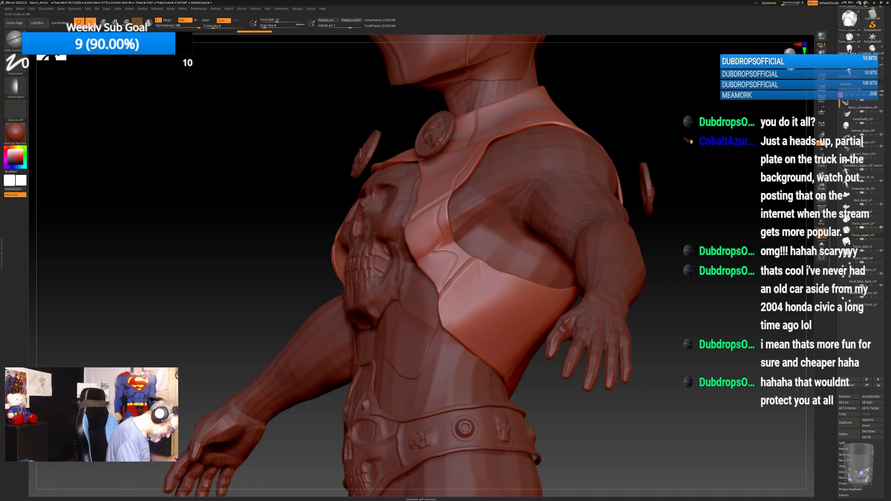
drag(490, 329, 492, 325)
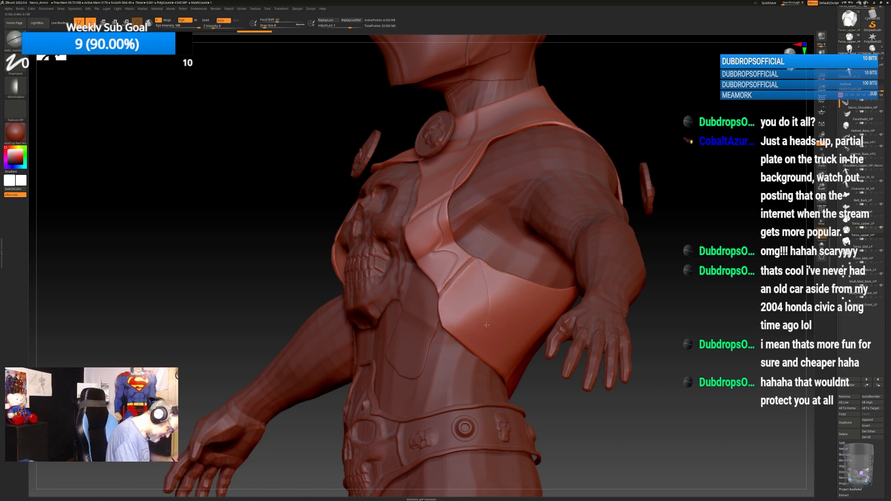
drag(659, 278, 517, 304)
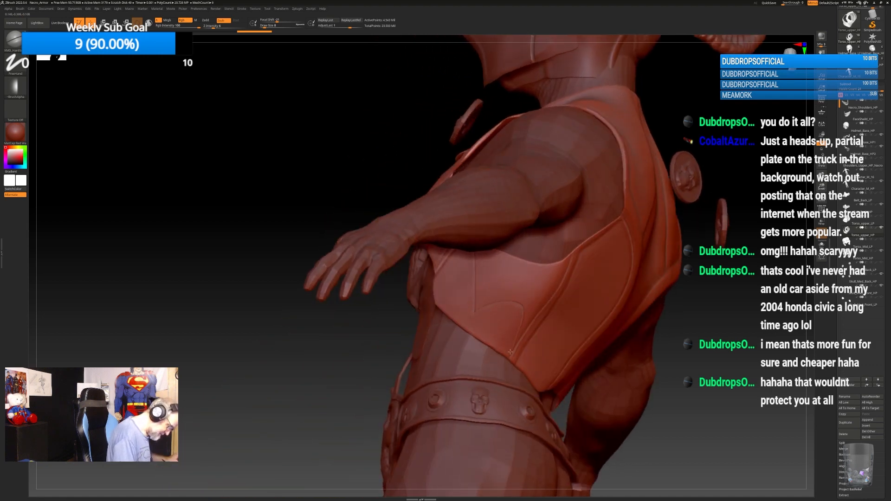
drag(510, 352, 511, 358)
key(ctrl+z)
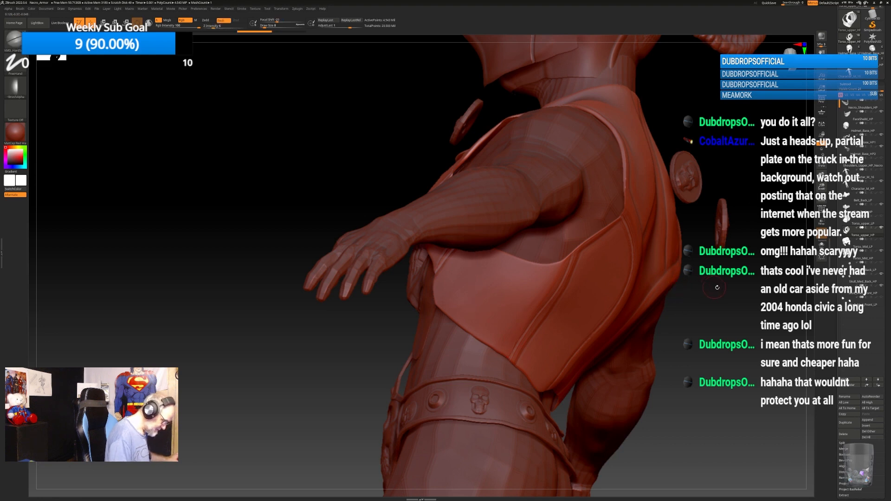
Try another curved line down the front of the side plate, then undo the trial strokes on the torso armour.
mouse_move(717, 287)
mouse_down()
mouse_move(468, 255)
mouse_move(465, 300)
mouse_up()
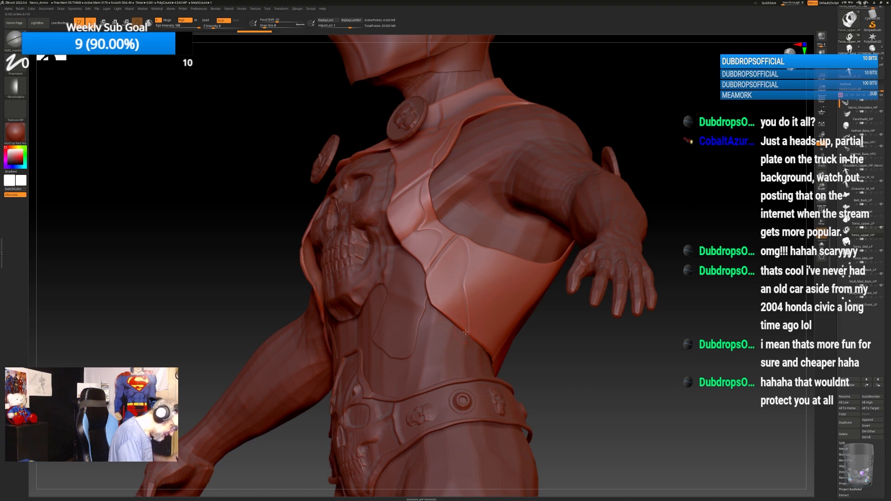
drag(571, 352, 593, 362)
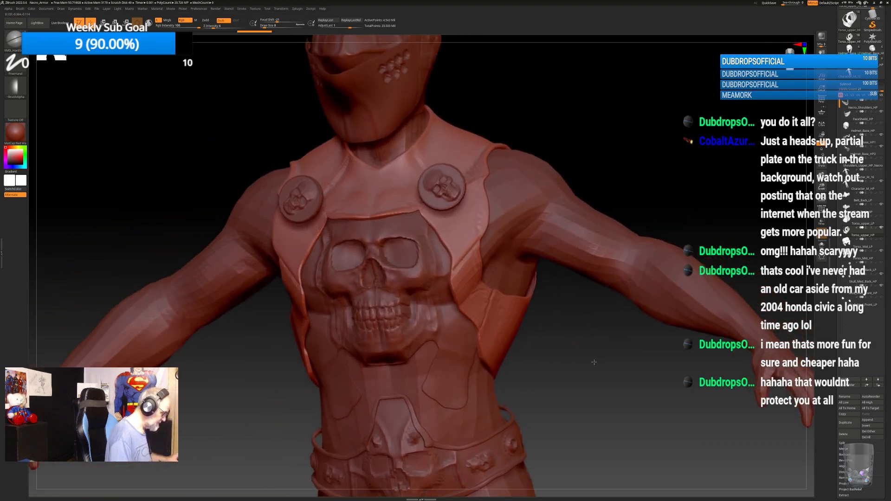
drag(587, 330, 684, 392)
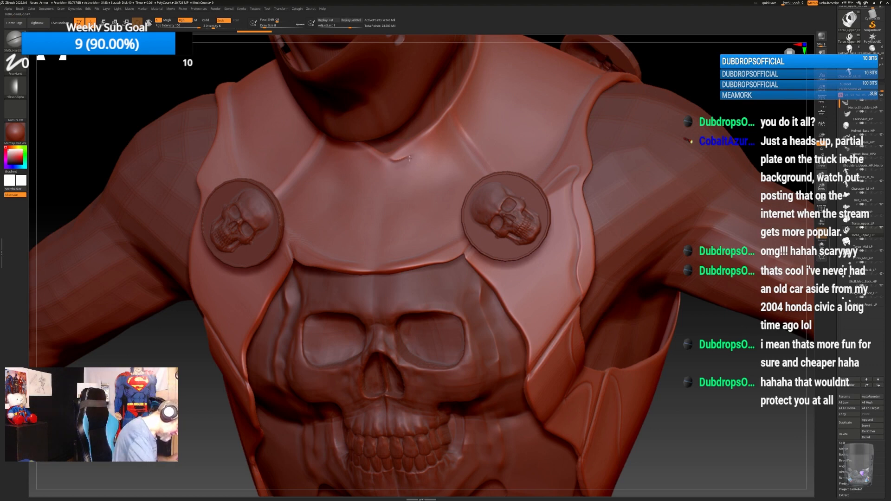
key(ctrl)
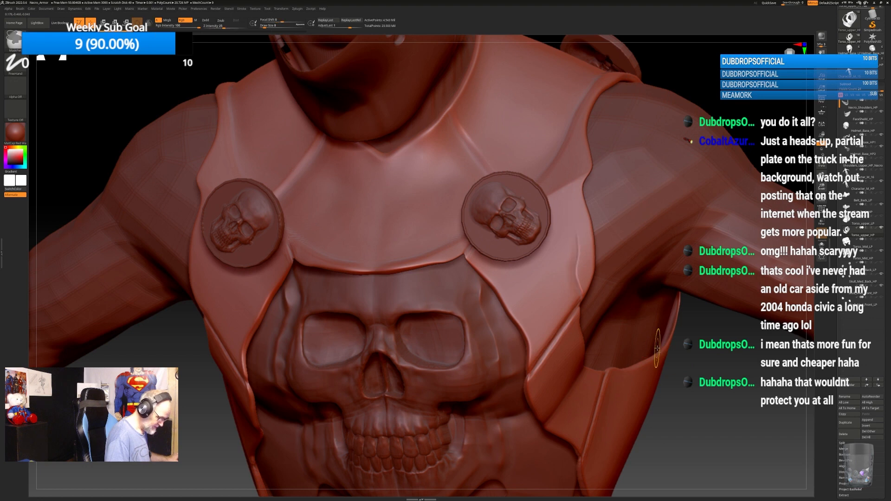
key(alt)
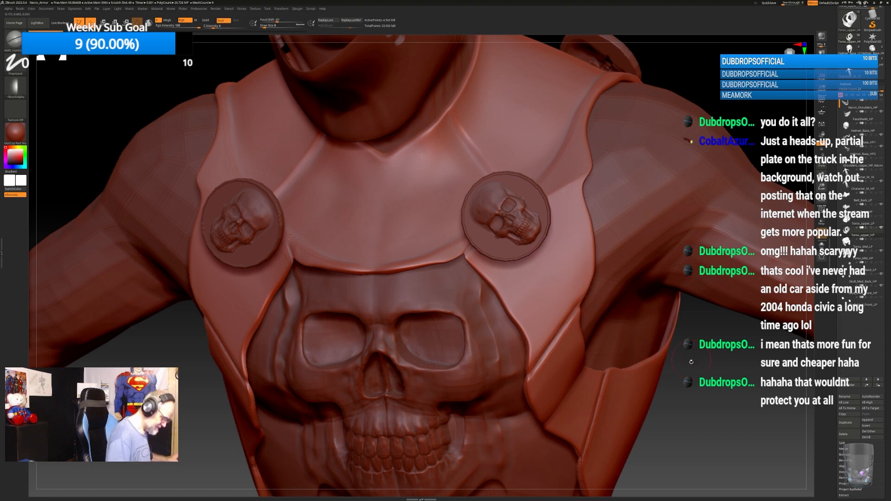
Sculpt a thin curved line down the chest strap beside the skull medallion, and undo the last stroke towards the side plate.
right_drag(552, 265, 470, 189)
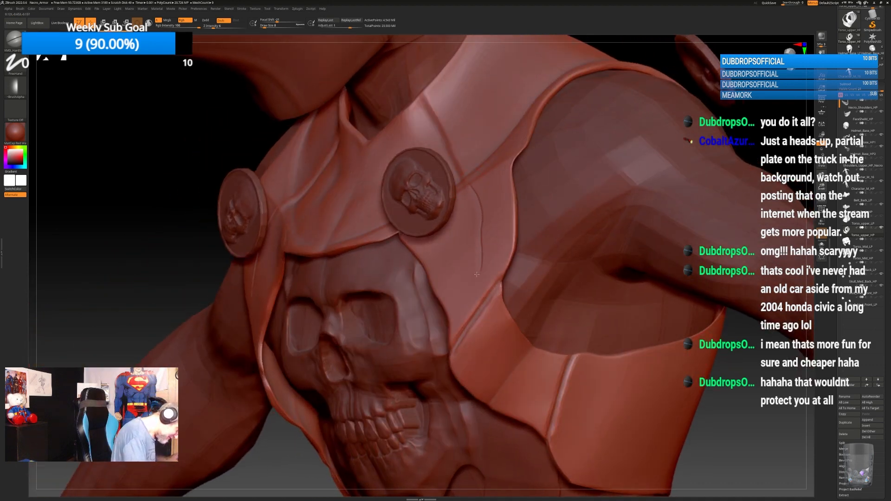
right_drag(449, 347, 690, 321)
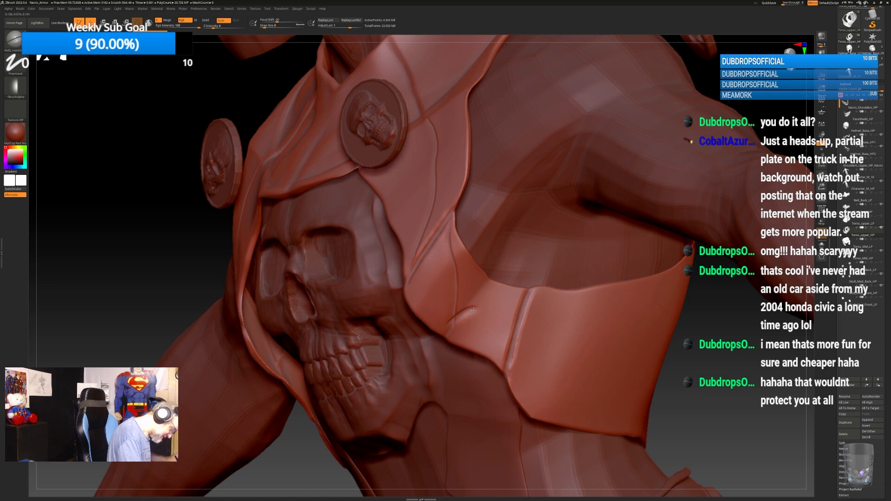
key(ctrl)
key(ctrl+z)
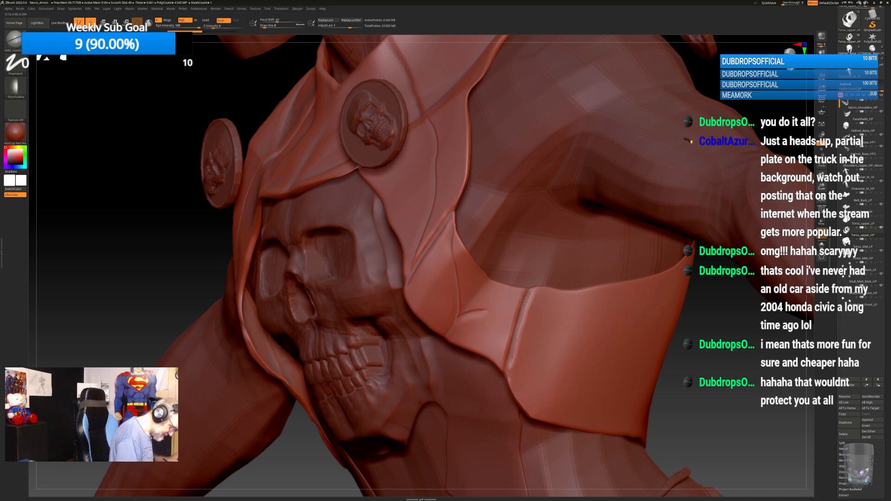
Sculpt mirrored thin curved lines from the collar down the upper chest plate towards the skull emblem.
right_drag(533, 281, 665, 333)
mouse_move(666, 334)
mouse_down()
mouse_move(684, 336)
mouse_move(659, 83)
mouse_move(688, 219)
mouse_move(643, 203)
mouse_up()
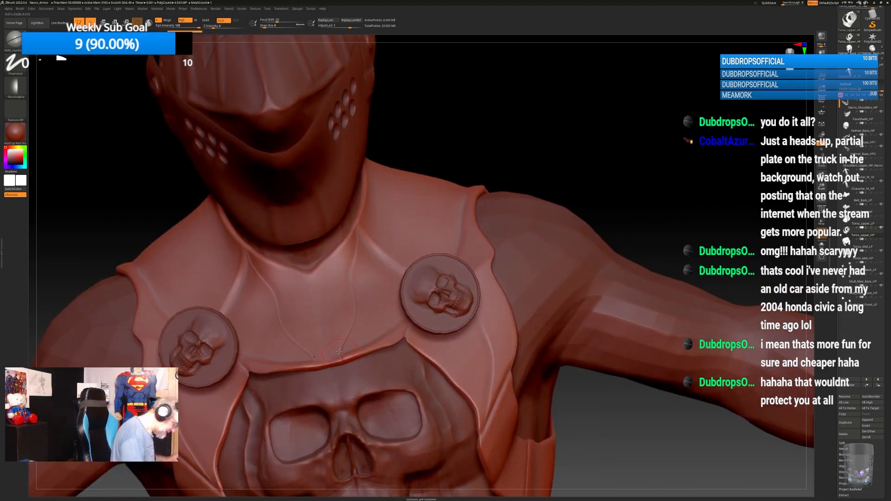
drag(594, 384, 633, 324)
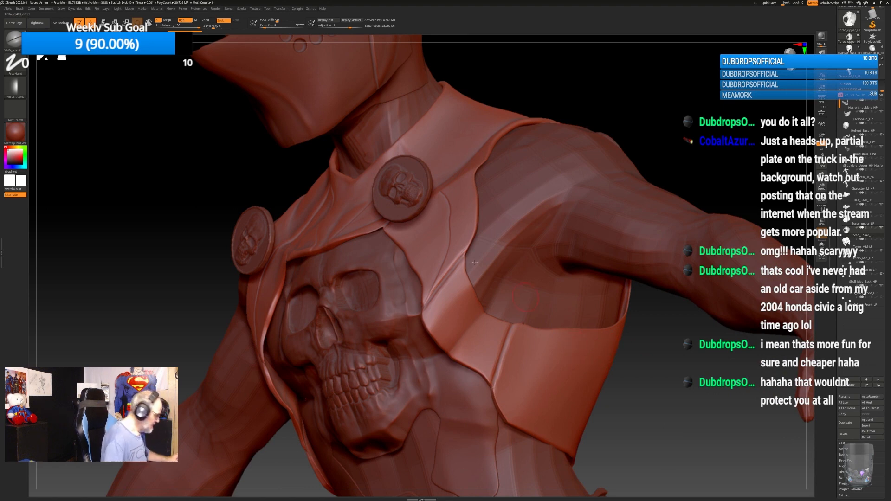
Switch to the Dam Standard brush for engraving the upper torso armour.
key(b)
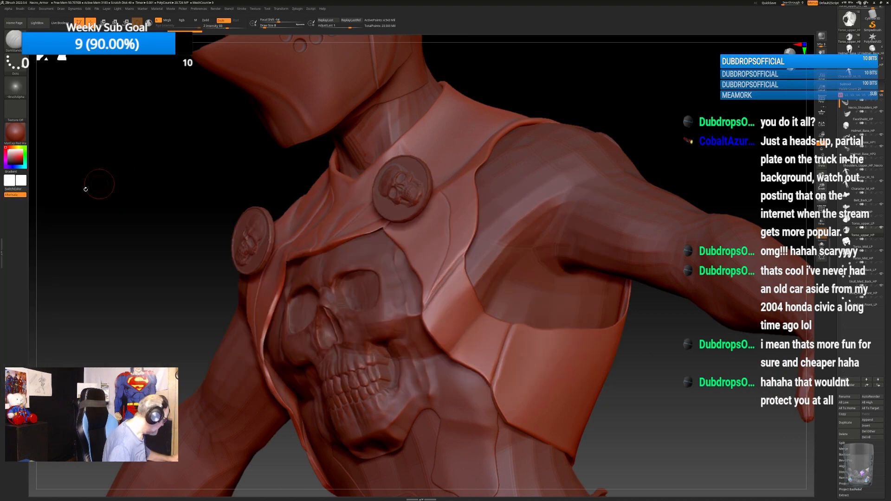
key(d)
key(s)
click(21, 89)
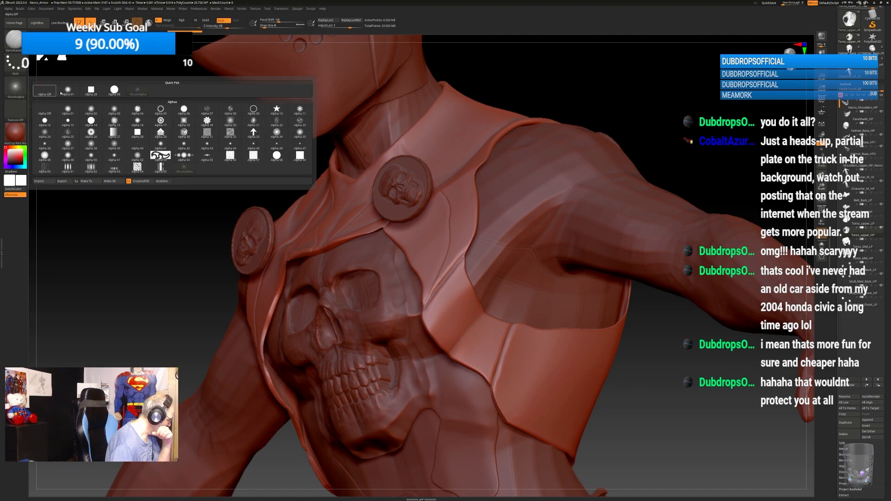
click(44, 181)
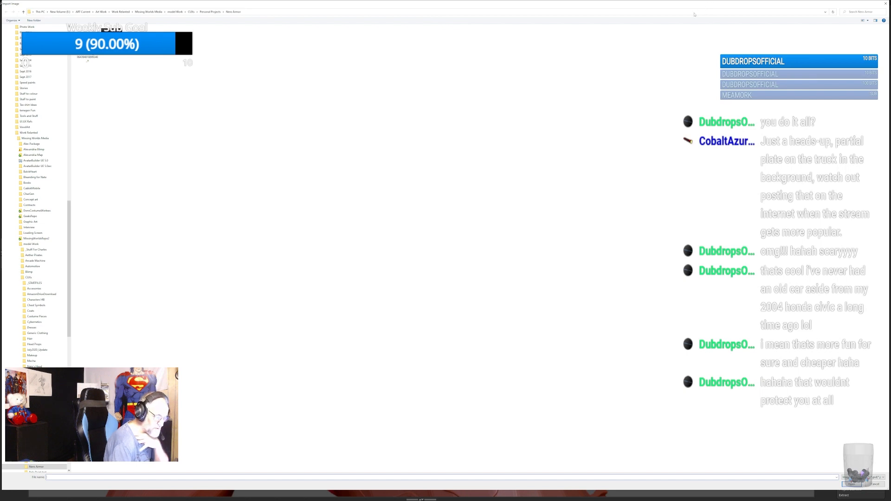
click(886, 3)
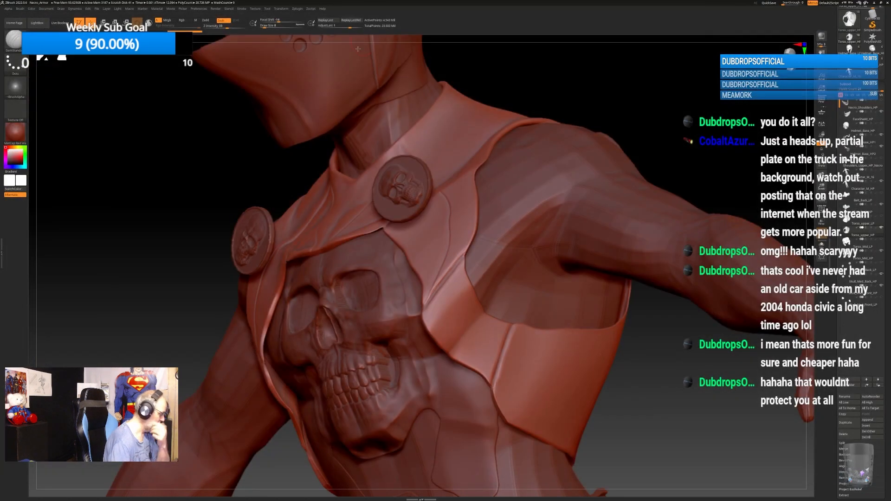
key(b)
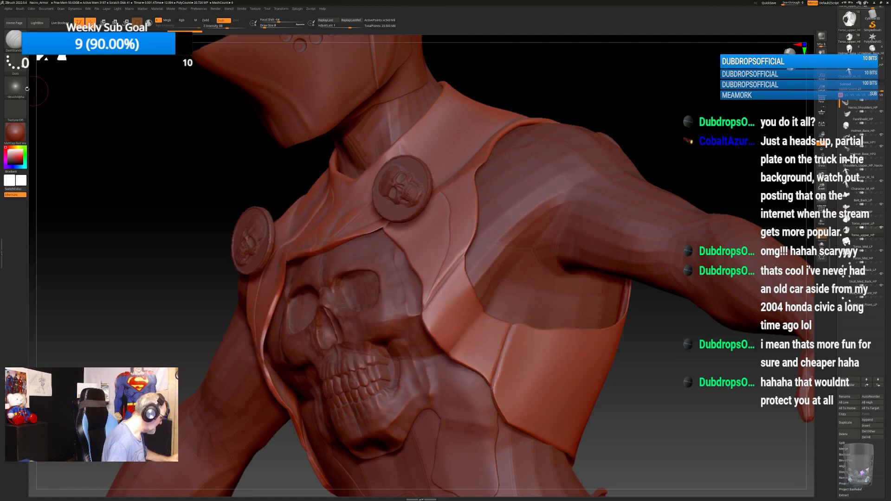
click(16, 87)
click(39, 181)
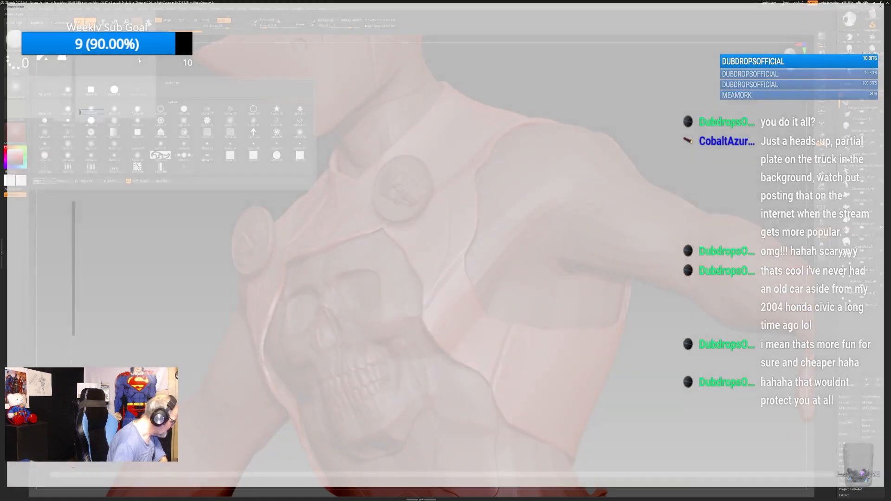
drag(174, 5, 372, 0)
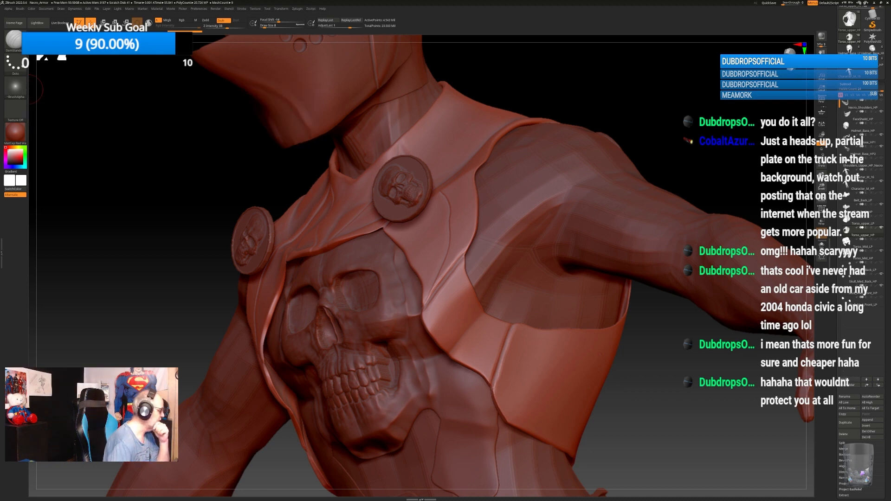
Select an XMD crack brush and try crack stamps on the front of the torso's side plate, alternating between raised and recessed sculpting.
key(b)
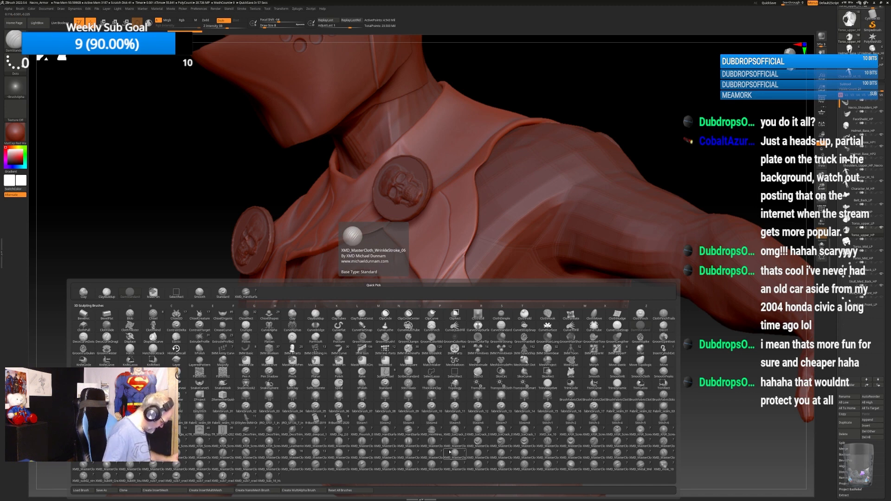
click(183, 478)
mouse_move(669, 347)
mouse_down()
mouse_move(661, 366)
mouse_move(640, 357)
mouse_up()
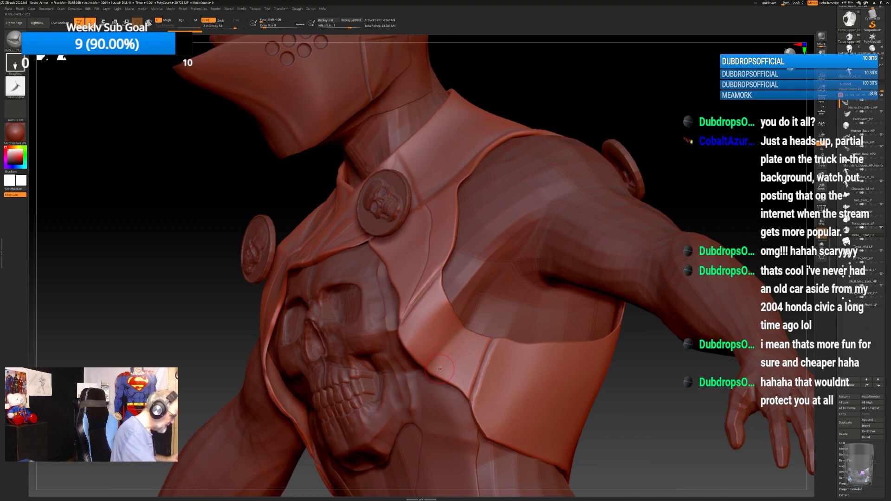
click(223, 21)
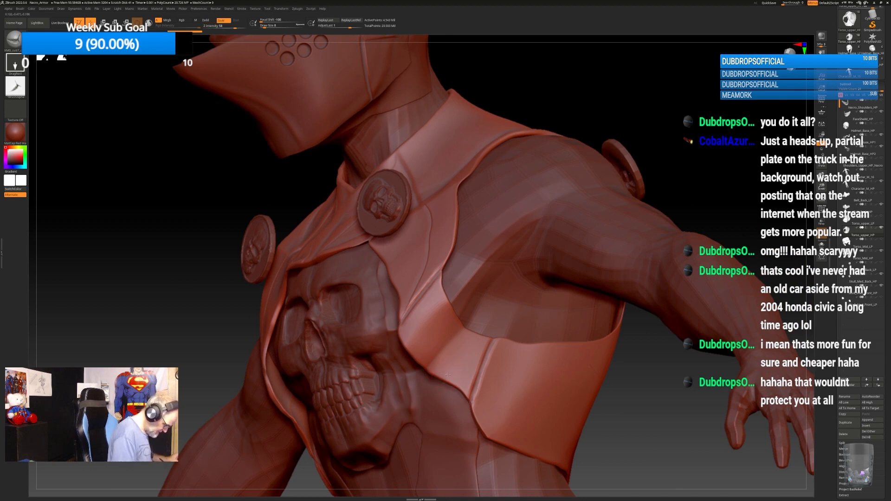
drag(449, 371, 455, 377)
drag(446, 409, 457, 423)
key(ctrl+z)
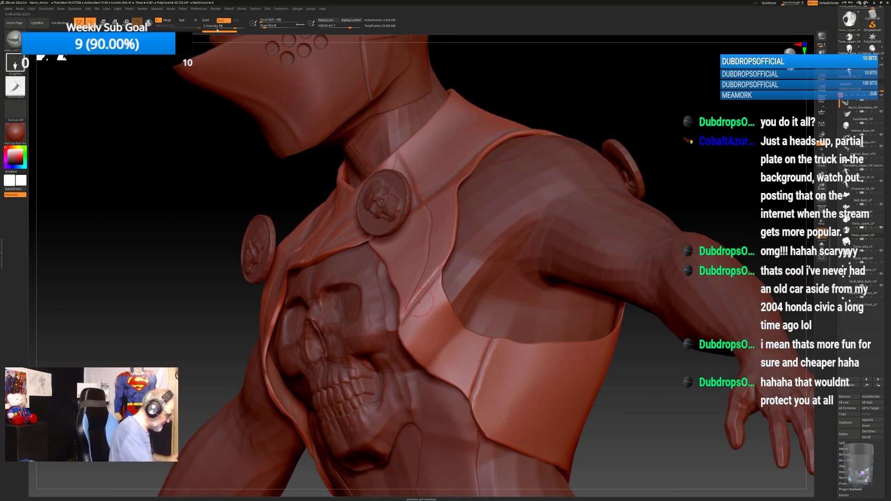
click(206, 20)
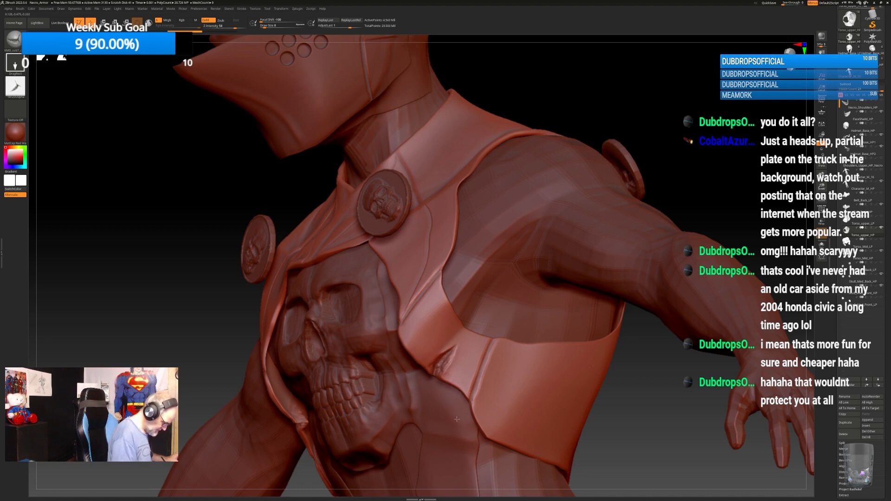
drag(458, 425, 460, 421)
Try a crack stamp on the upper chest armour between the collar and the shoulder edge.
mouse_move(619, 382)
ctrl+right_down()
mouse_move(641, 386)
mouse_move(643, 306)
mouse_move(668, 229)
mouse_move(641, 215)
mouse_move(628, 308)
ctrl+right_up()
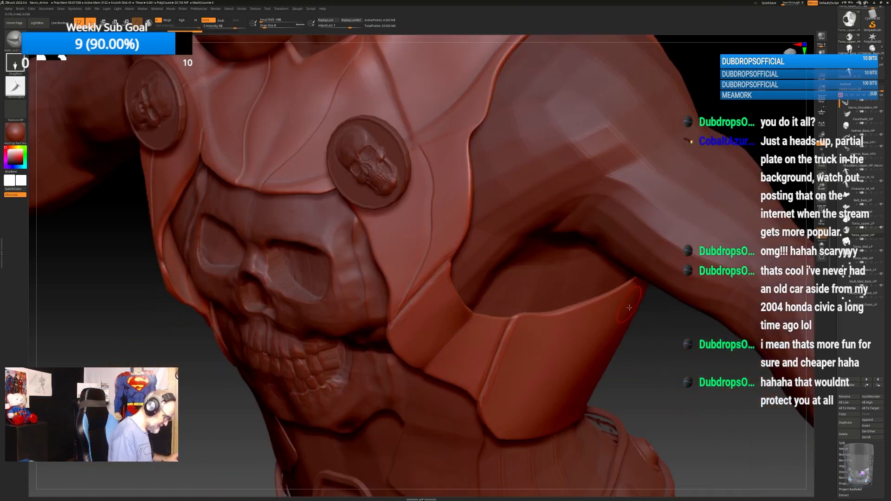
right_click(613, 342)
drag(657, 327, 644, 327)
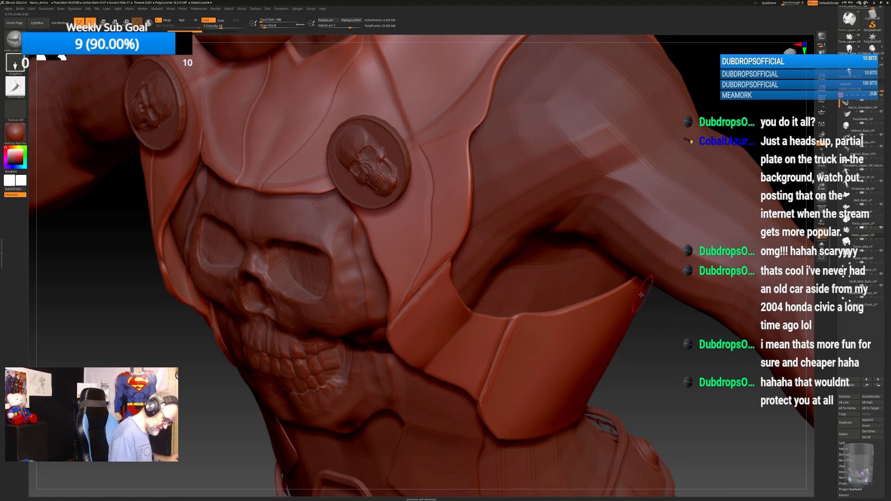
alt+right_drag(616, 250, 628, 327)
drag(488, 134, 593, 152)
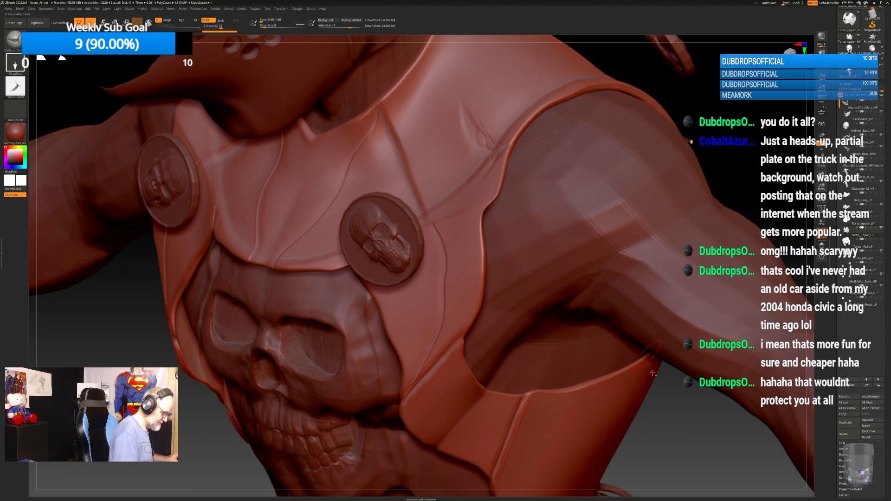
Try a mirrored crack stamp on the inner edges of the back armour plates.
ctrl+right_drag(653, 373, 518, 315)
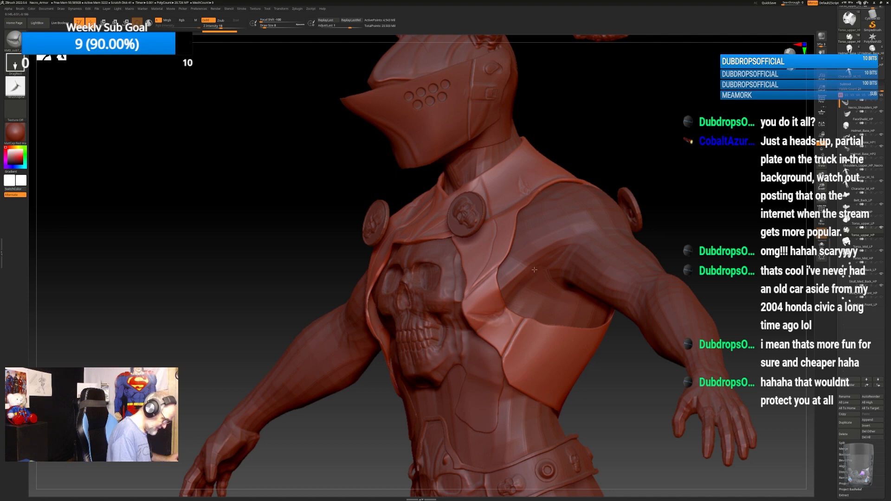
right_drag(533, 268, 527, 332)
drag(527, 332, 548, 386)
right_drag(678, 292, 547, 283)
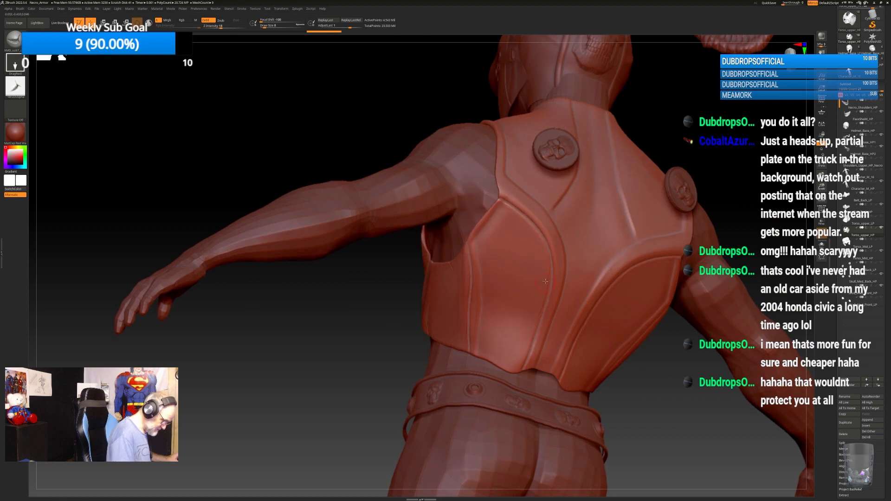
drag(574, 262, 560, 246)
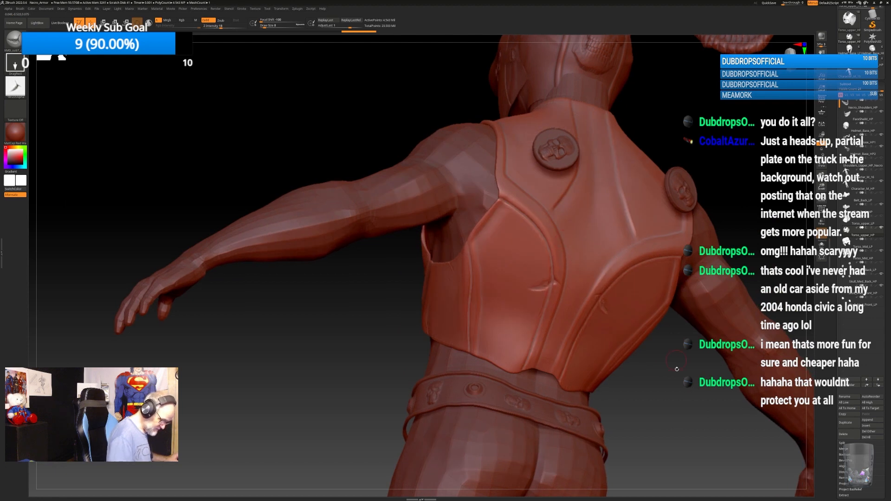
Switch to another XMD crack brush and try mirrored cracks along the lower edge of the back armour, undoing the misplaced stamps.
right_drag(561, 244, 545, 356)
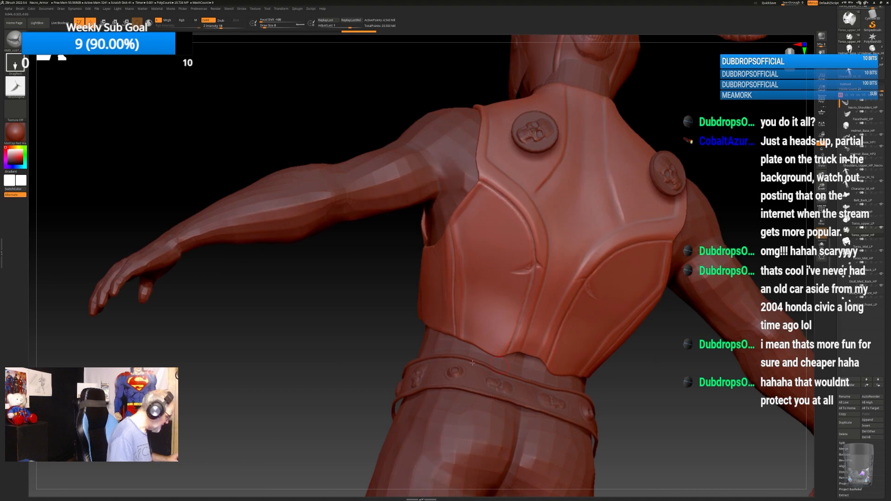
key(b)
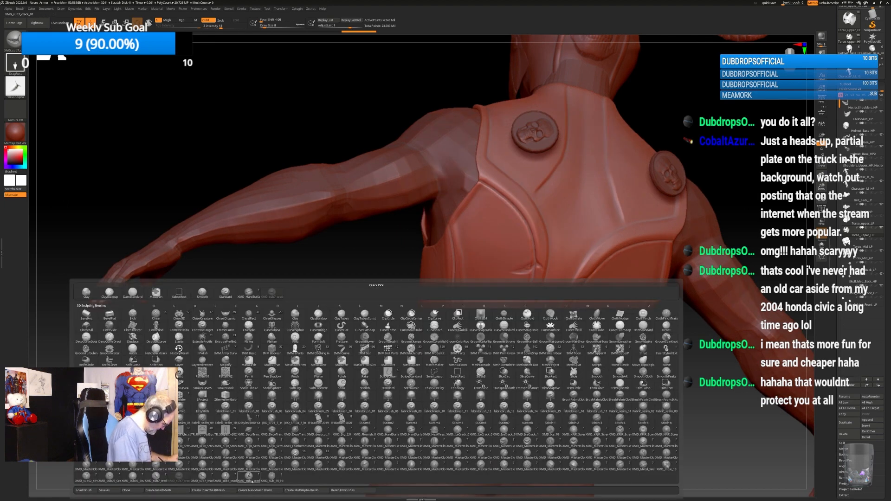
click(225, 476)
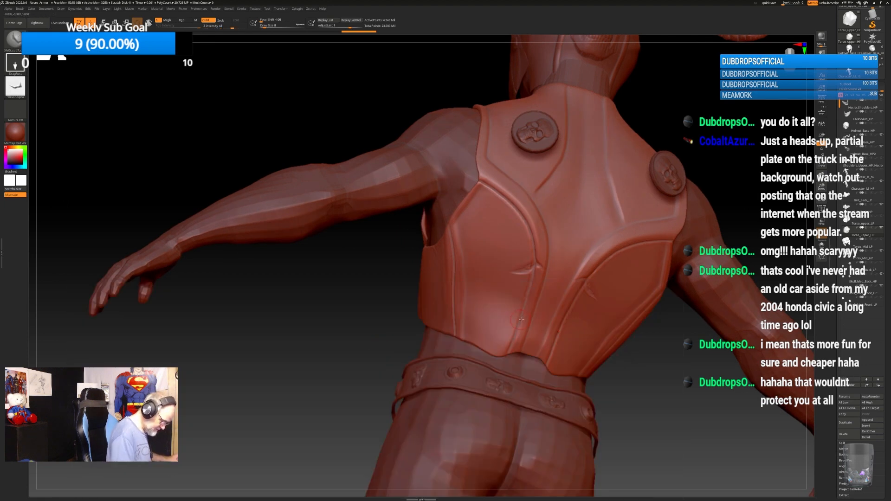
drag(523, 318, 547, 292)
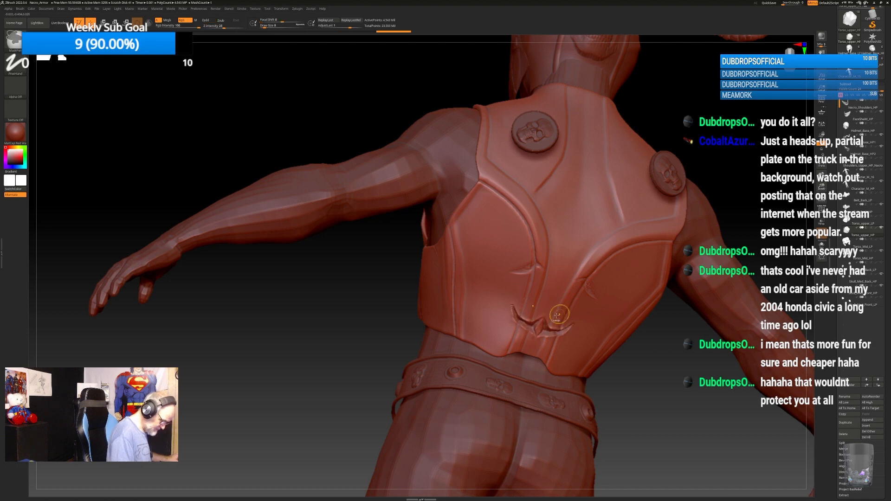
key(space)
drag(580, 334, 569, 335)
drag(490, 317, 539, 314)
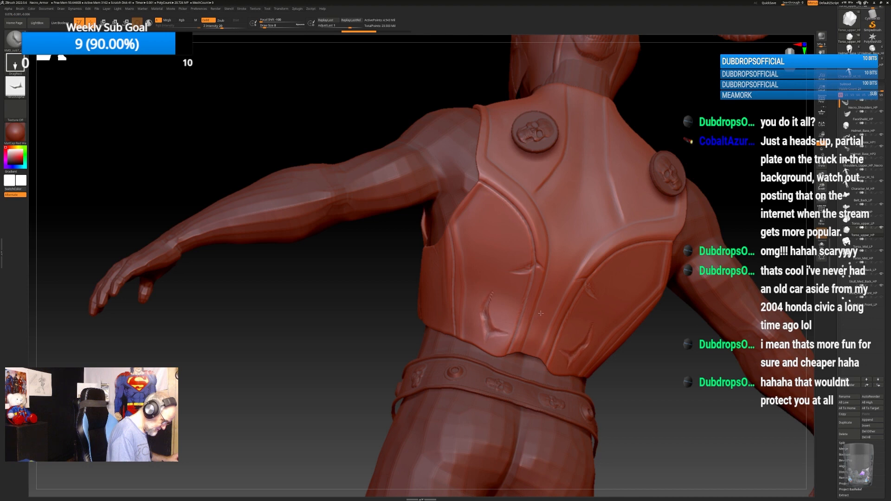
key(ctrl+z)
drag(495, 345, 534, 351)
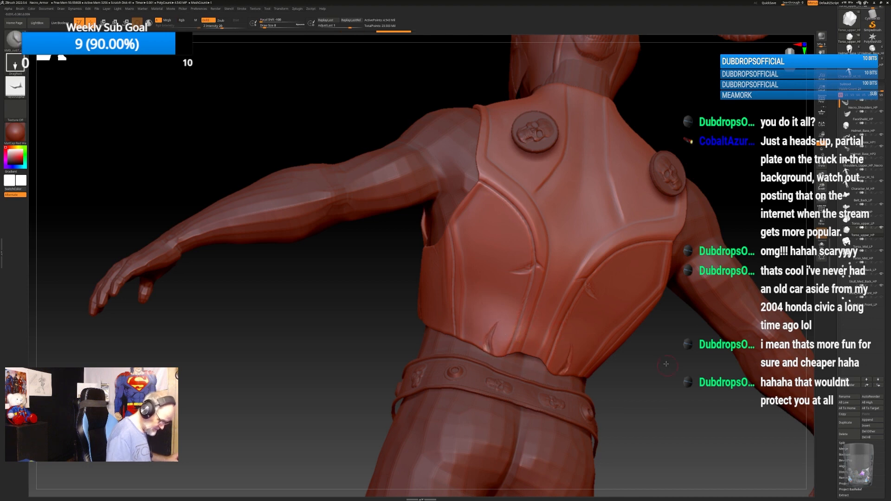
Try crack detail on the upper back armour between the neck and the shoulders.
mouse_move(738, 195)
alt+mouse_down()
mouse_move(700, 292)
mouse_move(617, 324)
mouse_move(649, 312)
mouse_move(691, 241)
mouse_move(669, 235)
alt+mouse_up()
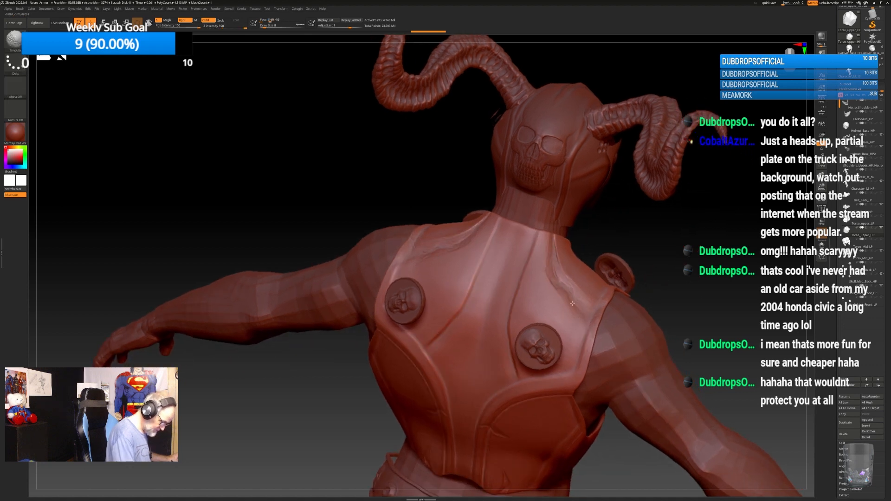
mouse_move(752, 284)
mouse_down()
mouse_move(696, 282)
mouse_move(584, 306)
mouse_up()
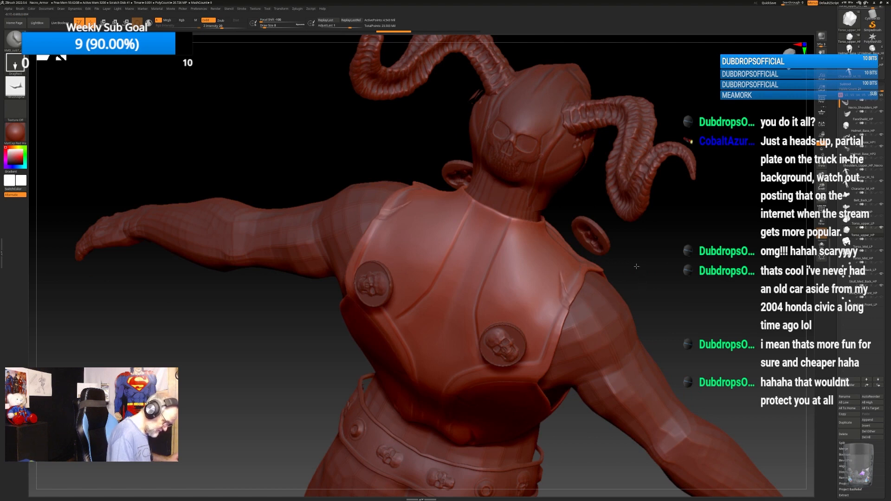
drag(620, 272, 598, 384)
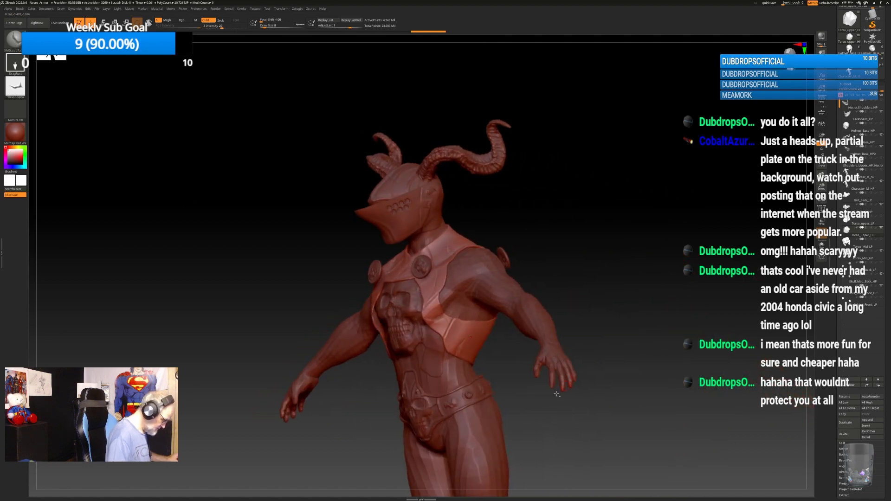
Undo all the trial crack stamps on the torso armour.
alt+drag(516, 386, 550, 427)
drag(659, 285, 667, 308)
key(ctrl+z)
key(ctrl+z)
key(ctrl+z)
key(ctrl+z)
key(ctrl+z)
key(ctrl+z)
key(ctrl+z)
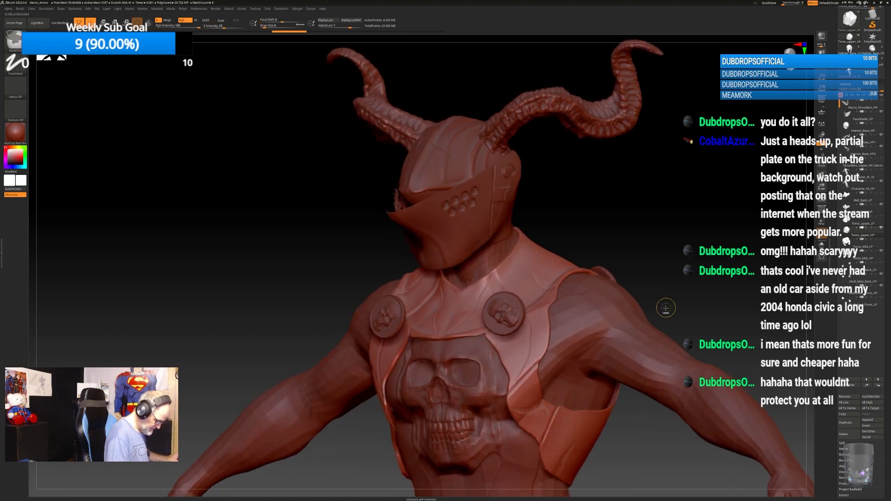
drag(675, 299, 637, 364)
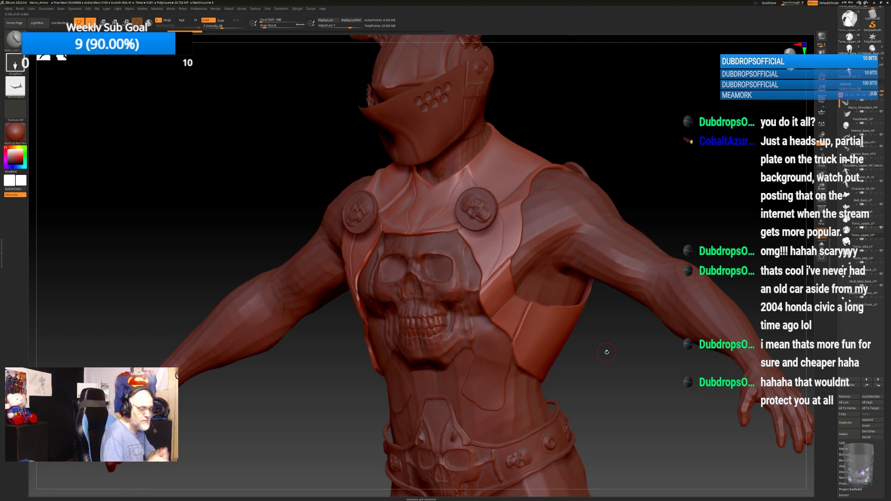
click(15, 86)
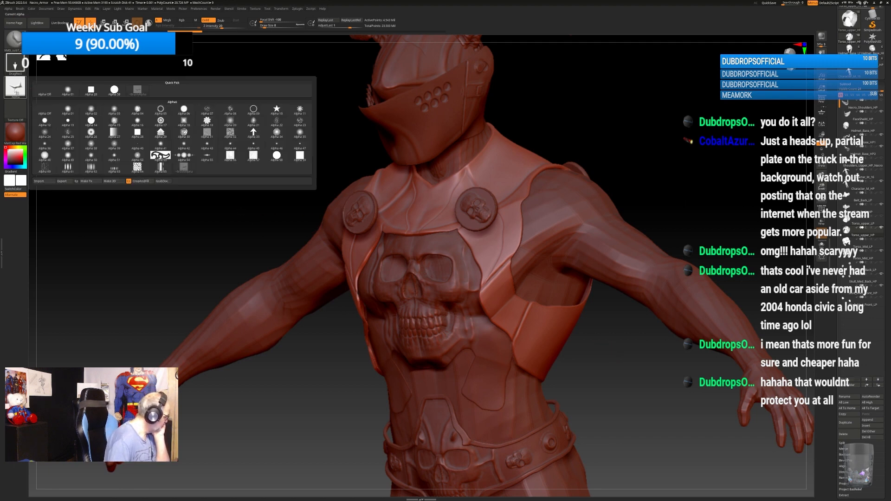
click(46, 183)
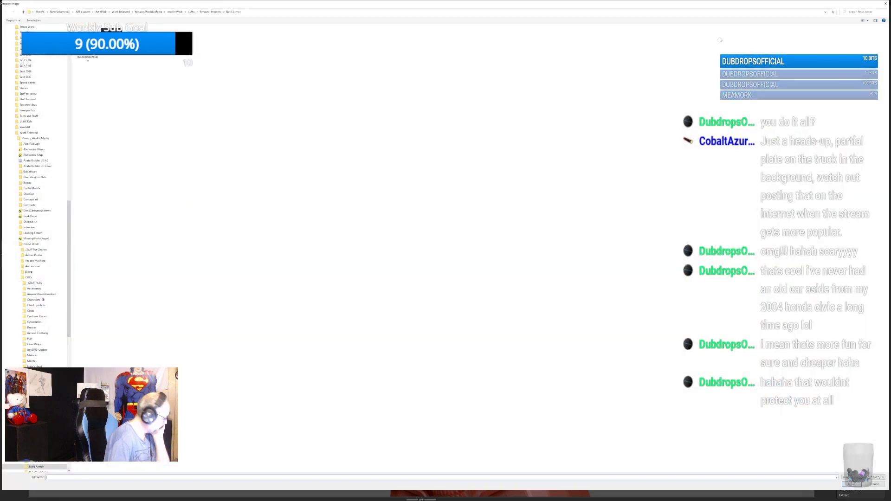
click(886, 4)
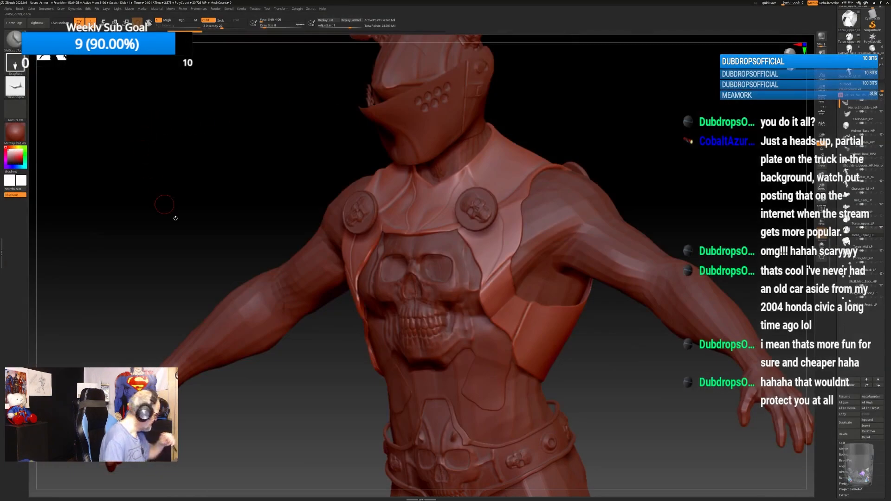
Switch back to the Dam Standard brush and start importing an alpha image for it.
key(b)
key(d)
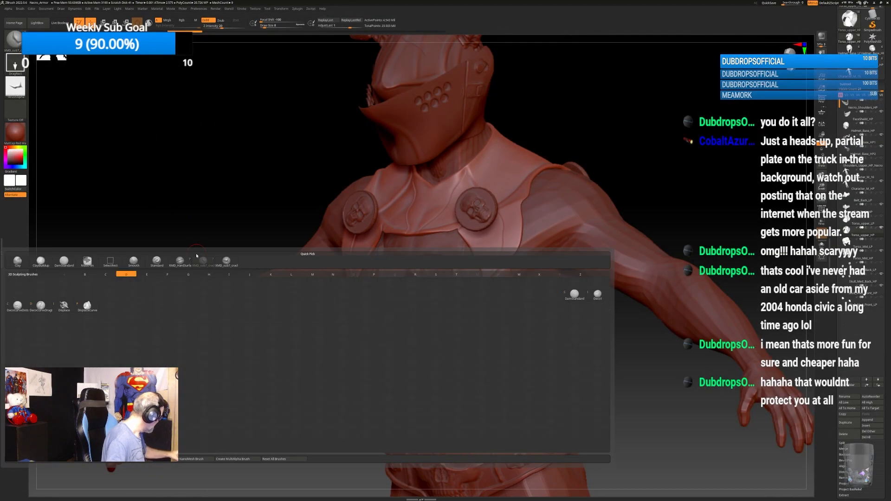
key(s)
click(17, 89)
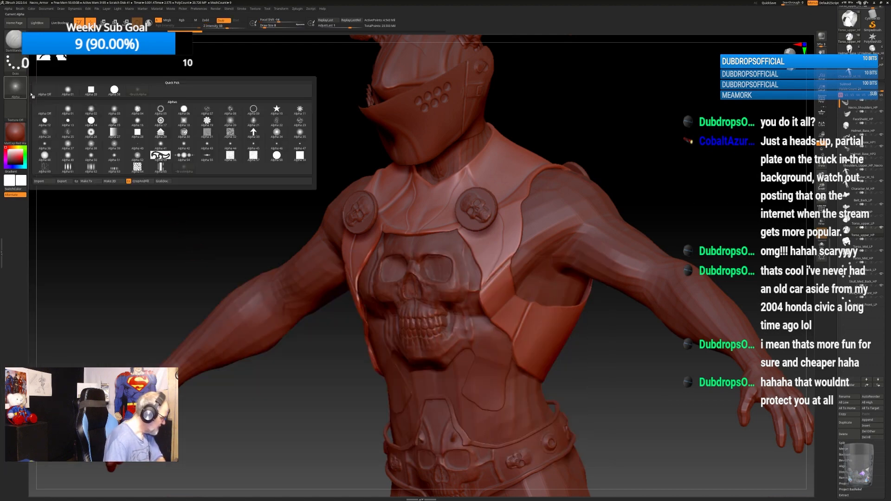
click(39, 181)
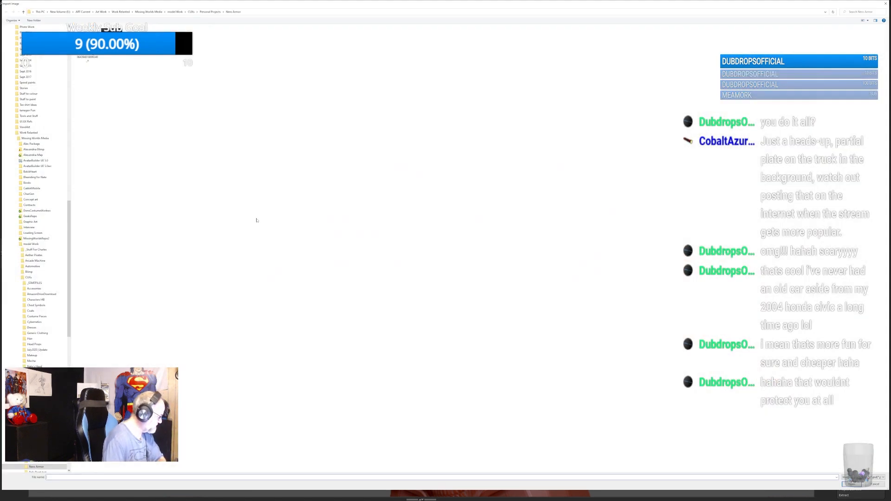
Browse in the import dialog to the Alphas and ZBrushes folder inside the Tools and Stuff Brushes collection.
click(99, 13)
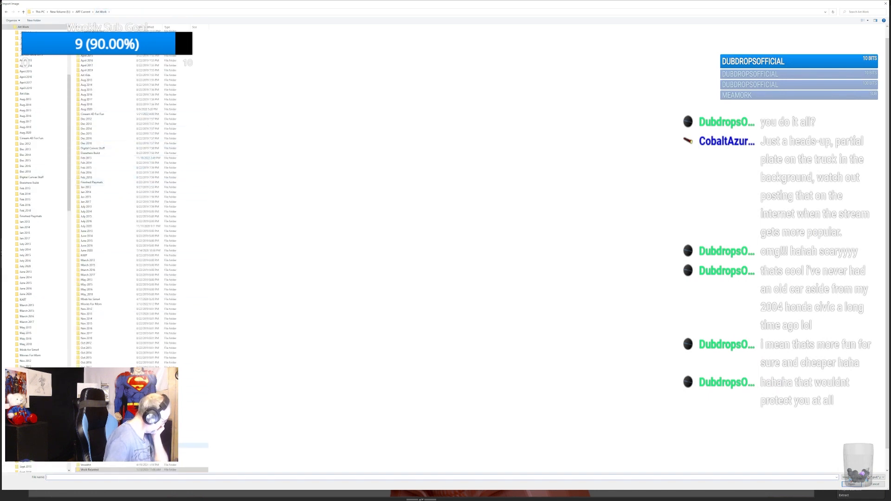
double_click(139, 455)
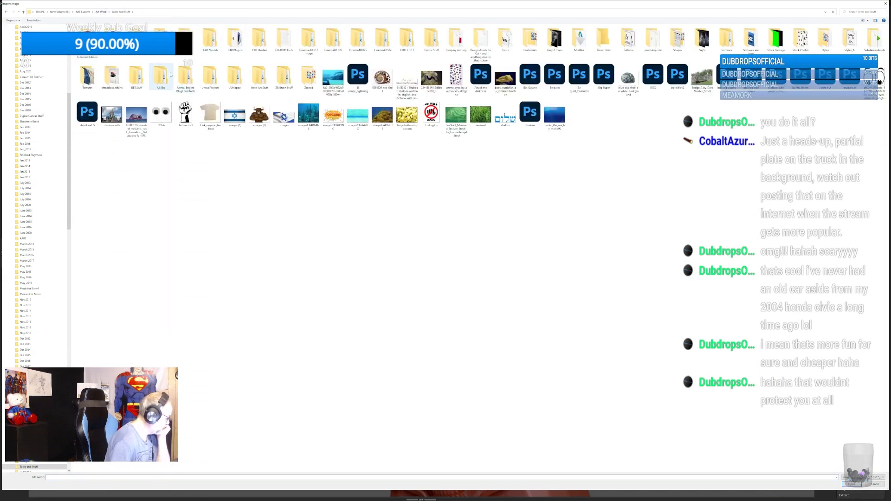
double_click(161, 40)
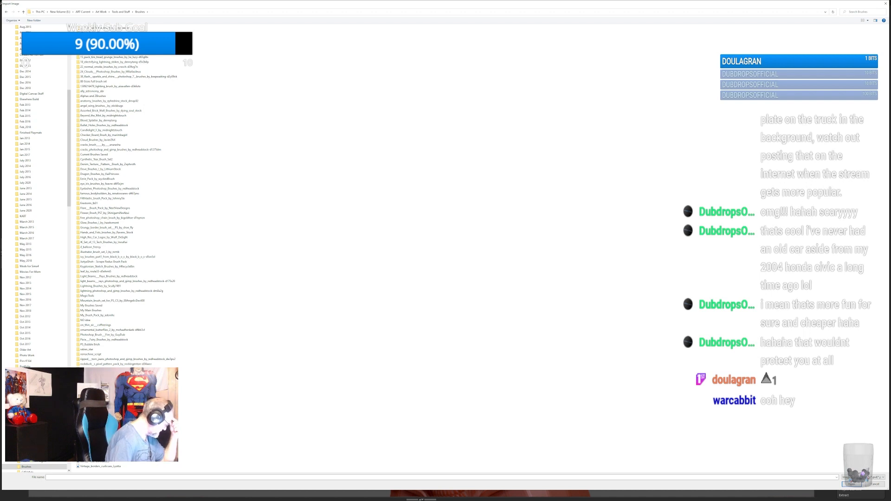
double_click(98, 433)
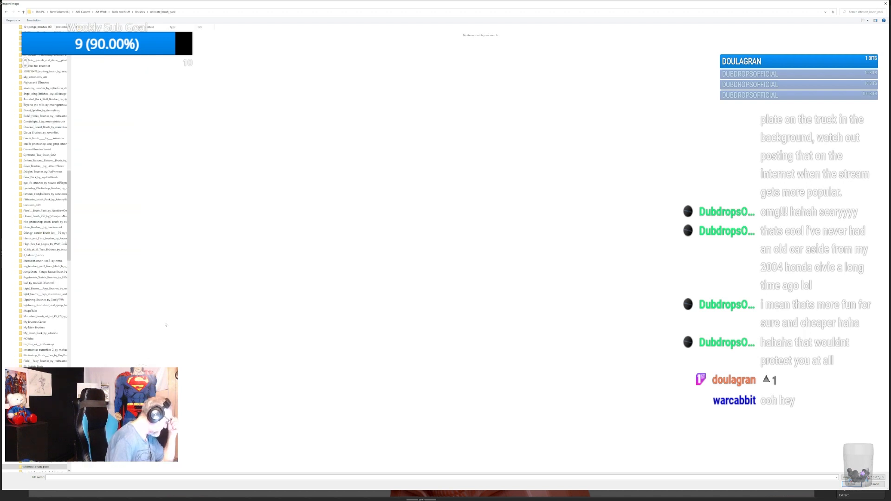
click(140, 12)
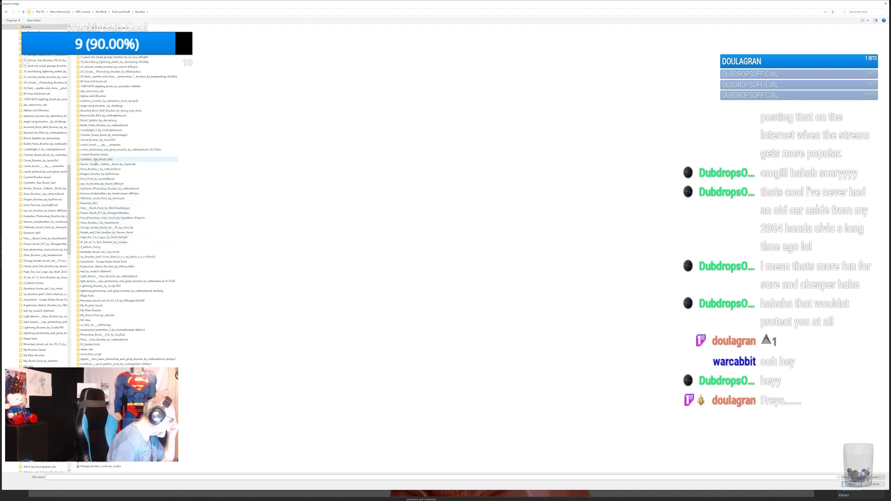
double_click(92, 97)
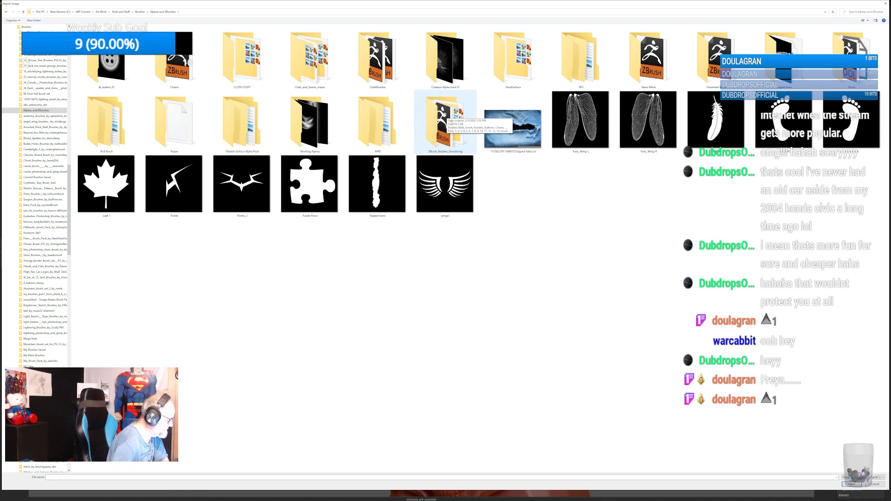
Import a mechanical hard-surface alpha from the individual metal part folder within the hard-surface robot collection.
double_click(445, 117)
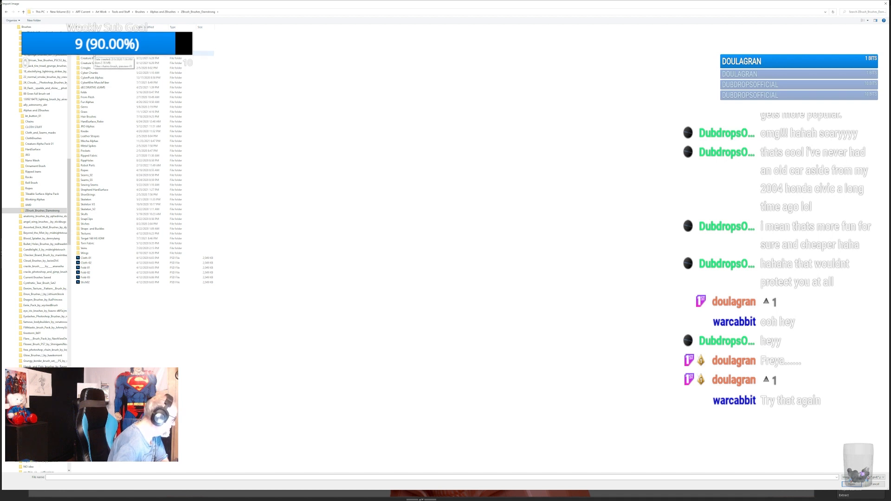
double_click(95, 54)
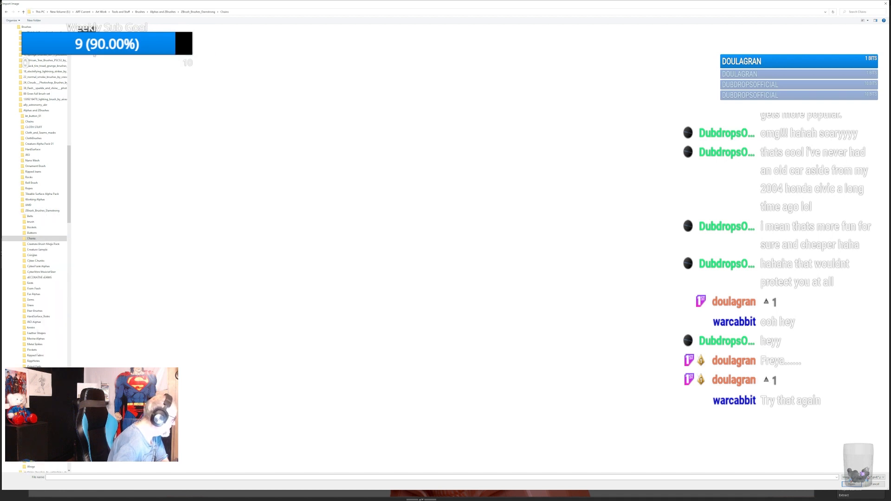
click(196, 13)
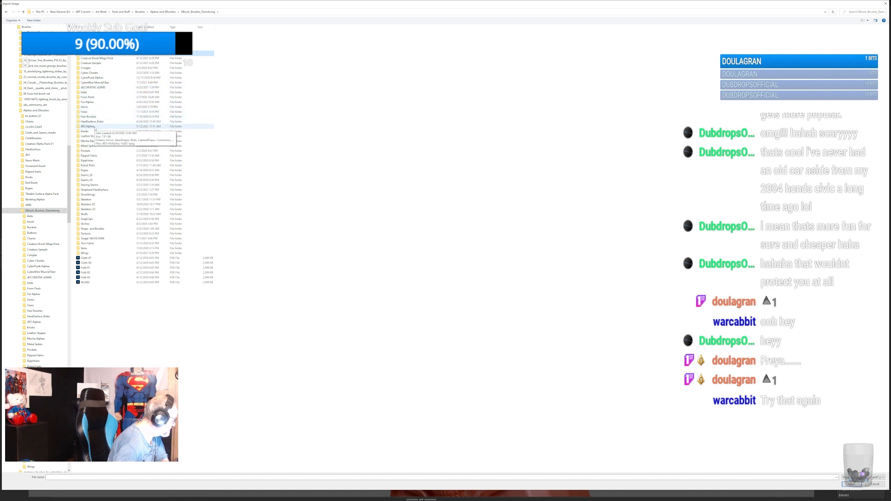
double_click(93, 122)
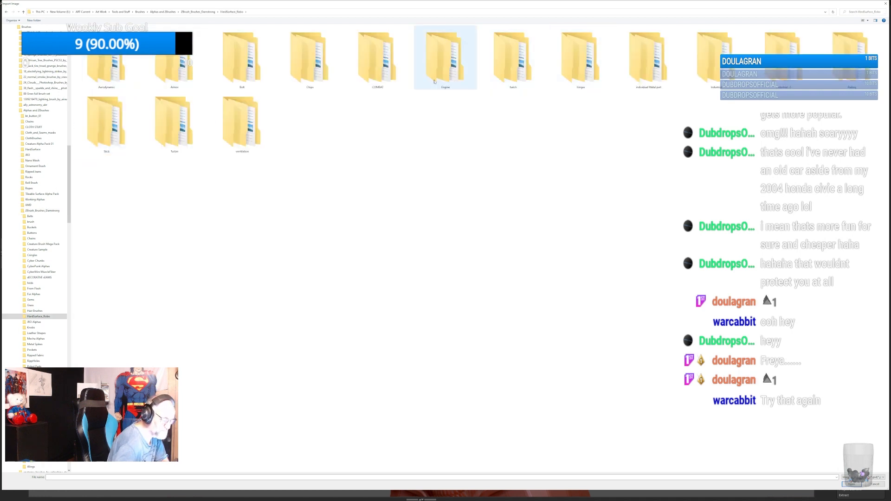
double_click(643, 53)
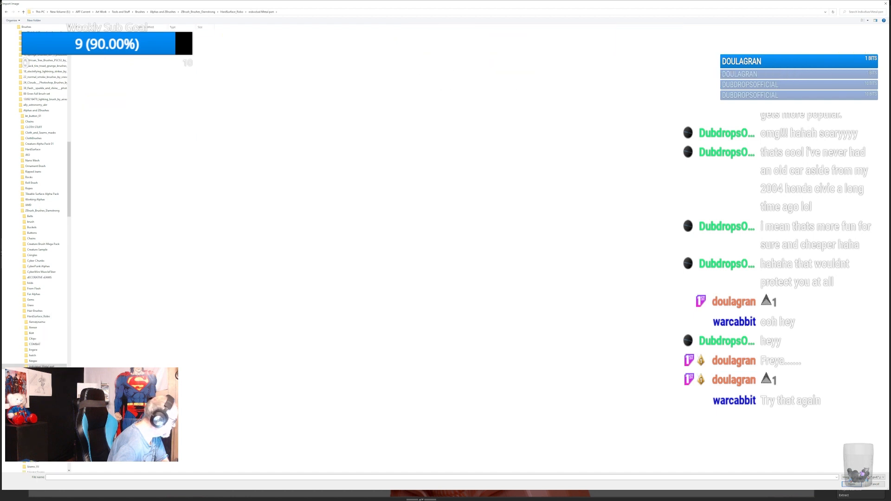
double_click(139, 33)
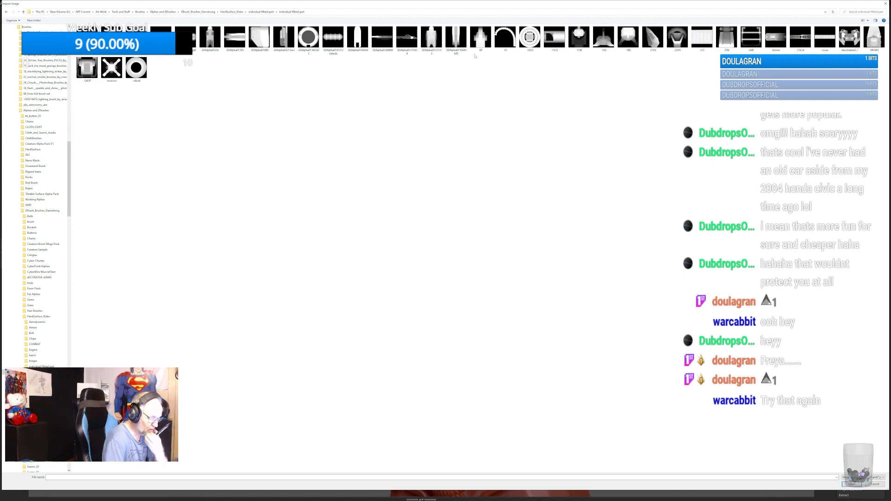
click(802, 39)
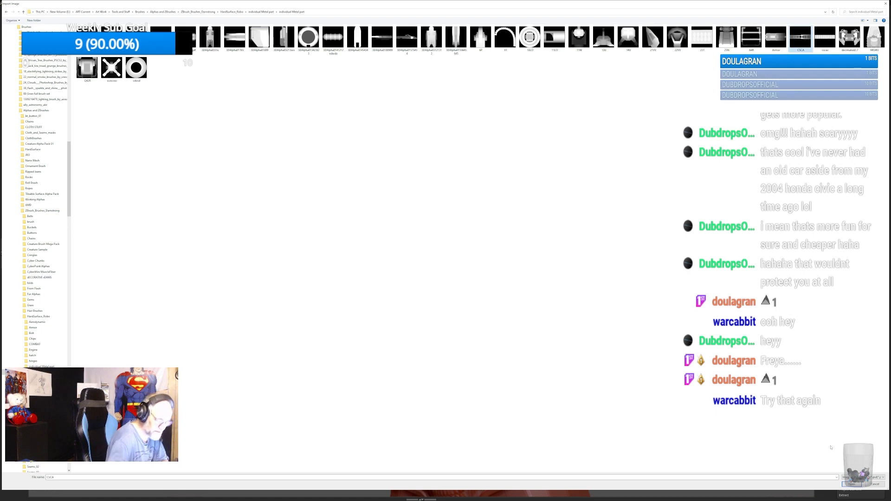
click(852, 485)
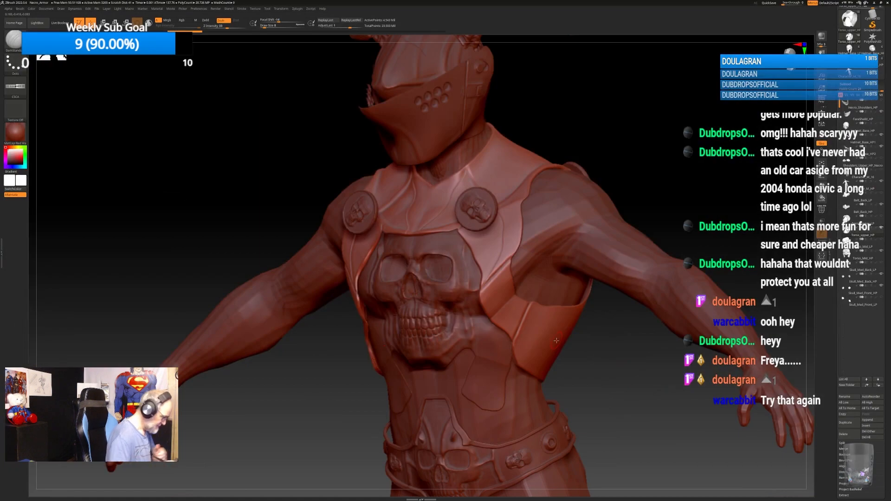
Set the stroke to DragRect and try large stamps of the imported alpha on the side armour plate, undoing them.
click(15, 63)
click(67, 67)
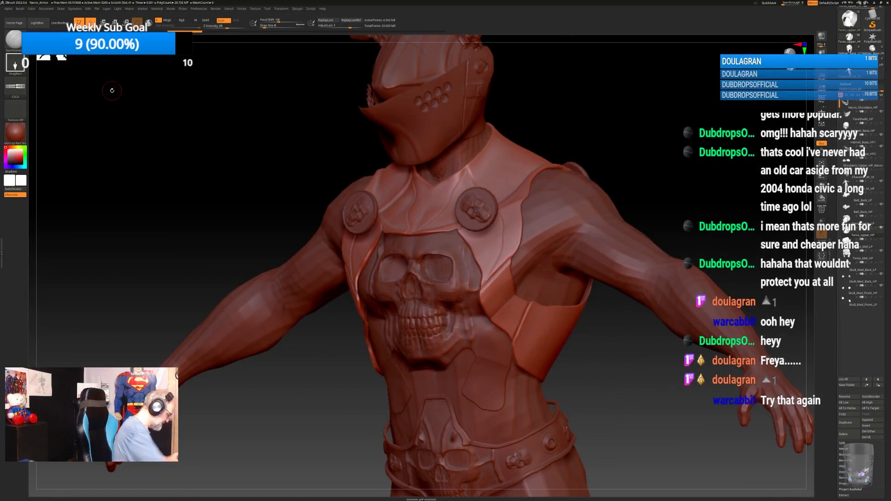
drag(618, 370, 518, 269)
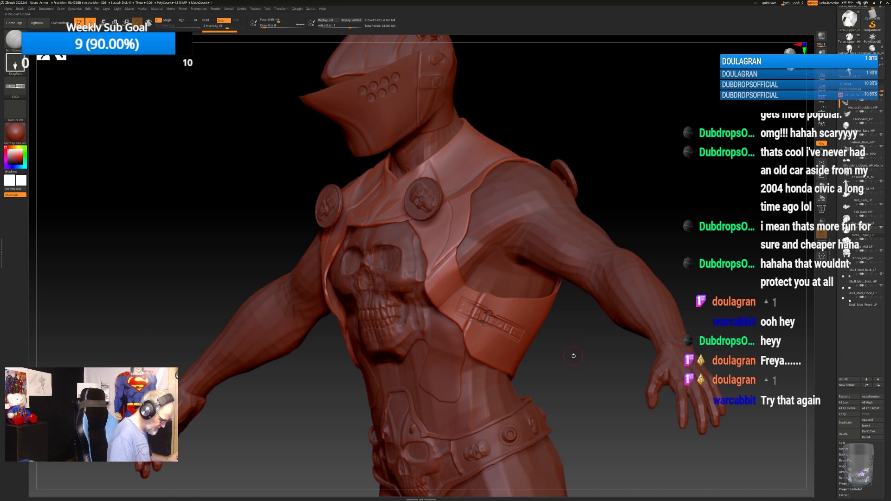
key(ctrl+z)
alt+drag(575, 355, 583, 365)
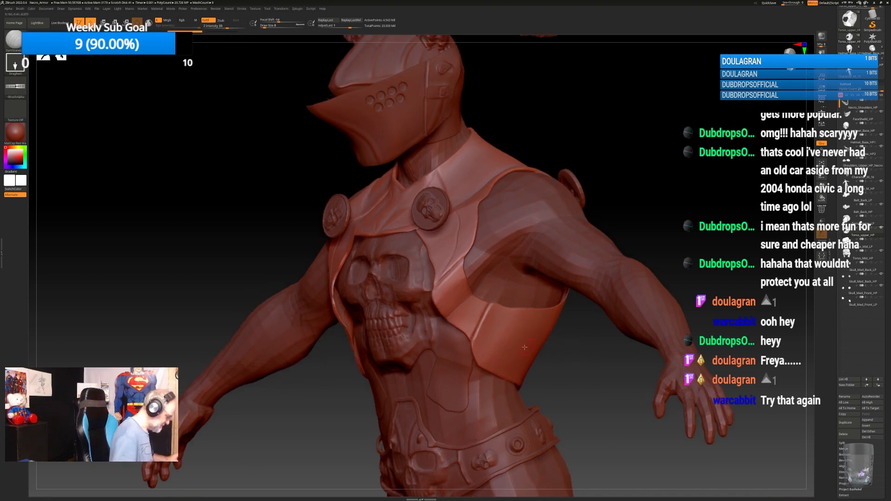
drag(493, 329, 528, 274)
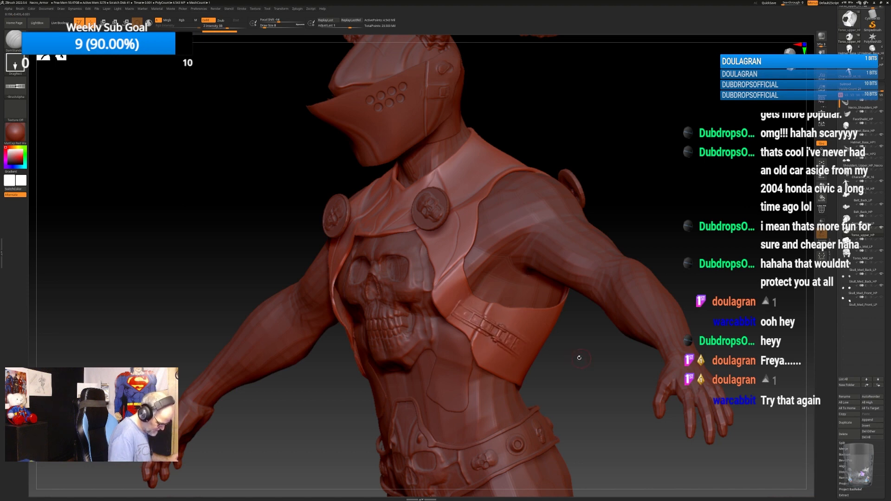
drag(579, 358, 573, 354)
key(ctrl+z)
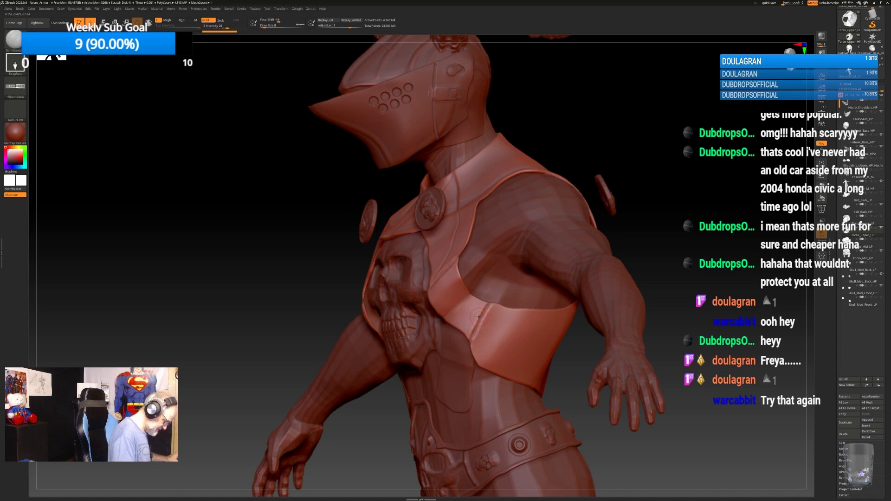
Try smaller stamps of the imported alpha near the front edge of the side armour plate, undoing them.
mouse_move(487, 292)
mouse_down()
mouse_move(478, 283)
mouse_move(485, 285)
mouse_up()
key(ctrl+z)
drag(478, 319, 475, 332)
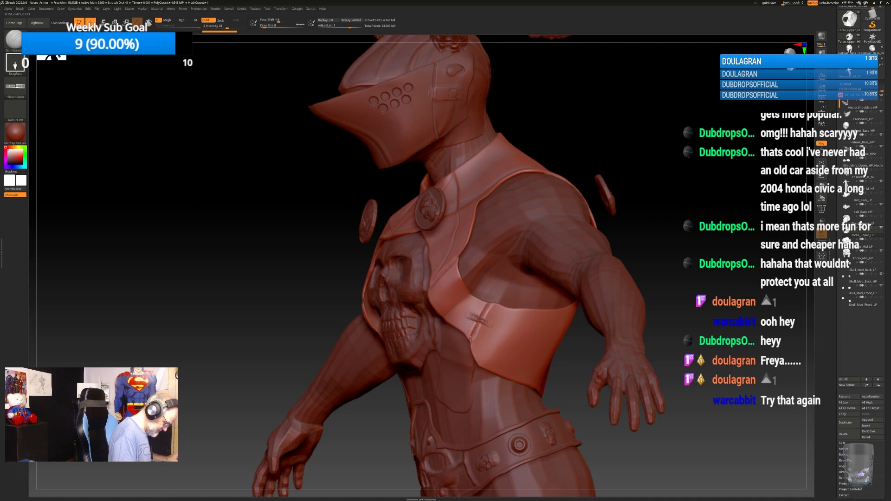
key(ctrl+z)
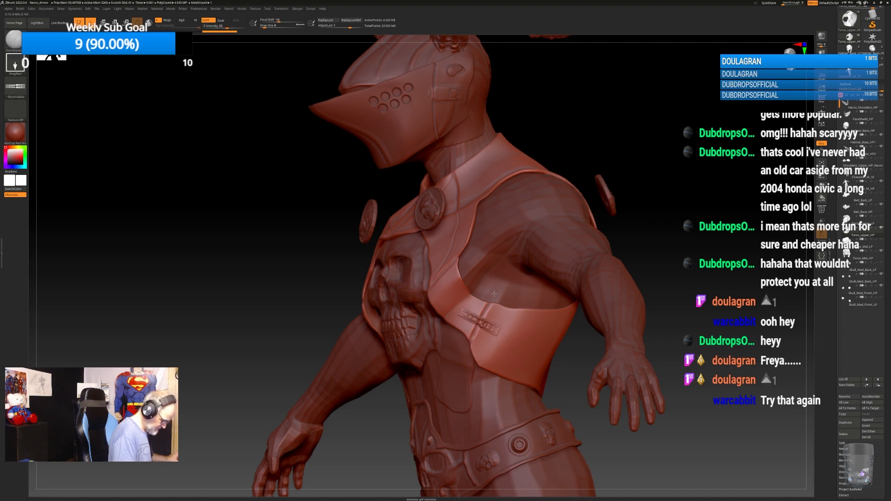
right_drag(495, 290, 566, 359)
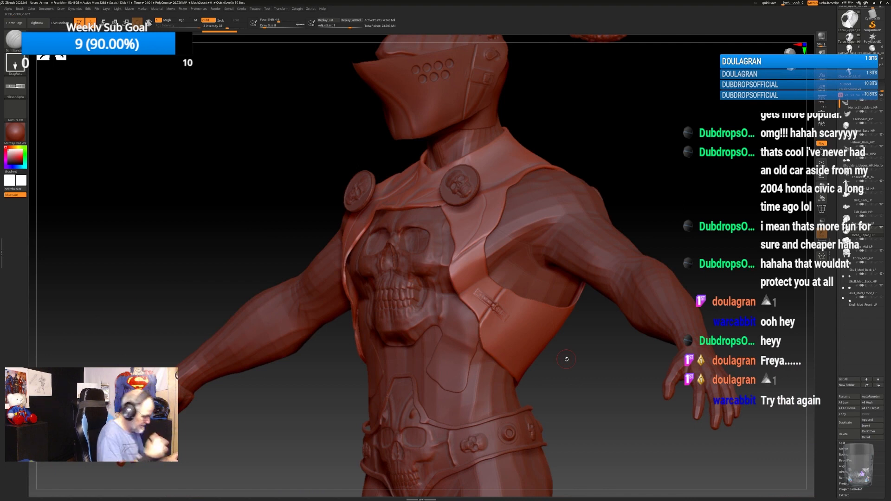
right_drag(566, 359, 578, 372)
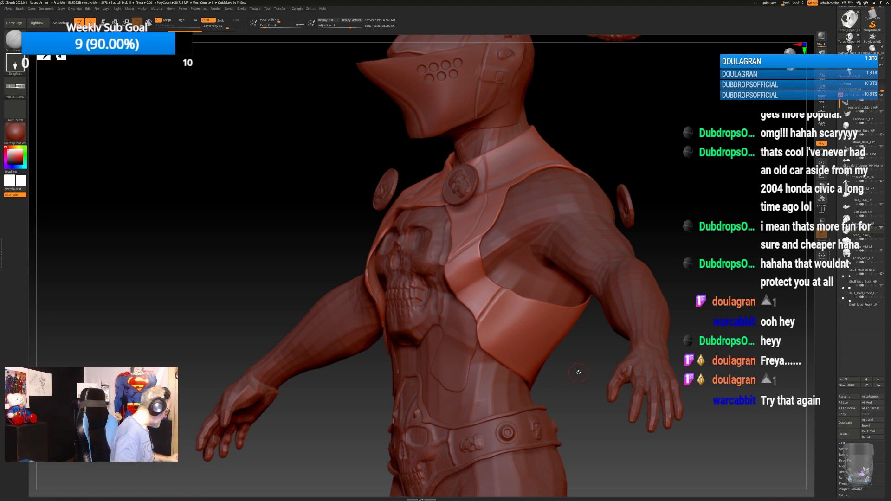
Switch to an XMD brush with a round rivet alpha and stamp rivets along the side armour plate's front edge.
key(b)
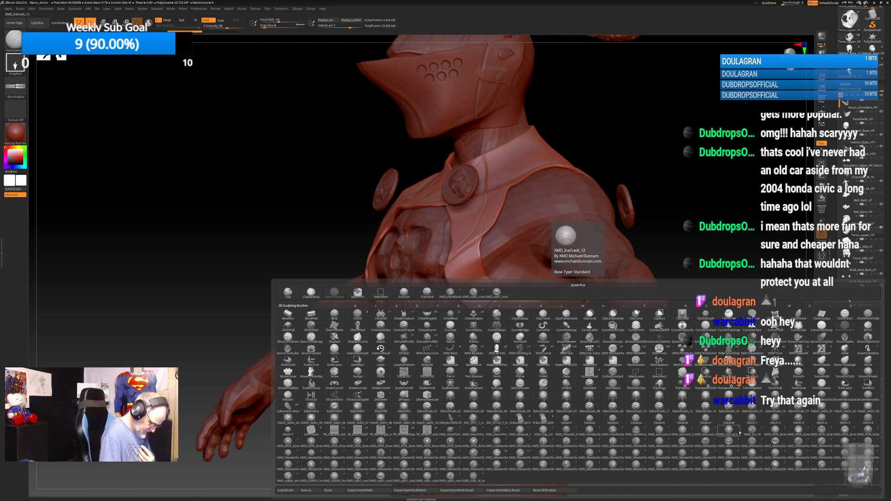
click(846, 437)
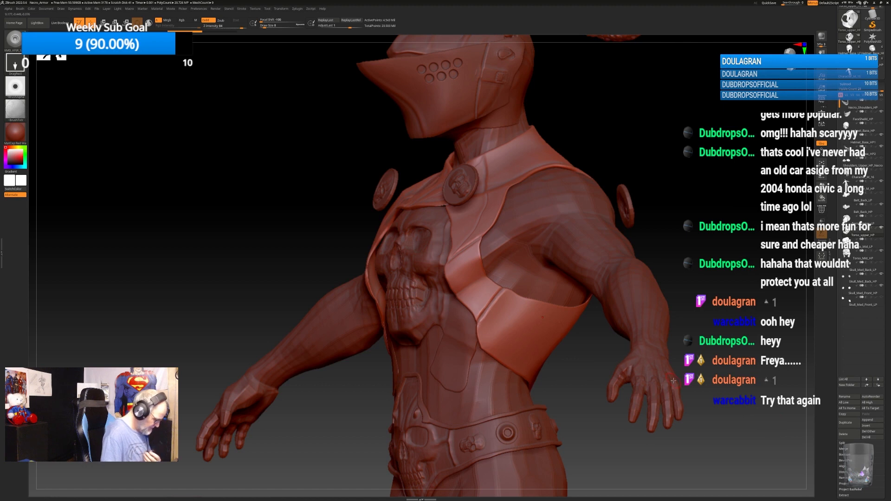
click(508, 302)
drag(486, 329, 488, 335)
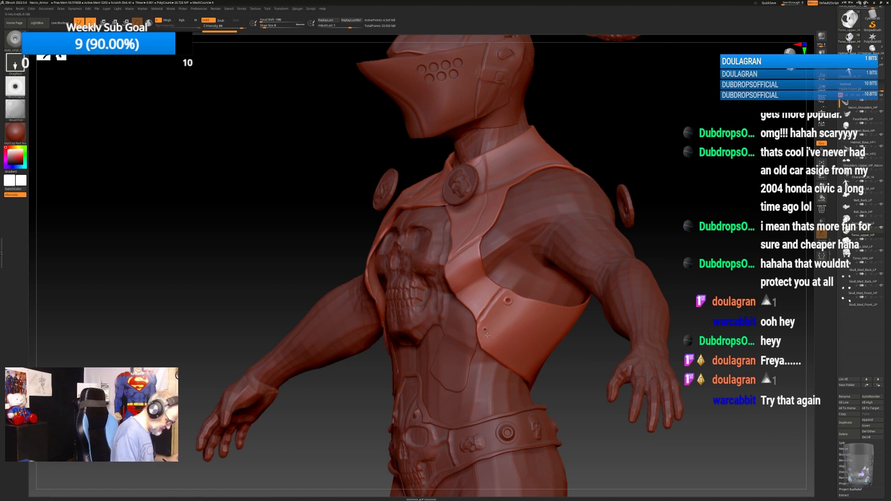
right_drag(489, 337, 493, 318)
drag(489, 316, 476, 337)
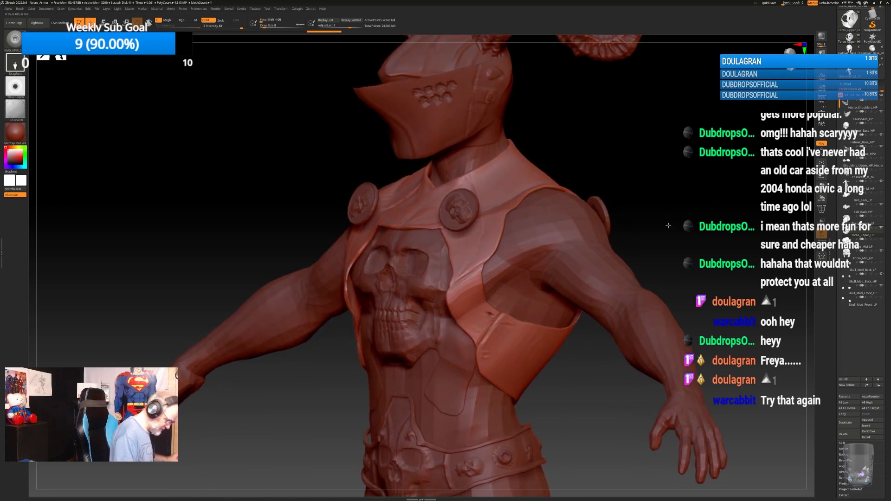
alt+right_drag(673, 213, 577, 370)
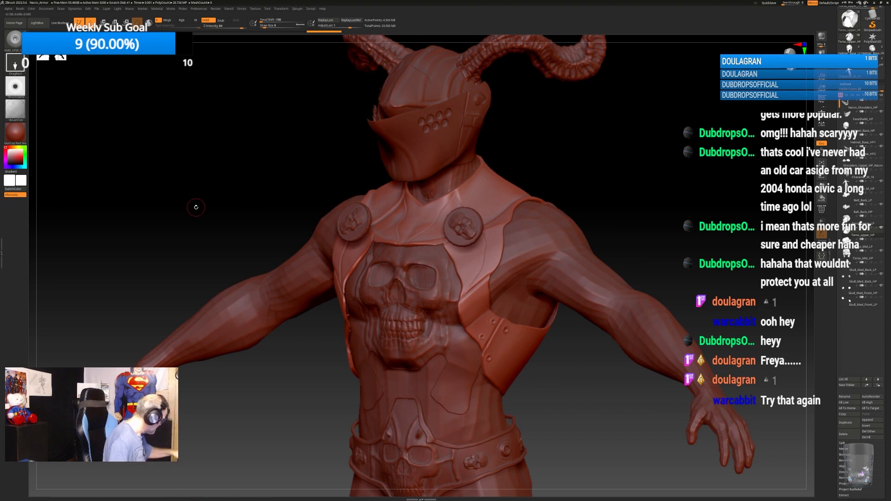
Show the upper shoulder armour subtool and make the Character_M_HP body subtool active.
key(b)
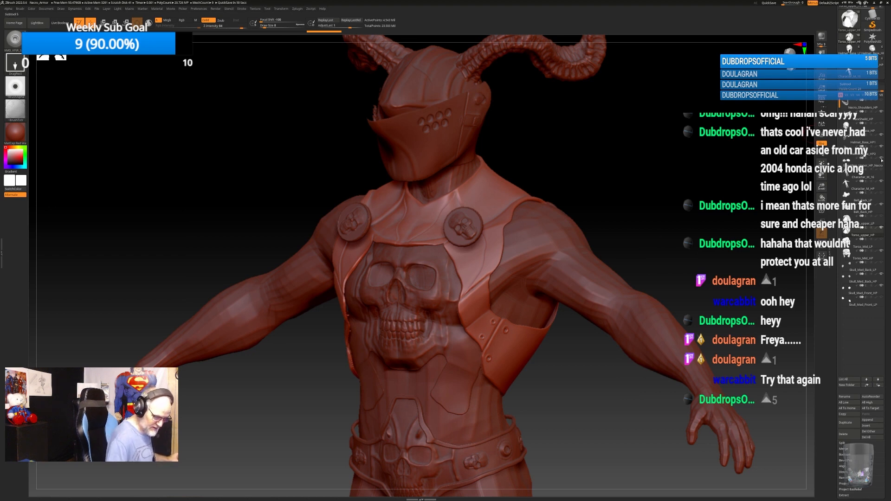
click(881, 159)
ctrl+right_drag(614, 379, 553, 354)
alt+right_drag(569, 309, 619, 243)
alt+right_drag(613, 302, 632, 245)
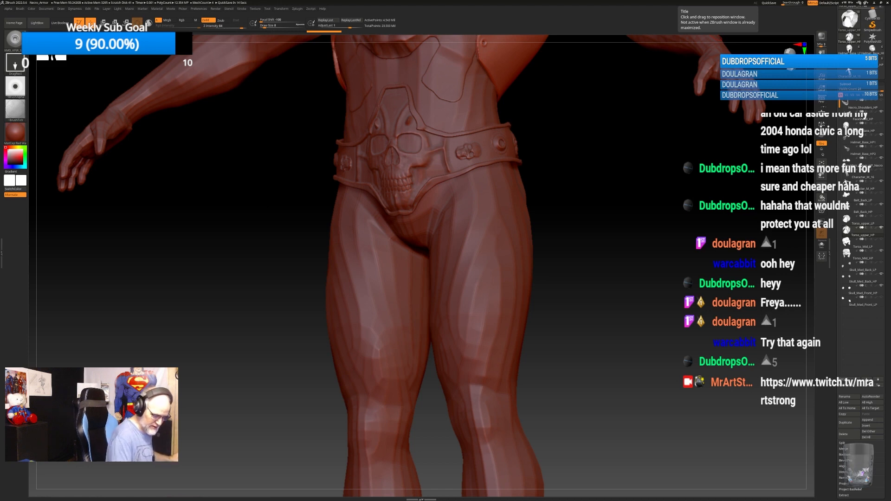
click(866, 187)
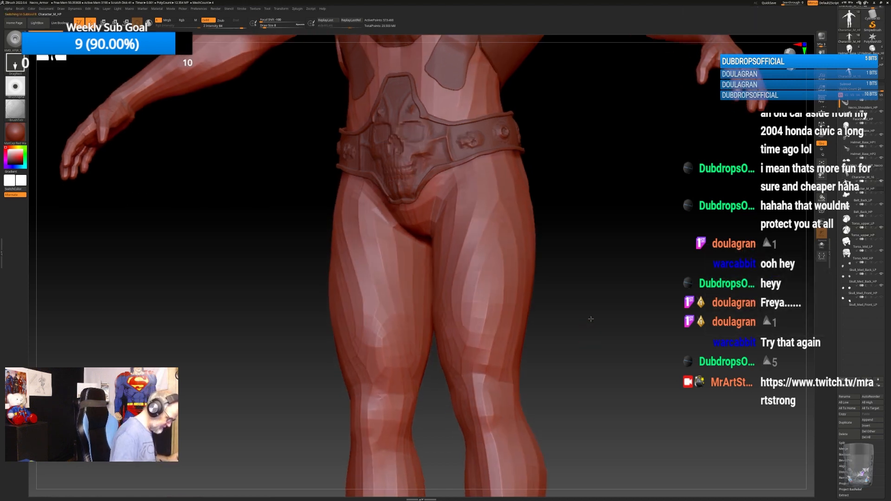
mouse_move(591, 318)
mouse_down()
mouse_move(611, 318)
mouse_move(601, 311)
mouse_move(602, 344)
mouse_move(573, 340)
mouse_move(605, 320)
mouse_move(602, 313)
mouse_up()
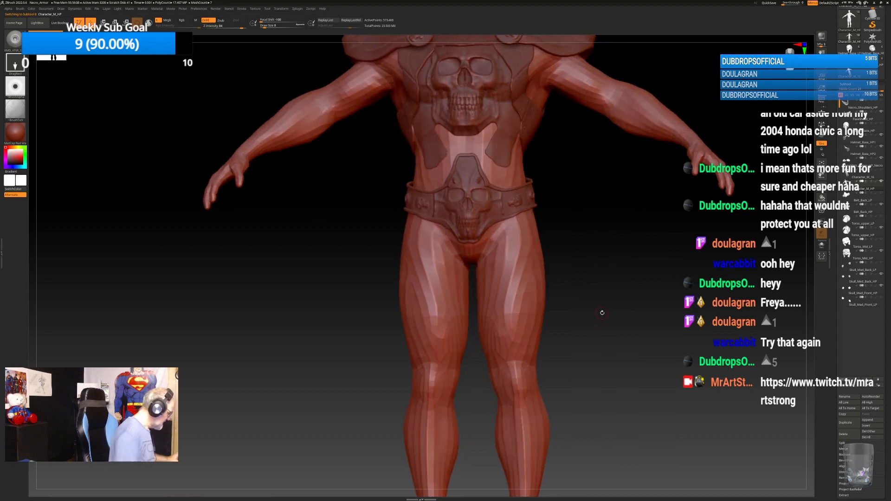
Turn on BackfaceMask in the auto masking settings of the masking brush.
key(ctrl)
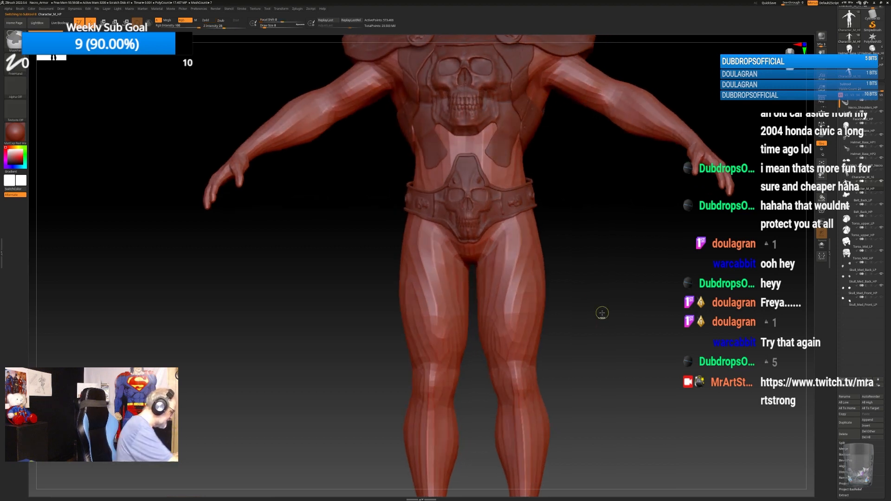
click(21, 9)
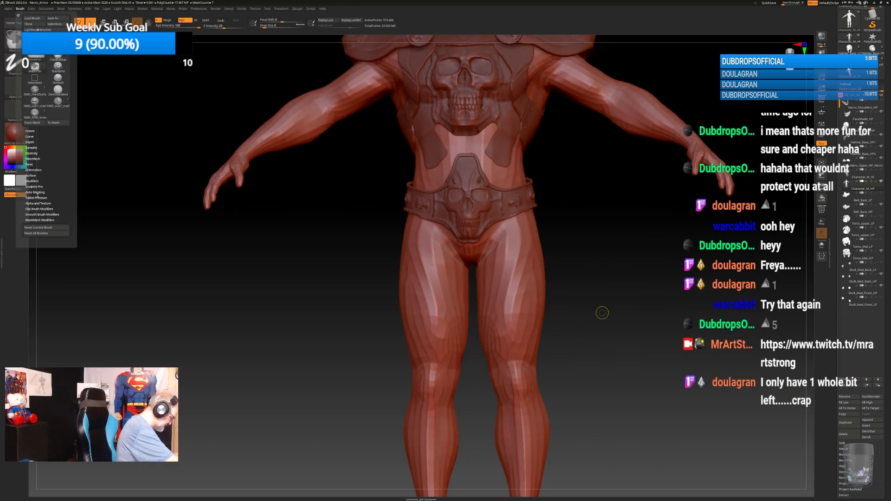
click(36, 193)
click(30, 268)
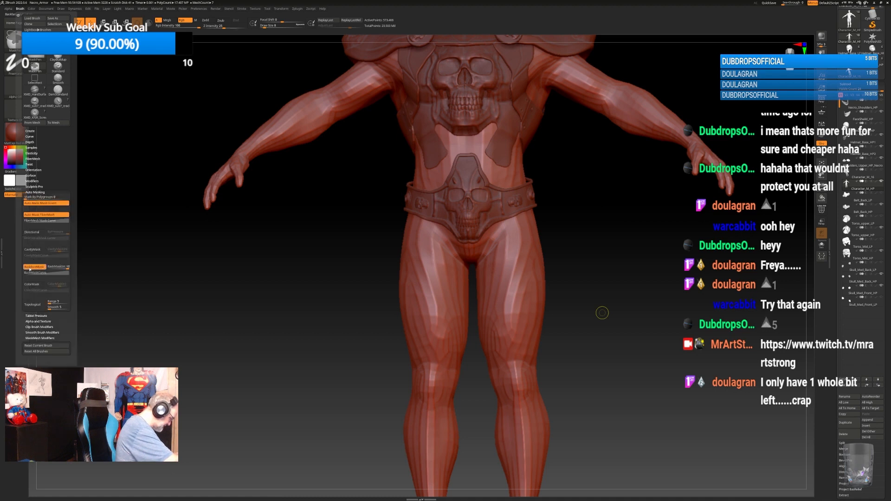
Mask the outline of a thigh armour plate around the front, side and back of both upper thighs on the body mesh.
mouse_move(603, 313)
mouse_down()
mouse_move(626, 323)
mouse_move(615, 308)
mouse_up()
mouse_move(517, 236)
ctrl+mouse_down()
mouse_move(528, 231)
mouse_move(511, 243)
mouse_move(558, 221)
ctrl+mouse_up()
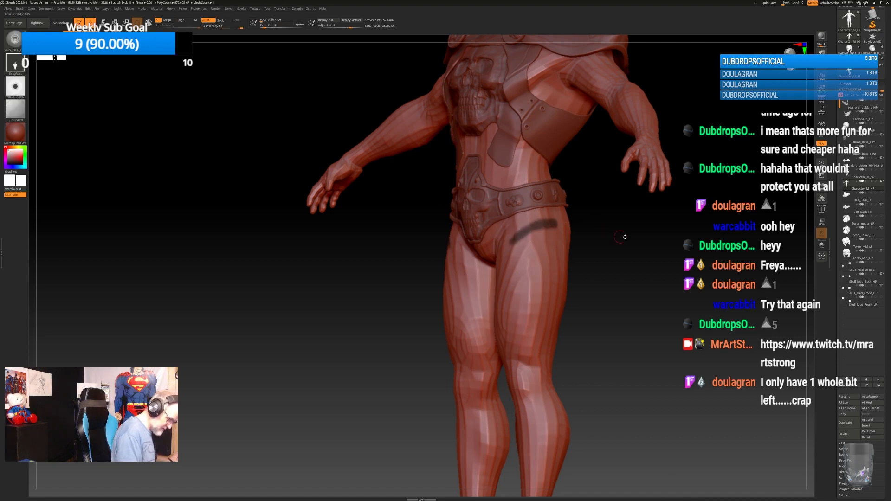
drag(625, 237, 659, 237)
mouse_move(518, 236)
ctrl+mouse_down()
mouse_move(501, 258)
mouse_move(513, 318)
mouse_move(512, 246)
ctrl+mouse_up()
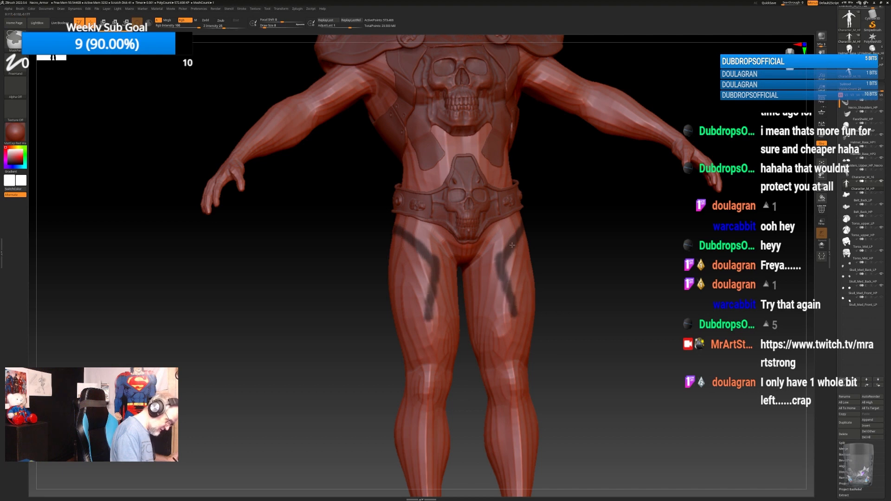
drag(627, 260, 591, 265)
ctrl+drag(512, 313, 550, 317)
drag(635, 263, 619, 258)
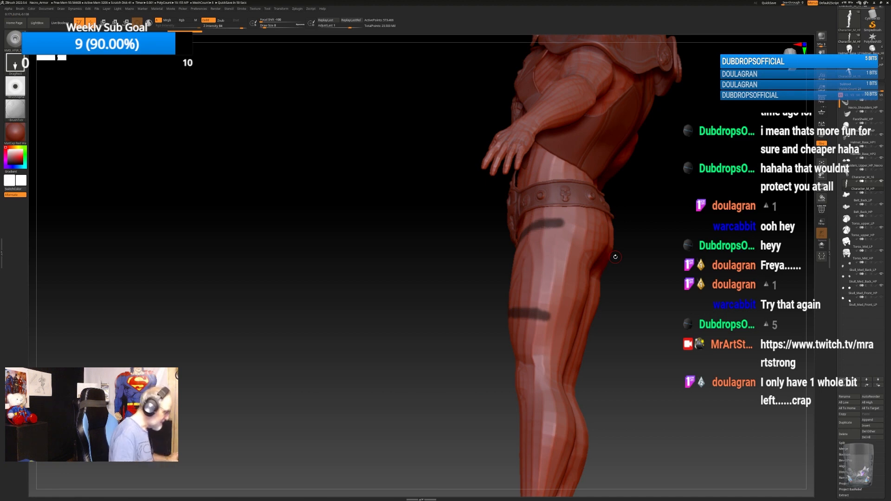
mouse_move(563, 223)
ctrl+mouse_down()
mouse_move(597, 229)
mouse_move(567, 318)
mouse_move(546, 311)
mouse_move(567, 316)
mouse_move(581, 234)
ctrl+mouse_up()
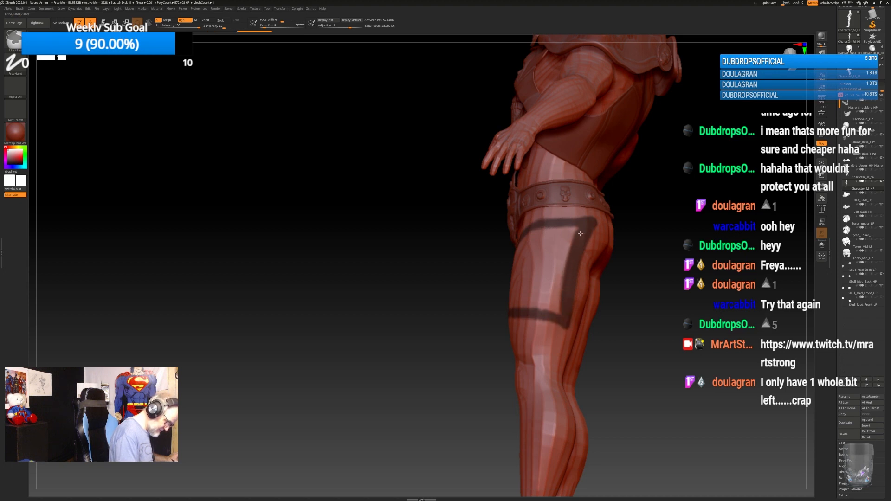
mouse_move(672, 235)
mouse_down()
mouse_move(603, 241)
mouse_move(570, 234)
mouse_move(561, 310)
mouse_move(565, 233)
mouse_move(554, 303)
mouse_up()
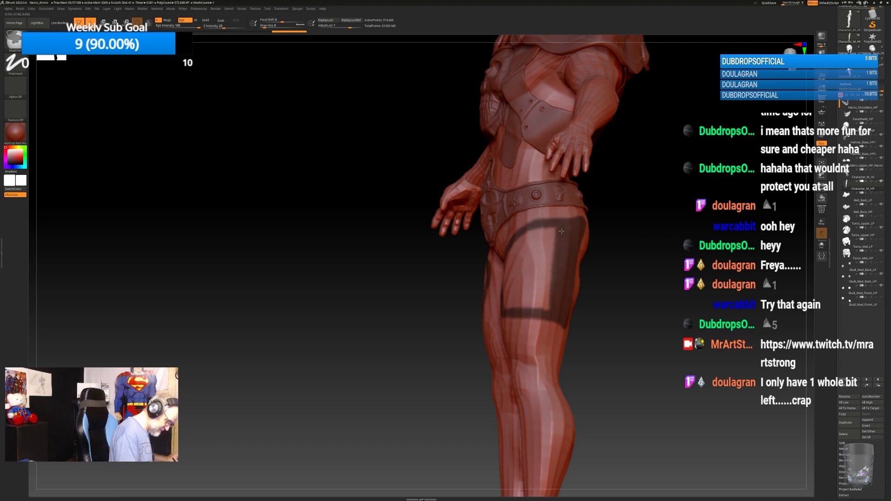
Fill in the masked outline so each upper thigh has a solid plate-shaped mask.
drag(642, 255, 667, 269)
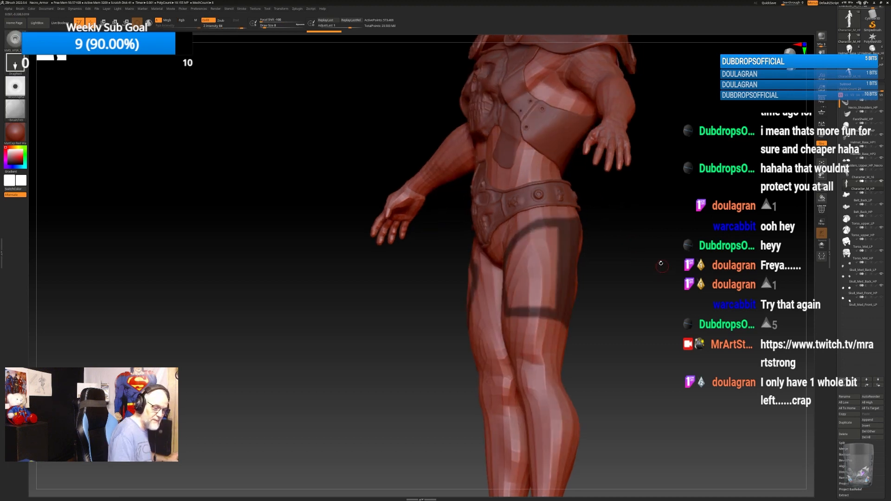
mouse_move(567, 227)
ctrl+mouse_down()
mouse_move(545, 307)
mouse_move(513, 304)
mouse_move(547, 229)
mouse_move(547, 274)
mouse_move(532, 264)
mouse_move(525, 292)
mouse_move(539, 278)
mouse_move(545, 301)
ctrl+mouse_up()
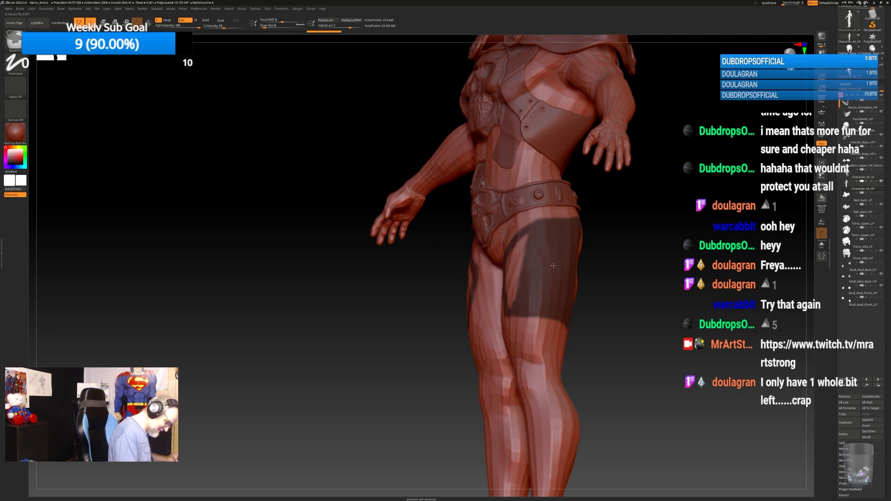
drag(592, 270, 643, 246)
mouse_move(551, 243)
ctrl+mouse_down()
mouse_move(539, 237)
mouse_move(534, 304)
mouse_move(515, 261)
ctrl+mouse_up()
mouse_move(652, 281)
mouse_down()
mouse_move(634, 288)
mouse_move(632, 278)
mouse_move(595, 298)
mouse_move(656, 270)
mouse_up()
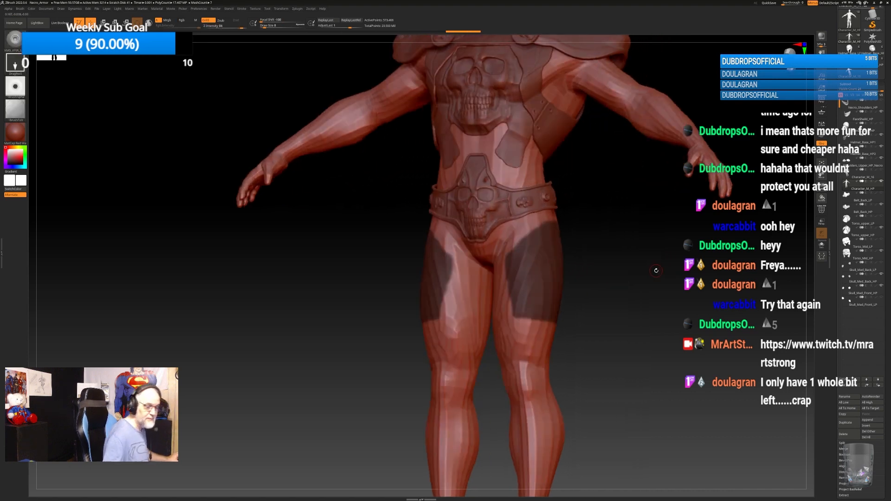
Extract the masked thigh areas as a new sharp-edged mesh with the Extract+ plugin.
click(297, 9)
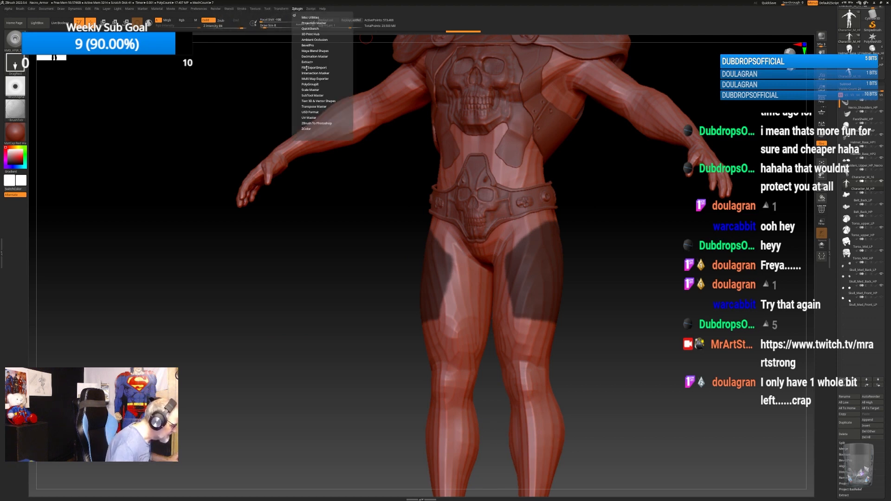
click(306, 68)
click(308, 62)
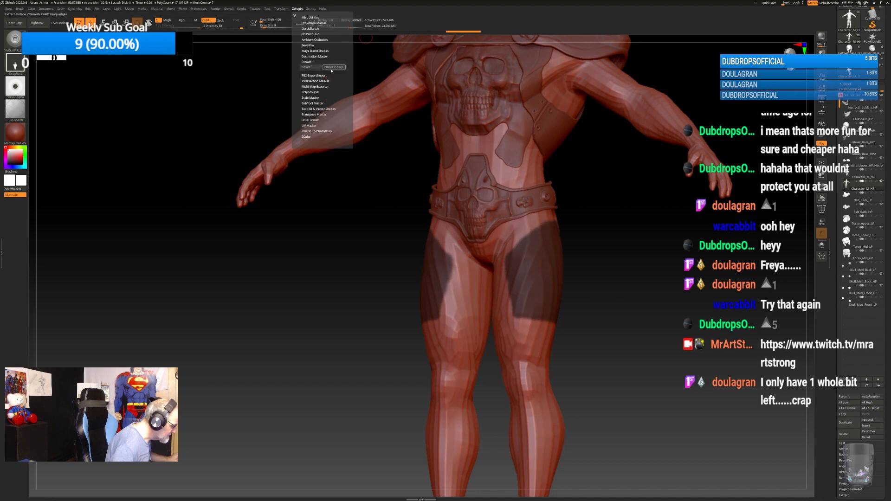
click(333, 68)
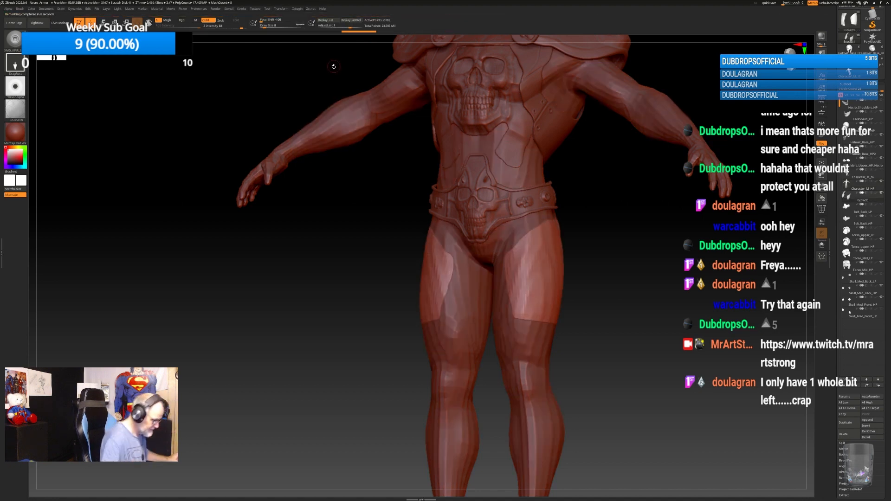
ctrl+right_drag(643, 255, 645, 275)
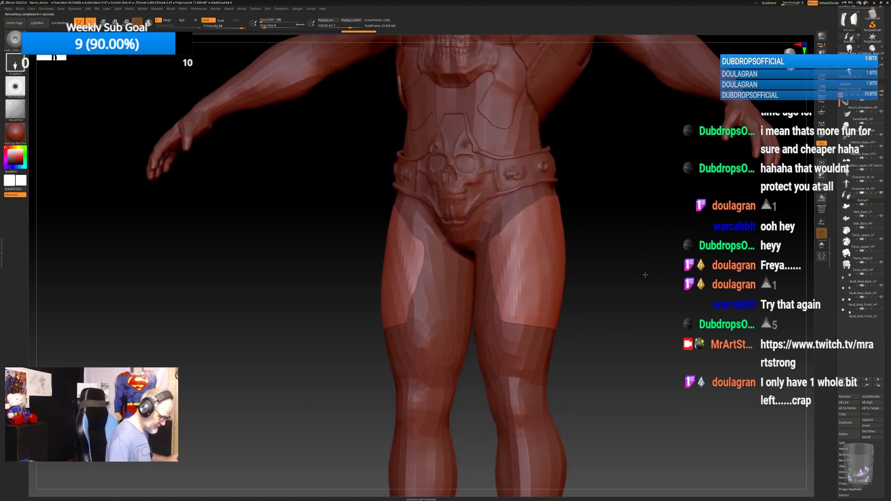
Run ZRemesher on the extracted thigh plates and display their polyframe.
click(850, 84)
click(848, 90)
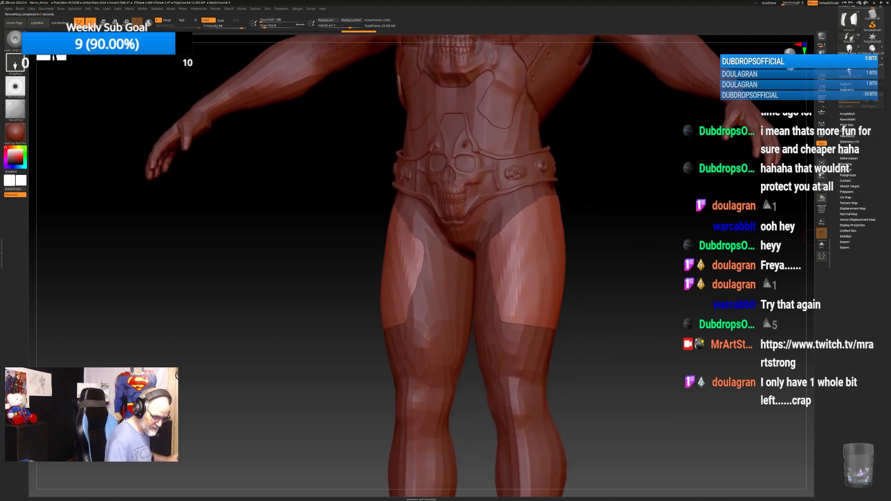
click(846, 182)
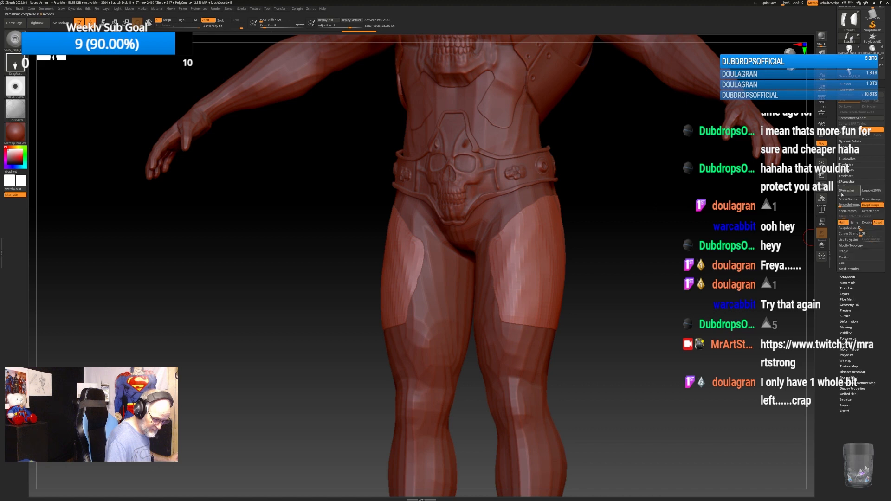
click(849, 191)
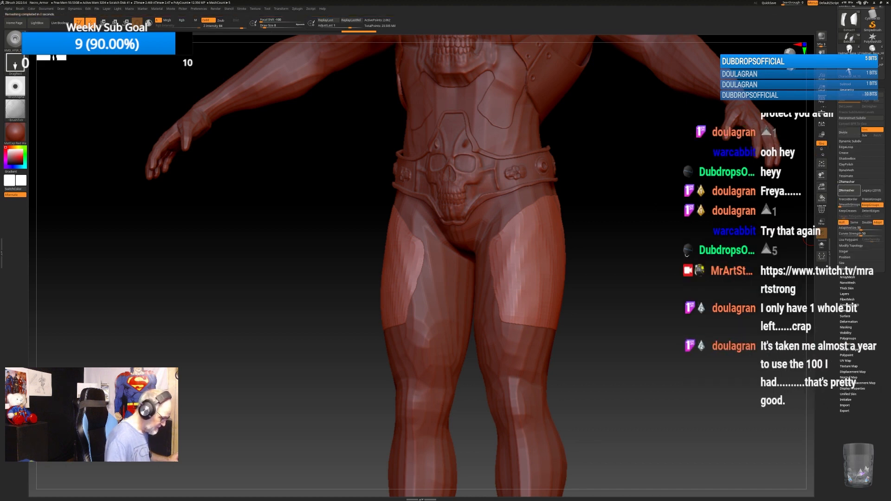
drag(657, 272, 623, 289)
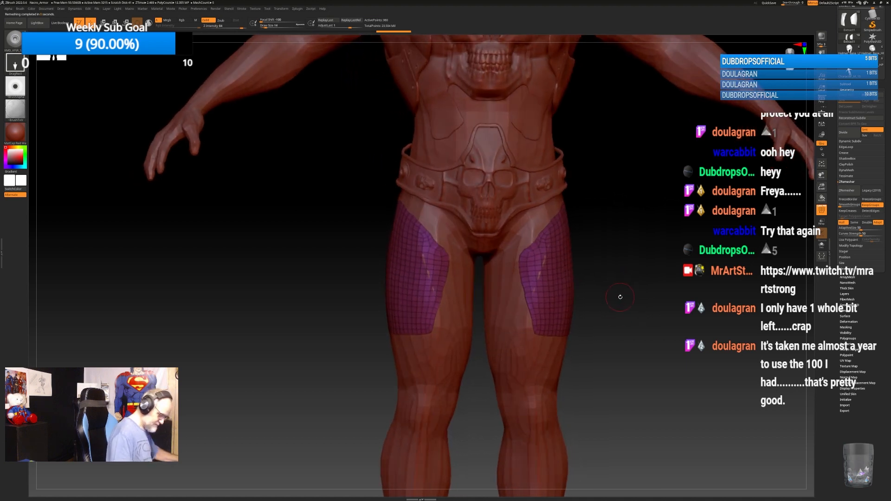
Switch to the Move brush and start adjusting the outline of the thigh plates around the front and side.
key(b)
key(m)
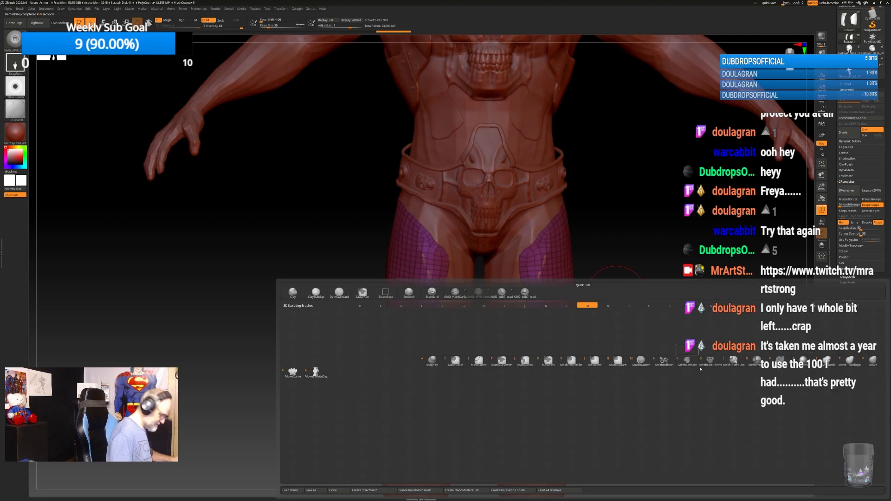
click(873, 364)
drag(670, 319, 603, 261)
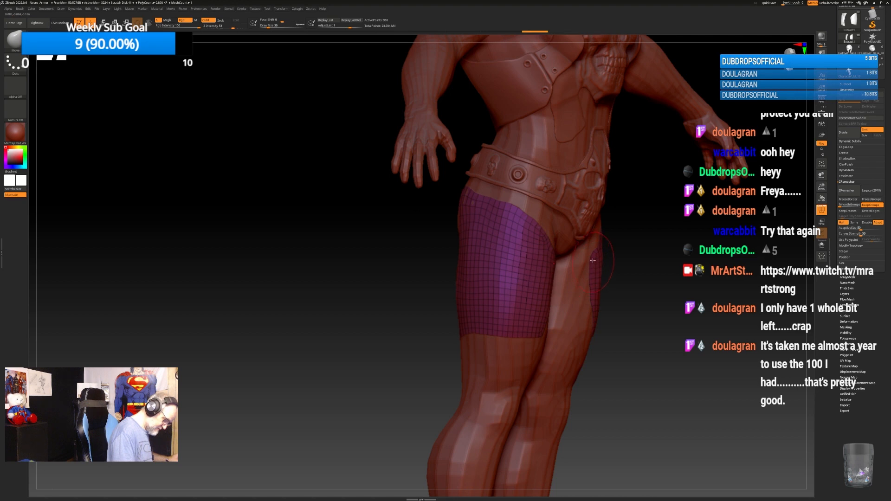
shift+drag(656, 242, 602, 228)
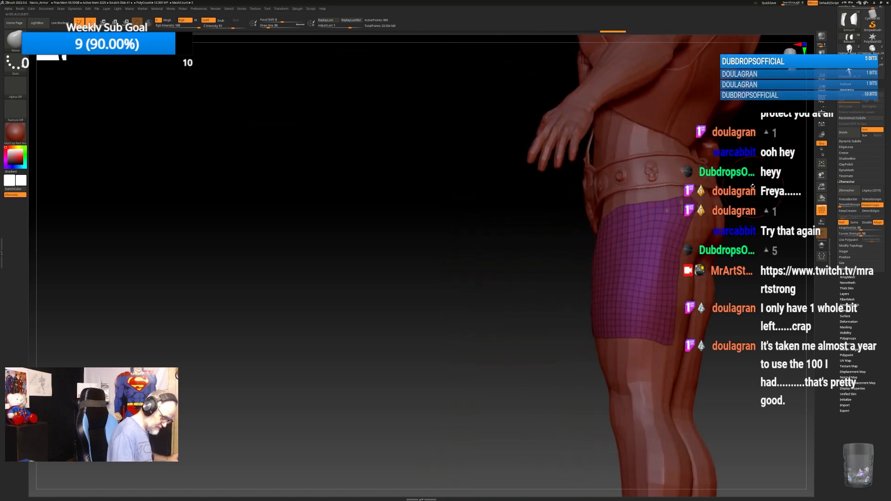
drag(752, 186, 763, 179)
drag(775, 217, 613, 296)
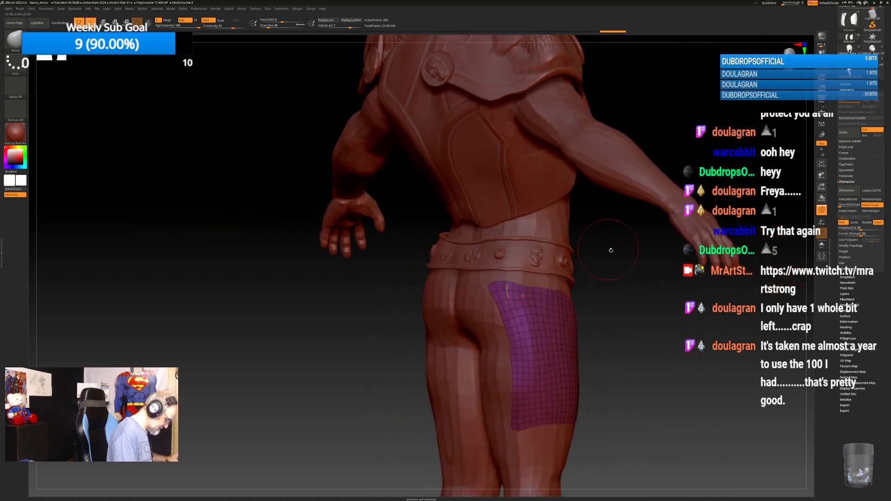
Pull the outer sides of the thigh plates away from the legs, working from the back.
drag(611, 250, 585, 252)
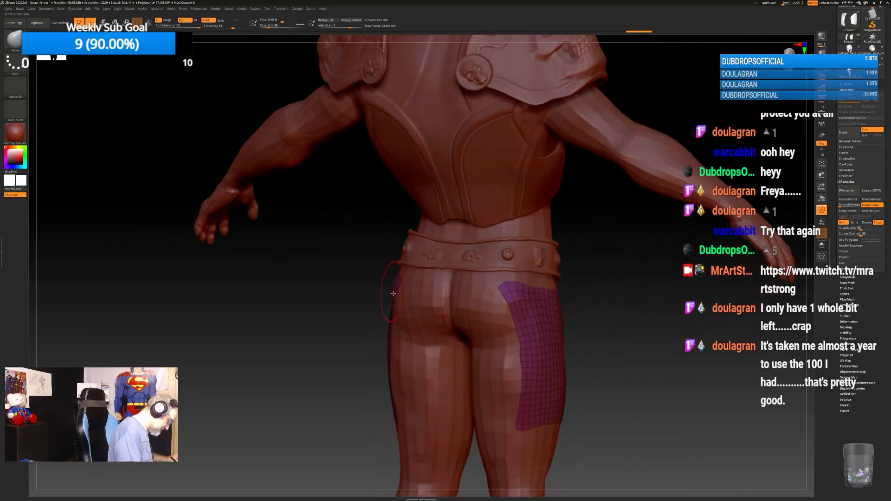
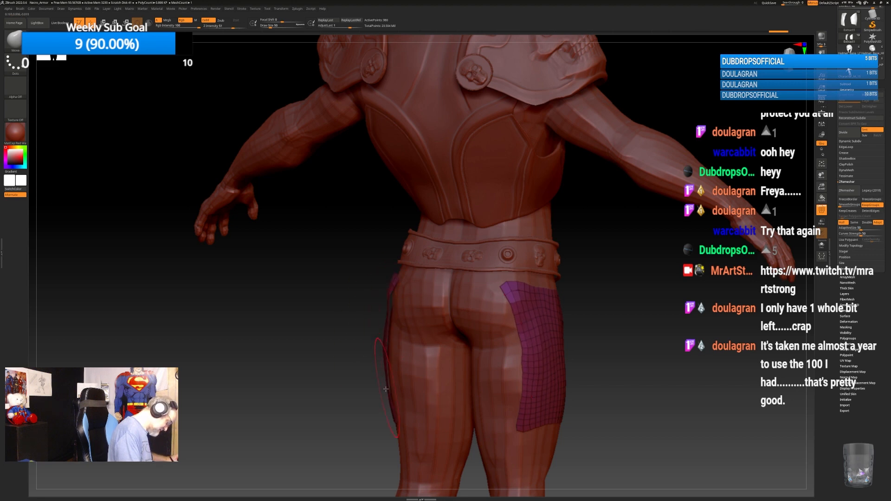
drag(373, 347, 392, 288)
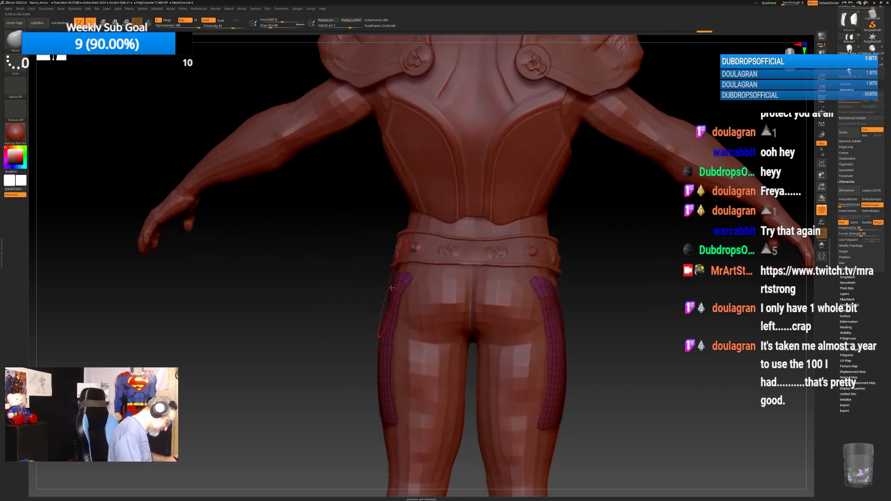
drag(382, 325, 377, 344)
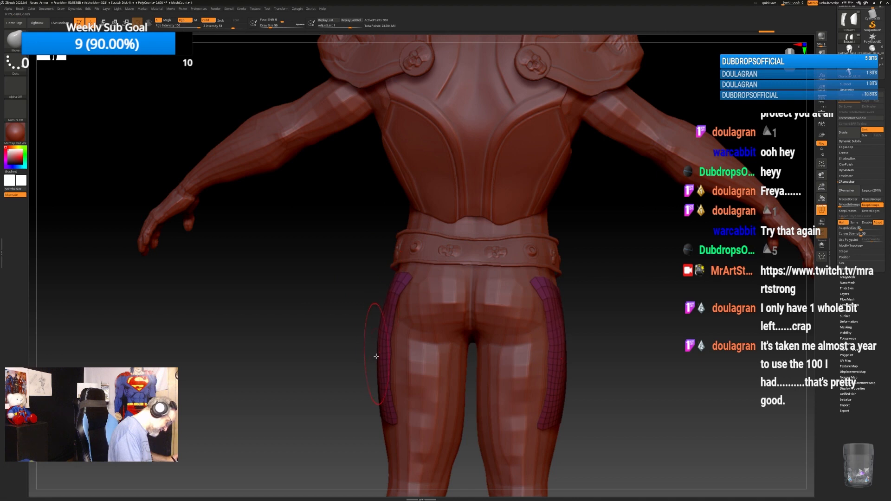
drag(377, 378, 378, 396)
Reshape the front inner edges and upper front corners of the thigh plates with the Move brush.
mouse_move(604, 241)
mouse_down()
mouse_move(609, 261)
mouse_move(635, 277)
mouse_move(648, 272)
mouse_move(527, 326)
mouse_move(492, 305)
mouse_move(489, 317)
mouse_move(550, 303)
mouse_up()
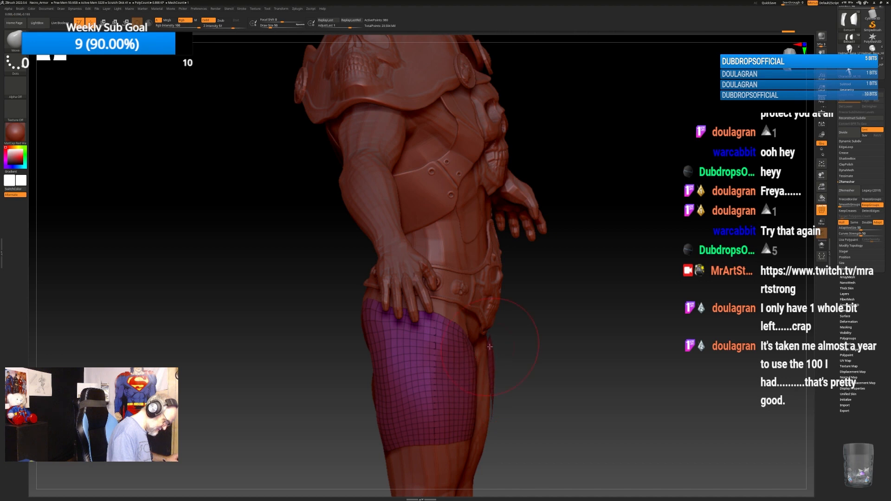
mouse_move(537, 313)
mouse_down()
mouse_move(582, 296)
mouse_move(532, 313)
mouse_move(505, 337)
mouse_up()
mouse_move(568, 314)
mouse_down()
mouse_move(618, 303)
mouse_move(598, 314)
mouse_up()
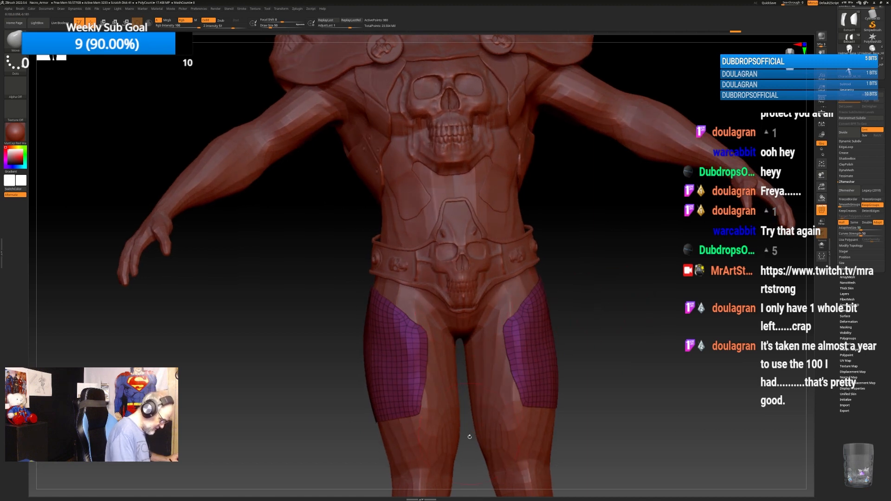
drag(619, 317, 613, 331)
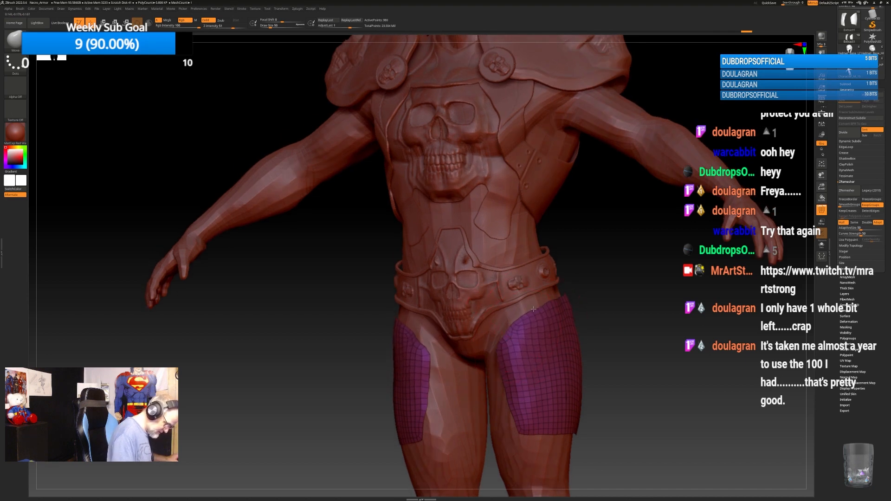
drag(526, 319, 518, 310)
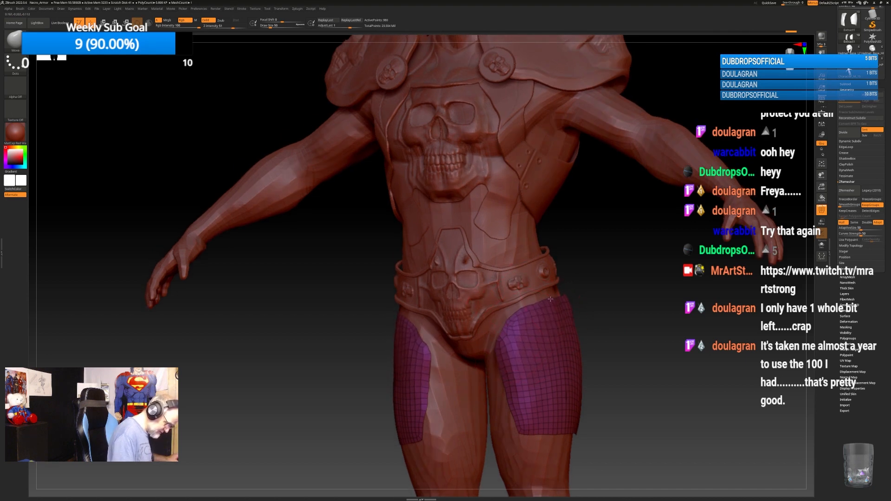
Refine the thigh plates' upper edges below the belt and their rear edges with the Move brush.
drag(614, 272, 541, 291)
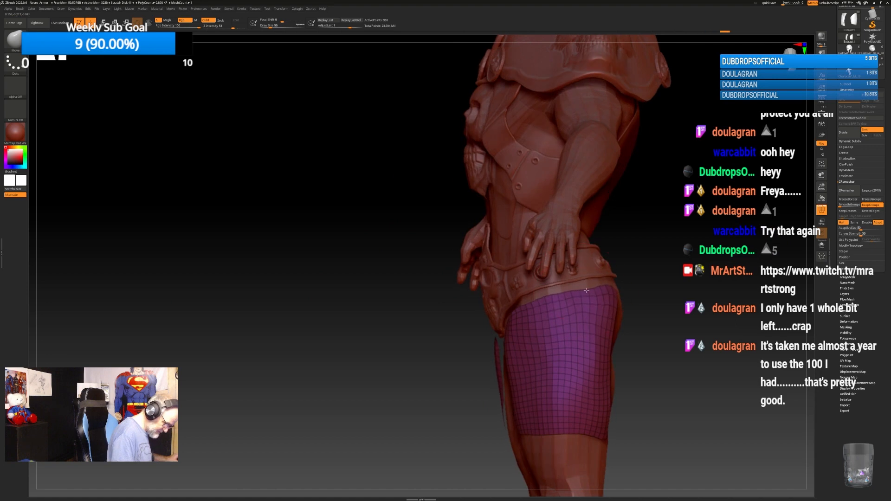
drag(678, 262, 622, 288)
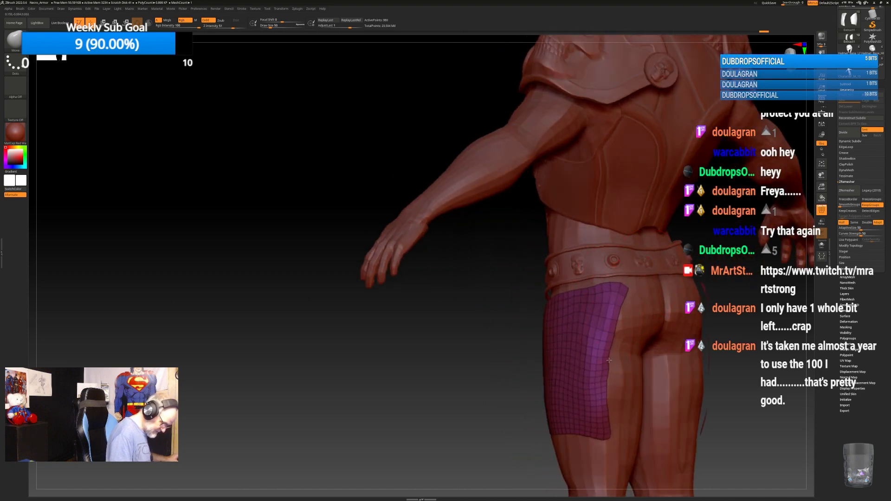
drag(606, 391, 616, 293)
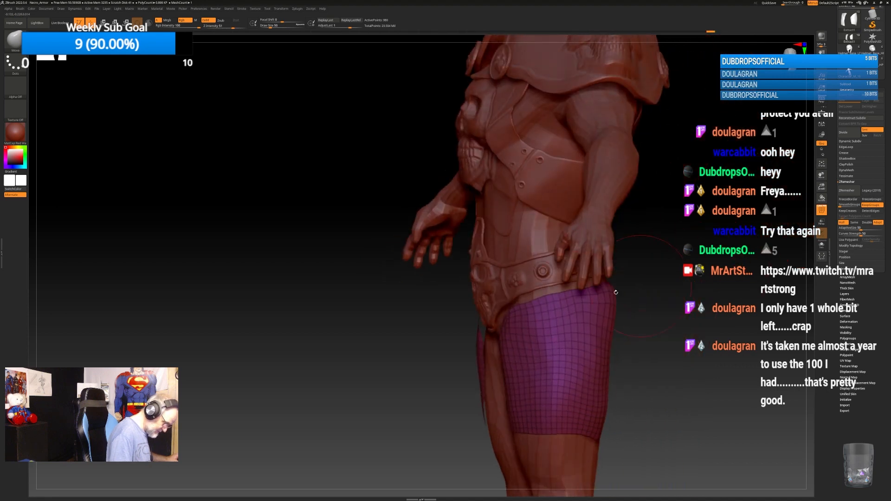
drag(544, 300, 492, 317)
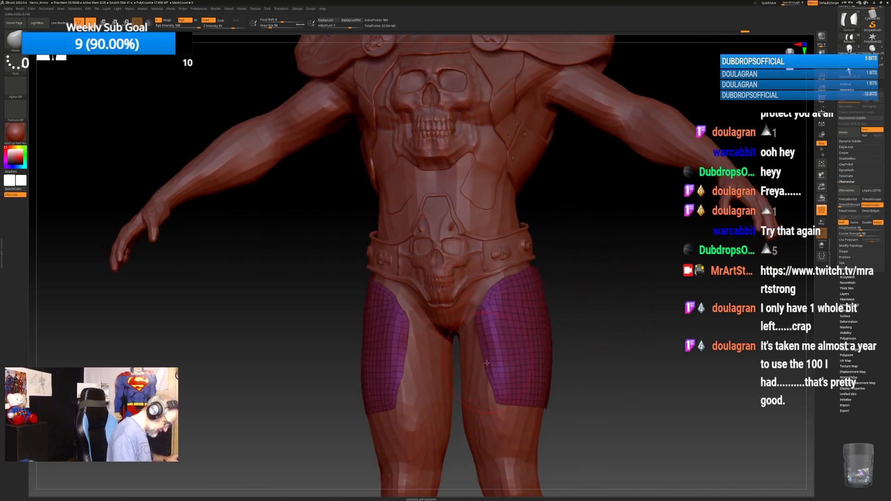
Make the Character_M_HP body subtool active again.
mouse_move(621, 340)
alt+mouse_down()
mouse_move(619, 301)
mouse_move(655, 321)
mouse_move(612, 324)
mouse_move(604, 338)
mouse_move(665, 290)
alt+mouse_up()
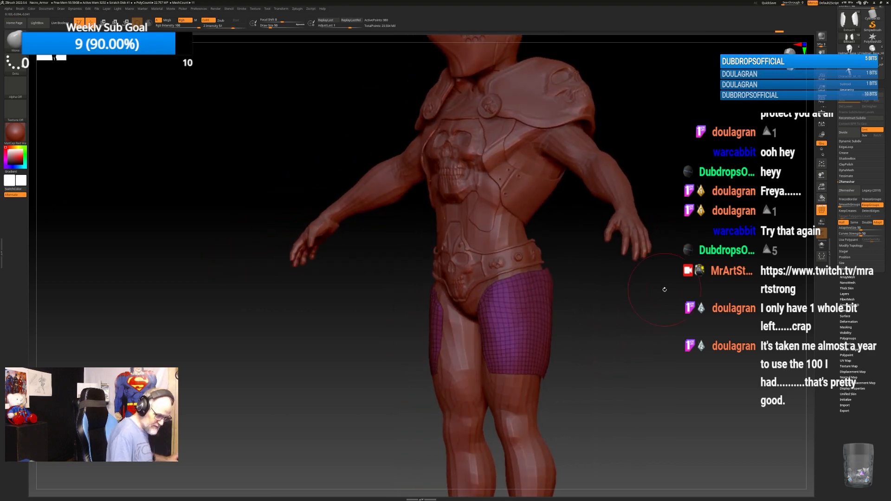
click(846, 83)
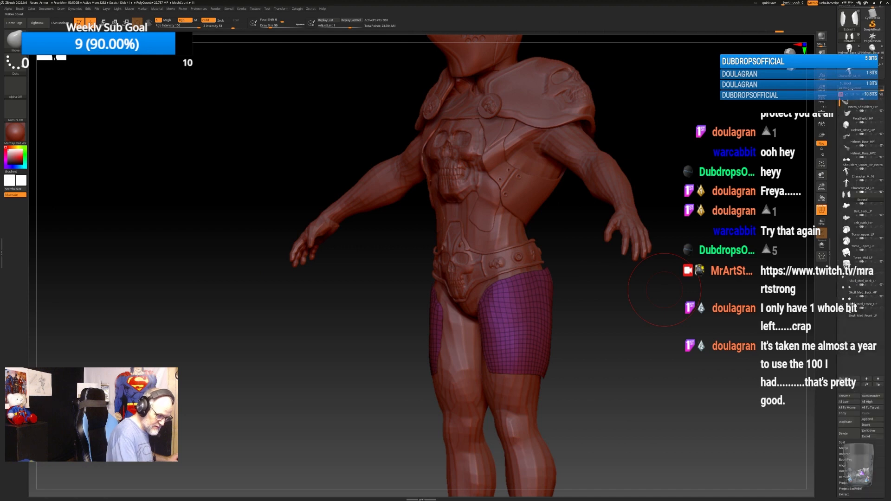
click(875, 189)
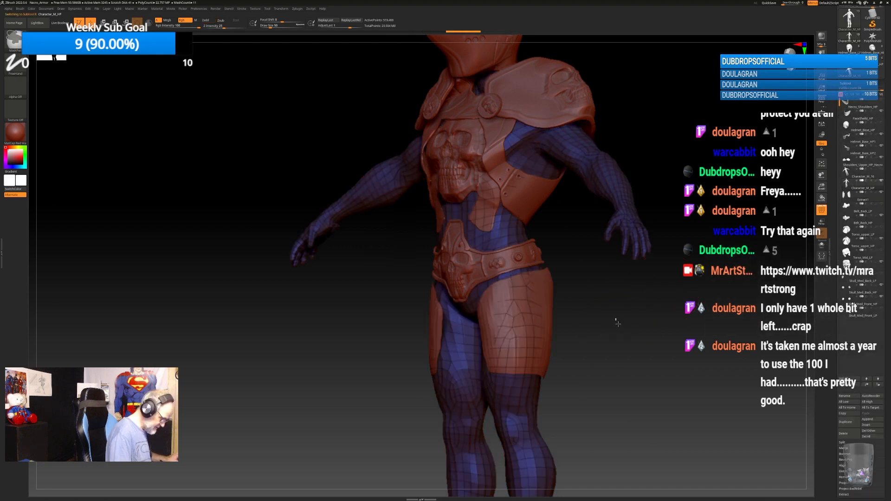
Turn off the wireframe display and hide the existing thigh plates so the body's bare thighs are exposed.
click(822, 210)
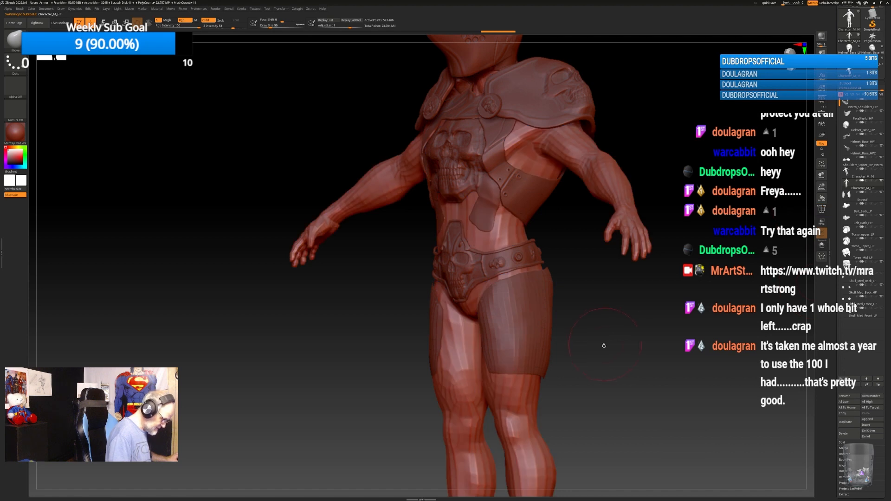
drag(604, 344, 601, 325)
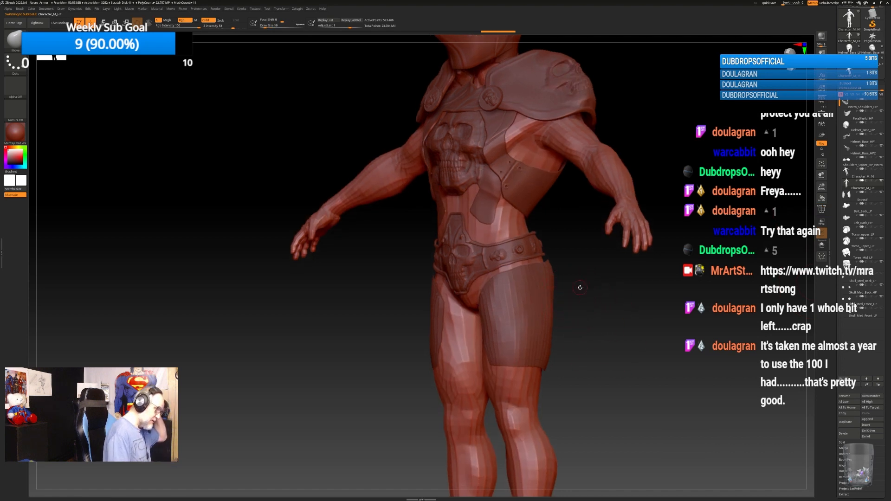
drag(581, 288, 642, 313)
click(881, 192)
drag(581, 328, 567, 330)
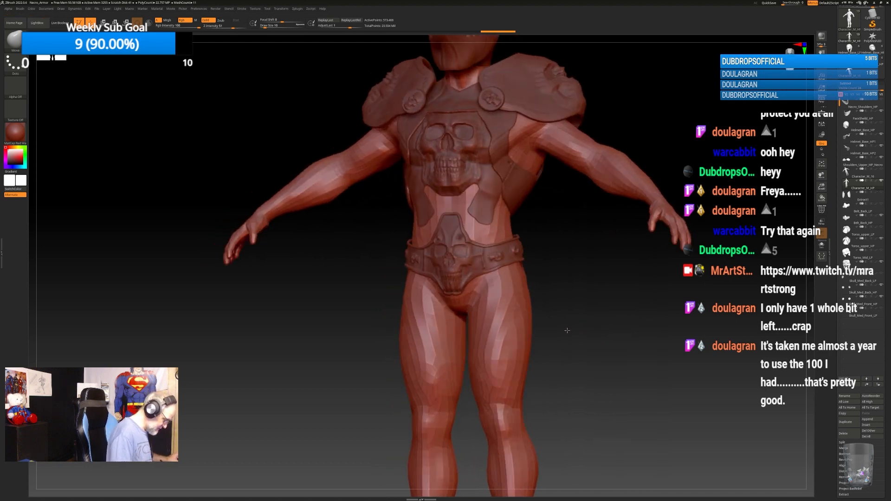
Paint a mask outline for the thigh plates around the front, knee-side, rear and upper edges of both thighs.
mouse_move(487, 324)
ctrl+mouse_down()
mouse_move(486, 306)
mouse_move(492, 388)
mouse_move(511, 395)
ctrl+mouse_up()
drag(646, 364, 559, 364)
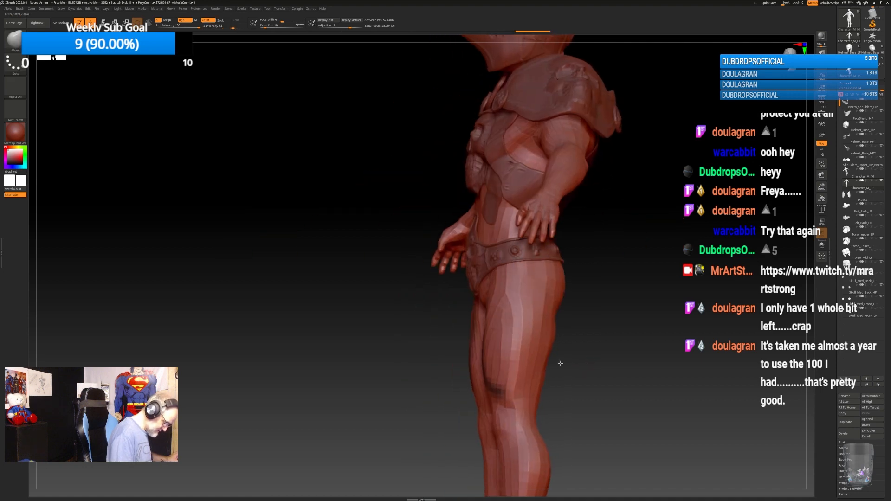
ctrl+drag(505, 392, 529, 395)
drag(599, 358, 506, 360)
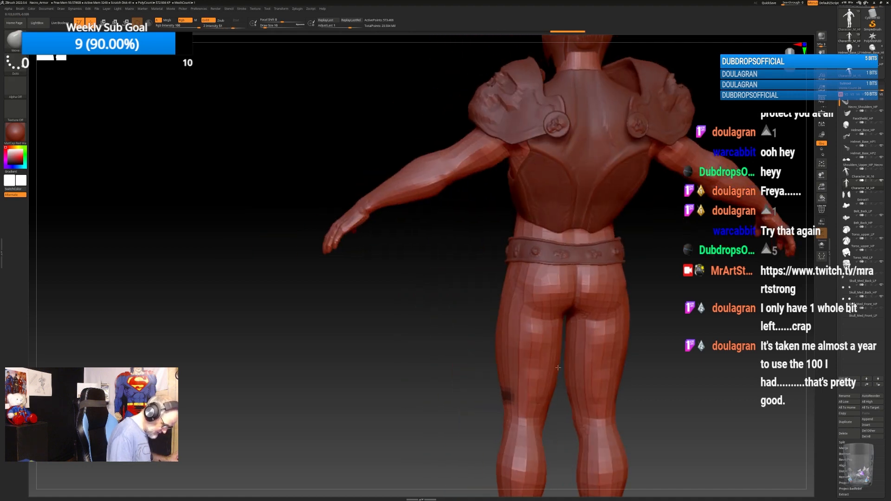
mouse_move(504, 395)
ctrl+mouse_down()
mouse_move(521, 398)
mouse_move(523, 312)
mouse_move(544, 277)
mouse_move(528, 274)
ctrl+mouse_up()
mouse_move(418, 297)
mouse_down()
mouse_move(534, 297)
mouse_move(497, 274)
mouse_move(483, 278)
mouse_up()
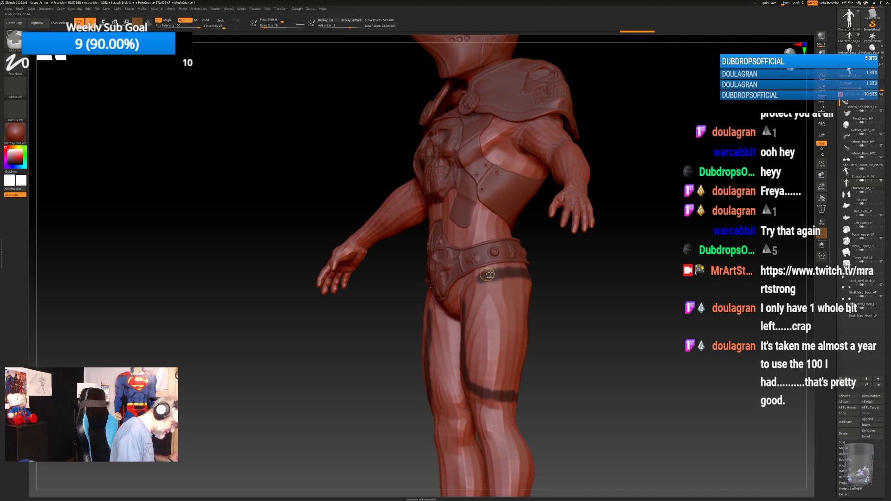
drag(552, 256, 599, 255)
mouse_move(516, 278)
ctrl+mouse_down()
mouse_move(499, 297)
mouse_move(504, 315)
mouse_move(512, 305)
ctrl+mouse_up()
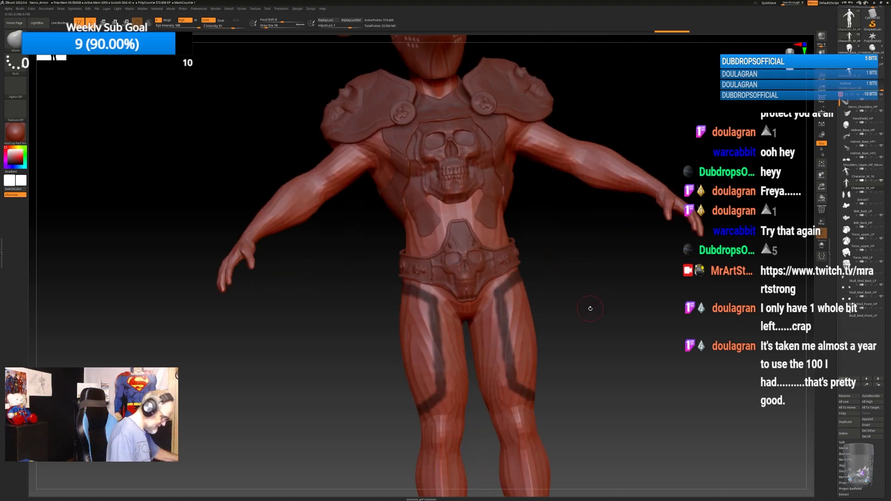
Fill in the mask inside the thigh outlines across the front and outer sides of the legs.
mouse_move(592, 307)
mouse_down()
mouse_move(532, 323)
mouse_move(507, 297)
mouse_move(513, 375)
mouse_move(530, 364)
mouse_move(521, 308)
mouse_move(541, 302)
mouse_move(546, 283)
mouse_move(542, 381)
mouse_up()
mouse_move(634, 295)
mouse_down()
mouse_move(576, 284)
mouse_move(550, 336)
mouse_move(562, 357)
mouse_move(546, 388)
mouse_move(545, 340)
mouse_up()
drag(664, 322, 630, 323)
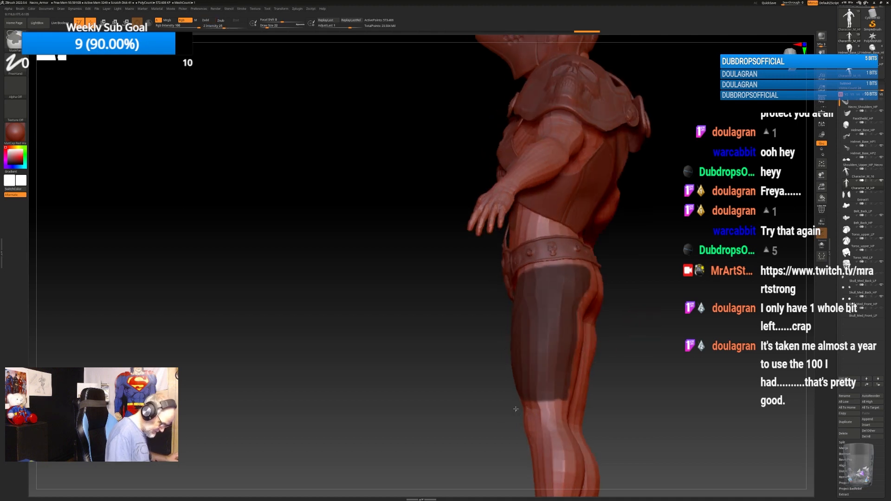
Trim the thigh mask's lower and rear edges into clean borders, erasing excess above the knees and behind the legs.
mouse_move(514, 409)
ctrl+alt+mouse_down()
mouse_move(574, 408)
mouse_move(551, 394)
ctrl+alt+mouse_up()
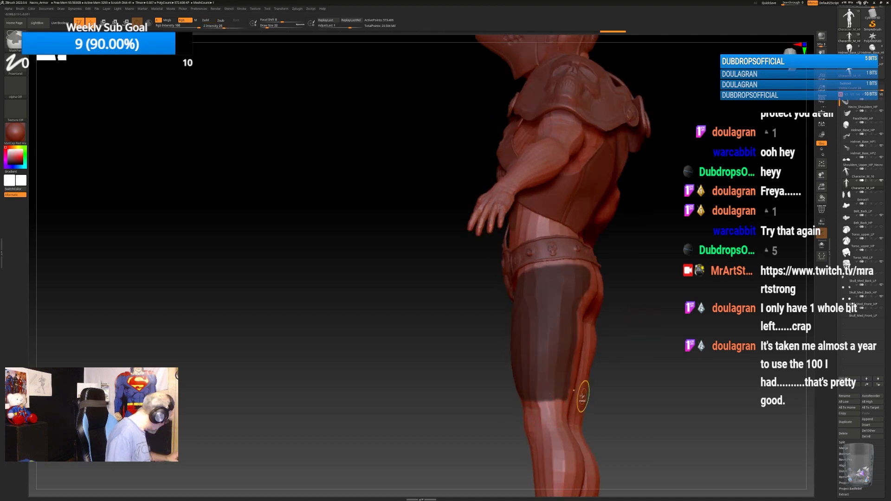
key(ctrl+z)
mouse_move(562, 403)
ctrl+alt+mouse_down()
mouse_move(526, 402)
mouse_move(575, 402)
ctrl+alt+mouse_up()
drag(651, 350, 598, 353)
ctrl+alt+drag(558, 401, 569, 388)
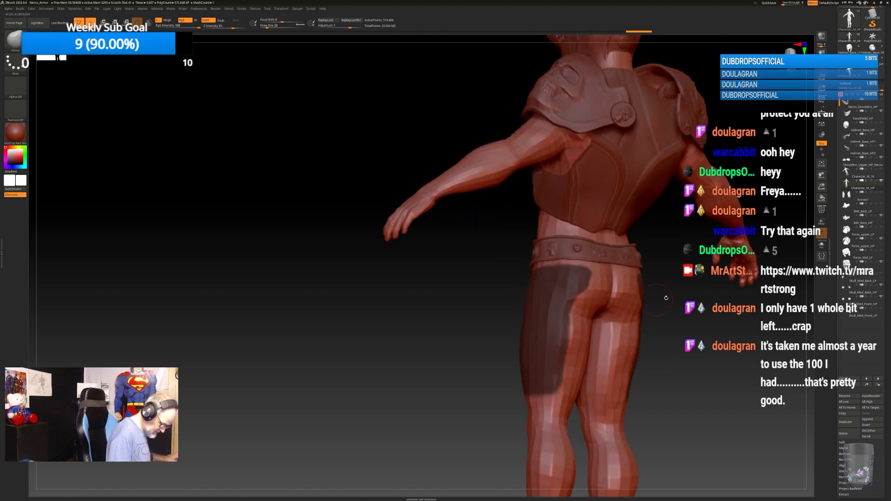
drag(667, 298, 639, 300)
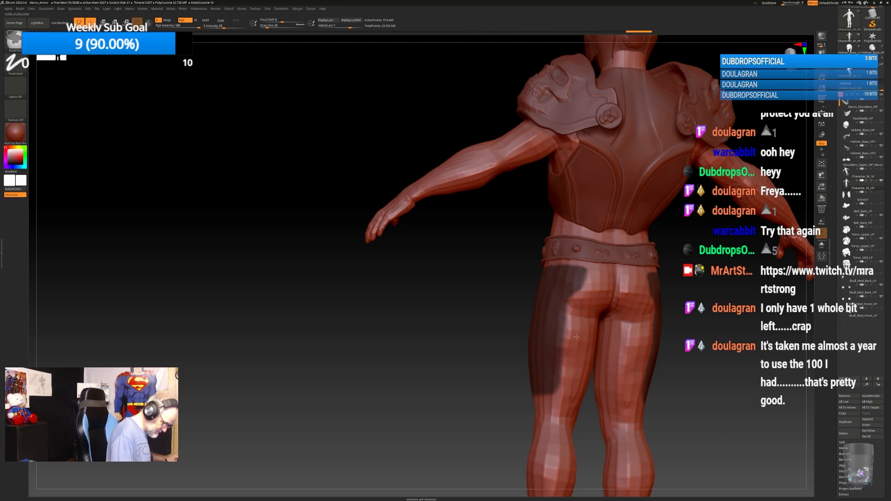
ctrl+alt+drag(593, 278, 590, 305)
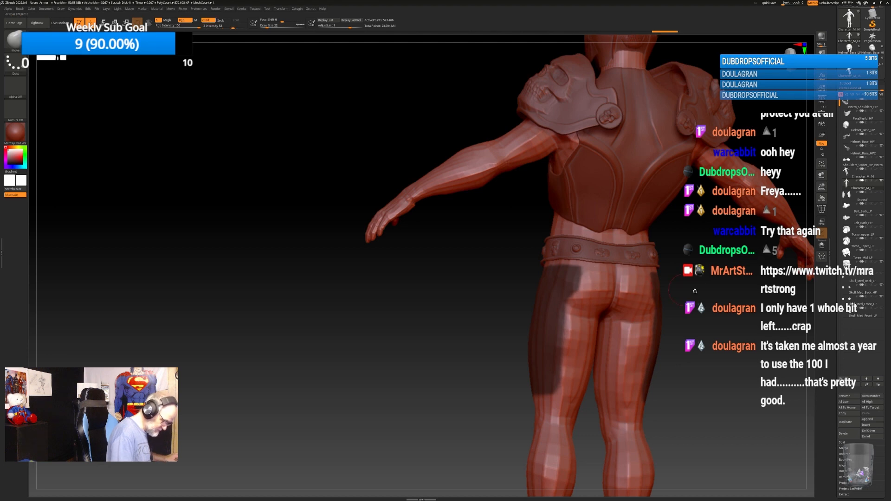
mouse_move(695, 291)
mouse_down()
mouse_move(729, 293)
mouse_move(670, 353)
mouse_move(666, 312)
mouse_up()
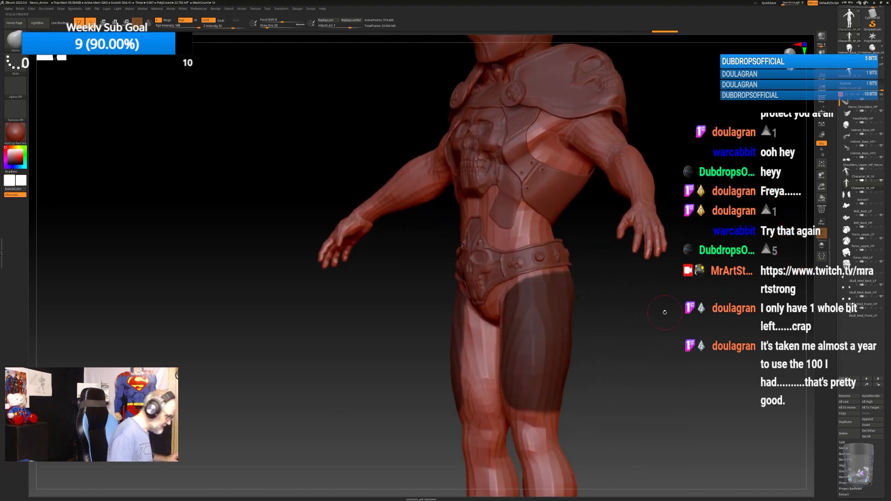
Extract the masked thigh areas as a new remeshed plate subtool.
click(297, 9)
click(337, 68)
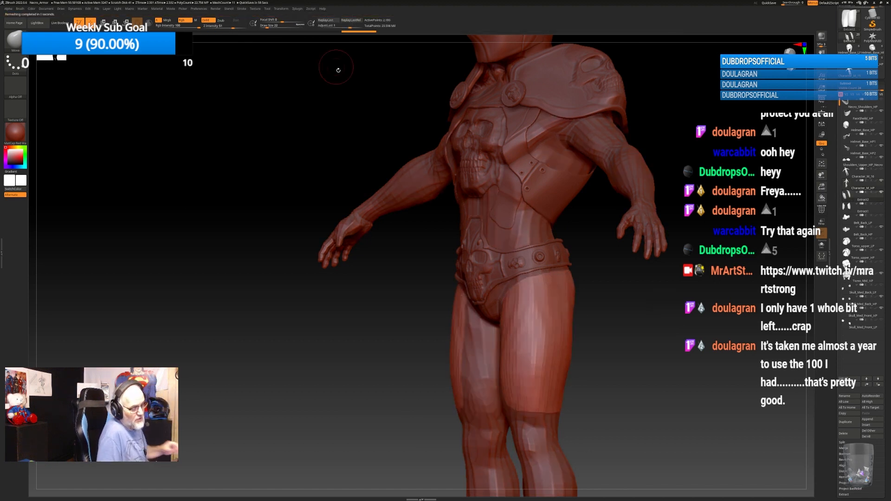
alt+drag(625, 368, 643, 364)
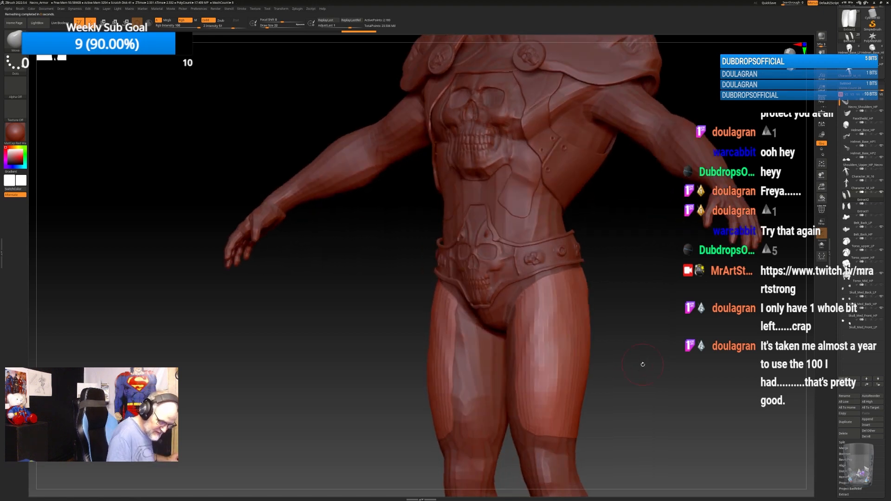
Show the earlier thigh plates again and scale the new plates outward along X with the gizmo.
click(879, 200)
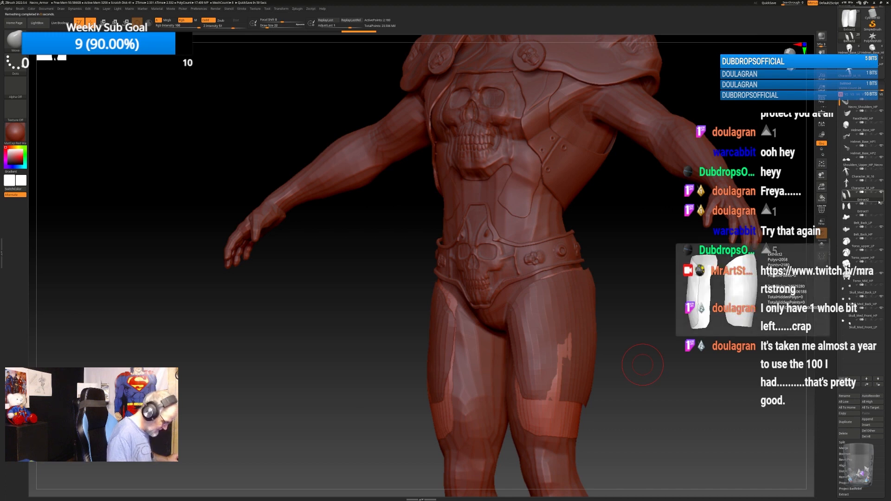
drag(633, 329, 659, 334)
key(w)
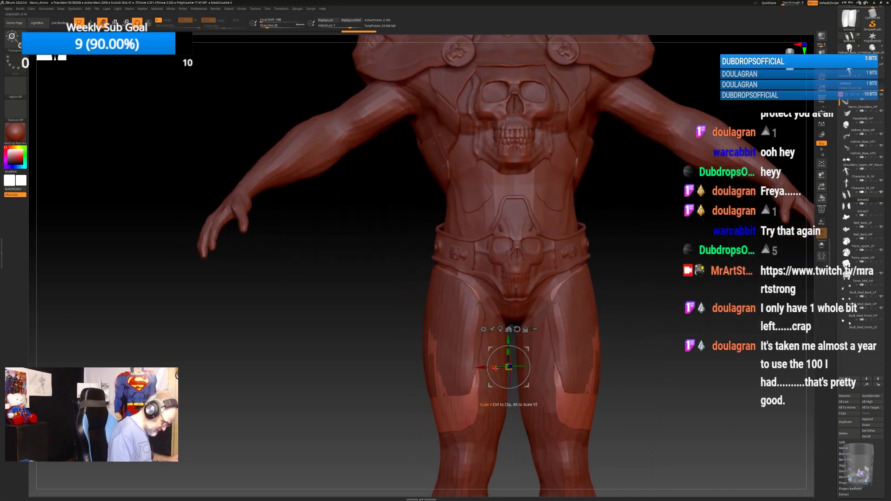
drag(495, 367, 488, 370)
mouse_move(663, 305)
mouse_down()
mouse_move(656, 313)
mouse_move(649, 302)
mouse_up()
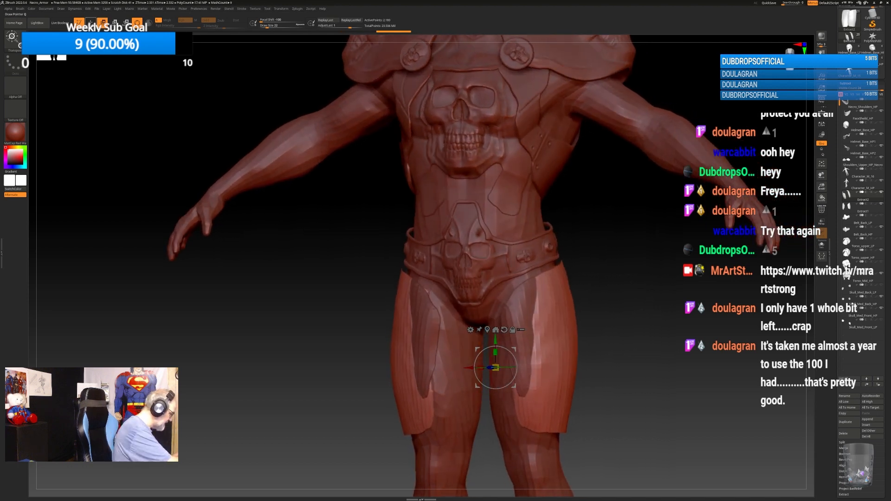
Fit the new thigh plates around the legs with an enlarged Move brush, shaping their front, inner and lower edges.
click(90, 23)
mouse_move(715, 338)
mouse_down()
mouse_move(621, 341)
mouse_move(546, 294)
mouse_up()
key(bracketright)
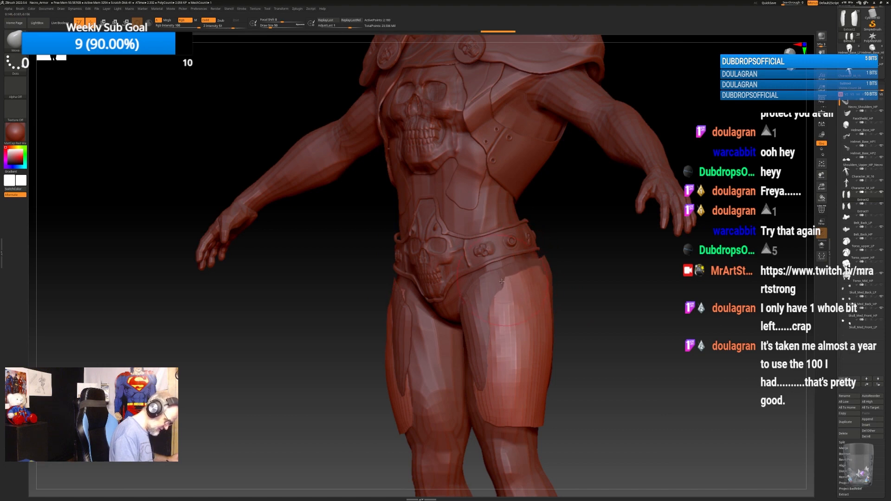
mouse_move(573, 277)
mouse_down()
mouse_move(602, 281)
mouse_move(483, 297)
mouse_move(493, 299)
mouse_move(491, 386)
mouse_up()
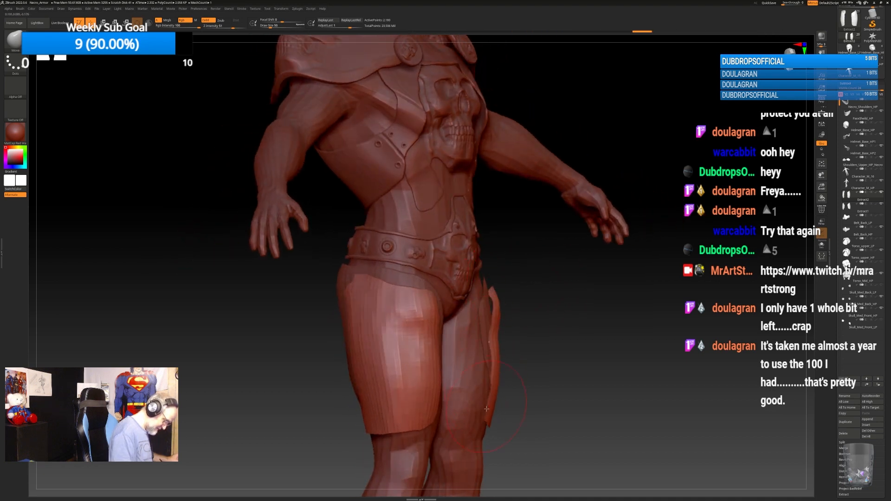
mouse_move(571, 329)
mouse_down()
mouse_move(553, 330)
mouse_move(603, 306)
mouse_move(591, 330)
mouse_move(433, 318)
mouse_move(436, 448)
mouse_up()
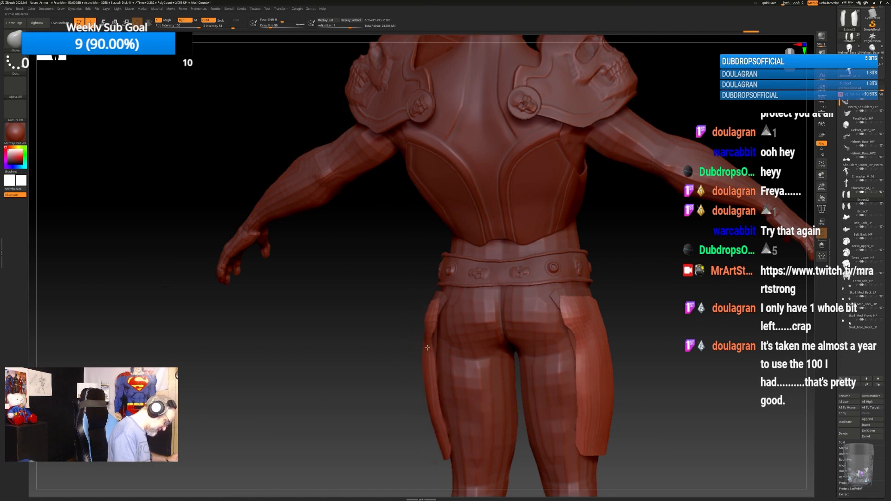
Undo the last rear-edge stroke and adjust the new plates' upper outer edges with the Move brush.
key(ctrl+z)
drag(437, 302, 433, 301)
mouse_move(618, 255)
mouse_down()
mouse_move(654, 249)
mouse_move(548, 331)
mouse_move(475, 322)
mouse_move(403, 333)
mouse_up()
mouse_move(501, 306)
mouse_down()
mouse_move(570, 291)
mouse_move(410, 319)
mouse_up()
key(ctrl+z)
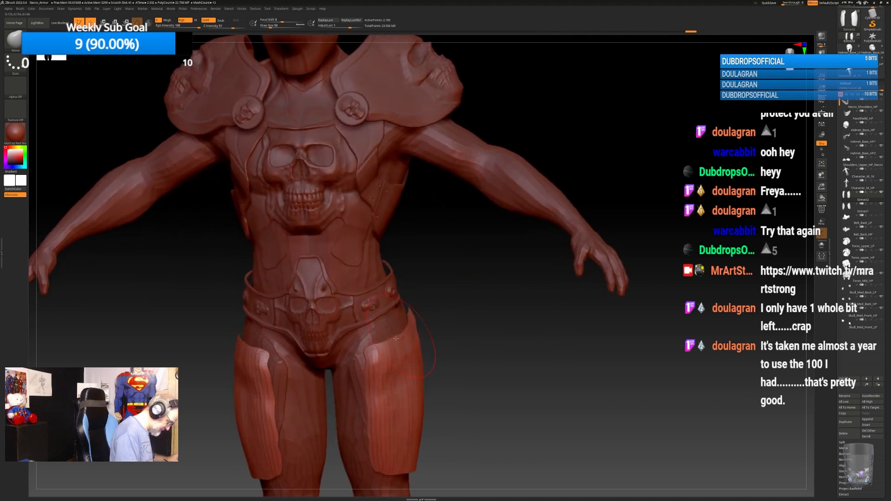
Reshape the new plates' upper front corners, upper rear corners and front inner edges with the Move brush.
mouse_move(468, 318)
mouse_down()
mouse_move(527, 302)
mouse_move(413, 323)
mouse_move(372, 343)
mouse_up()
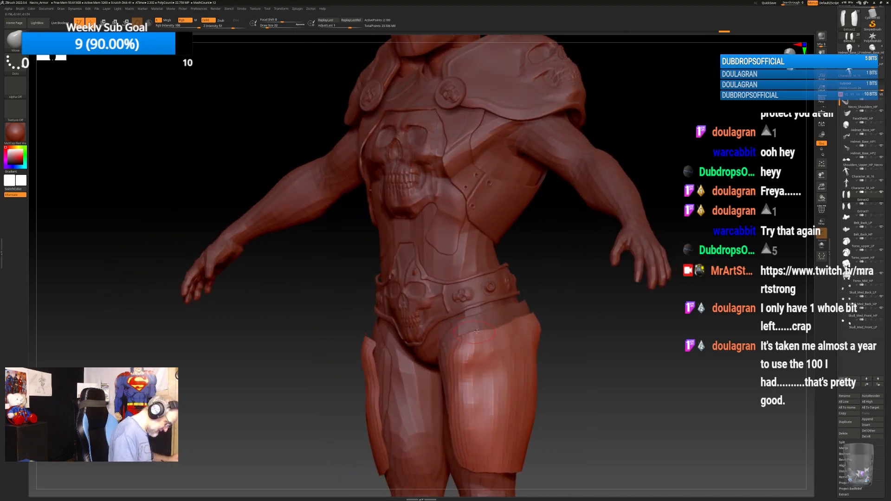
mouse_move(449, 353)
mouse_down()
mouse_move(456, 360)
mouse_move(470, 340)
mouse_up()
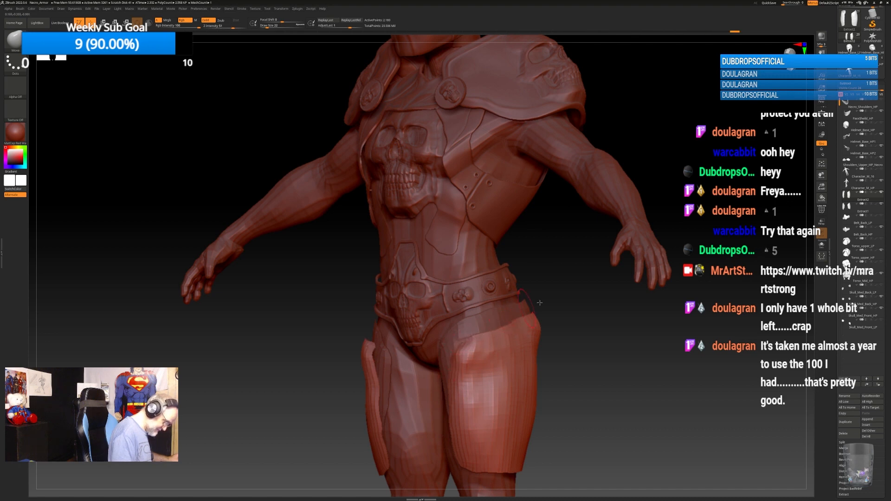
mouse_move(540, 302)
mouse_down()
mouse_move(527, 319)
mouse_move(558, 311)
mouse_move(554, 319)
mouse_up()
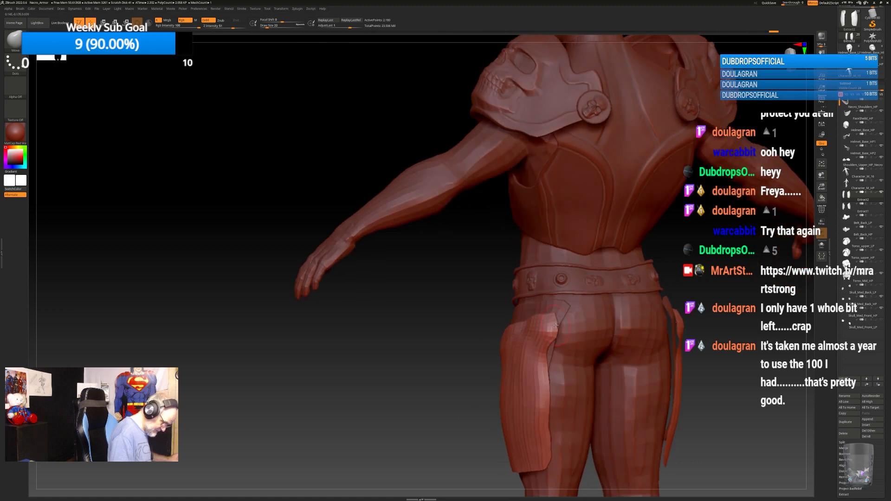
mouse_move(603, 339)
mouse_down()
mouse_move(559, 313)
mouse_move(634, 302)
mouse_move(466, 313)
mouse_move(462, 353)
mouse_up()
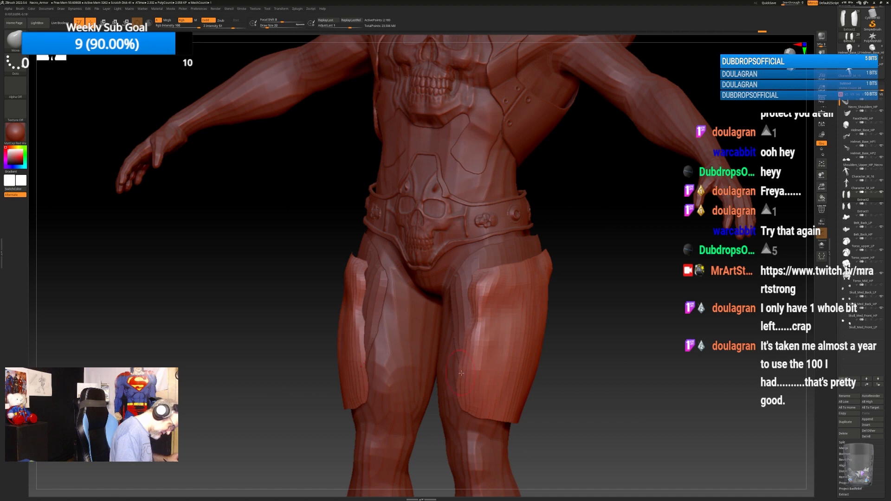
Remesh the new thigh plates with ZRemesher and turn on the wireframe display.
drag(668, 323, 694, 277)
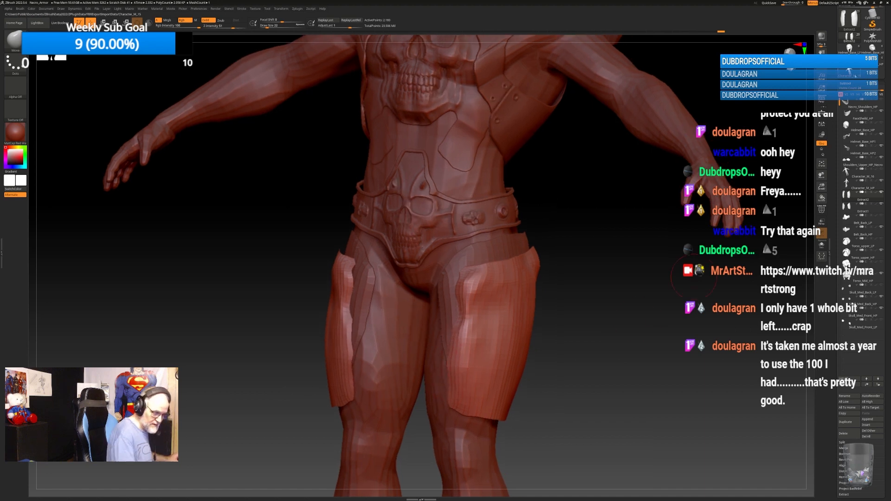
click(846, 84)
click(847, 89)
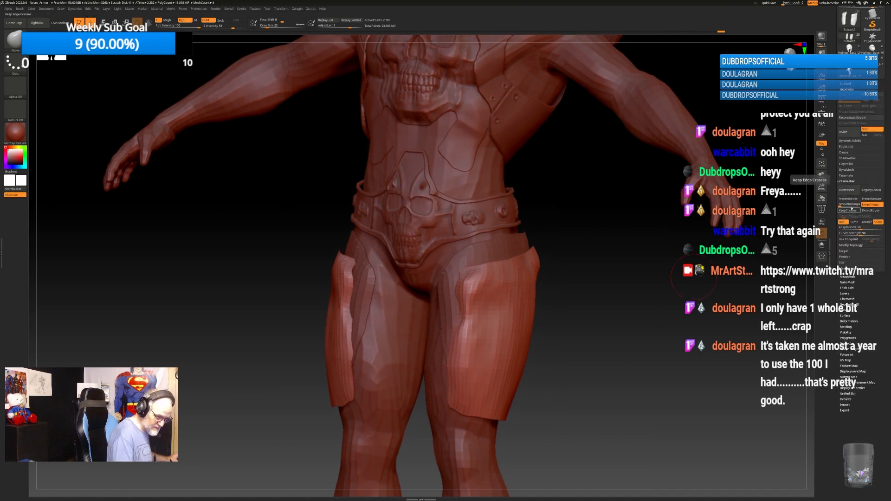
click(848, 190)
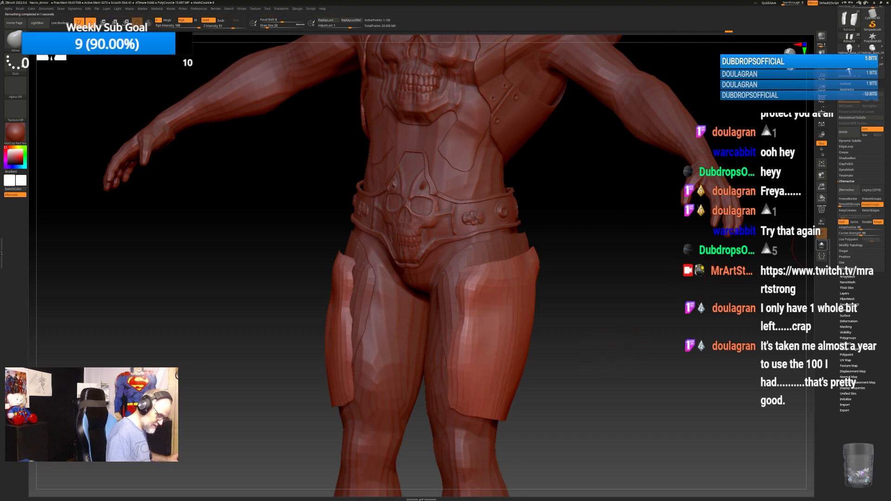
click(822, 209)
Smooth the remeshed thigh plates' upper outer surface and refine their upper rear corners with a smaller Move brush.
drag(585, 325, 548, 335)
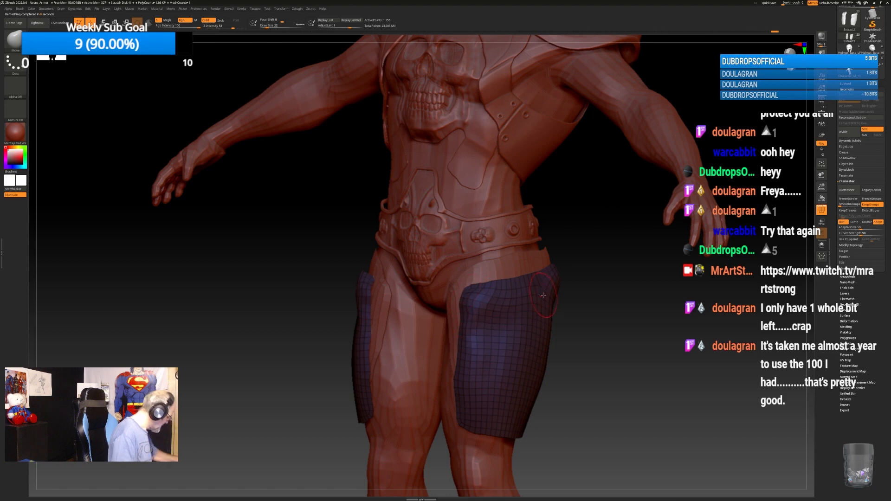
mouse_move(606, 298)
mouse_down()
mouse_move(482, 299)
mouse_move(605, 285)
mouse_up()
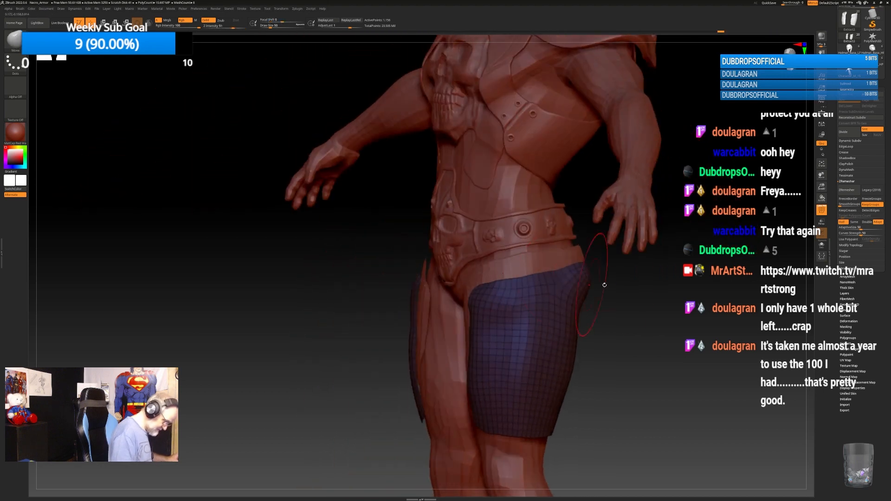
key(shift)
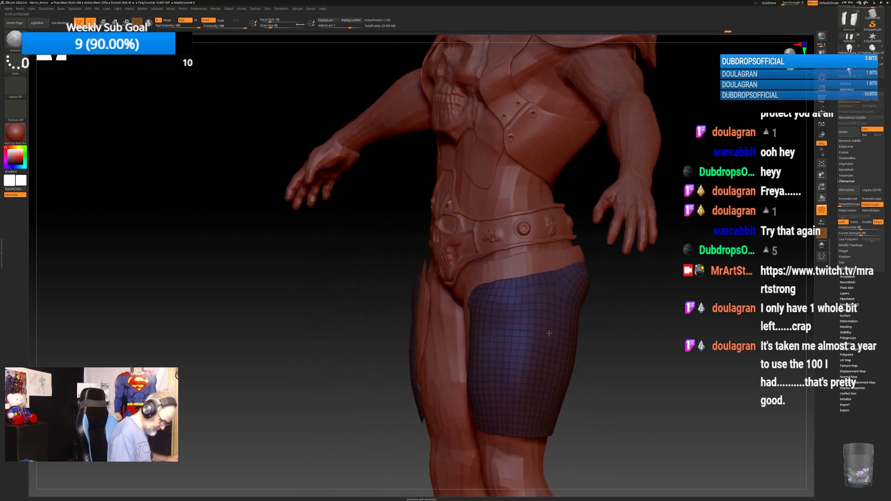
drag(673, 302, 597, 276)
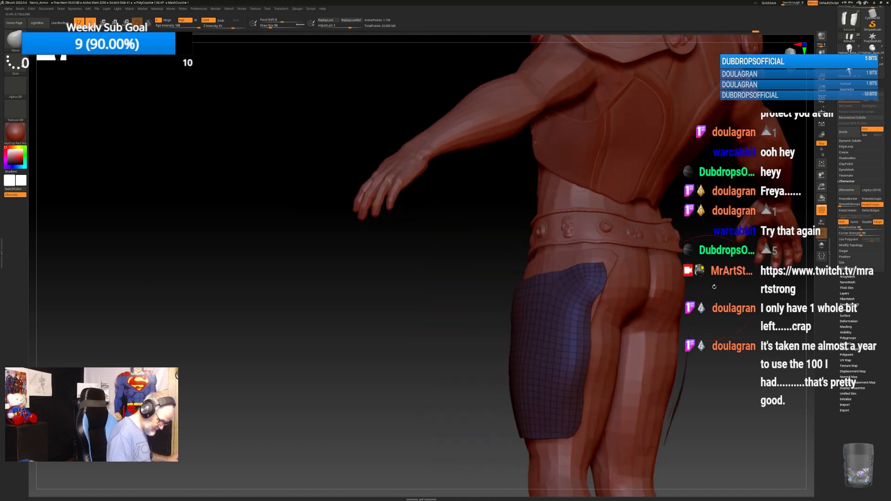
drag(692, 302, 605, 299)
mouse_move(506, 287)
mouse_down()
mouse_move(530, 318)
mouse_move(525, 335)
mouse_up()
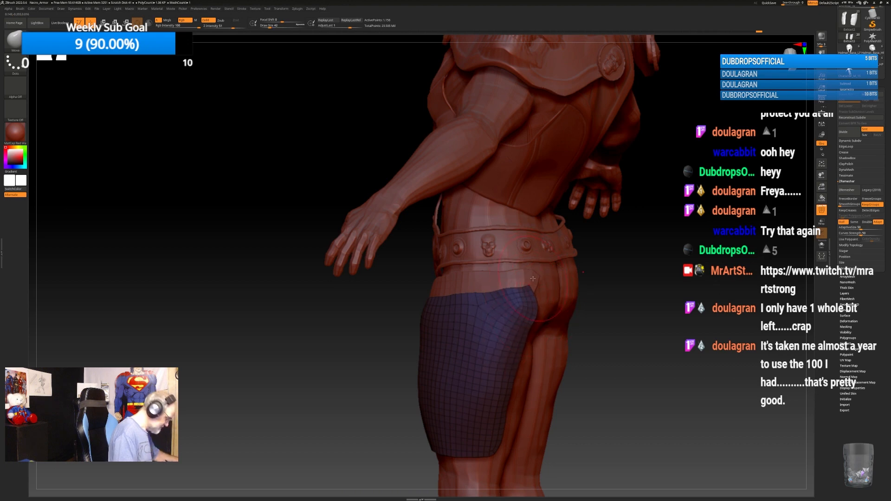
key(bracketleft)
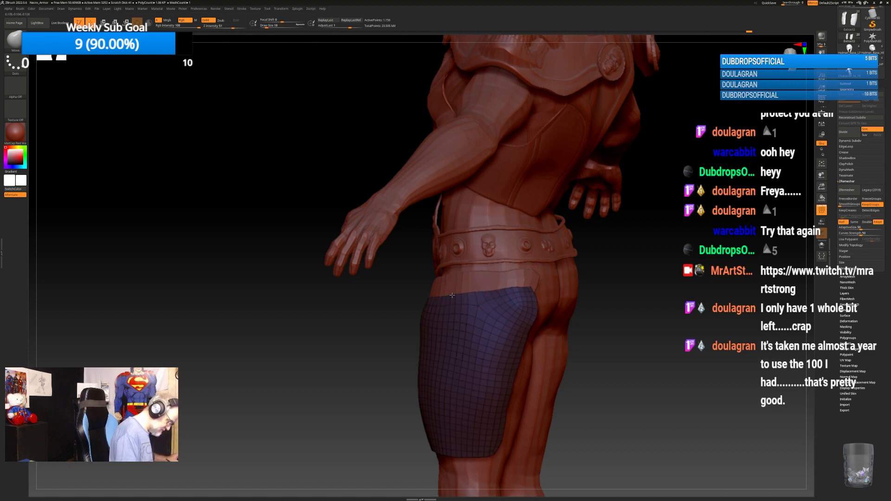
Even out the thigh plates' rear edges and smooth the area around their upper rear corners.
mouse_move(635, 292)
mouse_down()
mouse_move(661, 296)
mouse_move(615, 335)
mouse_move(607, 310)
mouse_move(603, 342)
mouse_move(591, 340)
mouse_up()
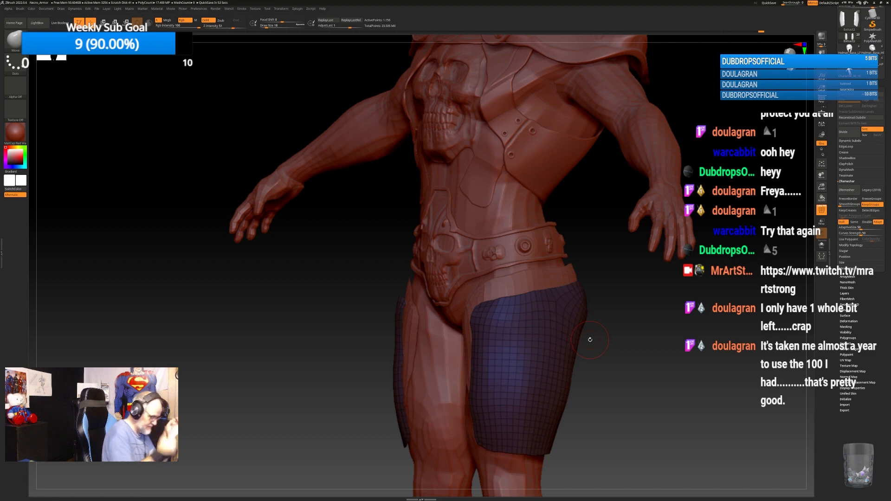
drag(590, 340, 575, 292)
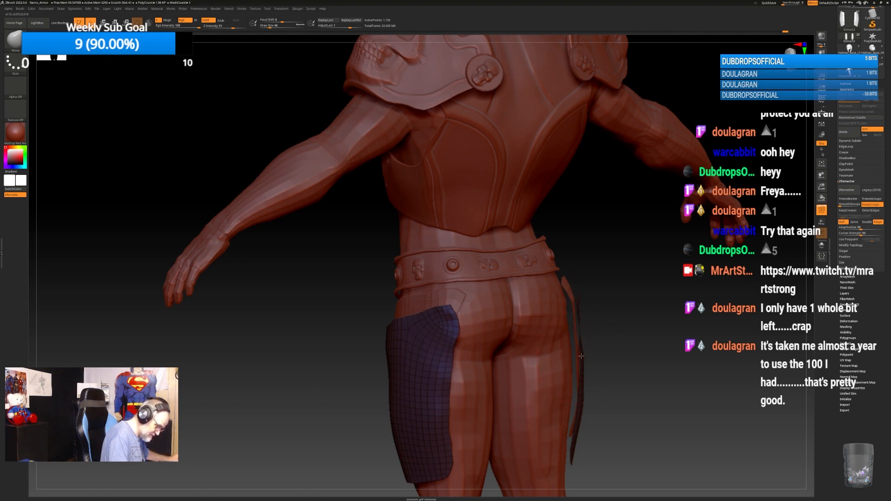
mouse_move(580, 307)
mouse_down()
mouse_move(642, 285)
mouse_move(620, 290)
mouse_up()
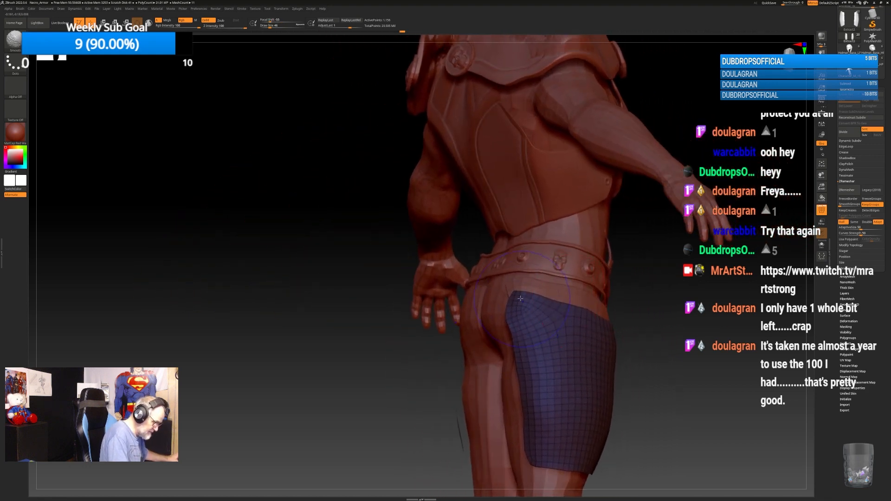
mouse_move(797, 302)
mouse_down()
mouse_move(733, 294)
mouse_move(618, 326)
mouse_move(591, 348)
mouse_move(599, 374)
mouse_move(595, 336)
mouse_up()
mouse_move(518, 364)
mouse_down()
mouse_move(518, 375)
mouse_move(497, 376)
mouse_move(544, 374)
mouse_move(503, 379)
mouse_up()
shift+drag(614, 307, 636, 308)
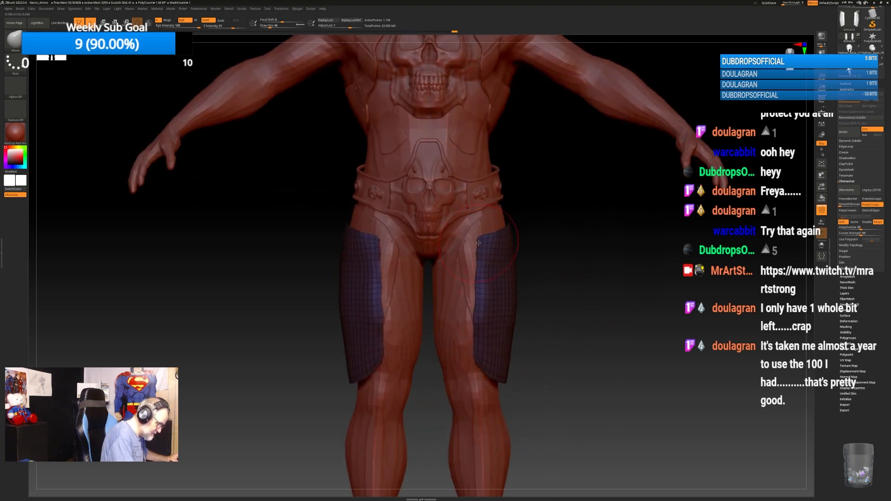
Reshape the plates' upper front corners with a much smaller Move brush and smooth them.
drag(539, 230, 617, 227)
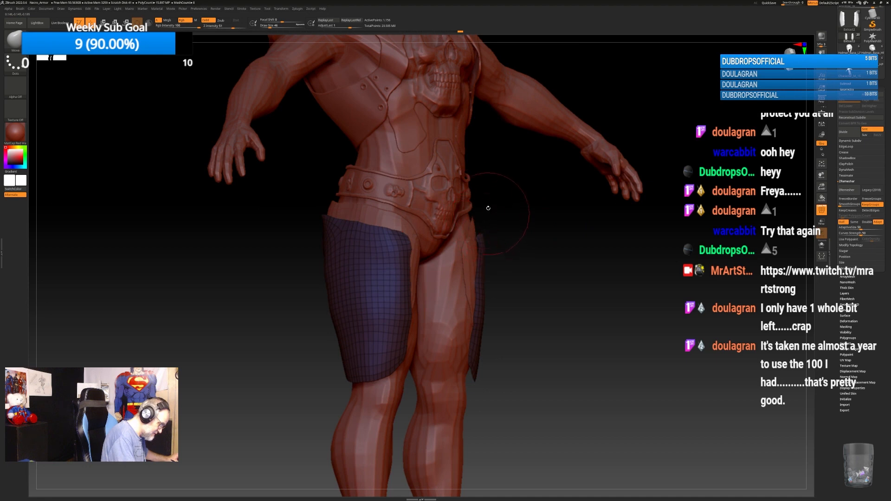
key(bracketleft)
key(bracketleft)
key(bracketleft)
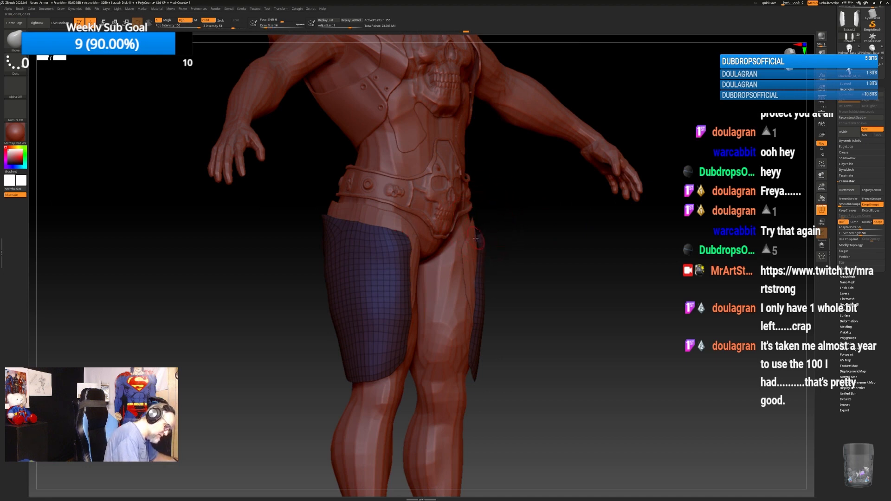
drag(481, 236, 488, 231)
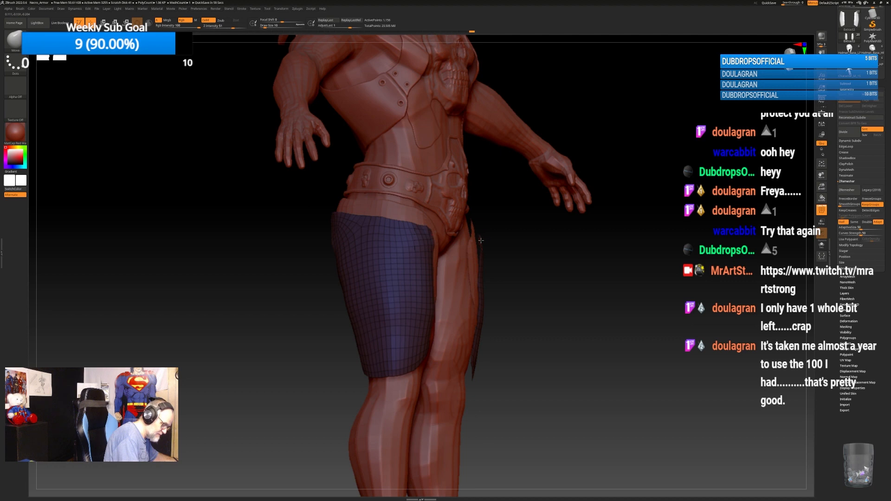
shift+drag(481, 240, 490, 240)
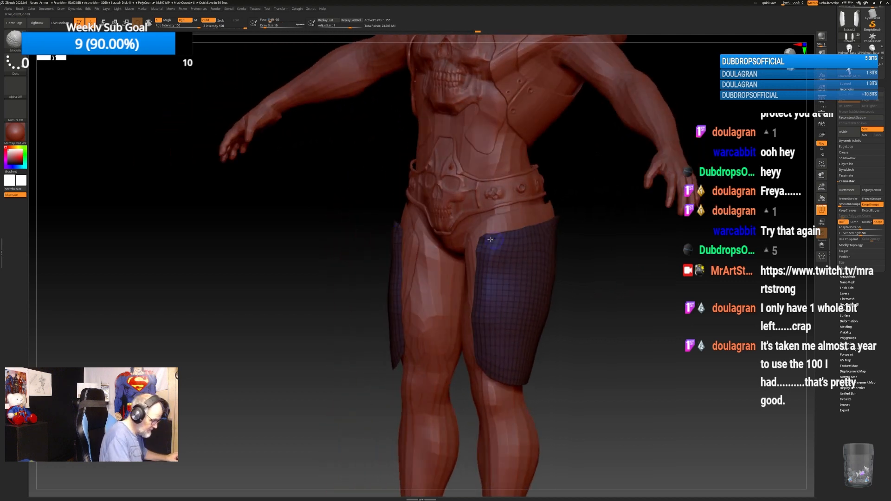
Refine and smooth the plates' front inner edges down to the lower front corners.
mouse_move(623, 310)
alt+mouse_down()
mouse_move(619, 297)
mouse_move(623, 354)
mouse_move(645, 331)
alt+mouse_up()
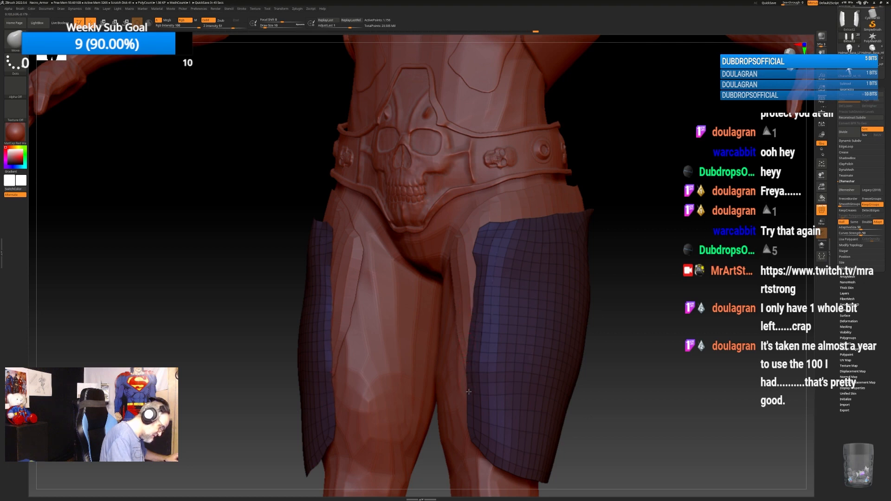
key(shift)
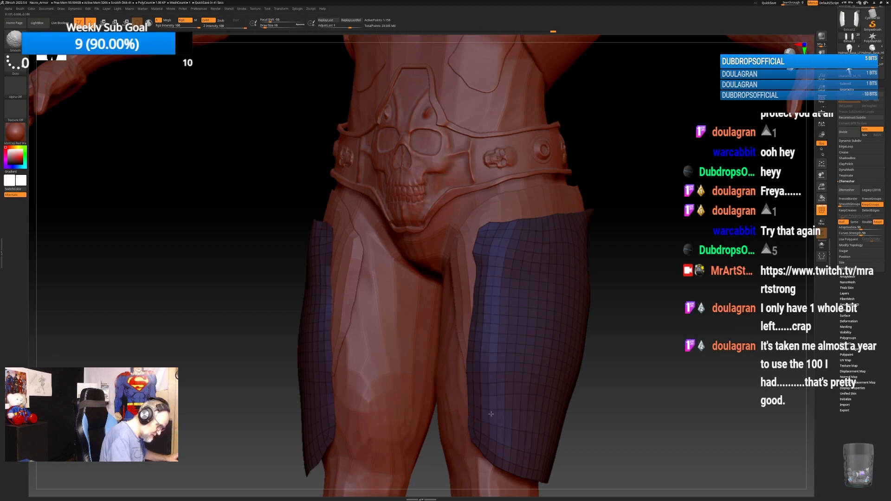
mouse_move(635, 336)
alt+mouse_down()
mouse_move(631, 259)
mouse_move(591, 286)
mouse_move(618, 278)
mouse_move(577, 326)
mouse_move(576, 300)
alt+mouse_up()
Adjust the plates' outer silhouette in front view with an enlarged Move brush.
alt+drag(579, 345, 569, 318)
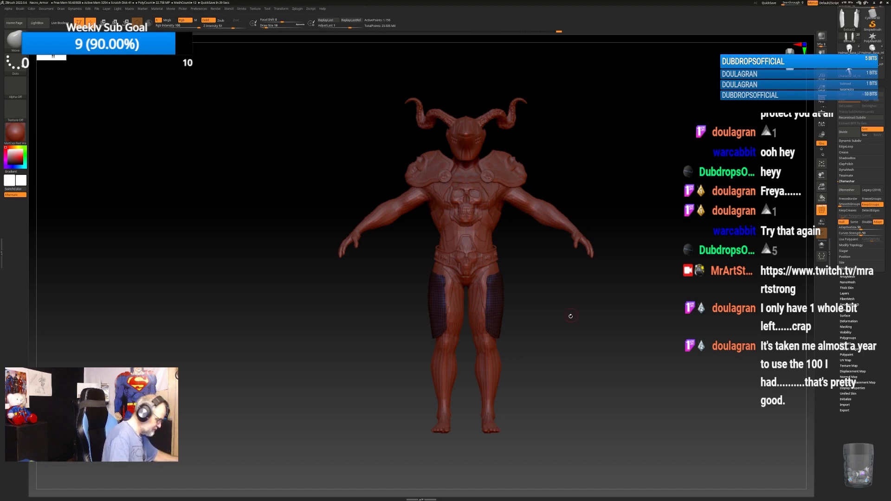
key(bracketright)
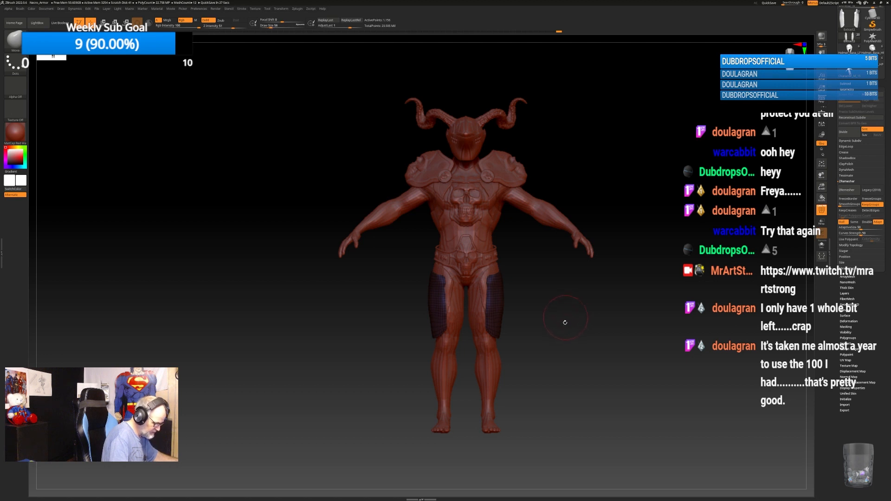
mouse_move(576, 351)
alt+mouse_down()
mouse_move(580, 397)
mouse_move(581, 315)
mouse_move(599, 312)
mouse_move(575, 299)
alt+mouse_up()
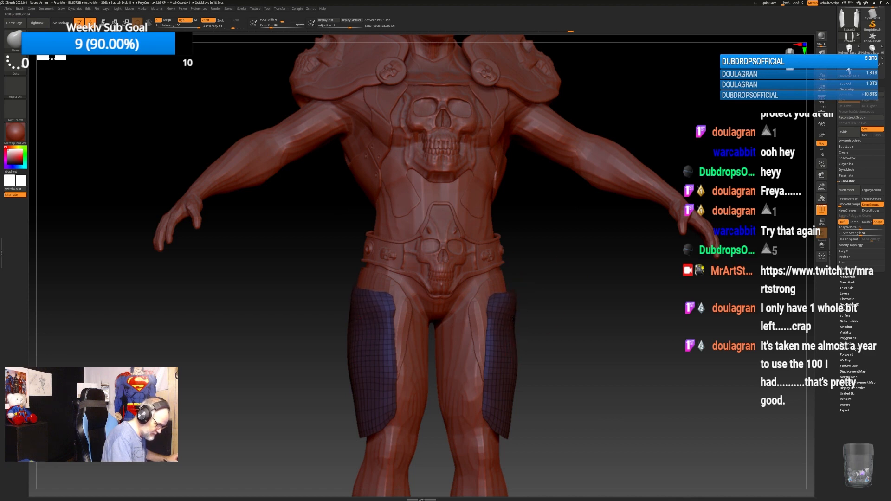
mouse_move(513, 319)
mouse_down()
mouse_move(513, 370)
mouse_move(512, 362)
mouse_up()
drag(515, 289, 516, 290)
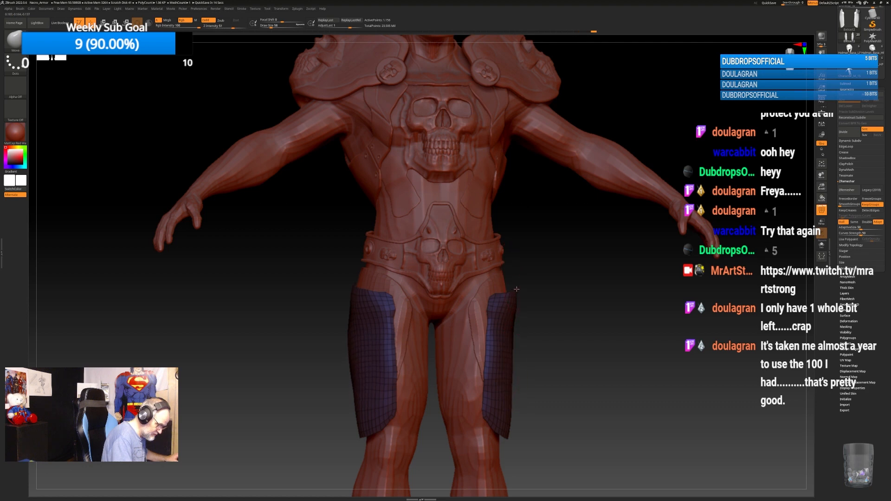
mouse_move(514, 346)
mouse_down()
mouse_move(514, 334)
mouse_move(515, 347)
mouse_up()
Flare the plates' upper outer edges away from the hips and adjust their rear outline with the Move brush.
drag(559, 302, 511, 286)
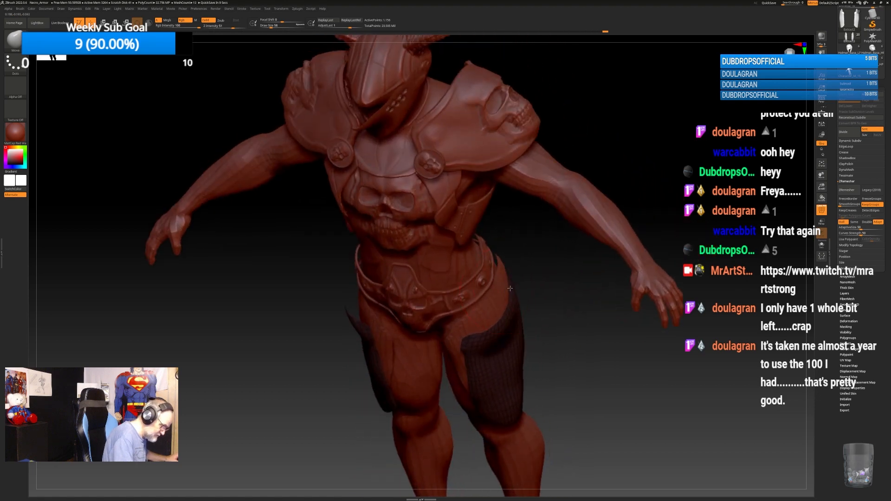
mouse_move(513, 288)
mouse_down()
mouse_move(534, 286)
mouse_move(550, 297)
mouse_move(558, 284)
mouse_move(527, 305)
mouse_move(546, 263)
mouse_up()
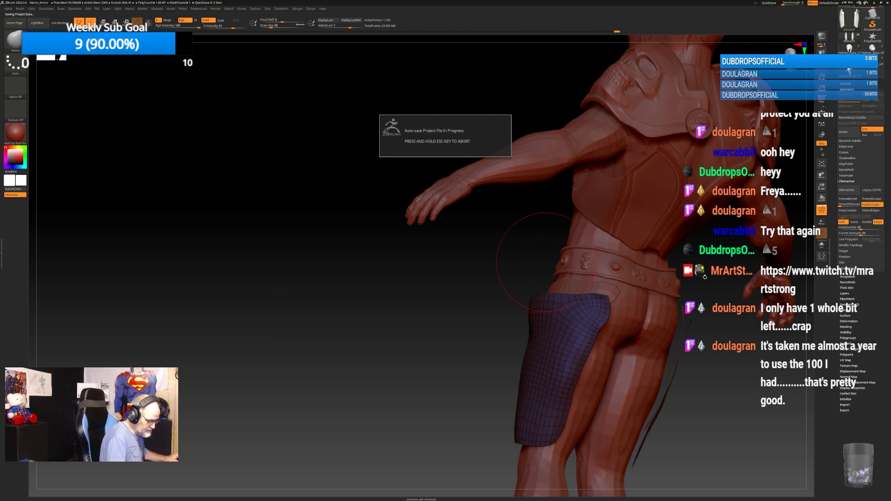
mouse_move(657, 337)
mouse_down()
mouse_move(642, 330)
mouse_move(611, 354)
mouse_move(649, 457)
mouse_up()
alt+drag(746, 347, 756, 297)
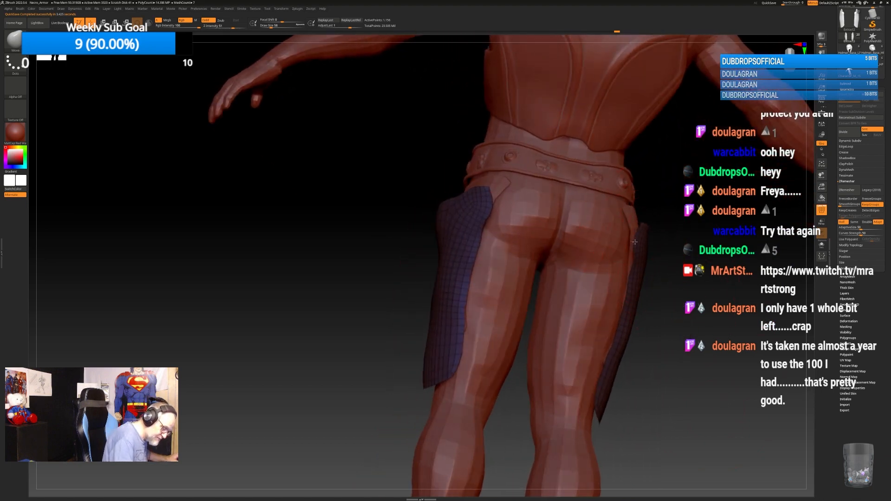
drag(673, 234, 706, 235)
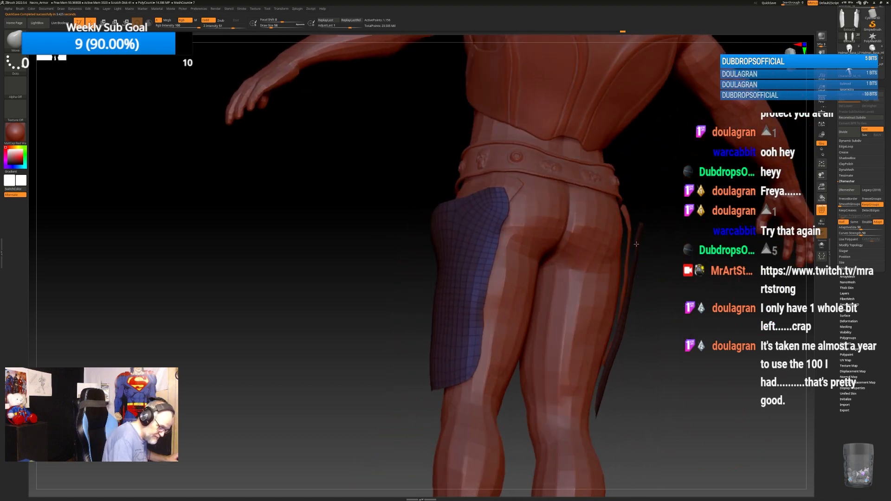
drag(686, 332, 620, 325)
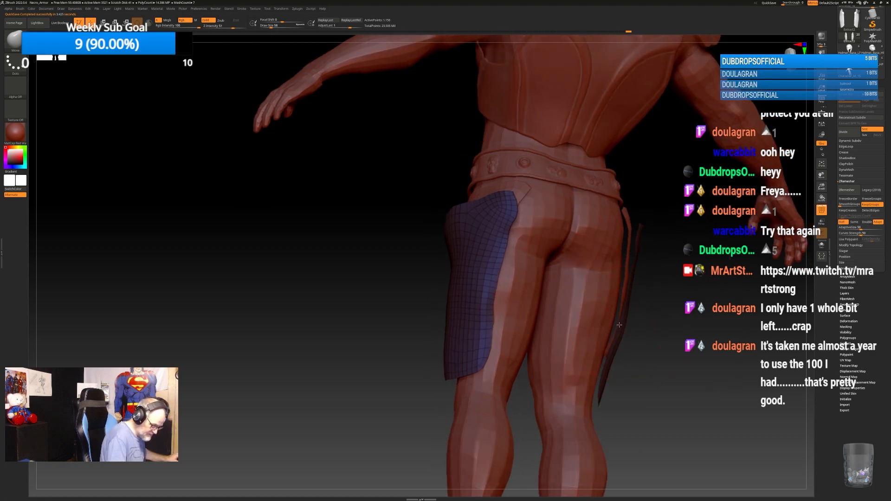
alt+drag(667, 352, 597, 324)
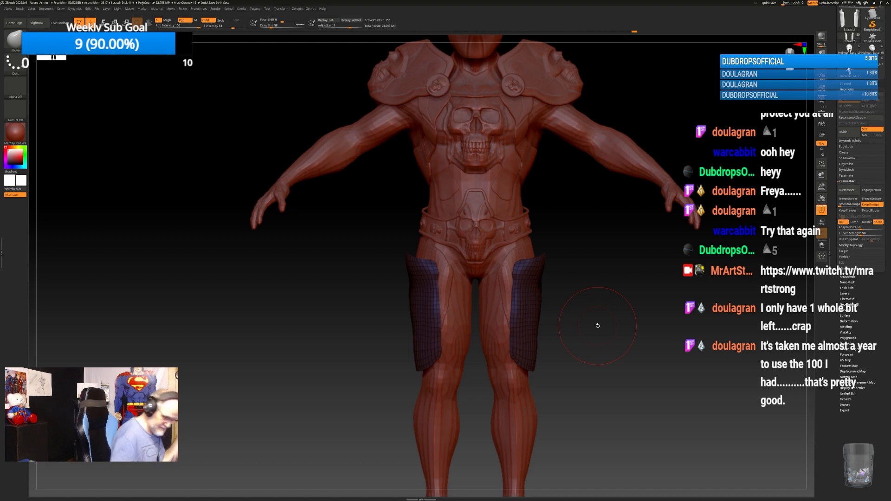
Turn off the wireframe display and switch the active subtool to Extract1 and back to Extract2.
key(shift+f)
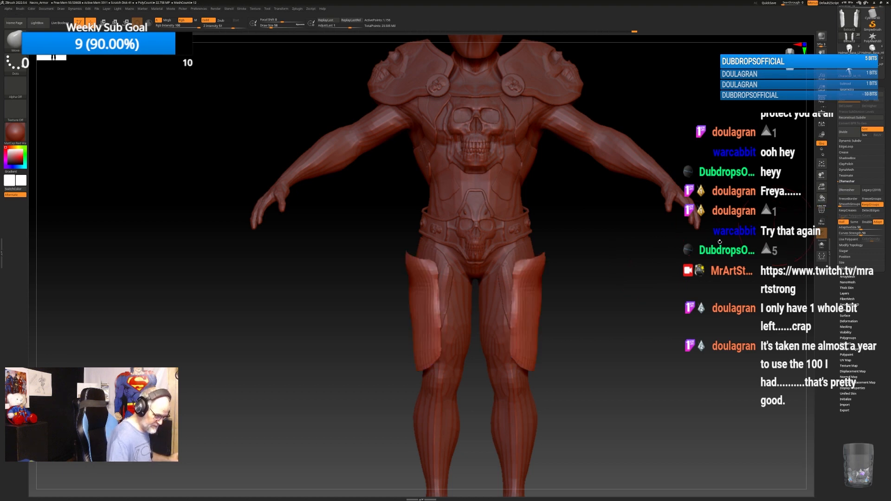
alt+drag(608, 320, 734, 267)
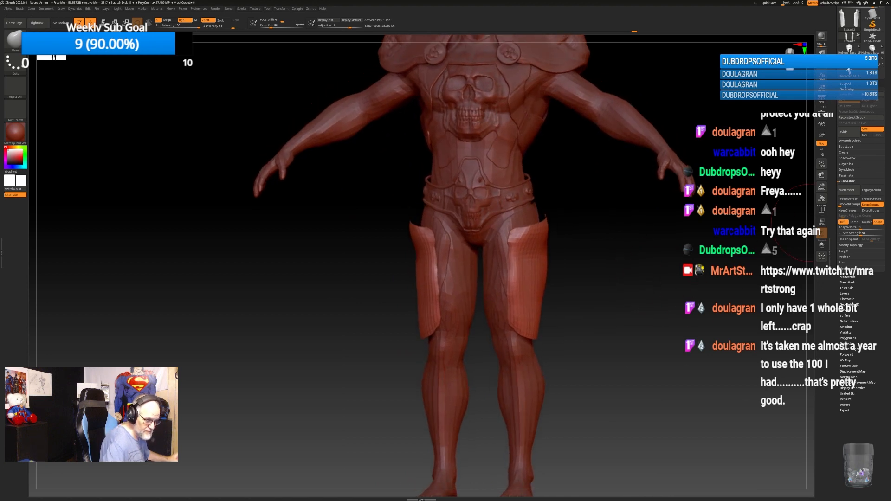
click(846, 83)
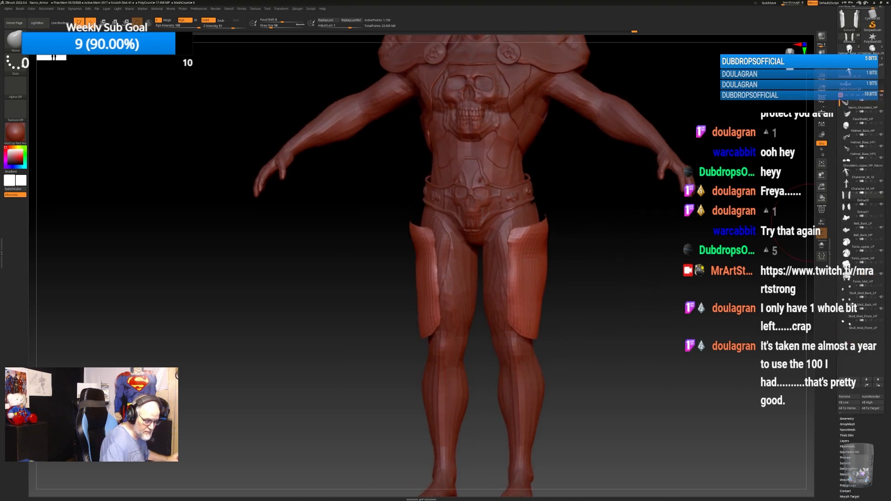
click(870, 210)
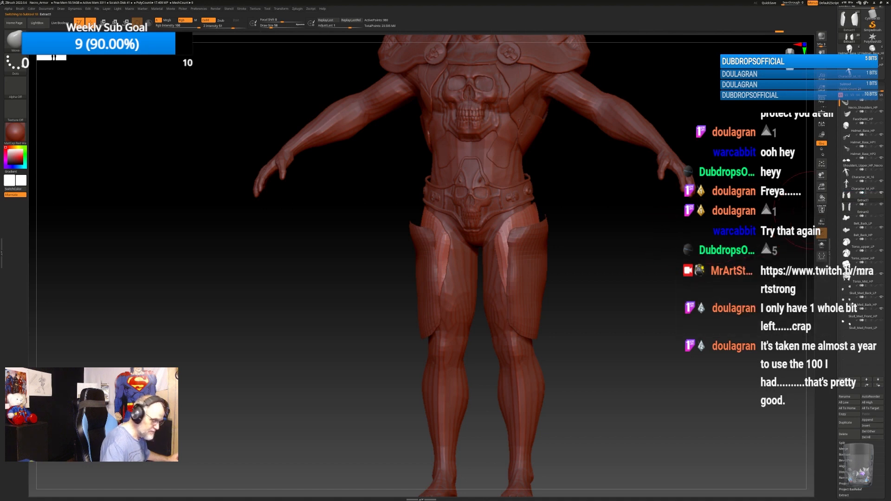
click(864, 208)
mouse_move(621, 267)
mouse_down()
mouse_move(629, 278)
mouse_move(591, 277)
mouse_move(631, 278)
mouse_move(628, 266)
mouse_up()
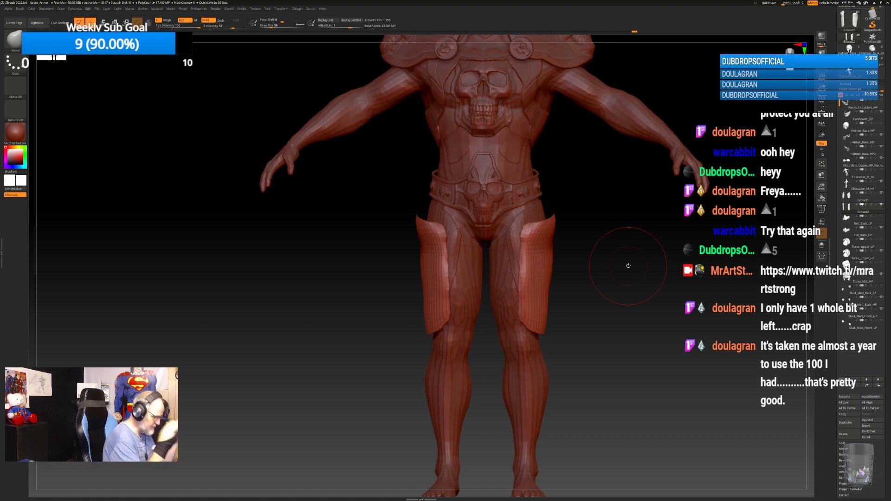
Widen the thigh plates slightly sideways with the transform gizmo, switching between the Extract1 and Extract2 subtools.
drag(645, 185, 611, 246)
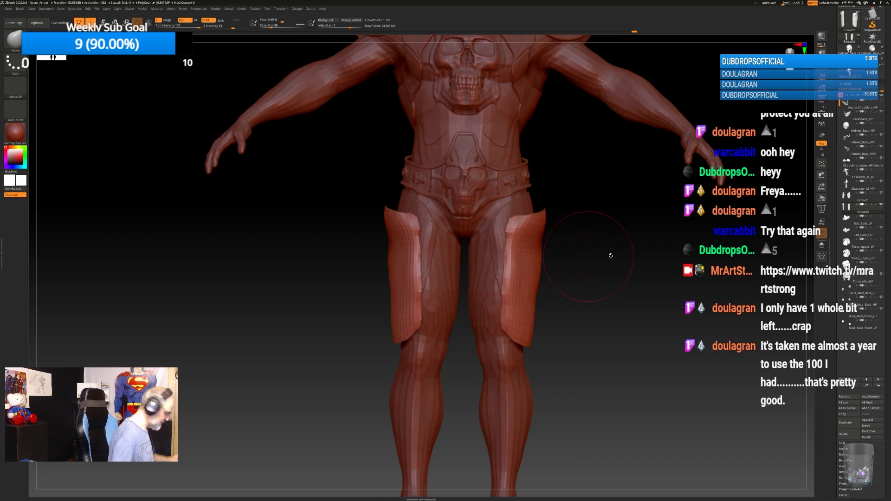
click(857, 200)
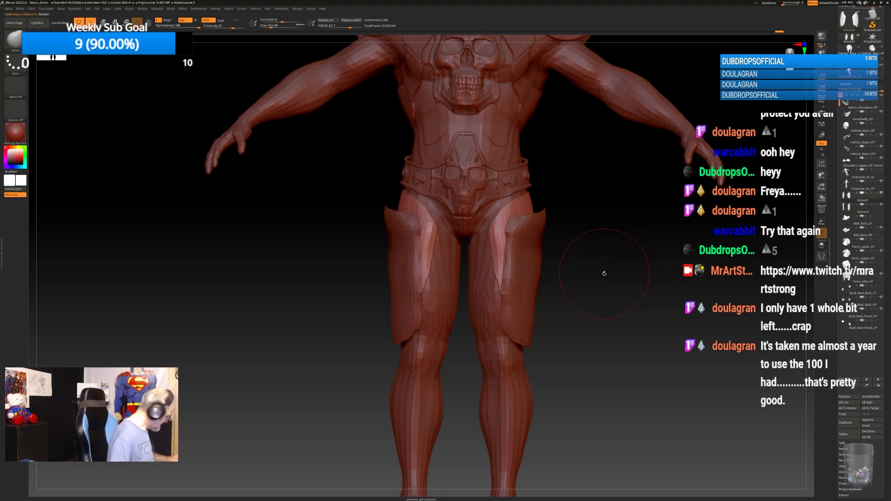
key(w)
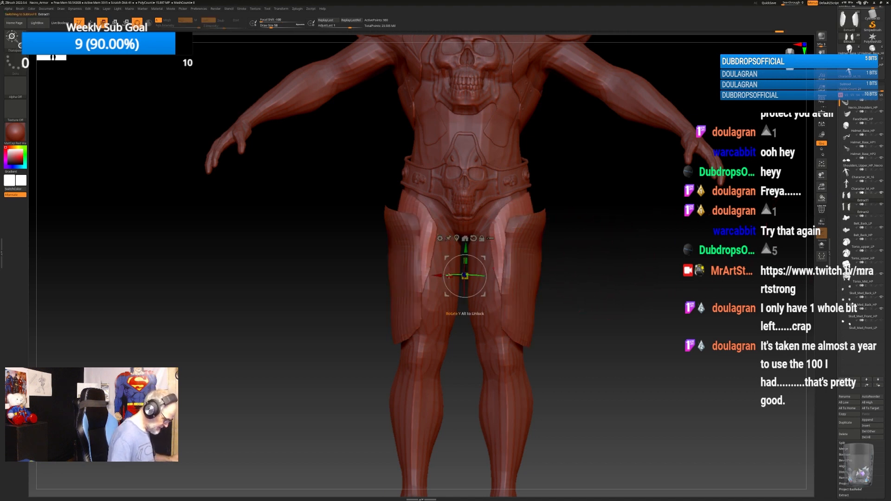
drag(451, 276, 474, 273)
click(859, 209)
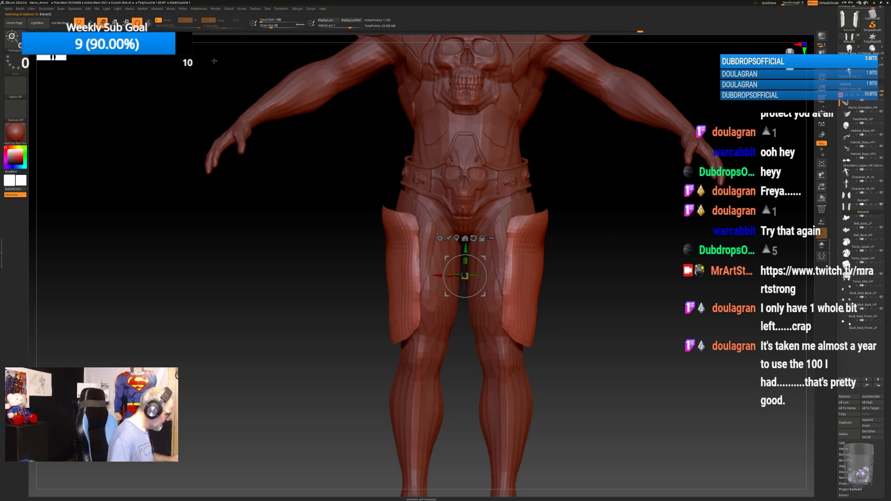
Leave the transform gizmo for Draw mode, make the Character_M_HP subtool active and hide the skull belt.
click(90, 22)
mouse_move(641, 291)
ctrl+right_down()
mouse_move(628, 267)
mouse_move(575, 274)
mouse_move(578, 290)
ctrl+right_up()
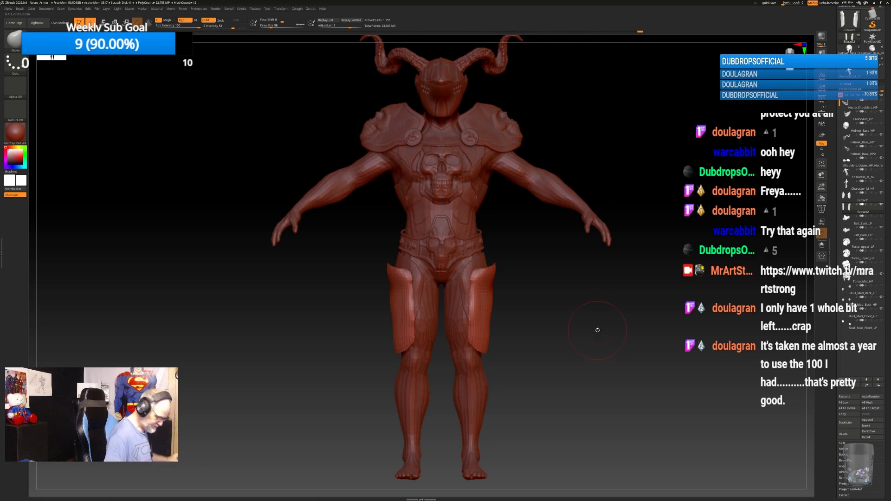
scroll(571, 358, up, 3)
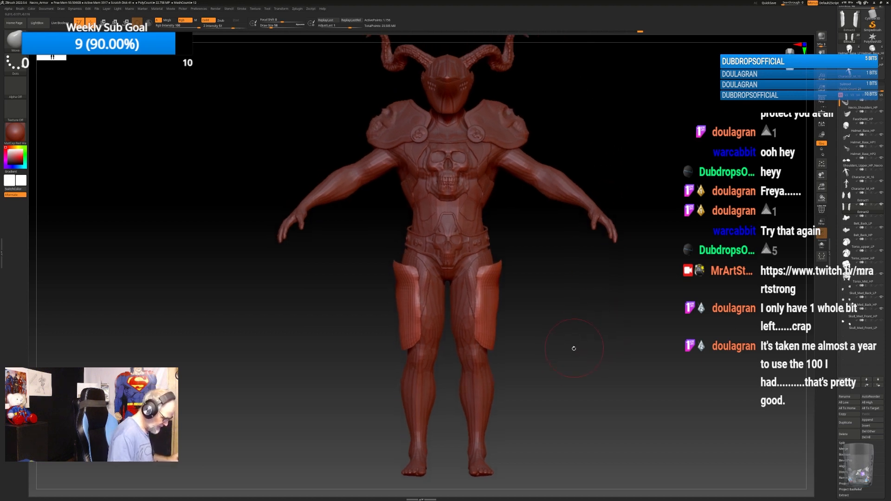
scroll(575, 368, up, 5)
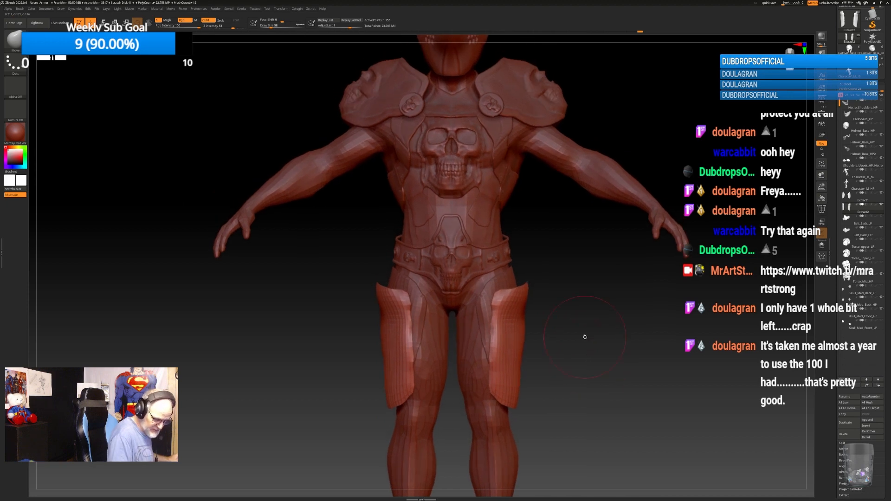
click(863, 176)
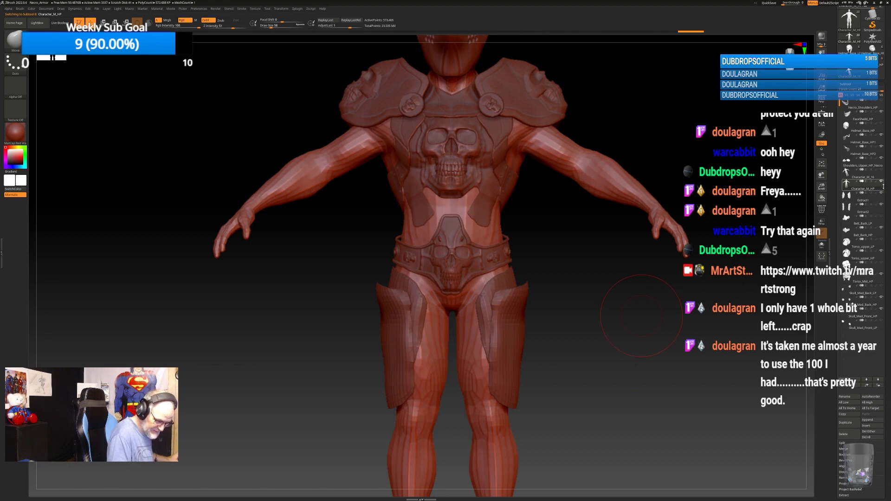
mouse_move(882, 195)
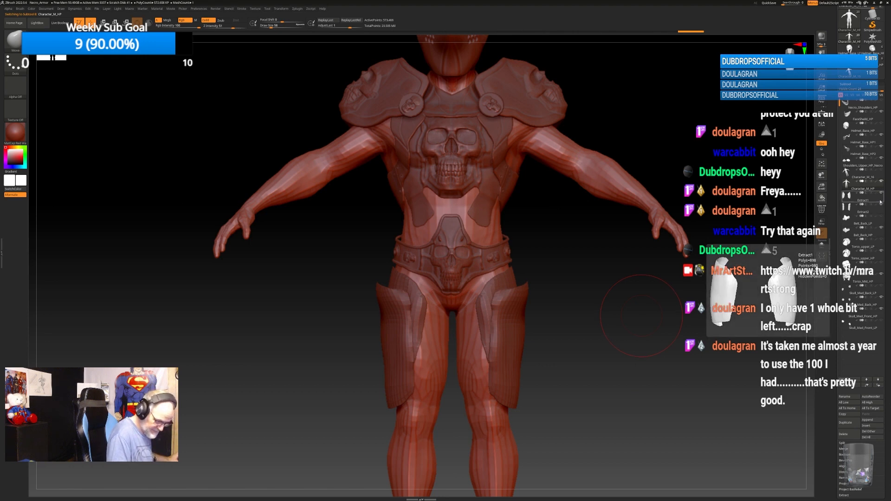
click(881, 230)
ctrl+right_drag(597, 323, 629, 328)
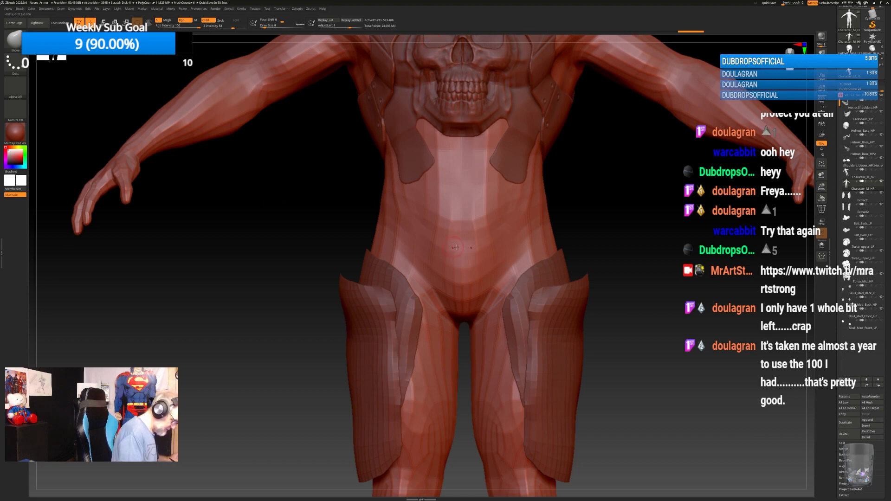
Mask a rounded rectangular patch over the lower abdomen, extract it as a new mesh and show its wireframe.
mouse_move(453, 247)
ctrl+mouse_down()
mouse_move(440, 246)
mouse_move(460, 242)
mouse_move(432, 243)
mouse_move(429, 262)
mouse_move(446, 269)
mouse_move(471, 256)
mouse_move(435, 279)
mouse_move(445, 282)
mouse_move(432, 278)
mouse_move(487, 283)
ctrl+mouse_up()
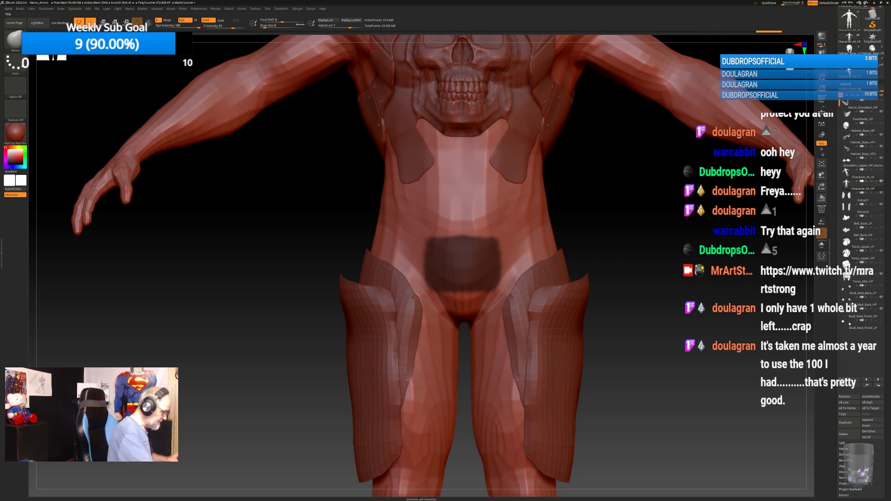
click(297, 9)
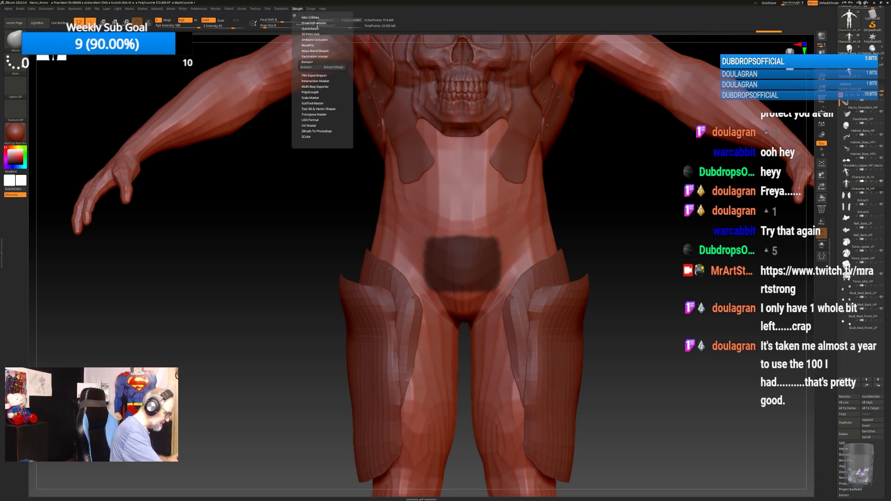
click(334, 67)
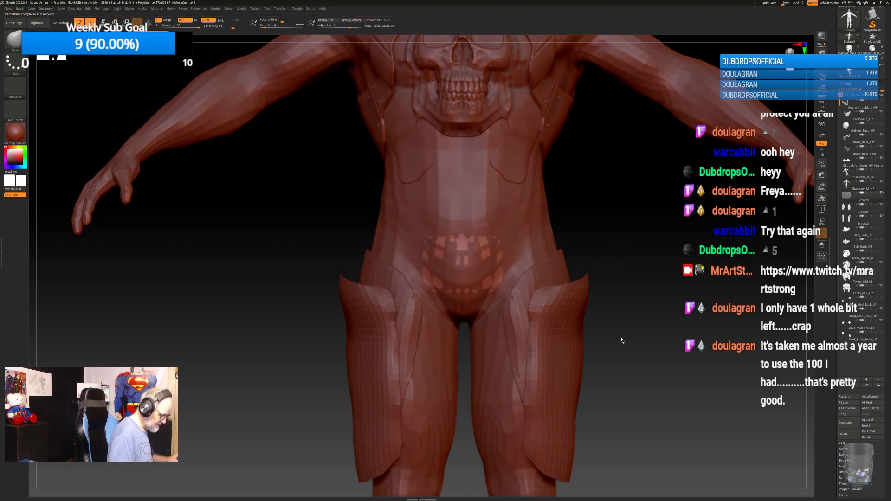
key(shift+f)
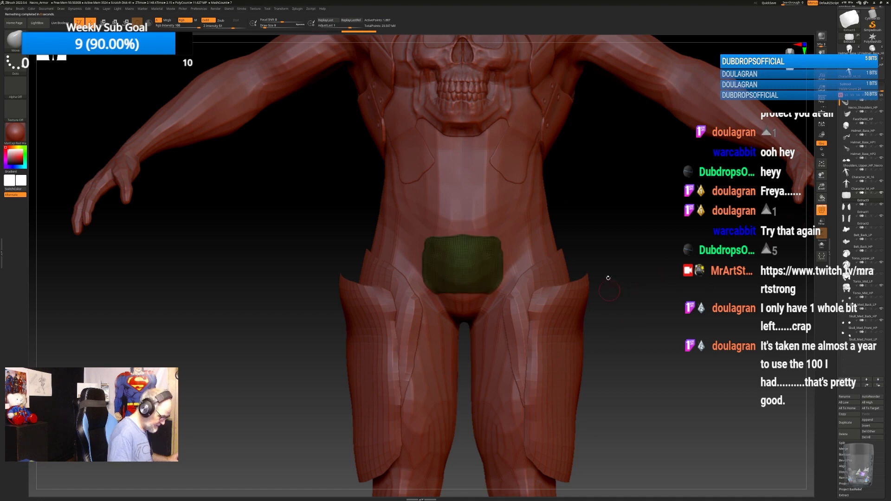
Remesh the extracted abdomen patch with ZRemesher at half the polygon count.
key(bracketright)
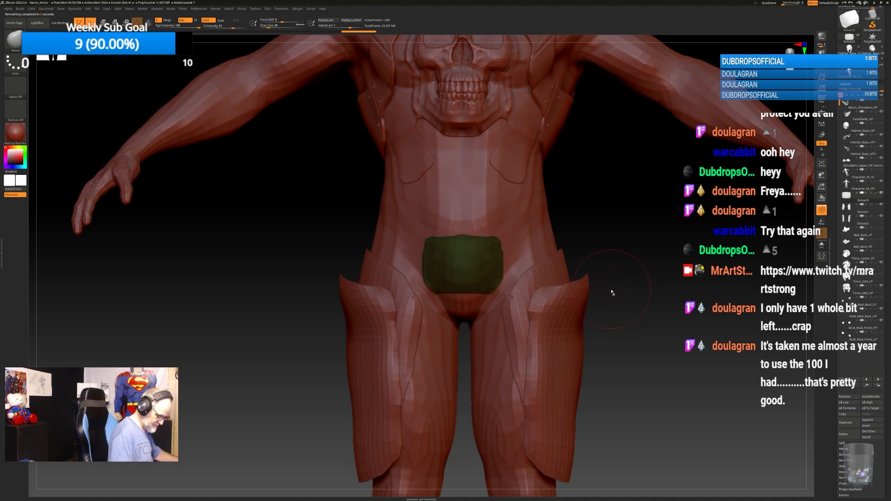
click(846, 84)
click(846, 90)
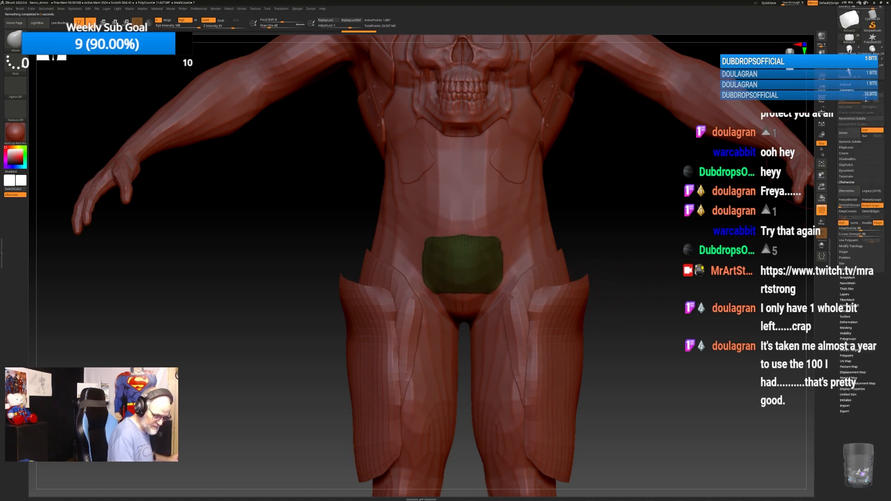
click(850, 191)
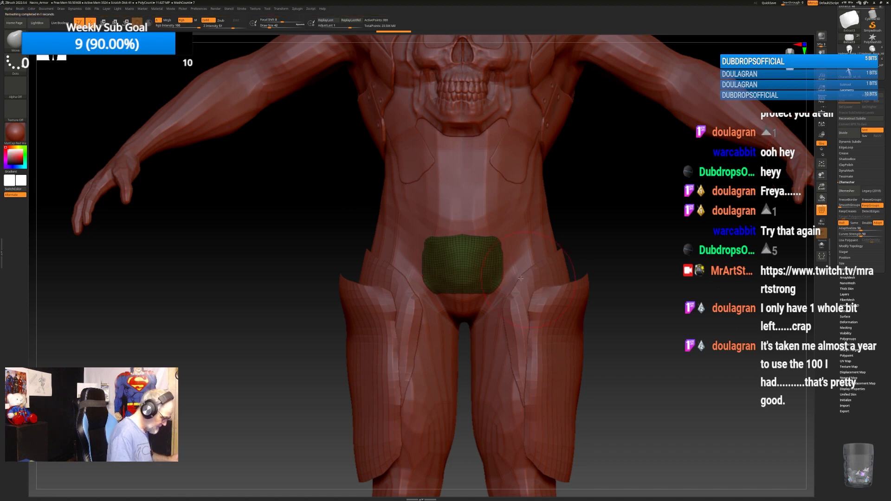
Pull the patch's lower edge down over the crotch and remesh it with ZRemesher set to Same.
key(bracketleft)
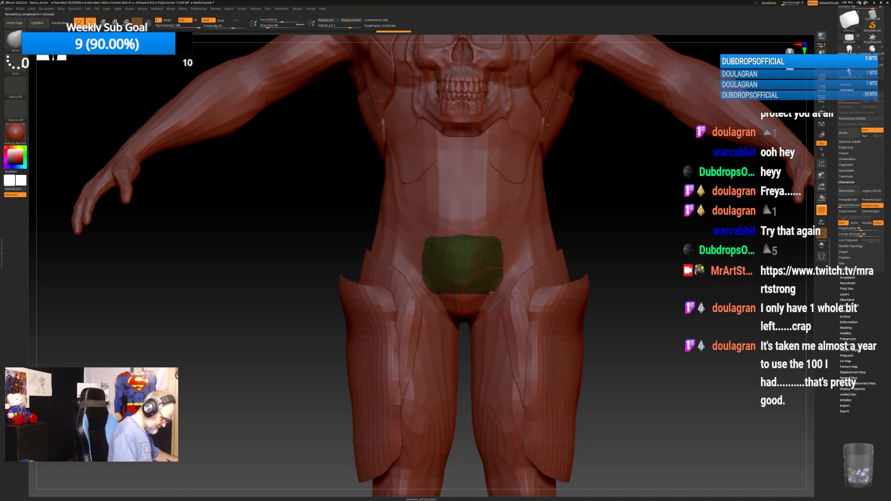
mouse_move(491, 293)
mouse_down()
mouse_move(433, 310)
mouse_move(494, 312)
mouse_move(495, 320)
mouse_move(463, 321)
mouse_move(430, 341)
mouse_move(464, 336)
mouse_move(465, 343)
mouse_up()
click(854, 222)
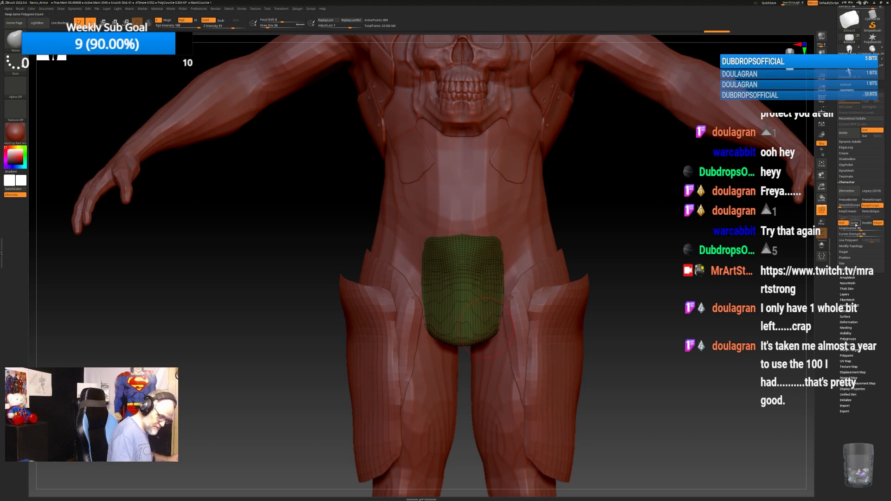
click(849, 191)
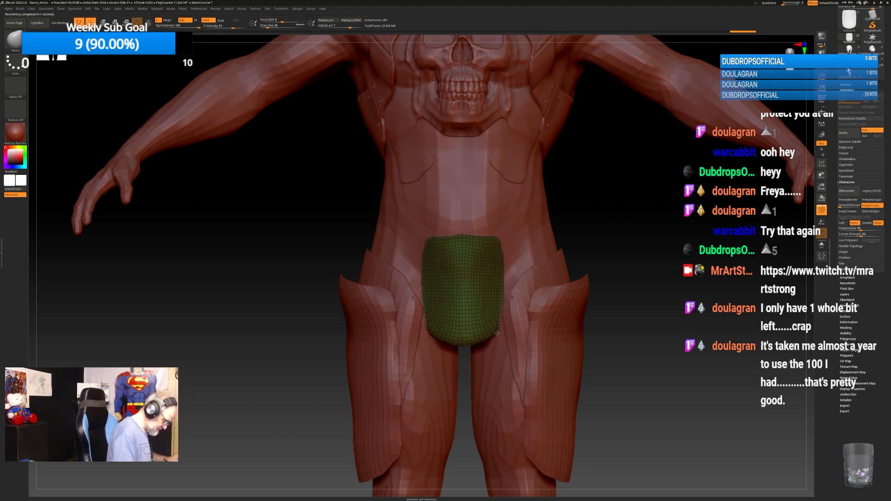
Lengthen the patch into a loincloth reaching between the thighs, square off its lower corners and remesh it.
mouse_move(497, 334)
mouse_down()
mouse_move(495, 344)
mouse_move(464, 351)
mouse_move(463, 369)
mouse_up()
mouse_move(433, 346)
mouse_down()
mouse_move(430, 366)
mouse_move(468, 375)
mouse_move(498, 361)
mouse_move(470, 384)
mouse_up()
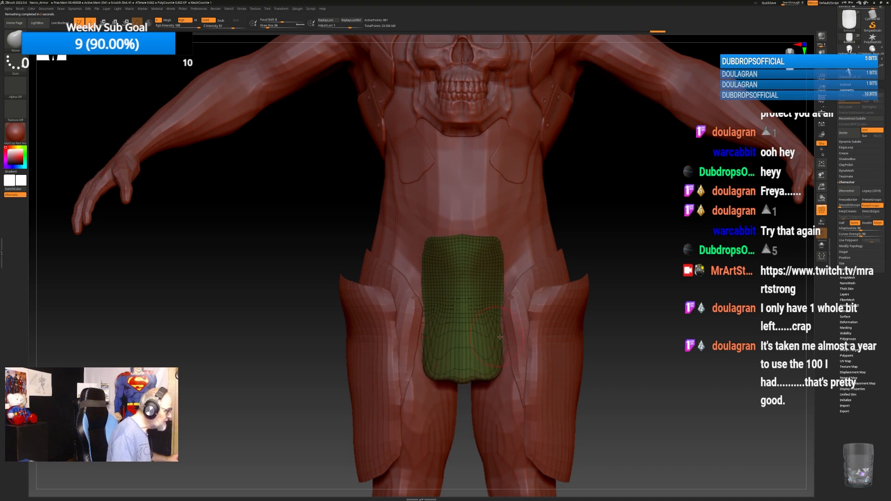
alt+drag(644, 346, 645, 273)
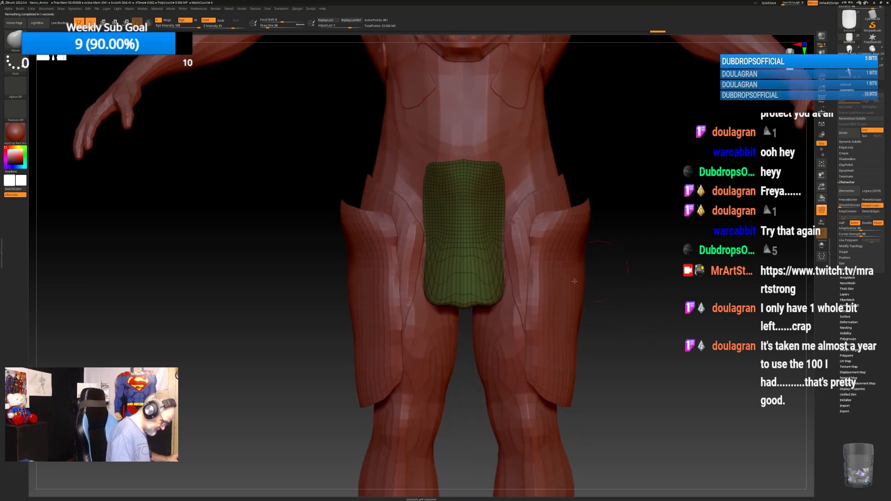
drag(492, 304, 495, 316)
drag(466, 308, 465, 329)
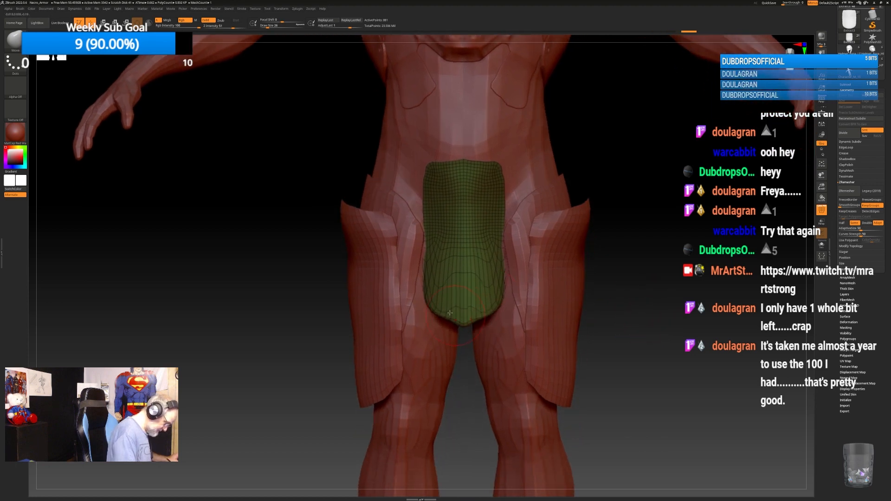
mouse_move(434, 301)
mouse_down()
mouse_move(431, 329)
mouse_move(464, 337)
mouse_up()
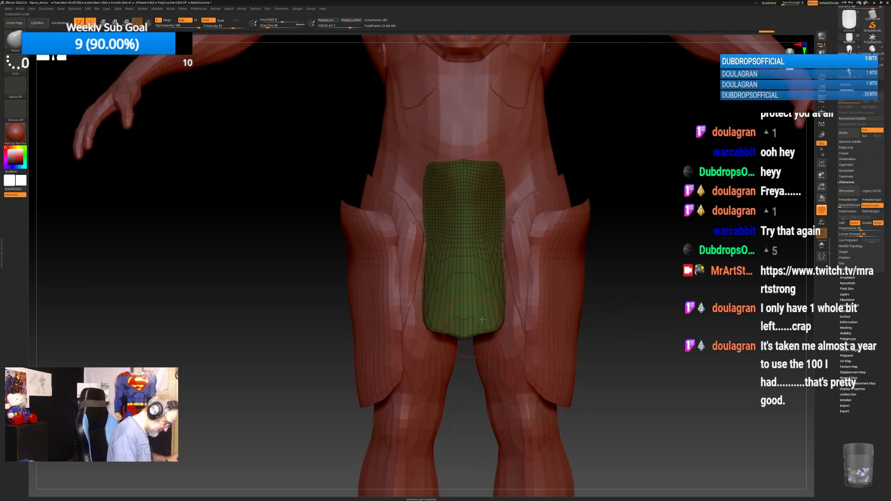
click(847, 191)
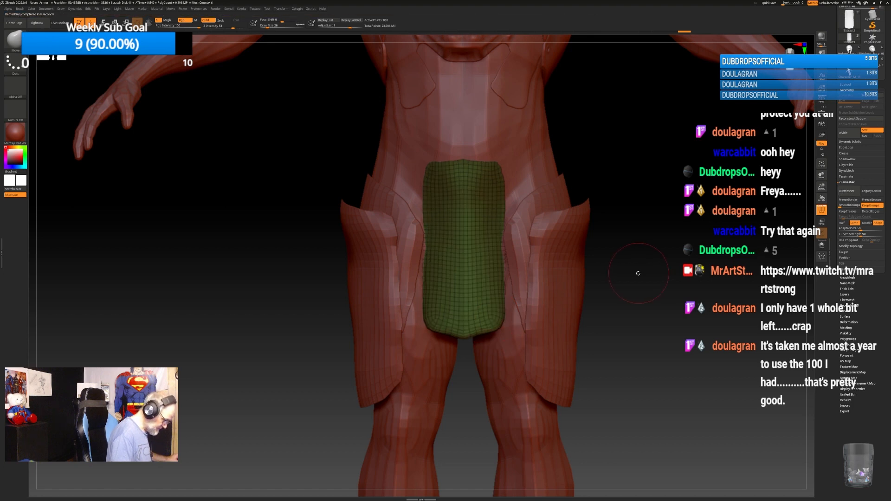
Pull the centre of the loincloth's bottom edge down into a point.
drag(639, 271, 541, 311)
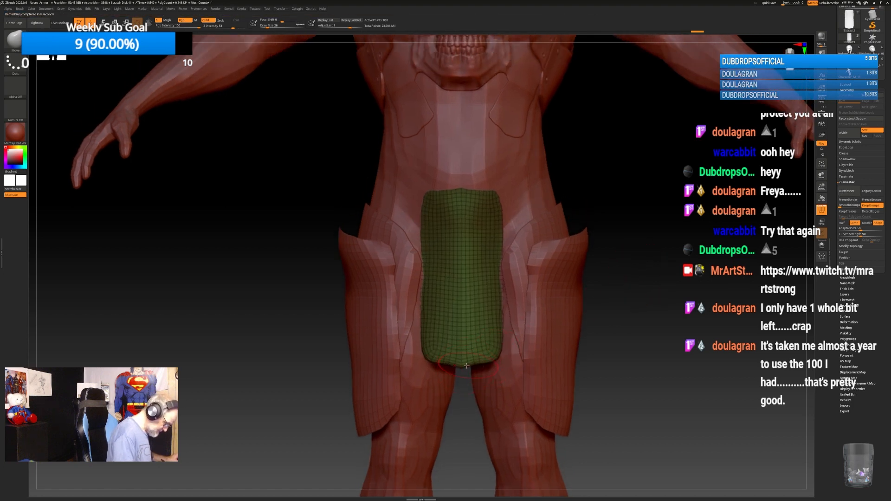
mouse_move(467, 367)
mouse_down()
mouse_move(461, 379)
mouse_move(483, 360)
mouse_up()
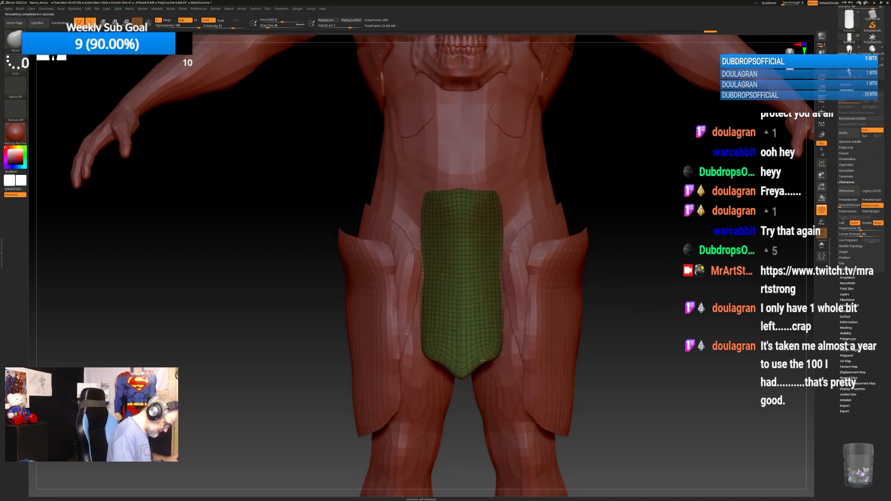
alt+drag(636, 235, 643, 282)
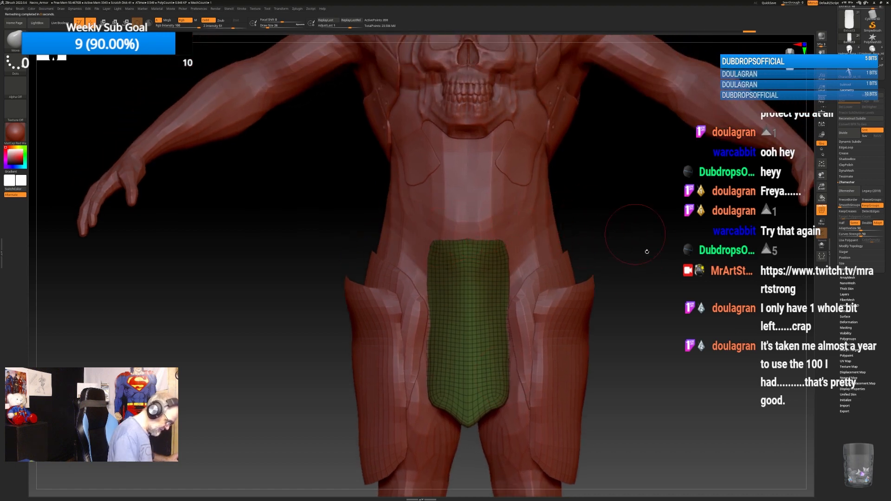
drag(648, 252, 666, 251)
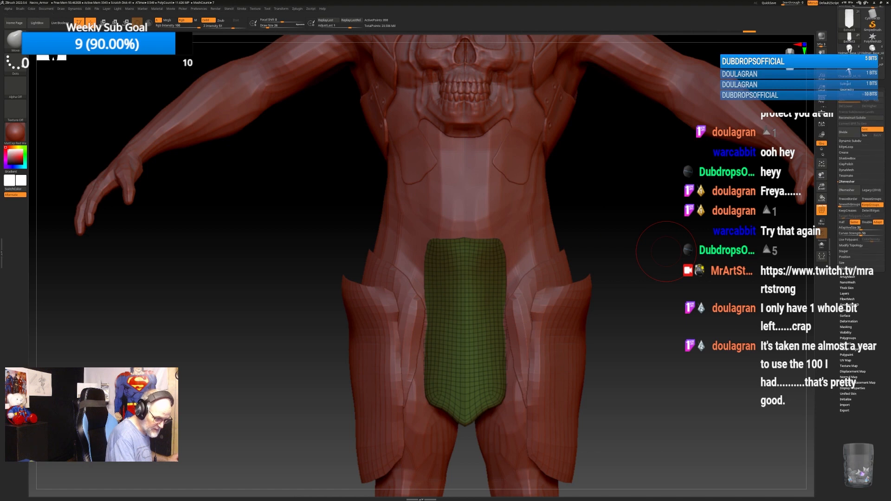
Show the skull belt again over the top of the loincloth.
click(845, 84)
click(880, 240)
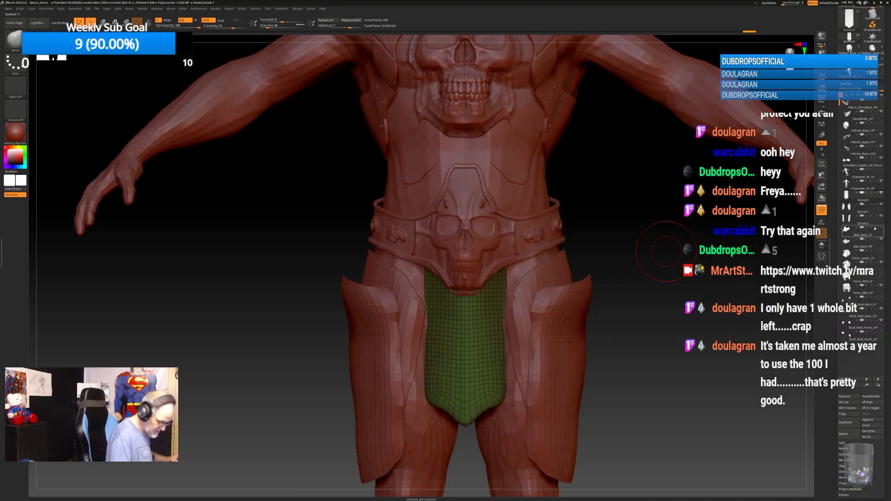
drag(644, 310, 679, 297)
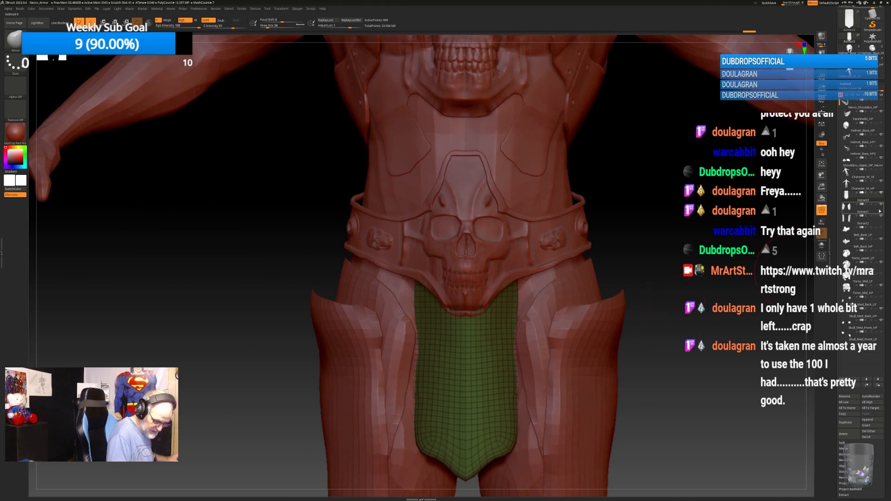
Duplicate the loincloth subtool and rename the copy Loin_CLoth_HP.
mouse_move(879, 218)
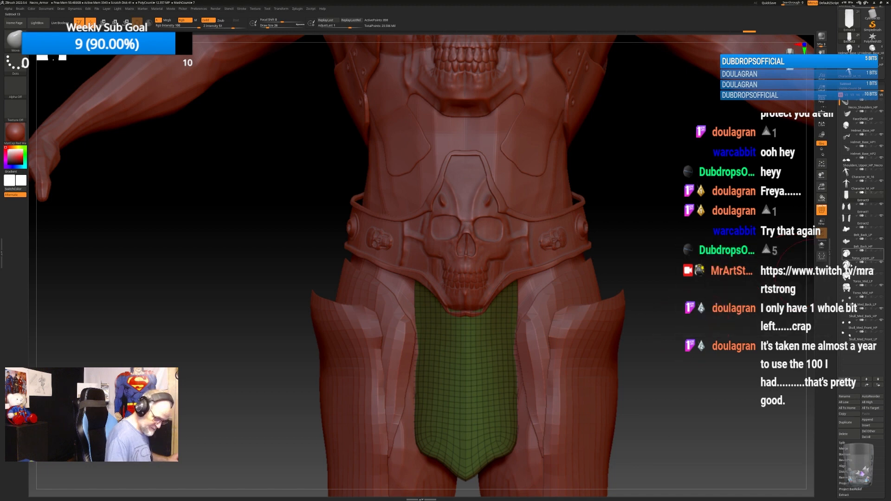
click(845, 424)
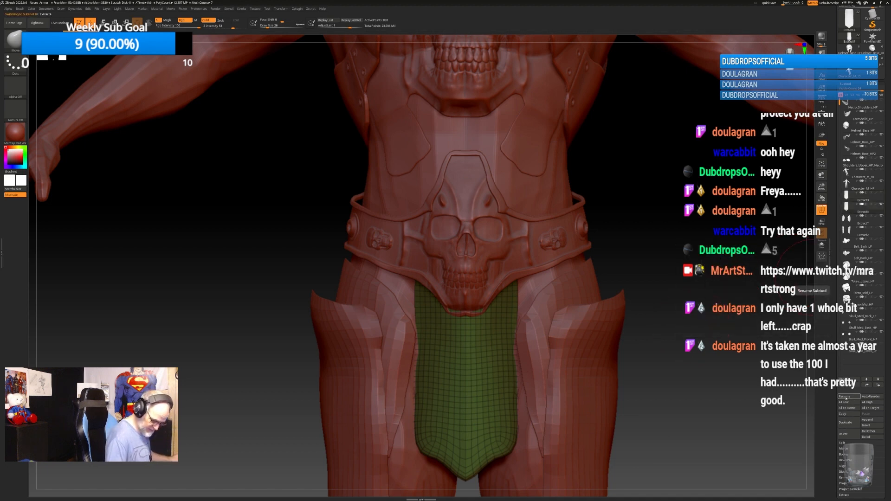
click(845, 397)
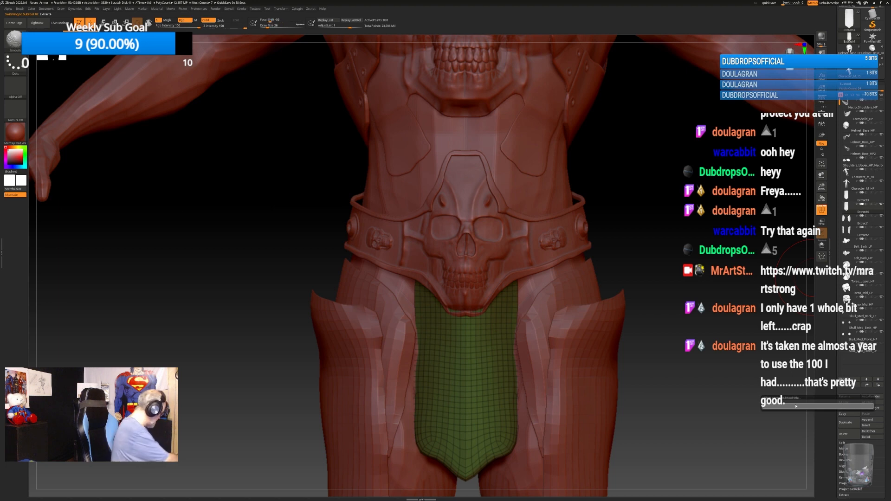
text(Loin_)
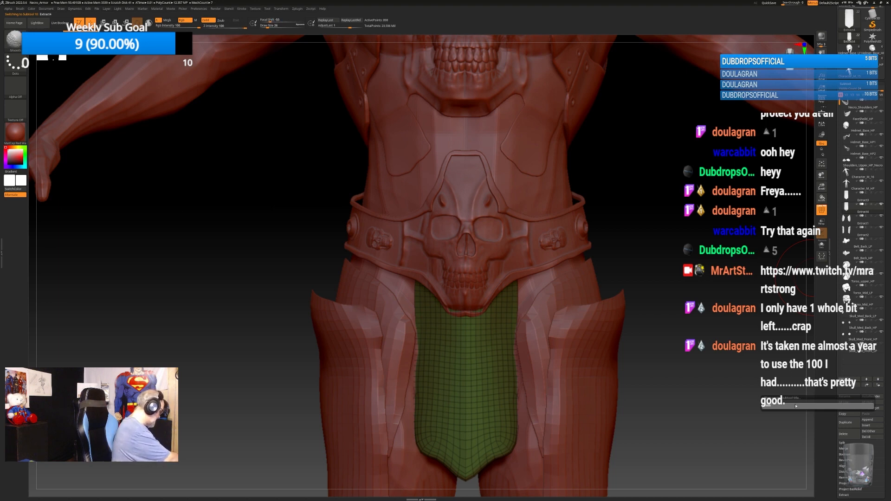
text(C)
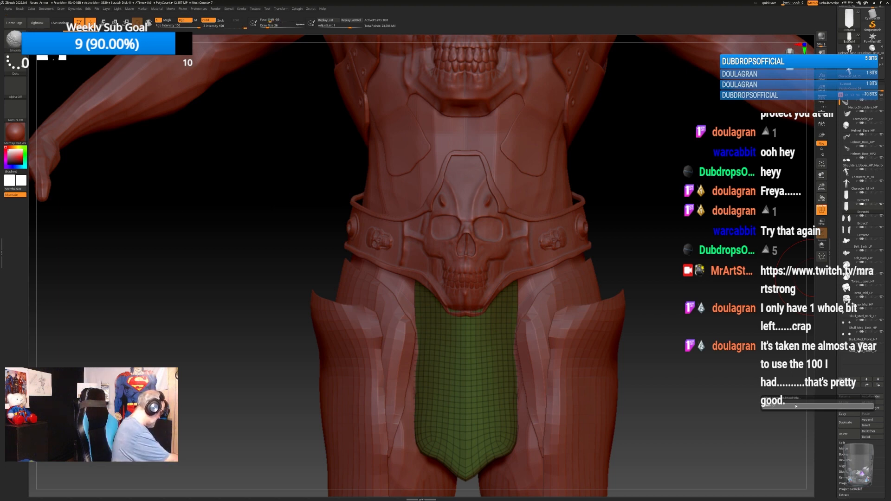
text(Loth)
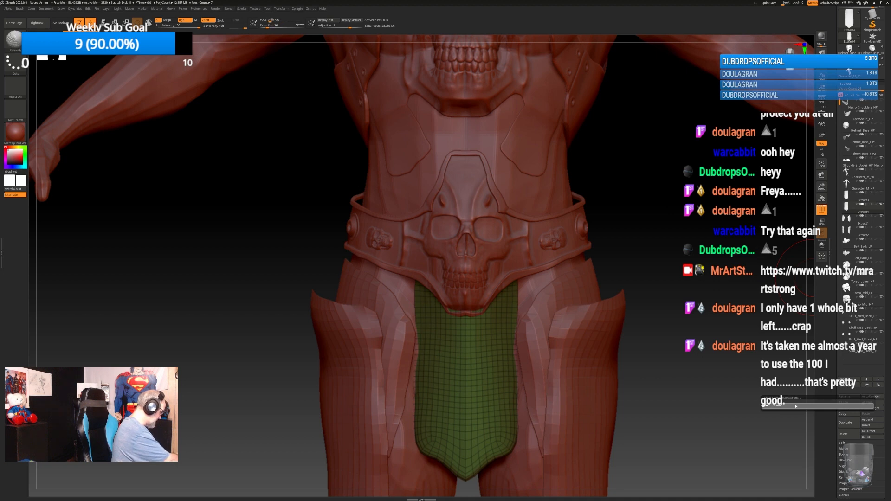
text(_HP)
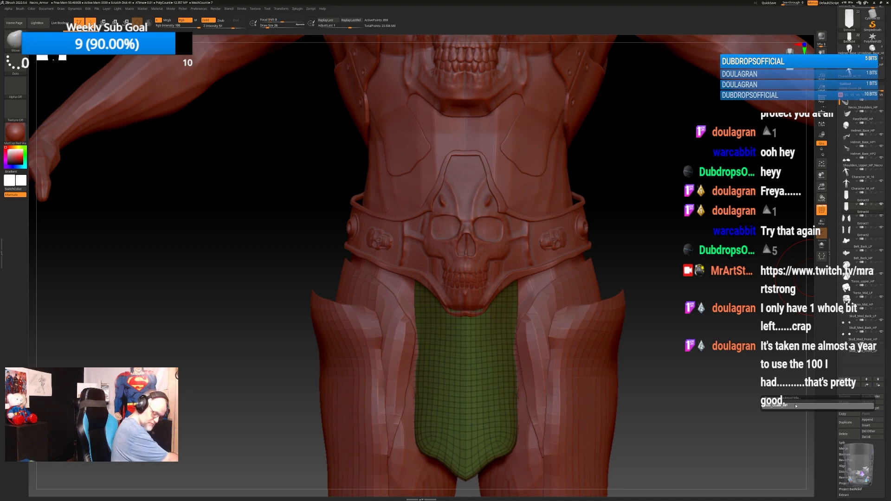
key(Return)
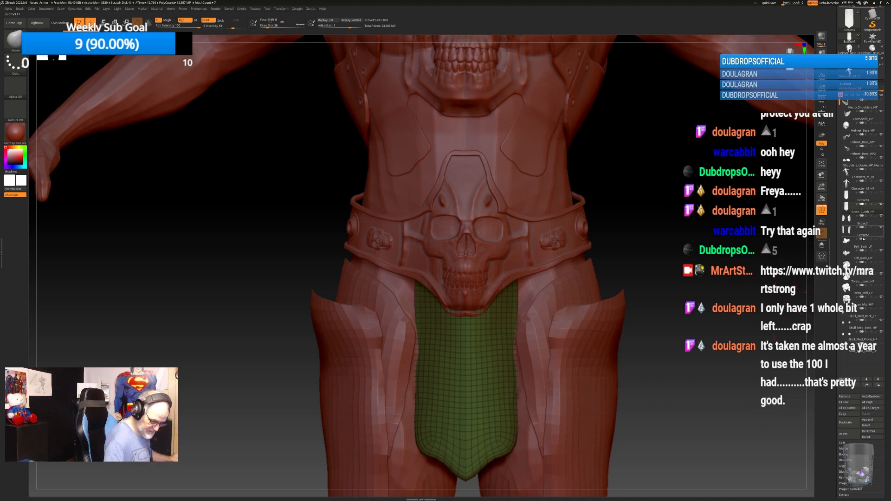
click(848, 423)
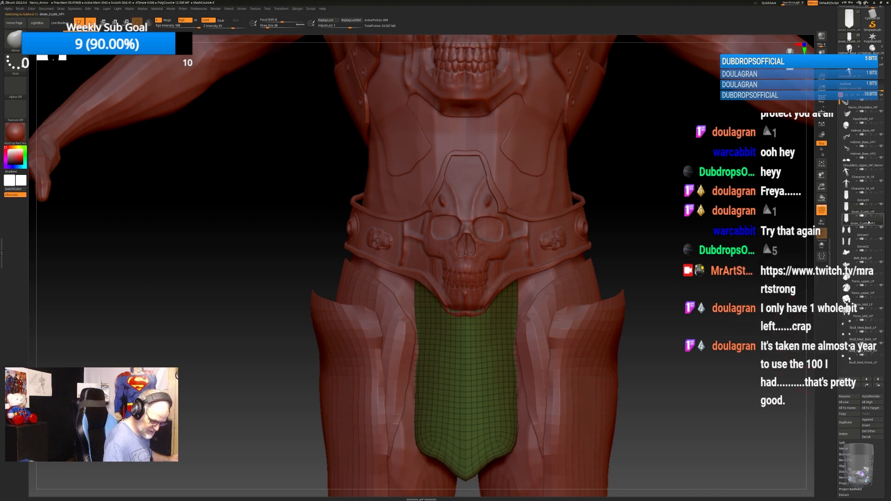
click(844, 434)
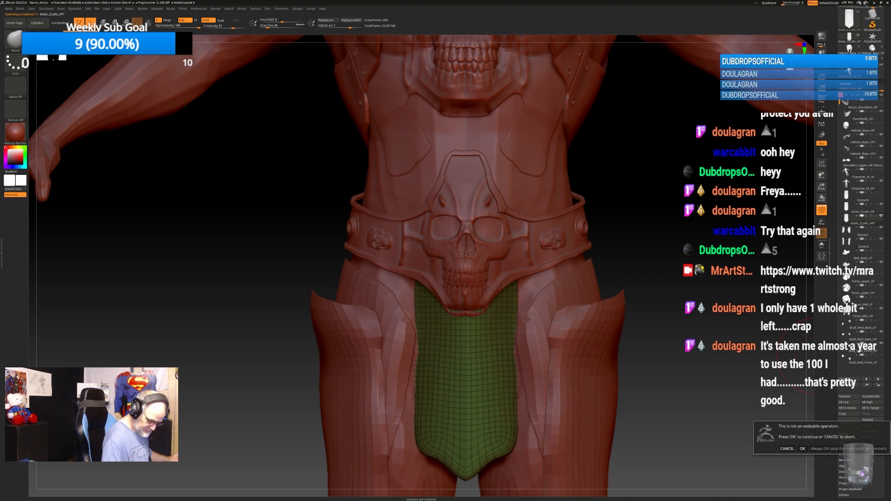
click(802, 448)
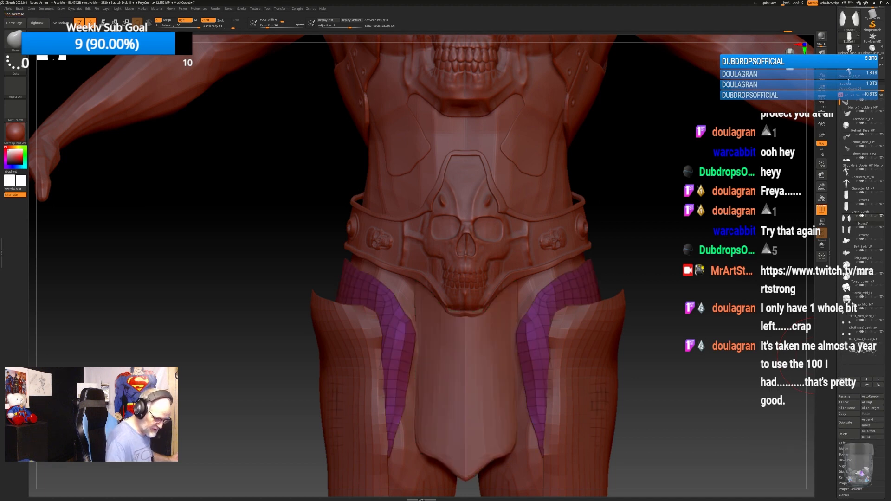
click(851, 133)
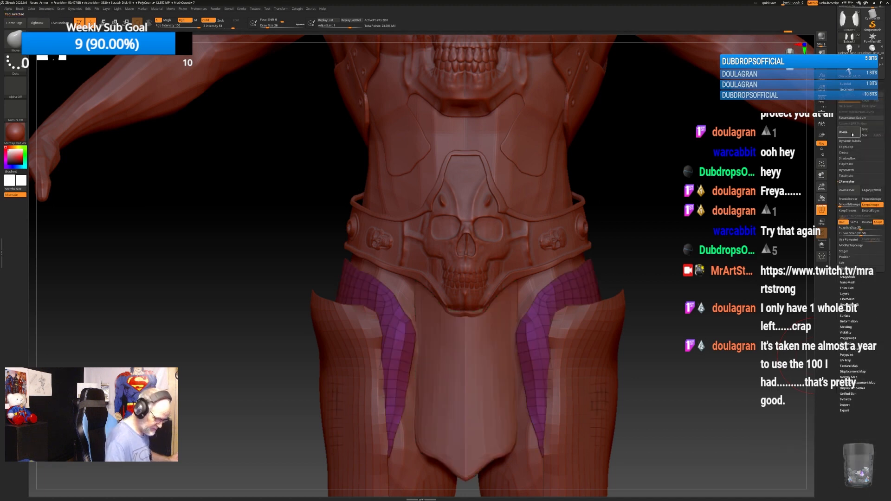
key(ctrl)
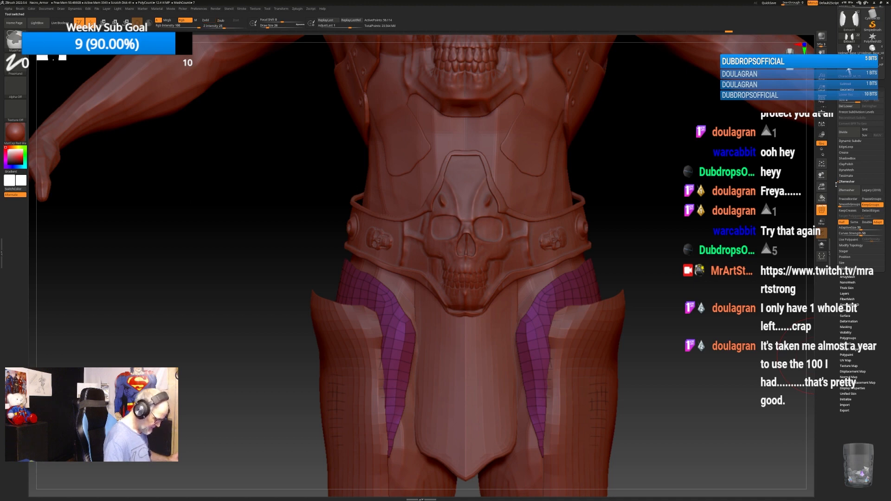
click(845, 84)
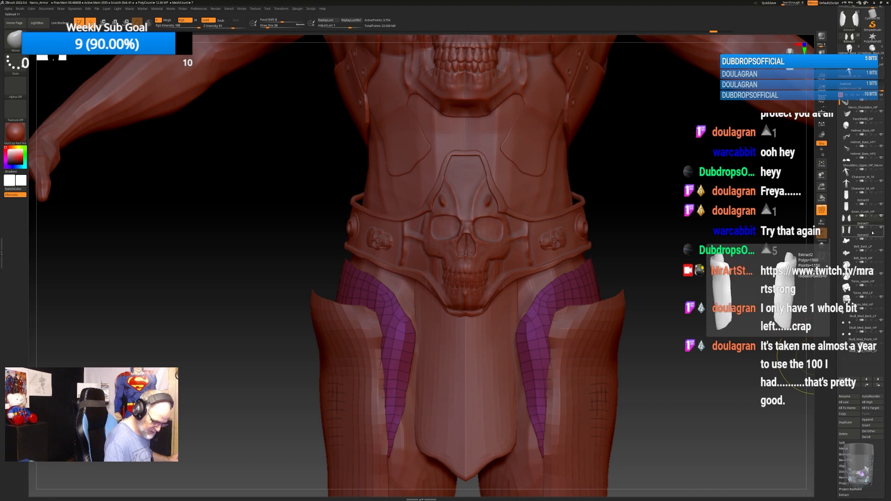
Subdivide the high-poly loincloth subtool and hide its wireframe.
click(863, 210)
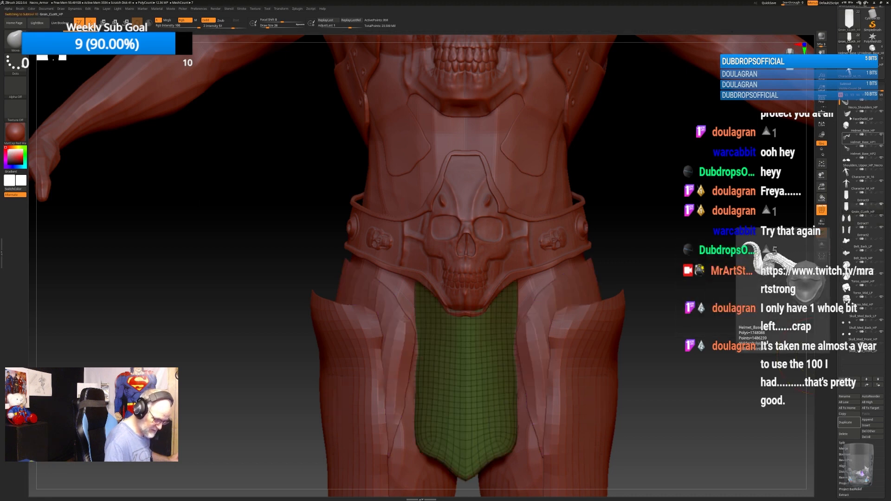
click(846, 83)
click(847, 89)
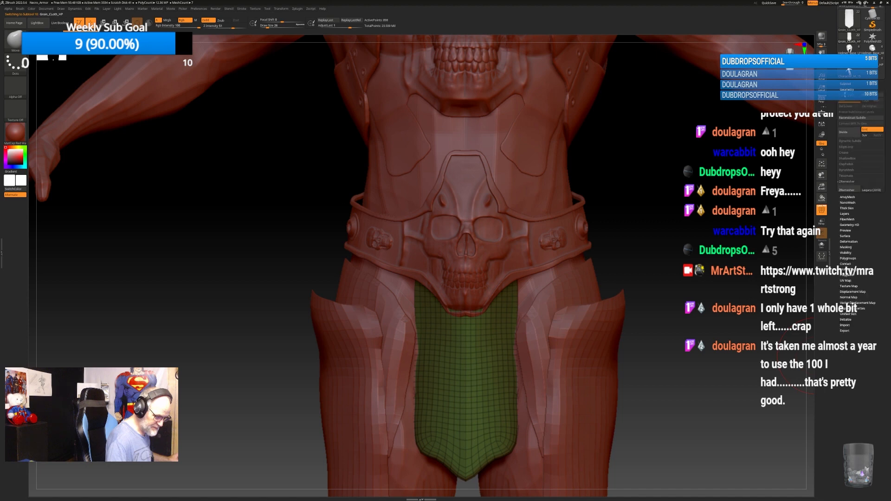
click(849, 132)
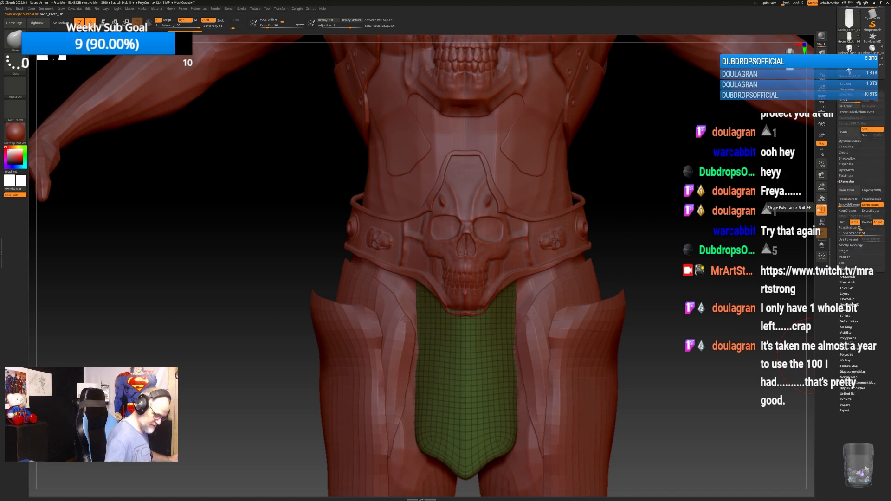
click(822, 210)
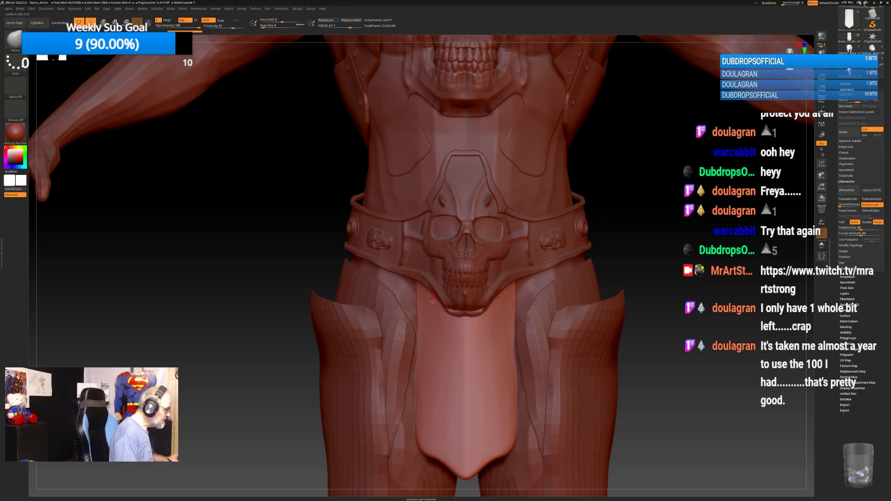
Mask a symmetrical panel with scalloped sides and a pointed bottom on the upper part of the loincloth, filling it in completely.
key(ctrl)
mouse_move(425, 296)
ctrl+mouse_down()
mouse_move(419, 310)
mouse_move(430, 352)
ctrl+mouse_up()
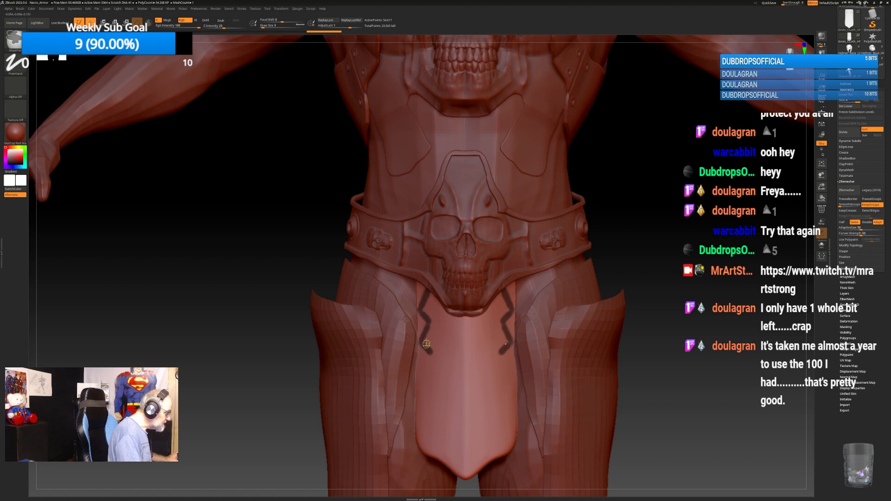
ctrl+drag(427, 354, 460, 392)
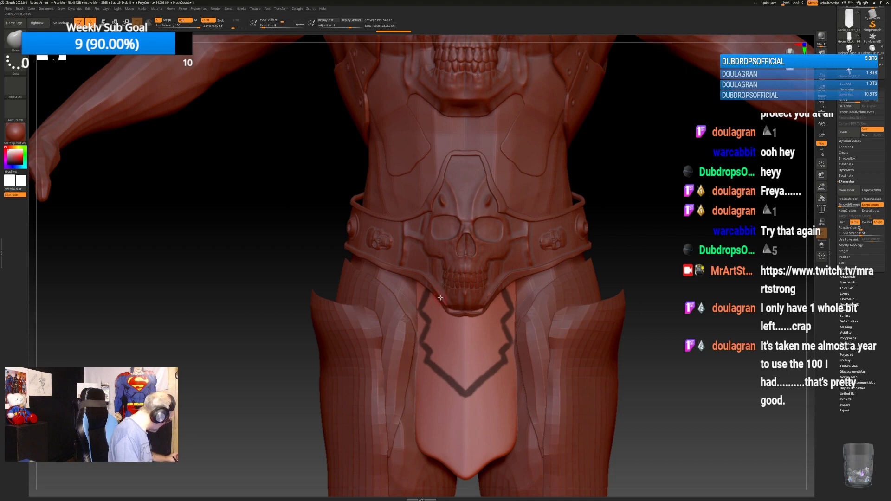
mouse_move(437, 305)
ctrl+mouse_down()
mouse_move(434, 316)
mouse_move(445, 318)
mouse_move(432, 343)
mouse_move(459, 385)
mouse_move(462, 308)
mouse_move(444, 347)
mouse_move(448, 366)
mouse_move(466, 337)
ctrl+mouse_up()
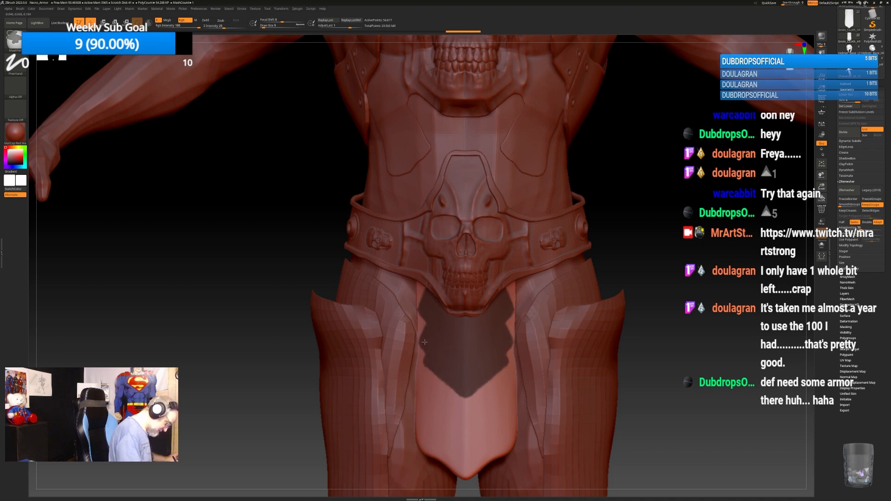
ctrl+click(427, 313)
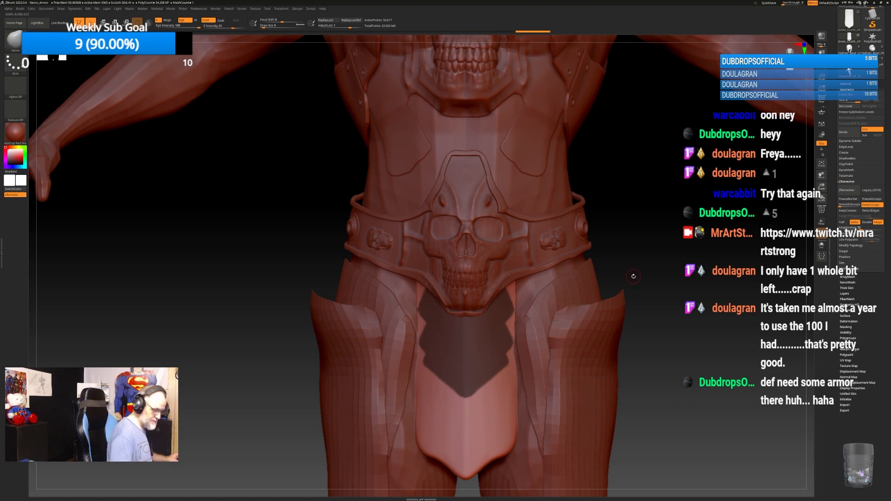
Extract the masked loincloth area as a separate armour panel and show its wireframe.
click(297, 9)
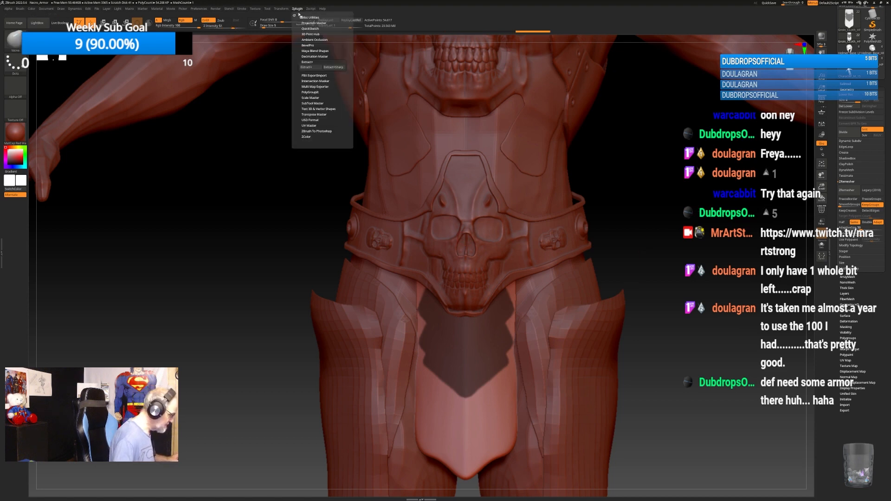
click(334, 68)
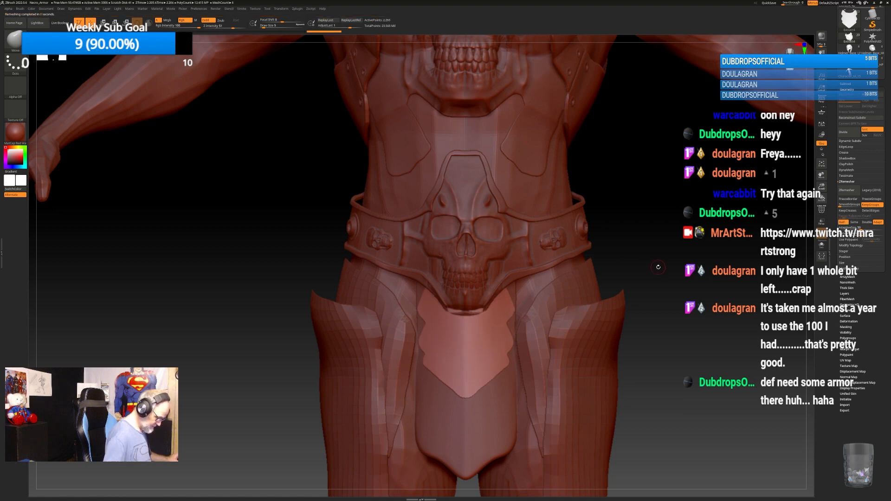
mouse_move(645, 366)
mouse_down()
mouse_move(621, 374)
mouse_move(662, 344)
mouse_up()
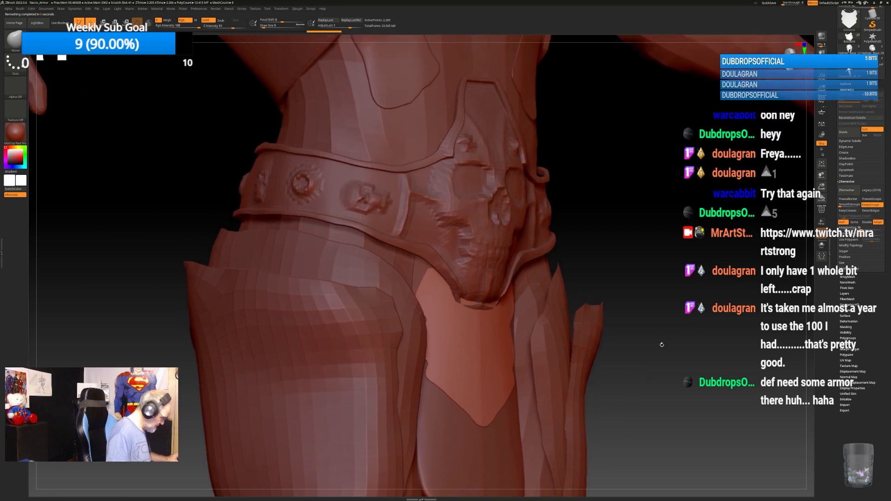
key(shift+f)
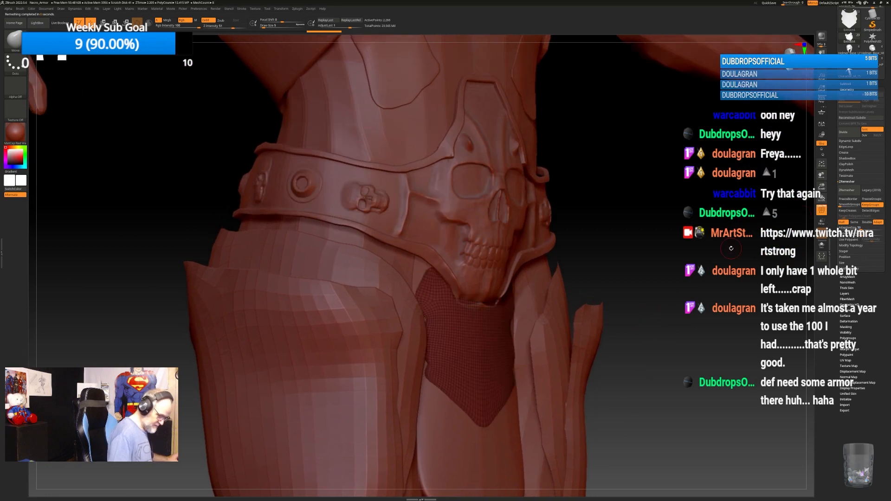
Remesh the extracted panel twice with ZRemesher at half the polygon density.
click(849, 84)
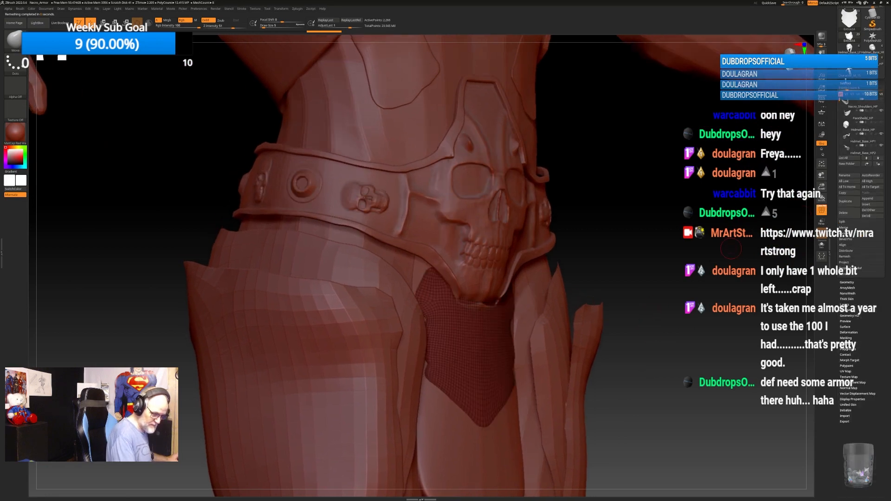
click(847, 83)
click(850, 89)
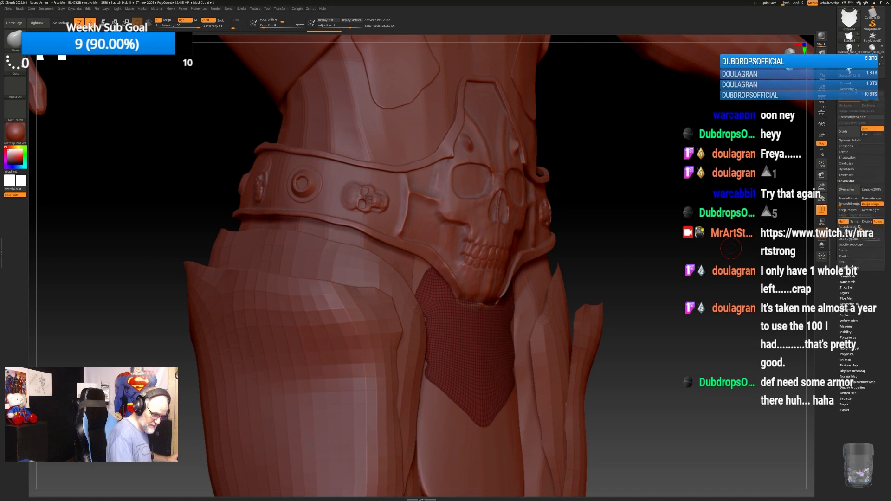
click(848, 189)
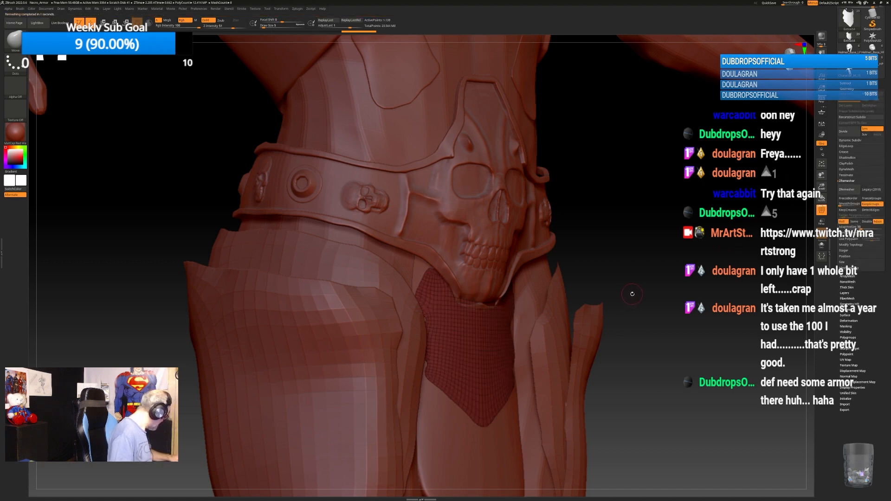
key(b)
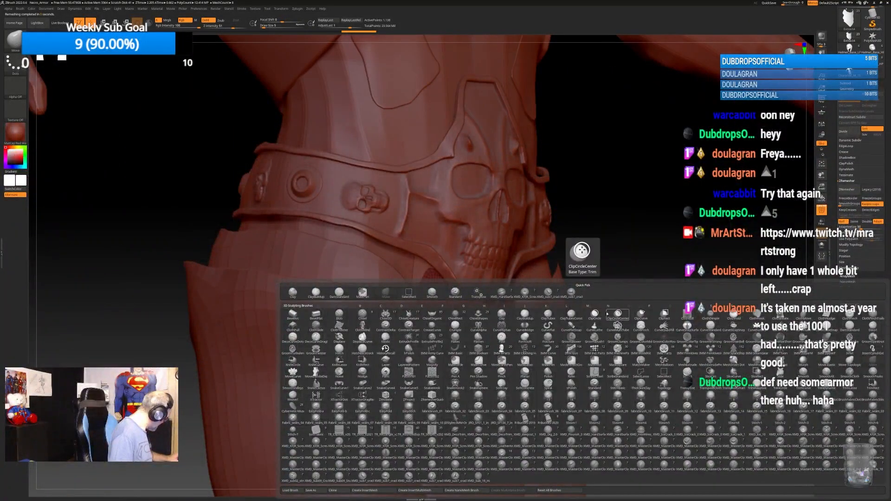
key(z)
key(m)
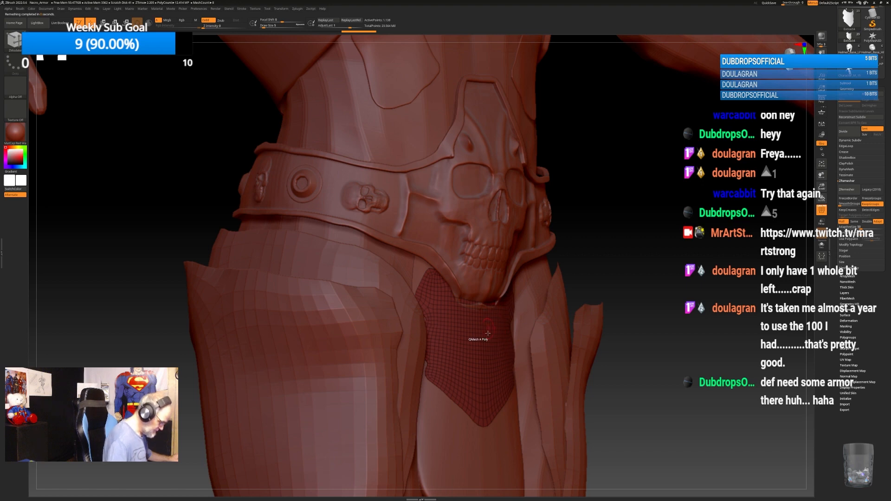
click(849, 189)
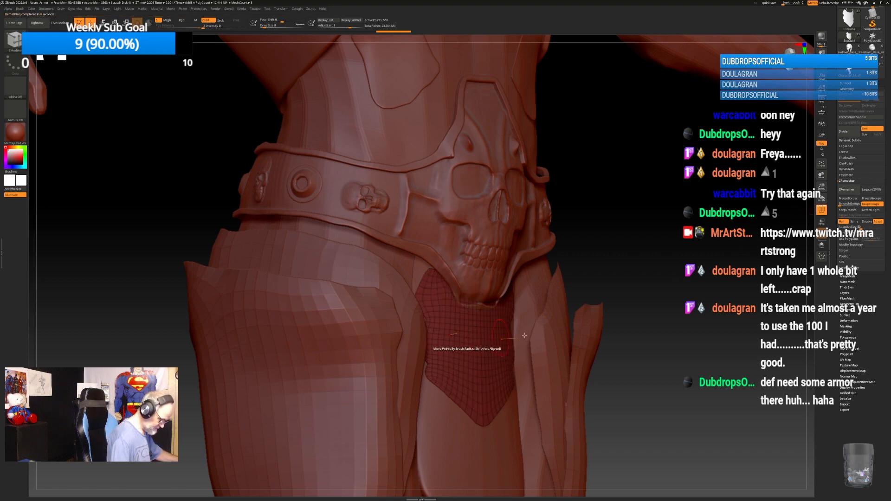
Try to thicken the remeshed panel with the ZModeler QMesh action applied to all polygons.
right_drag(420, 335, 485, 329)
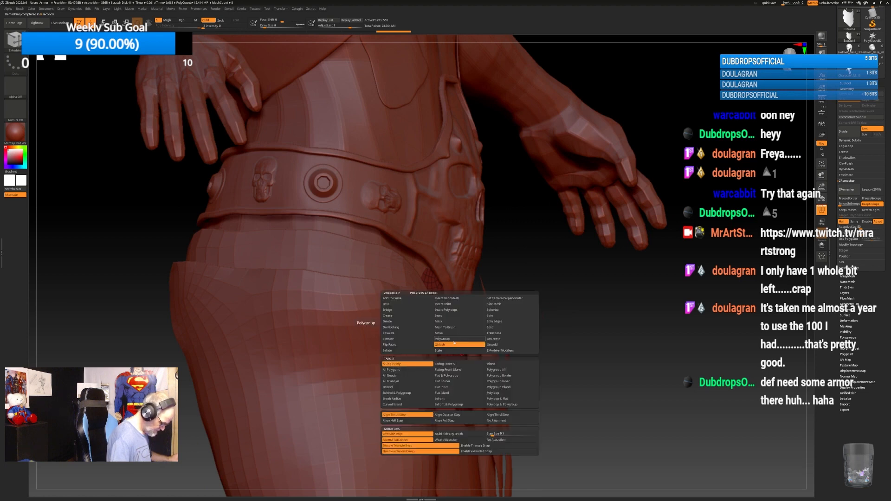
click(392, 370)
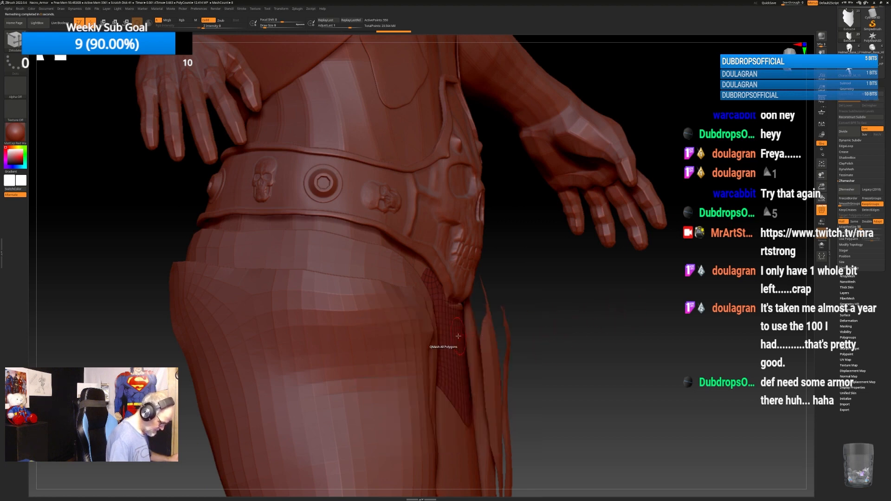
drag(463, 338, 463, 337)
drag(584, 334, 648, 341)
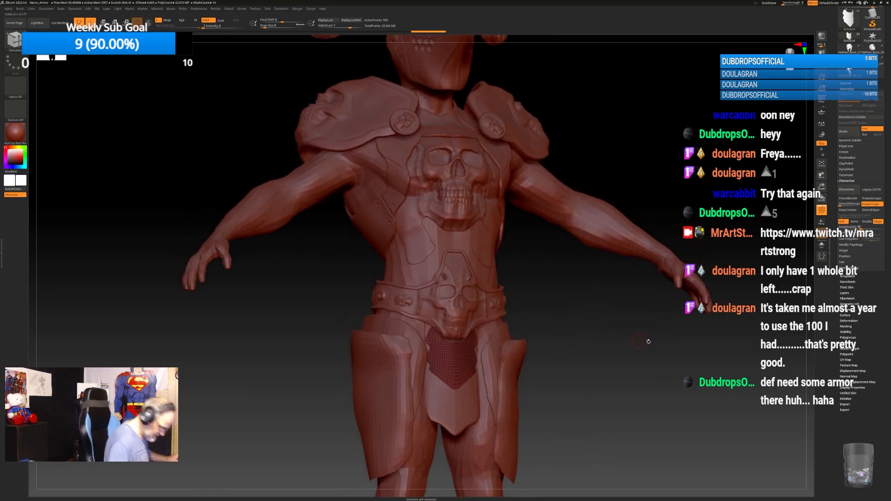
Reshape the scalloped side edges of the groin panel with the Move brush, pulling in the lower notches.
click(845, 83)
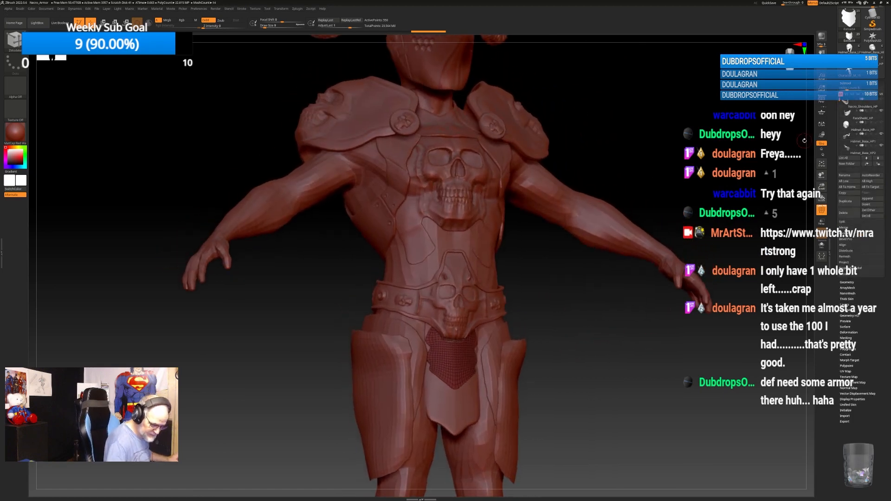
alt+drag(571, 345, 655, 294)
key(b)
key(z)
key(m)
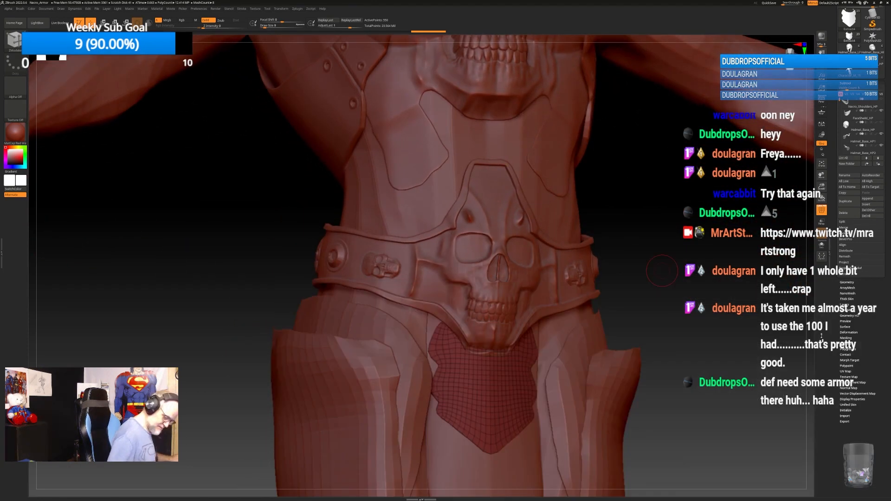
key(b)
key(m)
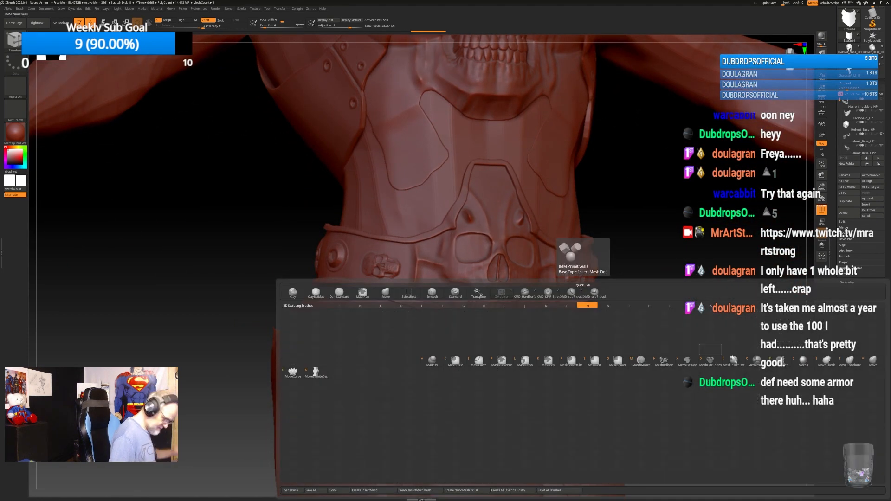
key(v)
drag(669, 303, 652, 299)
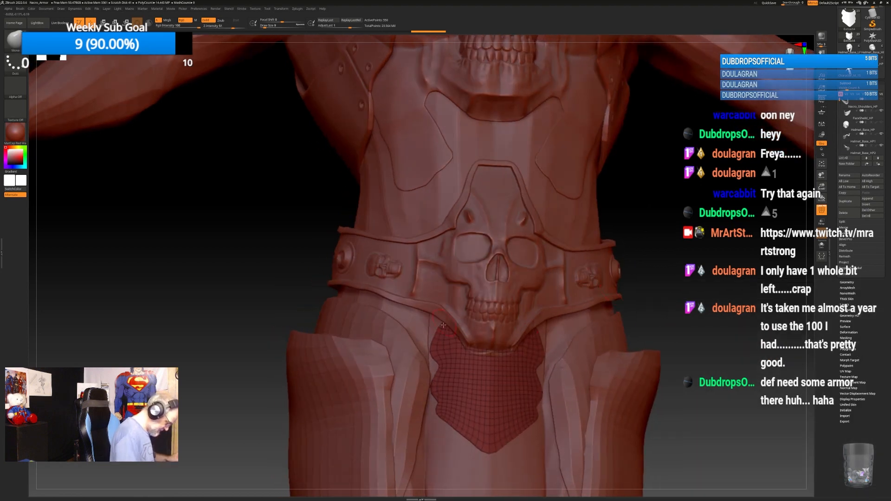
drag(445, 321, 454, 318)
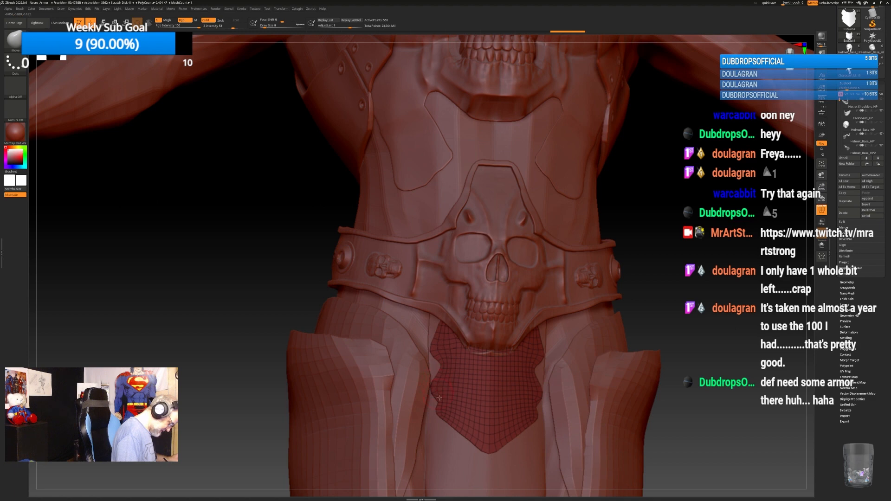
drag(438, 409, 442, 411)
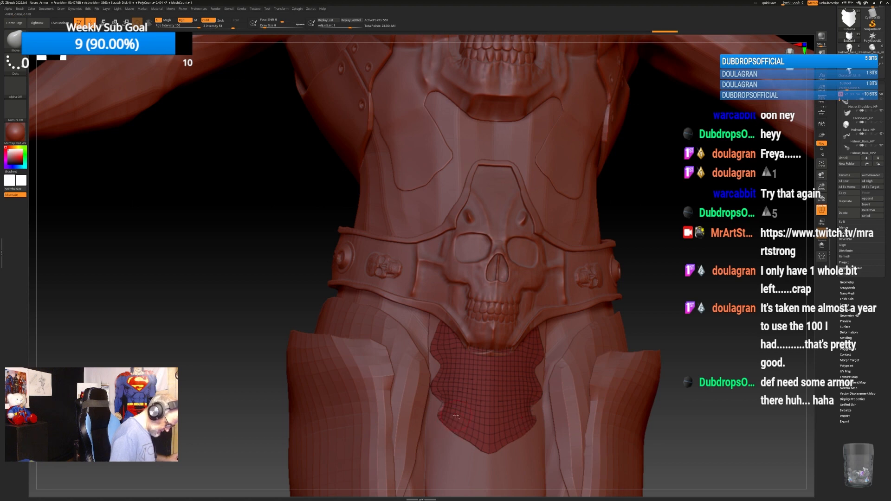
right_drag(456, 415, 413, 420)
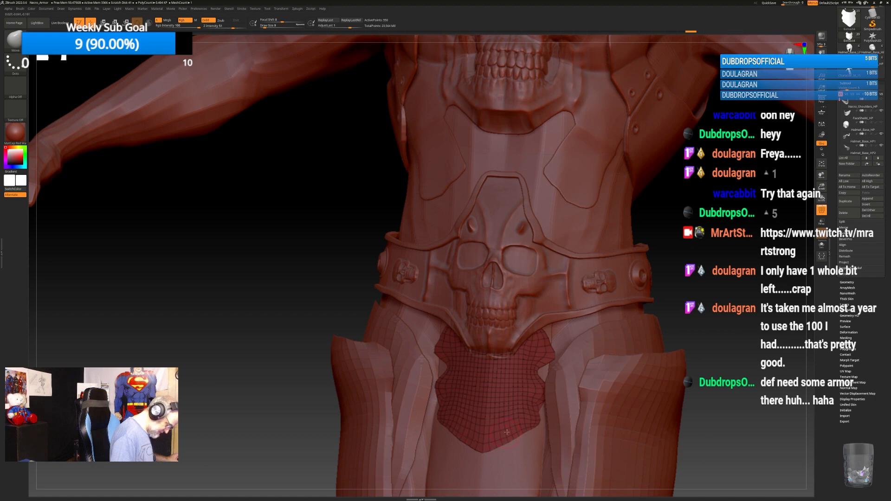
alt+drag(713, 319, 632, 341)
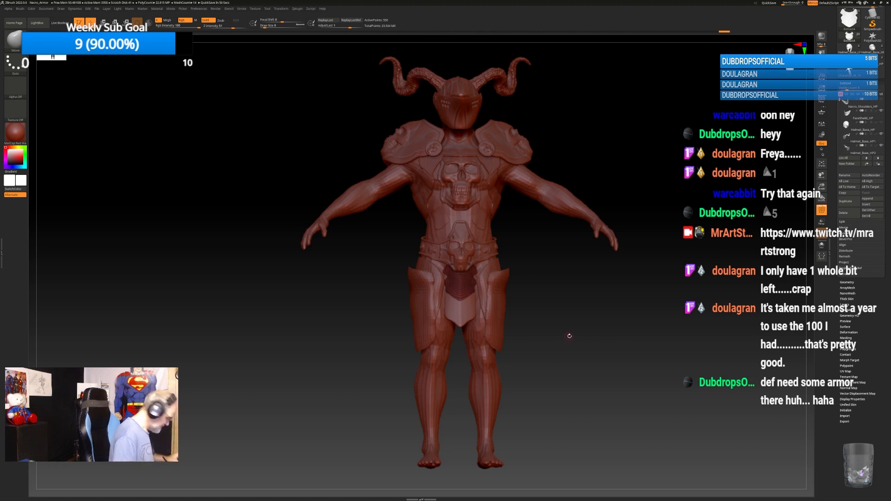
Select the scalloped groin panel subtool and rename it Groin_Armor_LP.
ctrl+right_drag(569, 335, 609, 469)
right_drag(643, 301, 657, 325)
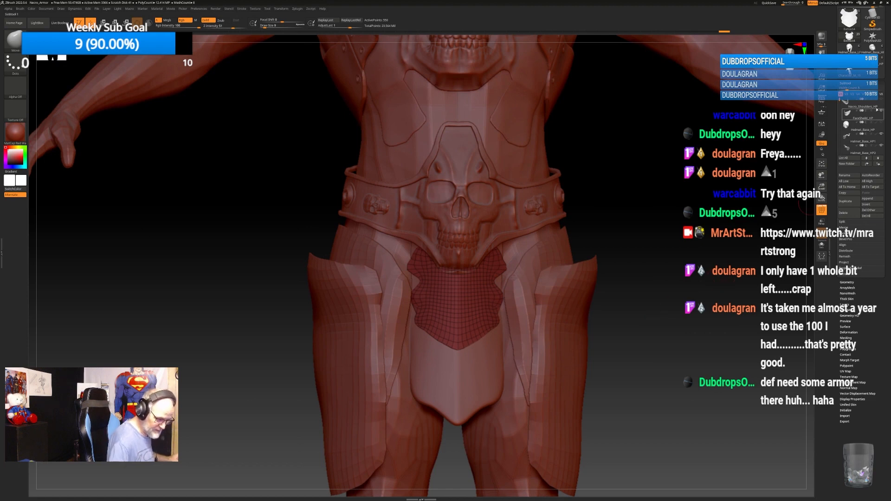
scroll(843, 106, down, 5)
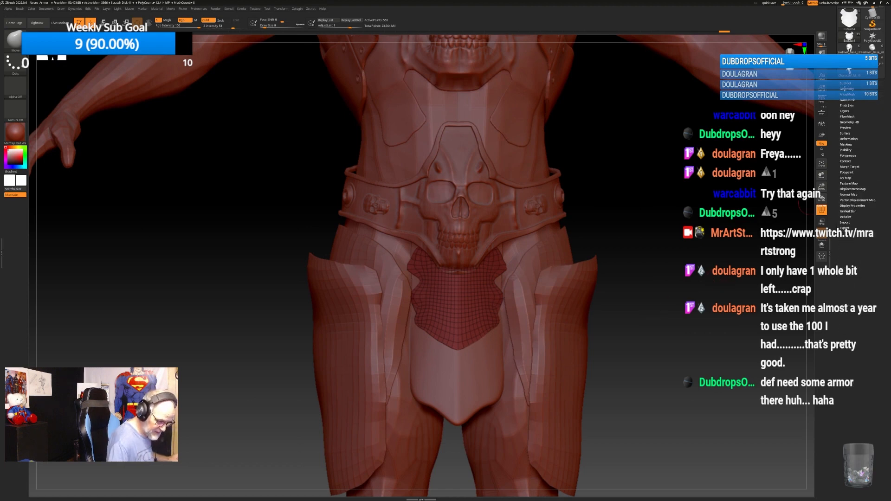
click(845, 84)
scroll(850, 115, up, 3)
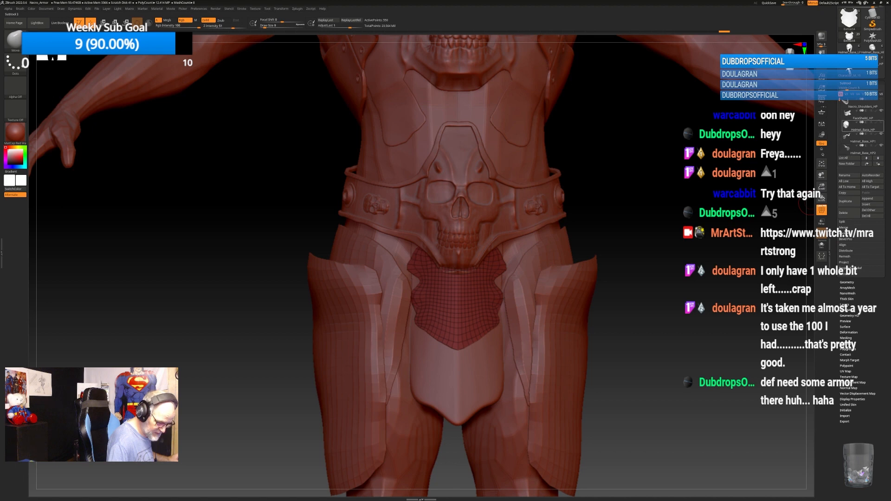
drag(849, 89, 882, 88)
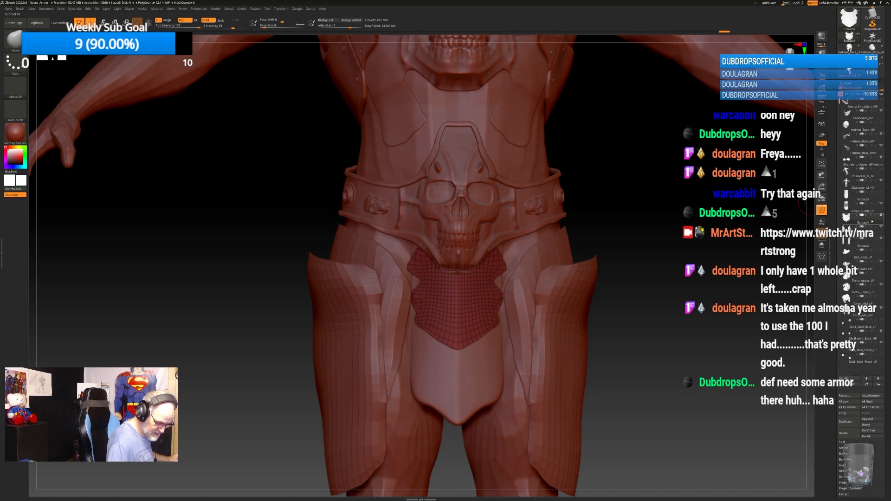
click(864, 212)
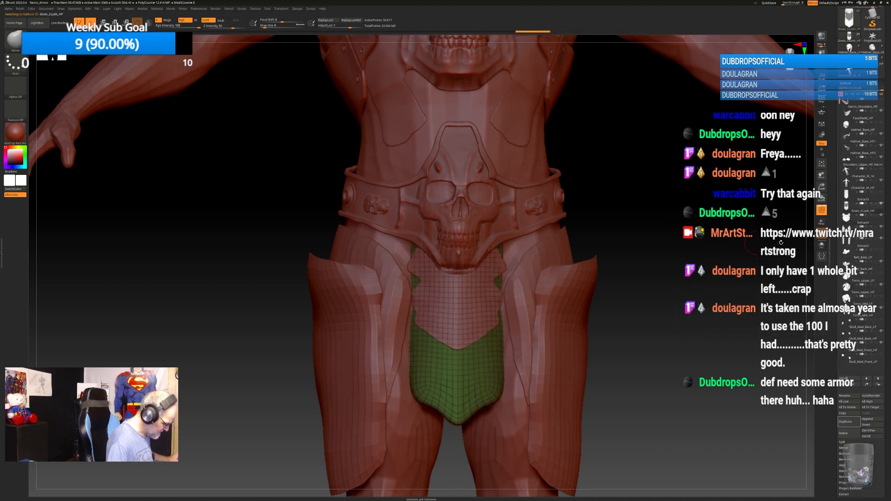
click(846, 222)
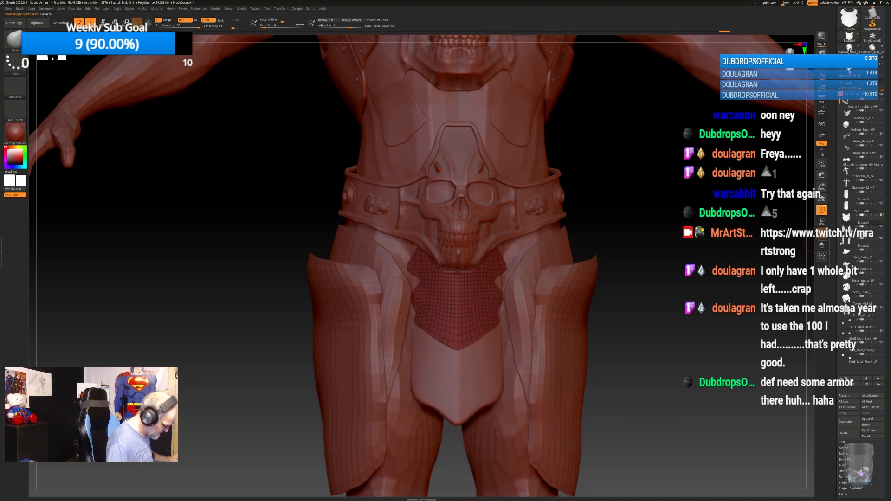
click(849, 396)
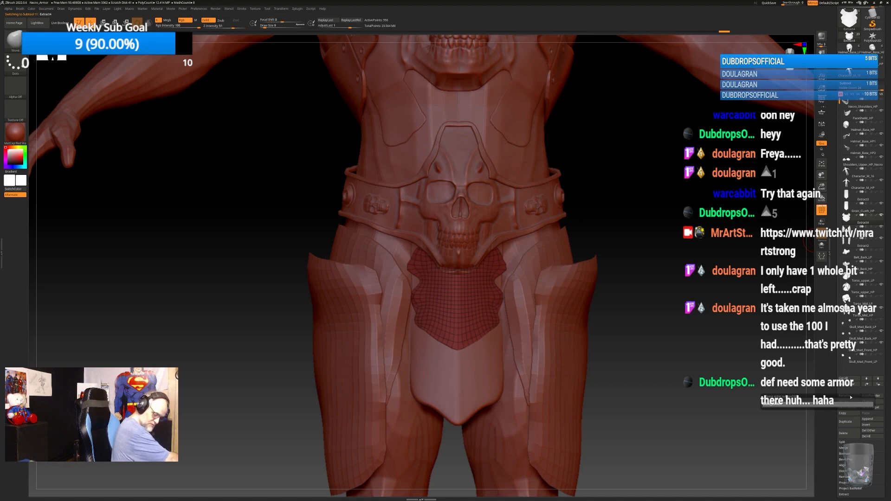
key(shift)
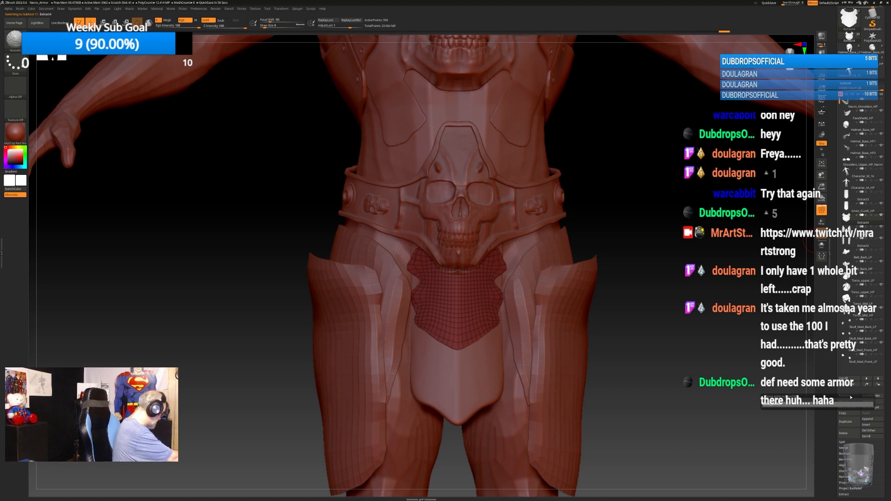
key(Return)
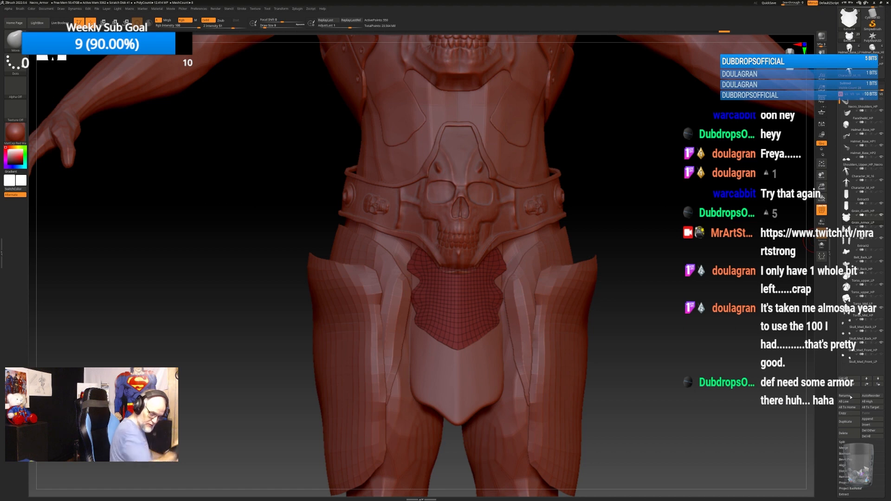
Duplicate the groin armour panel and rename the copy Groin_Armor_HP.
click(845, 422)
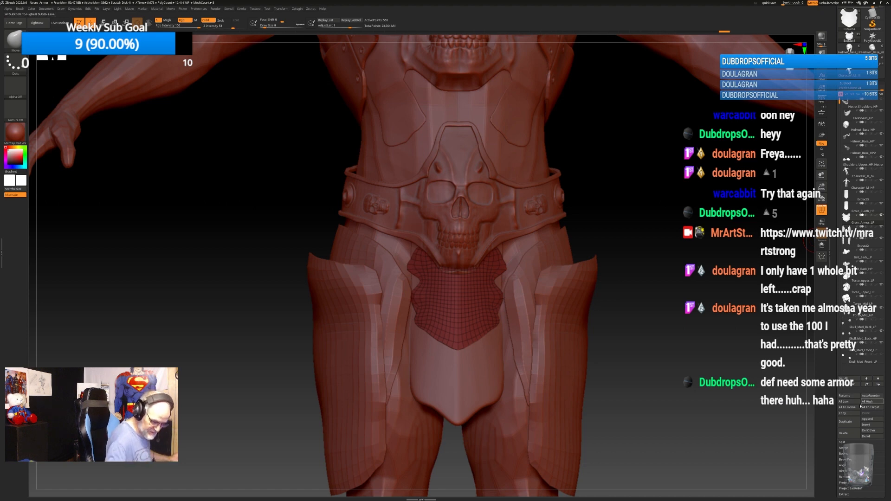
click(845, 396)
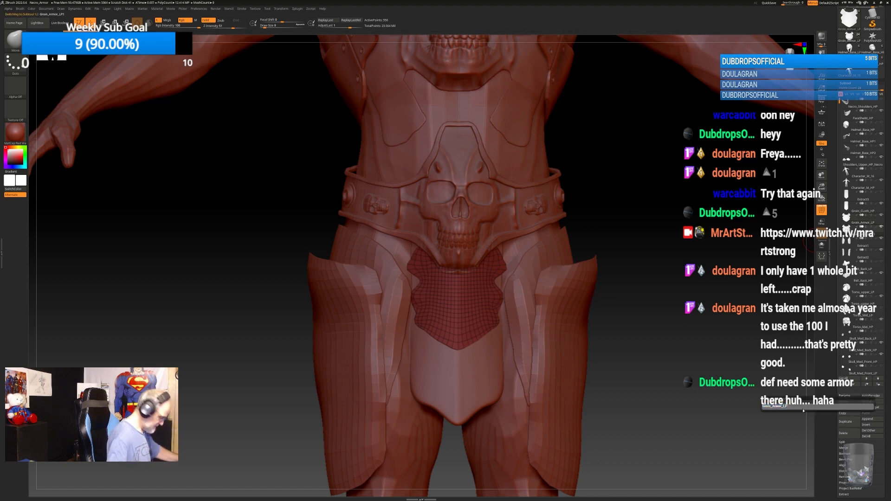
key(BackSpace)
key(BackSpace)
key(BackSpace)
key(shift)
text(H)
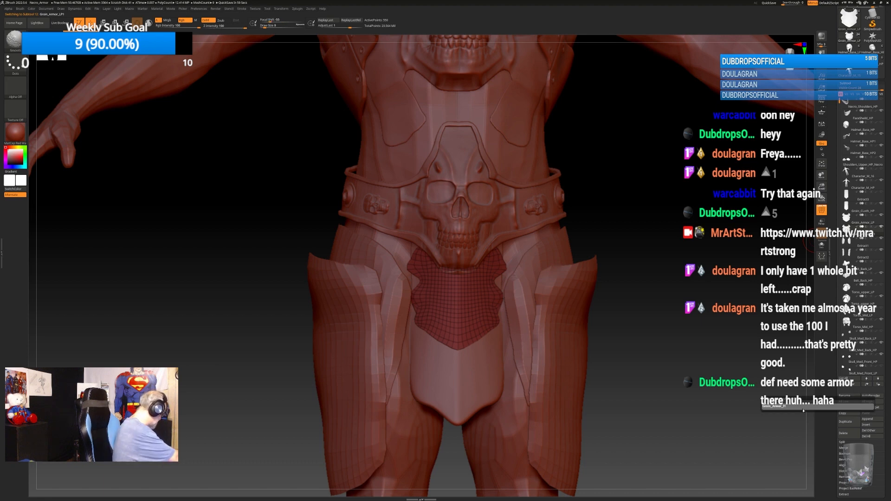
text(P)
key(Return)
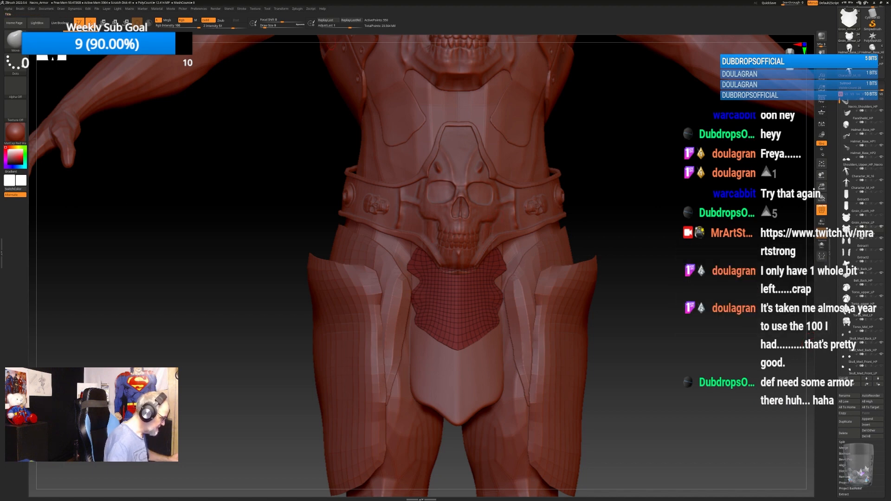
Subdivide the high-poly groin armour panel and hide its wireframe.
click(846, 83)
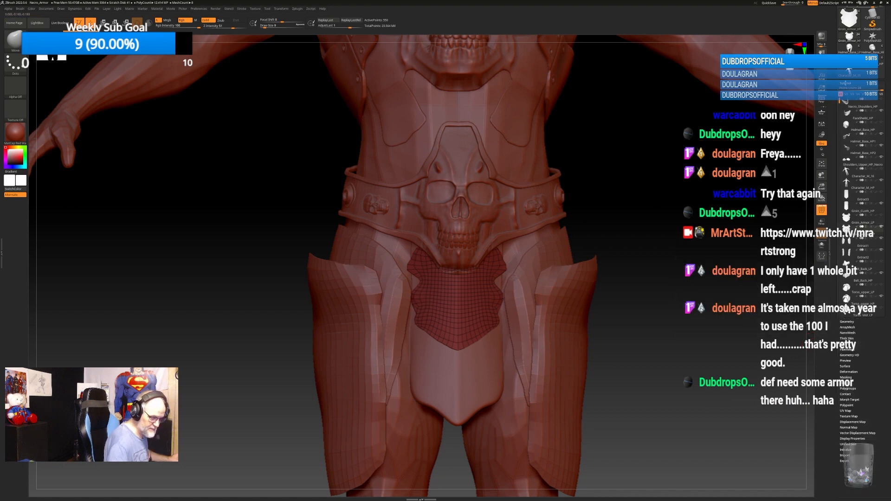
click(848, 89)
click(850, 133)
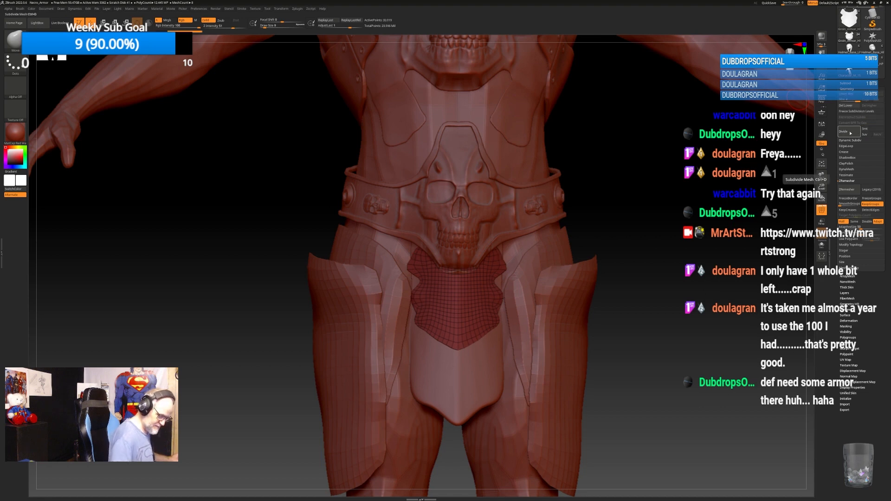
key(shift+f)
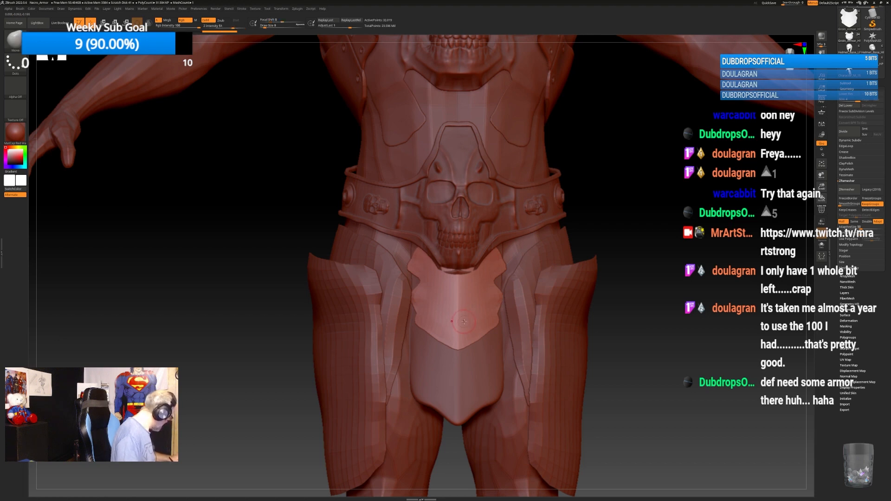
Sharpen a vertical centre ridge down the groin armour panel to its lower point with the Pinch brush.
key(b)
key(p)
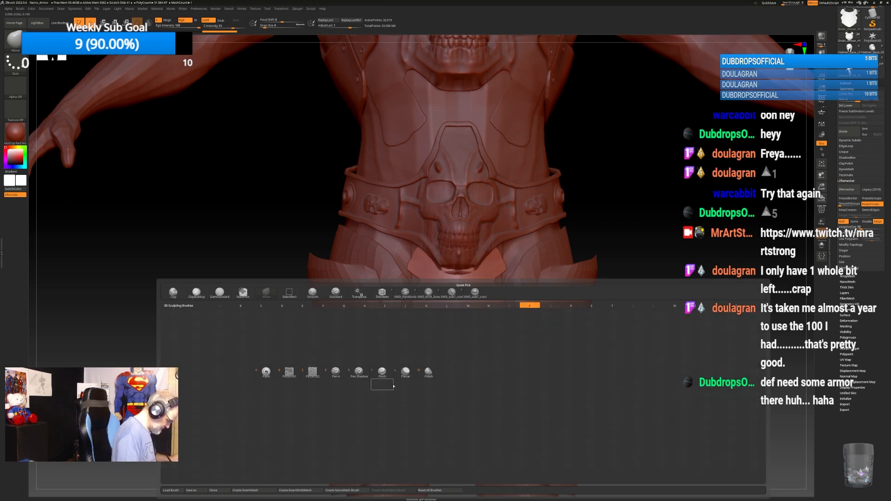
key(i)
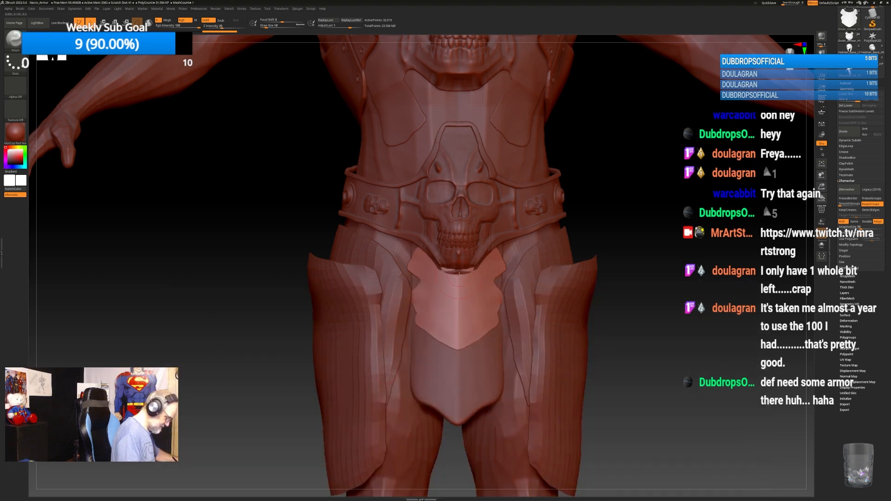
drag(458, 273, 457, 356)
drag(621, 238, 624, 245)
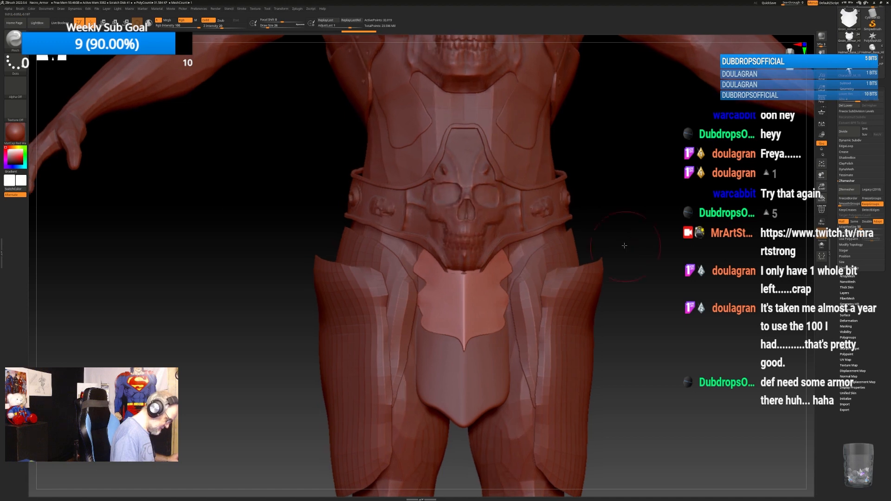
drag(444, 271, 464, 271)
drag(432, 313, 436, 313)
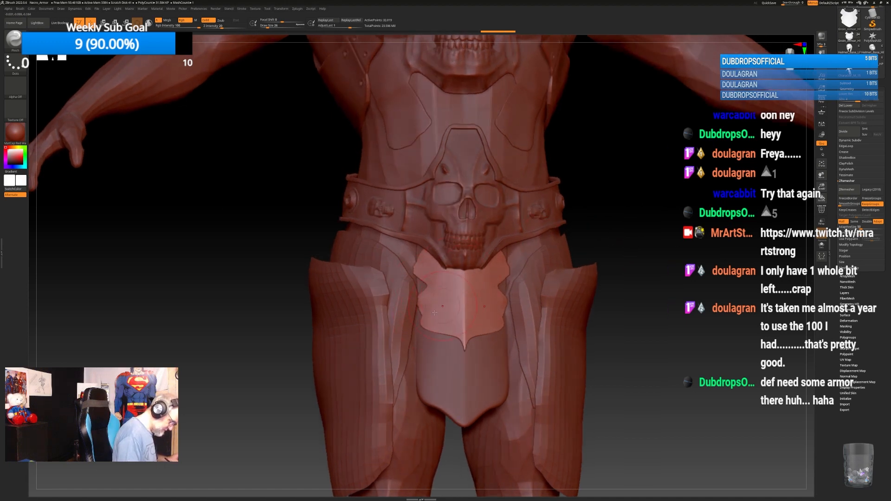
Pull the groin panel's centre ridge into profile from the side with the Move brush.
mouse_move(625, 282)
mouse_down()
mouse_move(658, 273)
mouse_move(630, 279)
mouse_up()
key(b)
key(m)
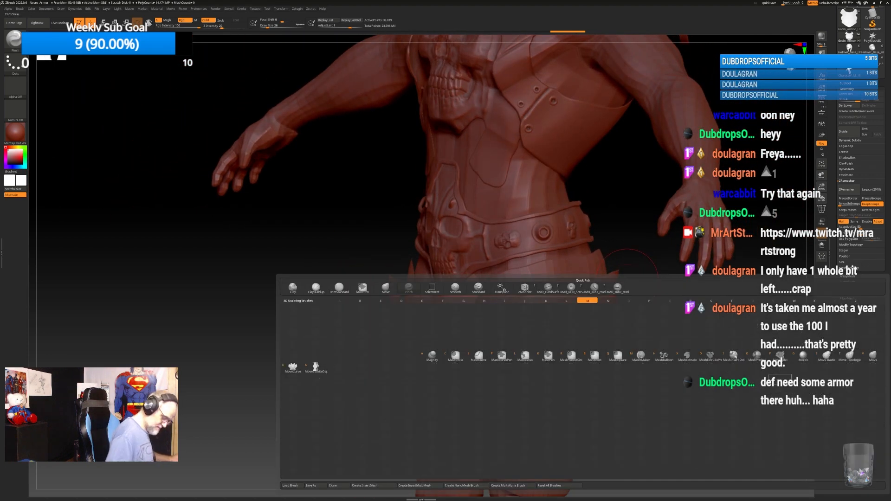
key(v)
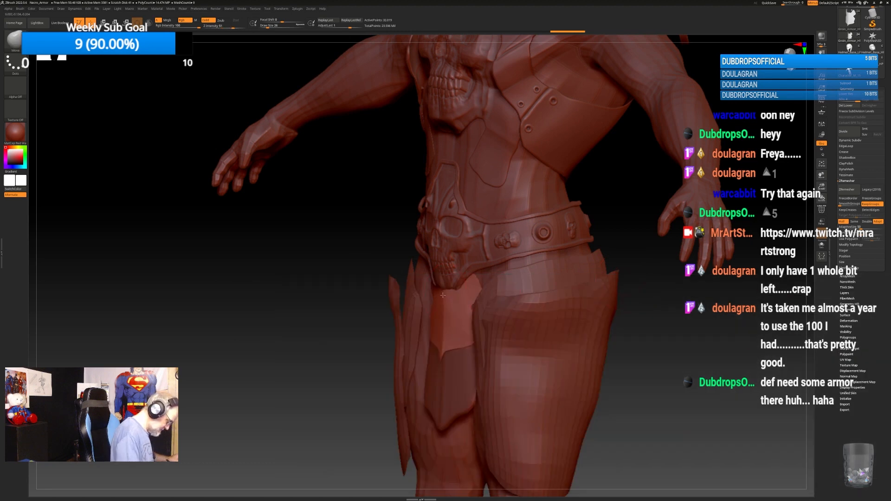
drag(443, 295, 445, 296)
drag(706, 303, 661, 304)
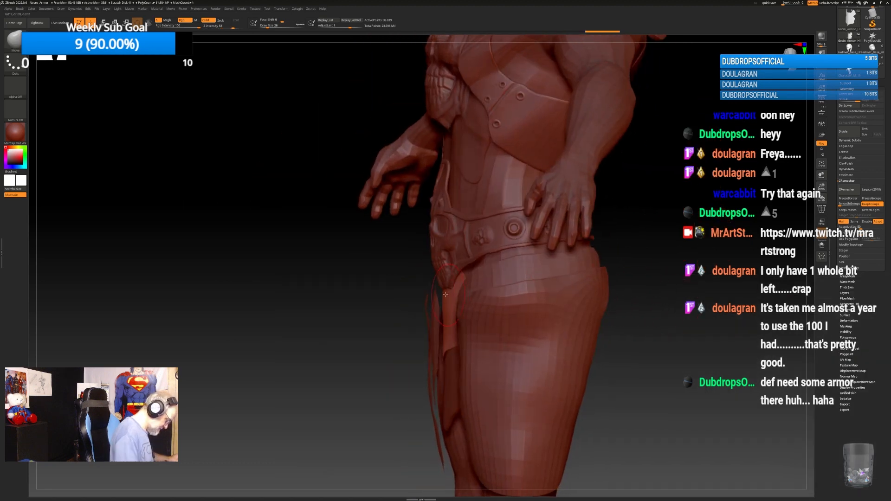
drag(442, 294, 443, 346)
mouse_move(622, 260)
mouse_down()
mouse_move(667, 250)
mouse_move(619, 281)
mouse_move(509, 295)
mouse_move(495, 320)
mouse_move(498, 341)
mouse_up()
mouse_move(652, 303)
alt+mouse_down()
mouse_move(647, 323)
mouse_move(640, 315)
mouse_move(655, 313)
mouse_move(637, 320)
mouse_move(666, 280)
mouse_move(684, 297)
alt+mouse_up()
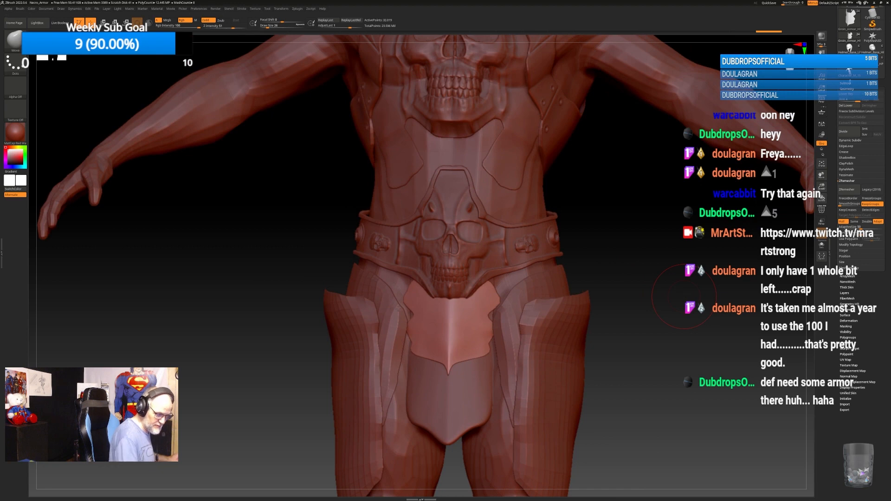
Select the Belt_Back_HP subtool and pull the belt skull's chin down and forward over the groin panel with the Move brush.
click(853, 83)
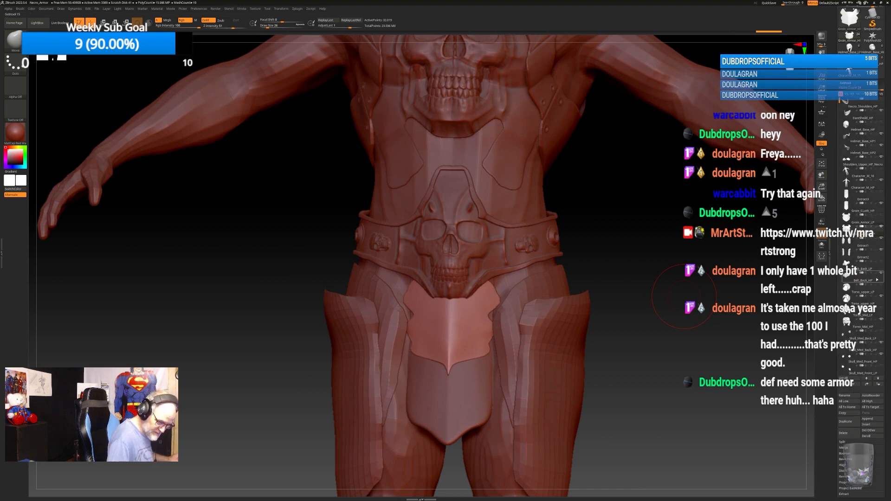
click(861, 278)
drag(650, 297, 570, 293)
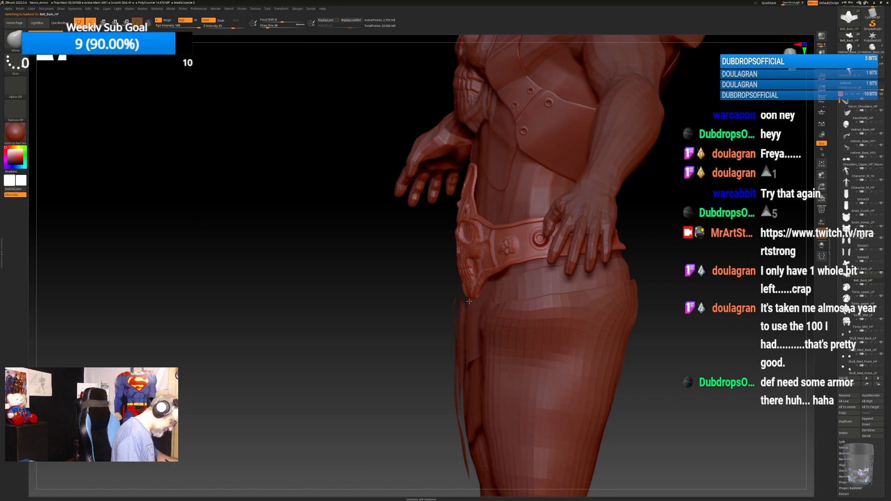
drag(469, 302, 467, 307)
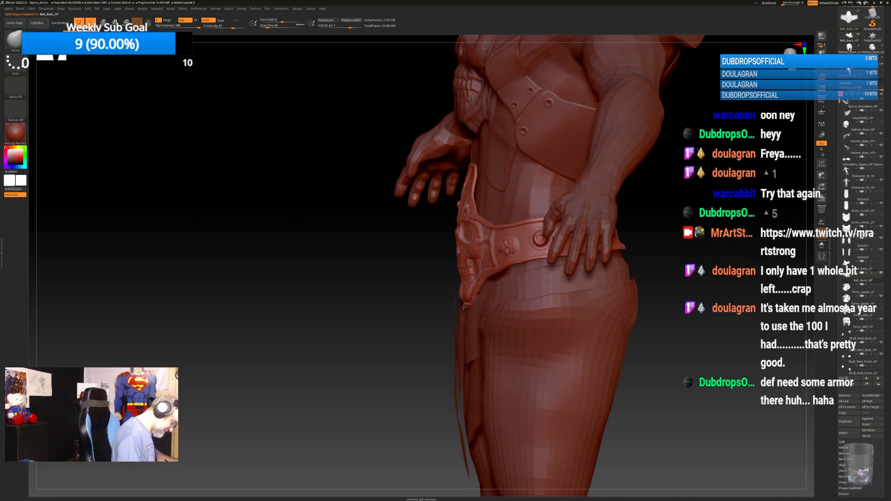
drag(464, 310, 460, 281)
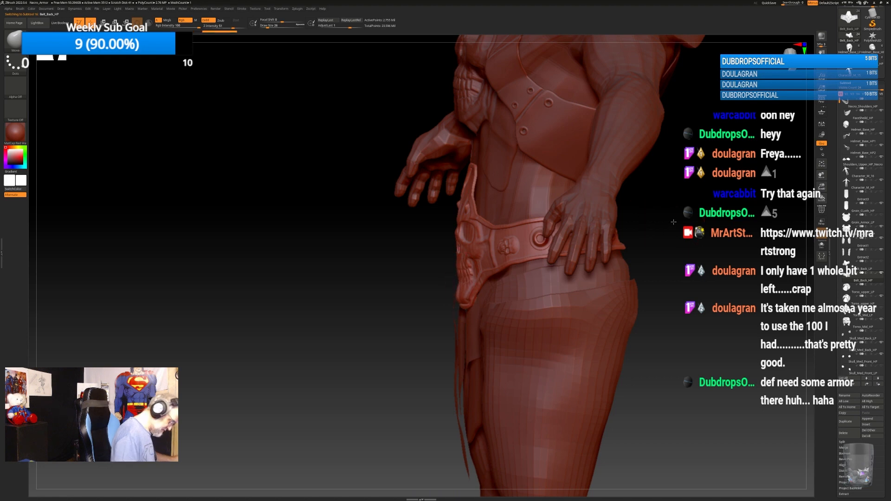
drag(630, 230, 617, 276)
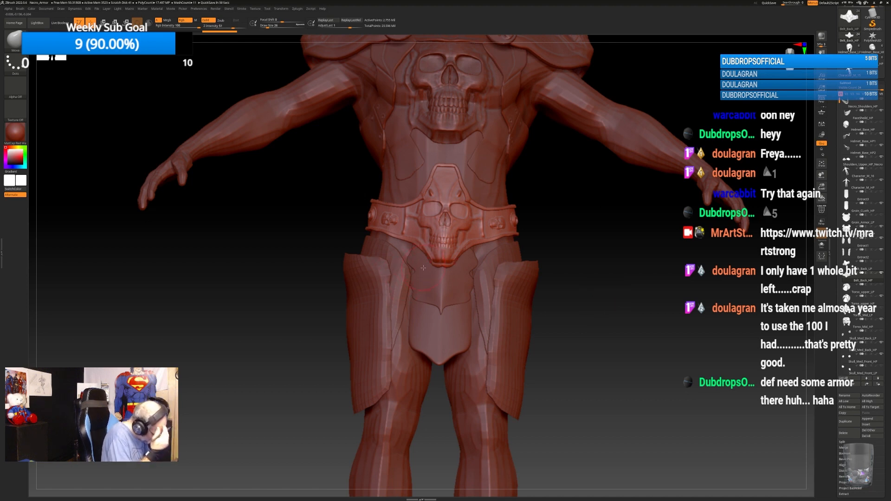
drag(594, 305, 435, 321)
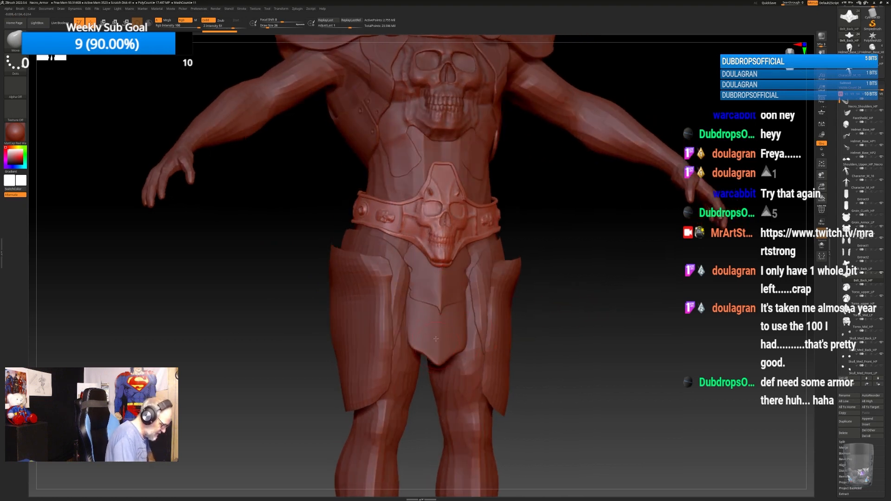
mouse_move(586, 266)
mouse_down()
mouse_move(554, 262)
mouse_move(574, 275)
mouse_up()
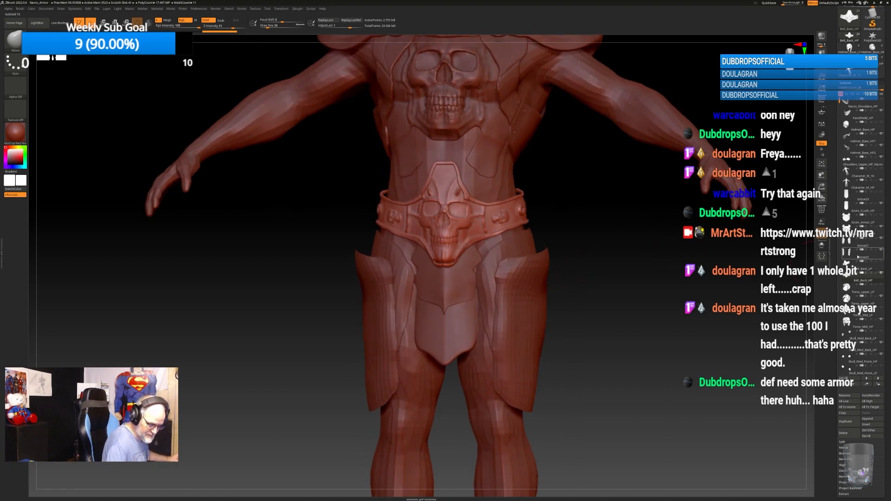
Select the inner upper thigh pieces and rename their subtool Thigh_Armor_Upper_LP.
click(852, 244)
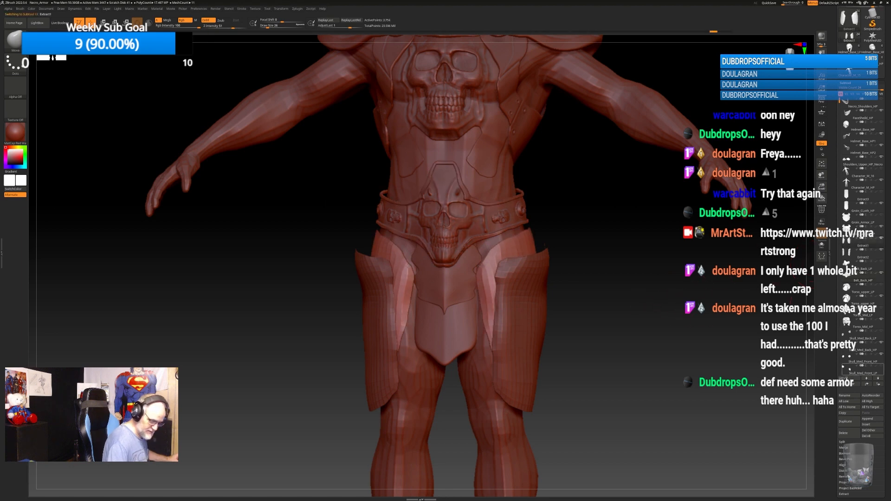
click(848, 396)
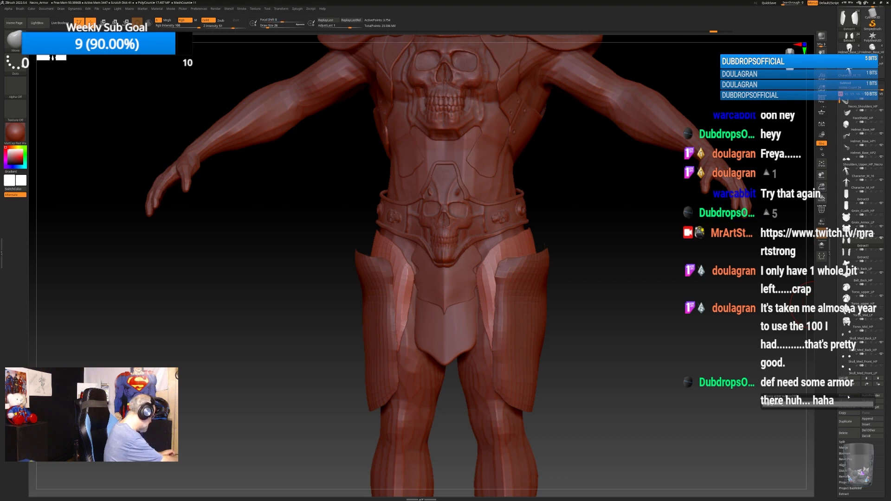
key(shift)
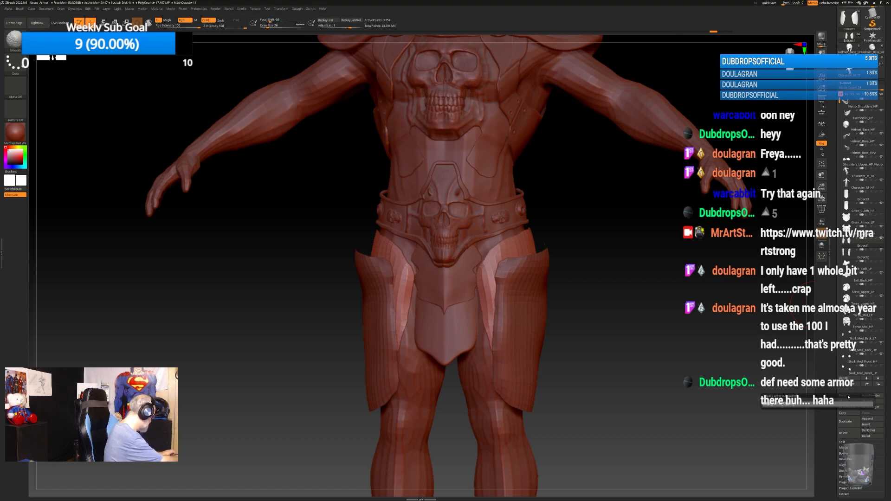
key(Return)
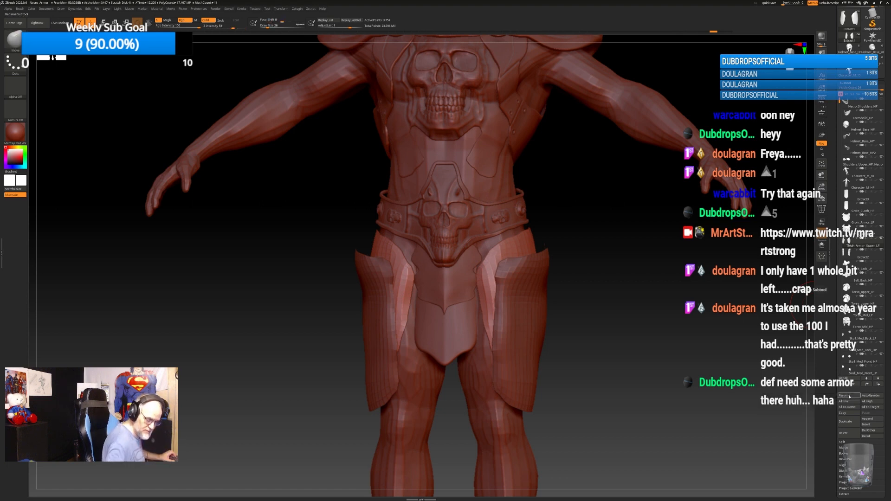
Select the outer thigh plates and rename their subtool Thigh_Armor_Lower_LP.
click(865, 255)
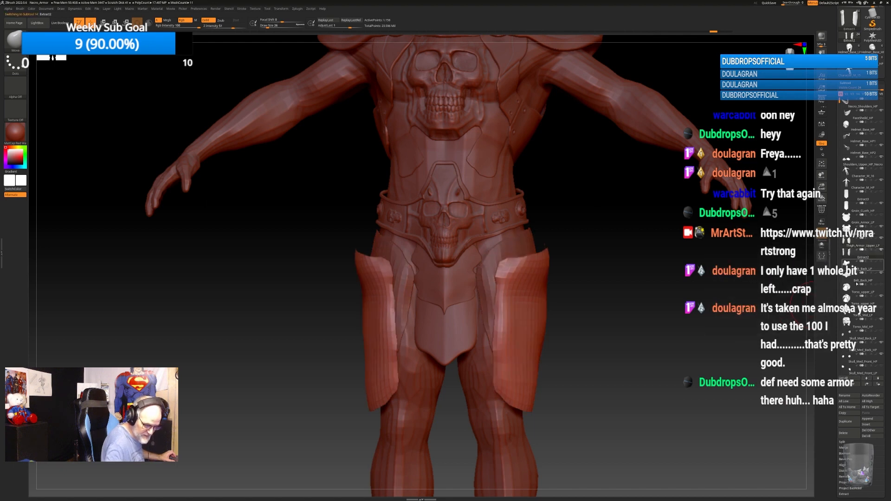
click(844, 397)
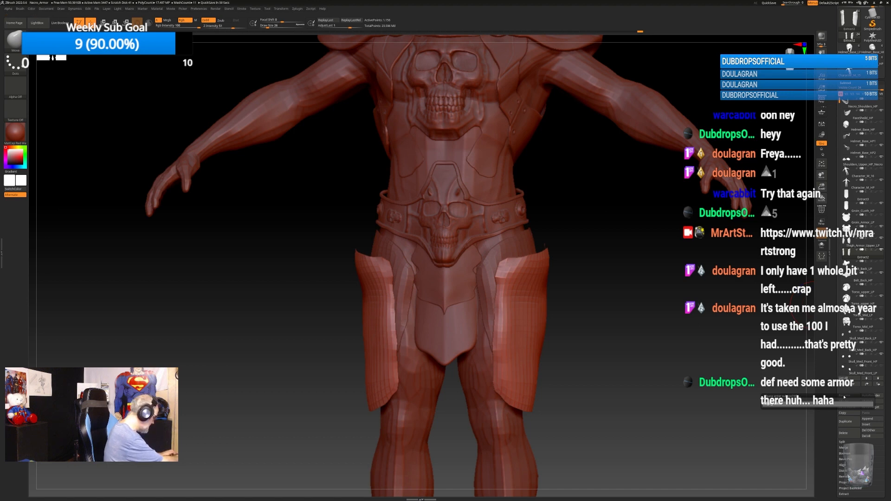
key(shift)
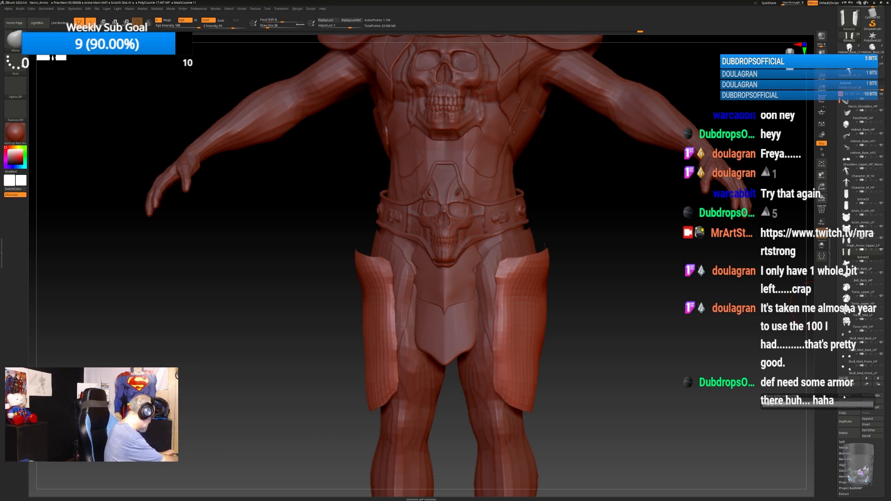
key(shift)
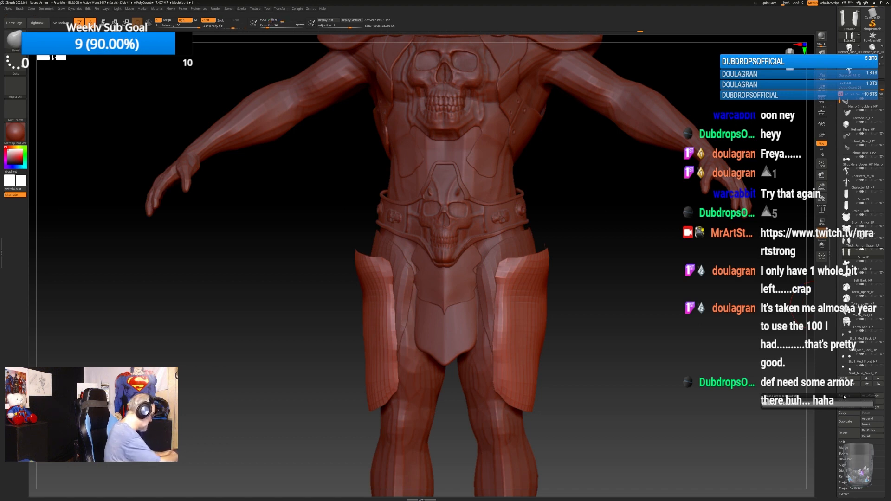
key(Return)
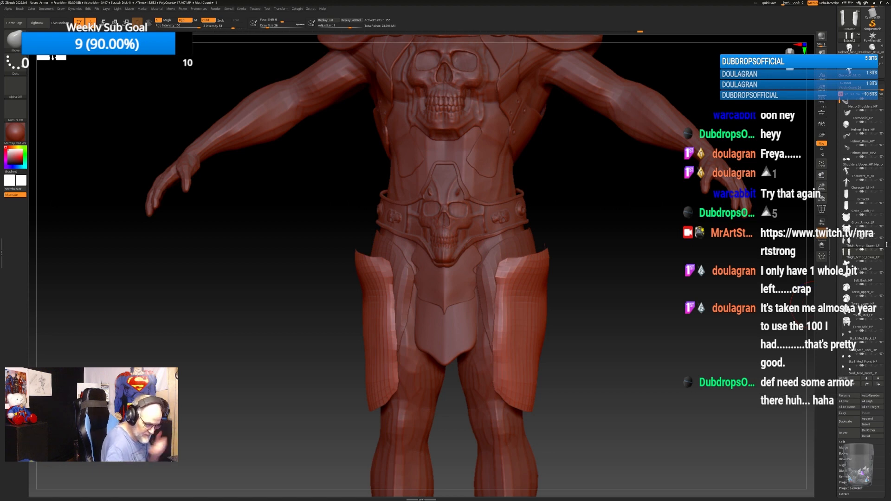
Delete the slitted Extract3 groin cloth subtool and name the remaining smooth cloth Groin_Cloth_HP.
click(857, 199)
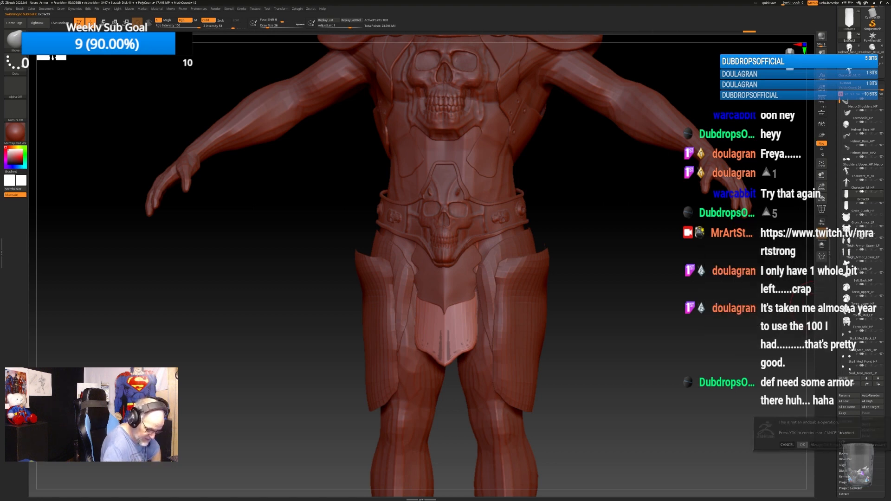
click(843, 433)
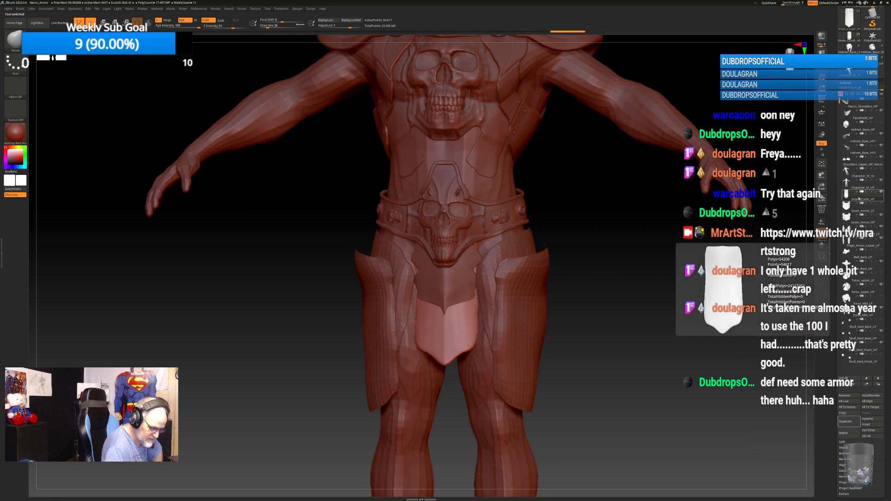
click(845, 395)
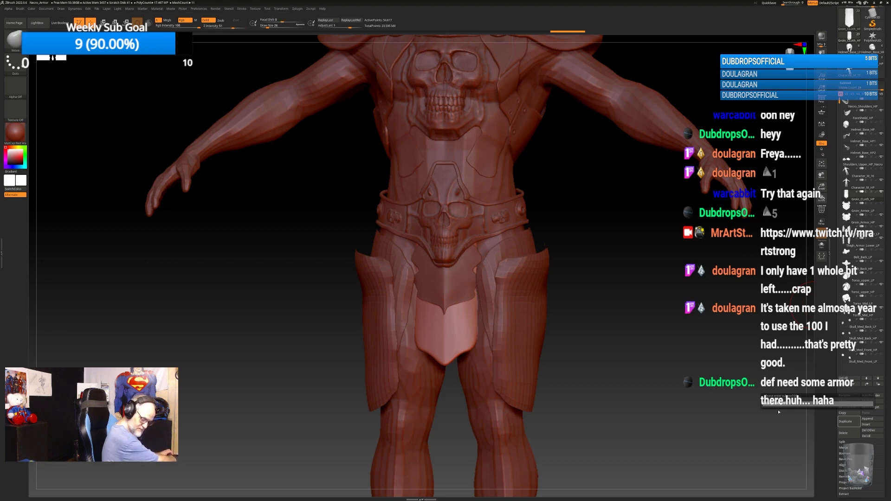
key(Return)
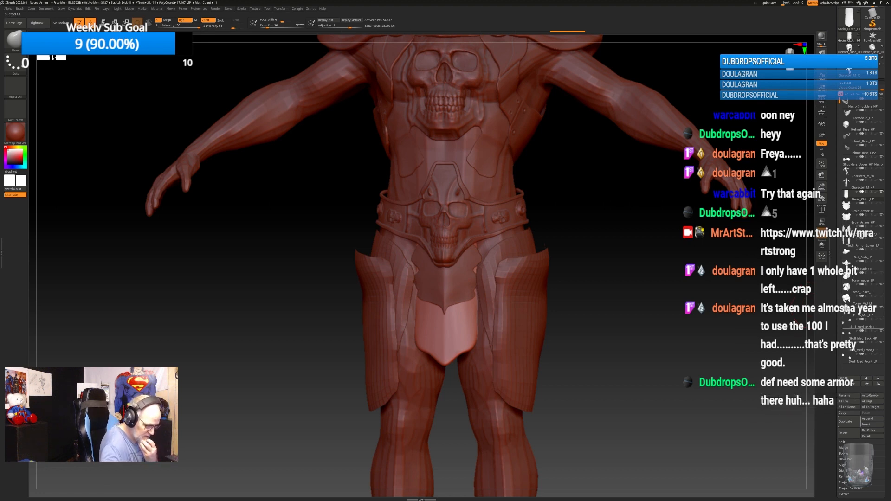
Duplicate the Groin_Cloth_HP subtool and rename the copy Groin_Cloth_LP.
click(846, 421)
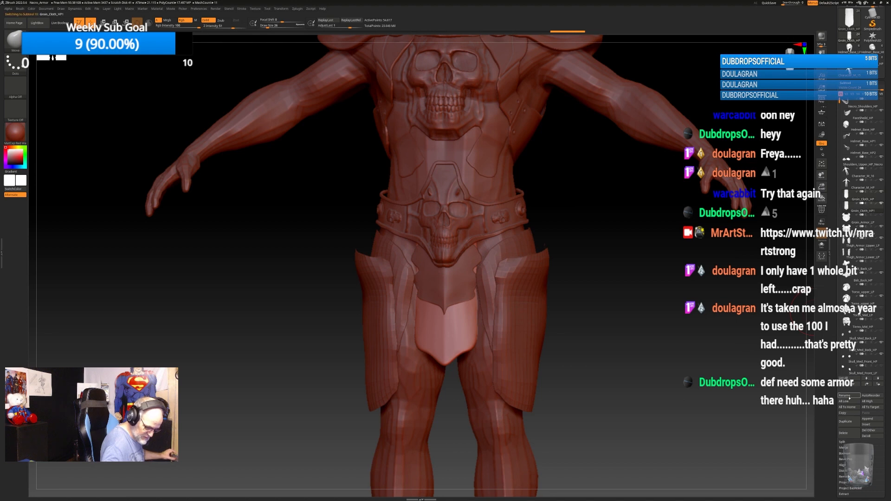
click(849, 397)
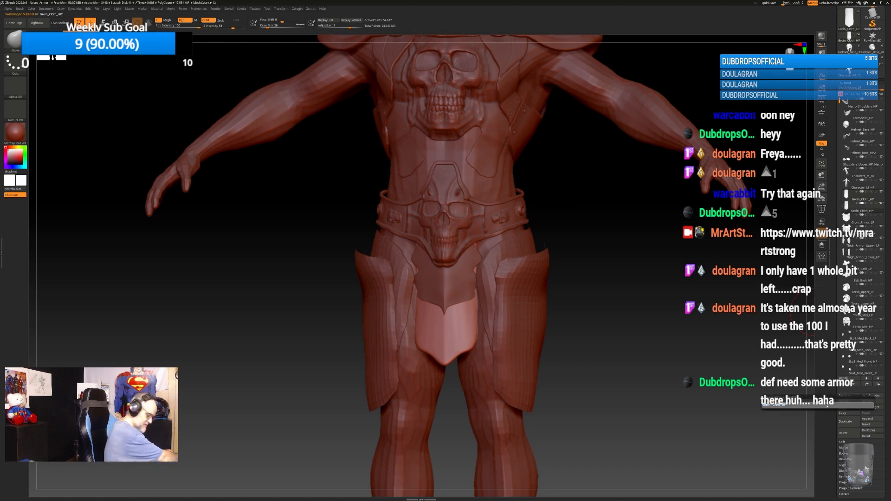
text(Groin_Cloth_LP)
key(Return)
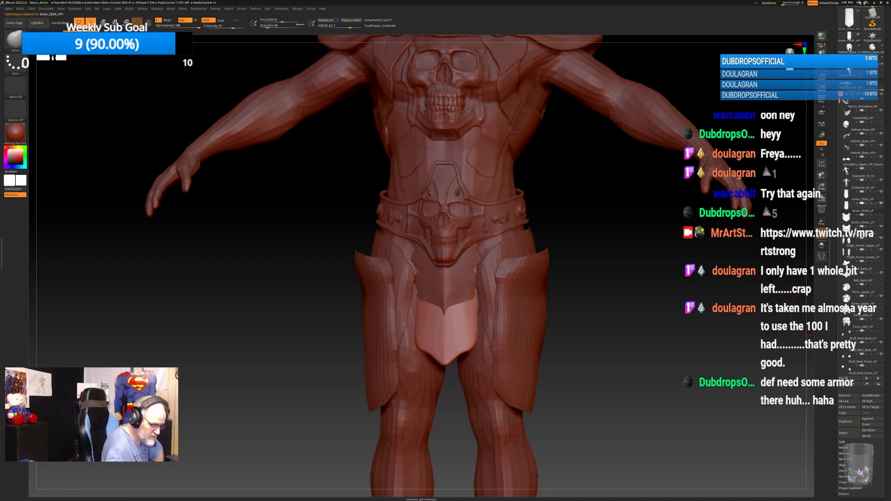
Open the geometry and ZRemesher settings for the Groin_Cloth_LP subtool.
click(846, 83)
click(847, 88)
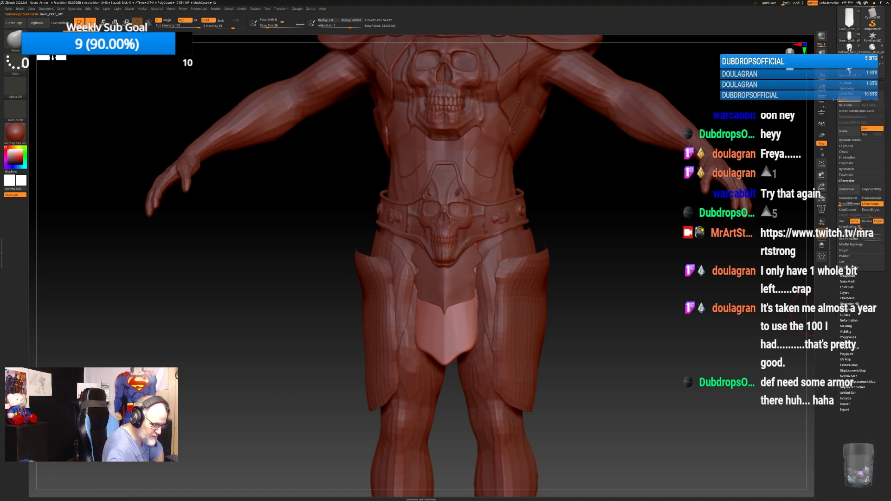
Delete the existing Groin_Armor_LP subtool from the subtool list.
click(846, 83)
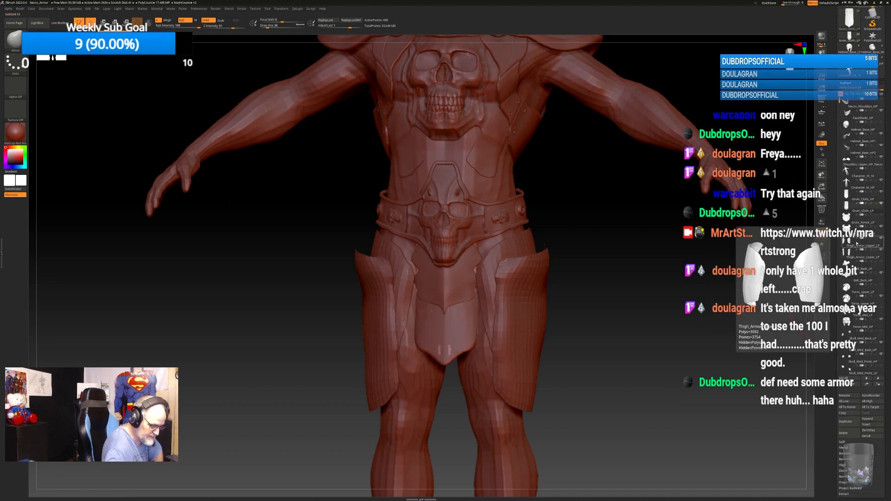
click(847, 217)
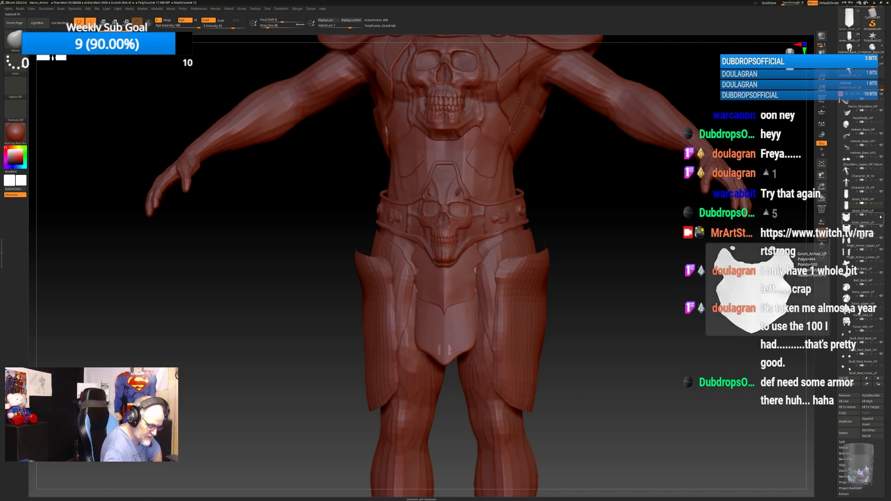
click(878, 223)
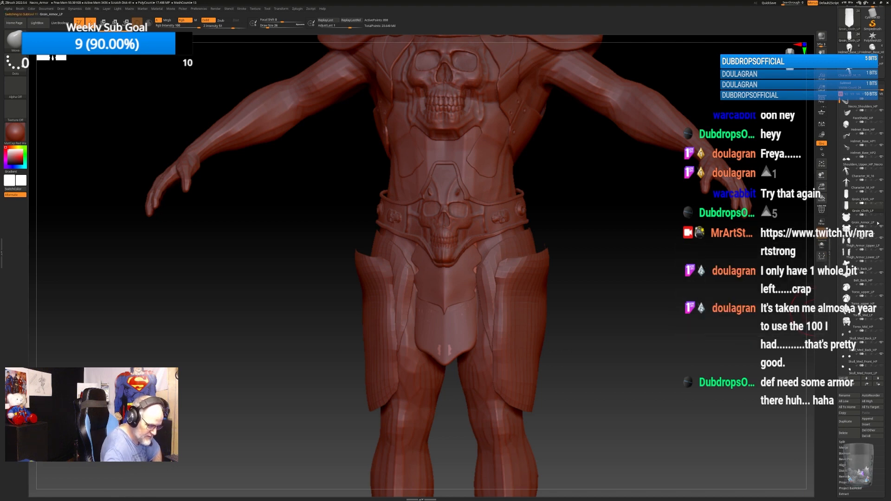
mouse_move(881, 216)
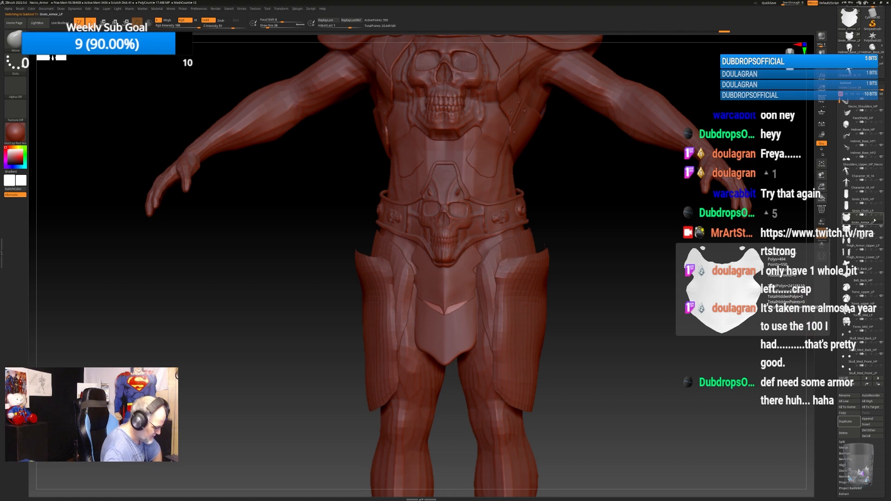
click(844, 433)
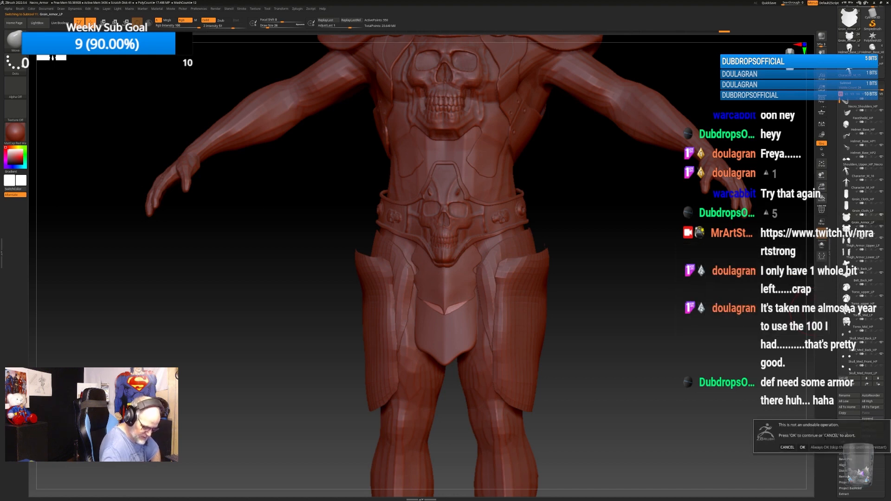
click(803, 447)
Duplicate the Groin_Armor_HP subtool and rename the copy Groin_Armor_LP.
mouse_move(866, 246)
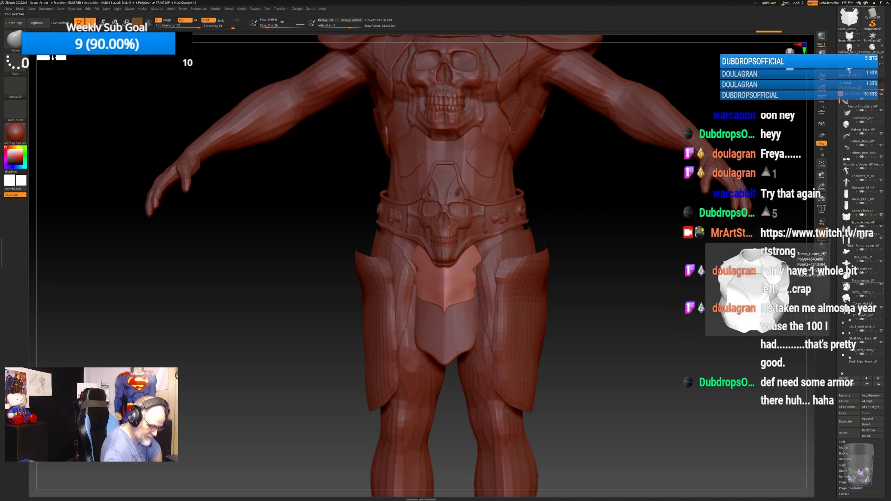
click(846, 424)
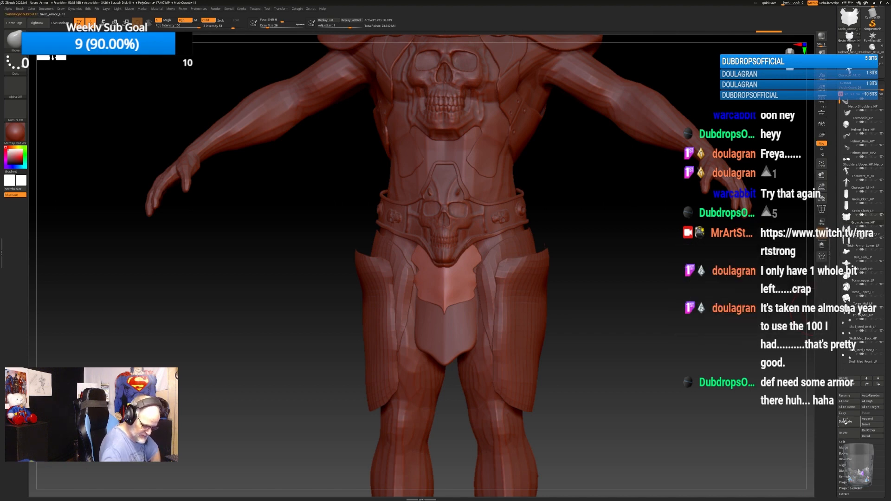
click(843, 397)
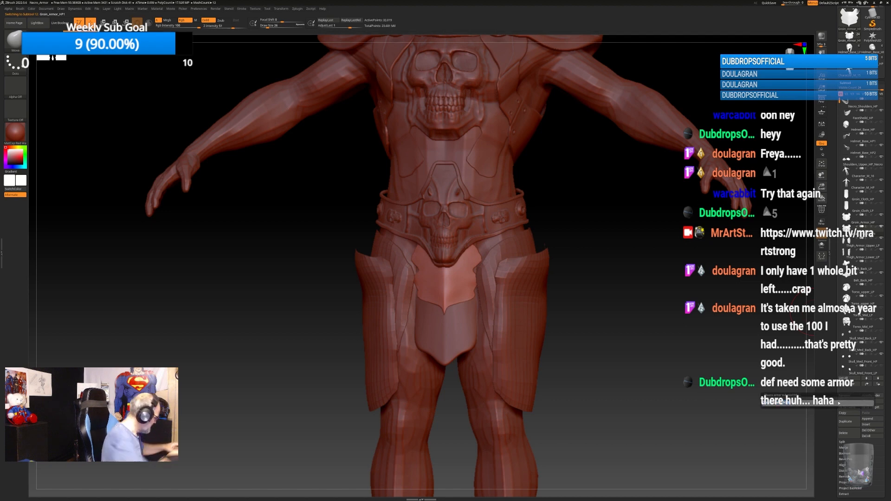
key(shift)
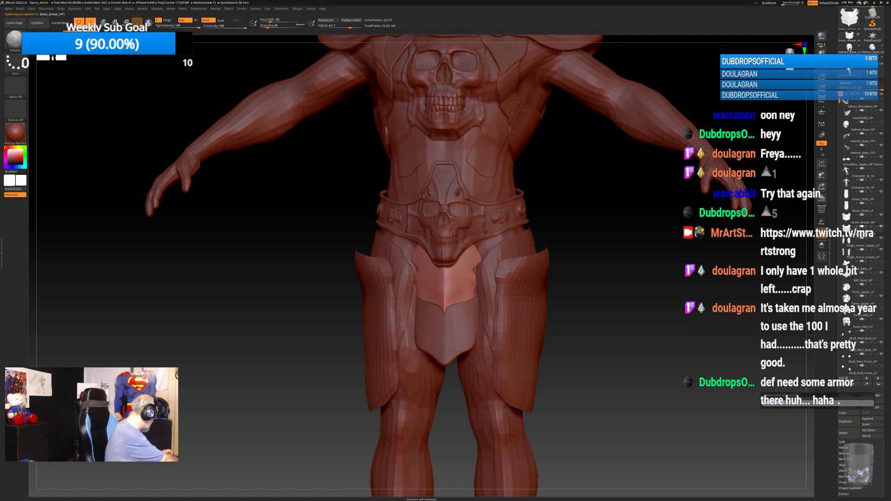
key(Return)
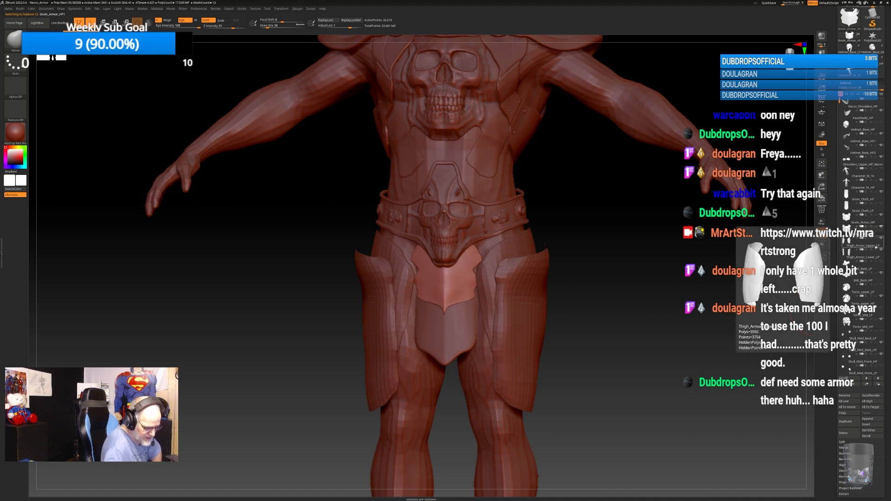
drag(877, 232, 880, 221)
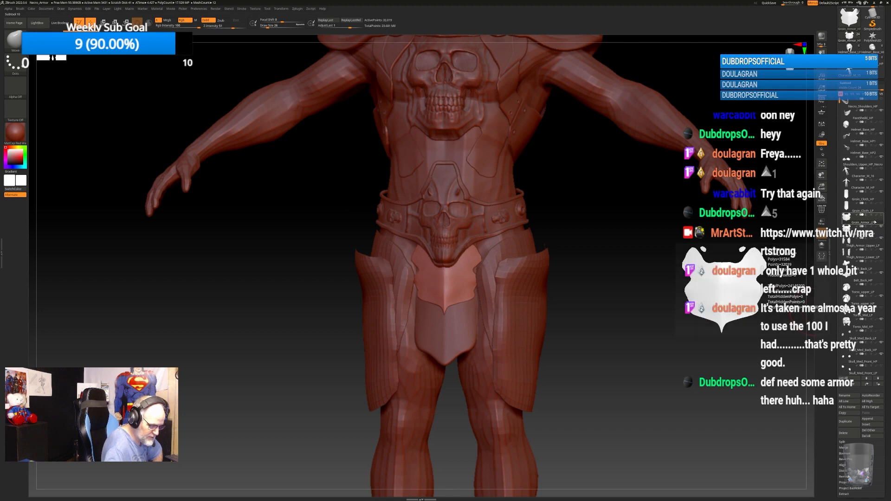
Drop Groin_Armor_LP to its lowest subdivision level, and select the Groin_Armor_HP subtool.
click(846, 84)
click(847, 88)
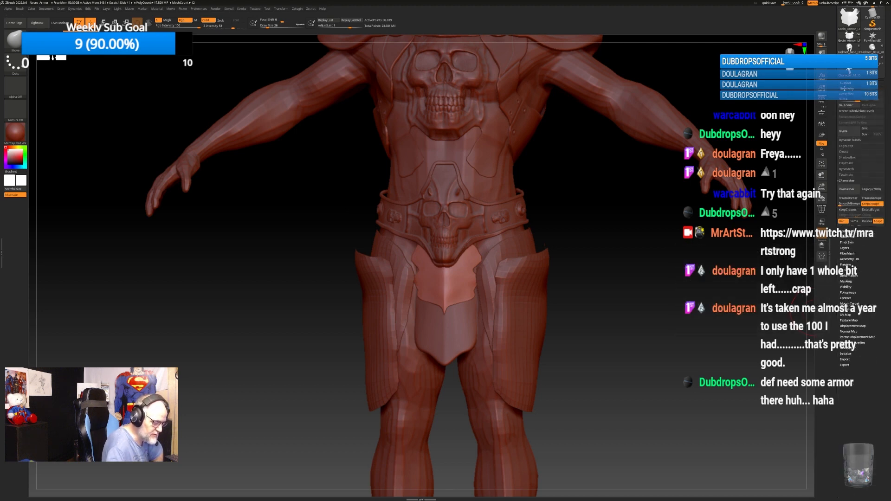
drag(850, 99, 836, 99)
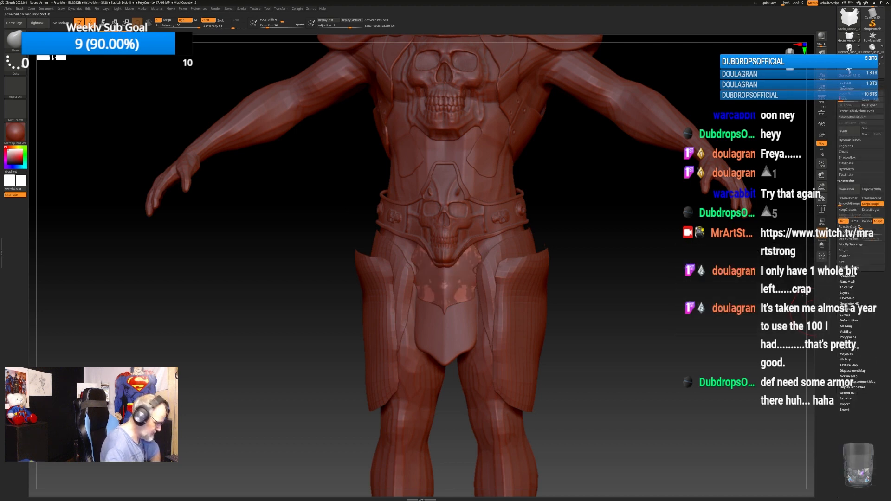
click(846, 83)
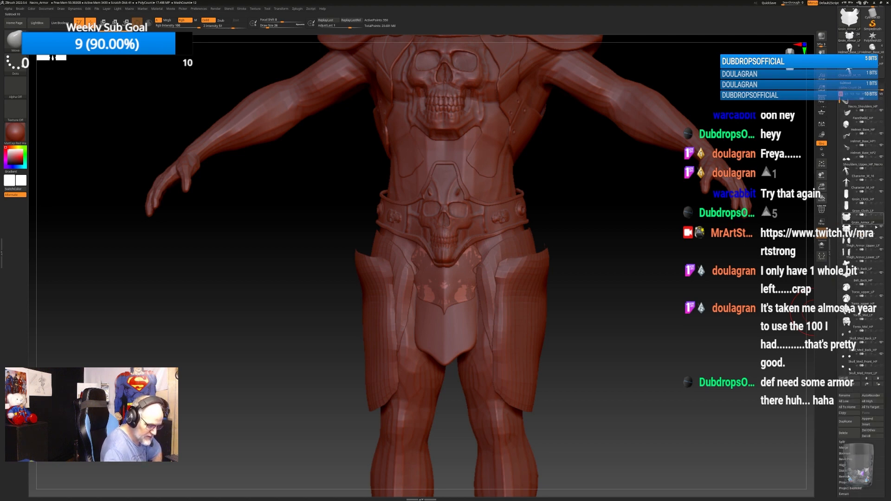
click(864, 229)
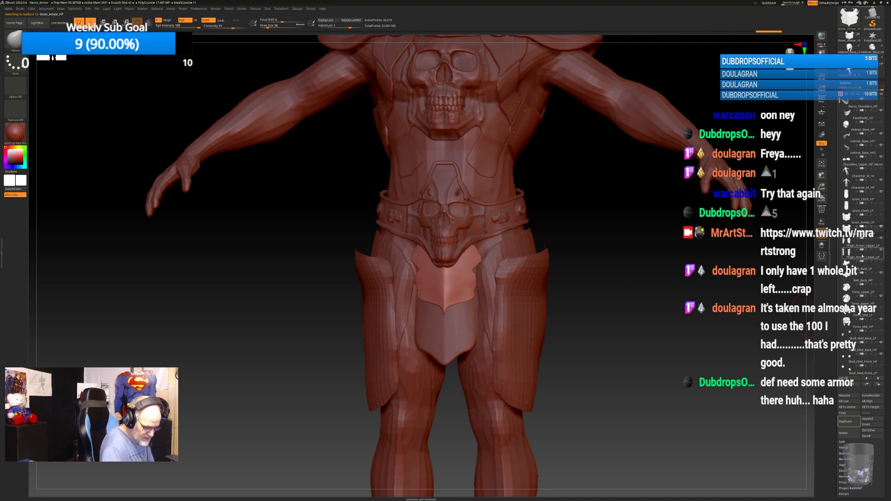
Duplicate the Thigh_Armor_Upper_LP subtool and rename the copy Thigh_Armor_Upper_HP.
click(855, 244)
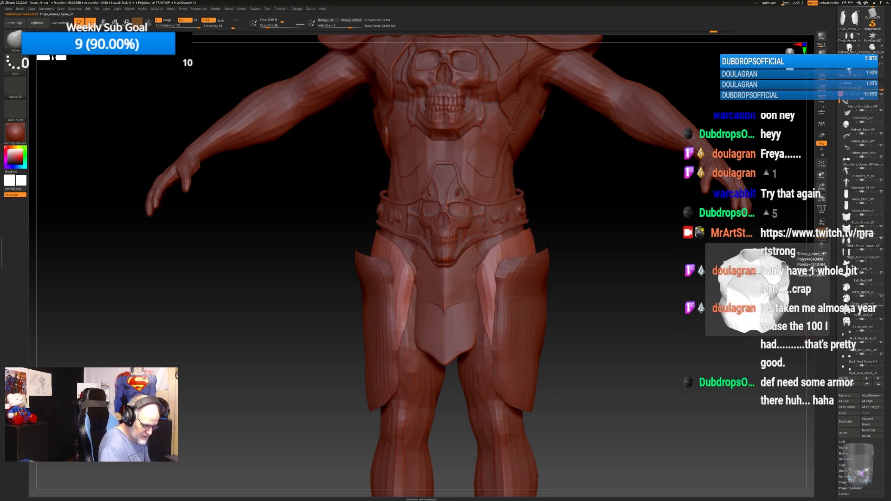
click(846, 422)
click(845, 396)
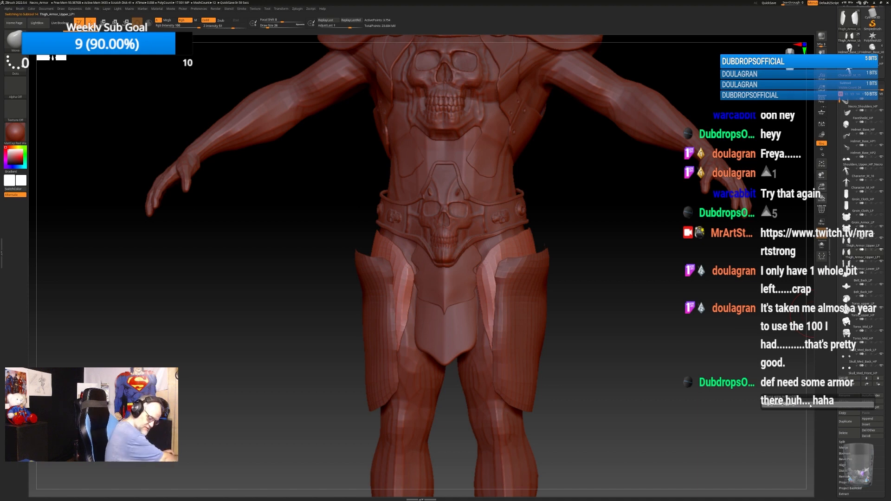
key(shift)
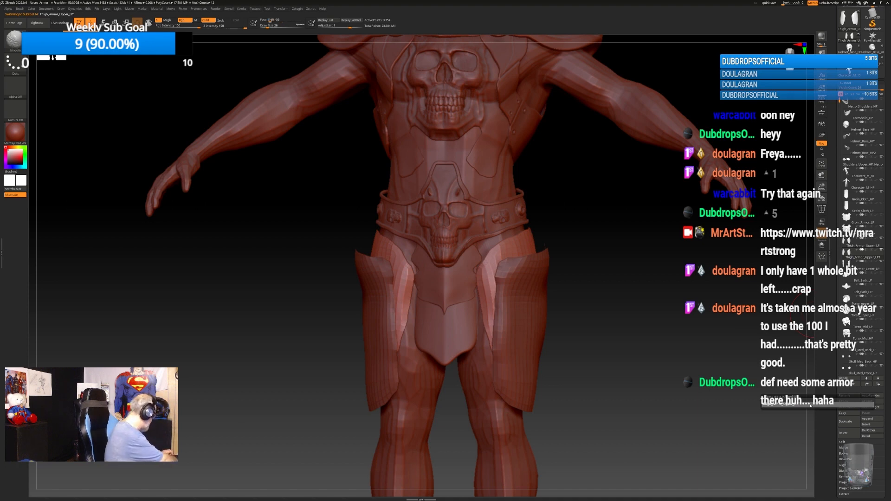
key(Return)
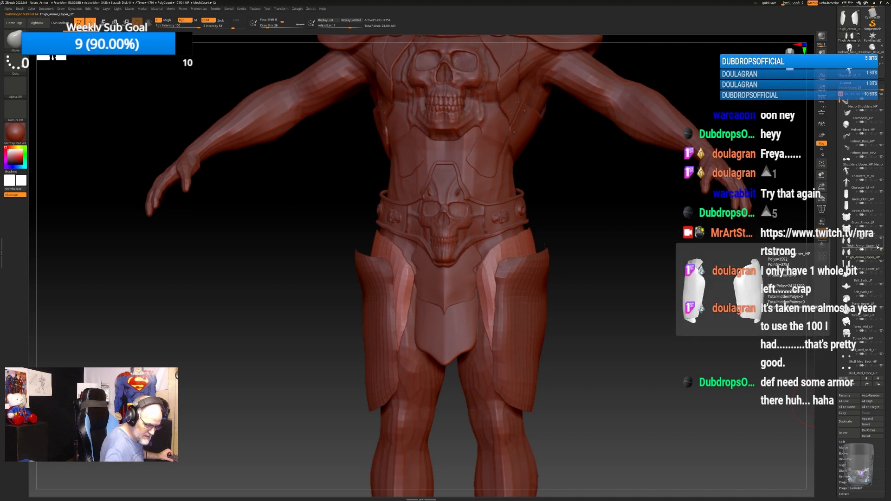
Duplicate the Thigh_Armor_Lower_LP subtool and rename the copy Thigh_Armor_Lower_HP.
click(869, 268)
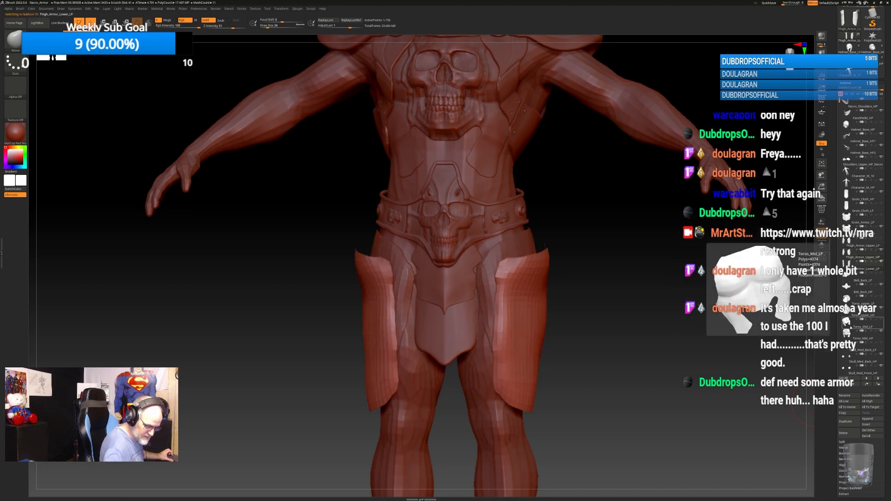
click(848, 421)
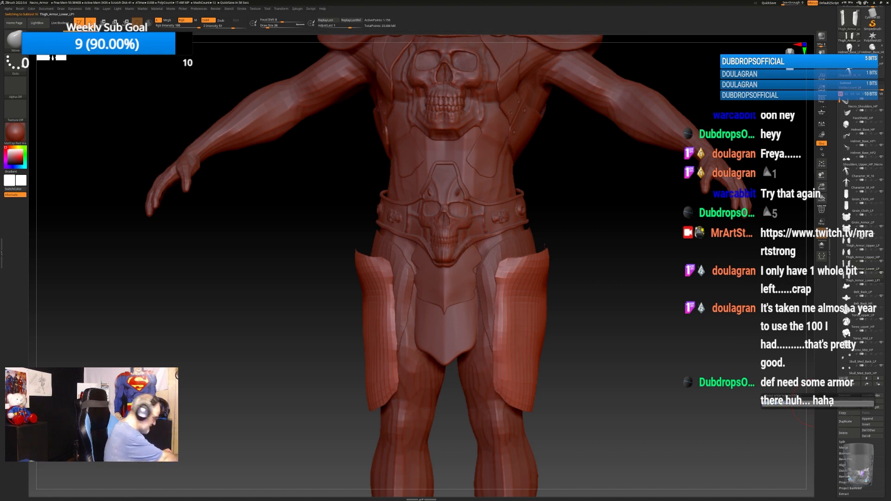
key(shift)
key(shift)
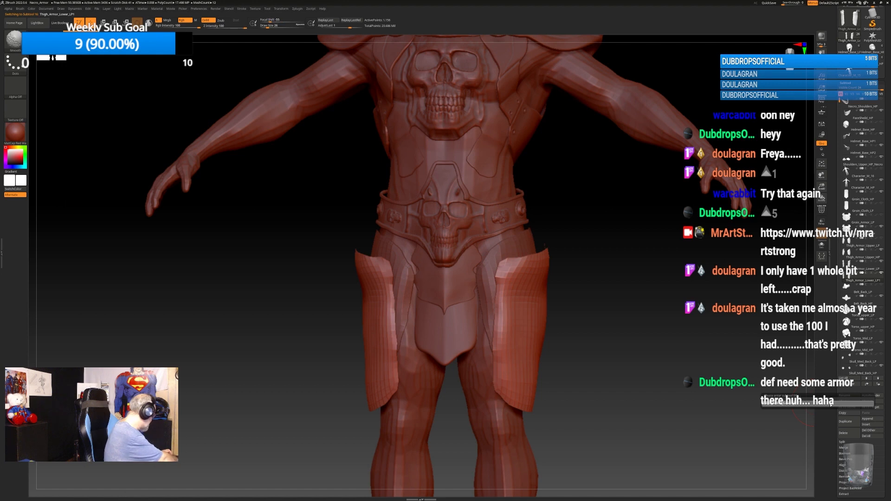
key(Return)
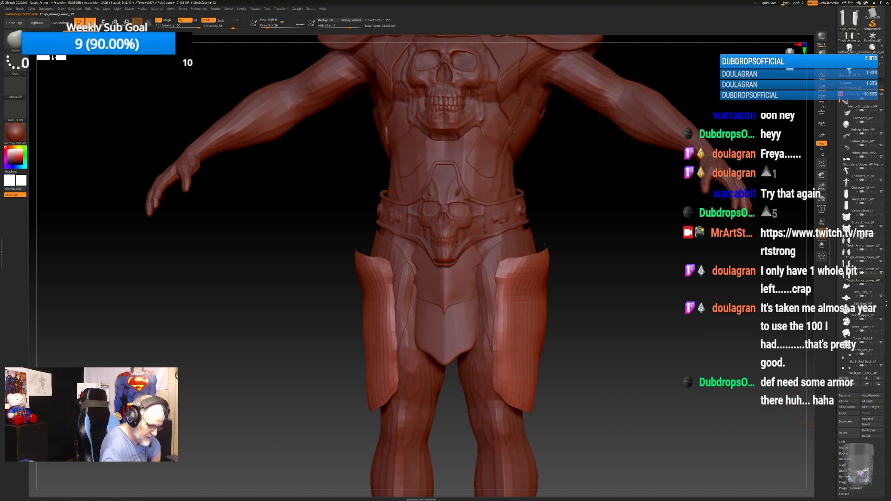
Subdivide the Thigh_Armor_Upper_HP mesh once.
mouse_move(877, 250)
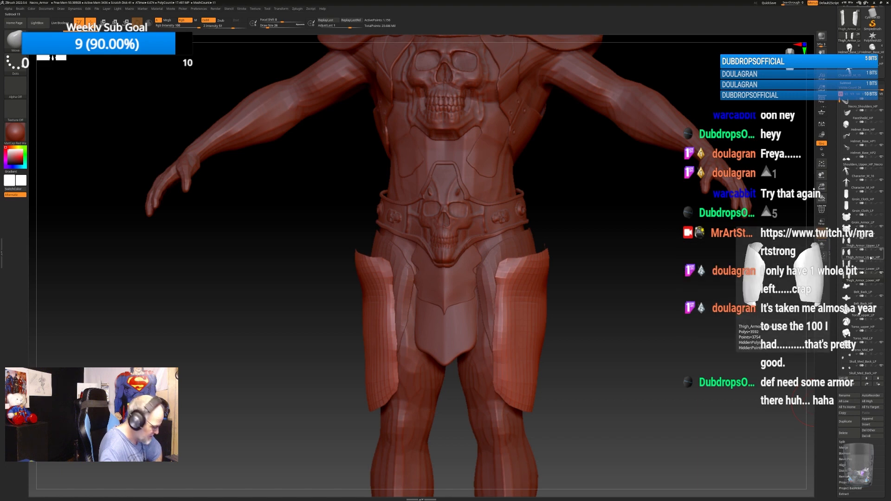
click(871, 256)
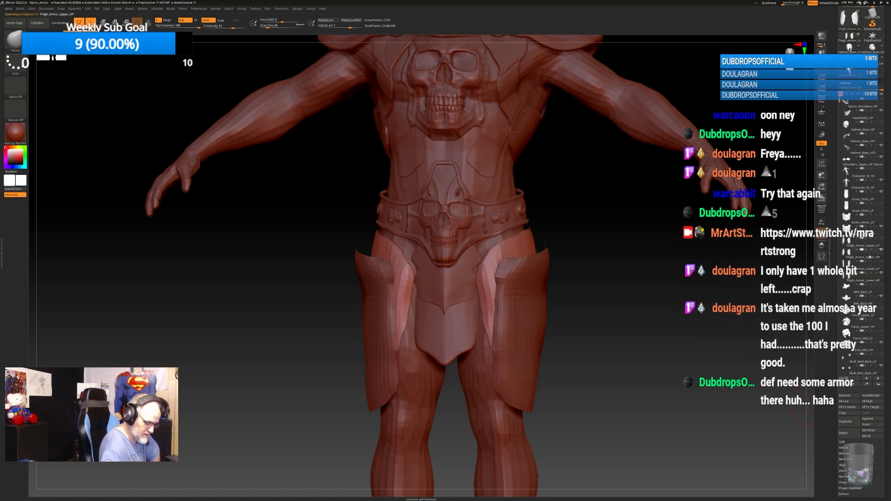
click(849, 82)
click(849, 89)
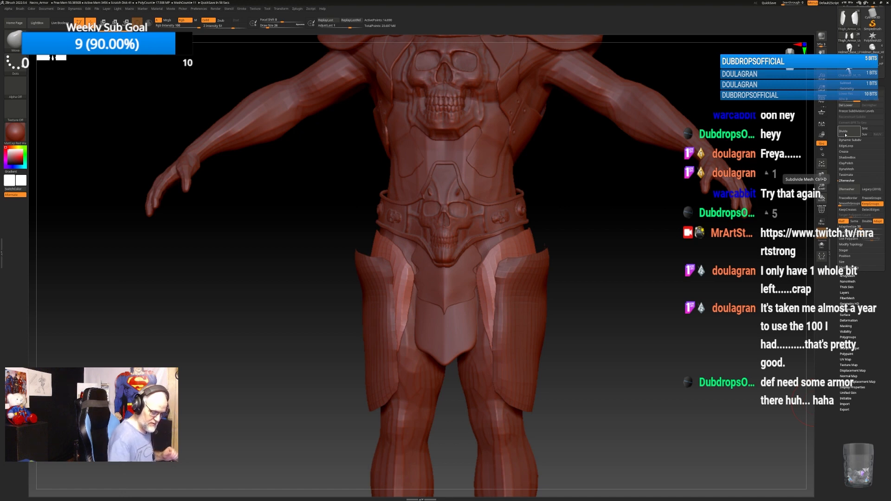
click(846, 82)
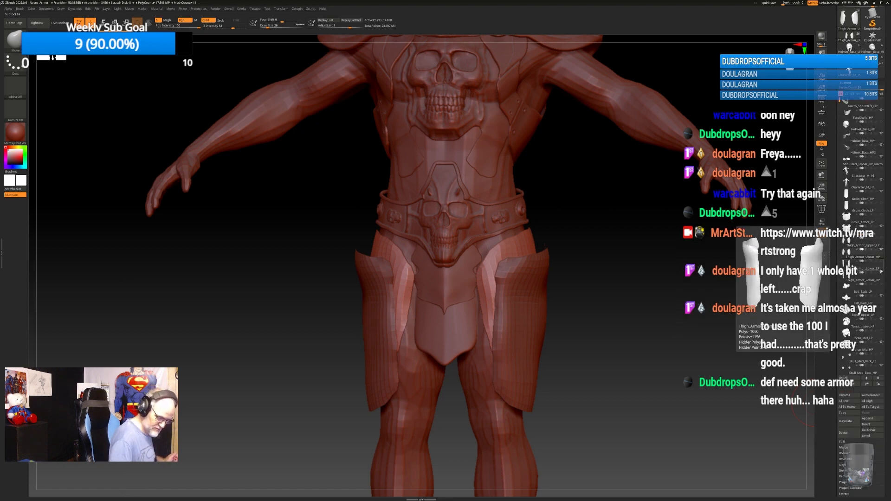
Hide the lower thigh armor and inspect the subdivided upper thigh armor from the front and side.
click(881, 272)
drag(601, 275, 500, 276)
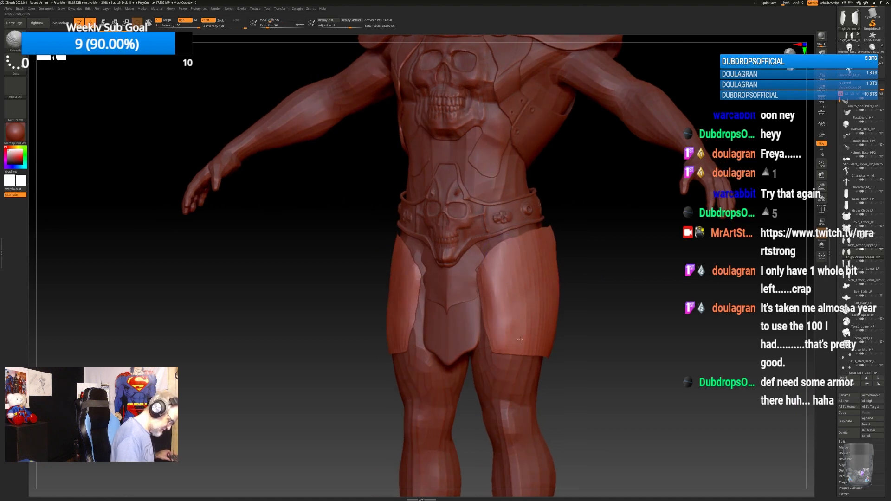
drag(518, 259, 541, 257)
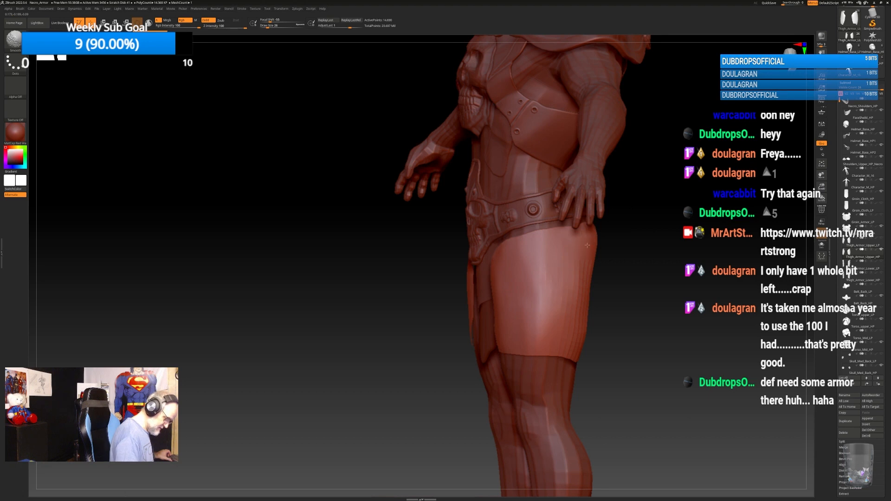
drag(603, 288, 669, 272)
drag(594, 302, 637, 297)
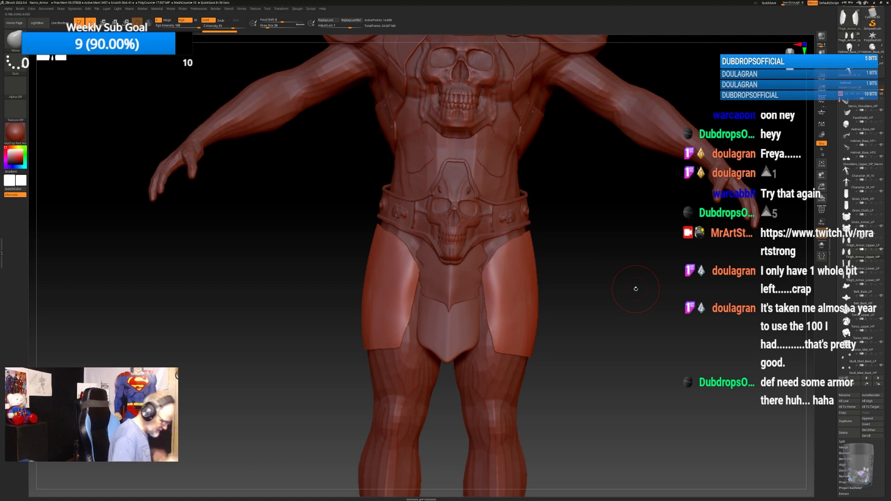
mouse_move(636, 288)
mouse_down()
mouse_move(640, 301)
mouse_move(608, 339)
mouse_move(659, 303)
mouse_move(626, 347)
mouse_move(634, 318)
mouse_up()
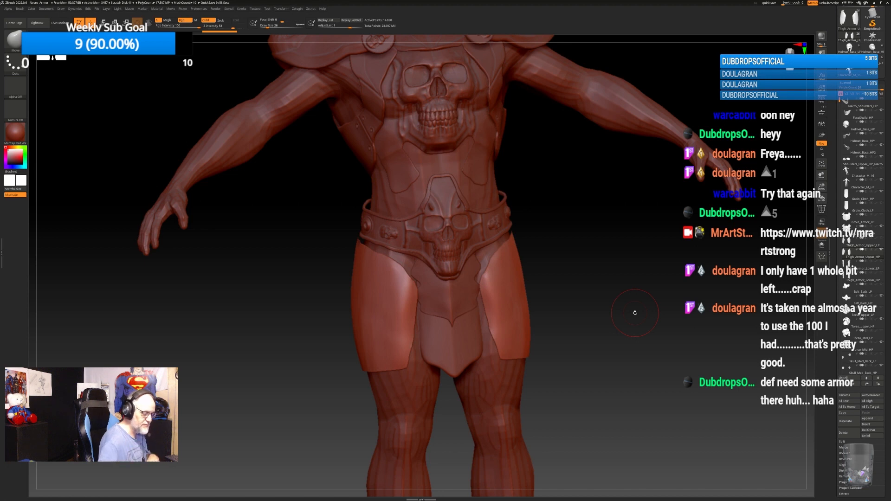
Delete the Thigh_Armor_Upper_HP and Thigh_Armor_Lower_HP copies, and select Thigh_Armor_Lower_LP.
mouse_move(872, 254)
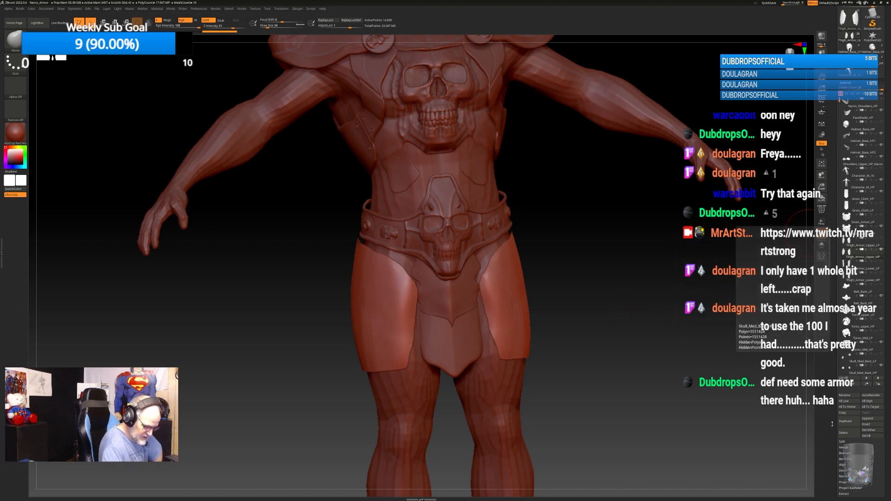
click(845, 433)
click(803, 444)
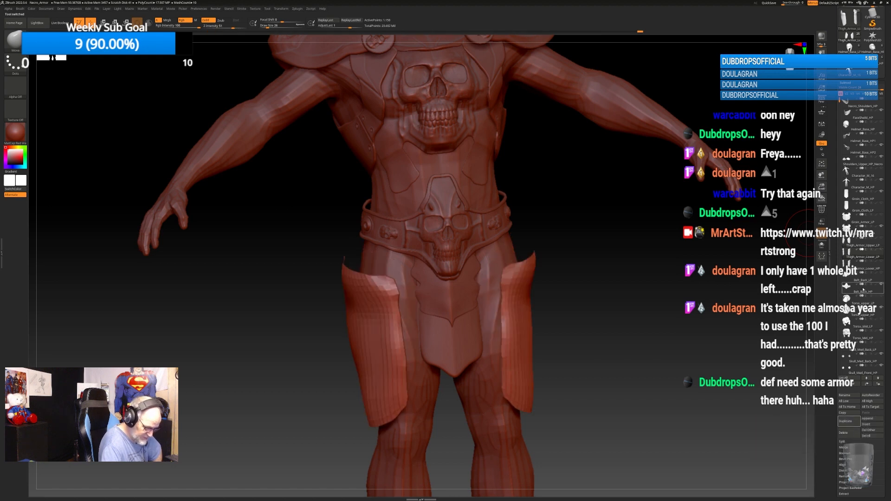
click(874, 268)
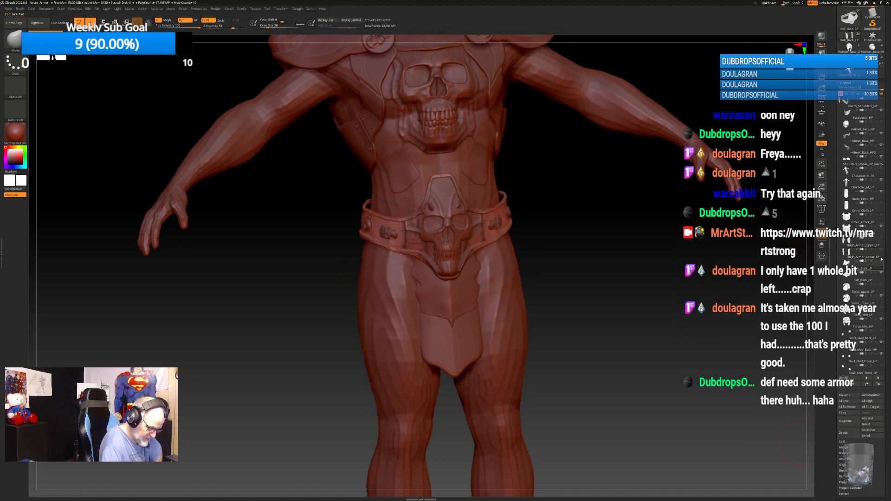
click(859, 253)
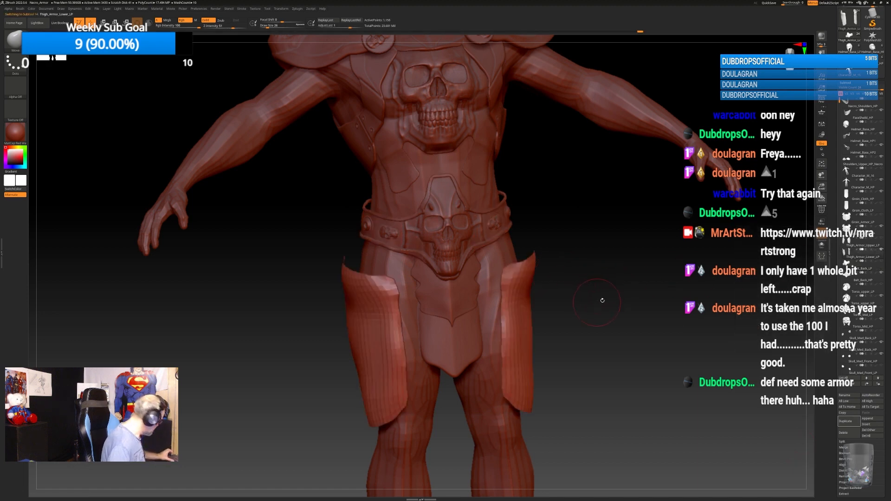
Show the wireframe on Thigh_Armor_Lower_LP and switch to the ZModeler brush.
click(823, 212)
drag(636, 290, 620, 318)
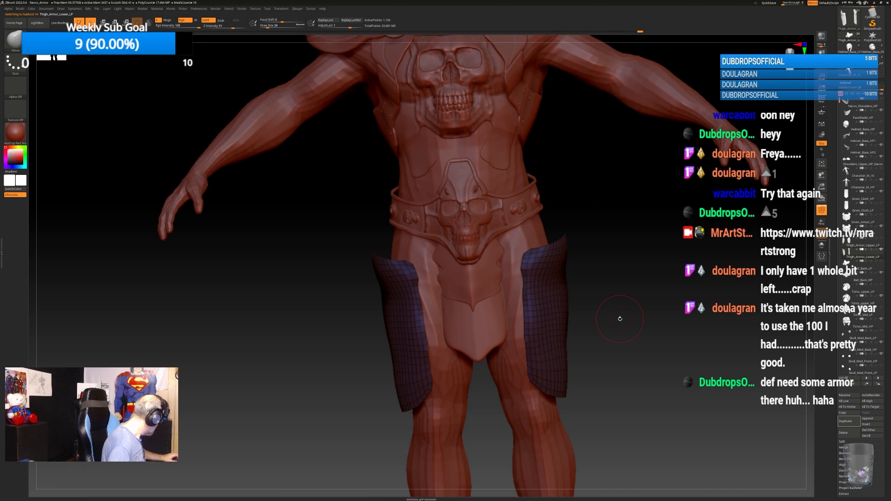
key(b)
key(z)
key(m)
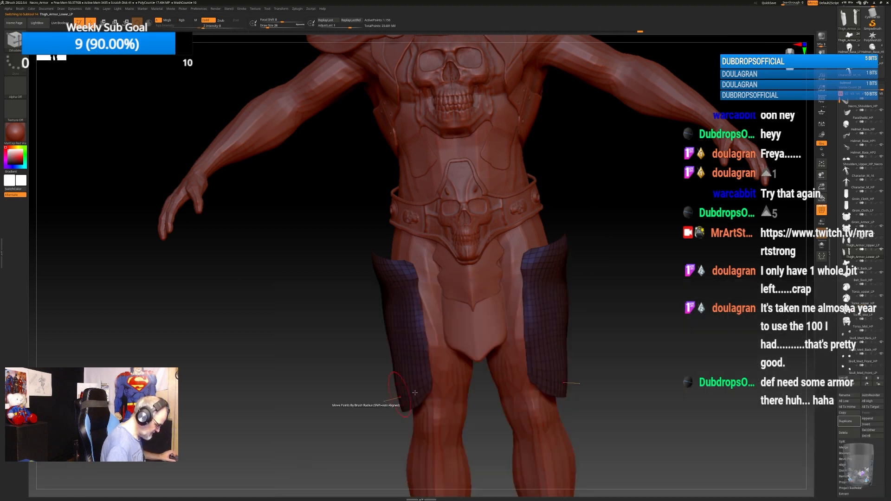
Thicken the lower thigh armor slightly outward using ZModeler's QMesh on all polygons.
alt+drag(657, 342, 625, 354)
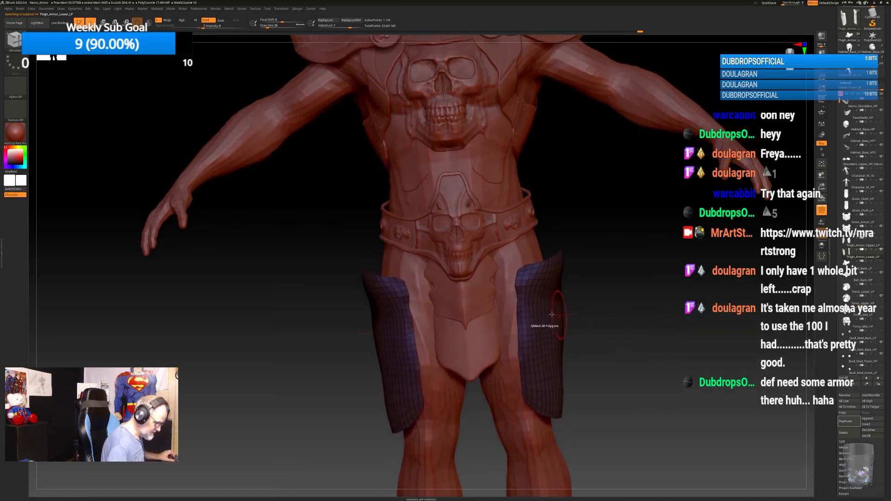
drag(543, 310, 547, 311)
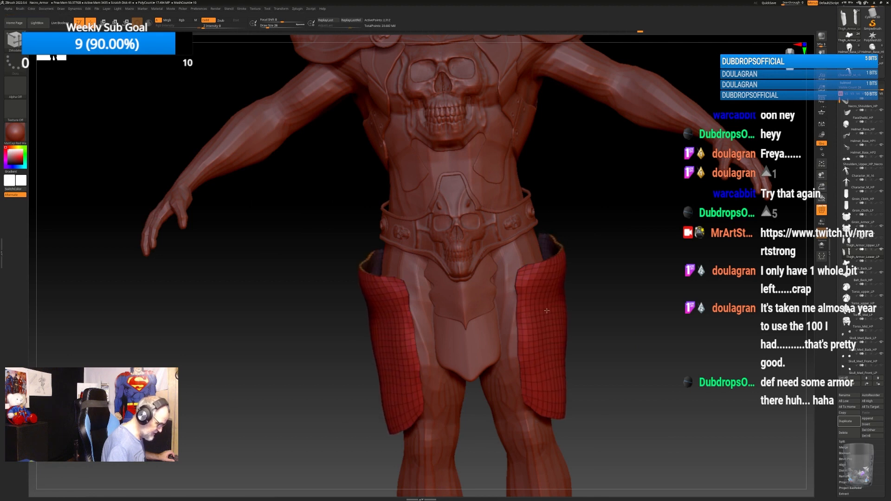
key(ctrl+z)
drag(634, 304, 552, 289)
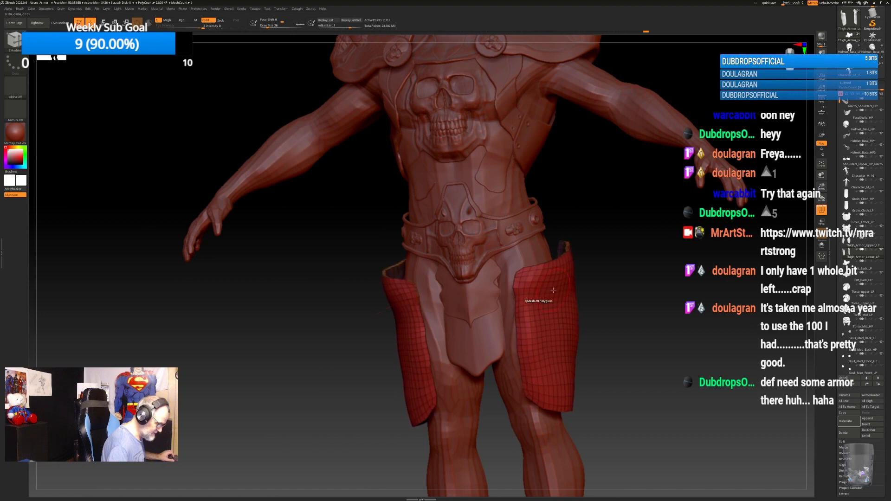
alt+drag(654, 350, 635, 321)
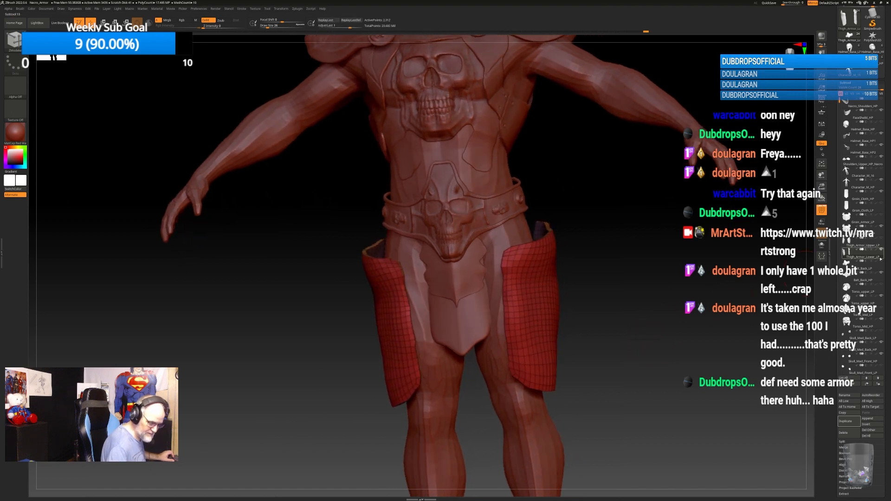
Select the Thigh_Armor_Upper_LP subtool and reduce its mesh to the lowest subdivision level.
click(862, 246)
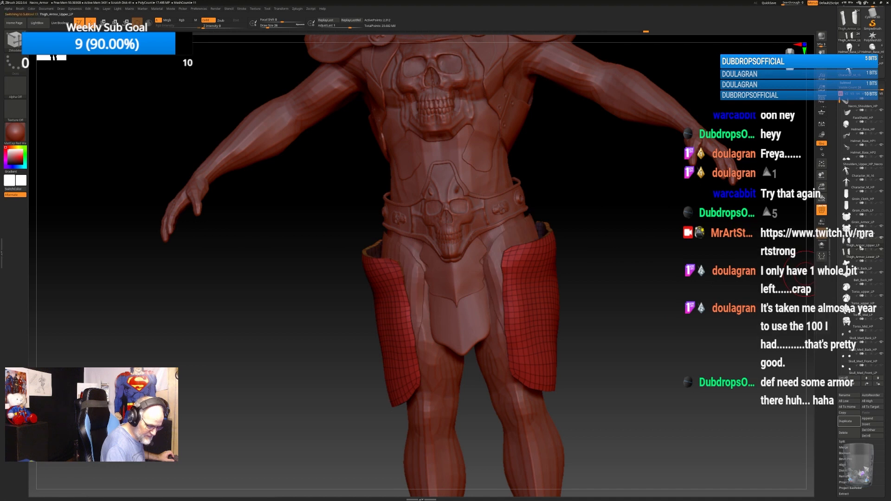
drag(639, 284, 636, 296)
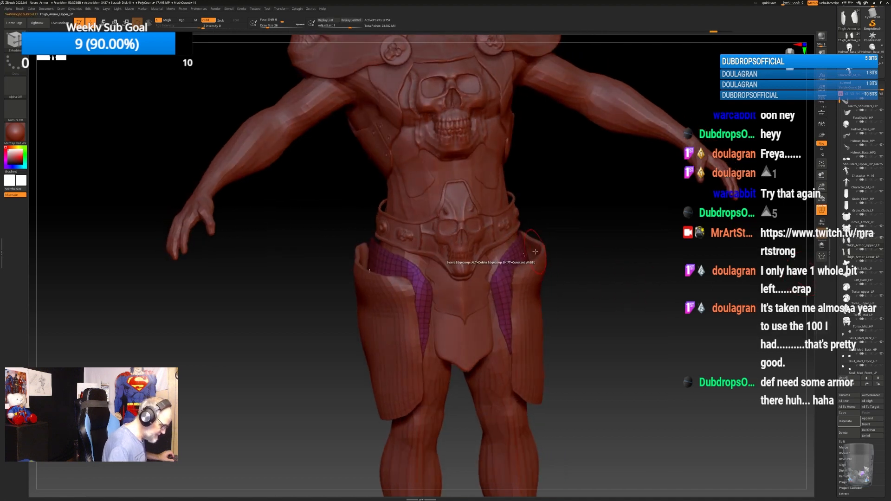
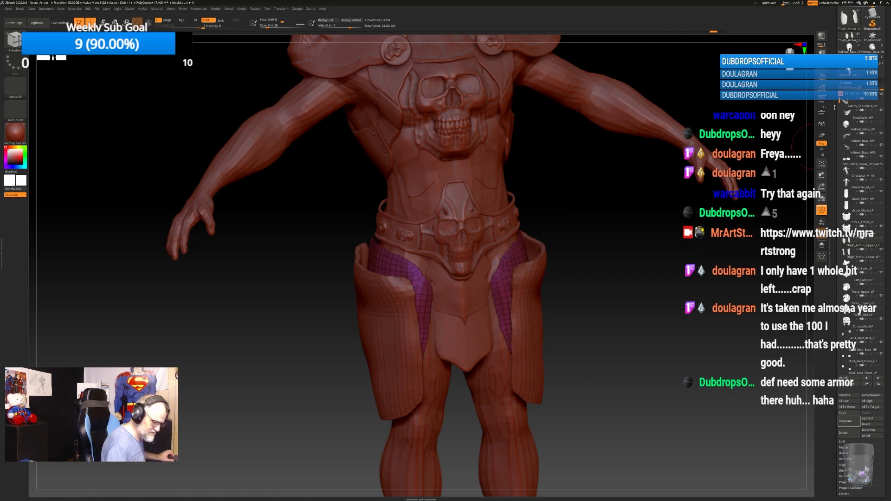
click(845, 83)
click(846, 88)
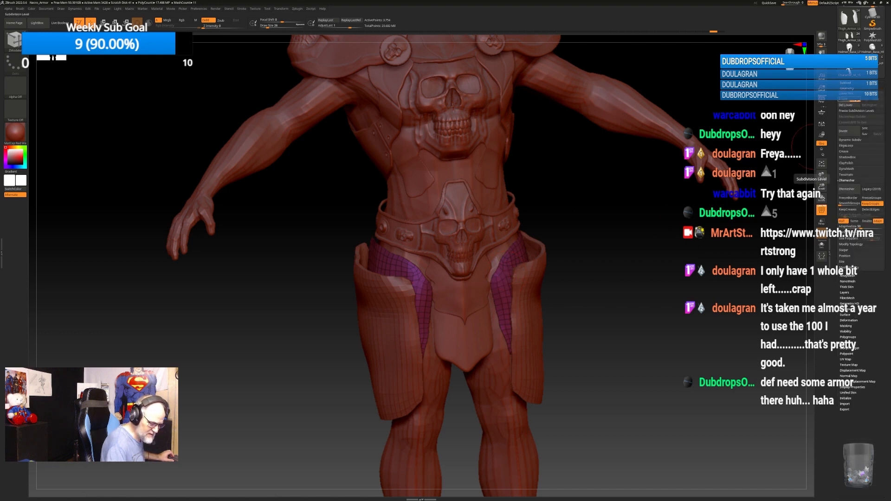
drag(855, 99, 839, 99)
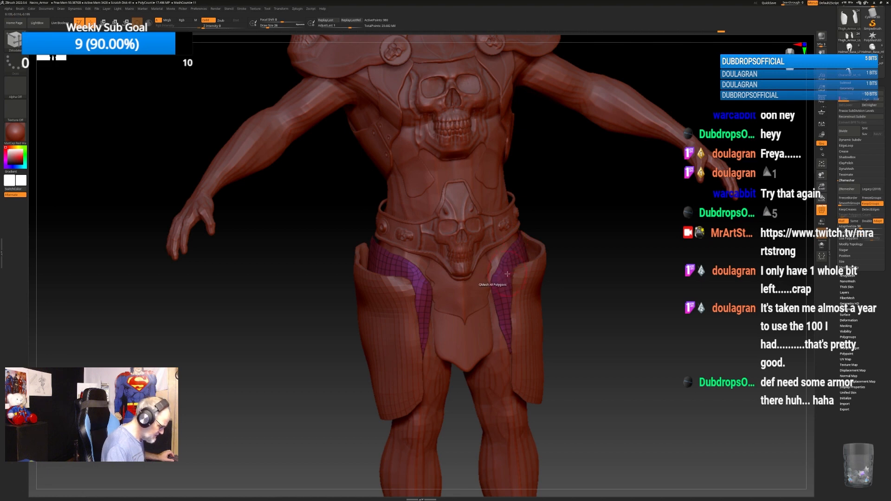
Try to thicken the upper thigh armor with ZModeler's QMesh on all polygons.
key(space)
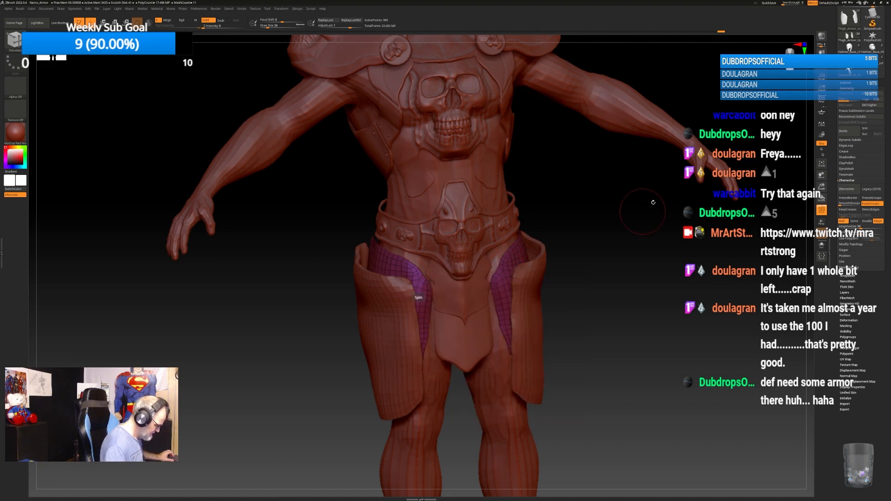
click(515, 263)
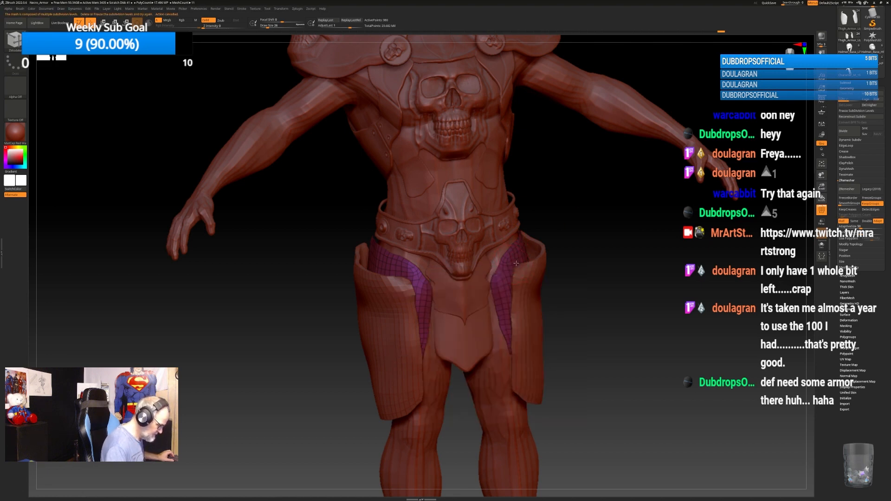
click(515, 263)
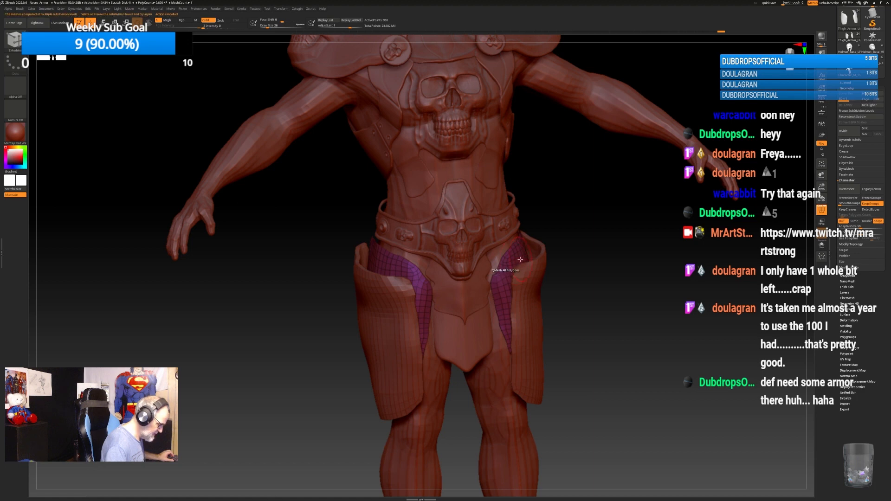
click(522, 259)
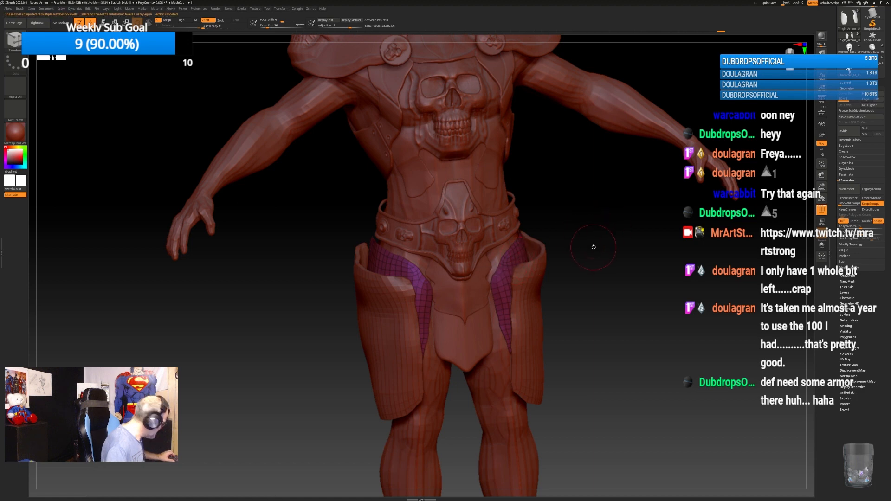
key(b)
key(z)
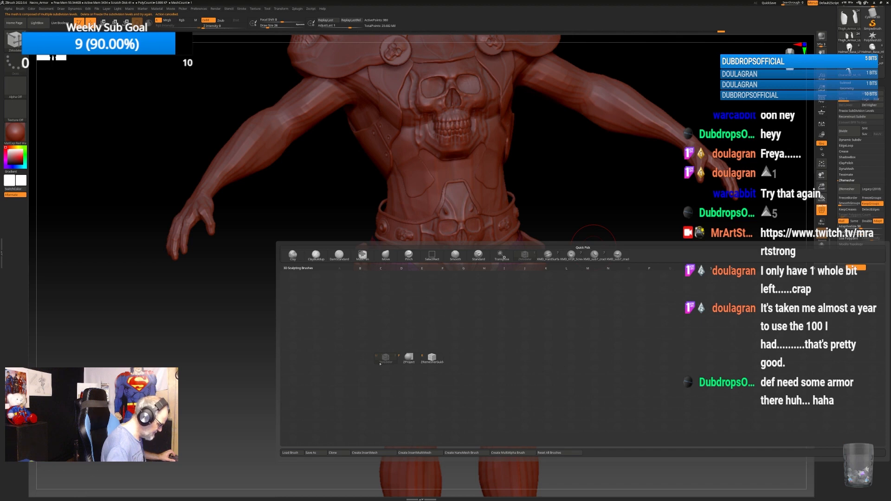
key(m)
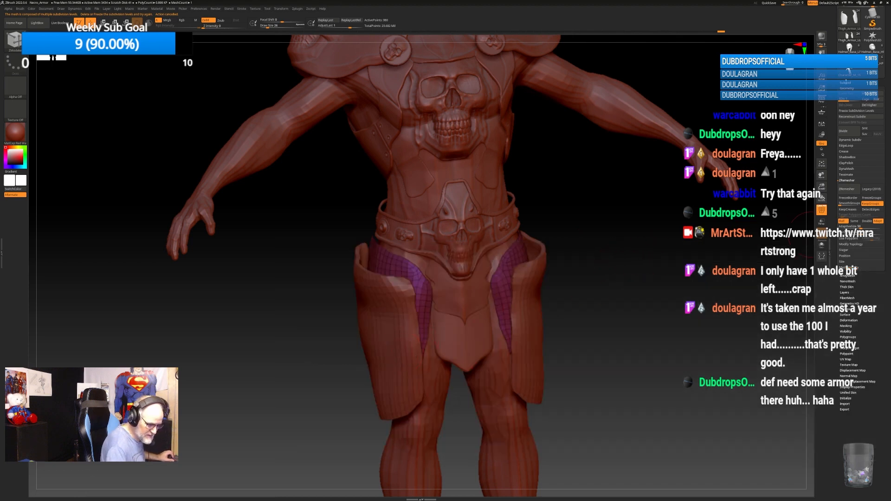
Hide the Thigh_Armor_Lower_LP subtool and retry the QMesh extrusion on the upper thigh armor.
click(846, 82)
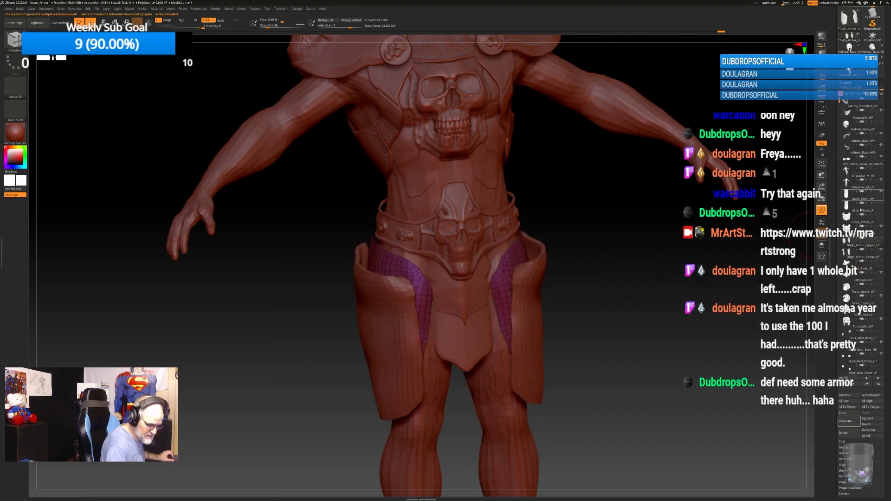
click(876, 255)
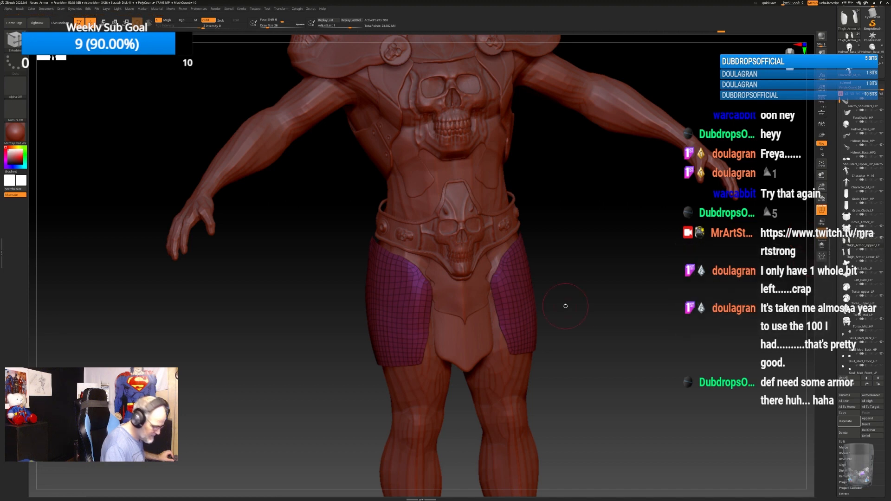
click(513, 292)
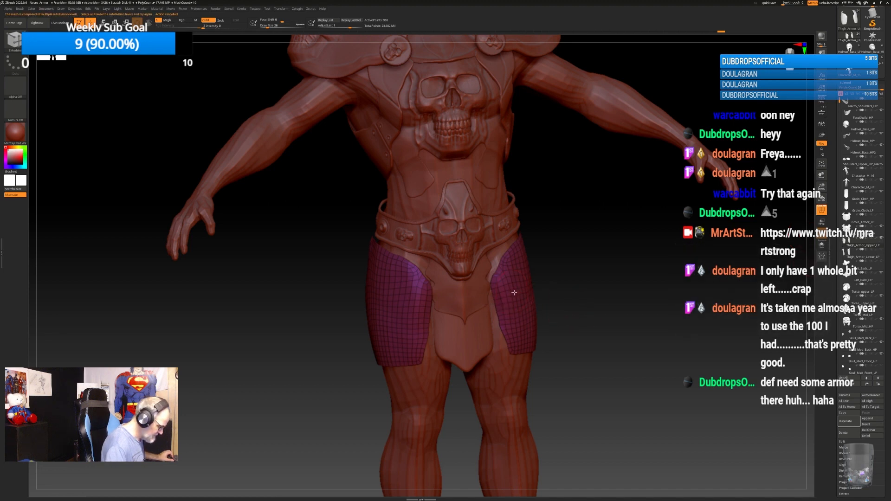
Delete the upper thigh armor's higher subdivision levels and extrude all its polygons slightly outward with QMesh.
mouse_move(575, 284)
alt+mouse_down()
mouse_move(582, 325)
mouse_move(623, 299)
mouse_move(574, 297)
alt+mouse_up()
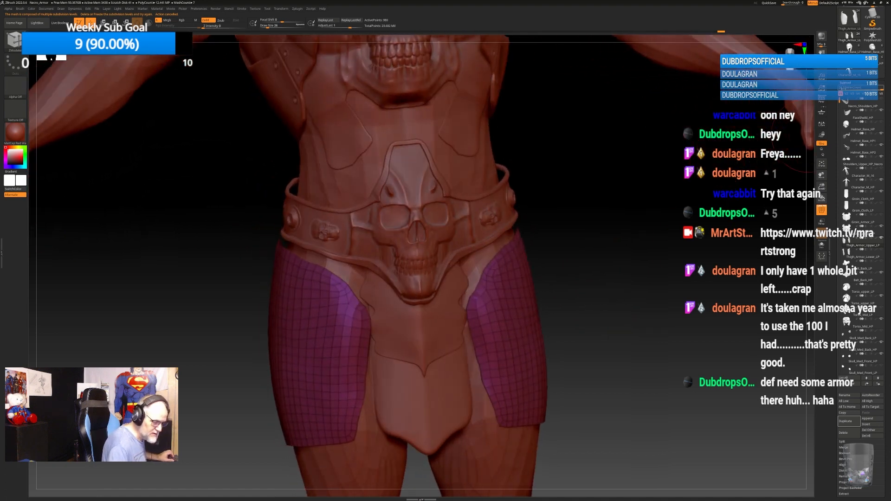
click(848, 88)
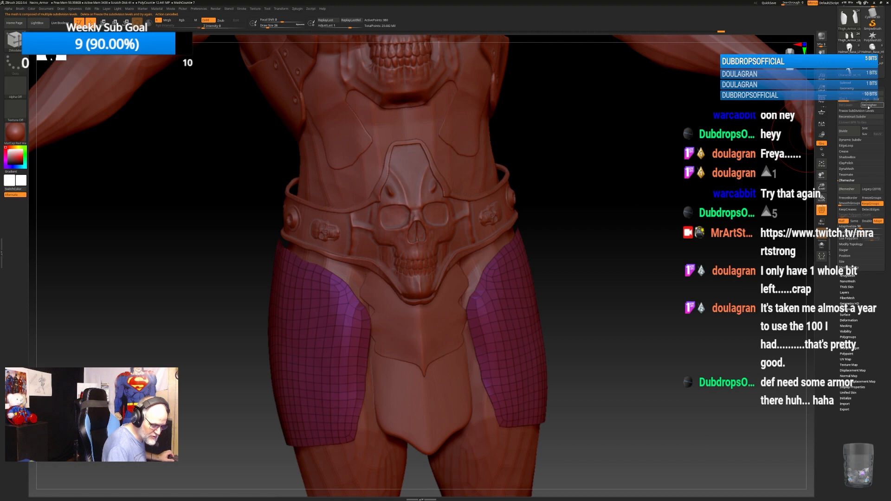
click(868, 106)
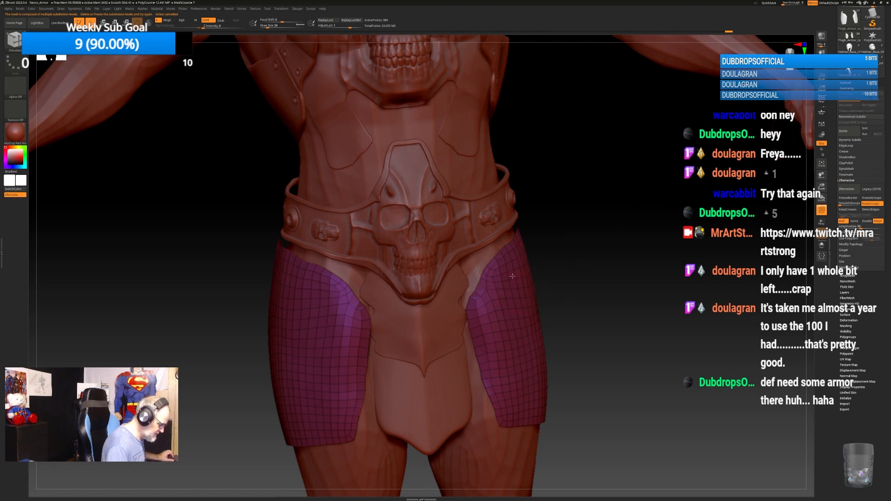
drag(512, 276, 518, 277)
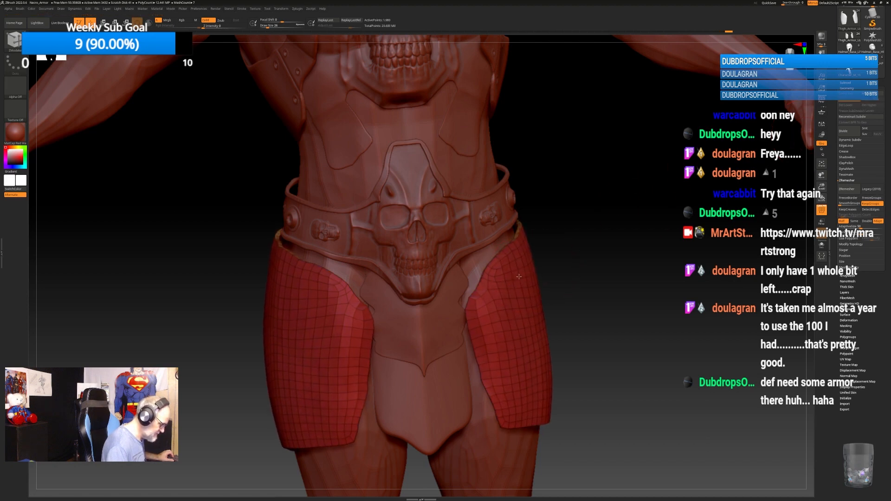
mouse_move(588, 258)
mouse_down()
mouse_move(694, 252)
mouse_move(576, 255)
mouse_up()
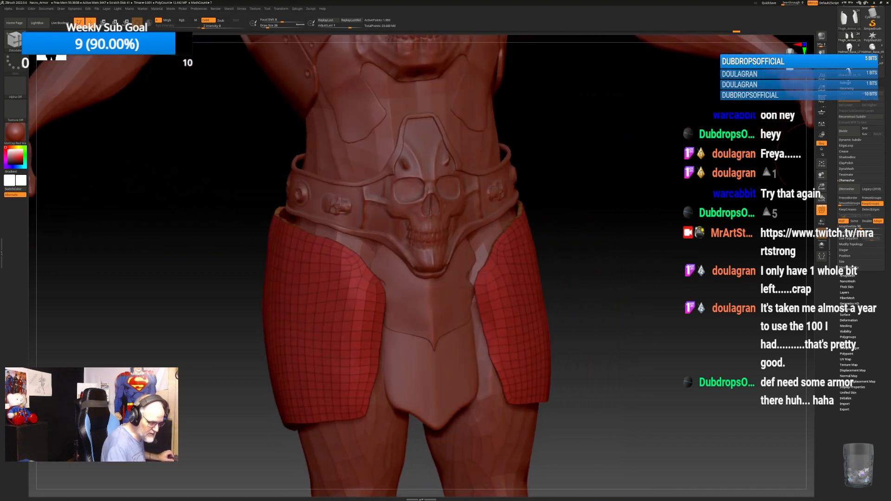
Hide the character's body and the purple inner-face polygroup of the upper thigh armor.
click(847, 83)
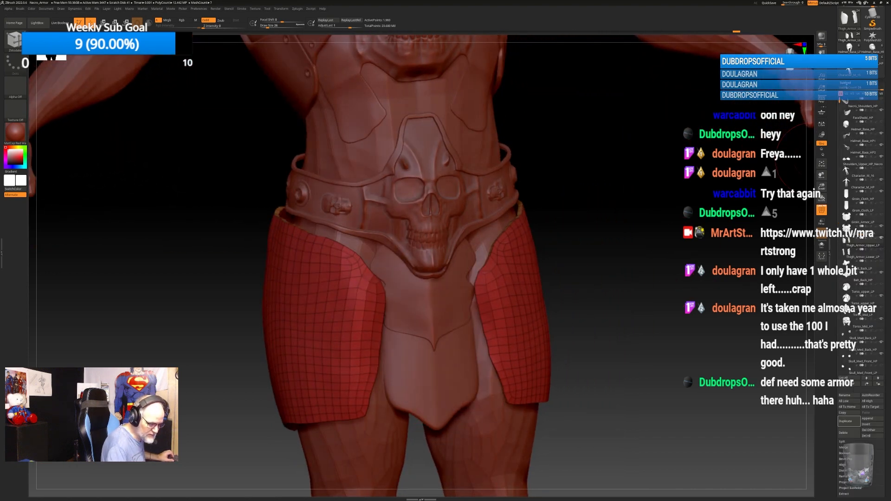
click(882, 185)
click(882, 181)
alt+drag(637, 269, 647, 246)
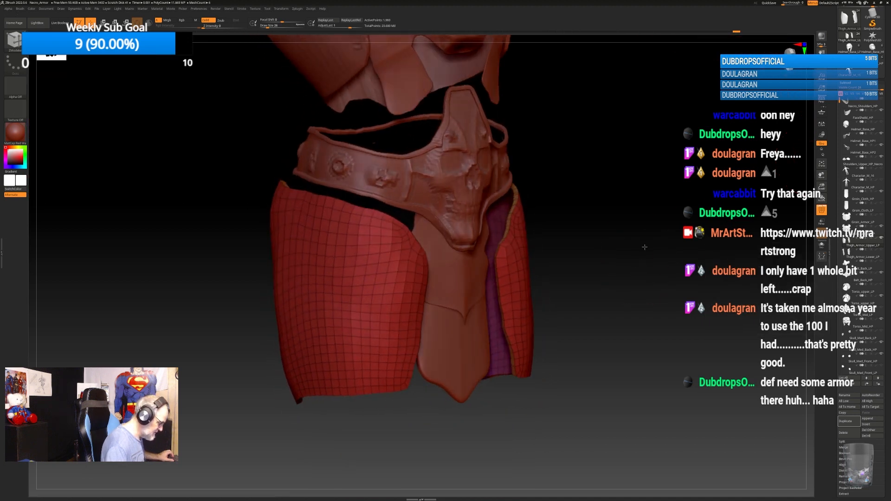
click(499, 215)
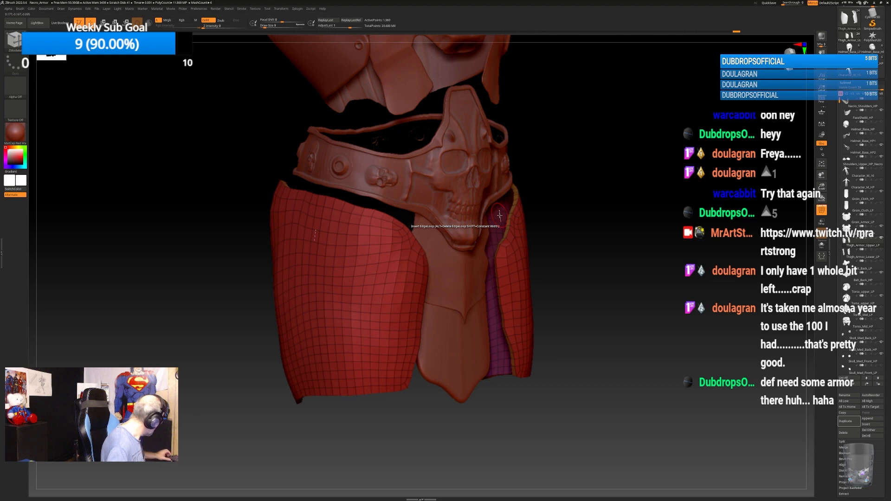
key(ctrl+z)
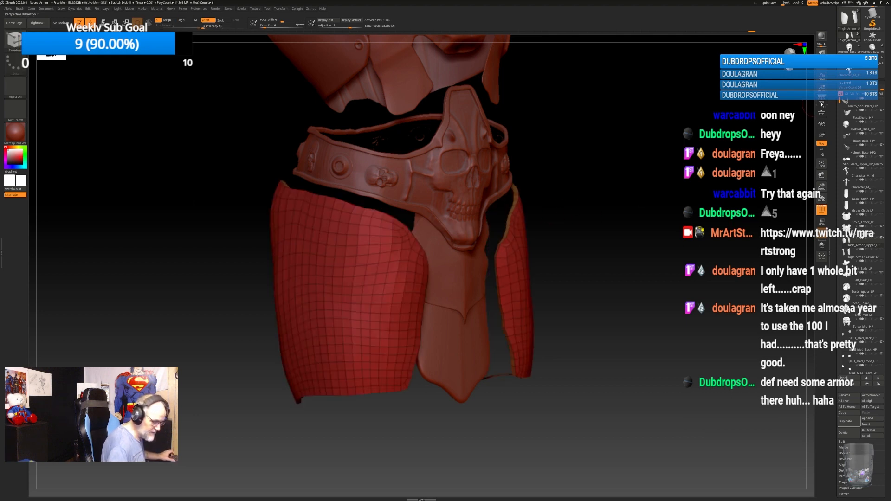
Delete the hidden inner faces from the upper thigh armor and check the open shell from behind.
click(845, 83)
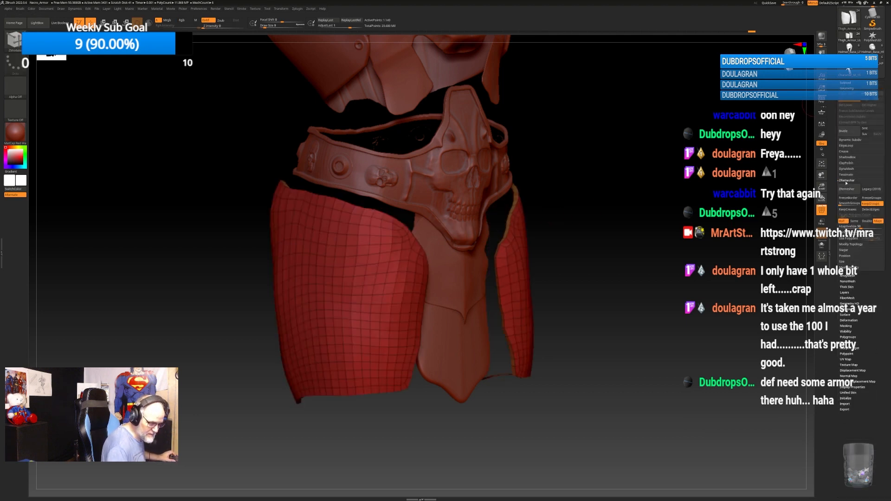
click(846, 180)
click(846, 186)
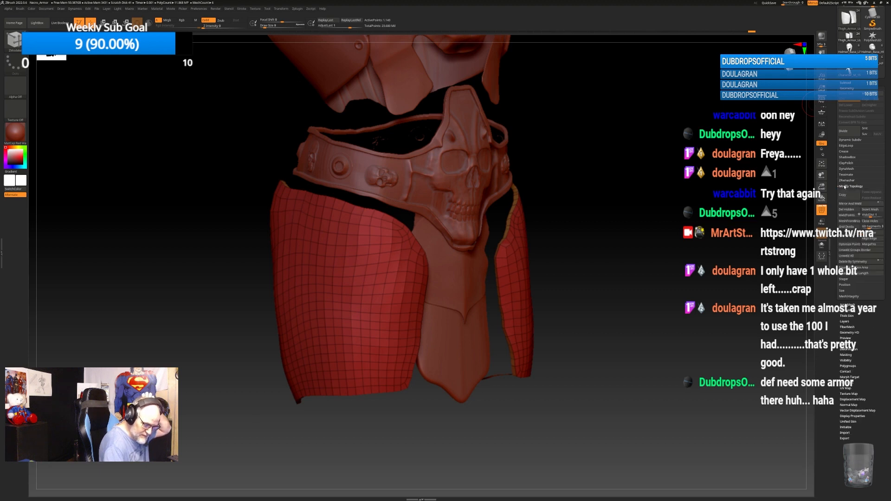
drag(653, 216, 503, 193)
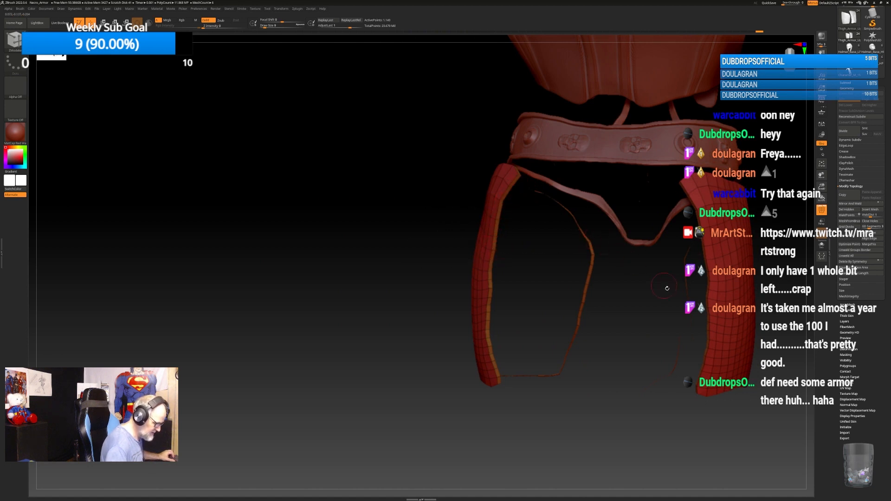
drag(495, 253, 645, 266)
Show Thigh_Armor_Lower_LP, hide its inner-face polygroup and delete those hidden faces from the mesh.
click(846, 83)
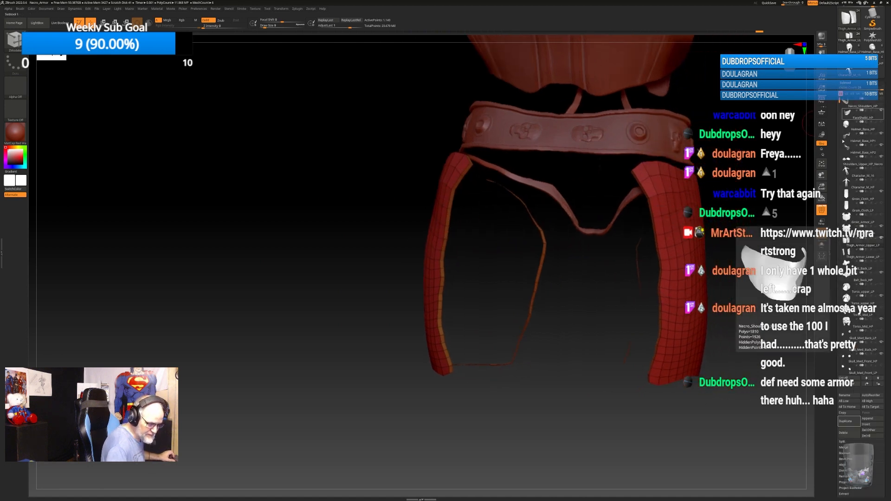
click(883, 252)
mouse_move(761, 251)
mouse_down()
mouse_move(745, 245)
mouse_move(622, 303)
mouse_up()
ctrl+shift+click(442, 354)
ctrl+shift+click(442, 354)
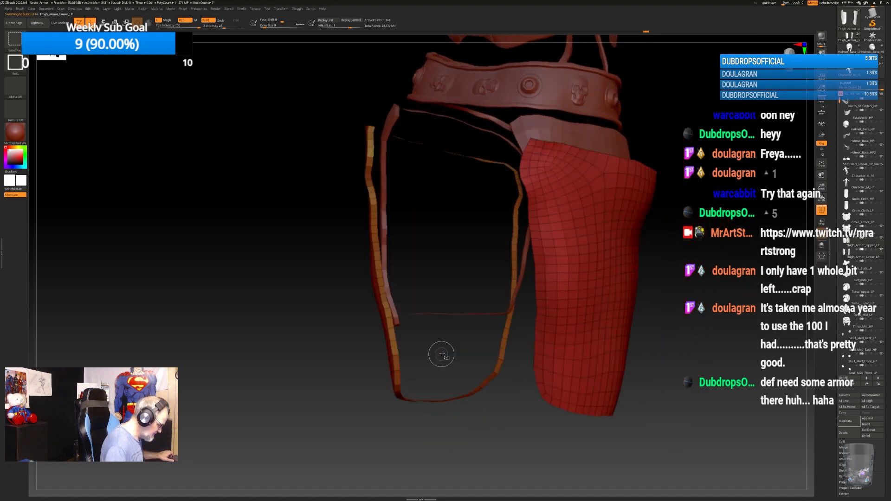
click(853, 83)
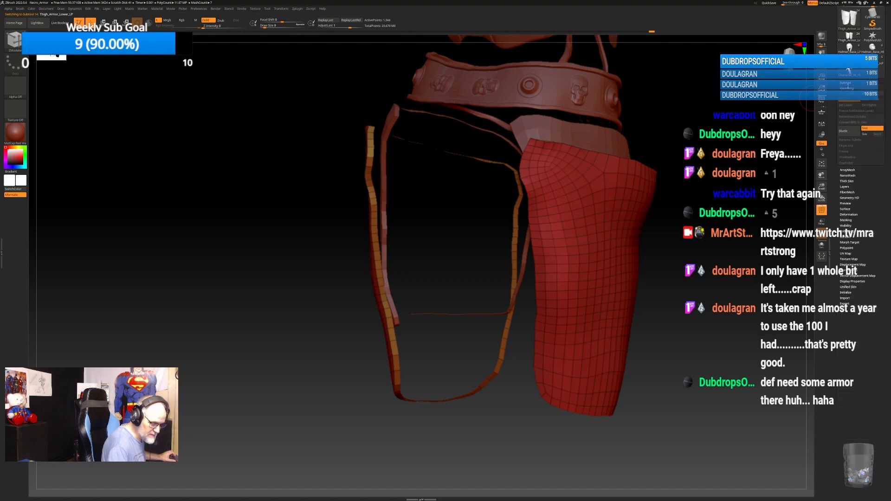
click(847, 210)
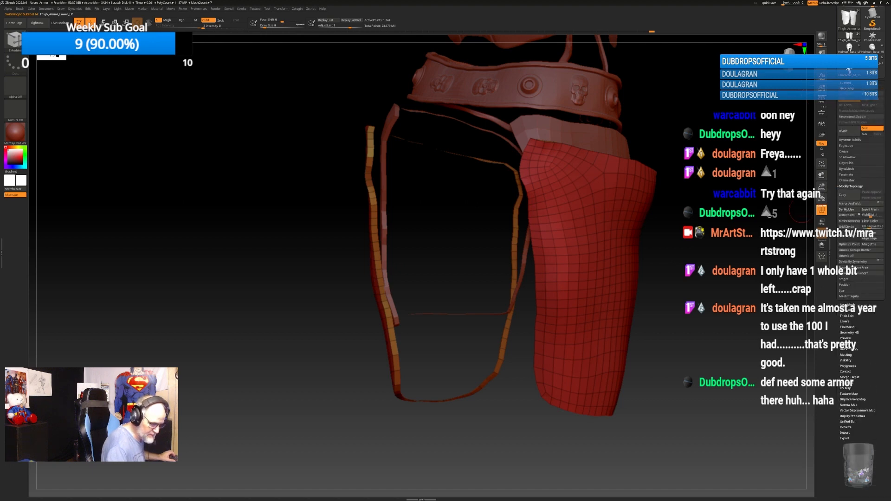
alt+drag(683, 280, 656, 244)
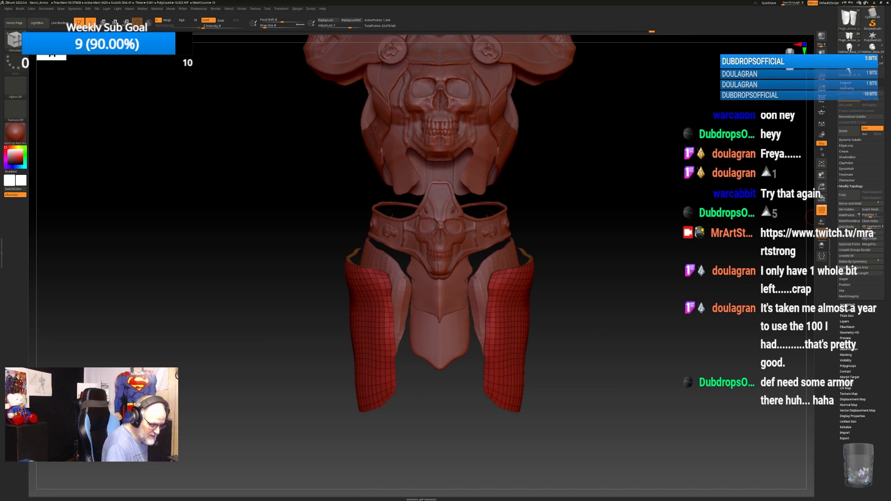
Make the character's body subtool visible again beneath the thigh armor.
click(846, 83)
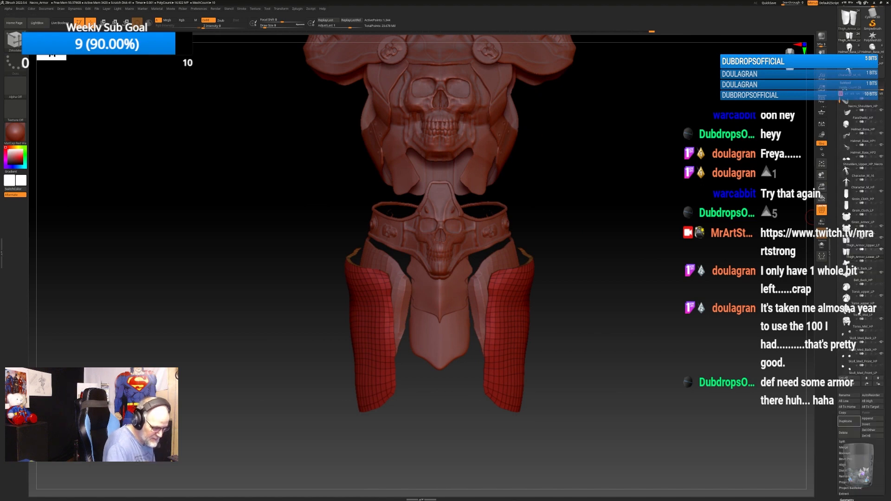
click(882, 183)
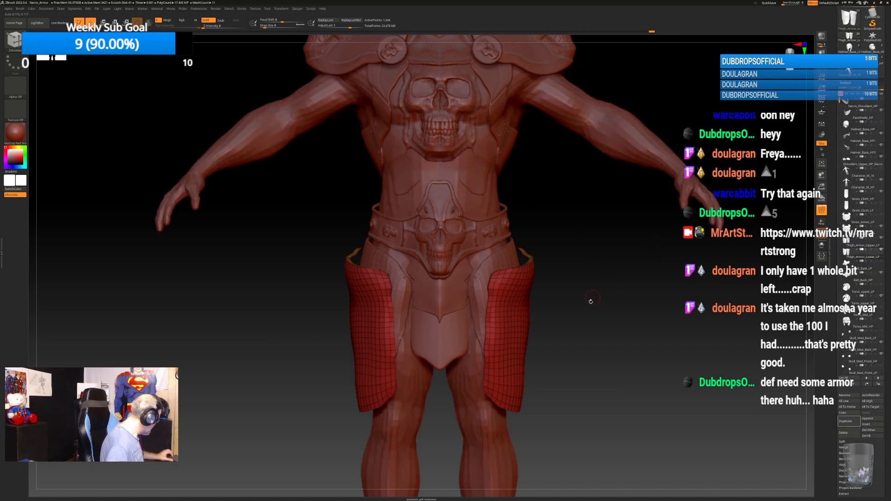
mouse_move(591, 302)
mouse_down()
mouse_move(608, 254)
mouse_move(646, 255)
mouse_move(608, 256)
mouse_move(631, 302)
mouse_up()
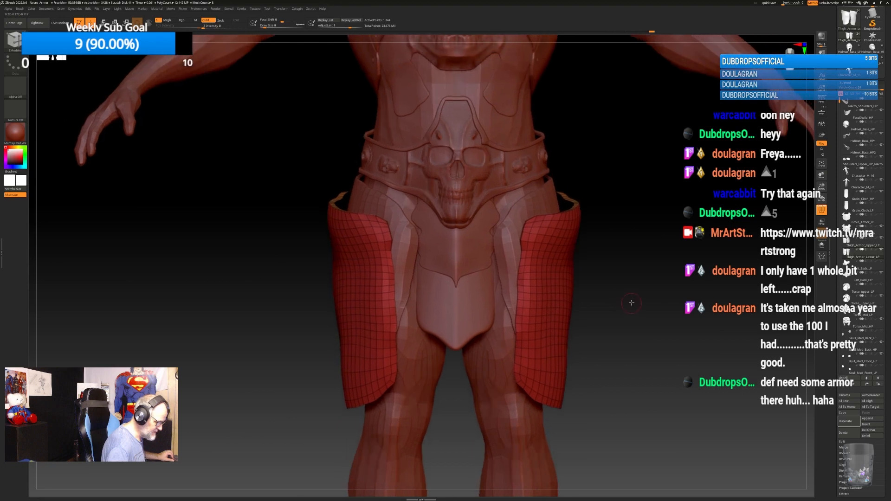
Duplicate the upper low-poly thigh armor and rename the copy Thigh_Armor_Upper_HP.
click(876, 245)
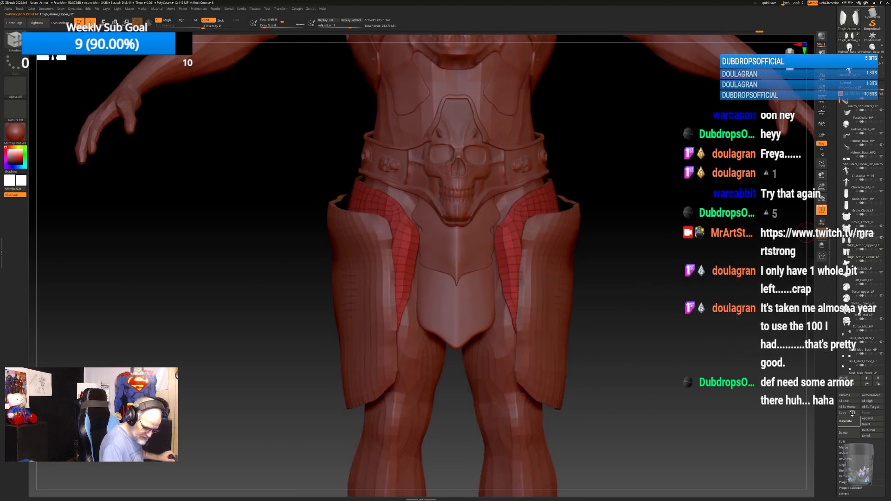
click(845, 395)
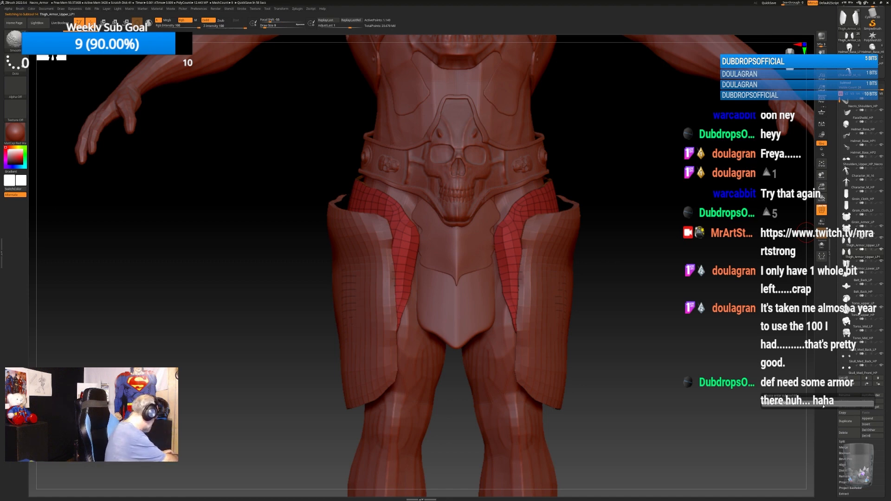
key(Return)
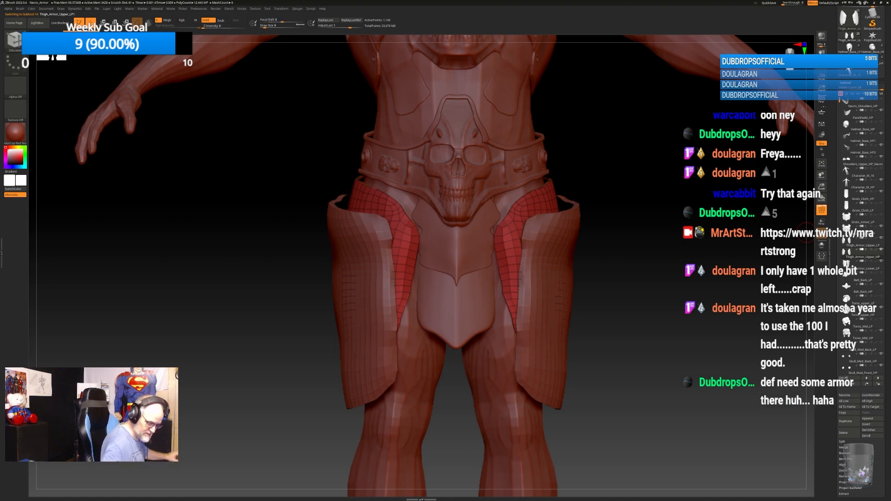
Duplicate the lower low-poly thigh armor and rename the copy Thigh_Armor_Lower_HP.
click(851, 267)
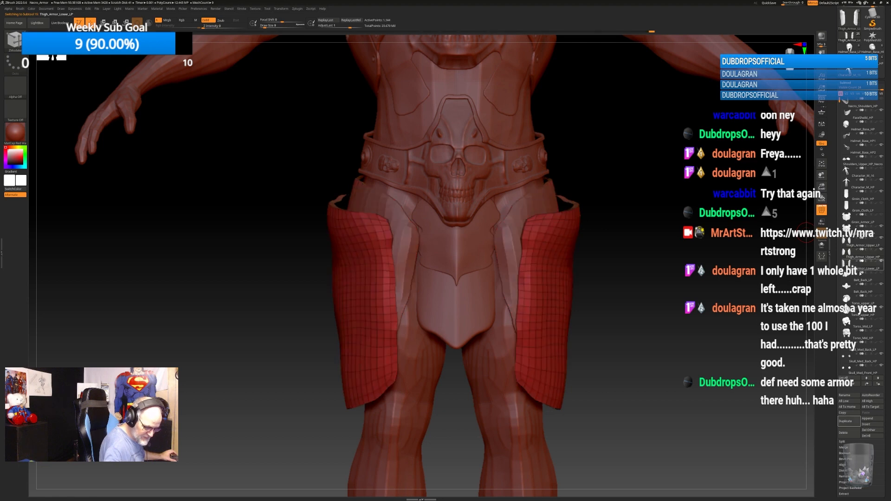
click(846, 422)
click(846, 395)
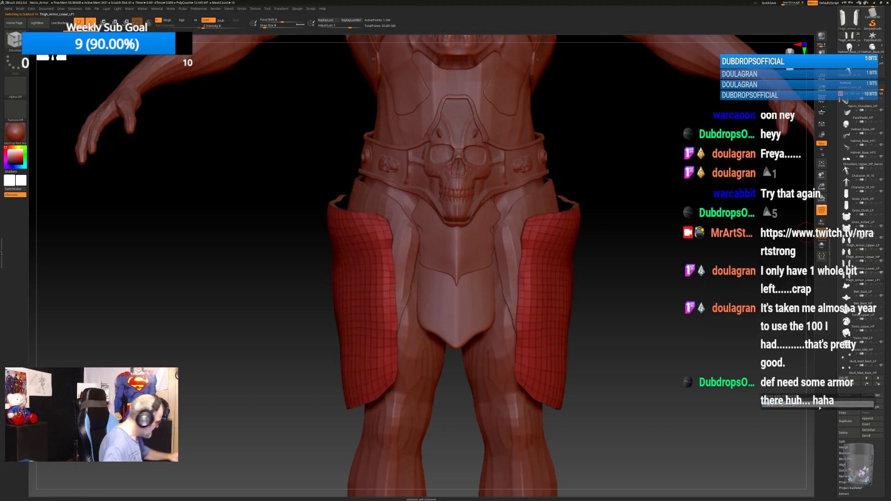
key(shift)
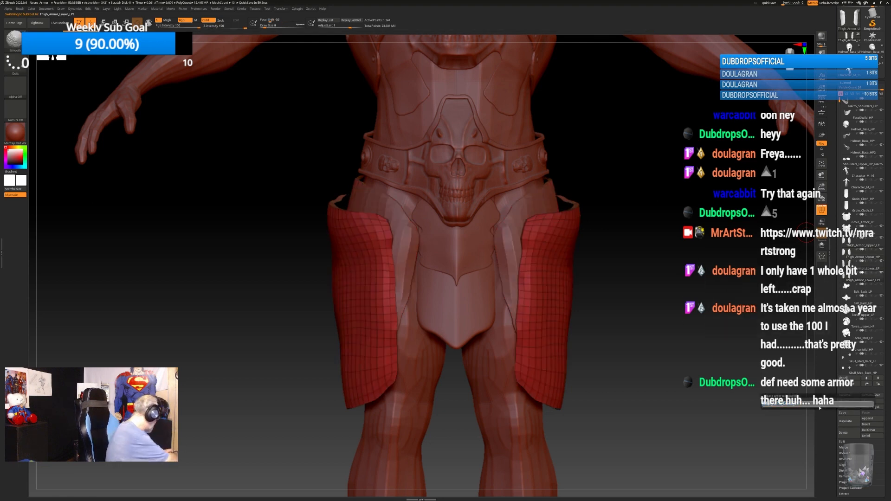
key(Return)
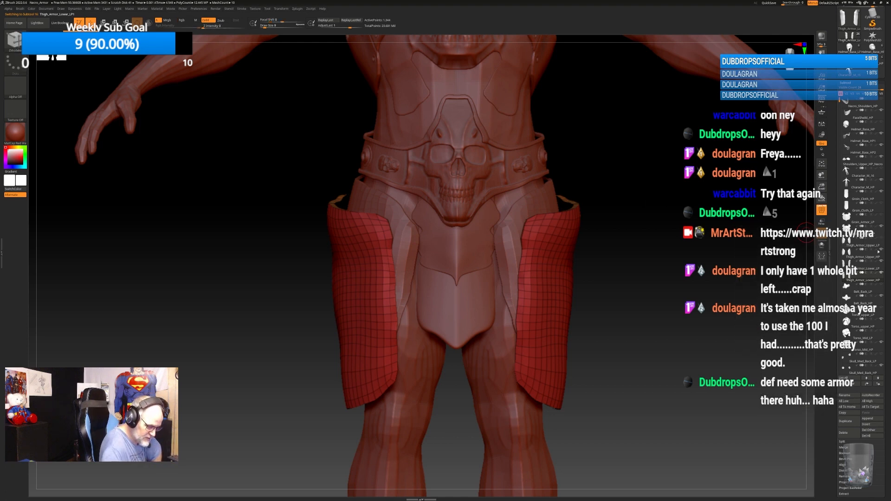
Hide the lower thigh armor, subdivide Thigh_Armor_Upper_HP several times and turn off its polyframe display.
click(871, 255)
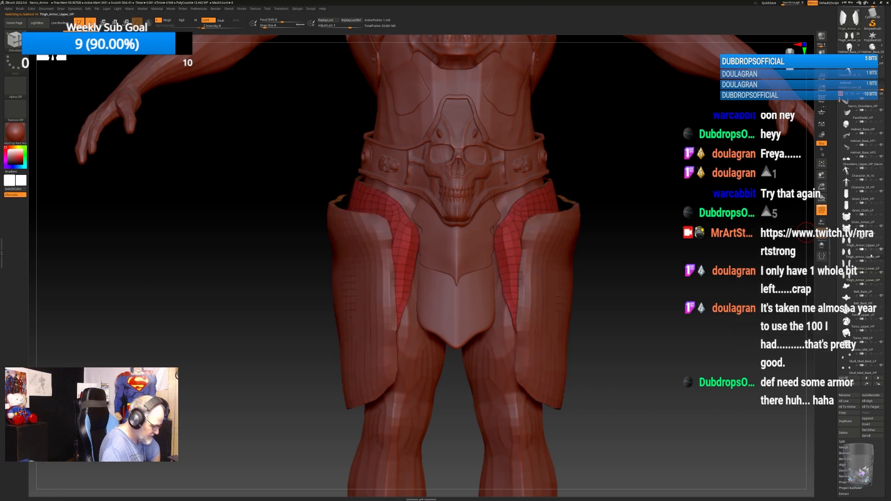
click(877, 271)
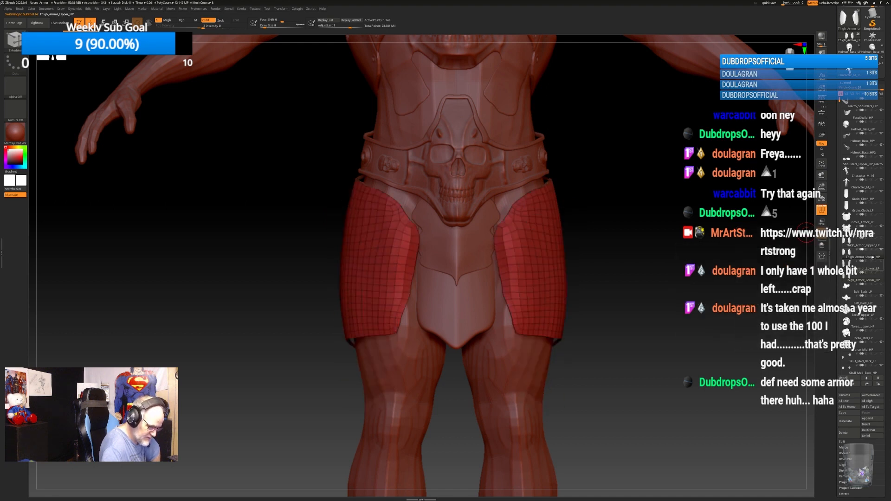
click(844, 82)
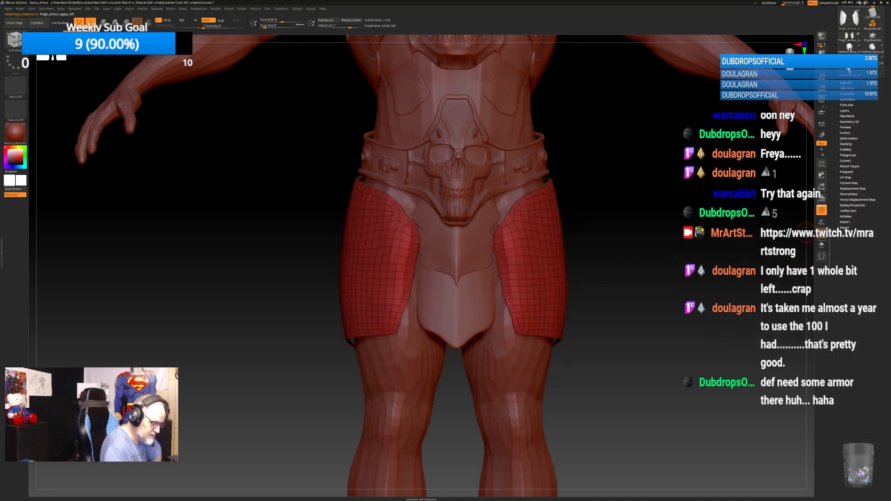
click(846, 89)
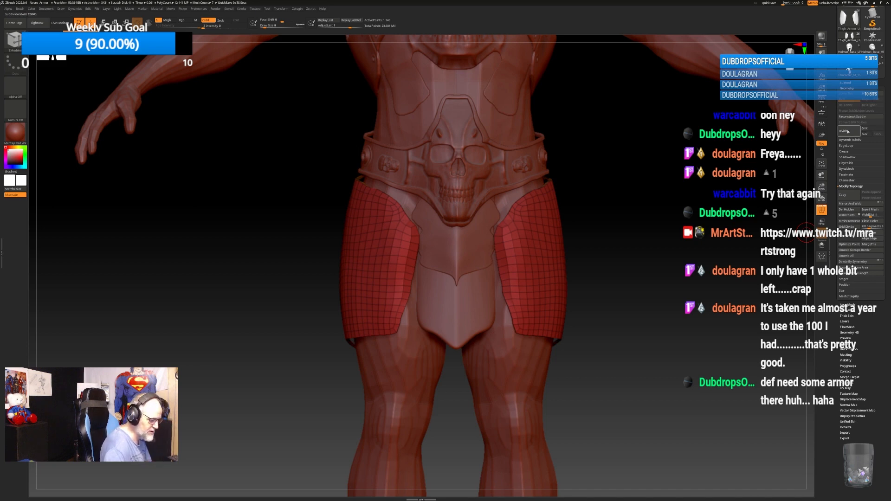
click(849, 131)
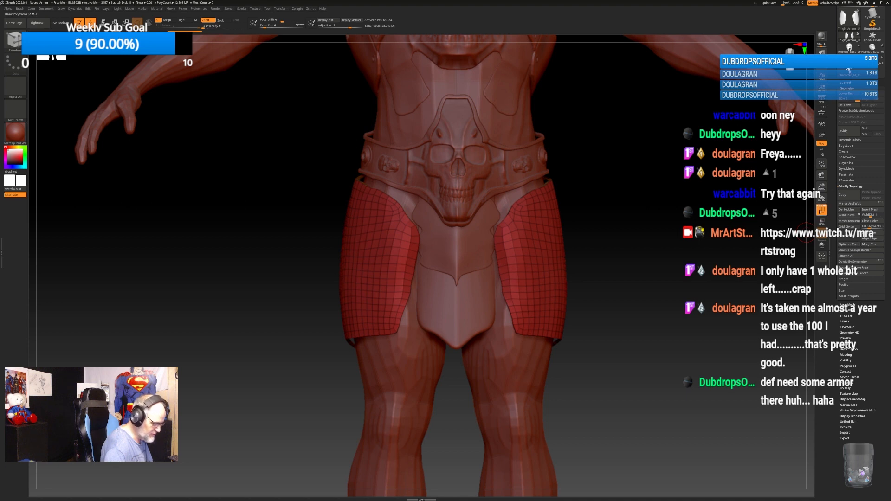
click(822, 210)
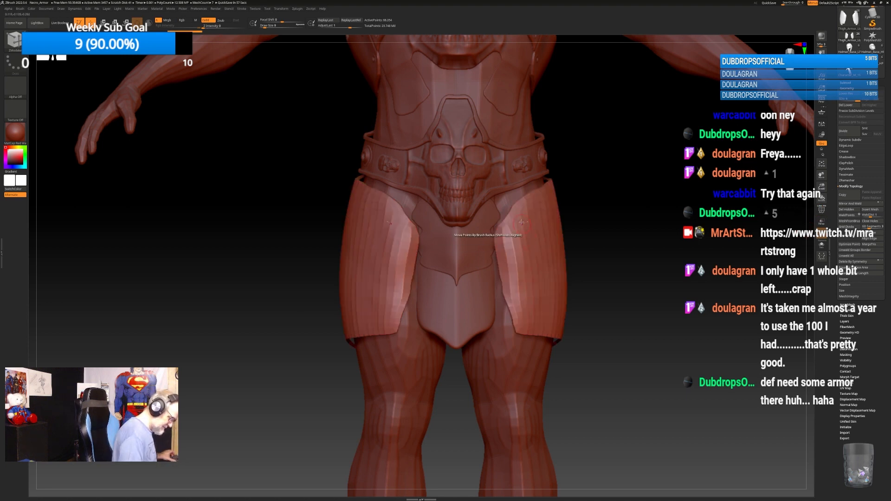
Smooth out the vertical faceting on the front, side and back of Thigh_Armor_Upper_HP, and subdivide it further.
key(shift)
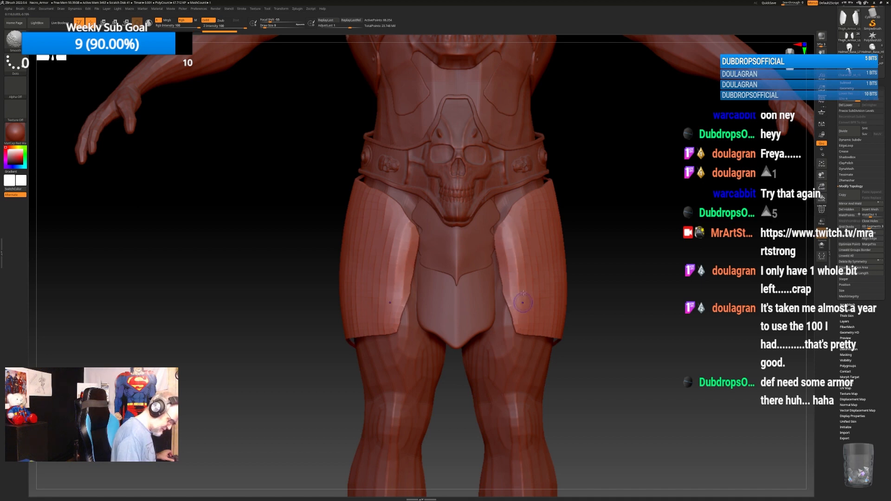
key(shift)
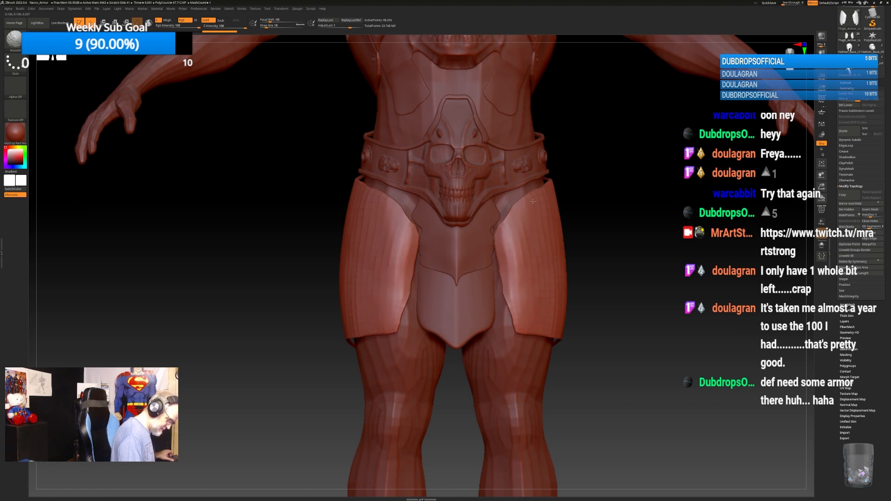
right_drag(533, 201, 552, 252)
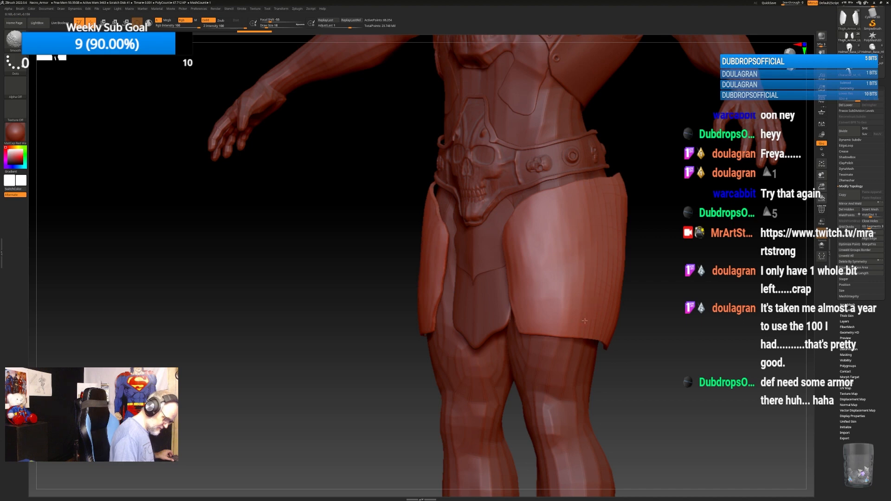
drag(659, 279, 594, 196)
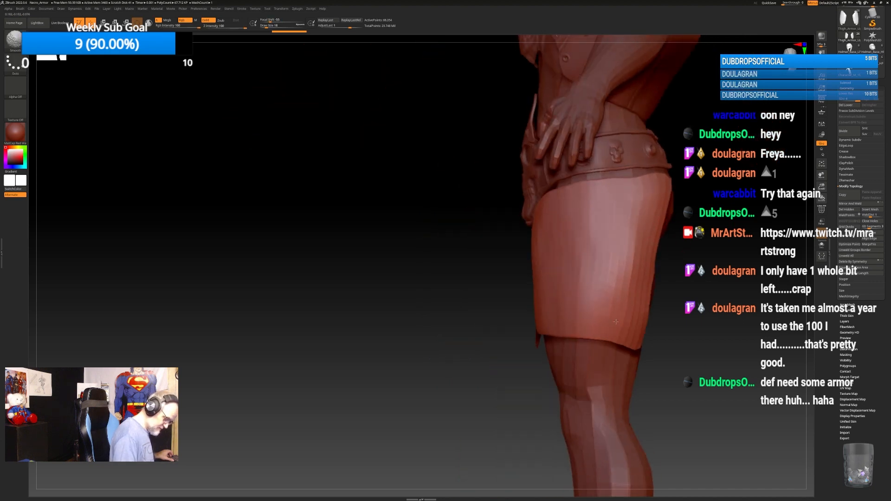
right_drag(652, 225, 638, 254)
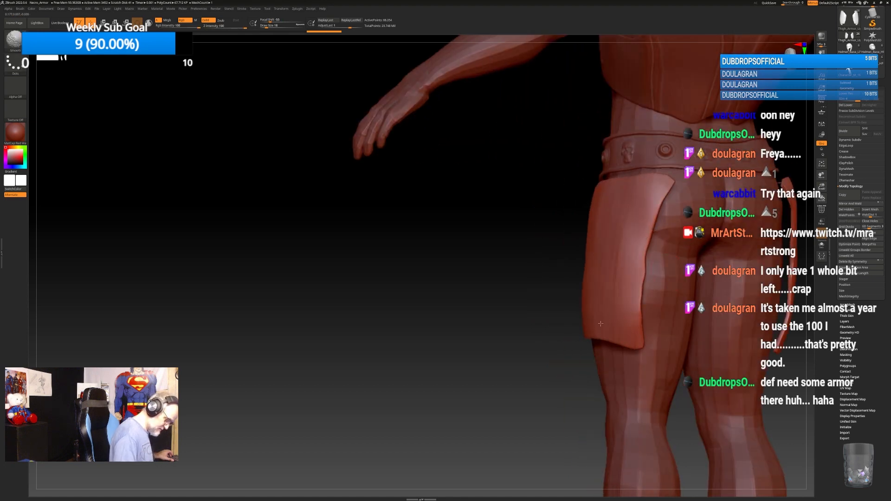
right_drag(601, 324, 544, 298)
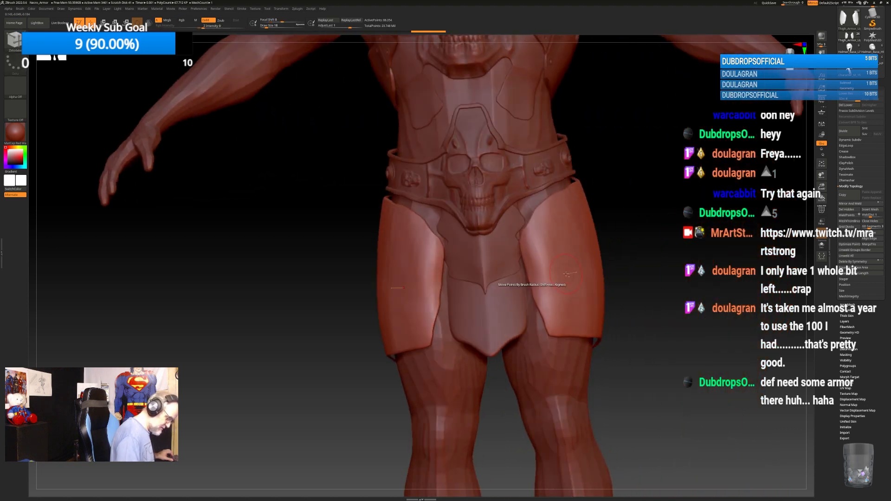
alt+right_drag(652, 216, 623, 251)
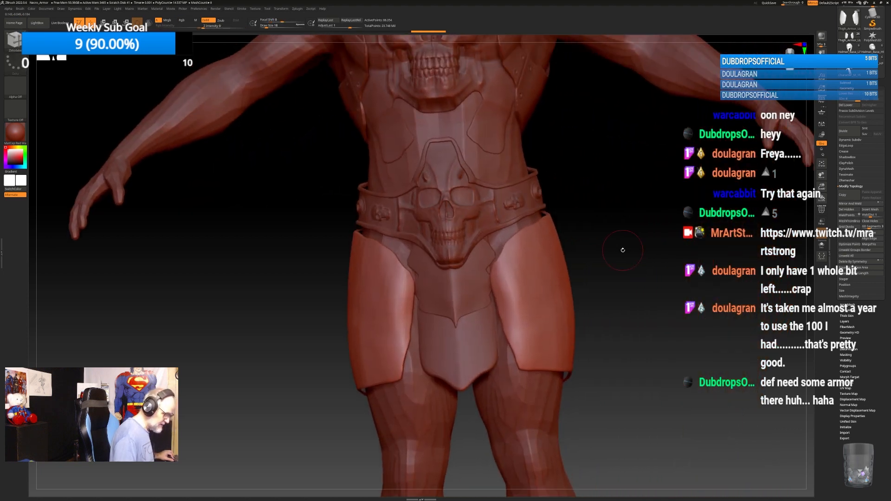
click(846, 132)
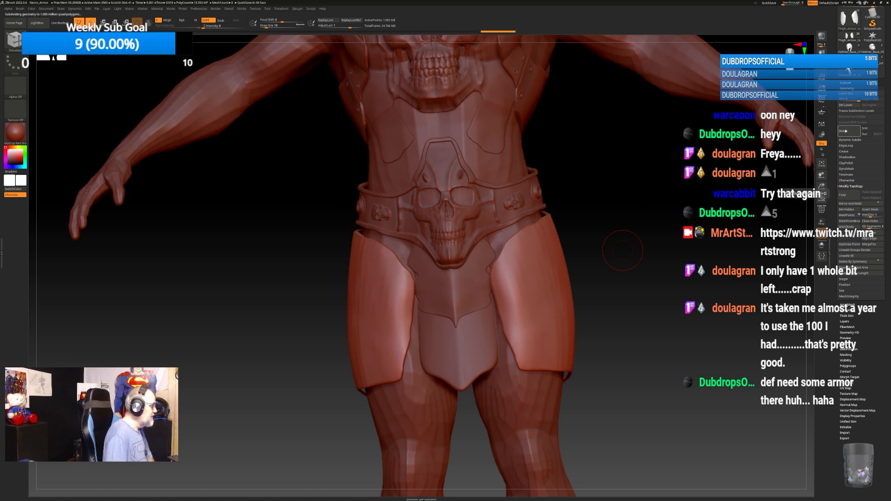
Pick a raised-edge sculpting brush and build a rim along the top, back and bottom edges of Thigh_Armor_Upper_HP.
mouse_move(638, 309)
alt+mouse_down()
mouse_move(639, 258)
mouse_move(635, 312)
alt+mouse_up()
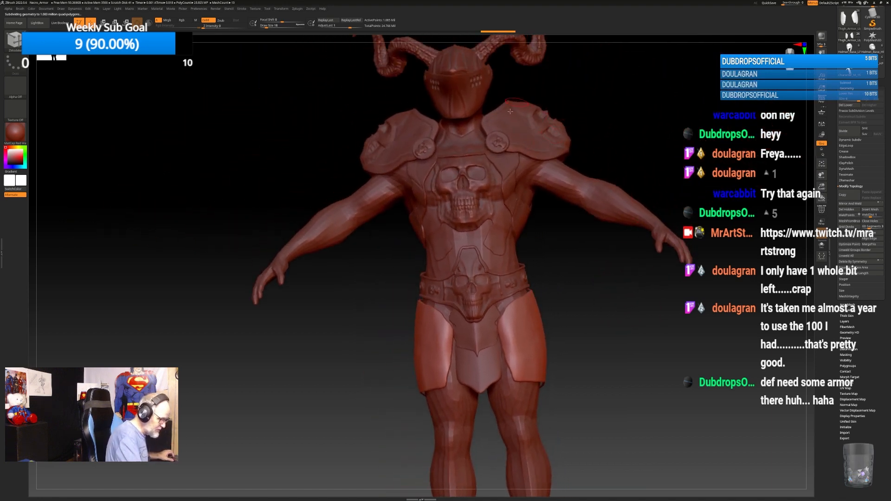
mouse_move(610, 352)
alt+mouse_down()
mouse_move(615, 336)
mouse_move(619, 356)
mouse_move(646, 322)
mouse_move(618, 326)
alt+mouse_up()
key(b)
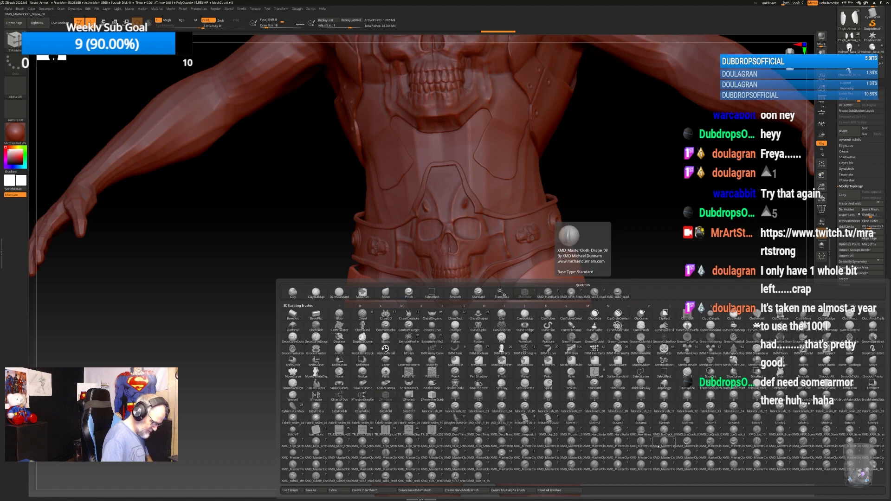
click(620, 431)
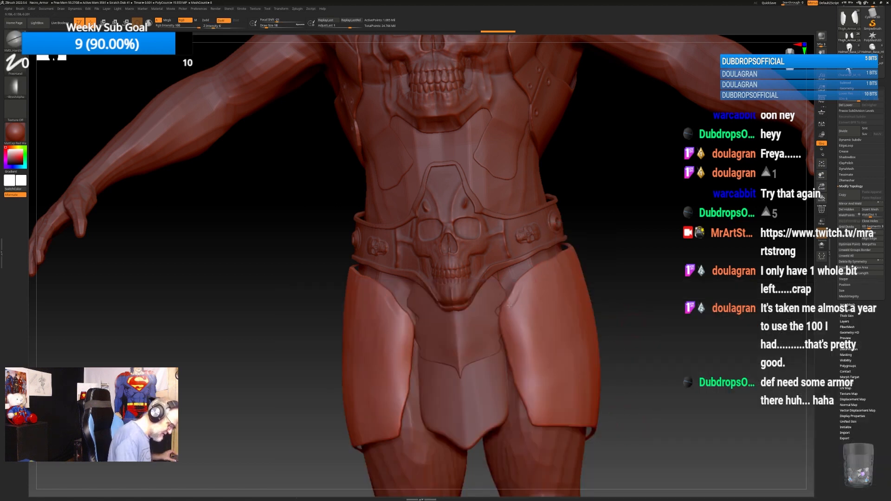
mouse_move(509, 305)
mouse_down()
mouse_move(512, 338)
mouse_move(512, 308)
mouse_move(550, 270)
mouse_up()
key(ctrl+z)
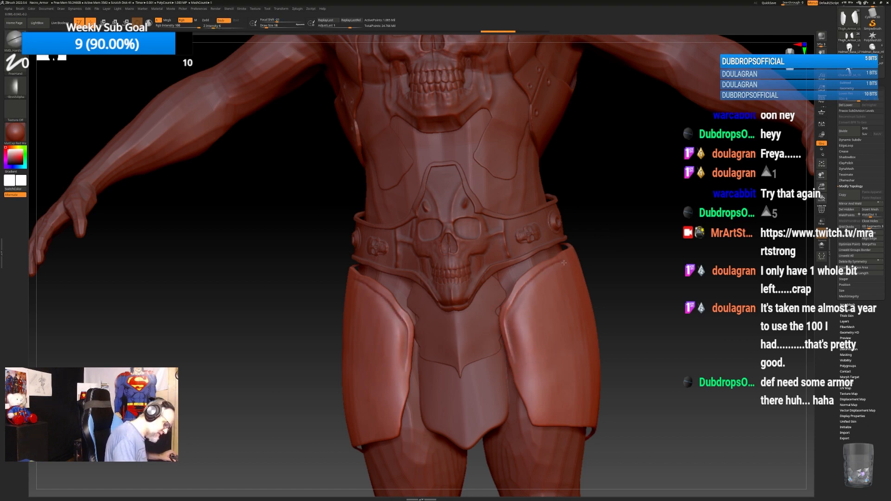
drag(625, 239, 573, 251)
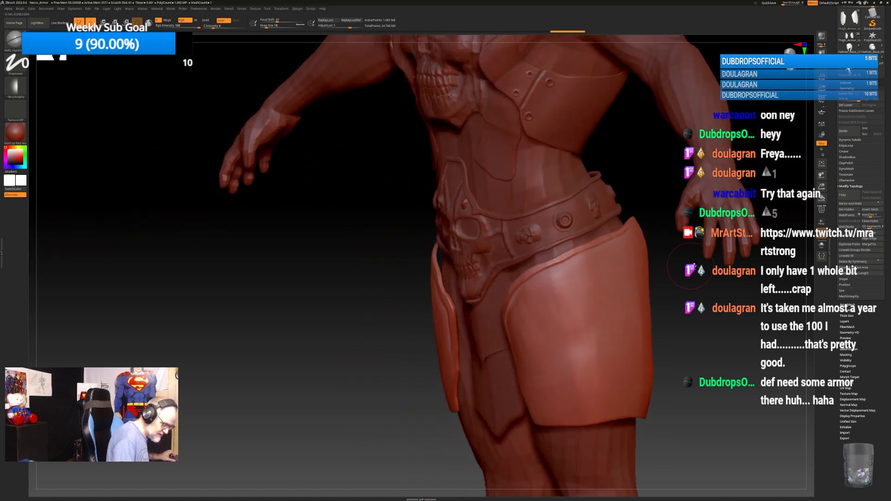
drag(664, 229, 630, 188)
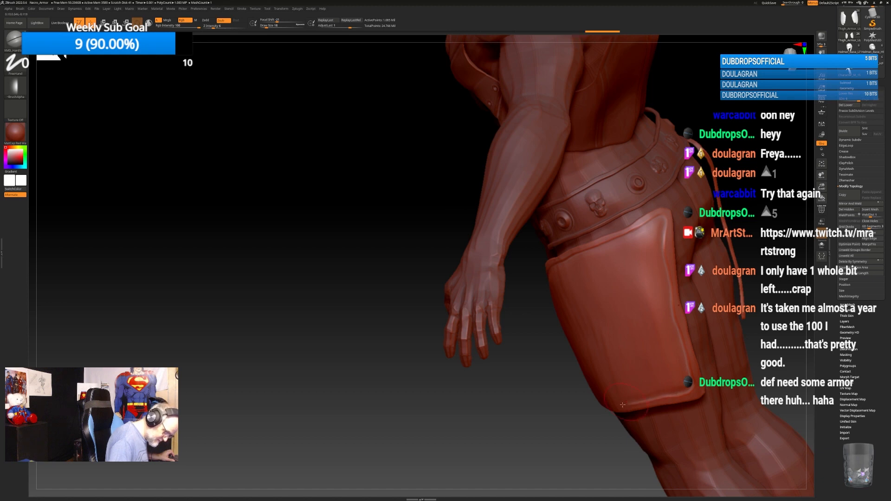
mouse_move(631, 402)
mouse_down()
mouse_move(614, 412)
mouse_move(549, 406)
mouse_move(531, 361)
mouse_up()
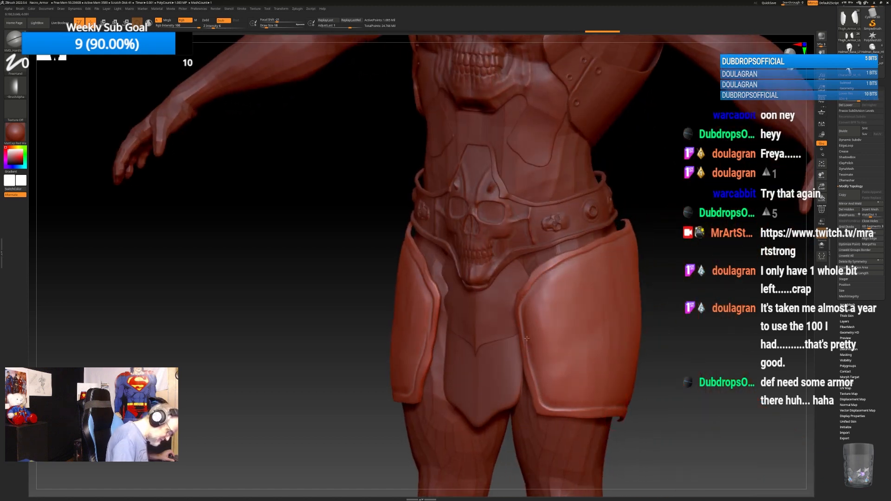
Continue the raised rim along the inner front edge of Thigh_Armor_Upper_HP and smooth its outer face.
alt+drag(649, 356, 615, 368)
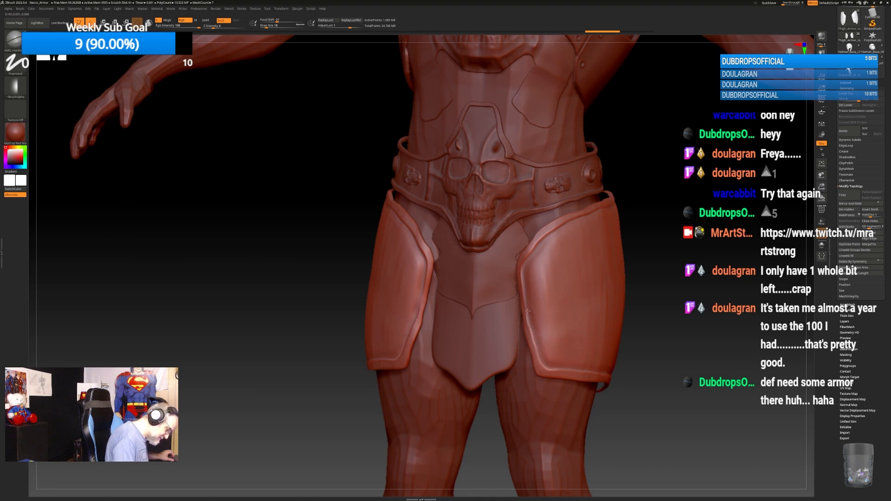
drag(528, 311, 529, 292)
drag(696, 336, 642, 276)
mouse_move(711, 297)
mouse_down()
mouse_move(661, 291)
mouse_move(719, 268)
mouse_move(637, 330)
mouse_move(637, 357)
mouse_move(648, 329)
mouse_move(556, 319)
mouse_up()
key(shift)
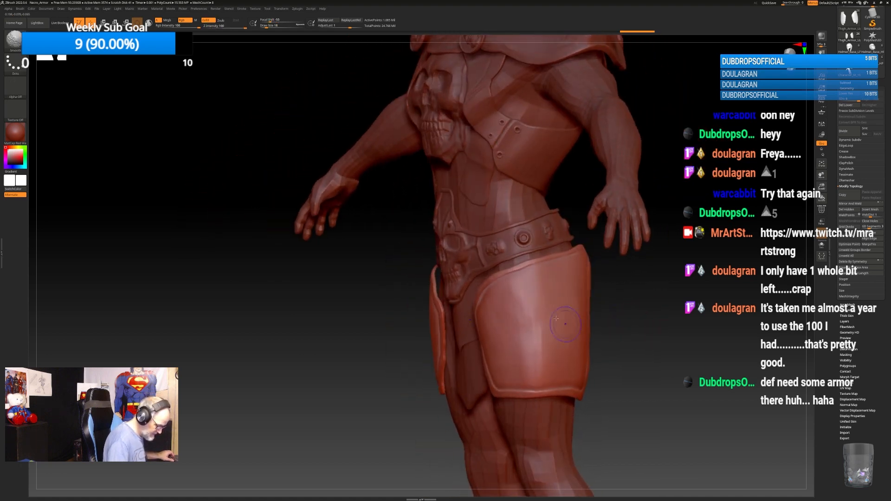
shift+drag(519, 361, 571, 323)
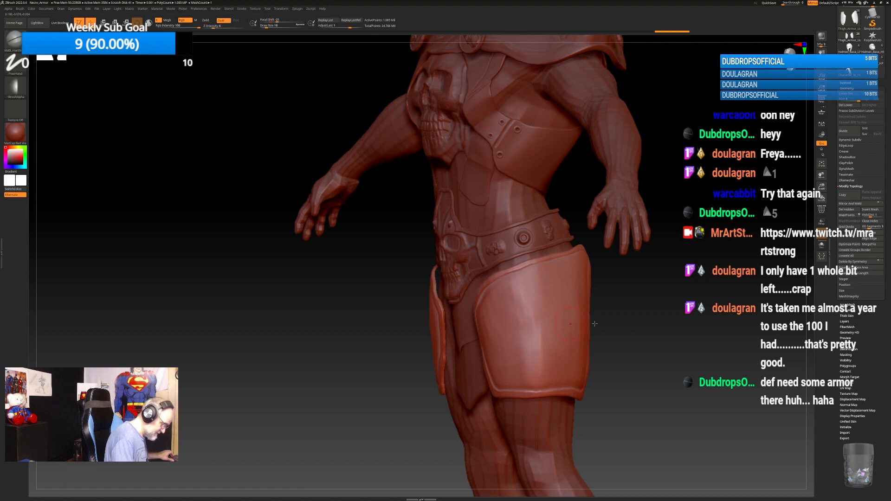
Show and select Thigh_Armor_Lower_HP and subdivide it several times.
click(846, 82)
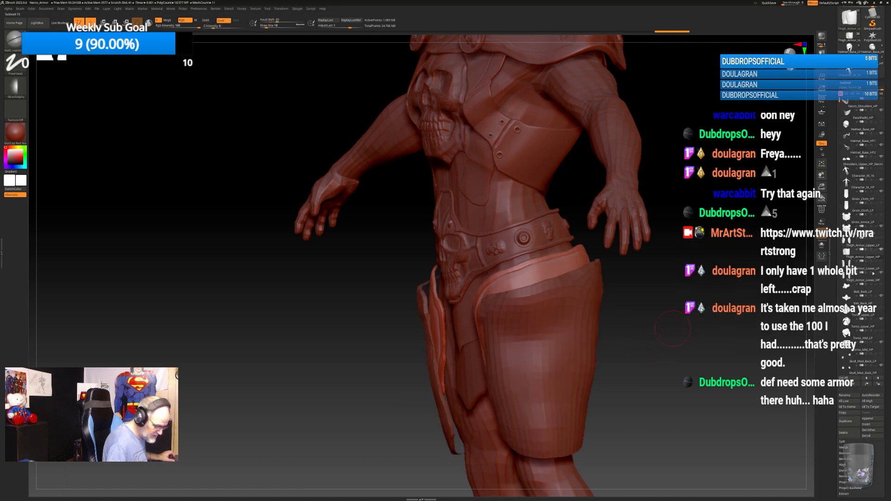
mouse_move(673, 329)
mouse_down()
mouse_move(661, 333)
mouse_move(670, 316)
mouse_up()
click(846, 83)
click(847, 88)
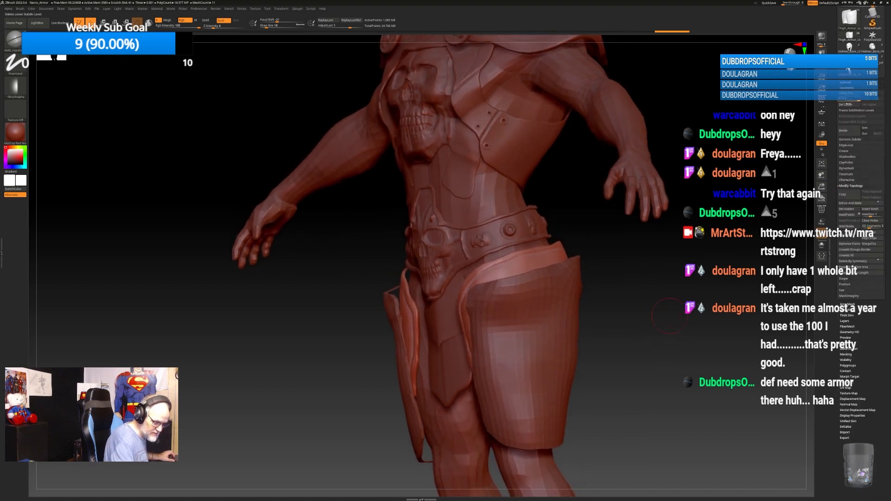
click(846, 82)
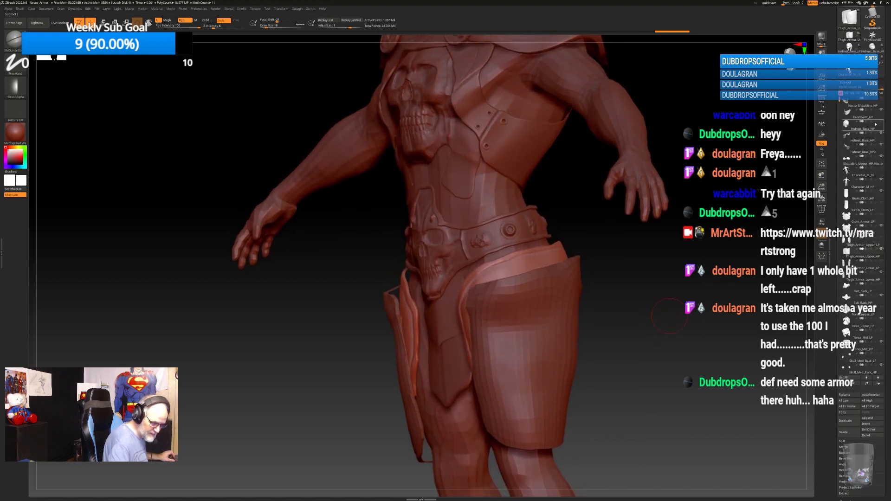
click(874, 277)
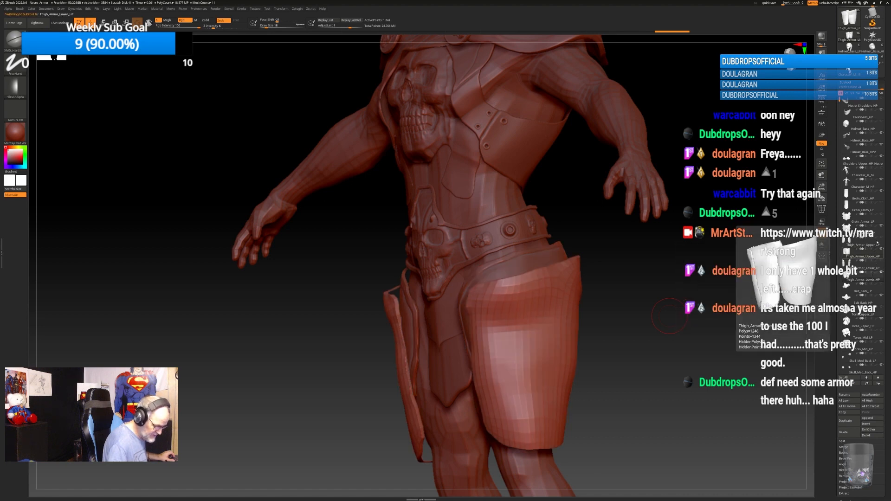
click(846, 82)
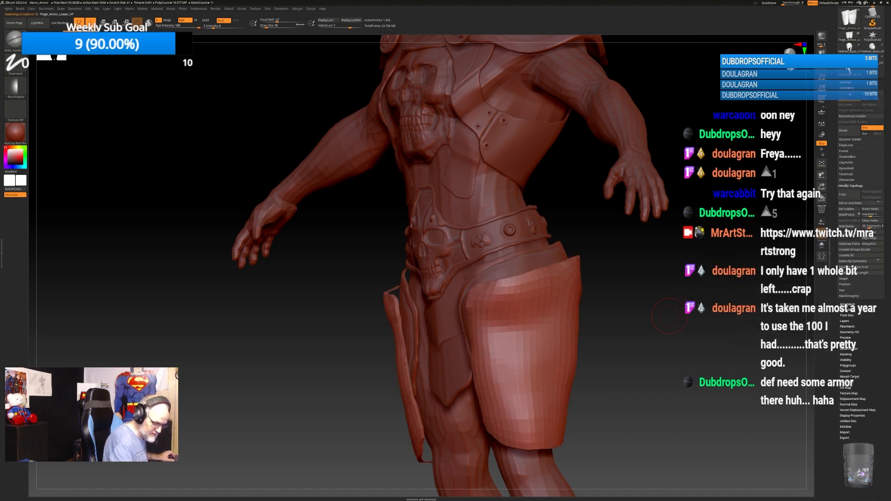
click(847, 88)
click(850, 131)
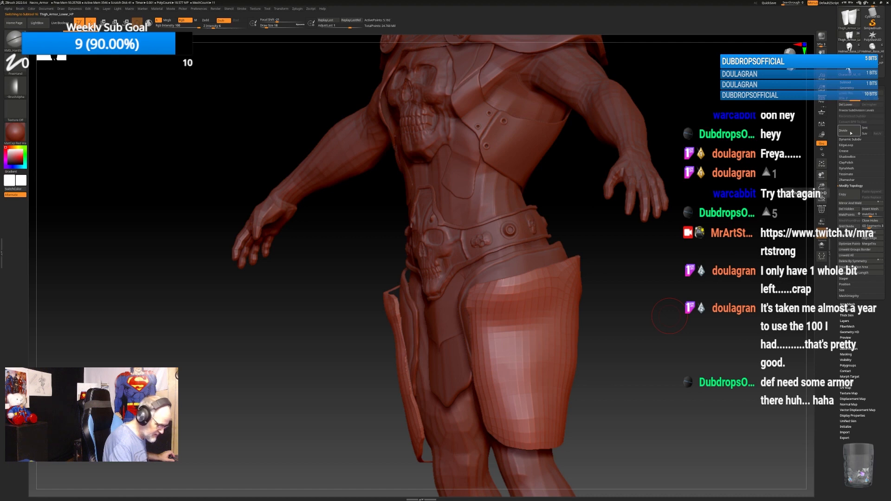
click(852, 131)
Smooth out the vertical faceting on the front, side and back of Thigh_Armor_Lower_HP.
key(shift)
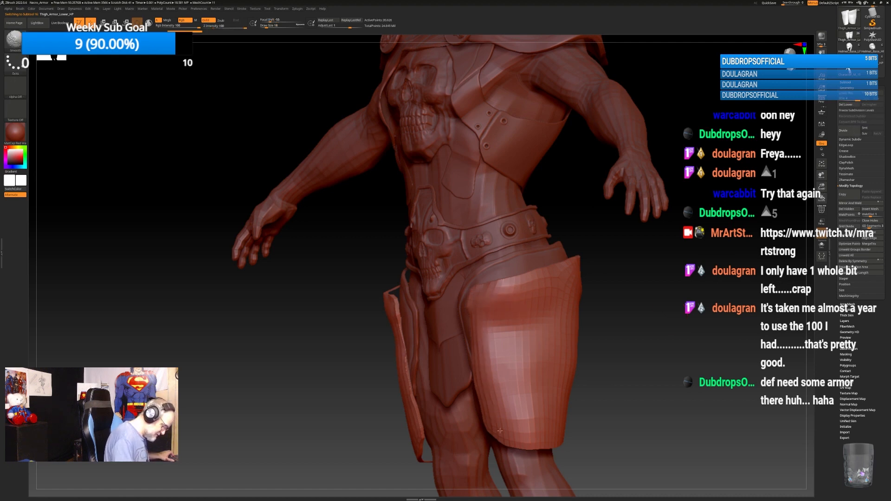
drag(585, 302, 603, 300)
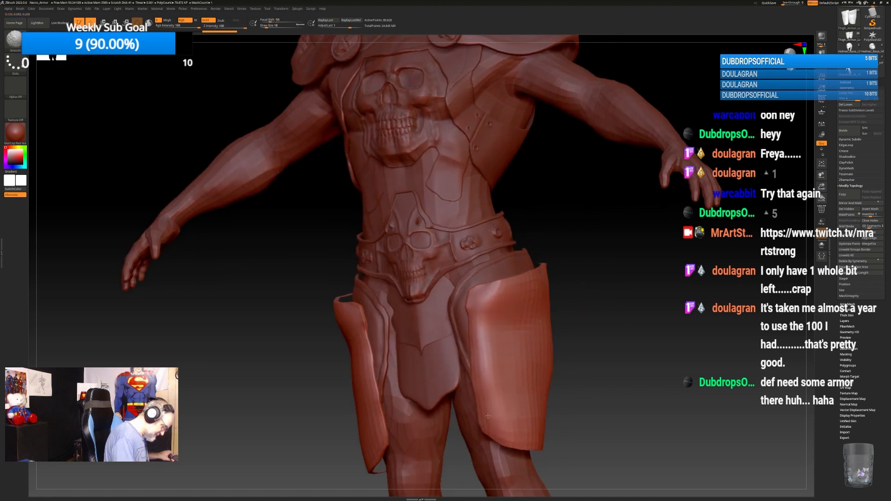
shift+drag(505, 326, 518, 336)
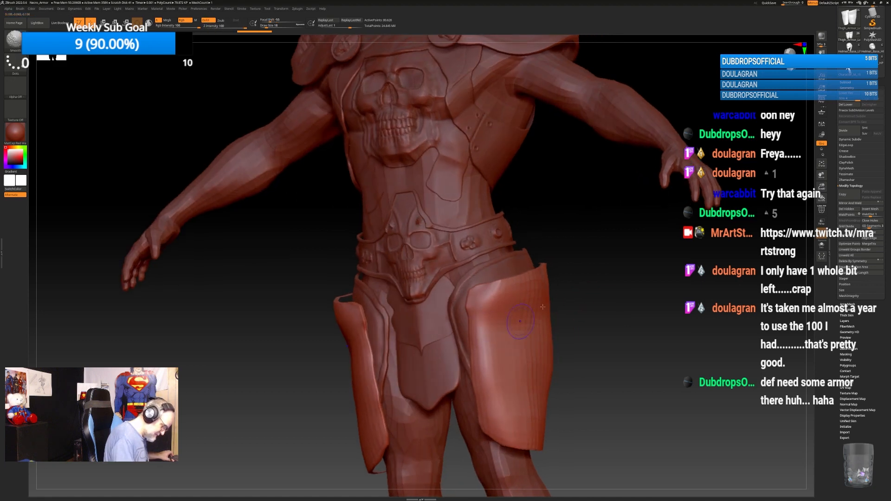
drag(599, 325, 567, 324)
key(shift)
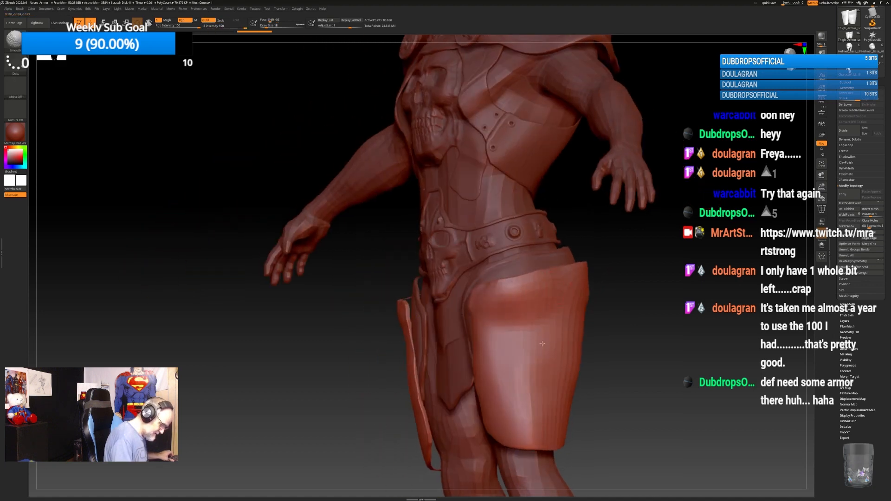
drag(552, 438, 601, 274)
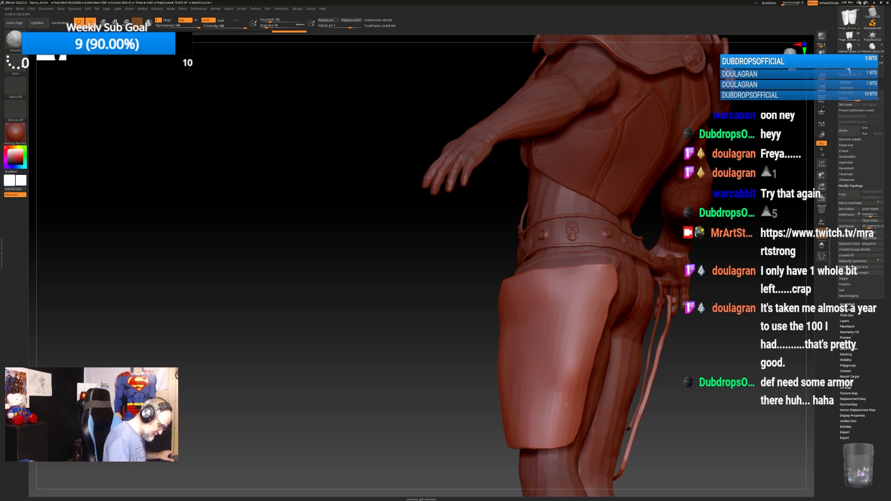
drag(554, 320, 519, 285)
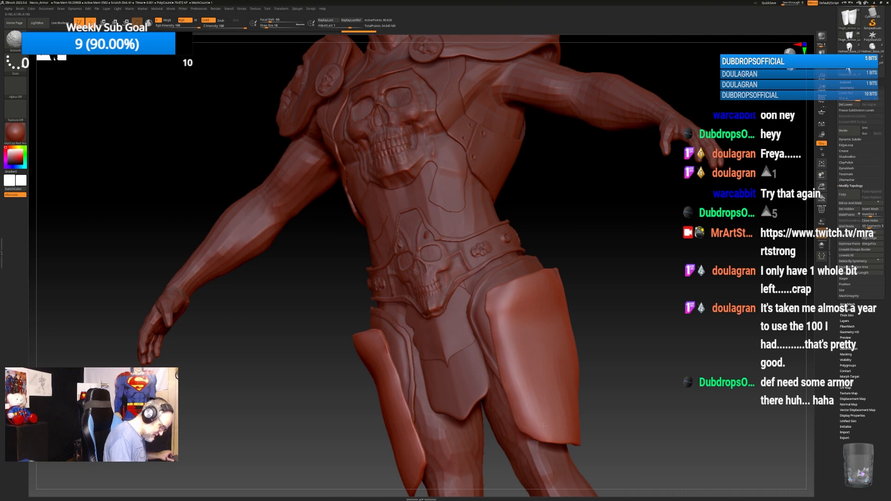
Sculpt a raised rim along the front, top, back and bottom edges of Thigh_Armor_Lower_HP.
drag(544, 425, 502, 306)
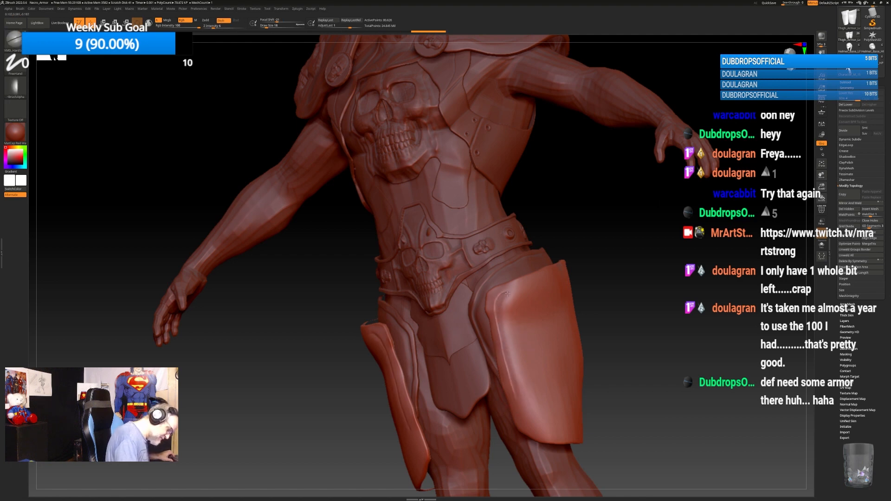
drag(508, 294, 520, 291)
drag(627, 253, 562, 276)
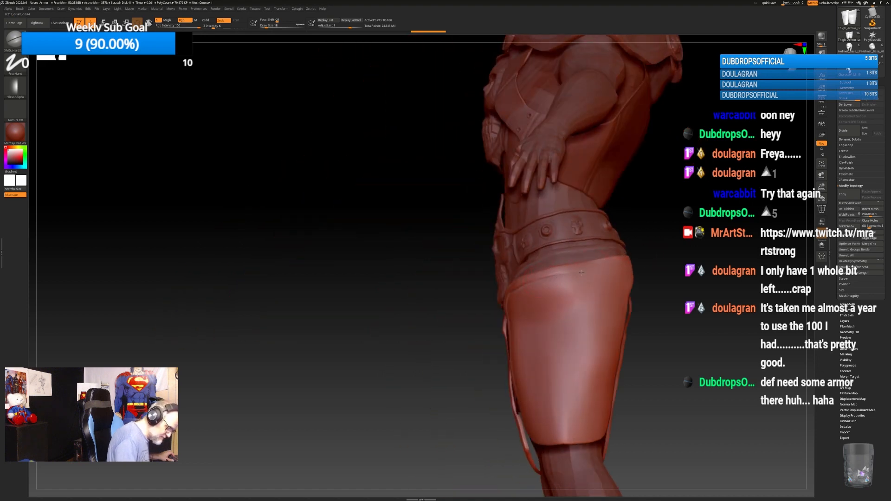
drag(678, 265, 616, 266)
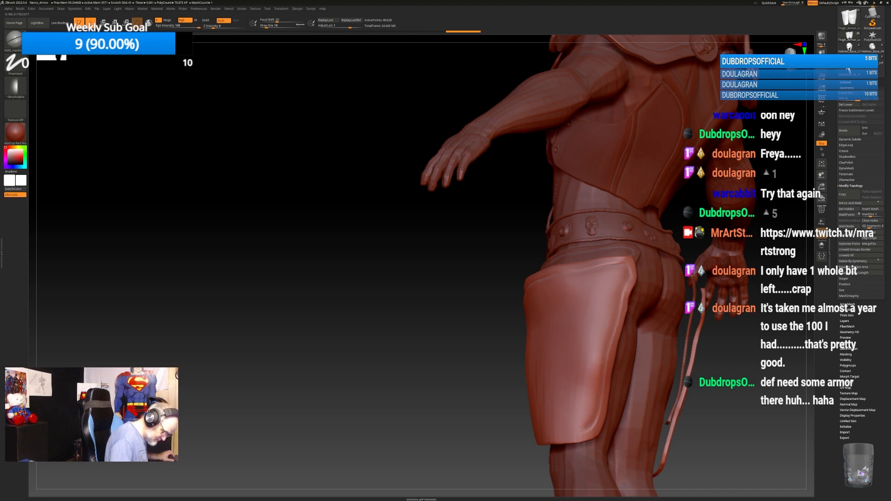
drag(571, 431, 574, 368)
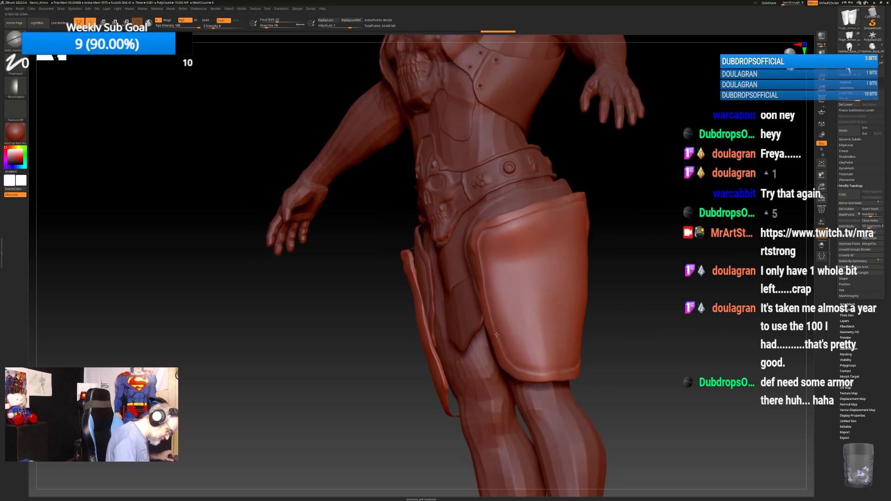
drag(496, 335, 498, 308)
Select Groin_Armor_HP and sculpt V-shaped raised ridges across the plate below the belt skull.
alt+drag(650, 281, 672, 279)
alt+drag(640, 356, 648, 330)
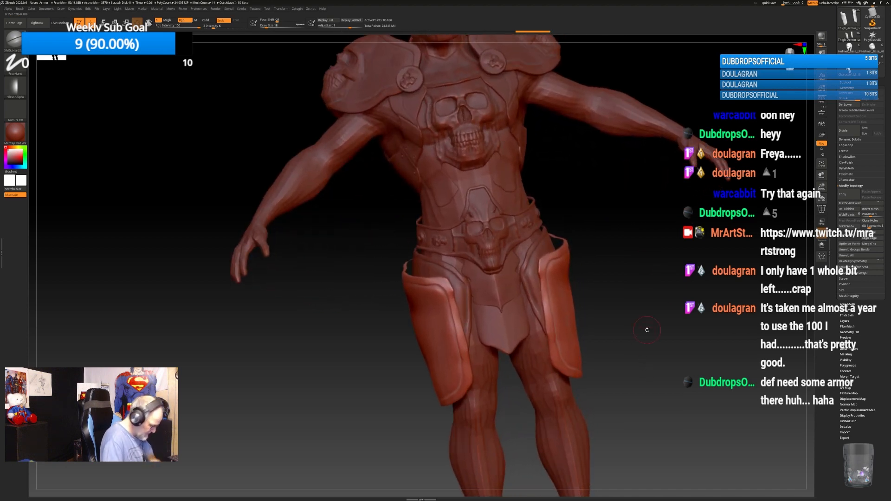
alt+drag(637, 337, 628, 320)
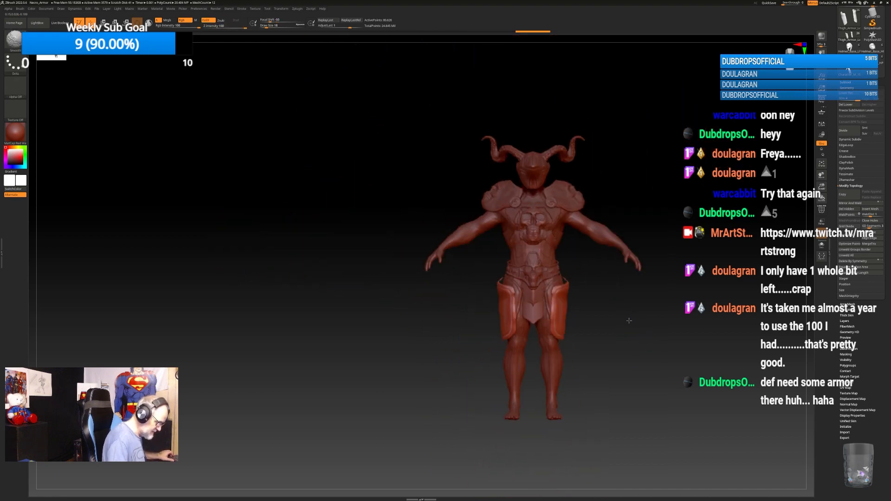
mouse_move(641, 364)
alt+mouse_down()
mouse_move(617, 334)
mouse_move(600, 346)
alt+mouse_up()
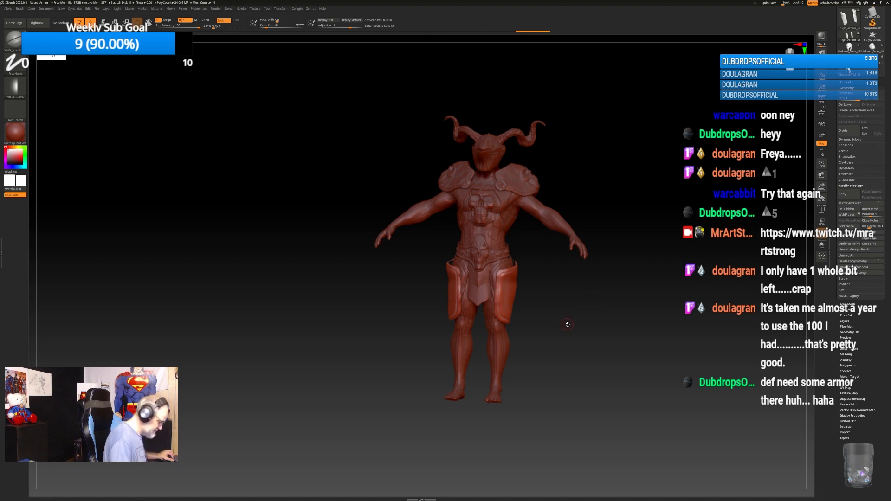
mouse_move(567, 325)
alt+mouse_down()
mouse_move(597, 352)
mouse_move(634, 344)
alt+mouse_up()
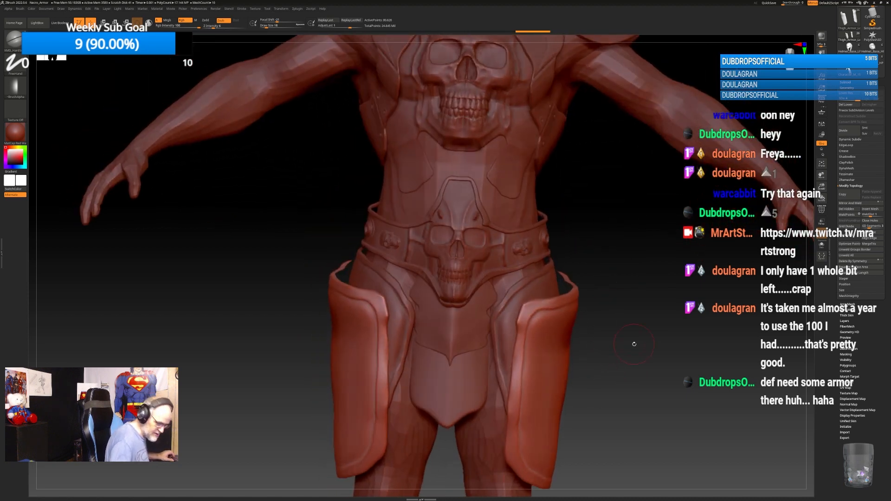
click(847, 83)
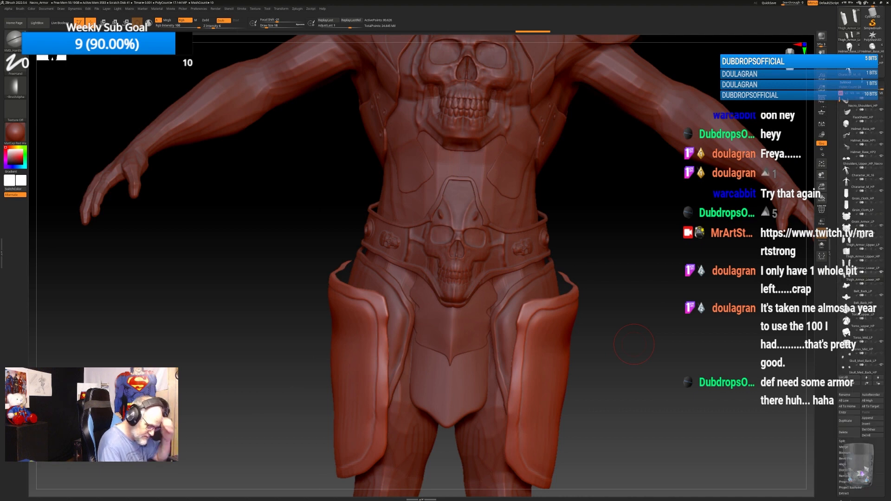
click(877, 197)
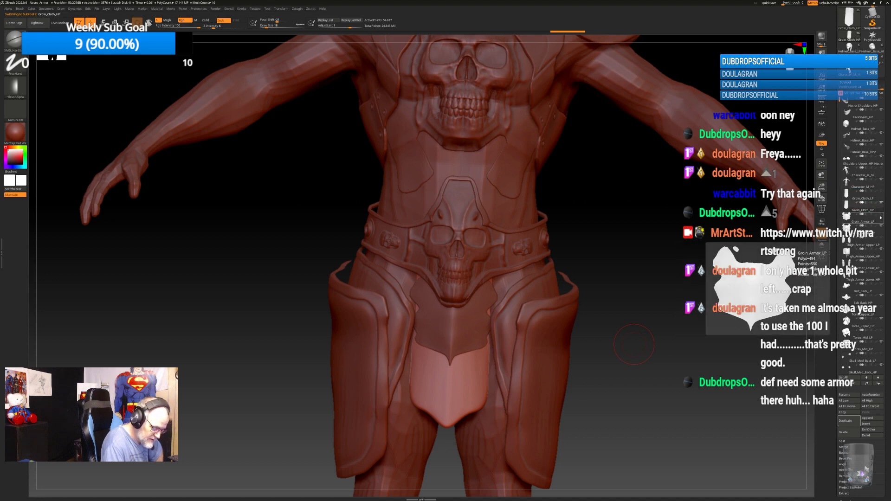
click(880, 217)
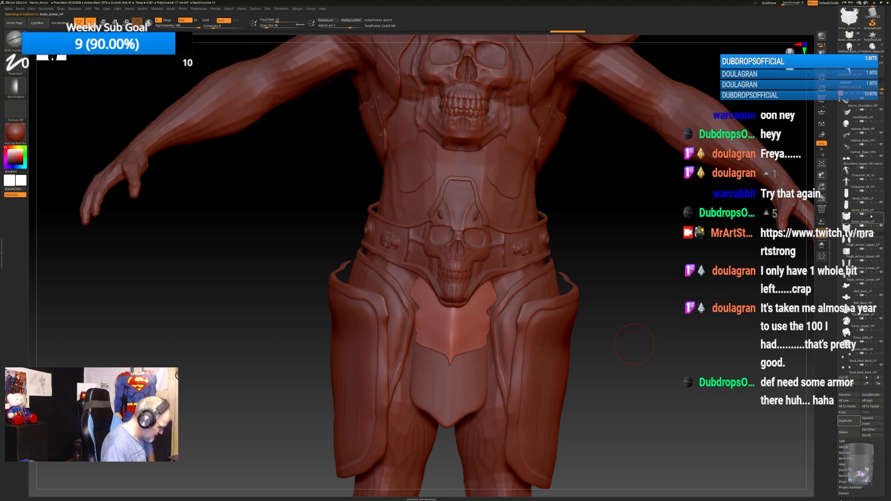
alt+drag(626, 331, 720, 365)
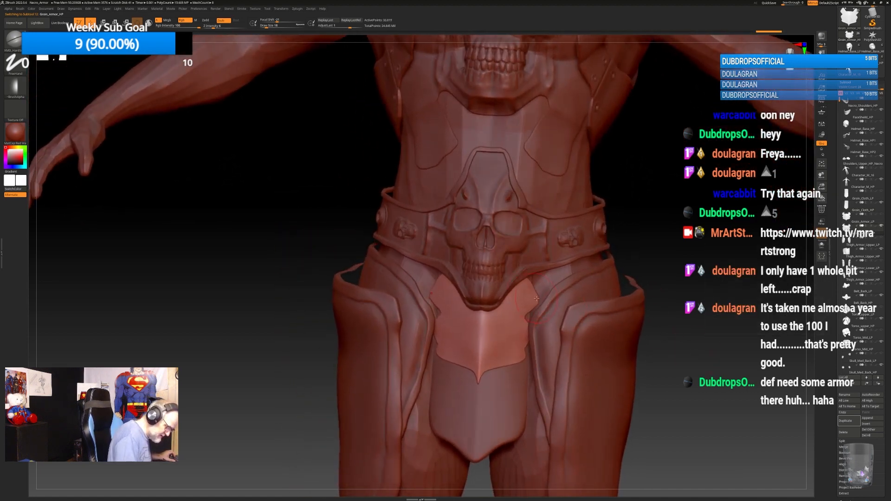
mouse_move(519, 317)
mouse_down()
mouse_move(479, 331)
mouse_move(487, 356)
mouse_move(473, 361)
mouse_up()
mouse_move(698, 316)
mouse_down()
mouse_move(664, 316)
mouse_move(702, 292)
mouse_move(695, 325)
mouse_move(681, 309)
mouse_move(669, 320)
mouse_move(668, 308)
mouse_move(678, 329)
mouse_up()
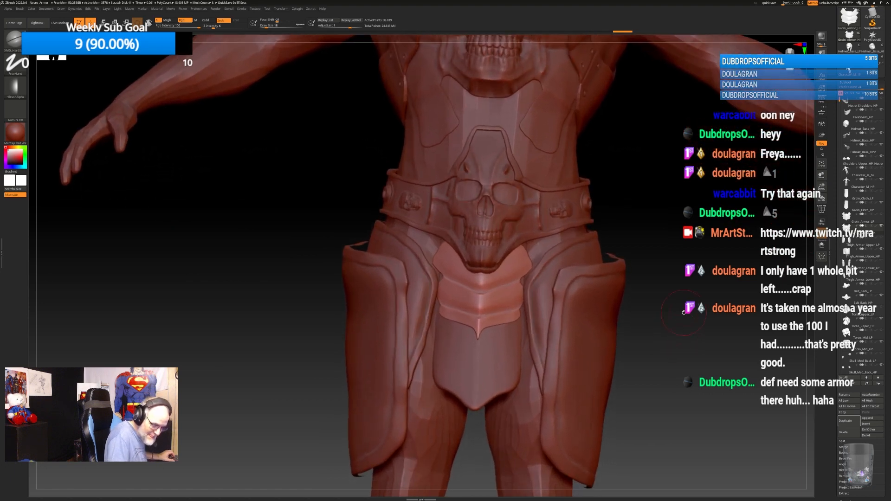
Select Groin_Cloth_HP, delete its subdivision levels above the lowest, and divide it again with subdivision smoothing turned off.
click(873, 210)
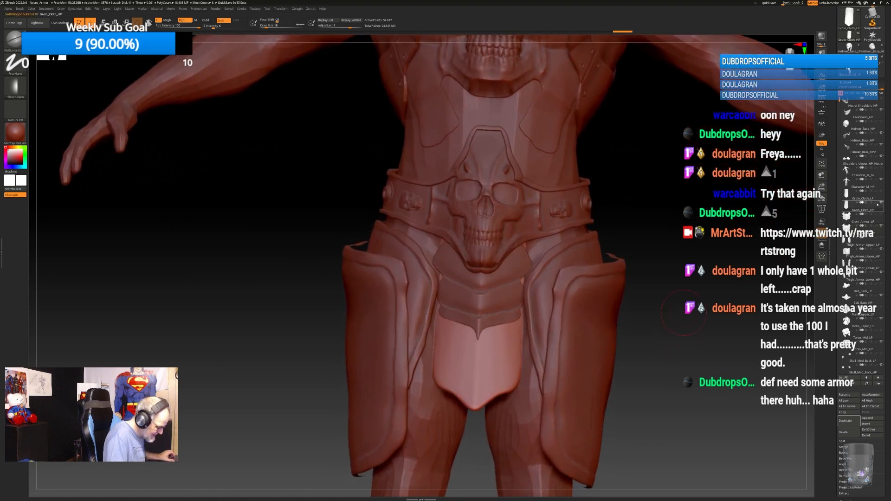
click(846, 82)
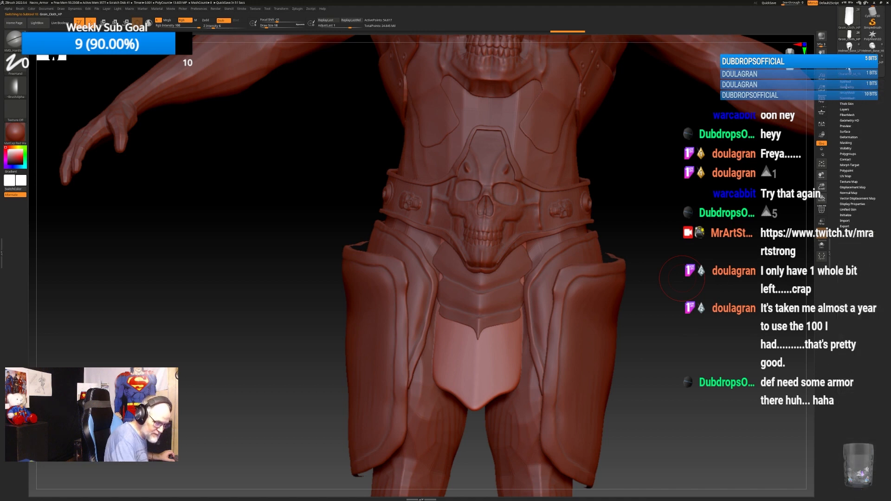
click(847, 87)
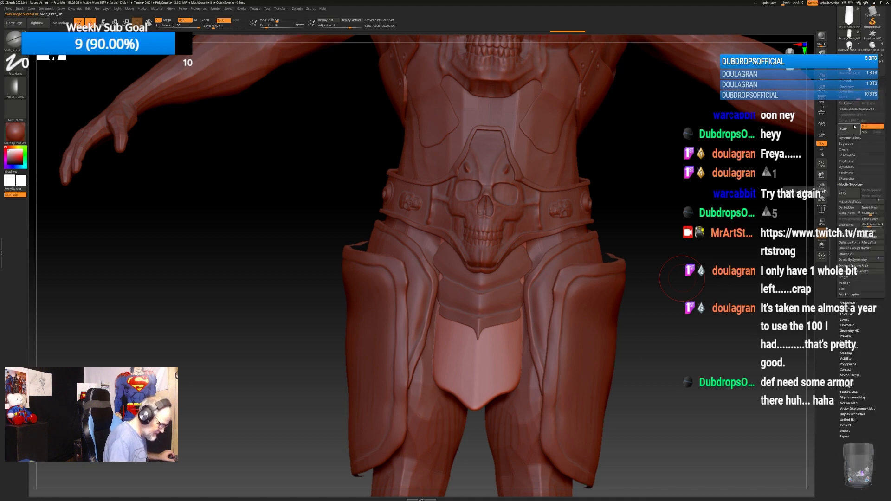
drag(858, 97, 840, 98)
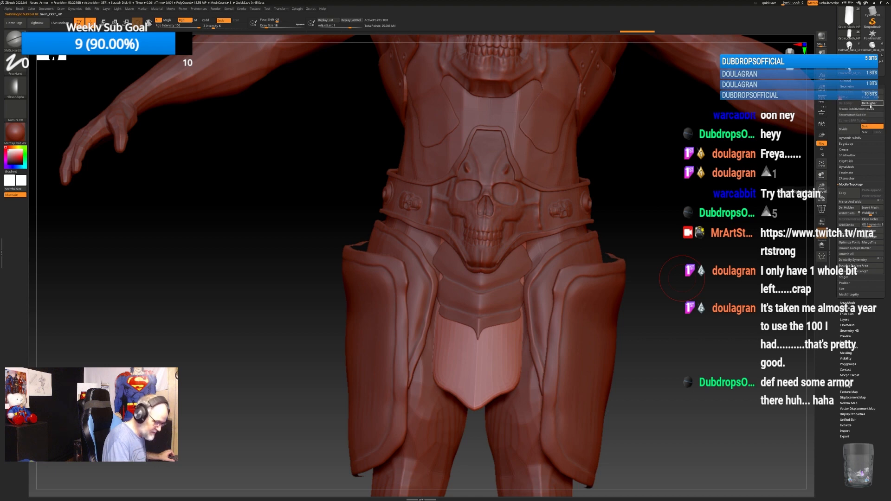
click(872, 104)
click(844, 129)
click(846, 132)
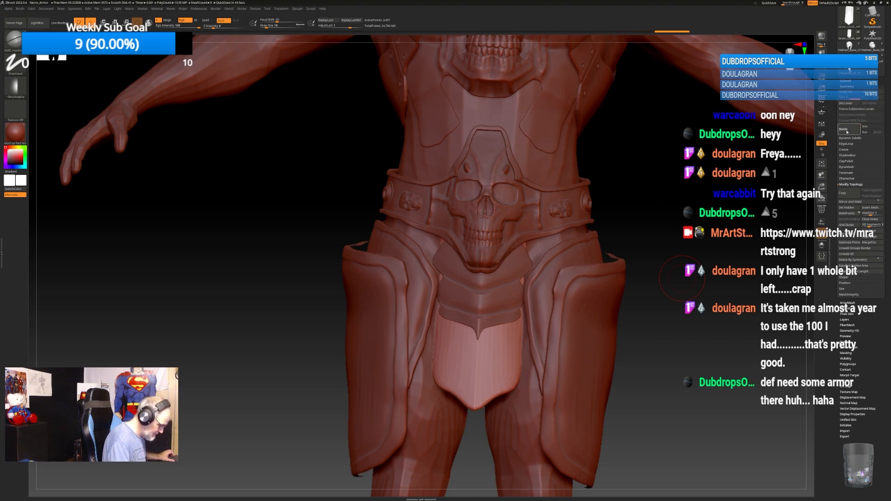
Smooth Groin_Cloth_HP and sculpt a raised rim along its side and pointed bottom edges.
key(shift)
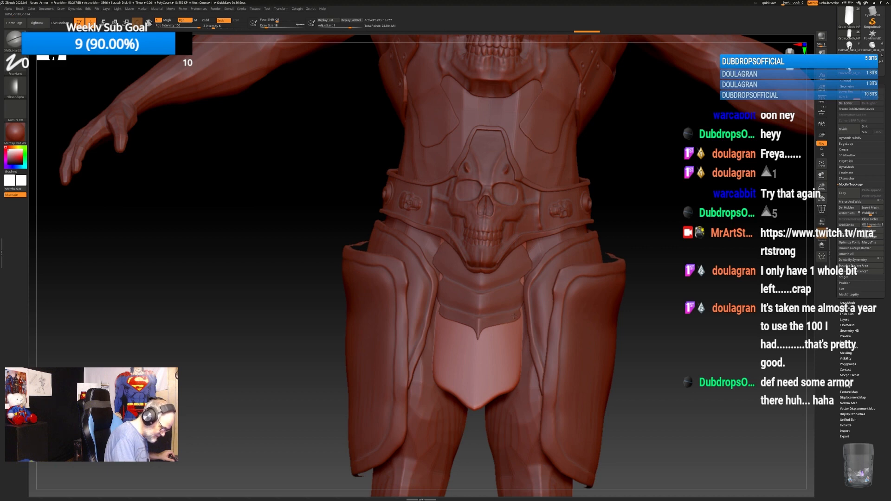
mouse_move(514, 316)
mouse_down()
mouse_move(507, 375)
mouse_move(476, 391)
mouse_up()
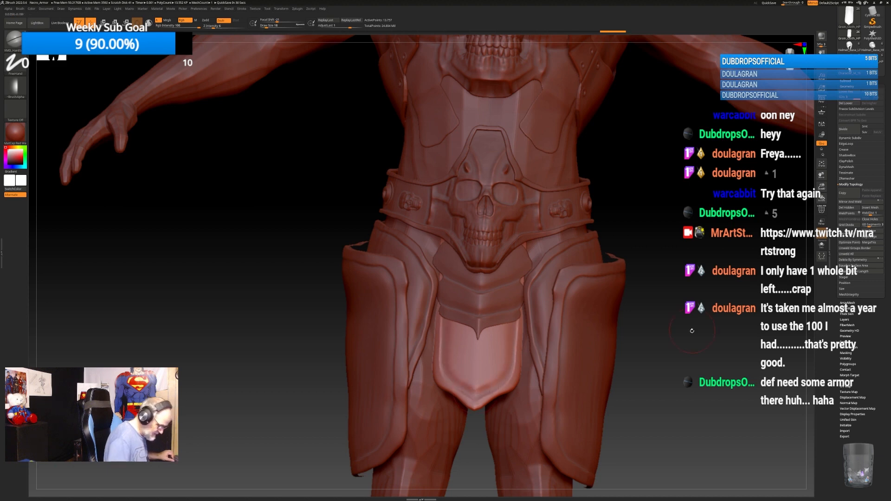
ctrl+right_drag(693, 331, 682, 296)
ctrl+right_drag(679, 339, 656, 298)
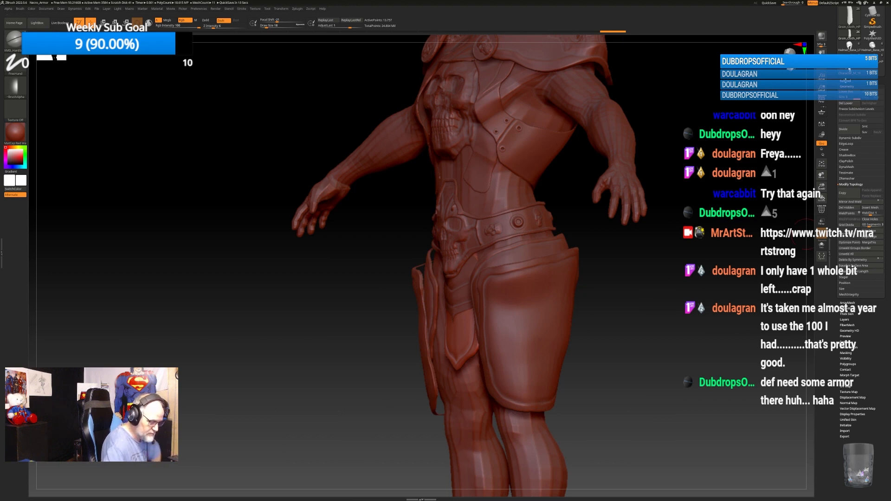
Select Thigh_Armor_Lower_HP and subdivide it further, undoing the excess last division.
click(845, 80)
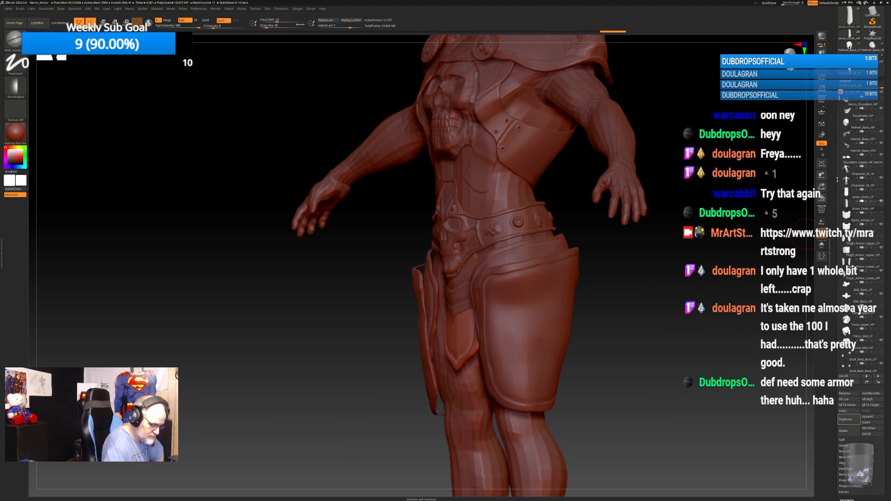
click(859, 274)
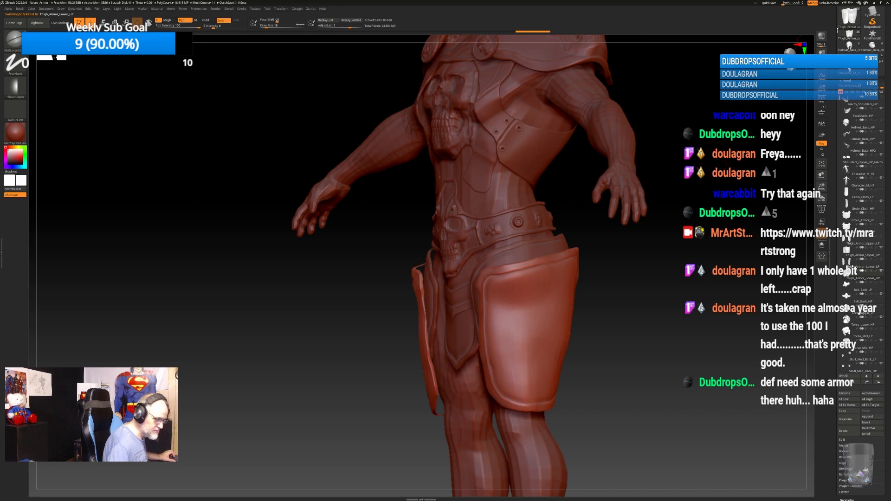
click(846, 80)
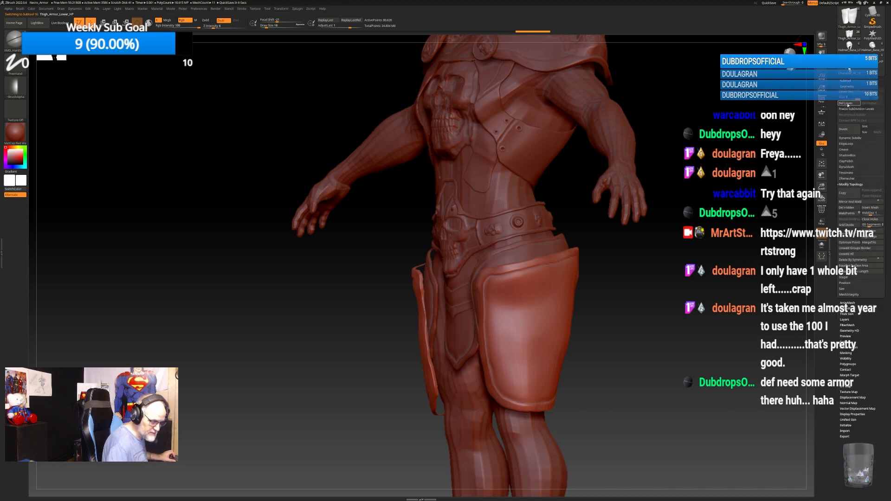
click(850, 130)
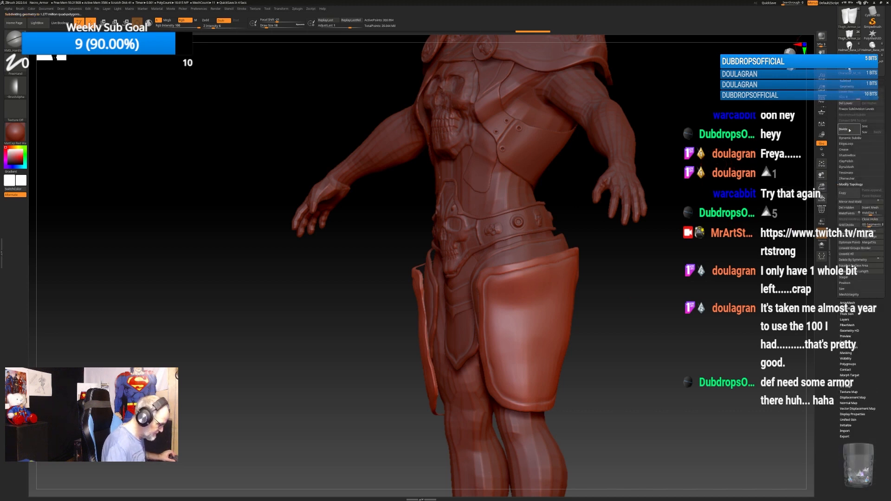
click(849, 130)
alt+drag(669, 284, 674, 217)
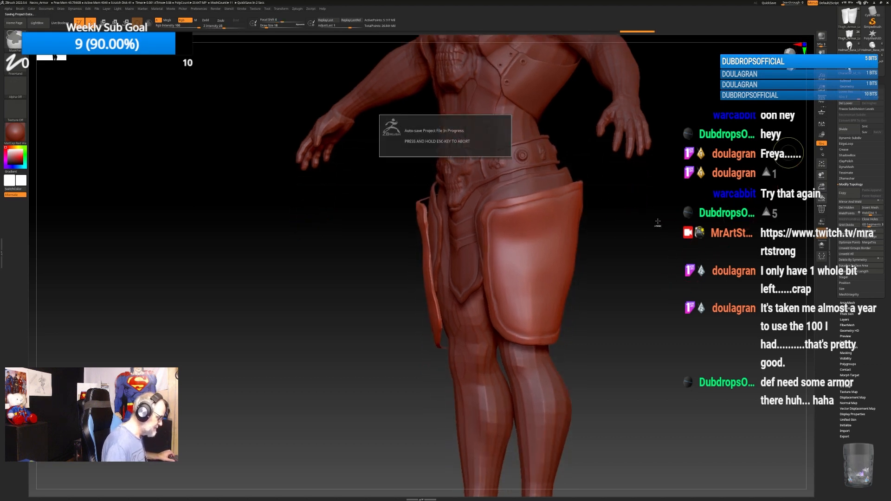
key(ctrl+z)
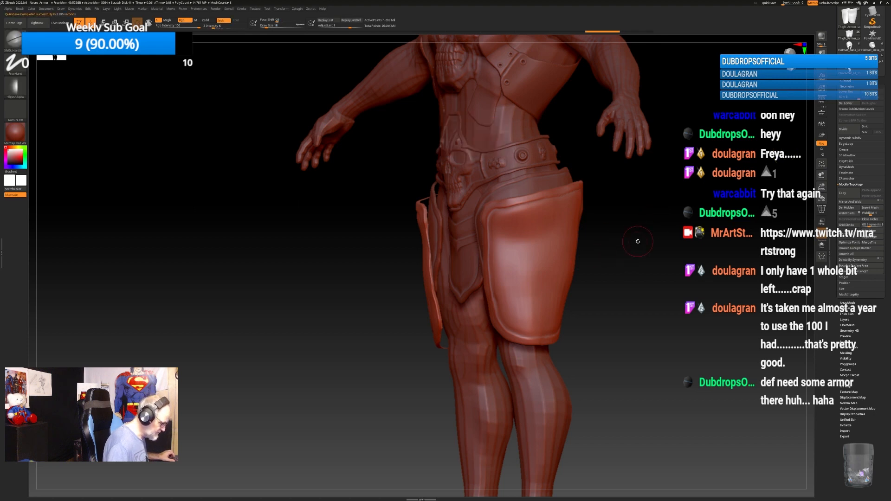
drag(638, 241, 641, 242)
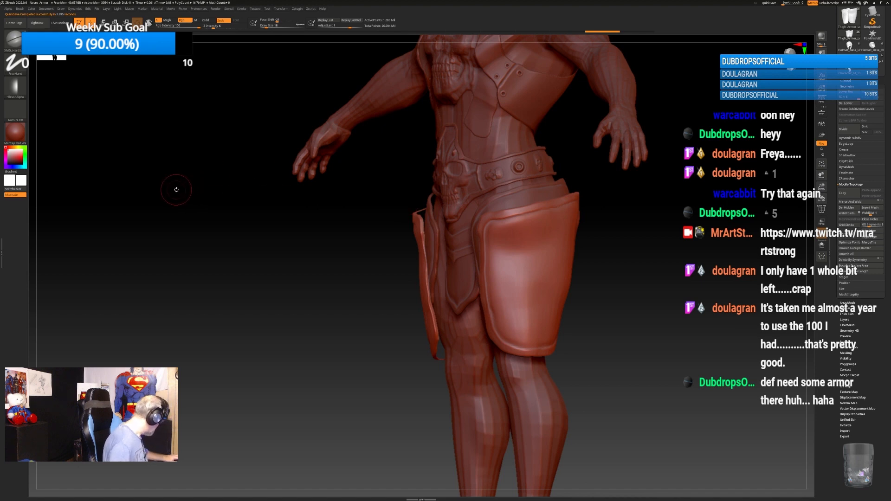
Switch to the drag-rectangle stamping brush and import a skull image from the skeleton brush folder as its alpha.
key(b)
key(d)
key(s)
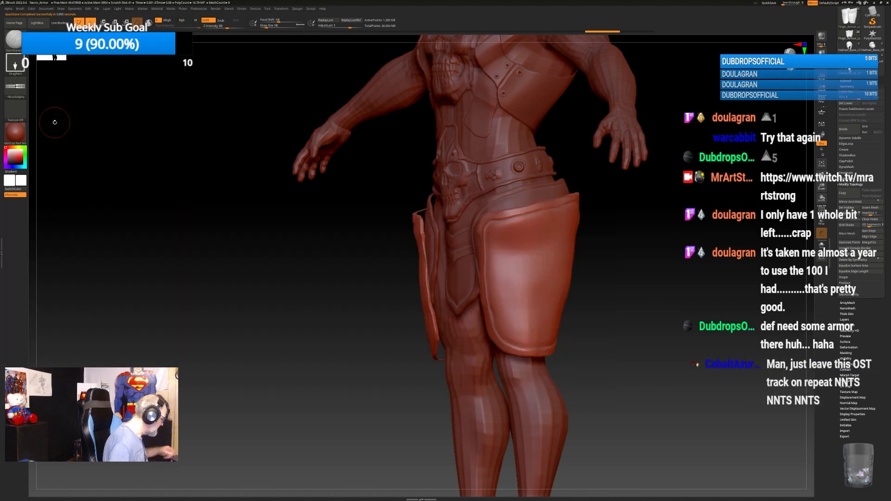
click(15, 87)
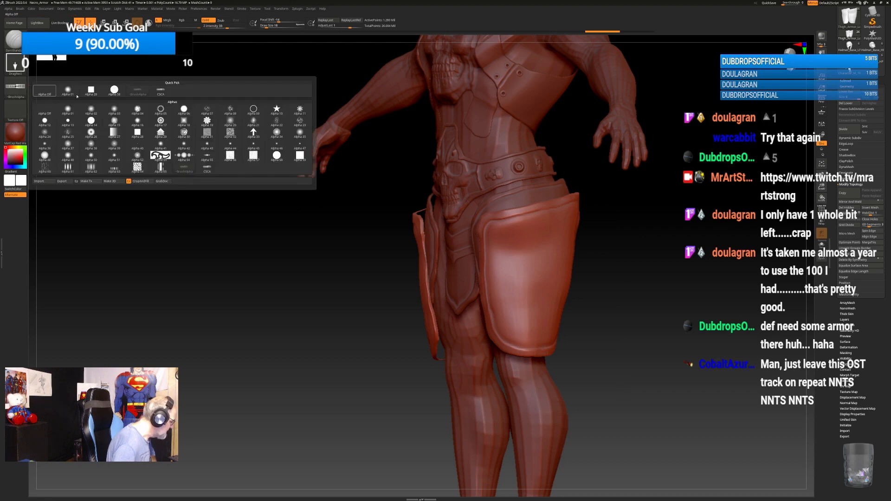
click(59, 181)
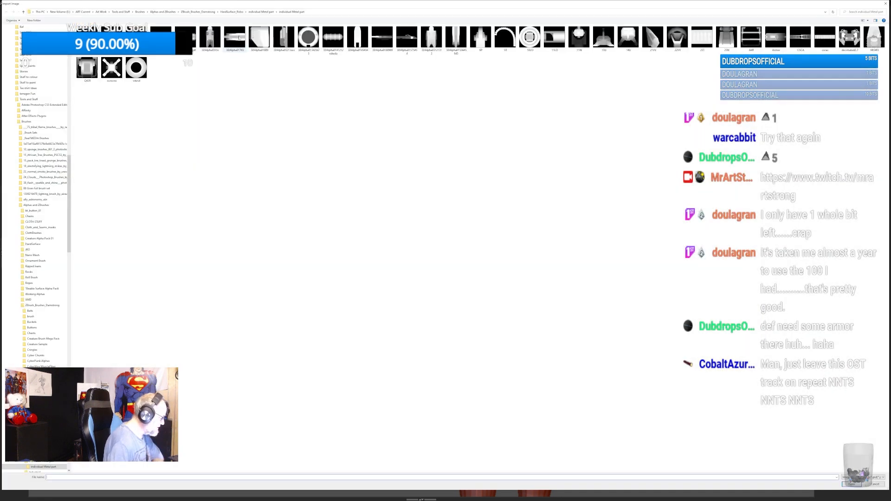
click(140, 12)
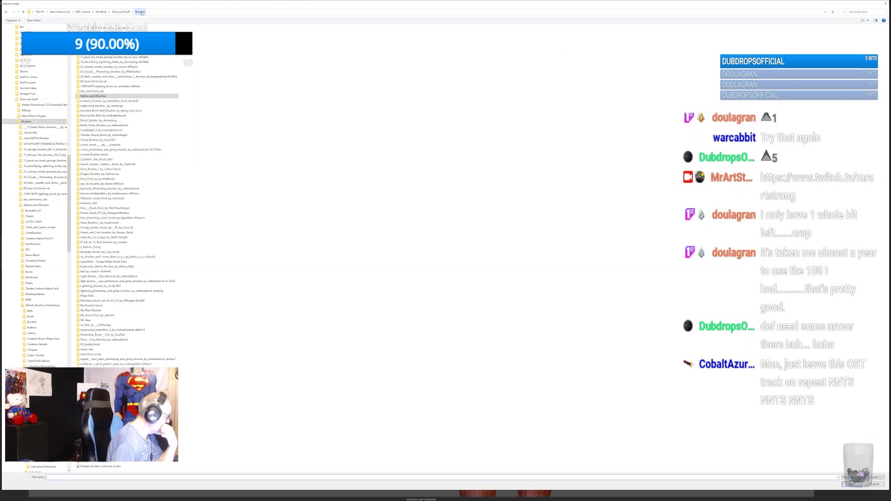
double_click(108, 96)
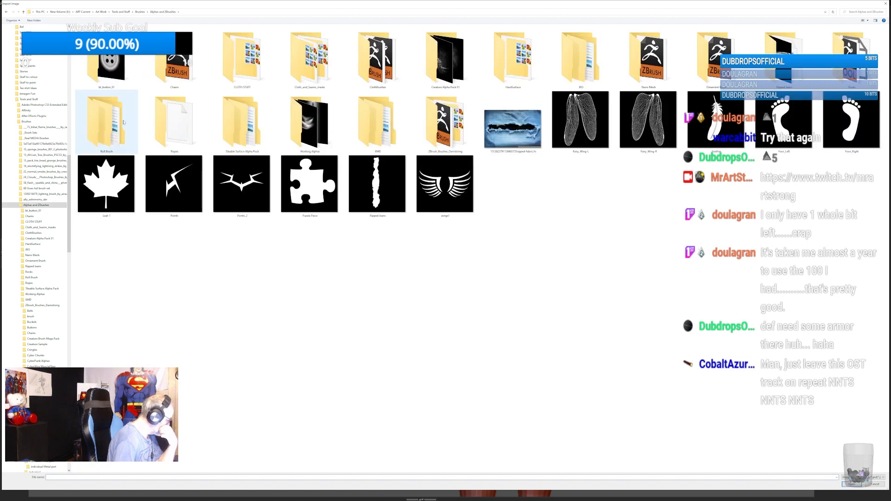
double_click(445, 122)
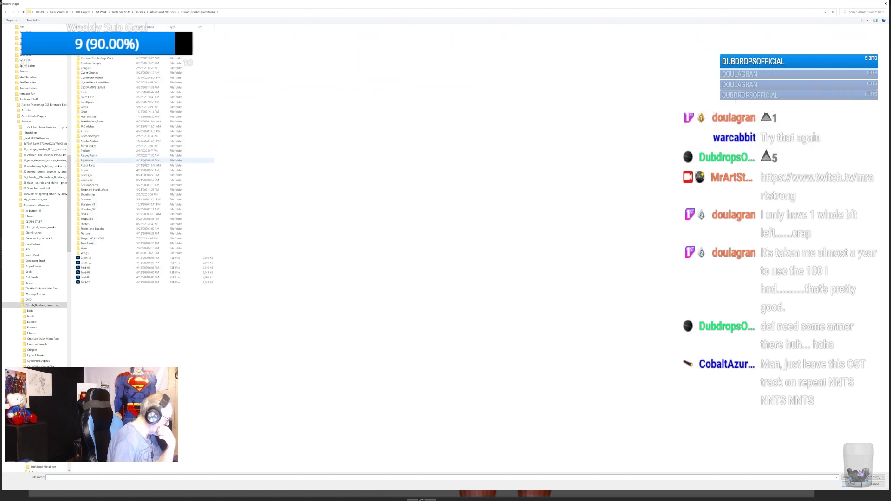
double_click(90, 209)
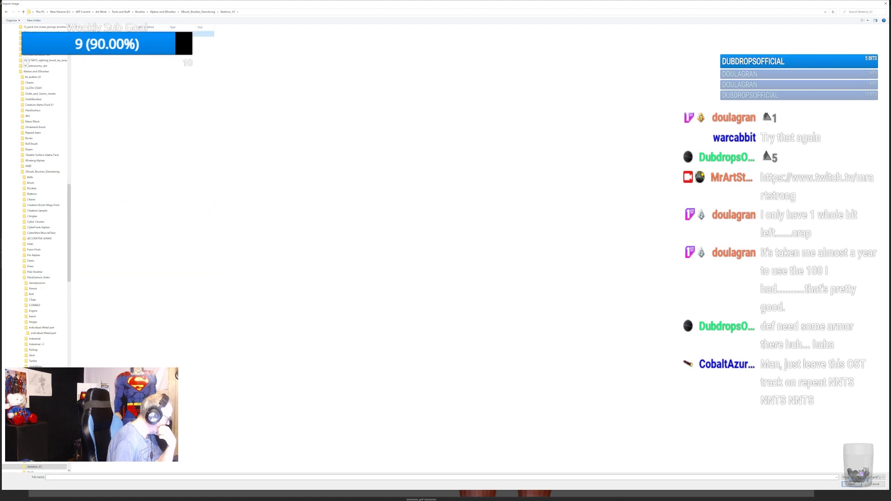
double_click(125, 33)
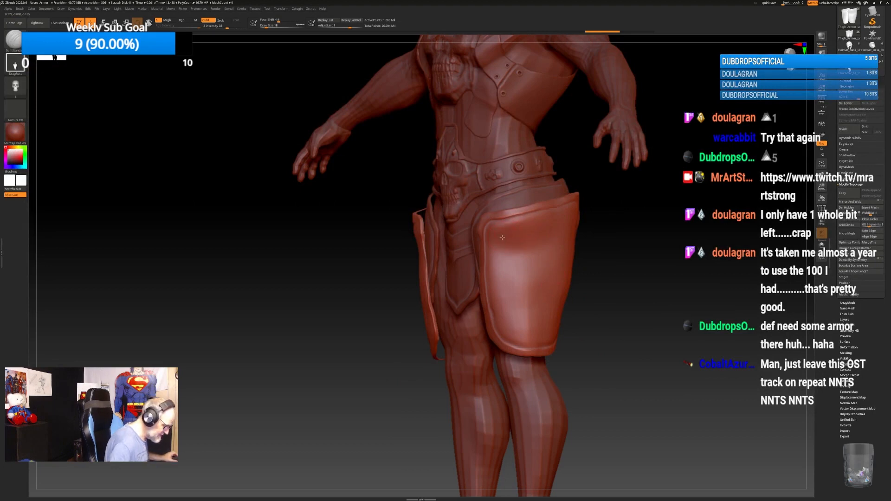
Stamp a small skull ornament on the upper front corner of Thigh_Armor_Lower_HP, undoing unsatisfactory placements.
drag(502, 237, 511, 248)
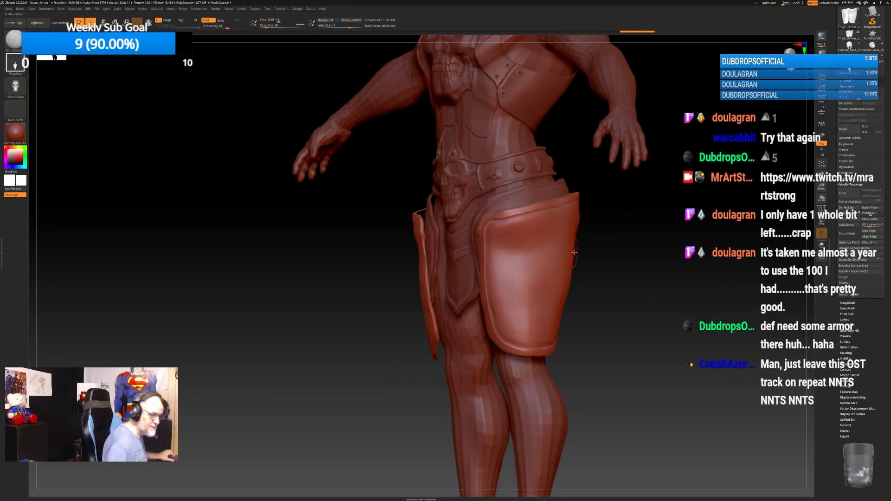
key(ctrl+z)
mouse_move(619, 255)
ctrl+right_down()
mouse_move(622, 273)
mouse_move(632, 258)
ctrl+right_up()
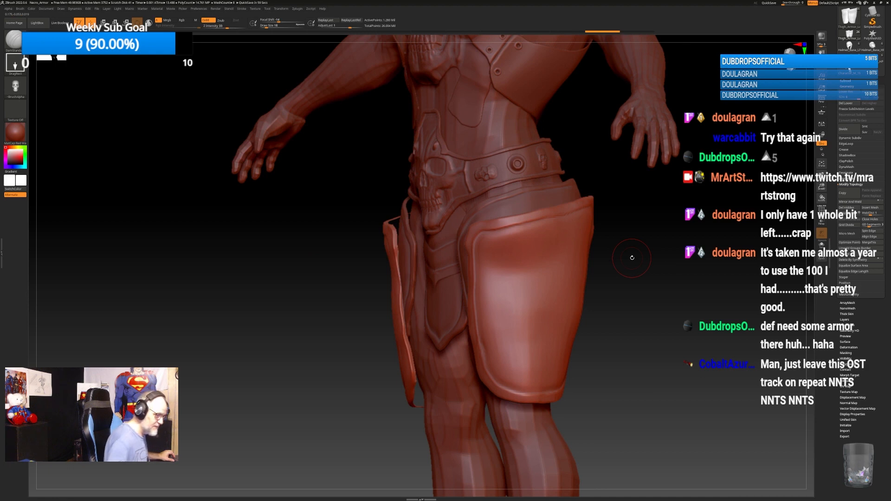
right_drag(633, 257, 606, 286)
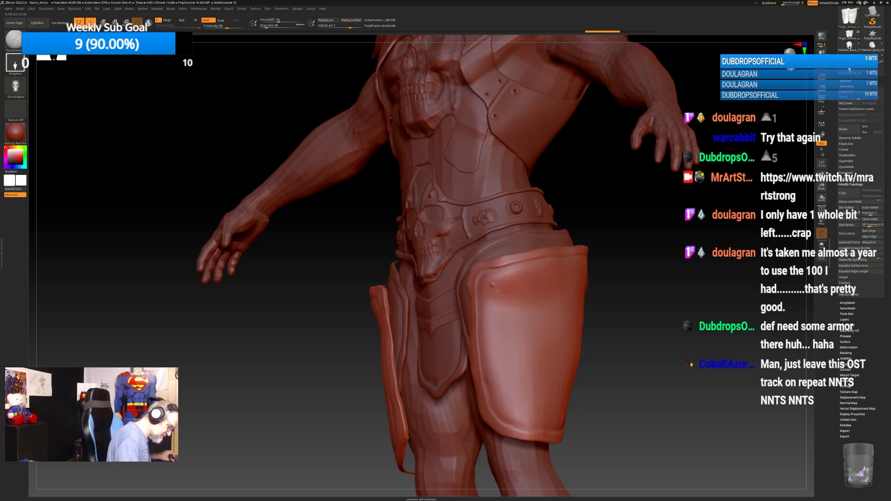
drag(499, 269, 491, 270)
key(ctrl+z)
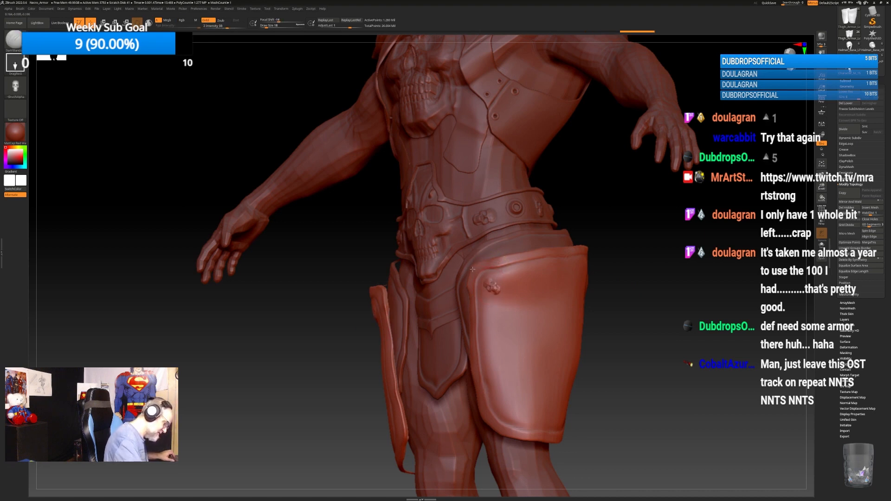
Stamp a matching small skull on the upper rear corner of Thigh_Armor_Lower_HP, redoing it until its size and position fit.
mouse_move(473, 269)
right_down()
mouse_move(634, 289)
mouse_move(584, 260)
right_up()
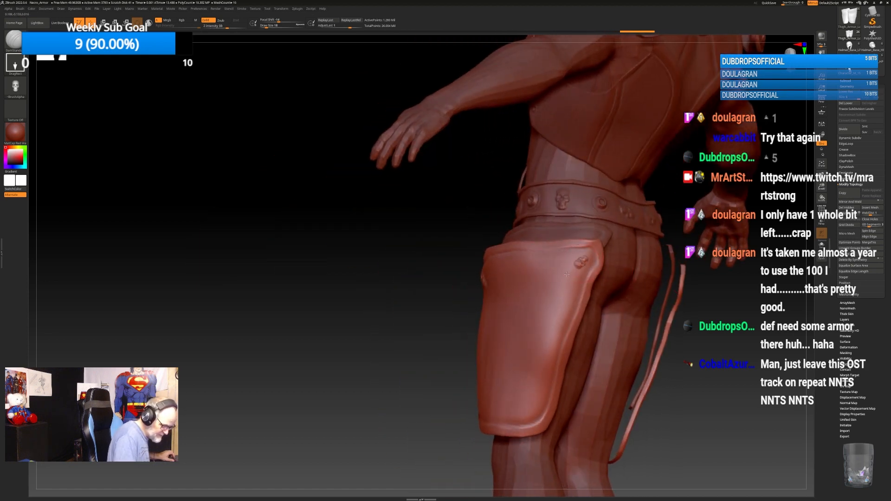
key(ctrl+z)
drag(566, 275, 600, 248)
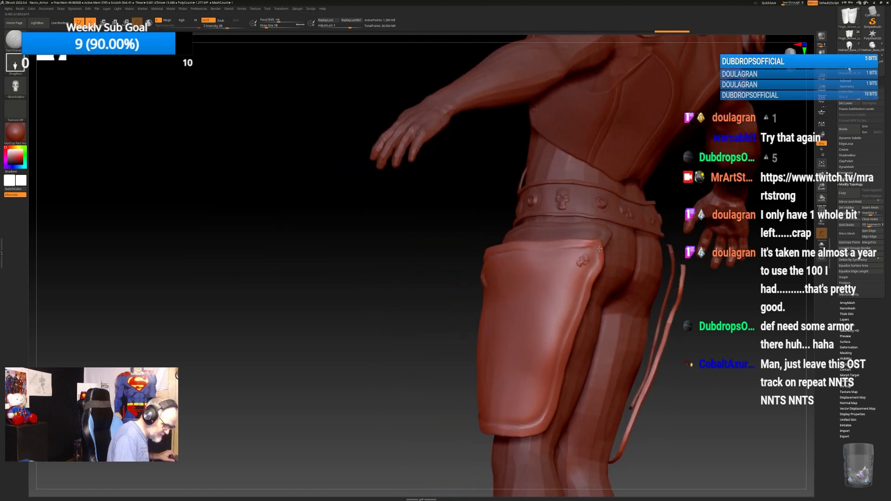
mouse_move(621, 240)
right_down()
mouse_move(683, 332)
mouse_move(652, 367)
mouse_move(589, 289)
right_up()
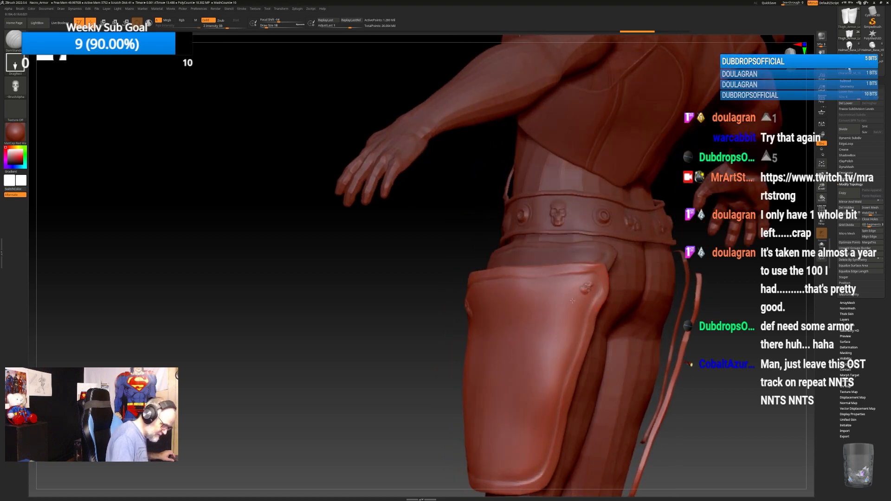
shift+drag(572, 300, 607, 272)
key(ctrl+z)
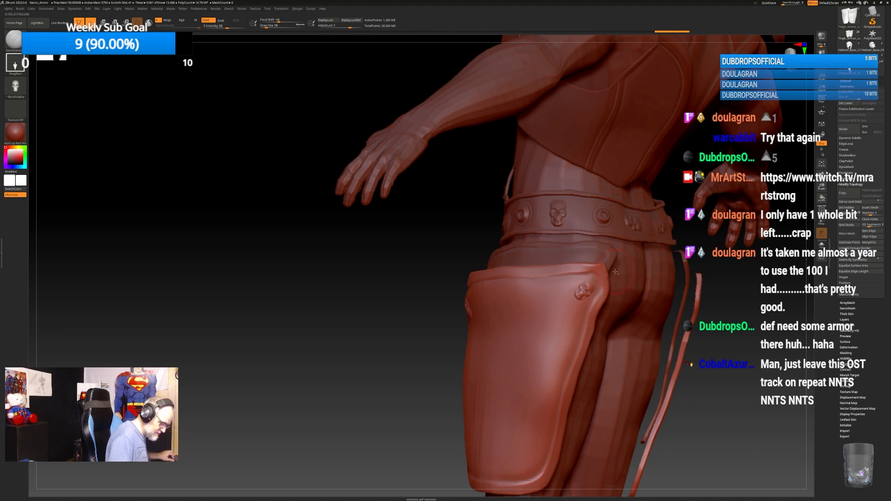
Stamp a large upright skull on the lower centre of the thigh plate's outer side, replacing a smaller first attempt.
mouse_move(616, 272)
right_down()
mouse_move(722, 335)
mouse_move(661, 307)
mouse_move(653, 326)
mouse_move(558, 343)
right_up()
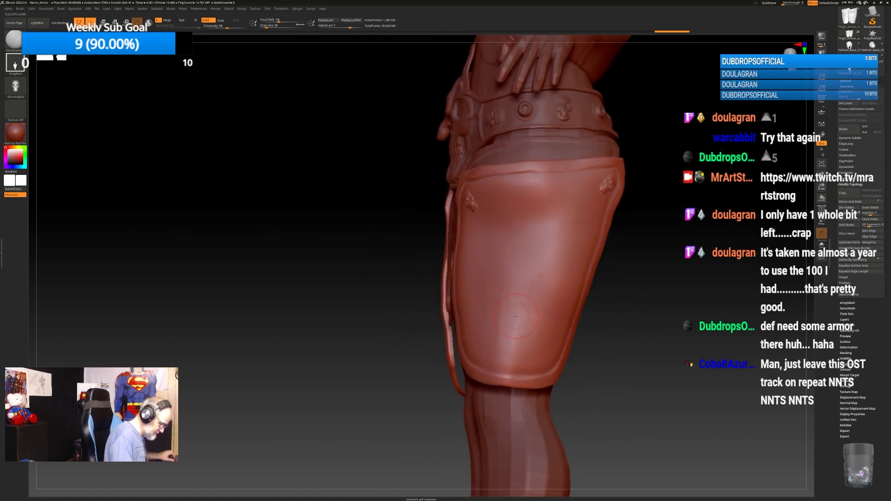
drag(517, 316, 519, 355)
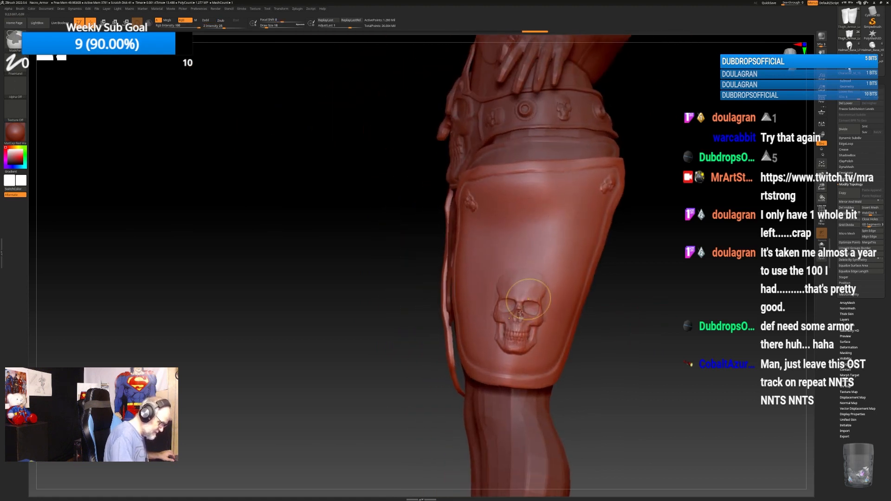
key(ctrl+z)
drag(517, 314, 520, 364)
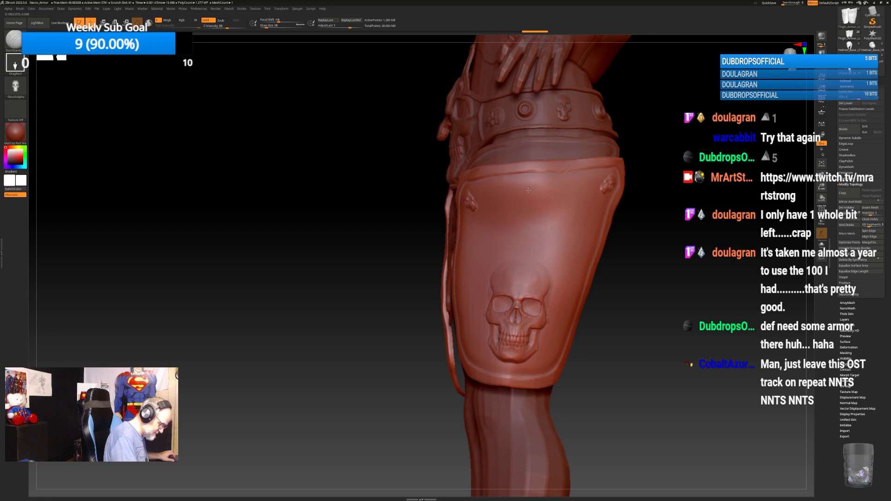
right_drag(536, 194, 632, 322)
mouse_move(632, 321)
mouse_down()
mouse_move(651, 301)
mouse_move(629, 310)
mouse_move(637, 314)
mouse_move(630, 320)
mouse_up()
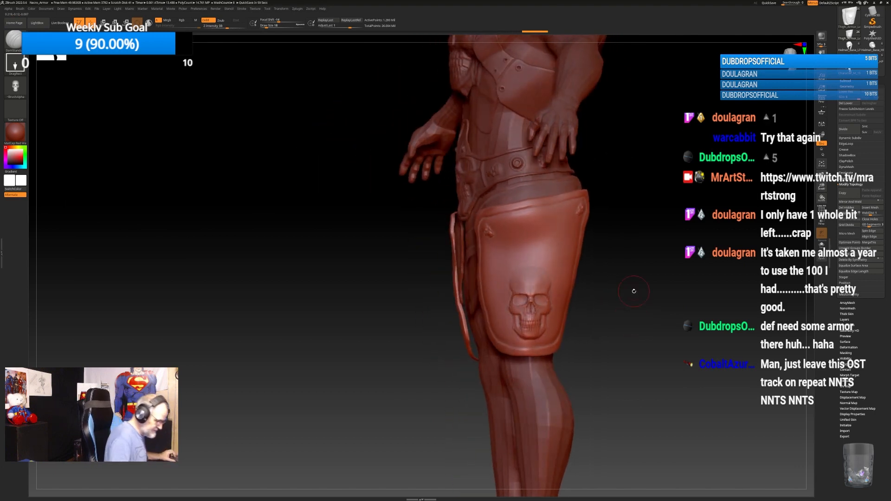
Switch to a round rivet stamping brush and stamp rivets near the lower front and rear corners of Thigh_Armor_Lower_HP.
drag(636, 309, 638, 327)
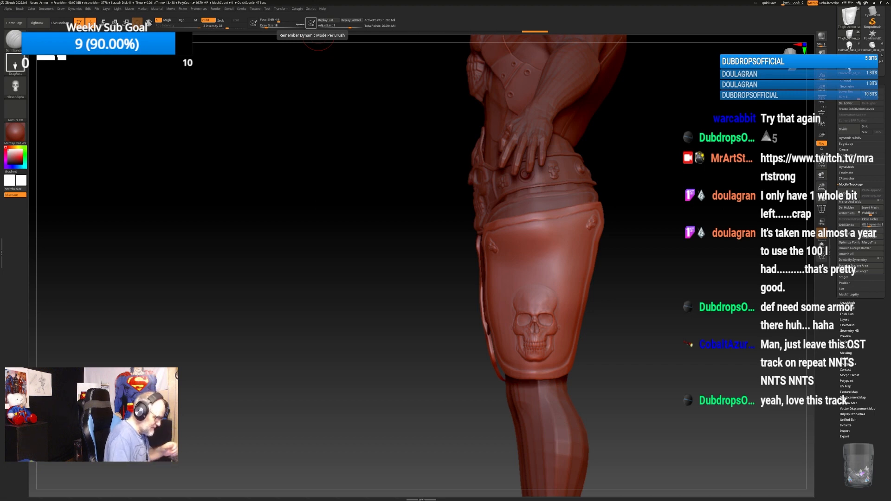
drag(641, 302, 643, 291)
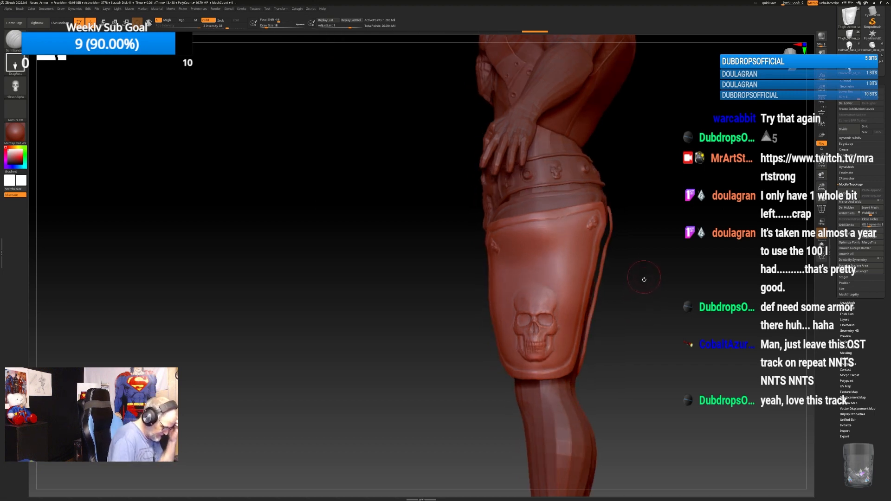
drag(649, 327, 669, 290)
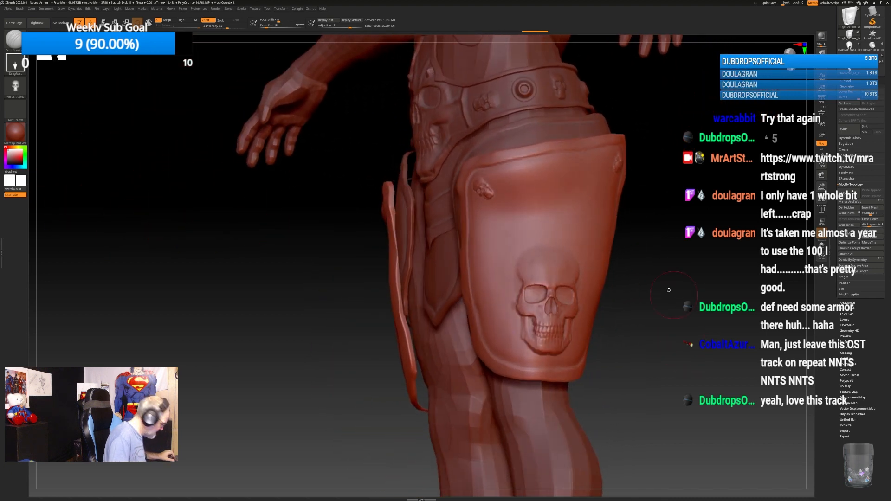
key(b)
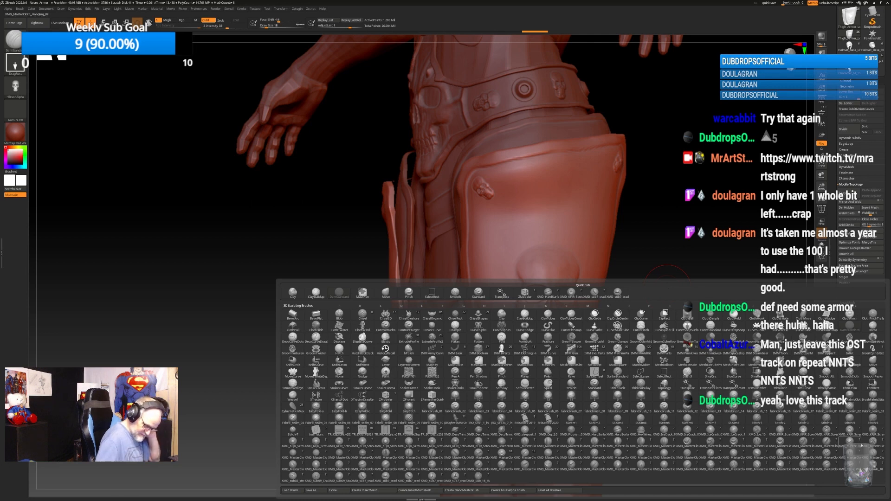
click(828, 426)
drag(634, 358, 657, 351)
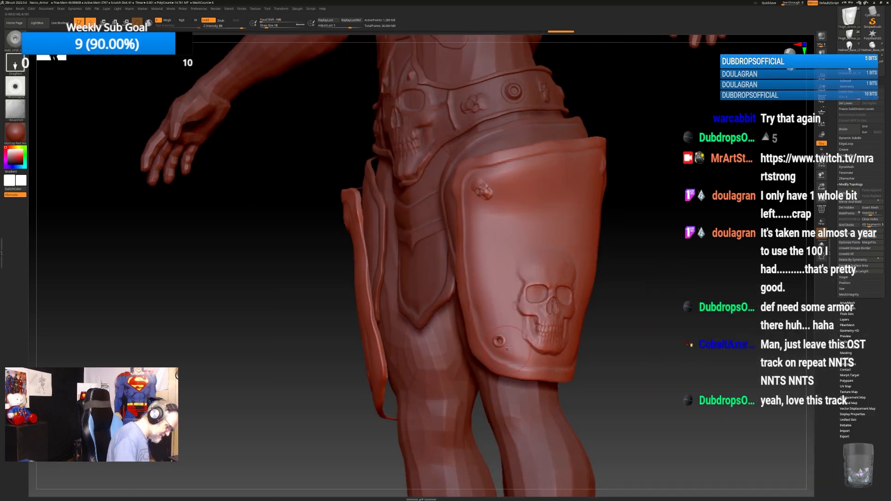
drag(506, 349, 550, 350)
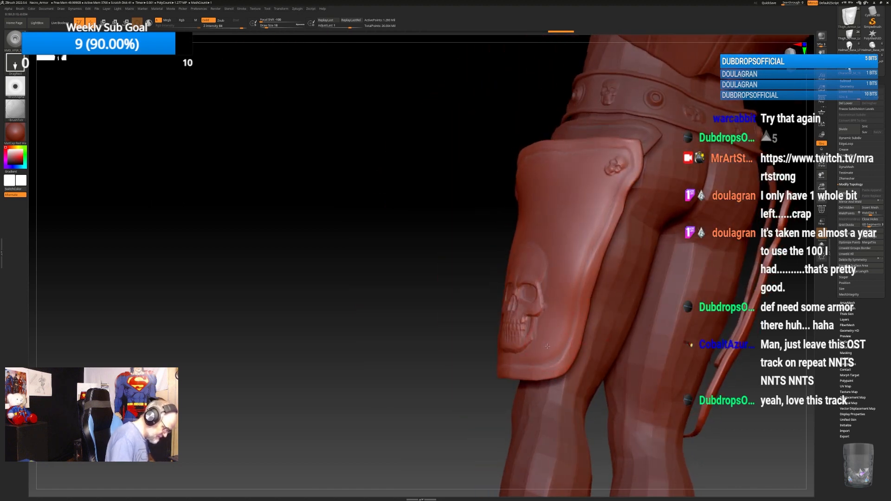
Stamp matching rivets below the upper corner skulls along the thigh plate's front and rear edges.
drag(788, 323, 661, 370)
drag(649, 258, 621, 292)
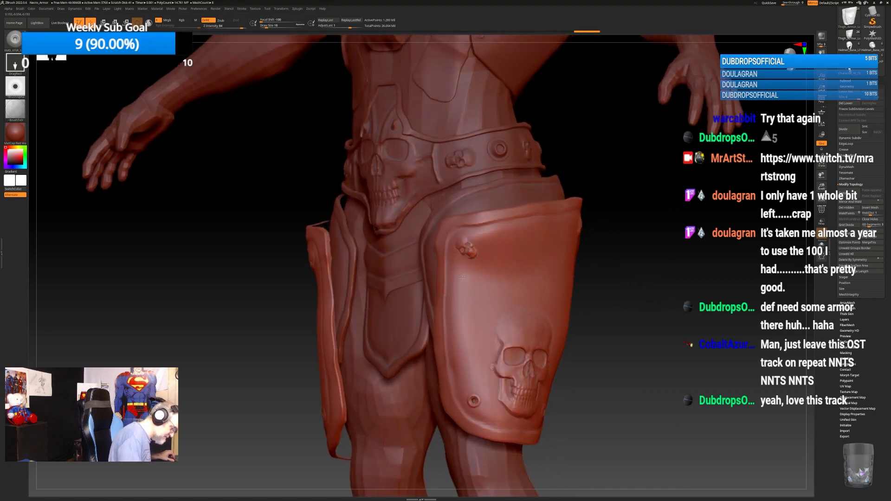
right_drag(466, 286, 598, 269)
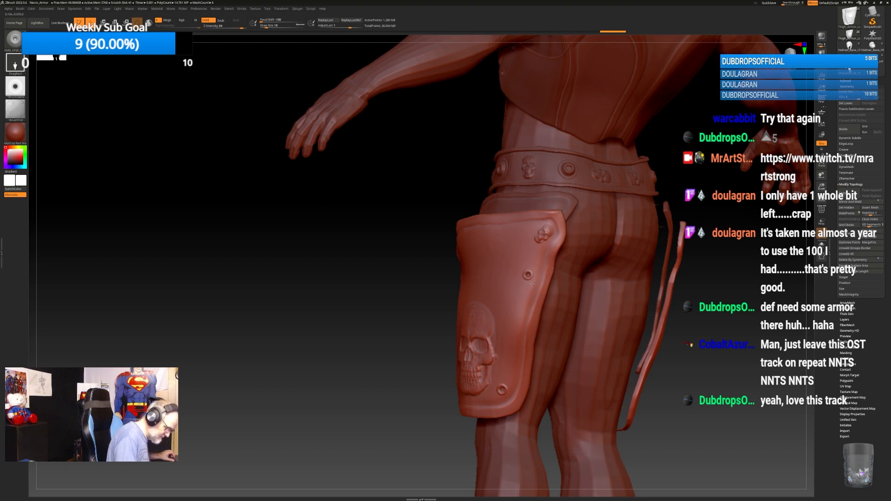
ctrl+right_drag(737, 276, 757, 284)
mouse_move(628, 307)
alt+right_down()
mouse_move(650, 303)
mouse_move(640, 311)
alt+right_up()
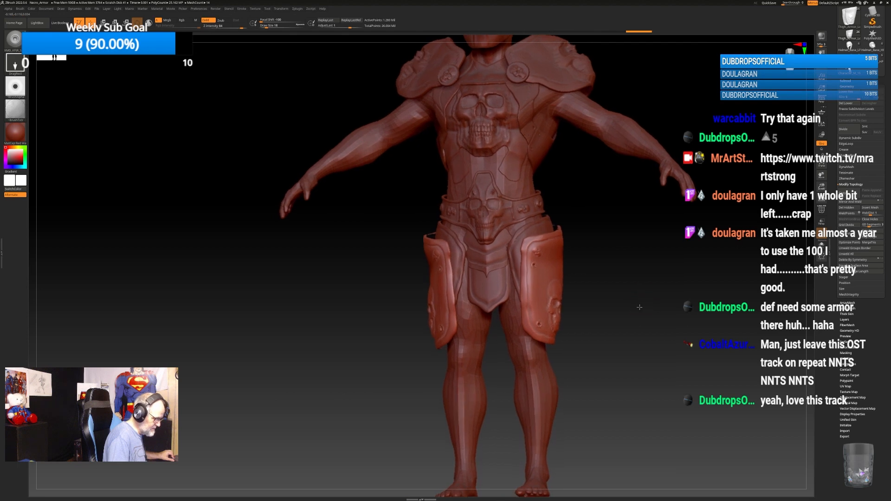
drag(640, 313, 635, 303)
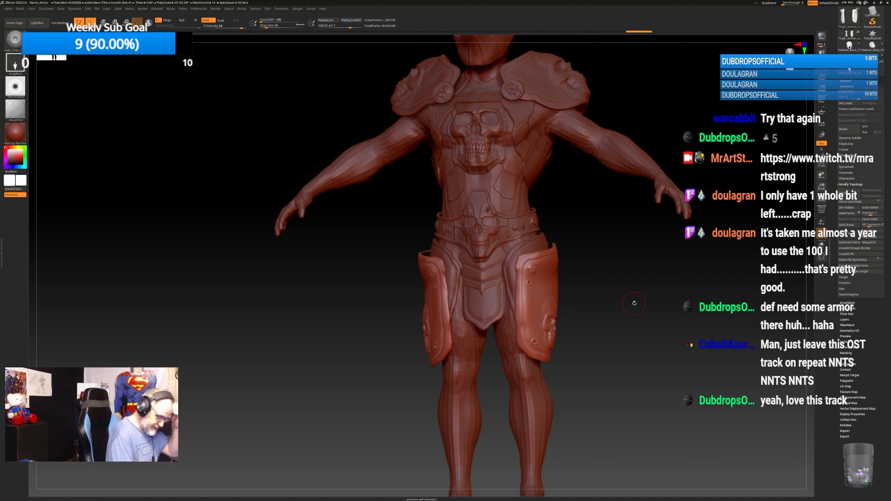
Select the Groin_Cloth_LP subtool, duplicate it, and activate the transform gizmo on the copy.
click(848, 80)
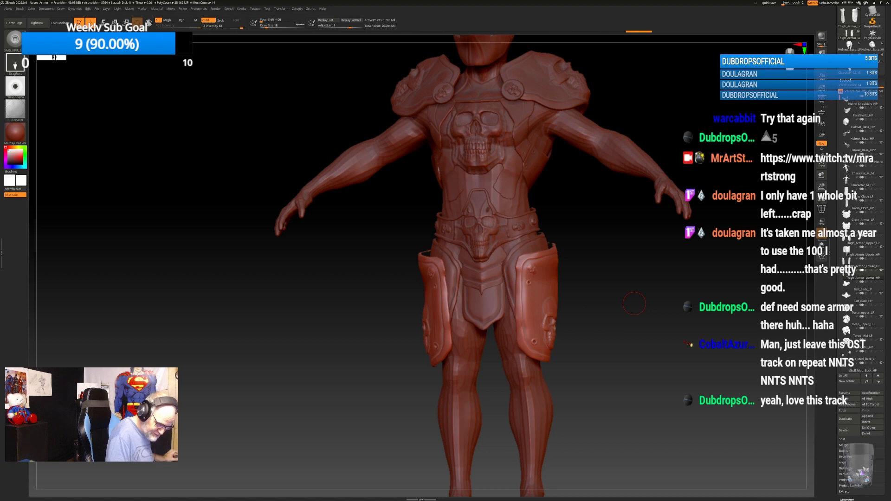
click(869, 197)
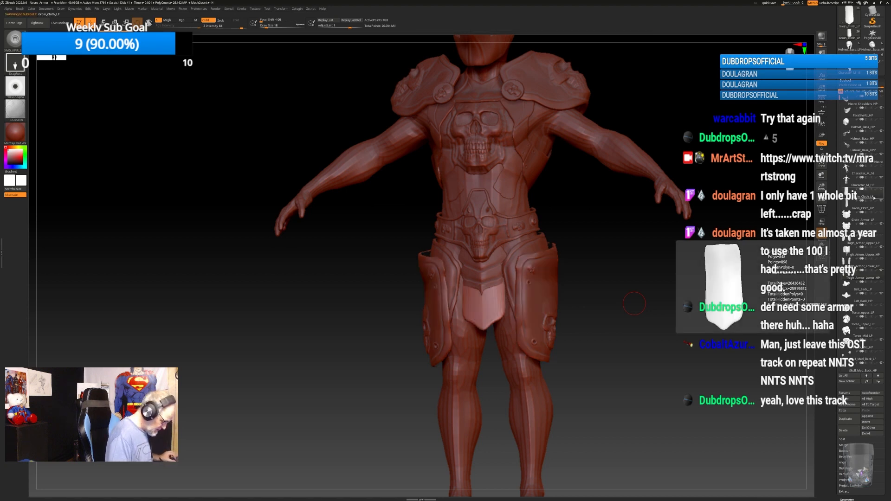
drag(634, 304, 704, 282)
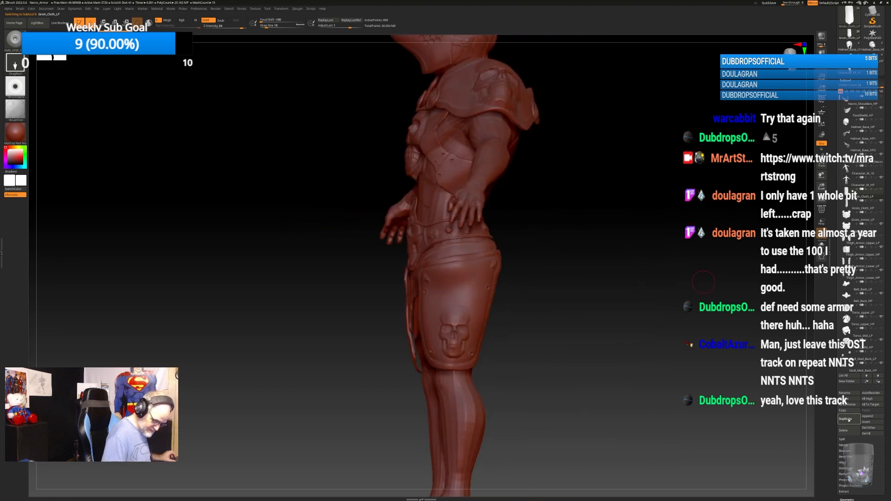
click(846, 419)
key(w)
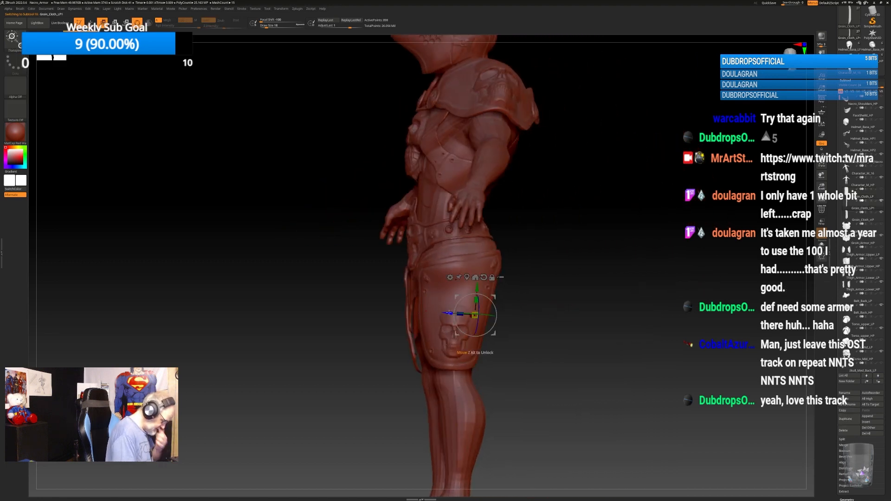
drag(449, 313, 508, 318)
drag(659, 260, 552, 261)
drag(515, 319, 414, 322)
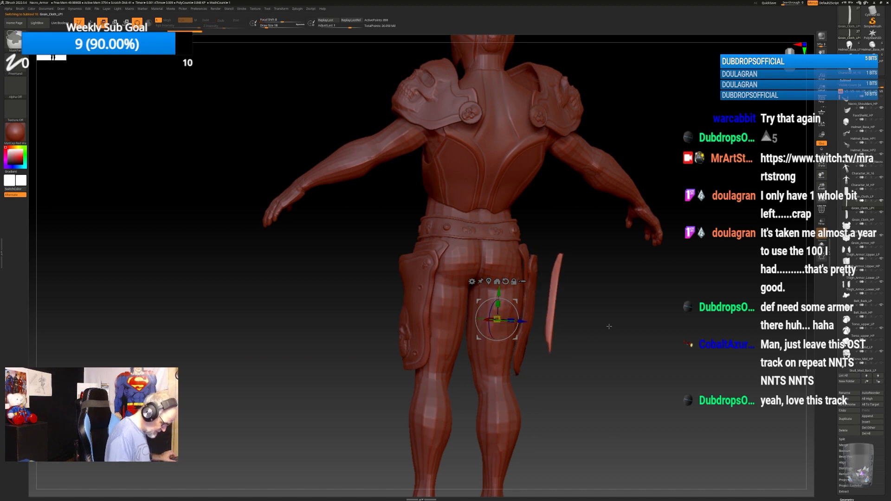
key(ctrl+z)
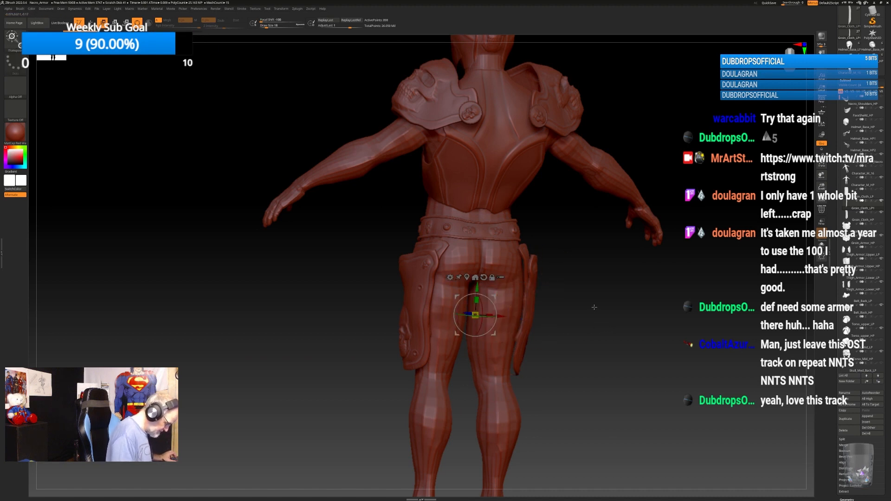
Rotate the duplicated groin cloth about 180 degrees and centre it behind the hips below the belt.
mouse_move(608, 326)
mouse_down()
mouse_move(593, 310)
mouse_move(529, 317)
mouse_move(605, 325)
mouse_up()
drag(651, 276, 534, 297)
drag(501, 351, 629, 337)
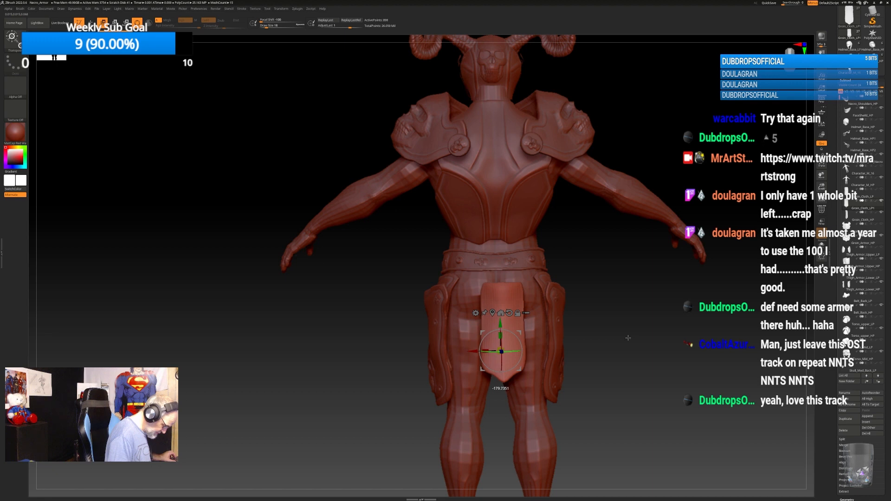
drag(628, 338, 630, 321)
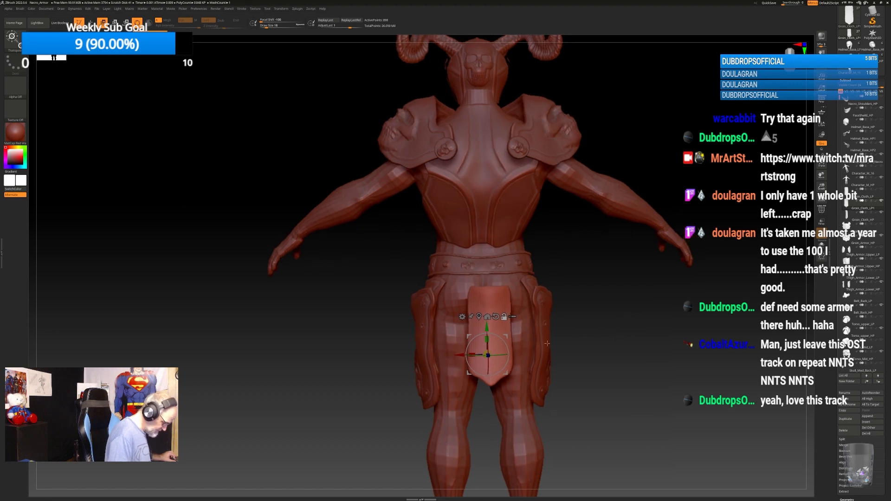
drag(458, 355, 452, 355)
drag(603, 300, 661, 311)
drag(509, 335, 401, 336)
mouse_move(648, 297)
mouse_down()
mouse_move(589, 292)
mouse_move(513, 321)
mouse_move(525, 342)
mouse_move(664, 312)
mouse_move(646, 282)
mouse_move(610, 282)
mouse_move(630, 306)
mouse_up()
Widen the back cloth symmetrically with the Move brush so it covers more of the buttocks.
key(q)
key(b)
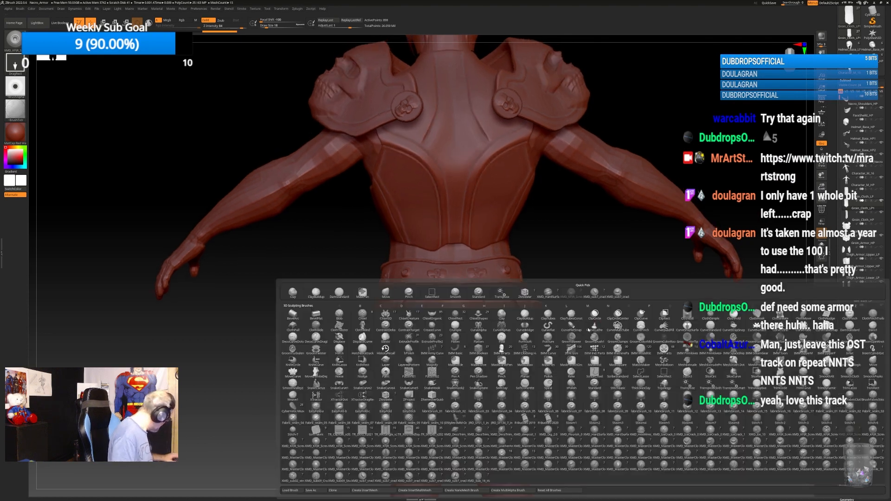
key(m)
key(v)
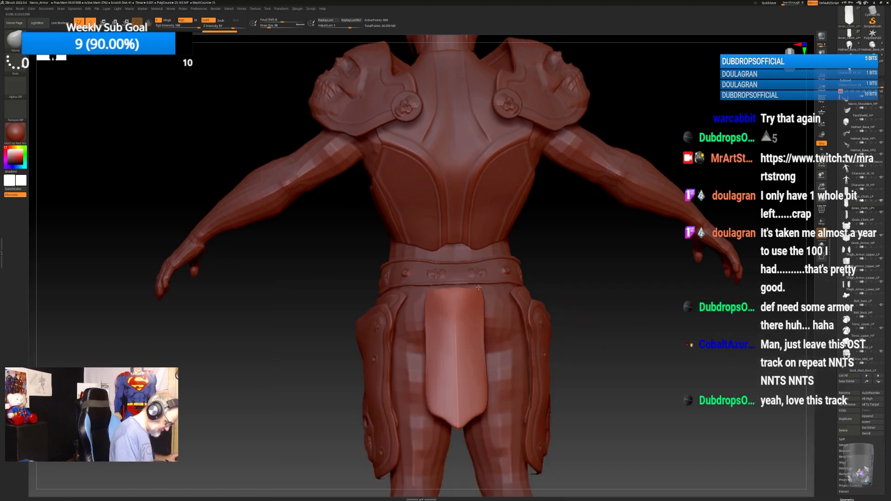
mouse_move(478, 288)
mouse_down()
mouse_move(492, 399)
mouse_move(490, 299)
mouse_move(502, 377)
mouse_up()
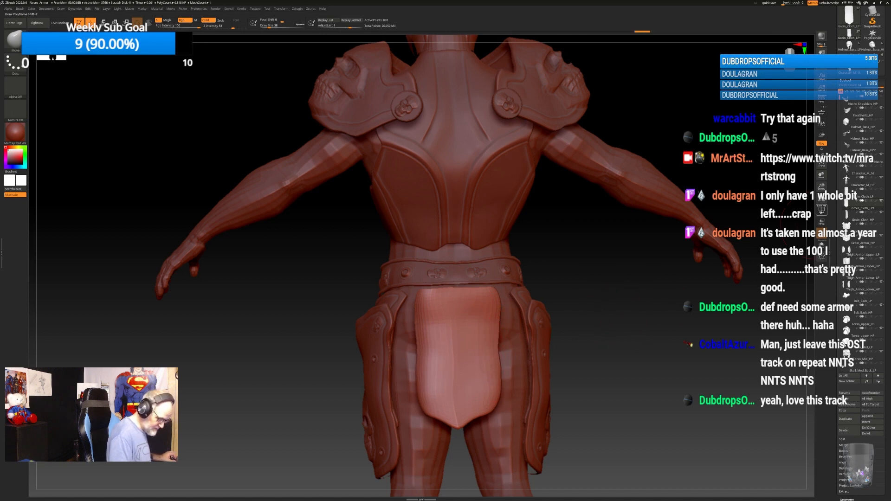
Display the polygon wireframe and move the back cloth forward against the body.
key(shift+f)
drag(585, 309, 604, 318)
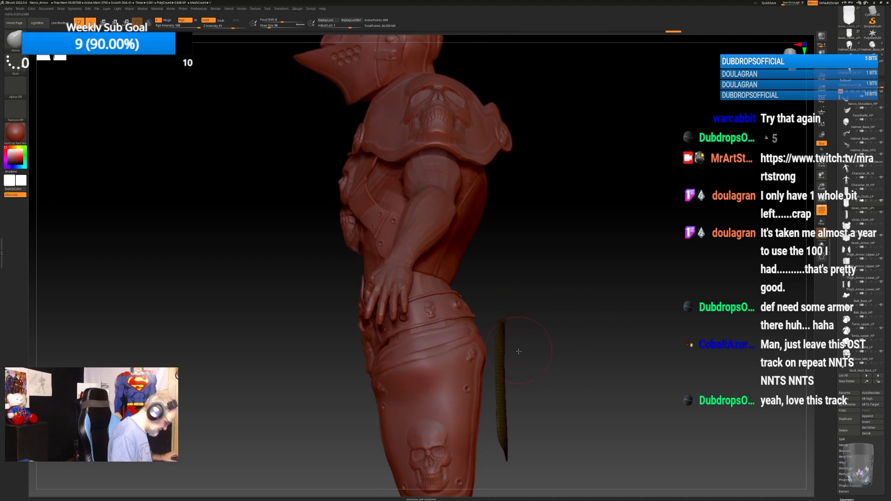
key(w)
drag(448, 426, 419, 428)
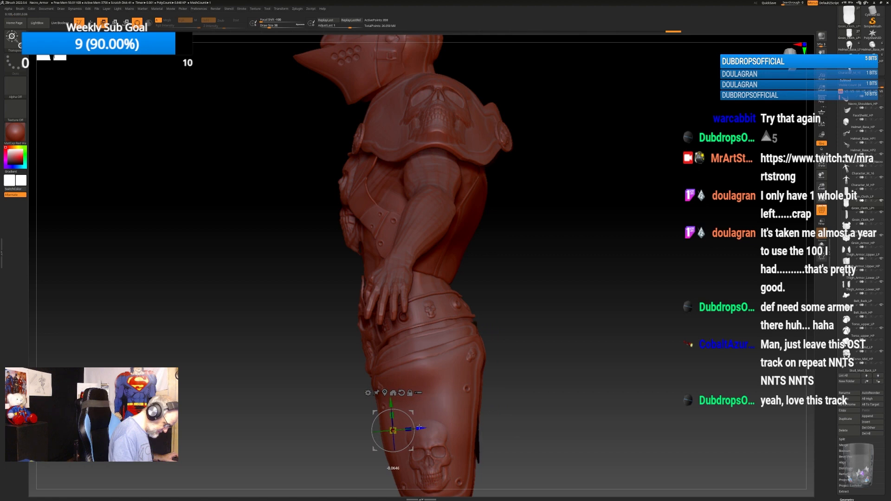
drag(605, 311, 606, 339)
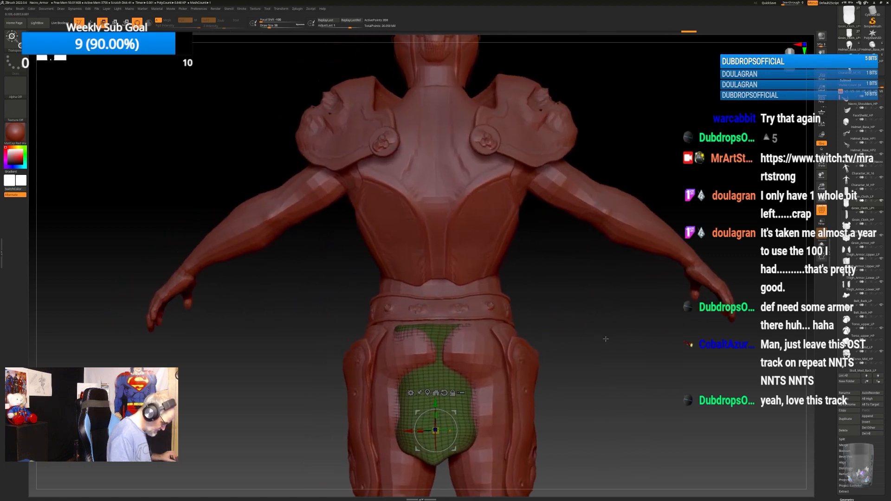
Pull the back cloth's top edge up to the belt and its sides outward with the Move brush.
click(91, 21)
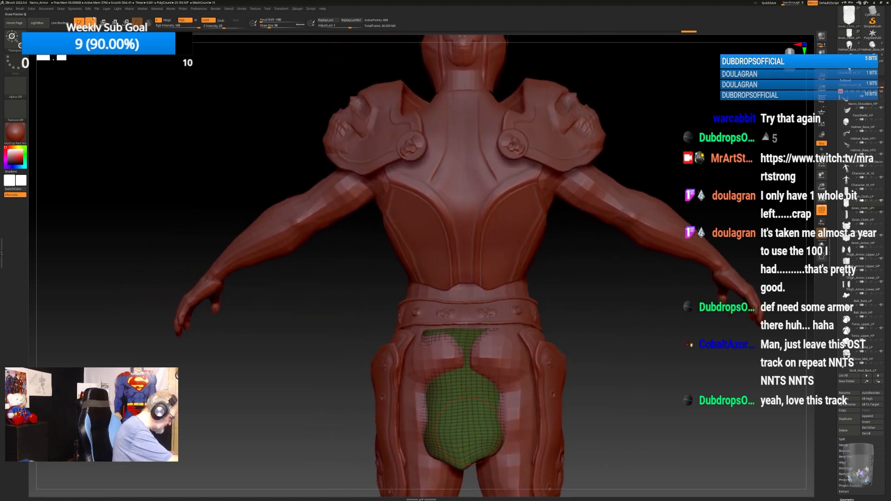
drag(615, 331, 610, 320)
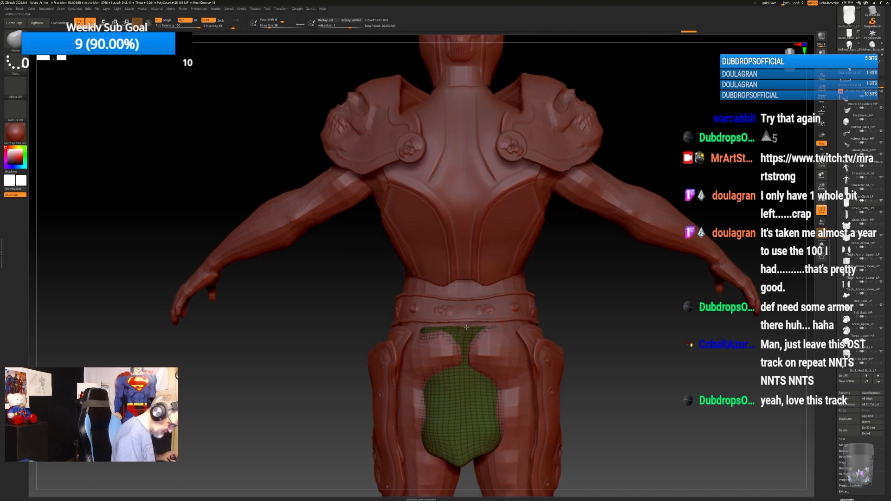
mouse_move(467, 327)
mouse_down()
mouse_move(466, 320)
mouse_move(416, 322)
mouse_up()
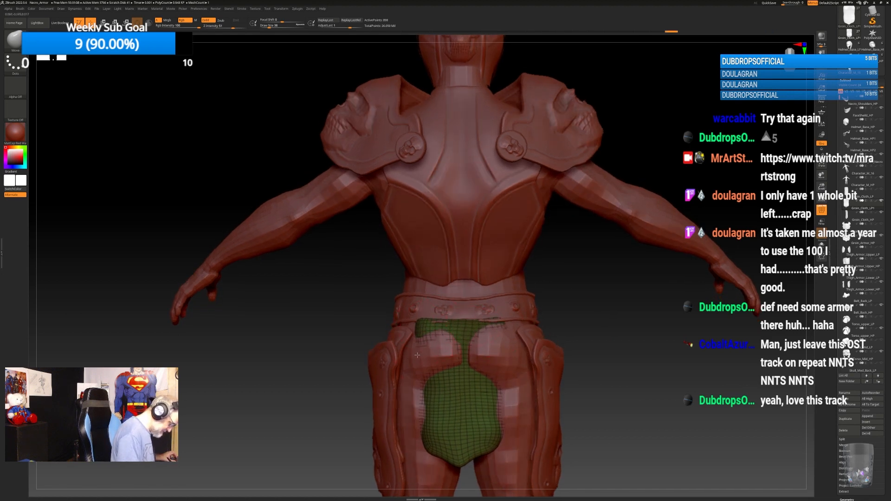
drag(512, 327, 511, 331)
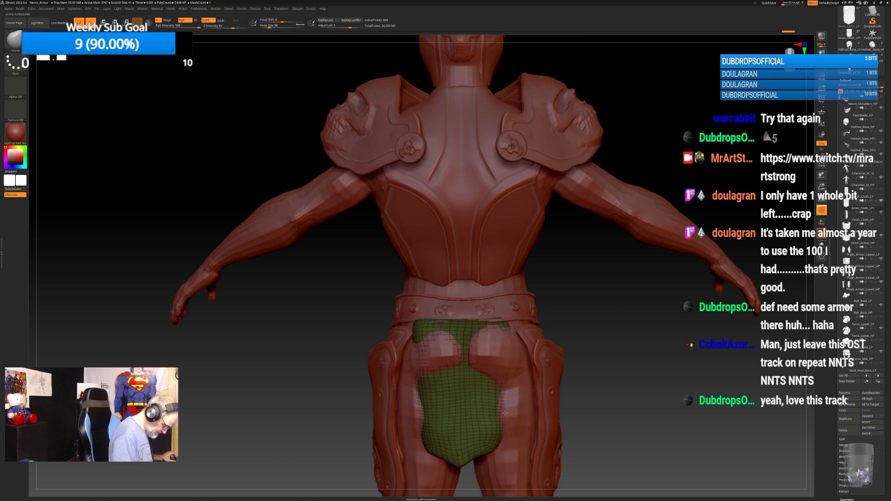
mouse_move(503, 434)
mouse_down()
mouse_move(514, 441)
mouse_move(507, 409)
mouse_up()
drag(504, 405, 515, 383)
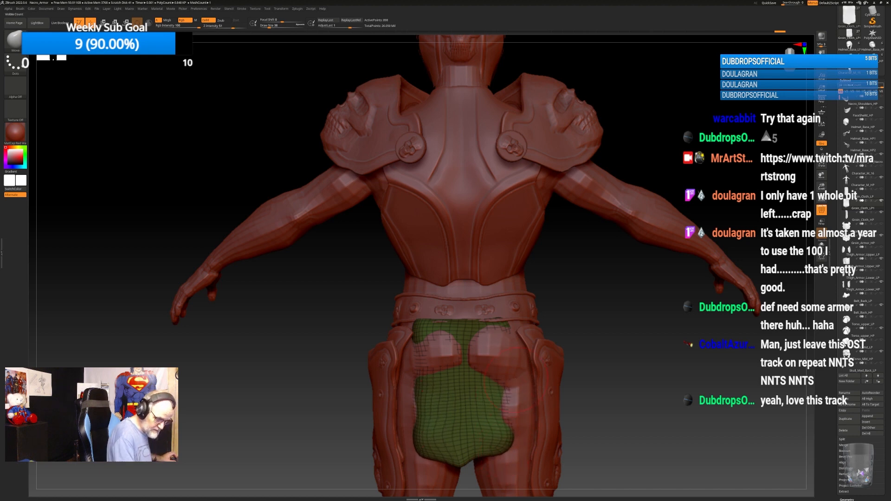
Retopologize the back cloth with ZRemesher.
click(849, 80)
click(848, 86)
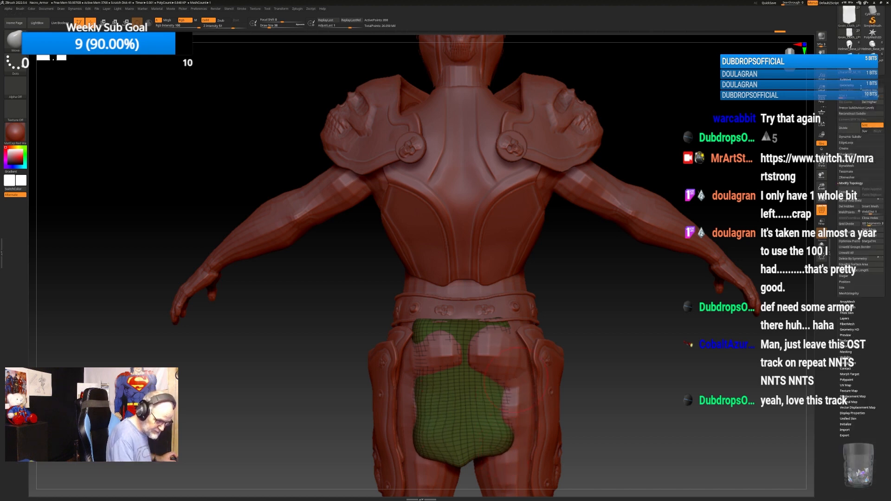
click(847, 177)
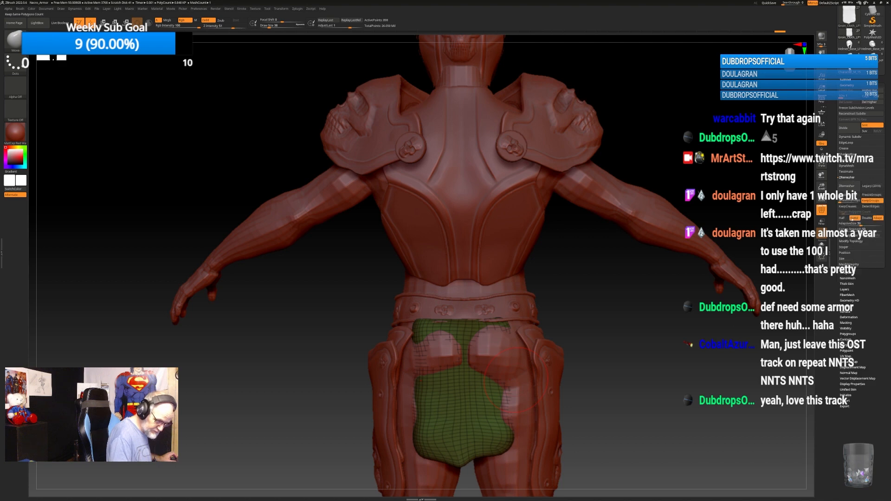
click(848, 186)
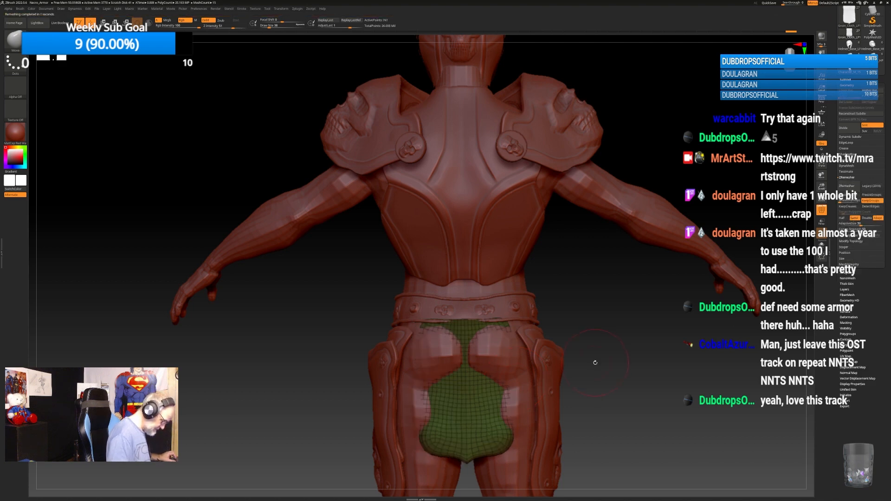
Widen the back cloth's lower half and its side edges symmetrically towards the thigh armor with the Move brush.
mouse_move(595, 349)
mouse_down()
mouse_move(511, 306)
mouse_move(520, 307)
mouse_up()
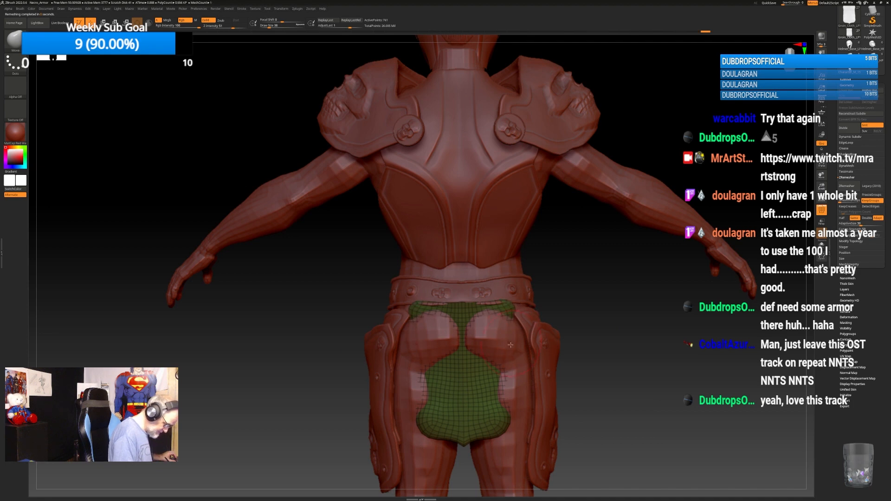
mouse_move(499, 372)
mouse_down()
mouse_move(509, 374)
mouse_move(517, 425)
mouse_up()
drag(421, 422, 414, 421)
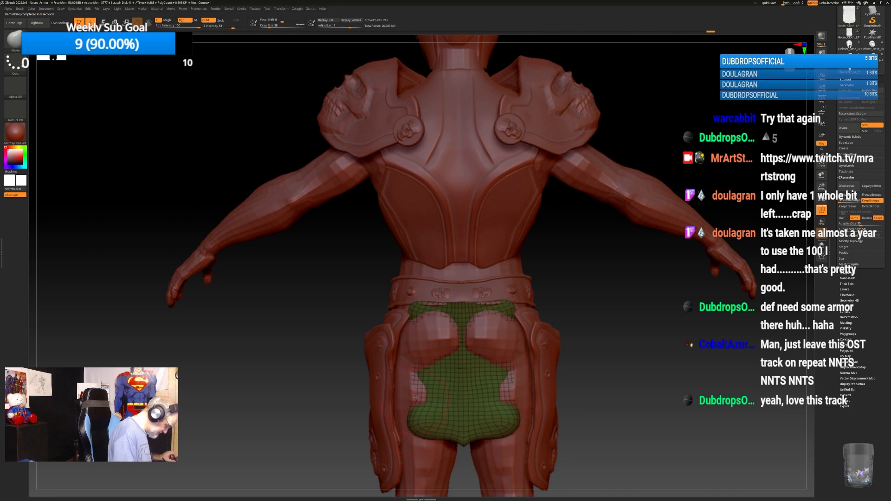
drag(419, 382, 411, 375)
drag(410, 335, 410, 328)
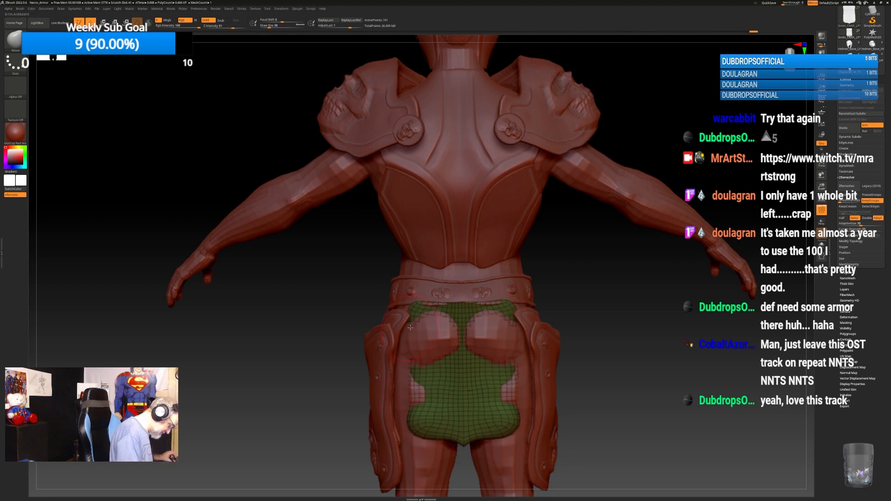
Pull the back cloth outward over the buttocks with the Move brush, shaping it from side and three-quarter views.
drag(557, 281, 615, 285)
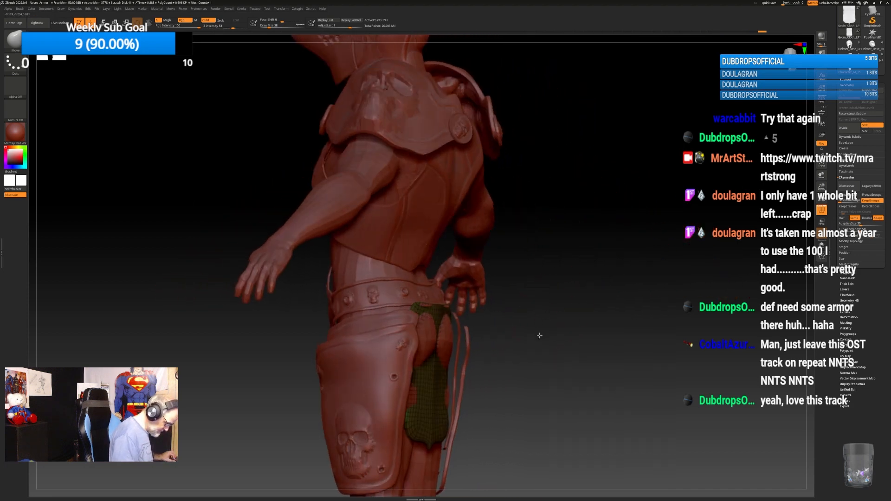
drag(539, 336, 616, 364)
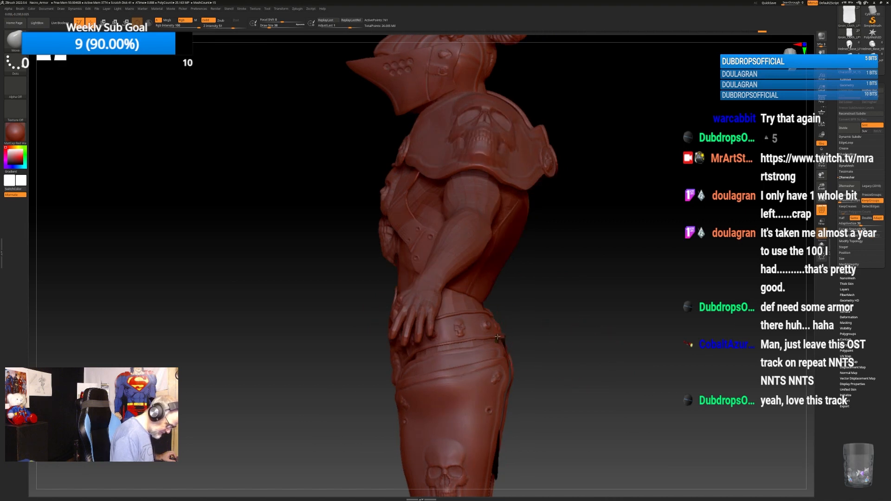
drag(494, 337, 497, 339)
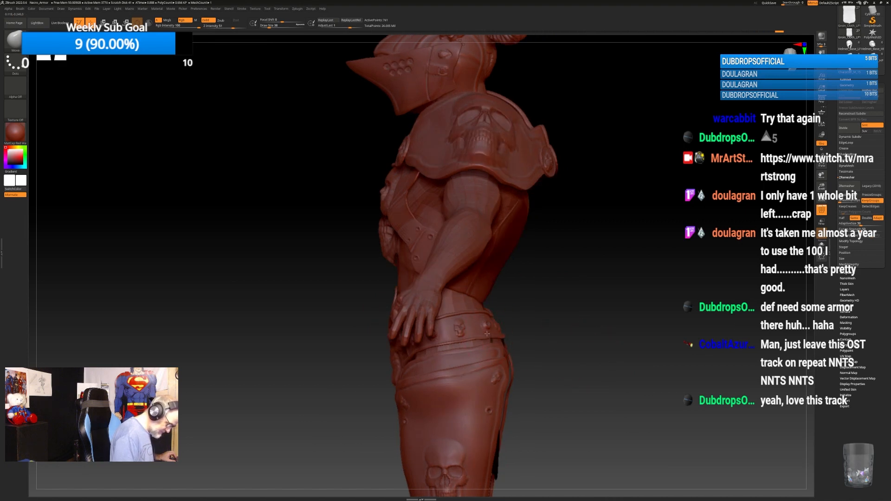
drag(570, 328, 617, 311)
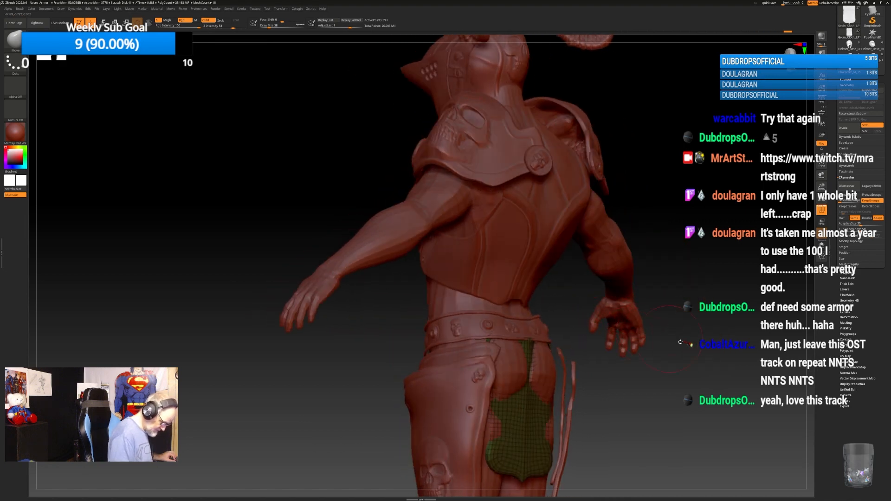
drag(681, 342, 576, 333)
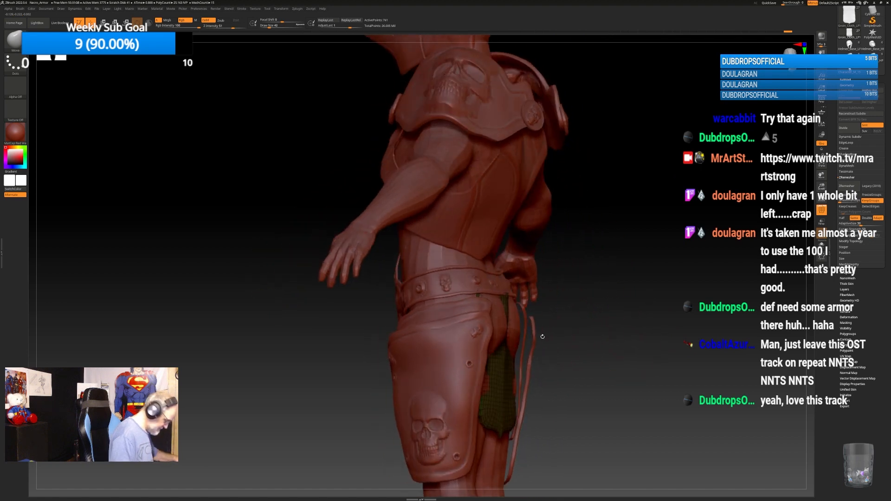
mouse_move(518, 328)
mouse_down()
mouse_move(560, 323)
mouse_move(525, 307)
mouse_up()
mouse_move(523, 372)
mouse_down()
mouse_move(504, 378)
mouse_move(486, 345)
mouse_move(481, 320)
mouse_move(497, 298)
mouse_up()
drag(628, 286, 510, 308)
drag(634, 283, 516, 287)
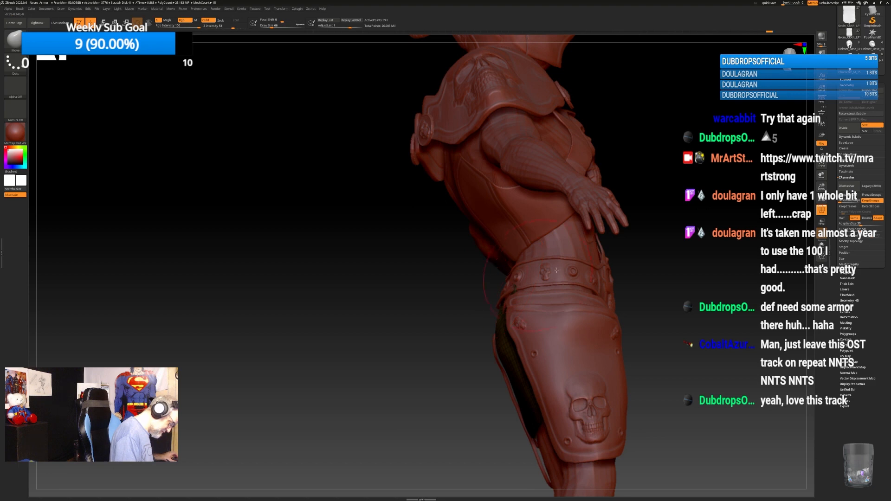
drag(615, 257, 635, 257)
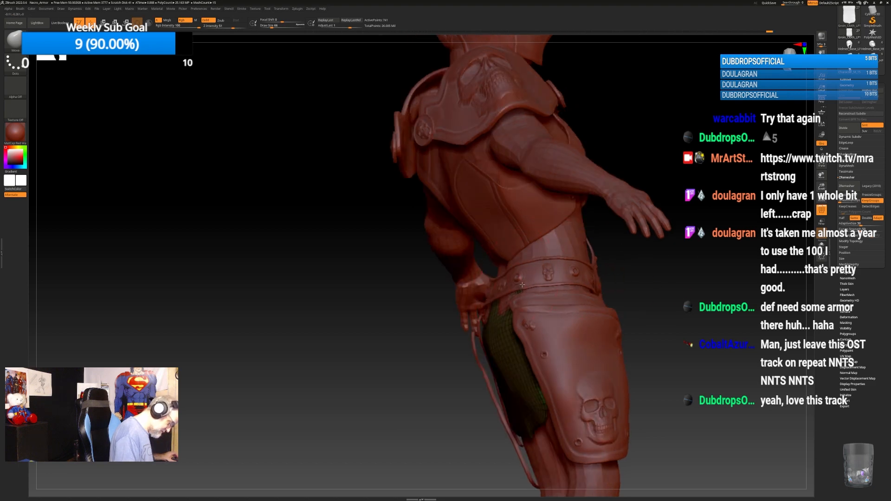
mouse_move(571, 318)
mouse_down()
mouse_move(650, 294)
mouse_move(575, 342)
mouse_move(557, 341)
mouse_up()
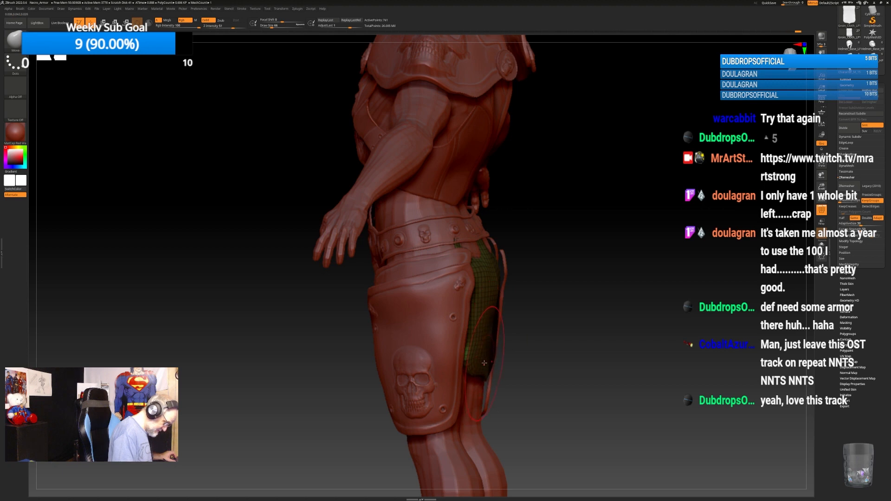
Adjust the back cloth's side profile and lower hem with the Move brush so it hangs away from the legs.
right_drag(498, 322, 353, 344)
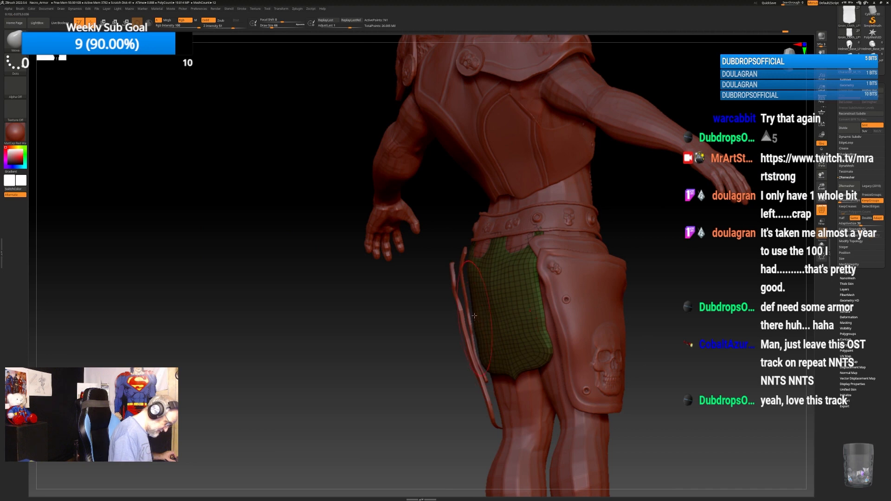
drag(464, 249, 467, 247)
mouse_move(641, 245)
right_down()
mouse_move(664, 235)
mouse_move(588, 324)
right_up()
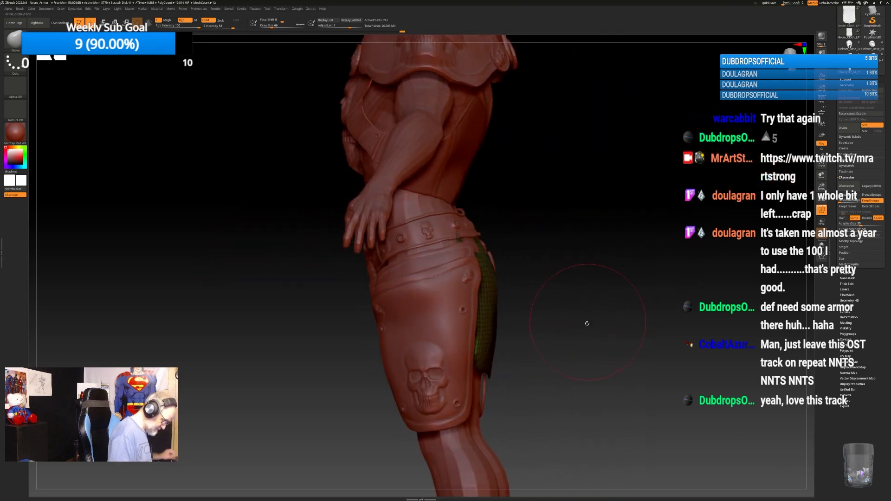
drag(495, 357, 497, 333)
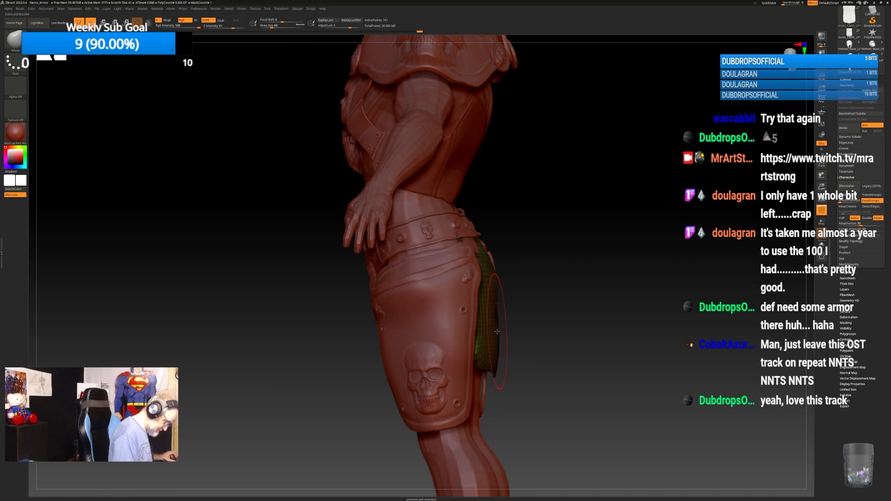
right_drag(497, 246, 534, 289)
drag(476, 308, 486, 357)
mouse_move(669, 246)
alt+right_down()
mouse_move(635, 305)
mouse_move(624, 305)
alt+right_up()
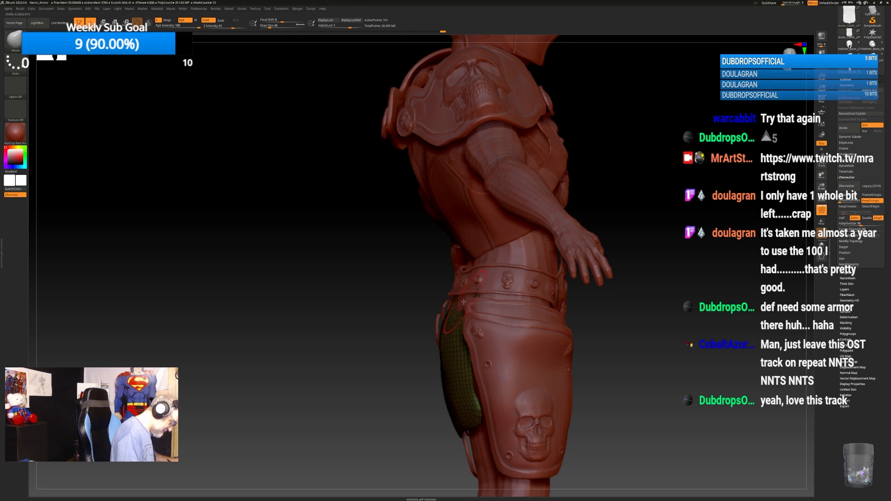
Tuck the back cloth's top edge and upper corners under the belt with a resized Move brush.
drag(460, 301, 455, 296)
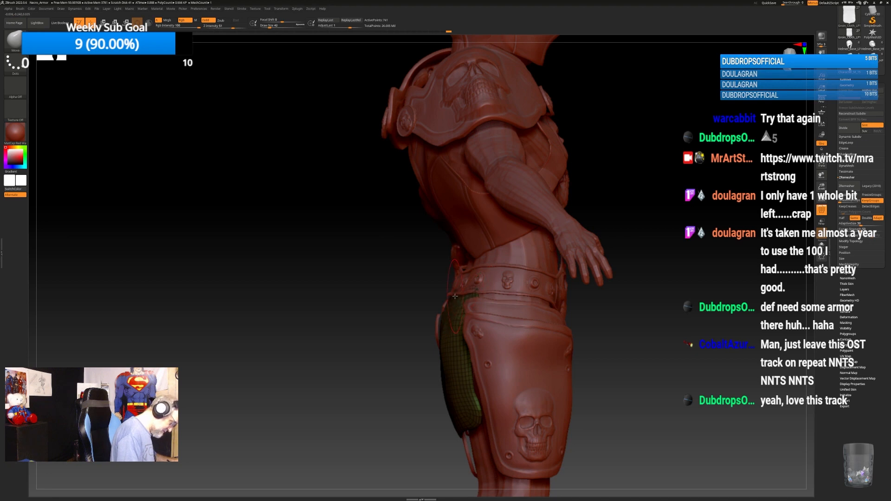
key(bracketright)
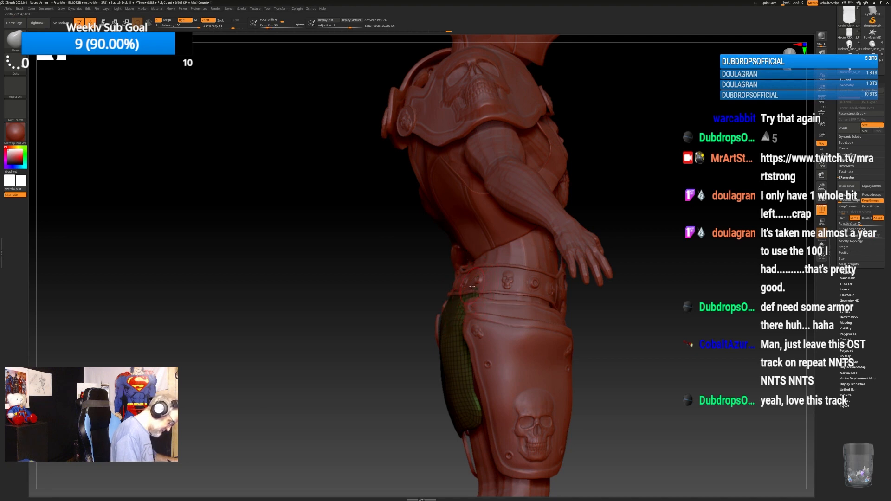
drag(474, 286, 482, 290)
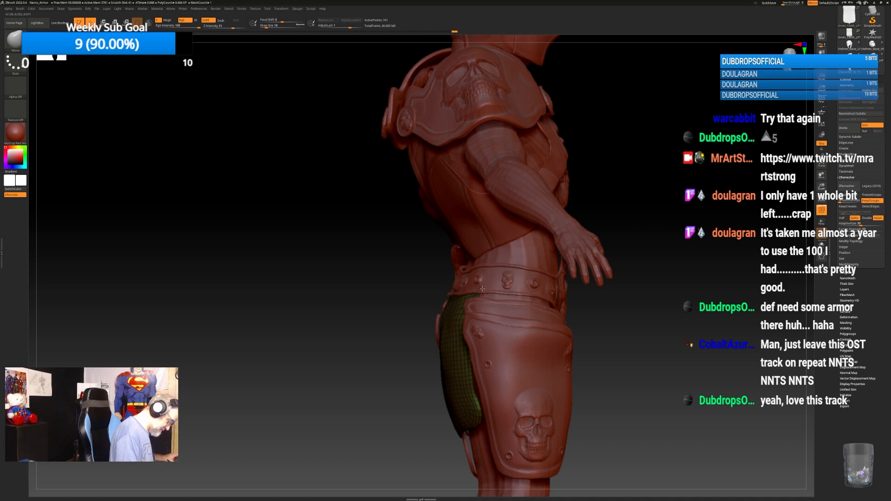
drag(625, 294, 482, 288)
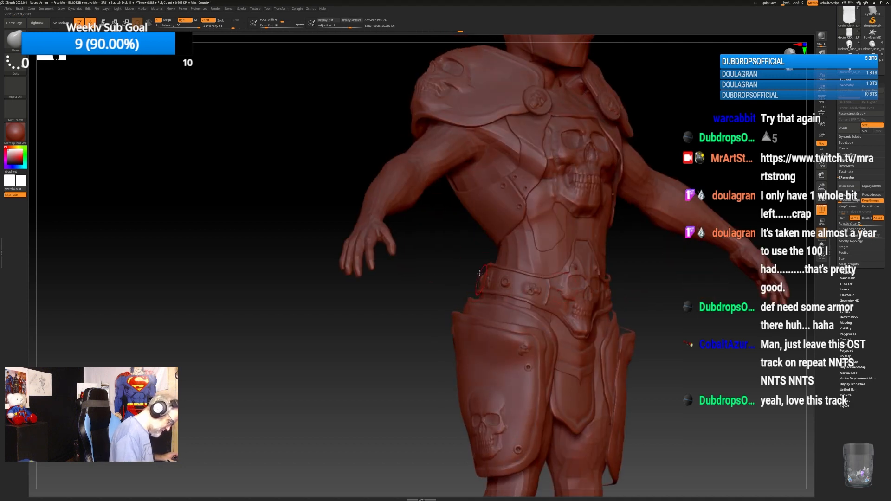
mouse_move(348, 274)
mouse_down()
mouse_move(495, 265)
mouse_move(456, 286)
mouse_up()
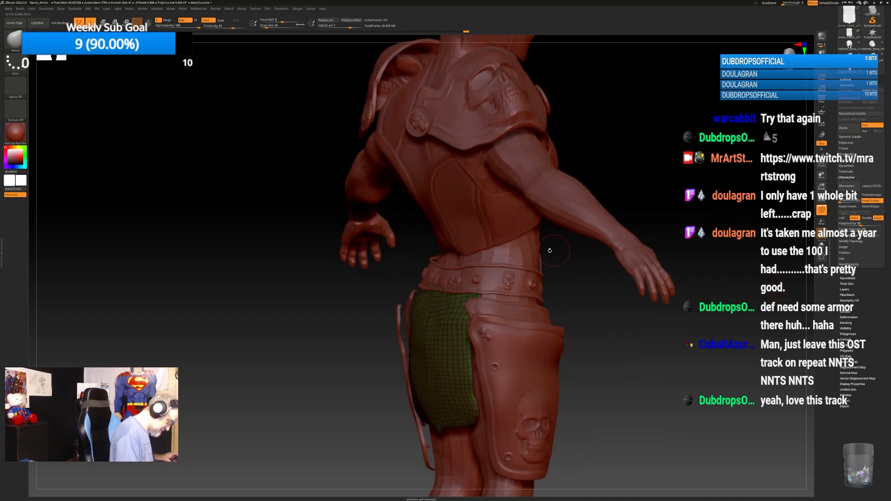
drag(548, 252, 457, 288)
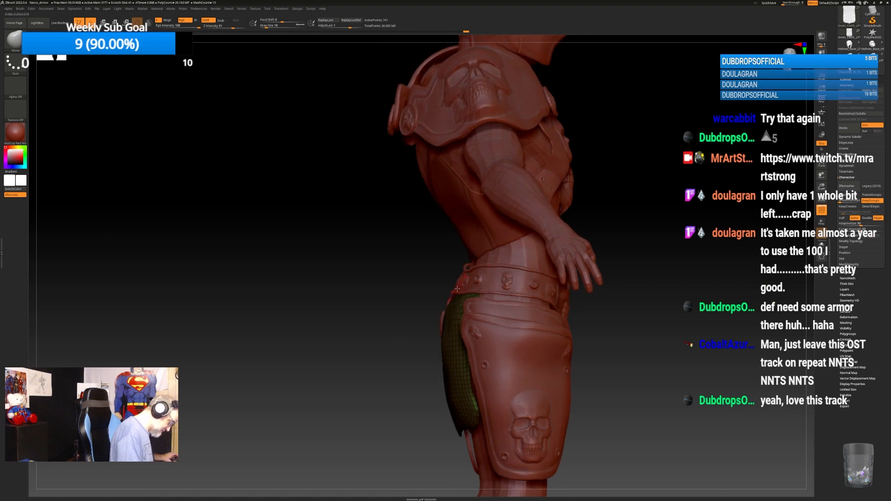
drag(457, 288, 495, 288)
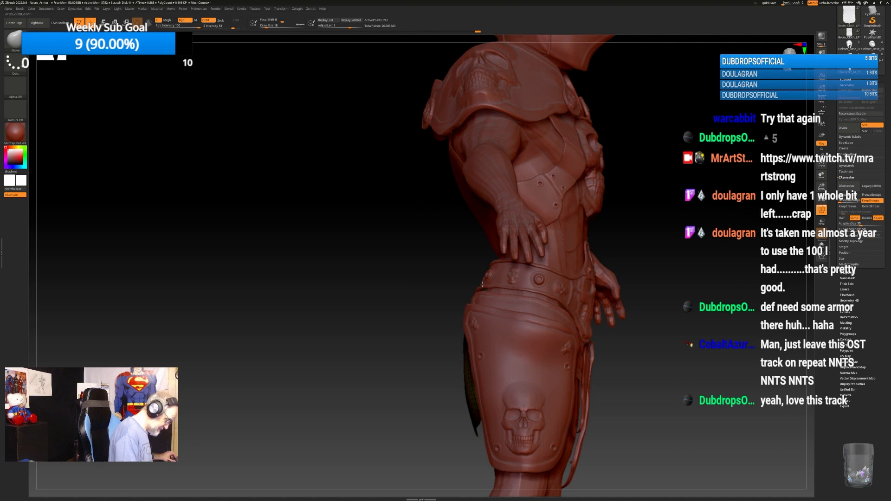
Refine the fit of the back cloth's upper edge against the belt from both sides of the figure.
drag(608, 286, 648, 309)
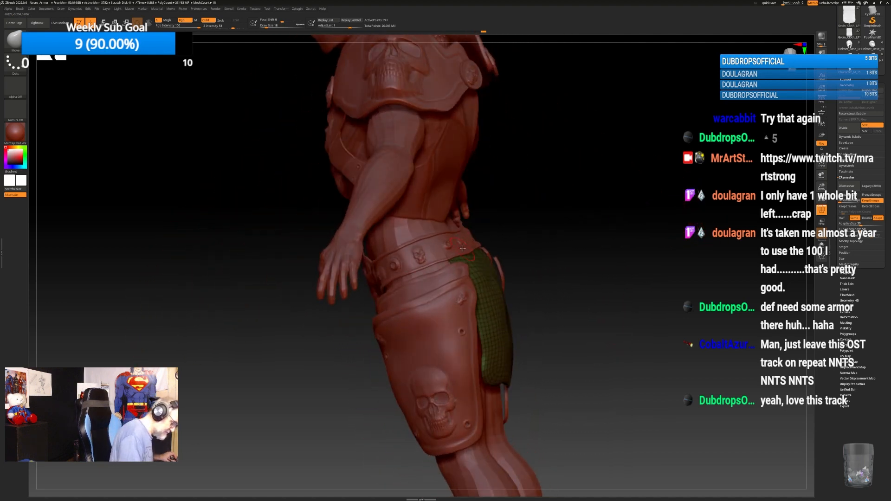
right_drag(462, 249, 487, 242)
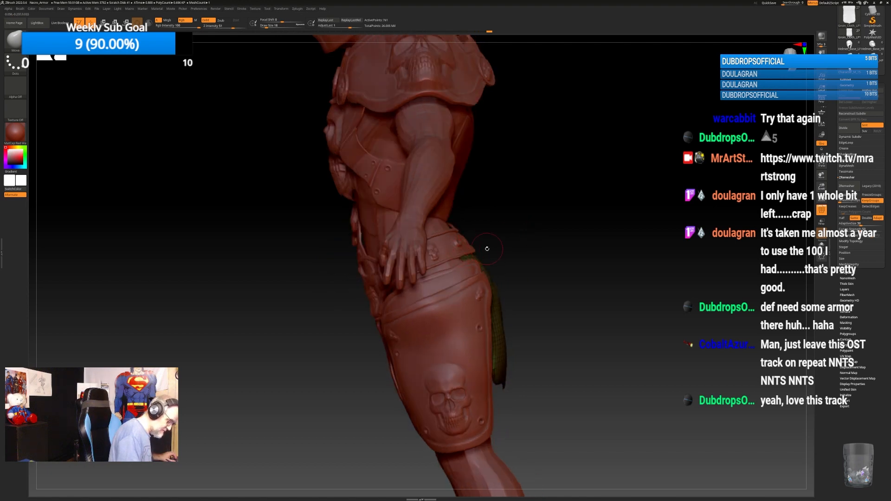
right_drag(487, 249, 630, 311)
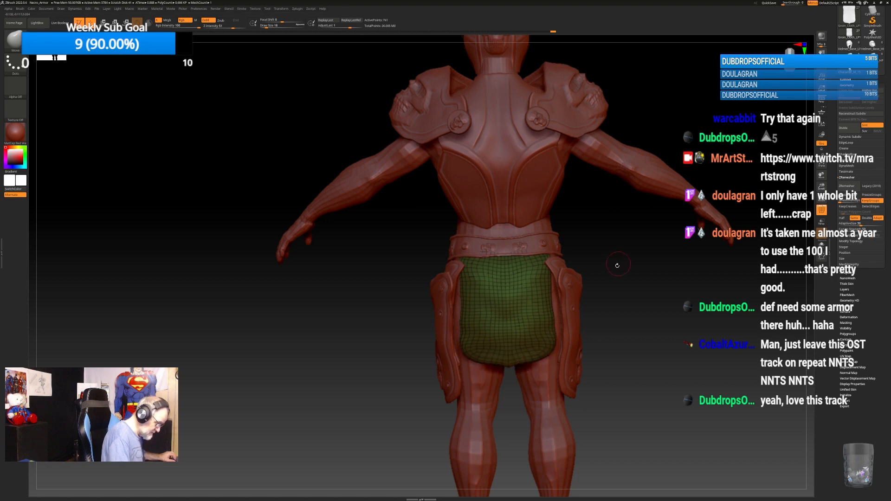
drag(618, 265, 549, 272)
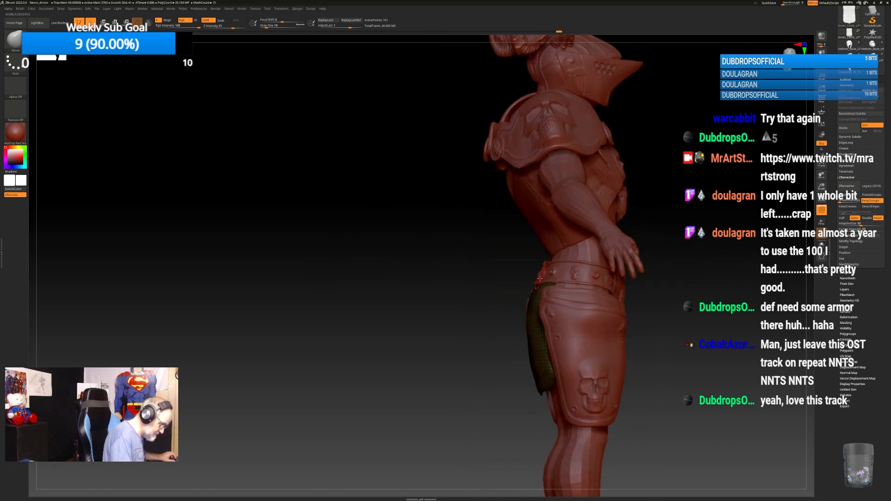
drag(657, 234, 570, 270)
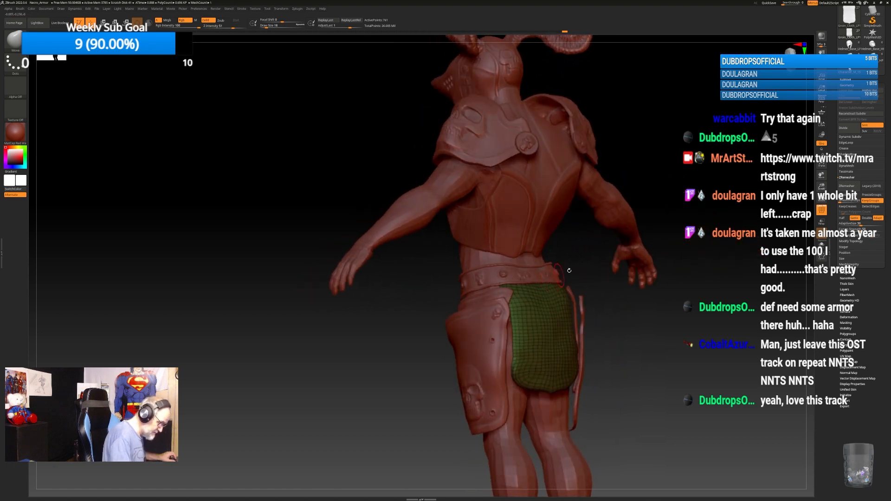
mouse_move(650, 343)
mouse_down()
mouse_move(626, 310)
mouse_move(656, 308)
mouse_move(627, 340)
mouse_move(630, 404)
mouse_move(645, 347)
mouse_move(658, 352)
mouse_up()
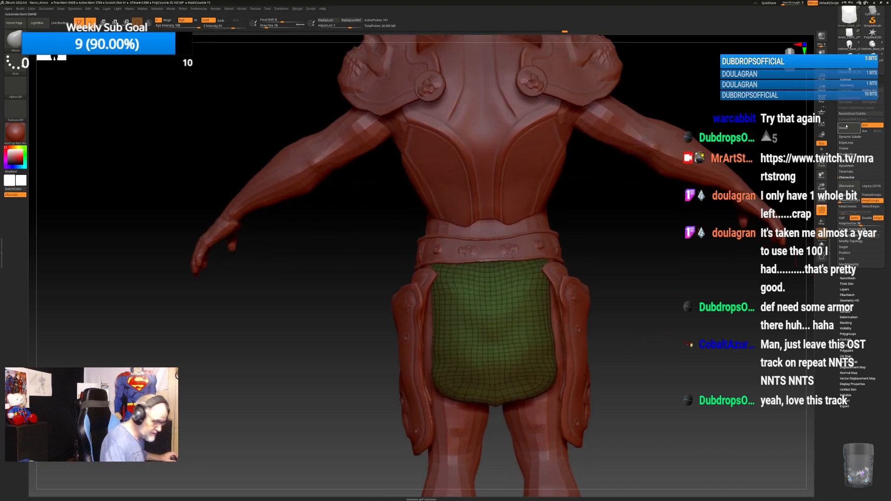
Rename the back cloth subtool as Butt_Cloth_LP.
click(846, 80)
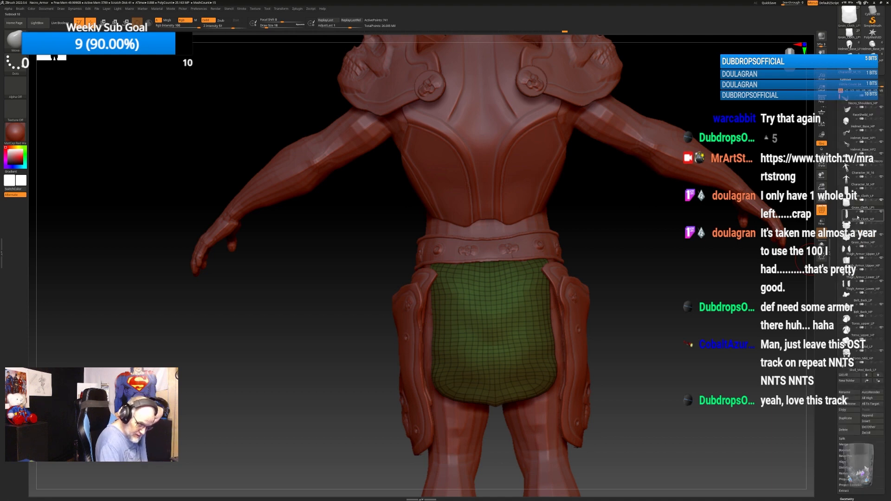
click(845, 393)
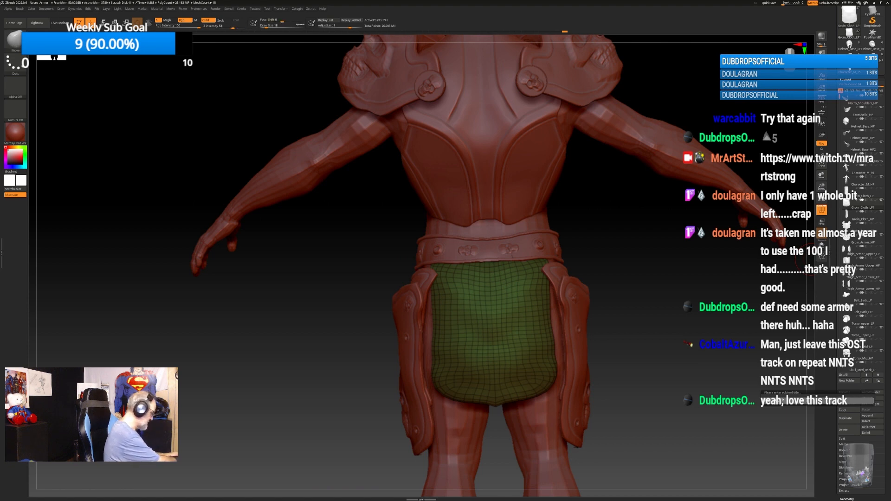
key(Return)
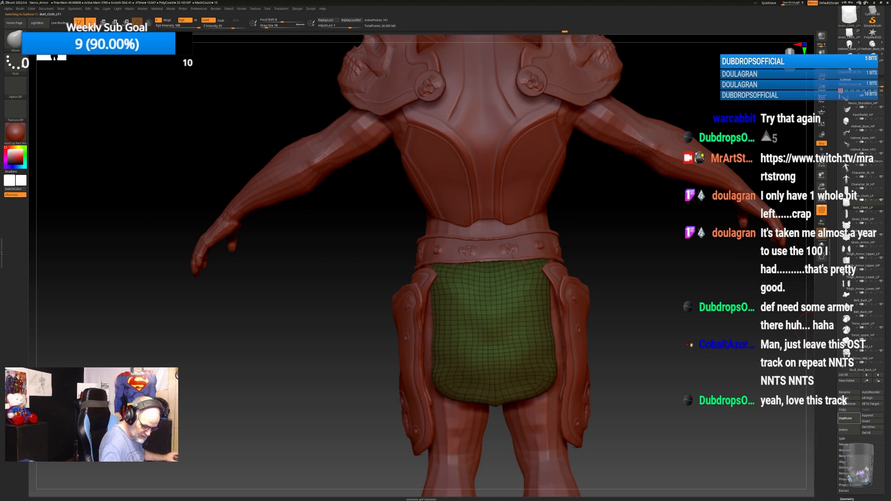
Duplicate the Butt_Cloth_LP subtool and set all subtools to their lowest subdivision level.
click(845, 418)
click(845, 398)
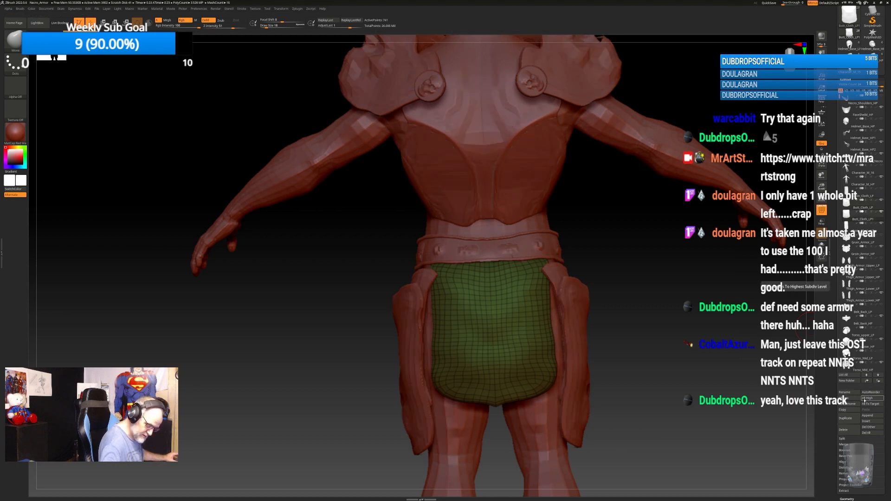
Rename the duplicated back cloth subtool as the high-poly version.
click(845, 392)
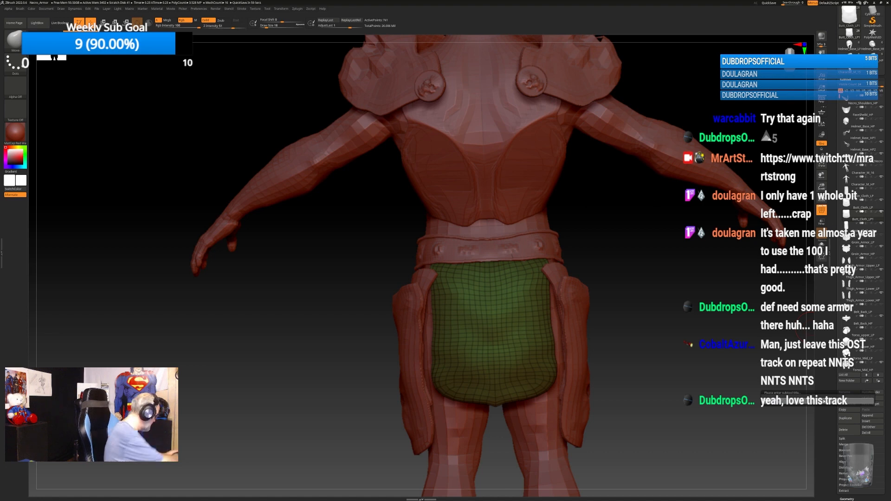
key(shift)
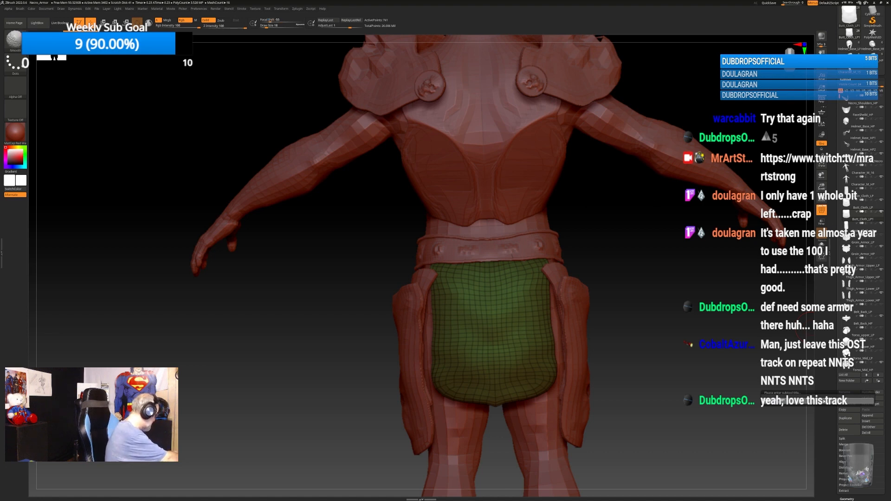
key(Return)
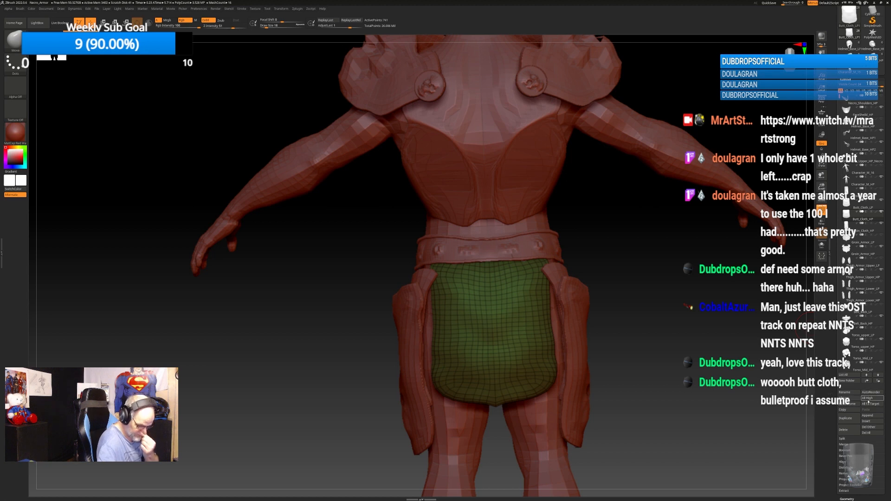
Set all subtools to their highest subdivision level and select the high-poly back cloth subtool.
click(844, 341)
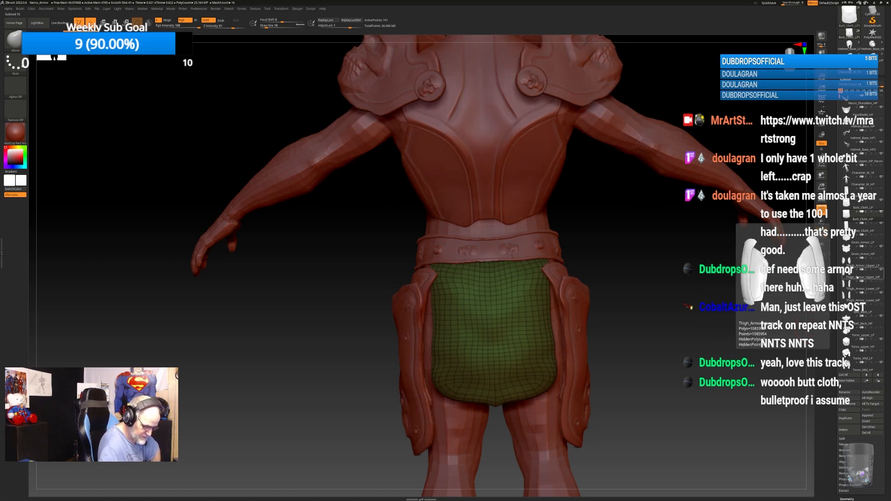
click(859, 243)
click(863, 224)
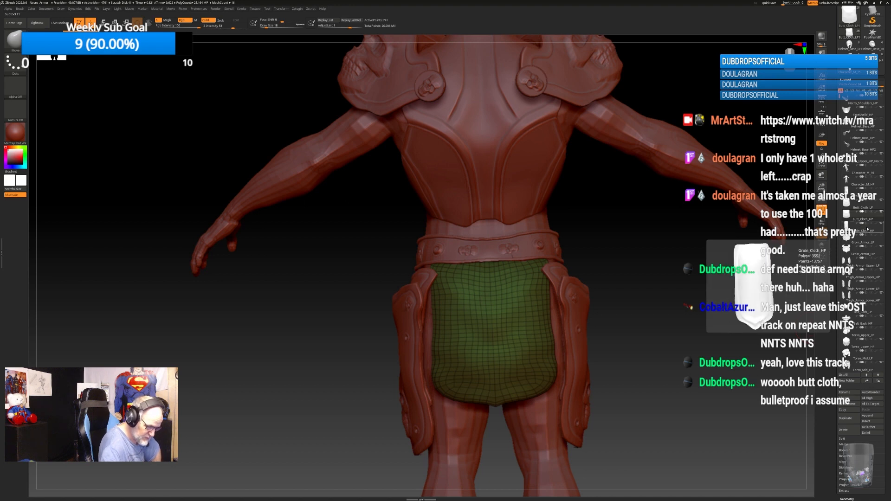
click(872, 217)
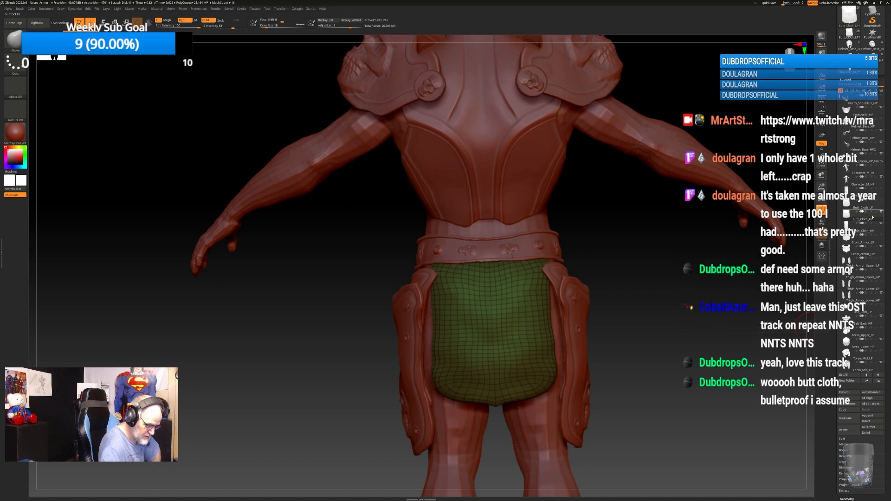
Subdivide the high-poly back cloth and turn off the PolyFrame wireframe display.
click(846, 79)
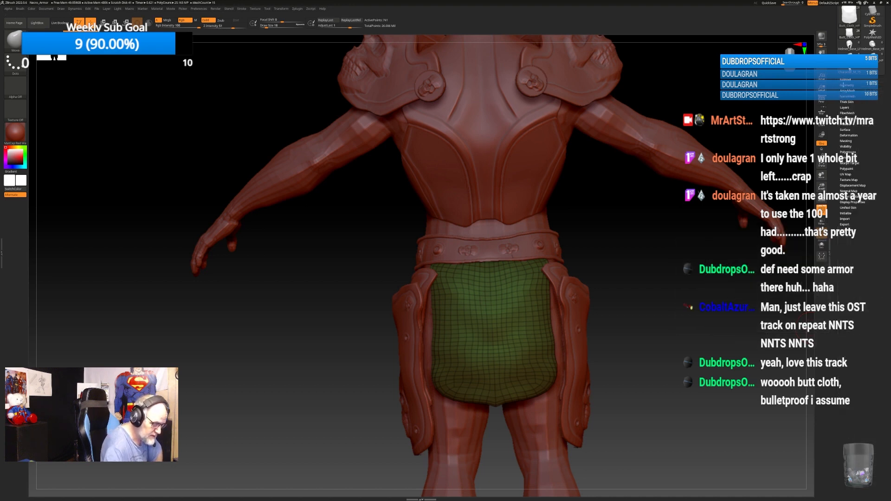
click(858, 108)
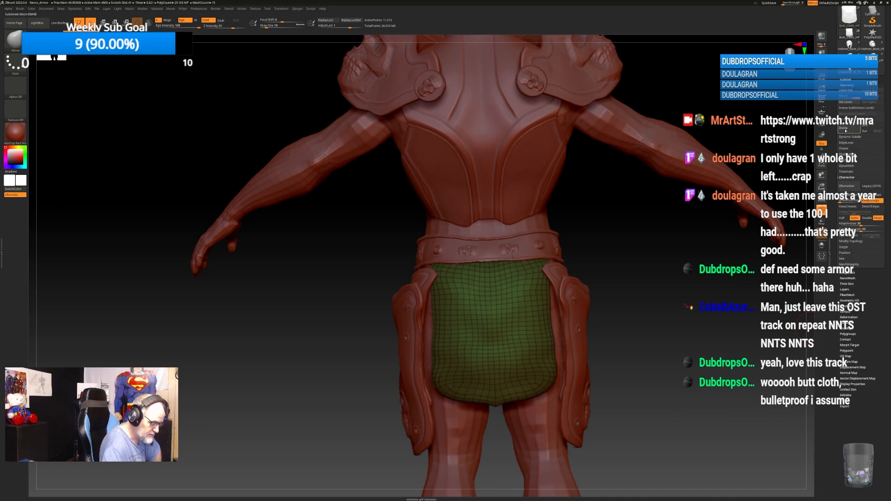
click(822, 208)
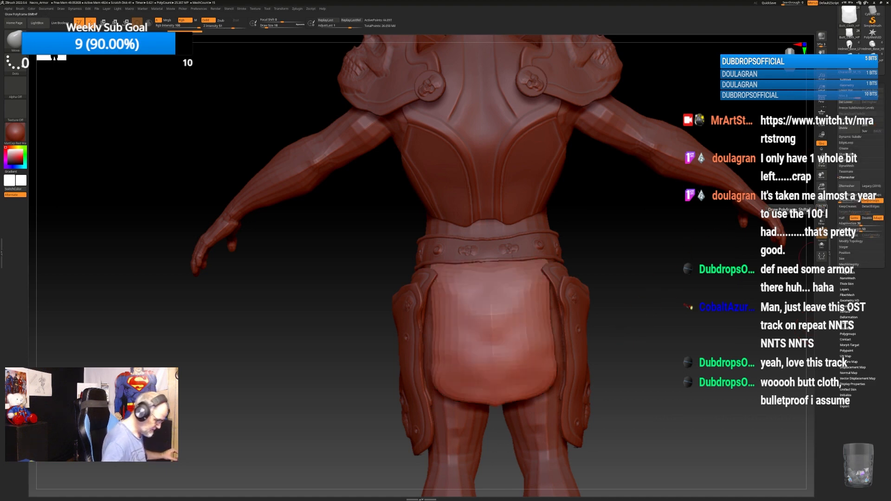
key(shift)
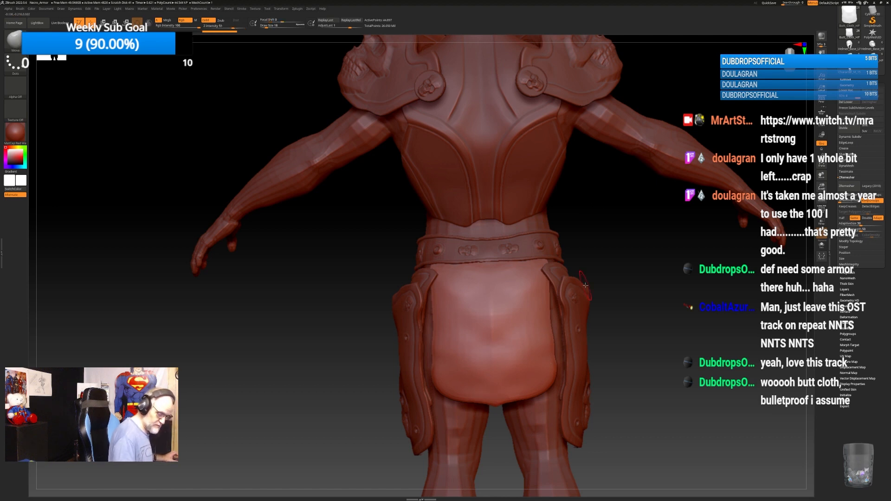
click(850, 129)
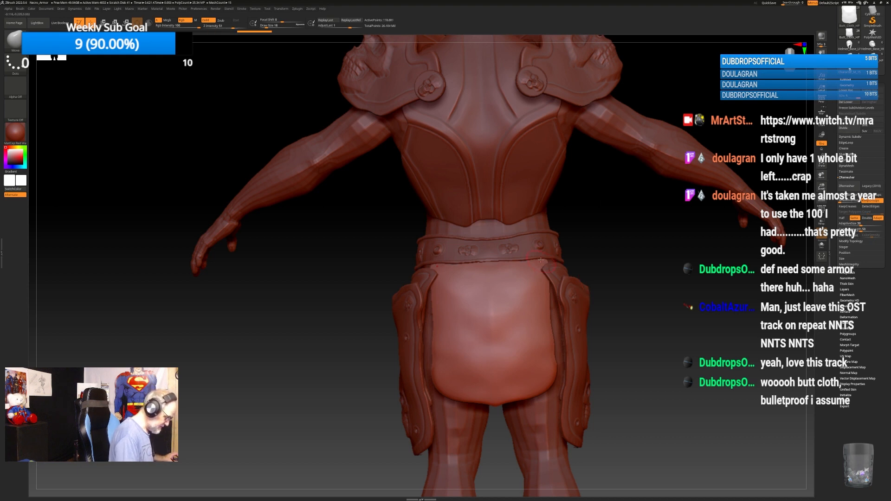
Sculpt a border line just inside the back cloth's side and lower edges with a hard-surface brush.
key(b)
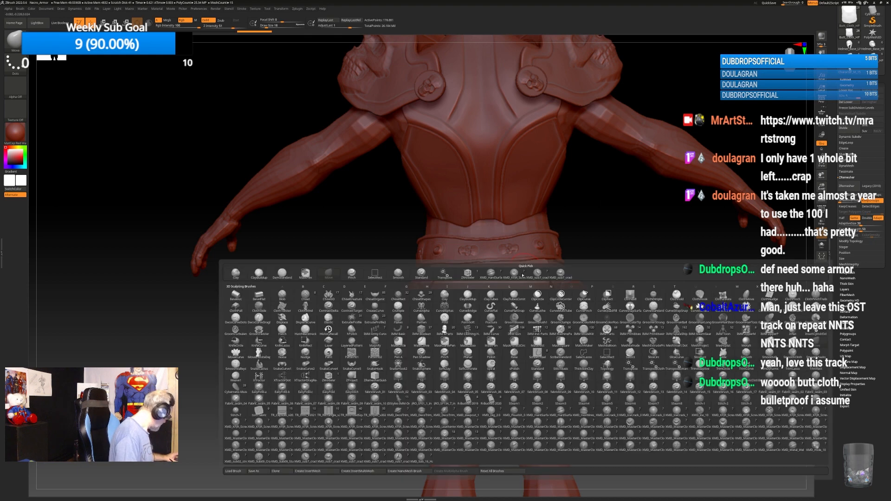
click(561, 411)
mouse_move(538, 276)
mouse_down()
mouse_move(543, 365)
mouse_move(525, 385)
mouse_move(497, 383)
mouse_up()
drag(643, 289, 592, 277)
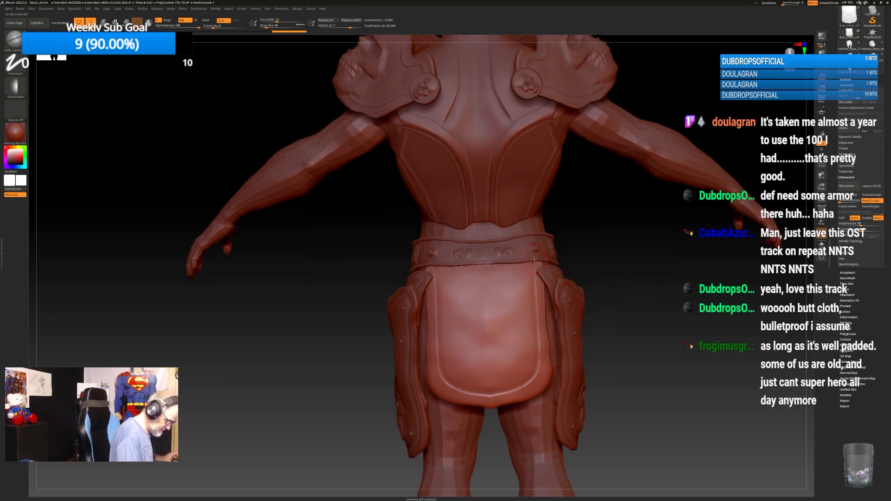
Select the high-poly groin cloth subtool on the figure's front and subdivide its mesh several times.
drag(675, 322, 594, 308)
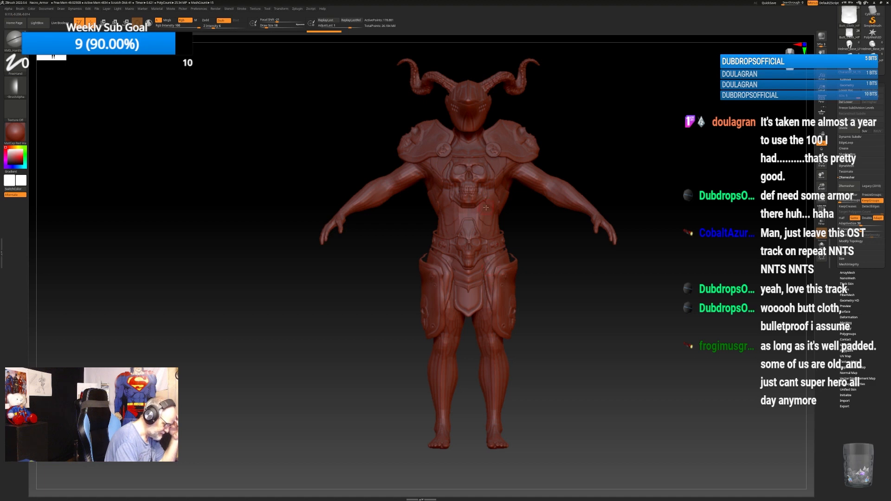
mouse_move(591, 360)
mouse_down()
mouse_move(595, 350)
mouse_move(584, 347)
mouse_move(592, 380)
mouse_up()
mouse_move(585, 327)
alt+mouse_down()
mouse_move(605, 342)
mouse_move(661, 334)
mouse_move(647, 298)
alt+mouse_up()
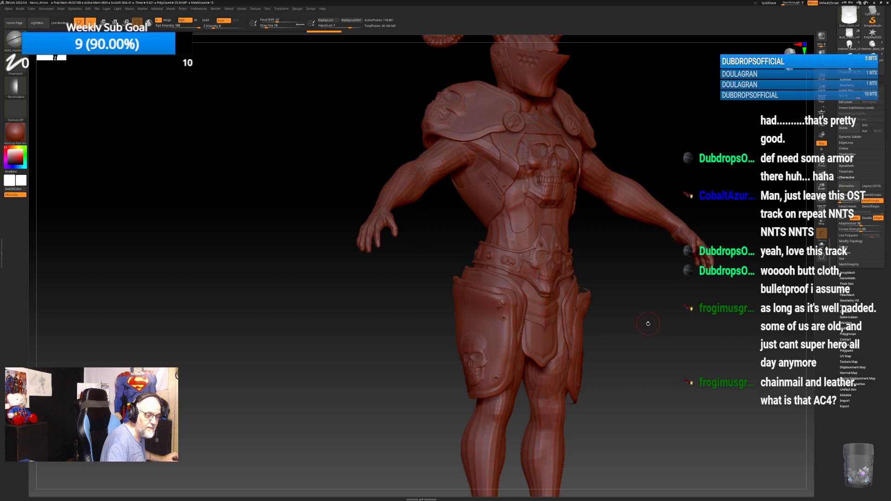
ctrl+right_drag(647, 331, 708, 301)
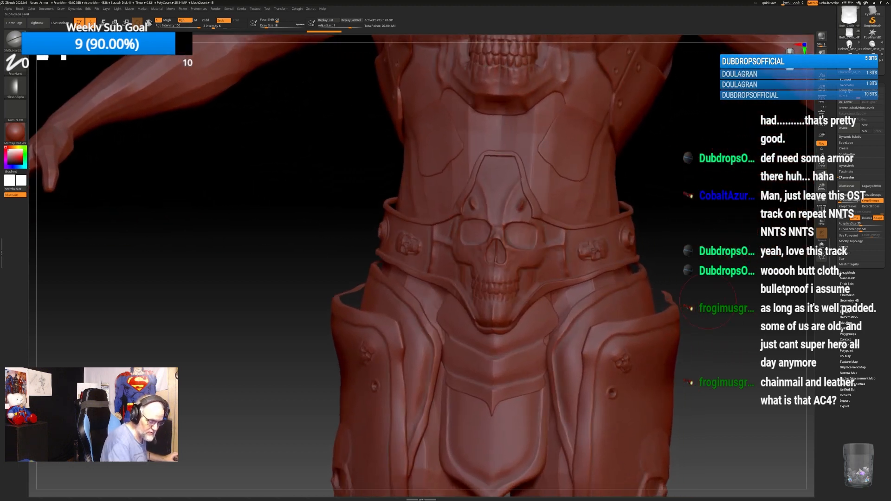
click(846, 79)
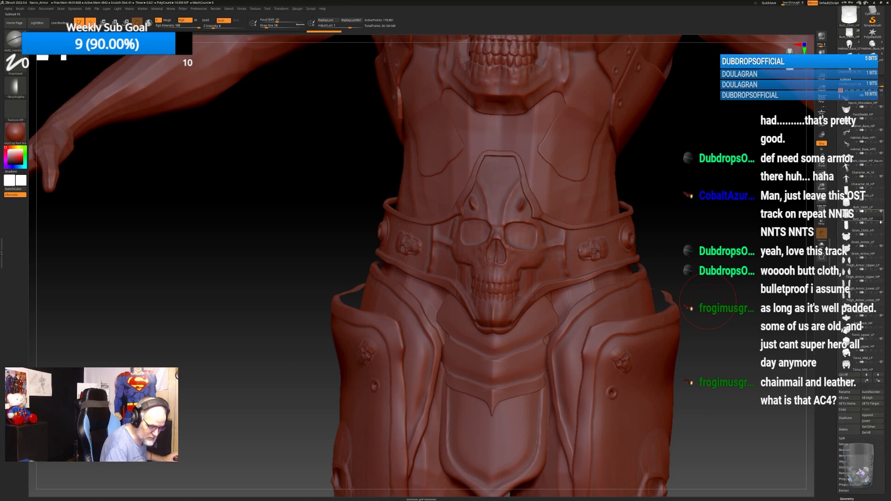
click(881, 227)
alt+drag(738, 342, 722, 278)
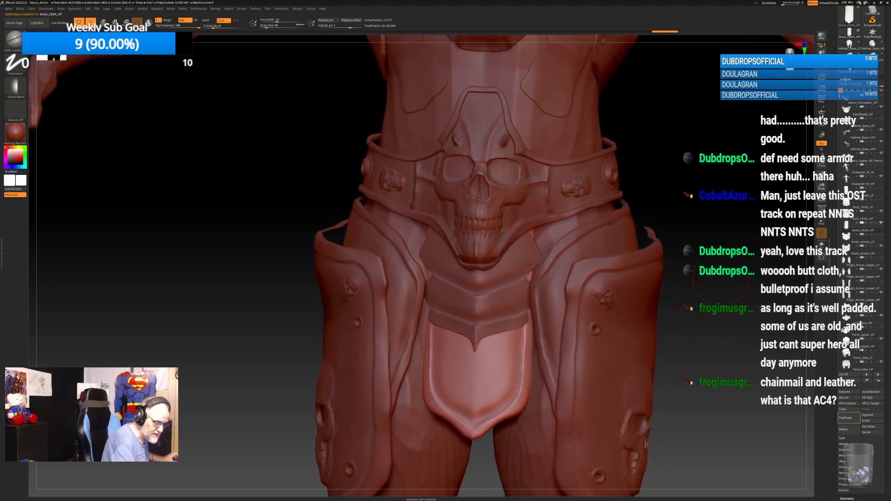
click(872, 79)
click(872, 84)
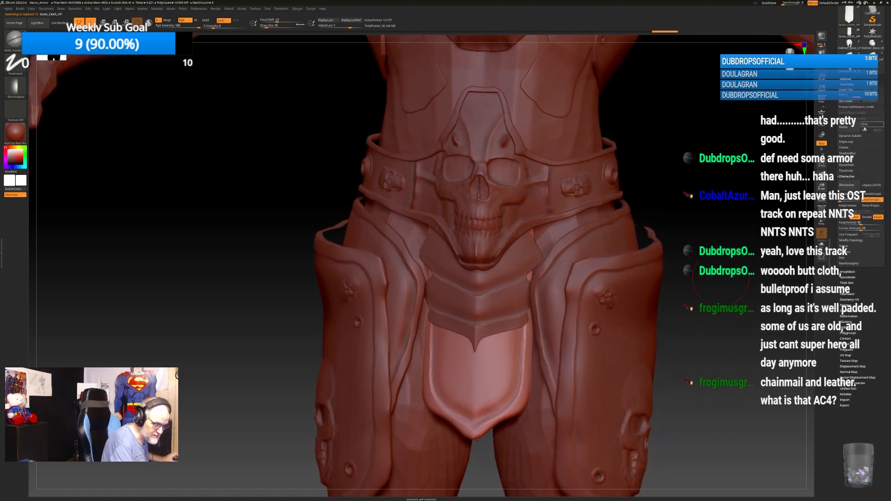
click(849, 130)
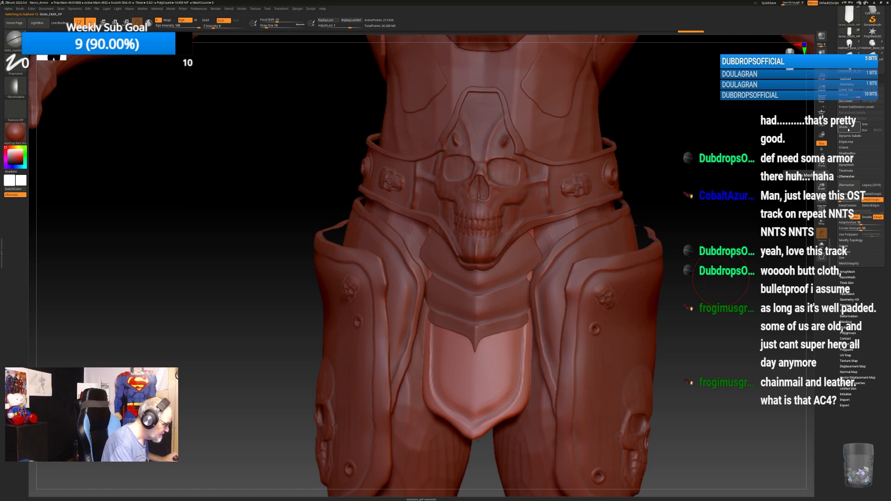
click(848, 129)
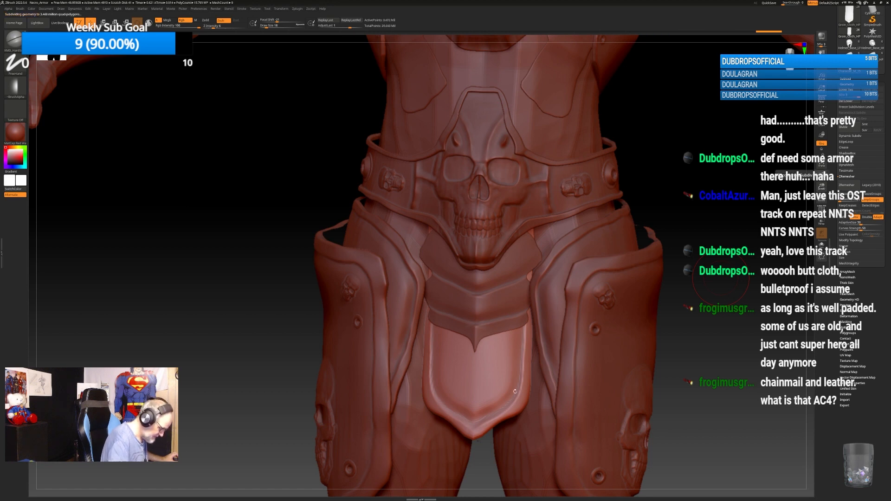
Switch to a Screws&Bolts stamping brush for adding rivet details.
key(b)
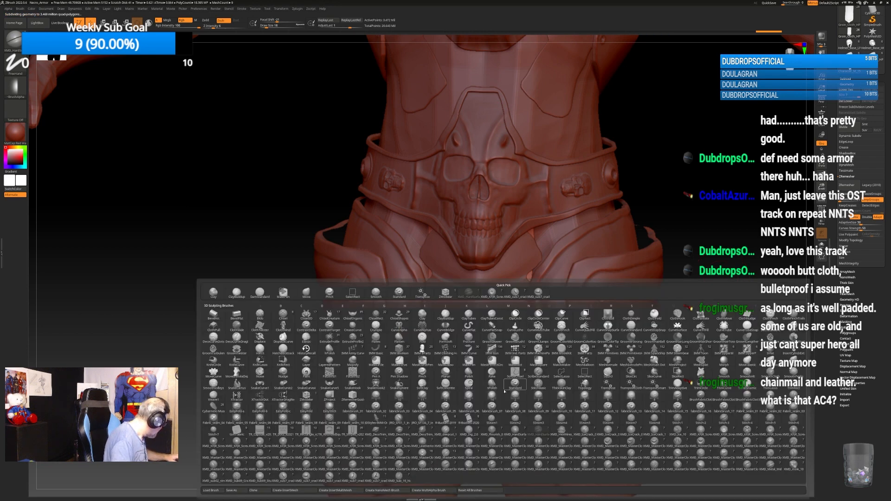
key(m)
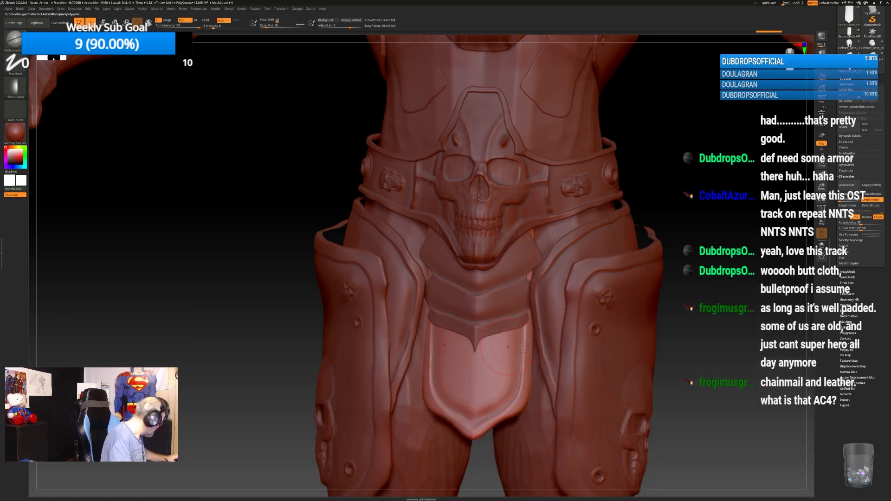
key(b)
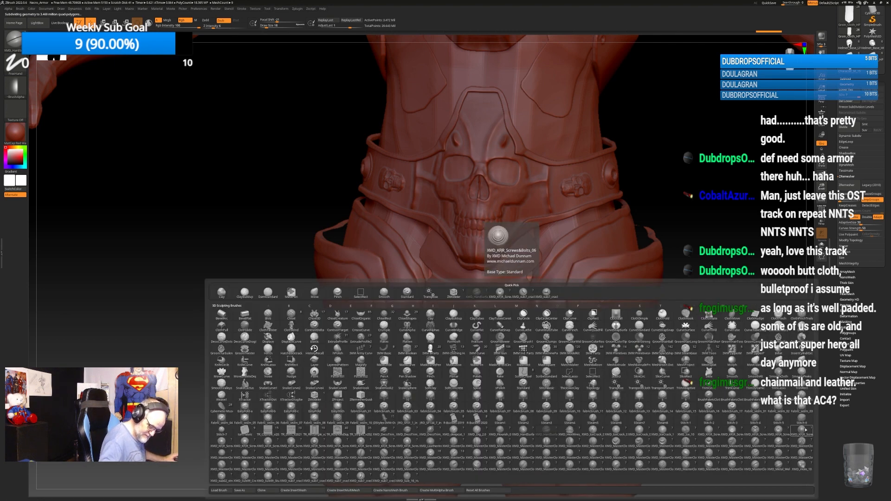
click(500, 291)
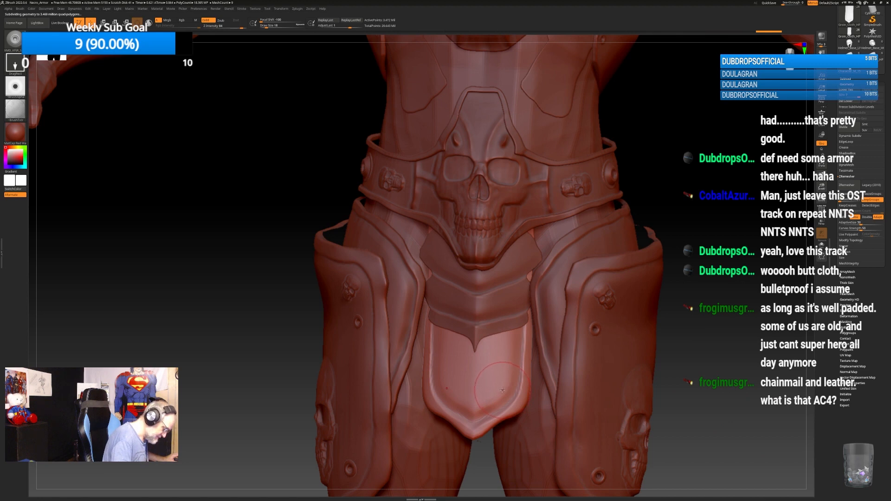
Subdivide the Groin_Armor_HP subtool and stamp mirrored rivets across its overlapping plates.
alt+drag(711, 251, 708, 292)
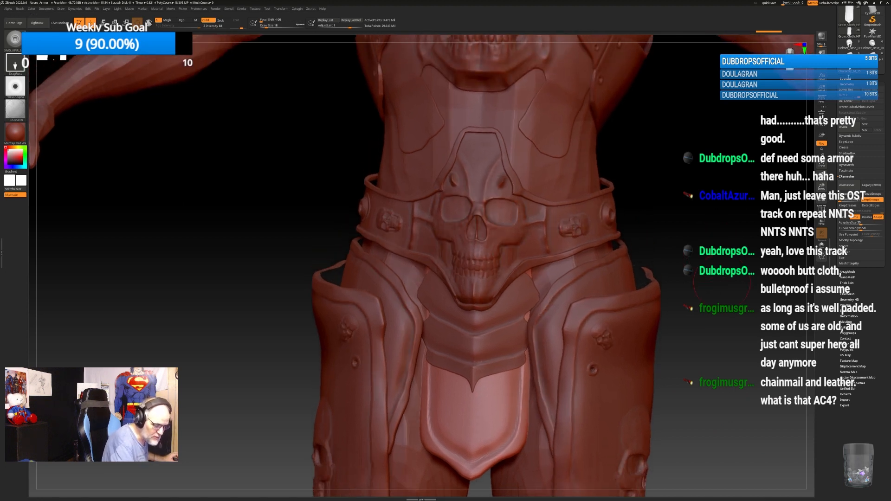
click(847, 79)
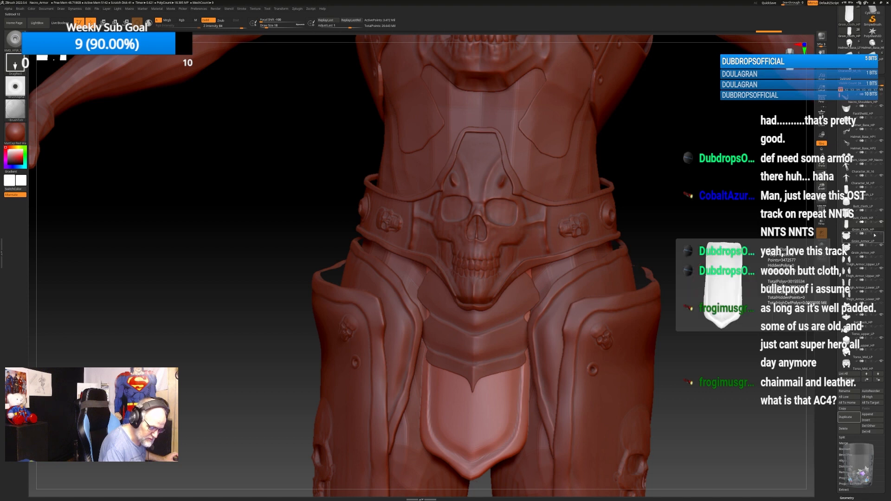
click(876, 248)
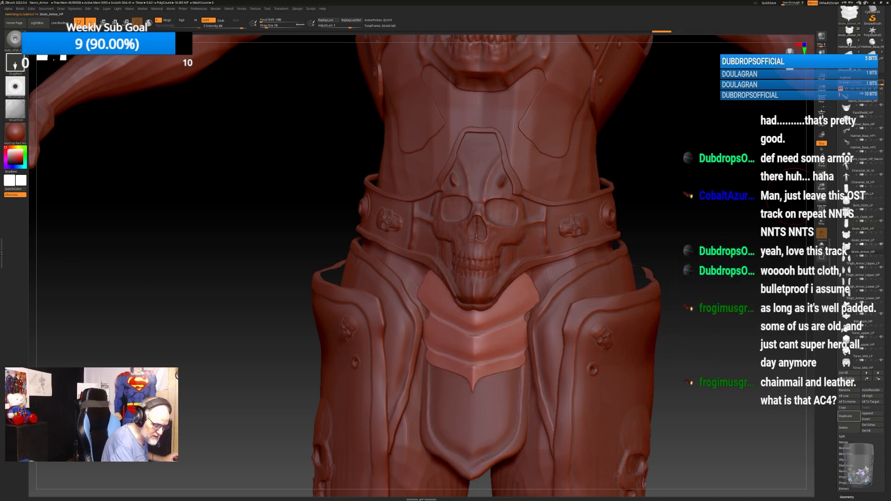
click(846, 78)
click(847, 83)
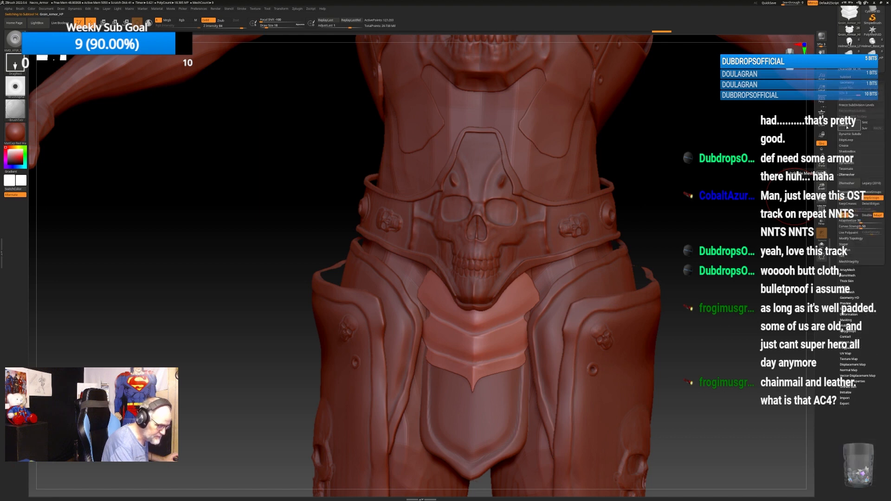
click(846, 124)
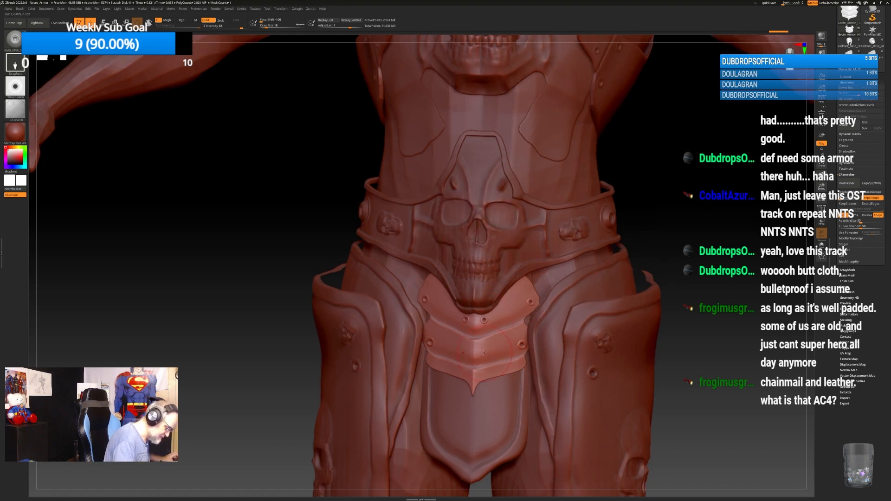
drag(483, 350, 486, 359)
alt+drag(703, 359, 663, 368)
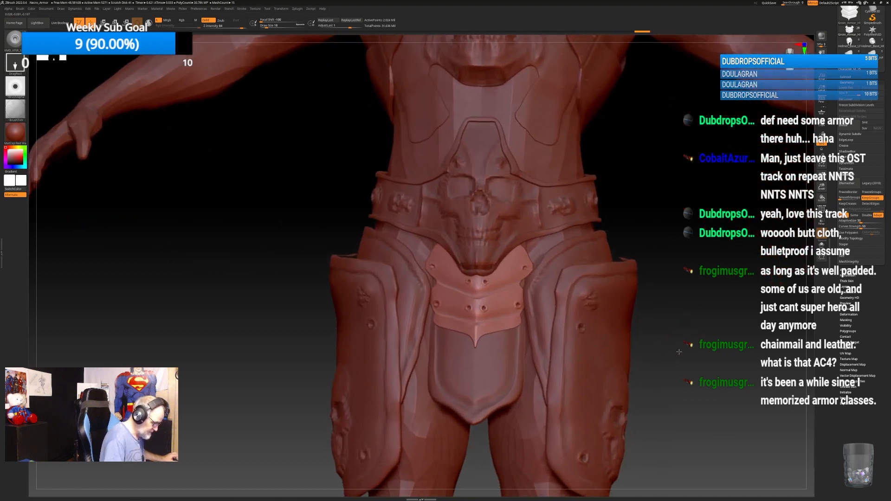
Select the Thigh_Armor_Upper_HP subtool and stamp mirrored rivets along the edges of the upper thigh plates.
drag(743, 357, 710, 316)
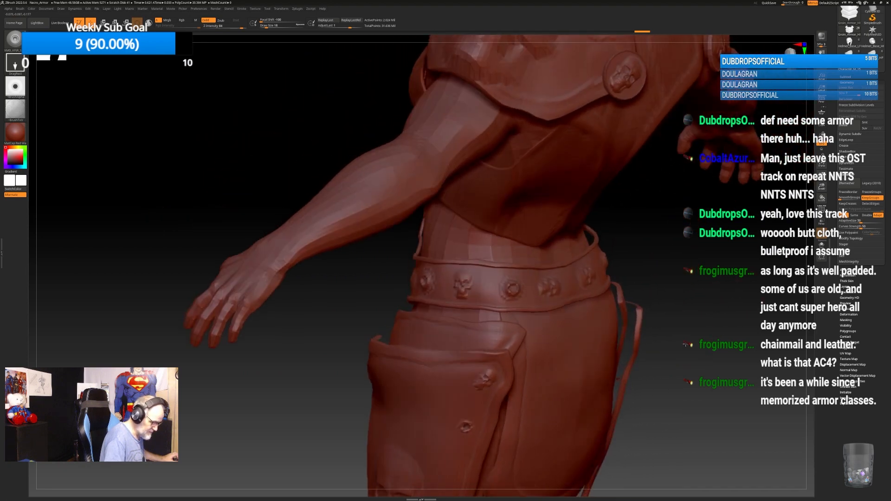
click(846, 76)
mouse_move(876, 113)
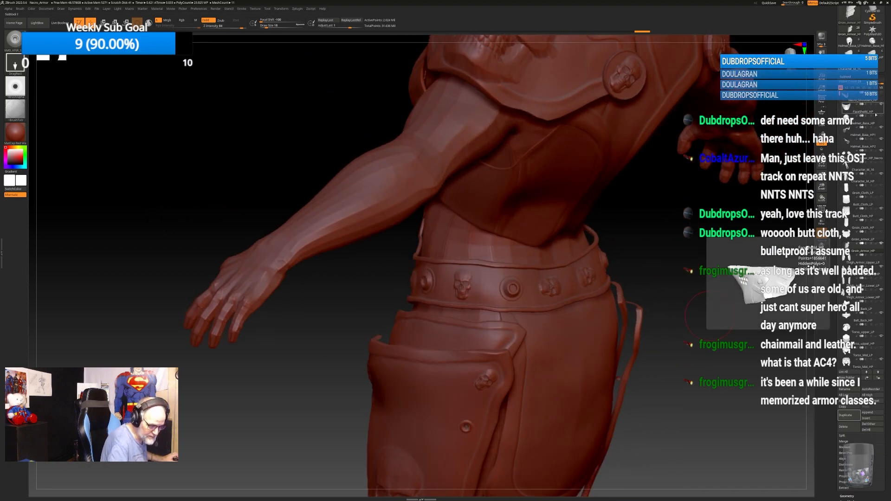
click(872, 272)
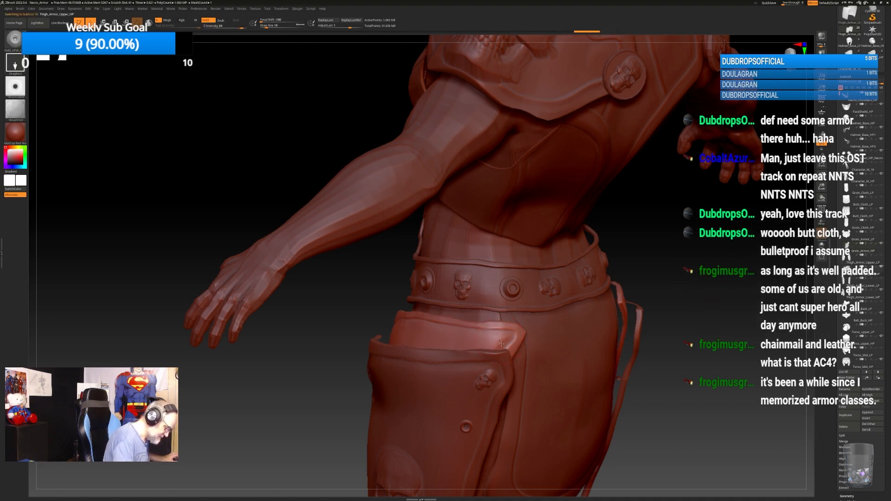
right_drag(551, 321, 503, 371)
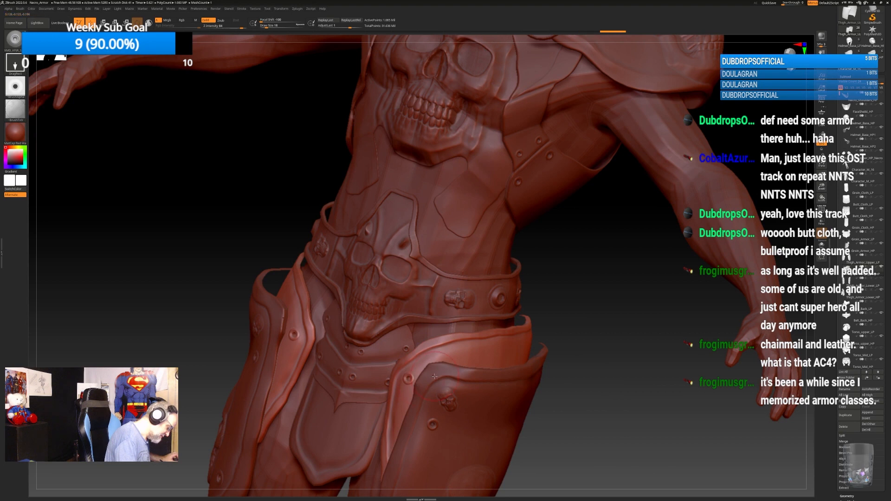
Load the ornament brush file from the Ornament Brush folder of the Alphas and ZBrushes library.
ctrl+right_drag(608, 379, 637, 330)
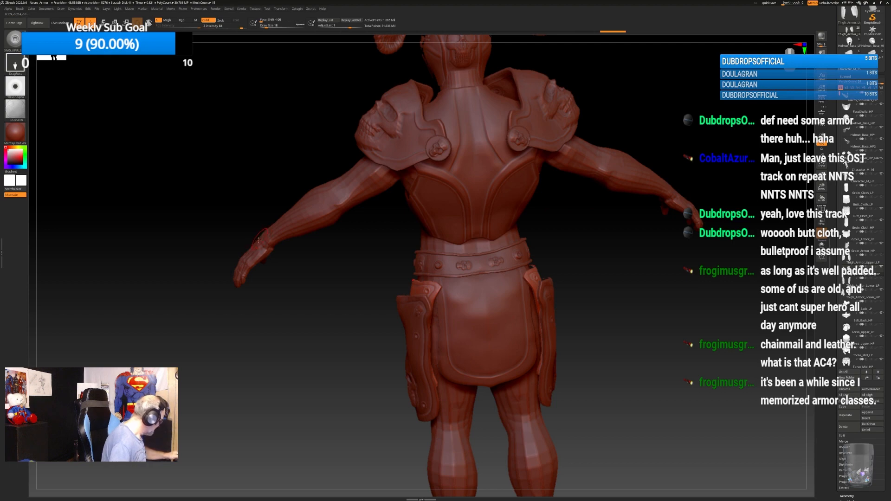
key(b)
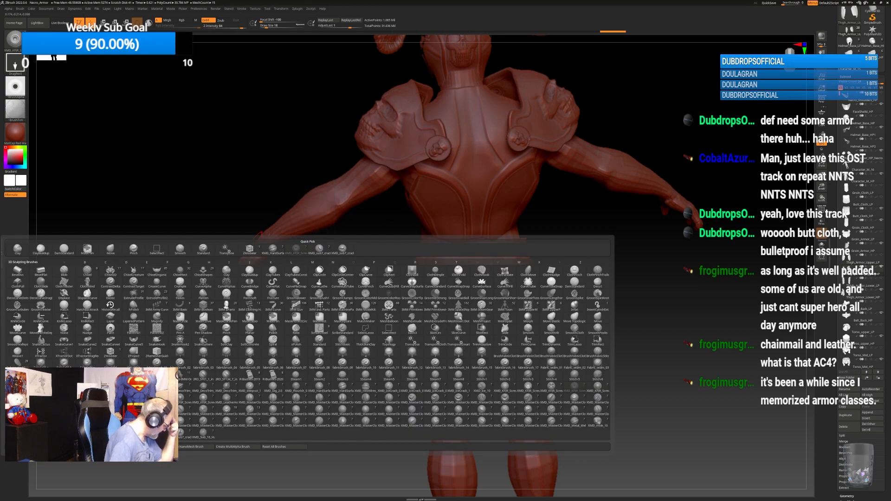
click(18, 446)
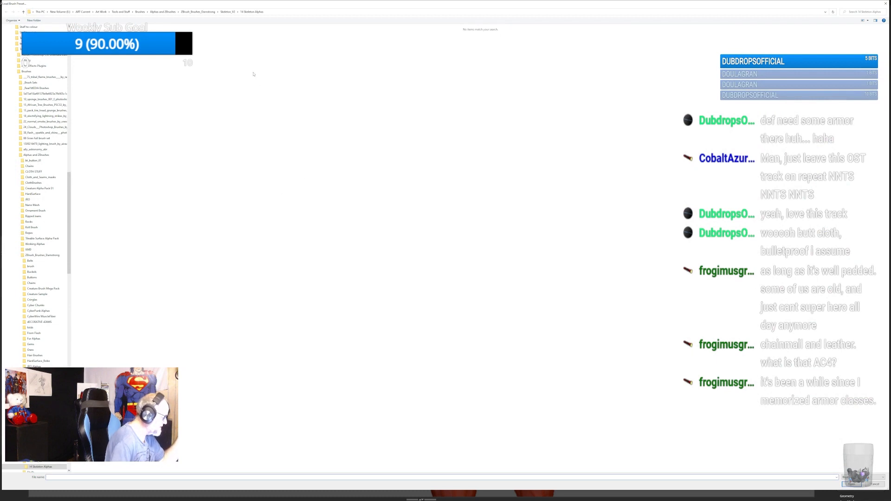
click(197, 11)
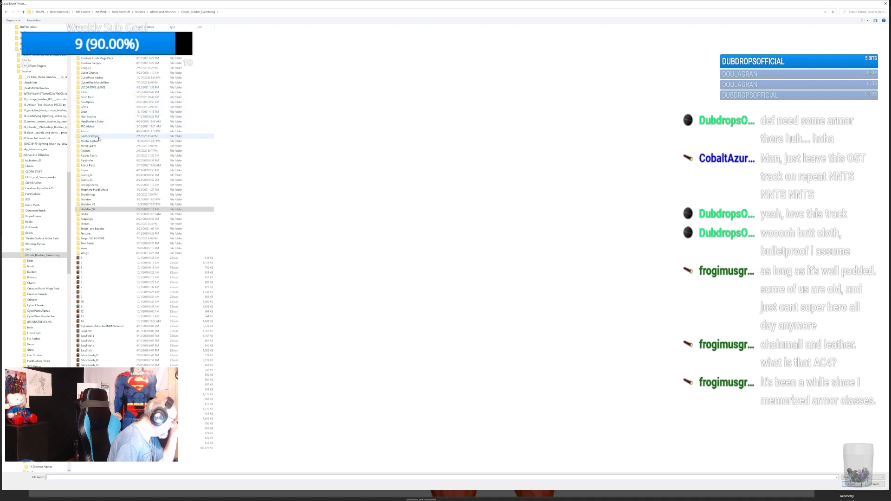
click(163, 12)
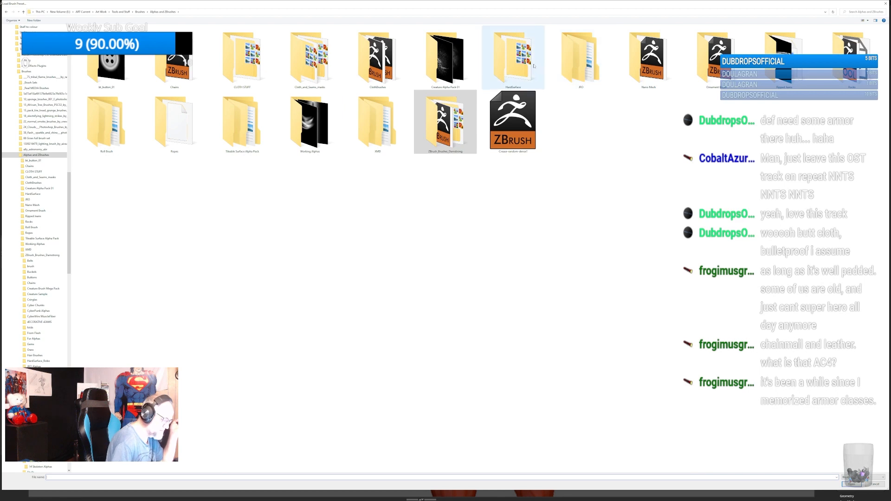
click(710, 61)
double_click(710, 60)
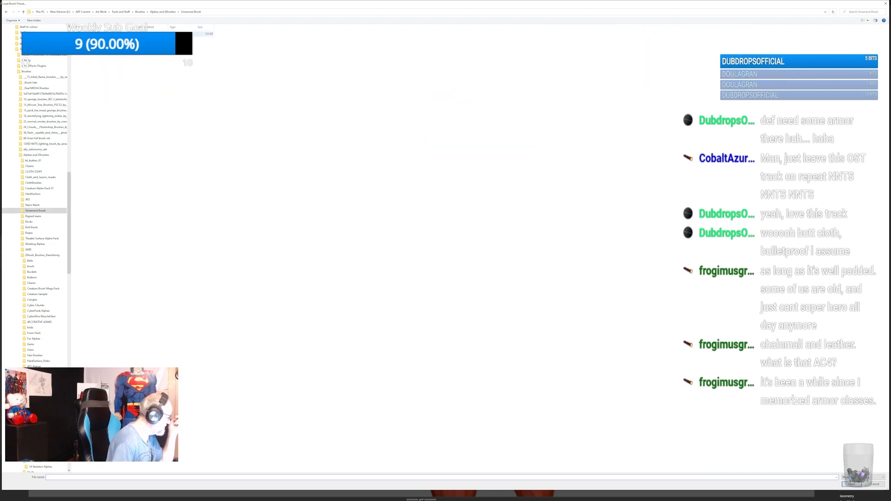
double_click(202, 34)
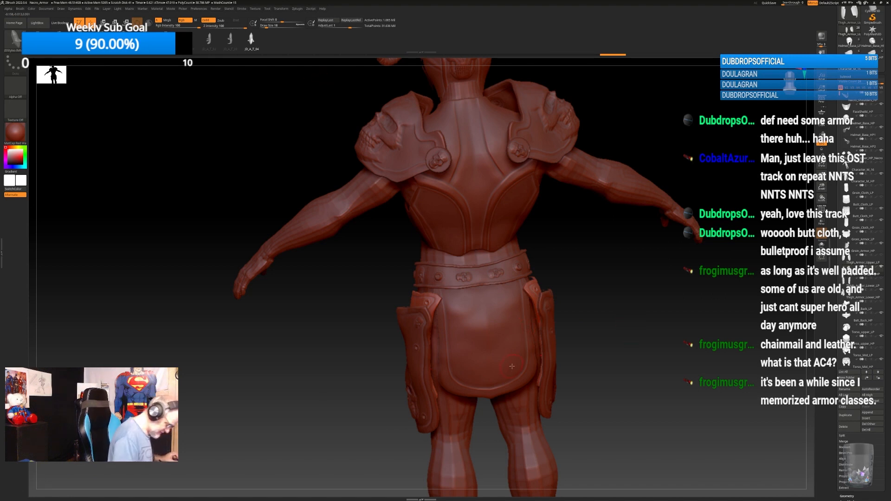
drag(630, 326, 524, 327)
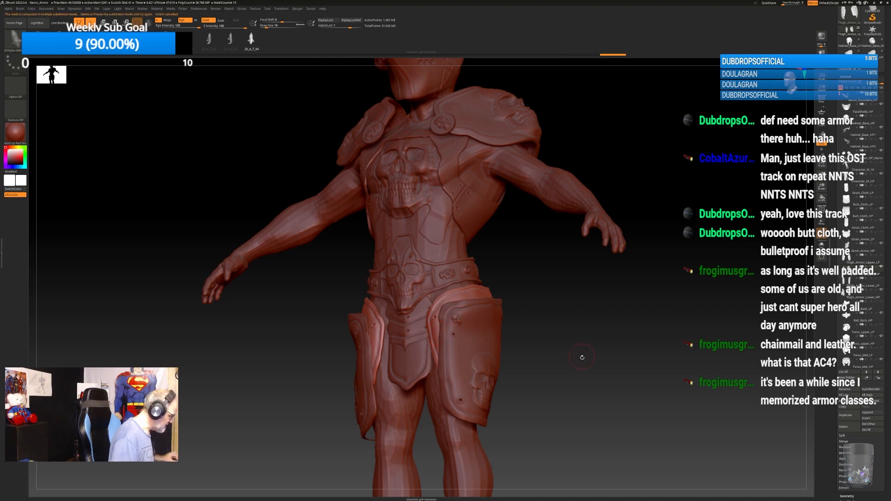
drag(582, 358, 582, 328)
Select the Groin_Cloth_HP subtool hanging at the front of the figure.
key(b)
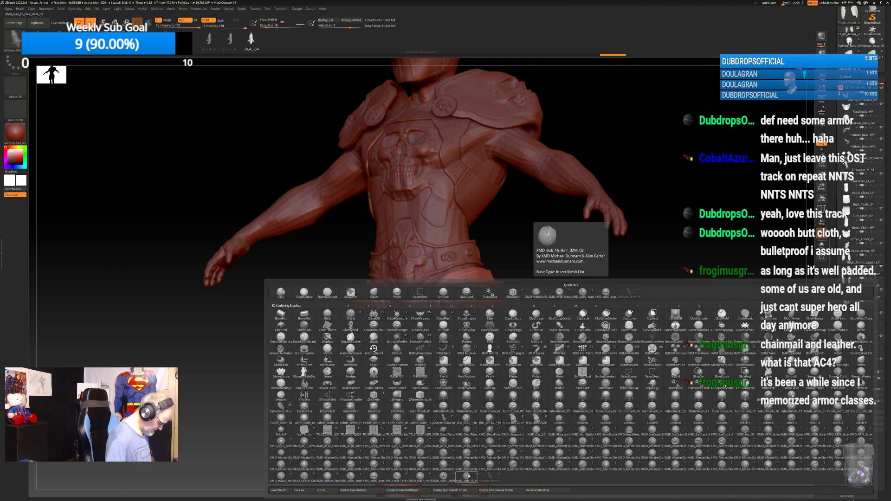
click(534, 441)
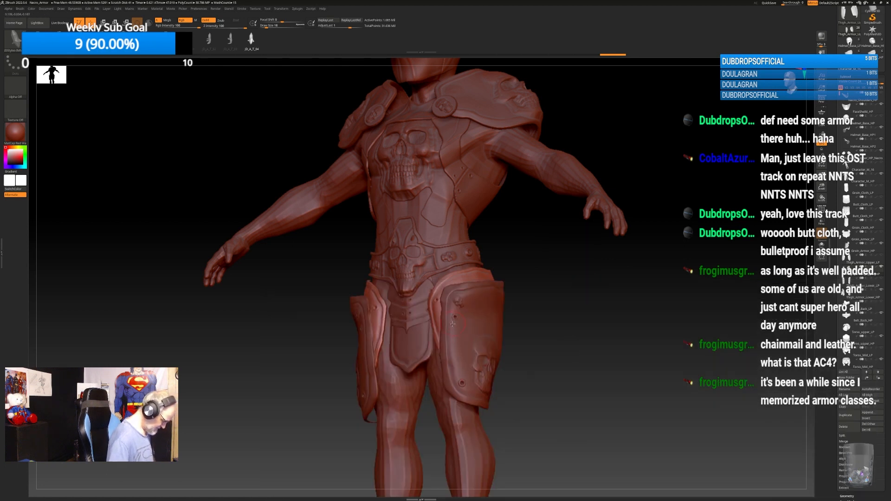
click(871, 226)
ctrl+right_drag(586, 336, 621, 348)
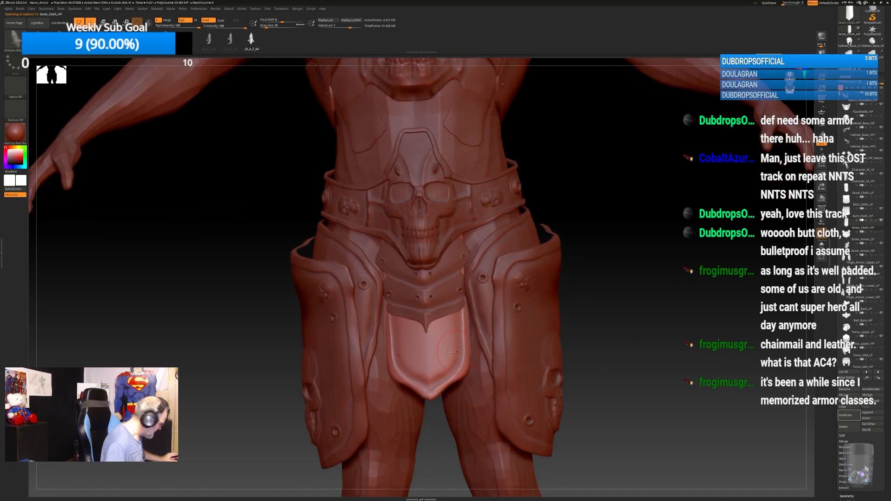
Try stamping folds on the groin cloth with a MasterCloth seam brush and XMD_MasterCloth_Drape_03, undoing the stamps.
key(b)
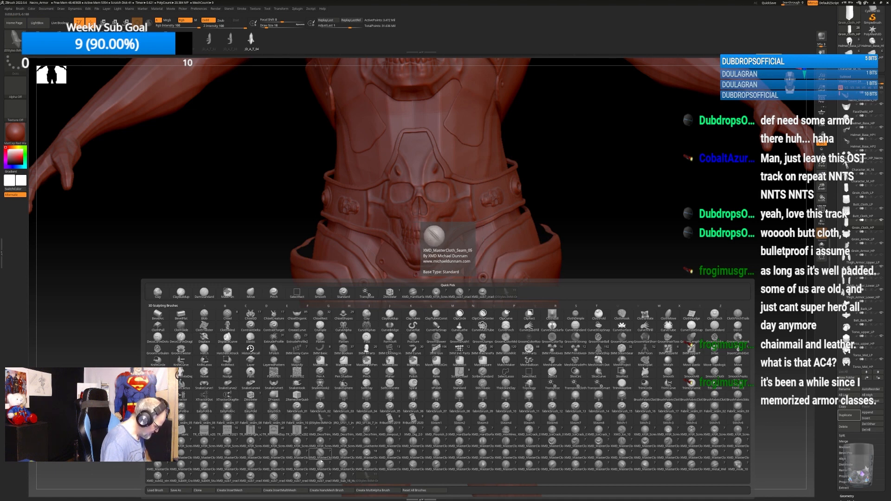
click(417, 469)
drag(402, 356, 419, 340)
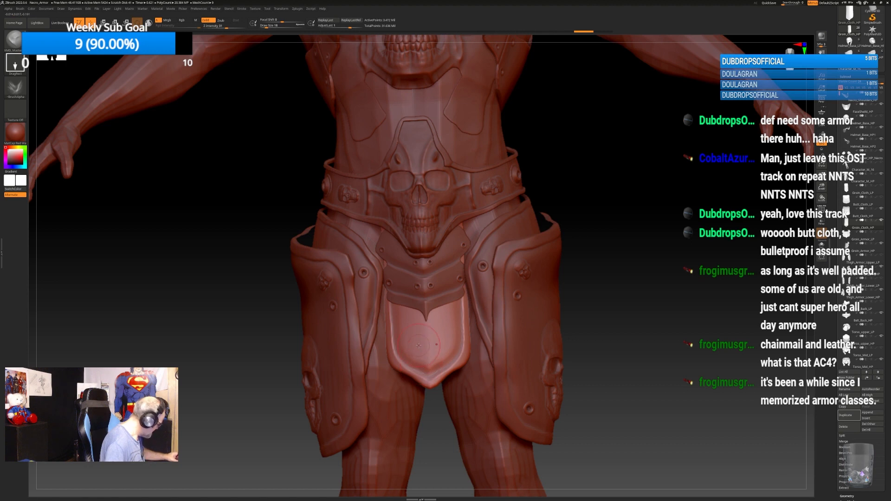
key(b)
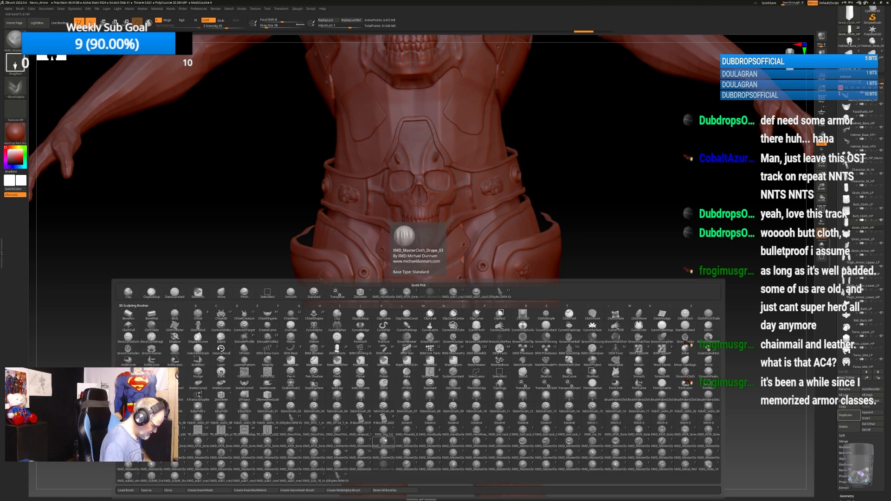
click(386, 441)
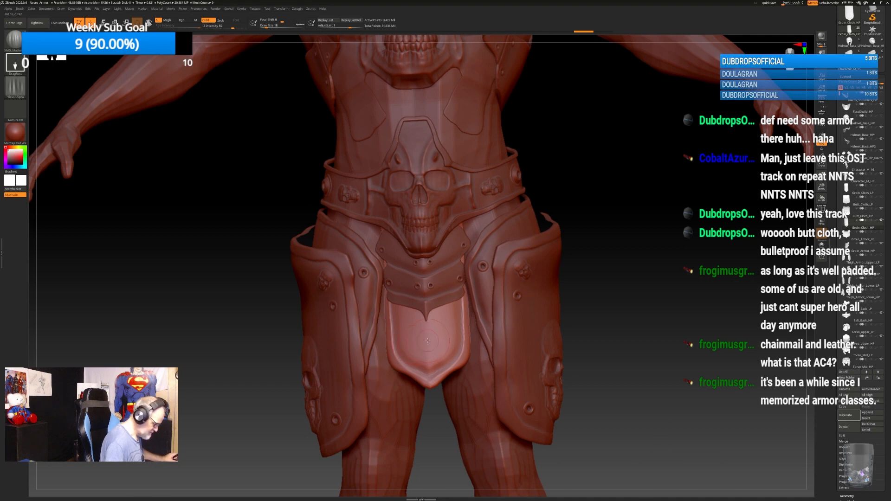
drag(427, 341, 430, 420)
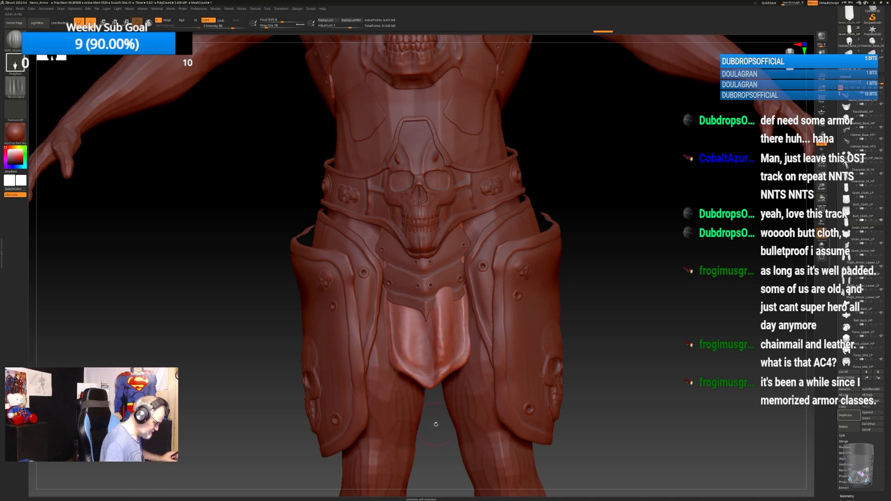
key(ctrl+z)
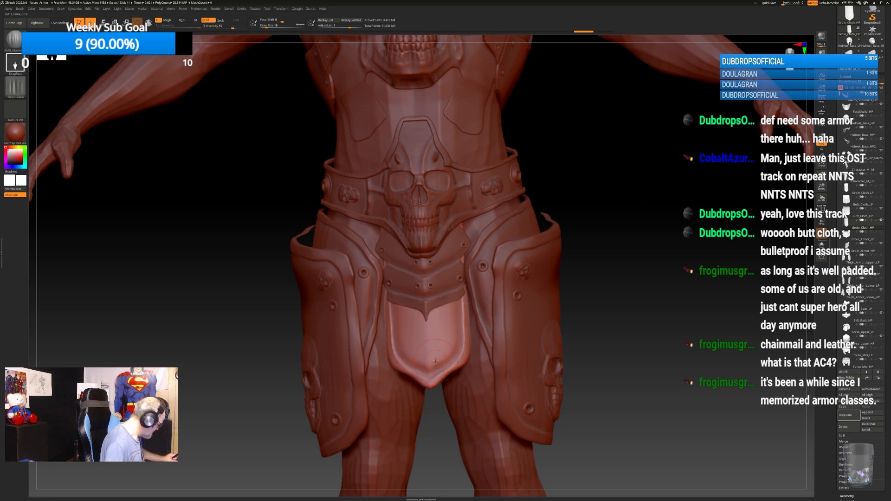
Try folds on the groin cloth with XMD_MasterCloth_Drape_05 at a lower intensity and with a MasterCloth seam brush.
key(b)
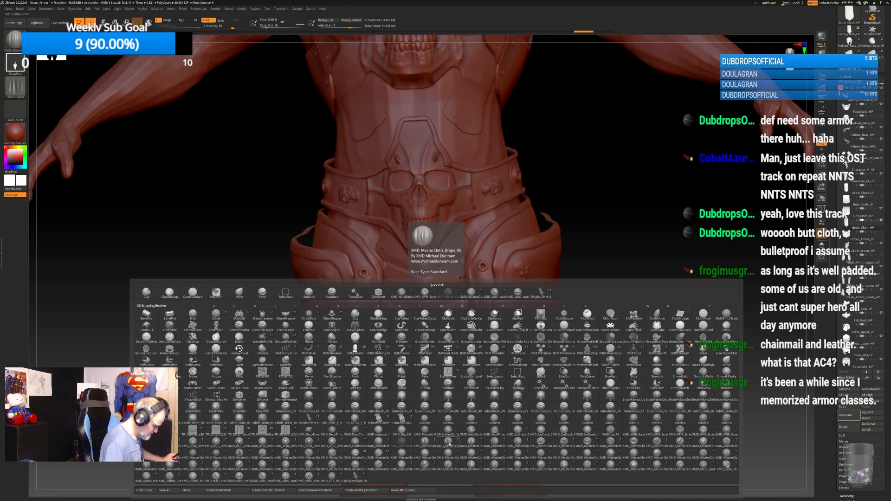
click(450, 441)
key(space)
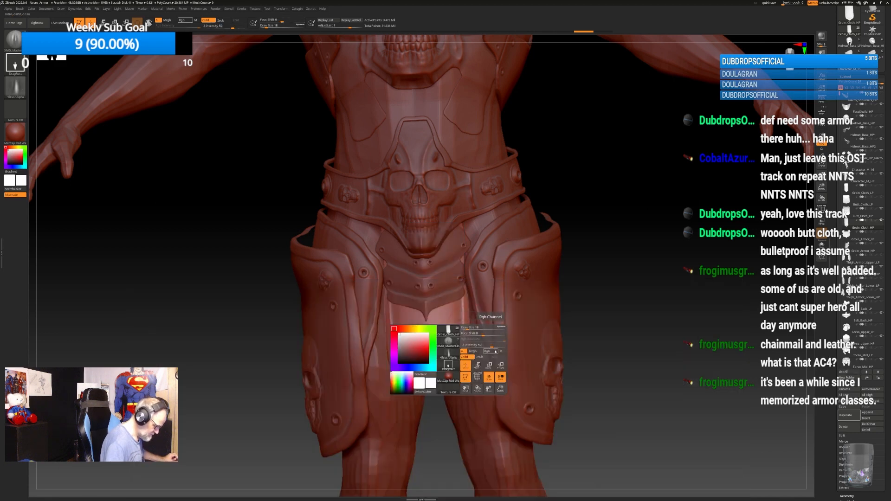
drag(495, 348, 478, 347)
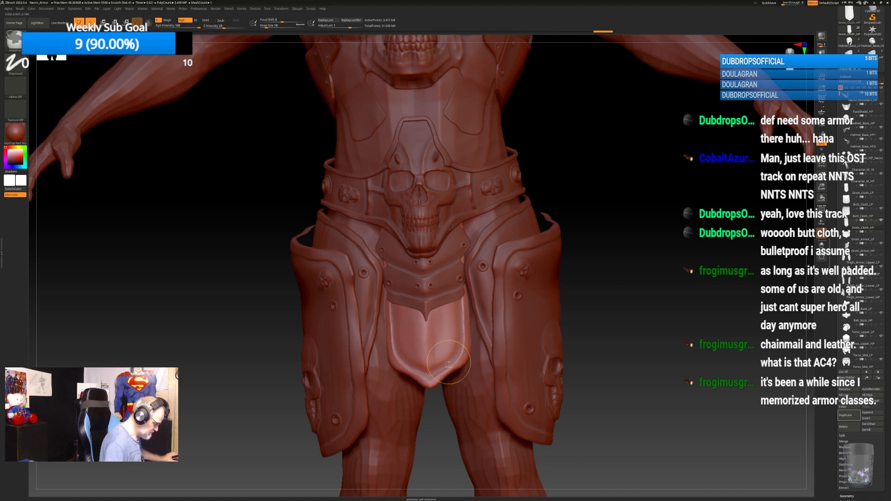
key(b)
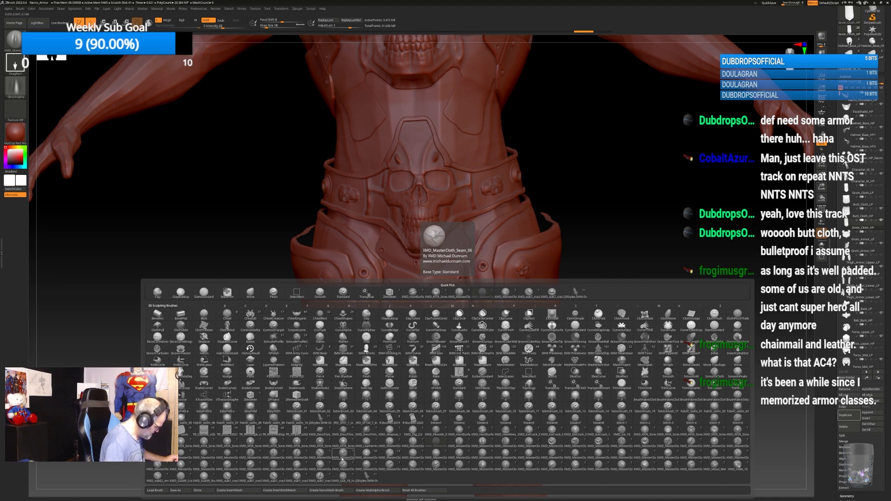
click(321, 467)
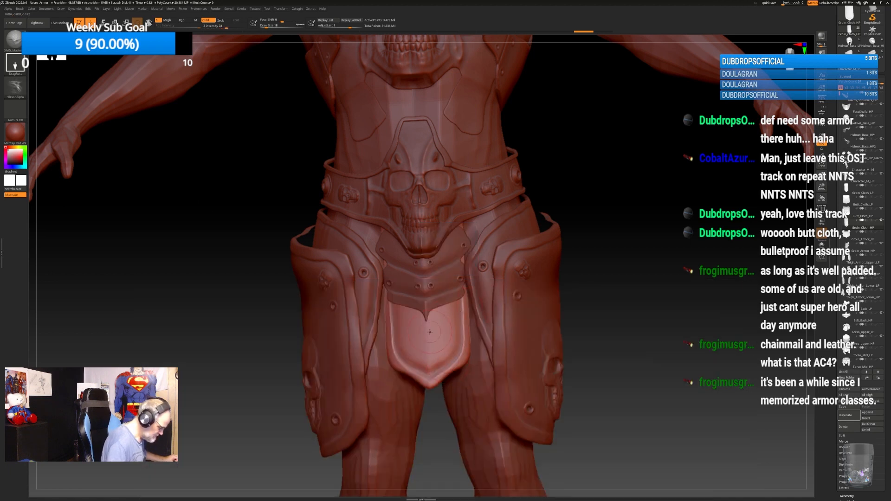
drag(429, 353, 402, 372)
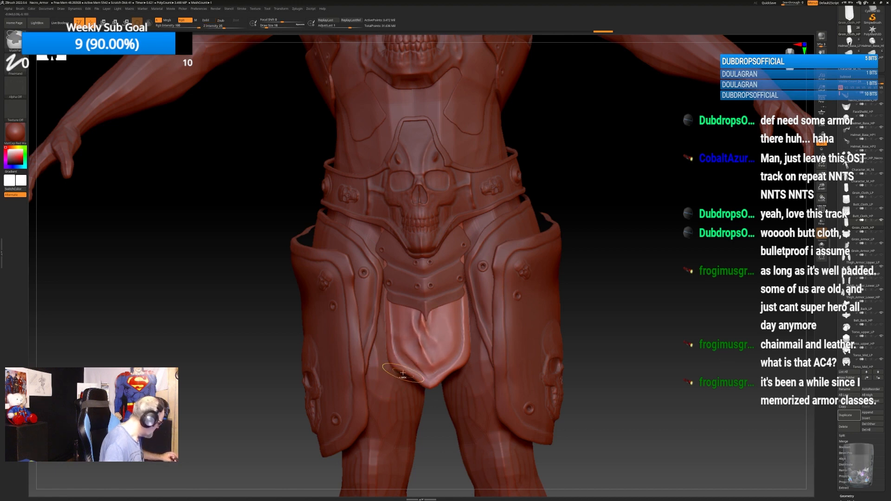
Stamp soft vertical drape folds down the centre of the groin cloth with a MasterCloth drape brush at lowered intensity.
key(b)
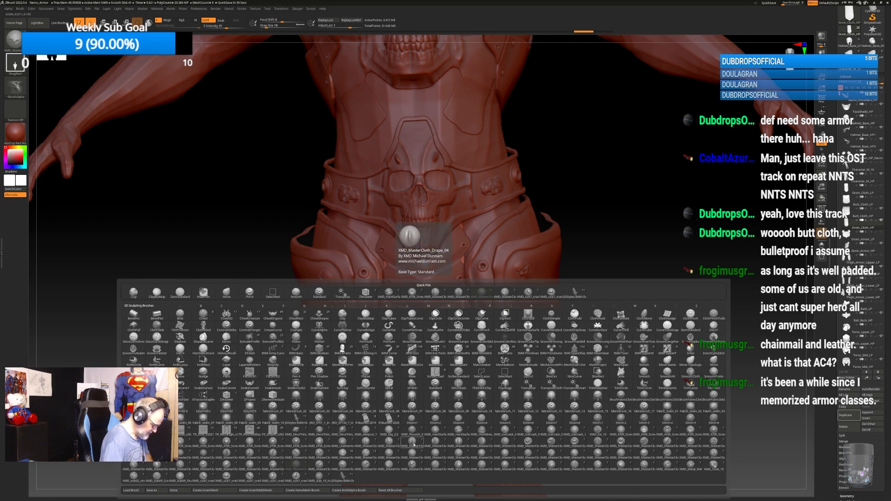
click(438, 446)
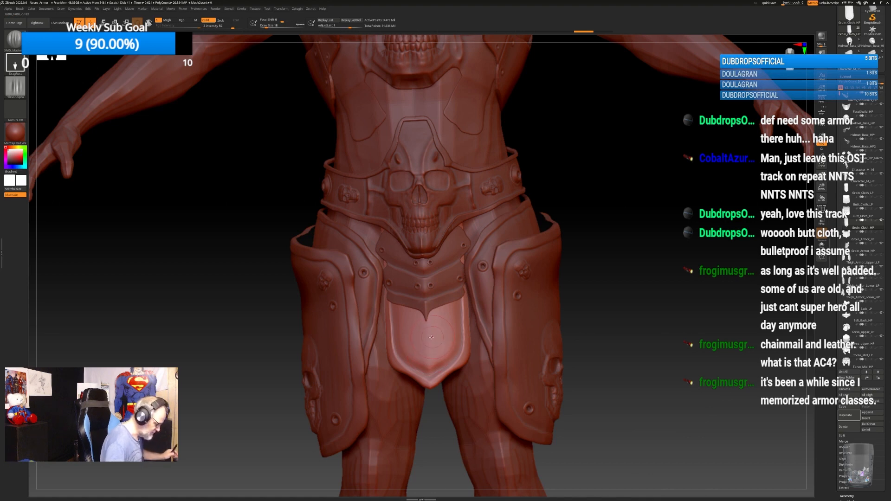
key(space)
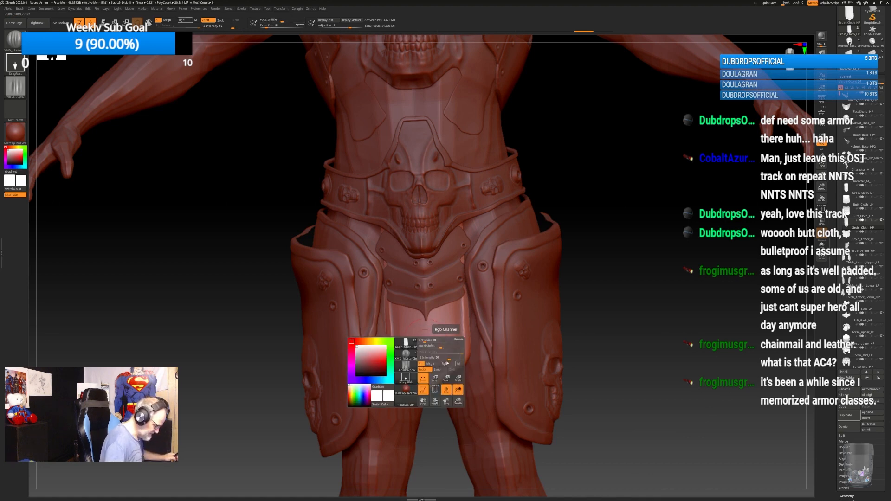
click(434, 356)
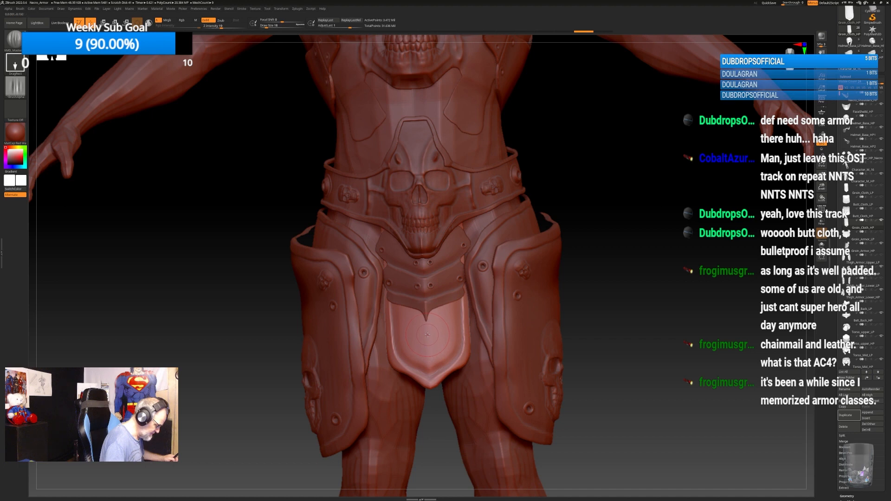
drag(427, 335, 430, 408)
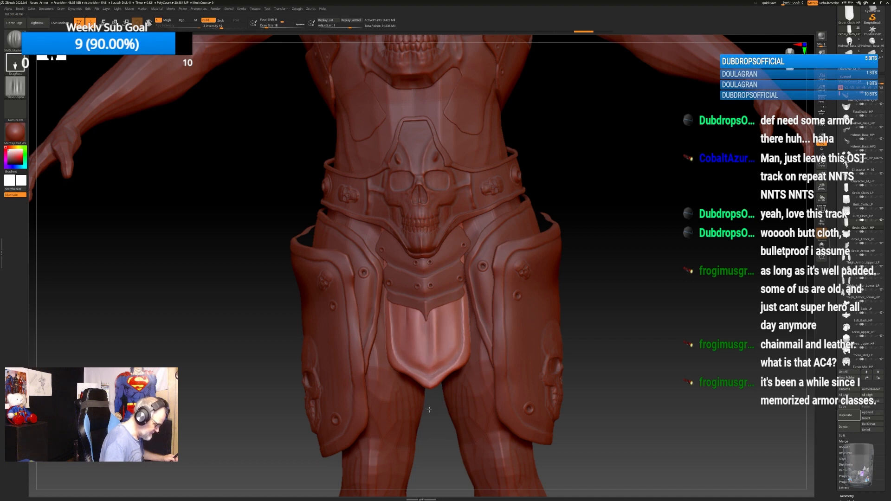
Select the Butt_Cloth_HP subtool on the figure's back and stamp vertical drape folds down its centre with an enlarged brush.
drag(659, 294, 623, 296)
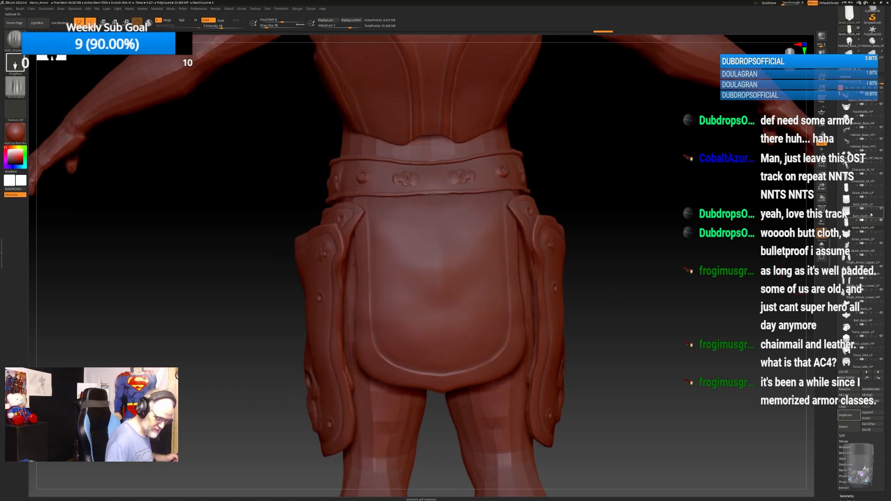
mouse_move(872, 204)
alt+click(441, 276)
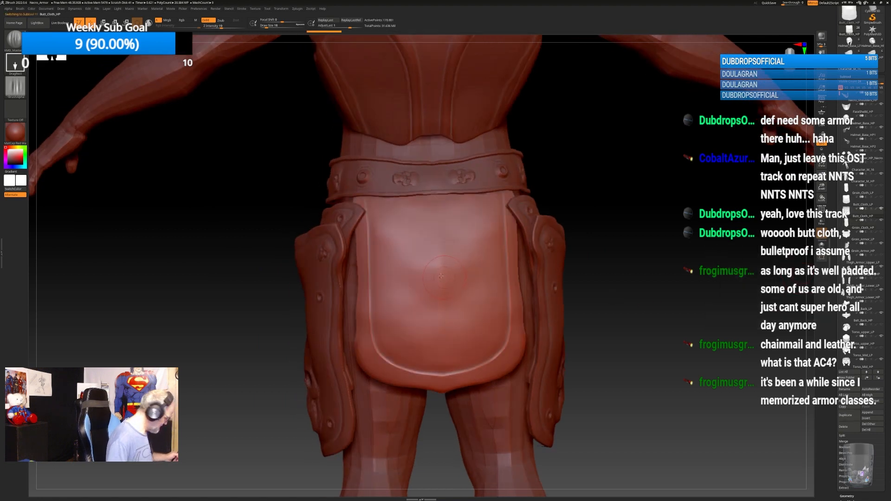
key(bracketright)
key(bracketright)
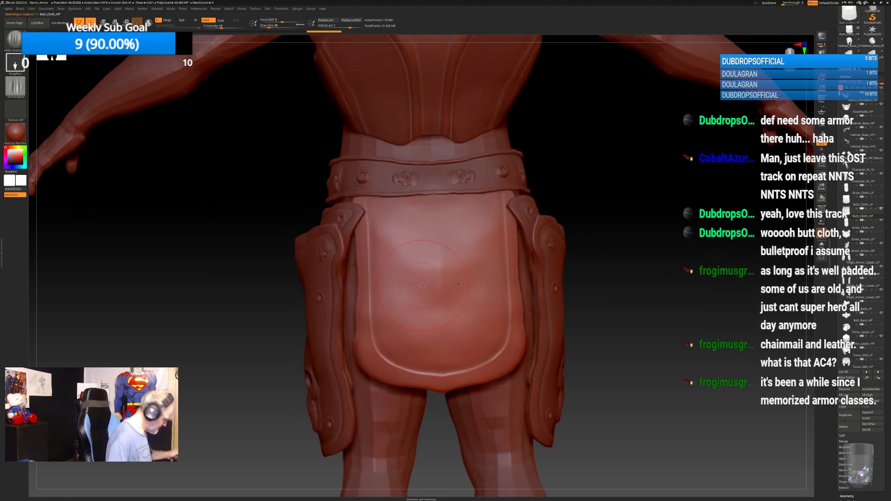
drag(442, 278, 442, 415)
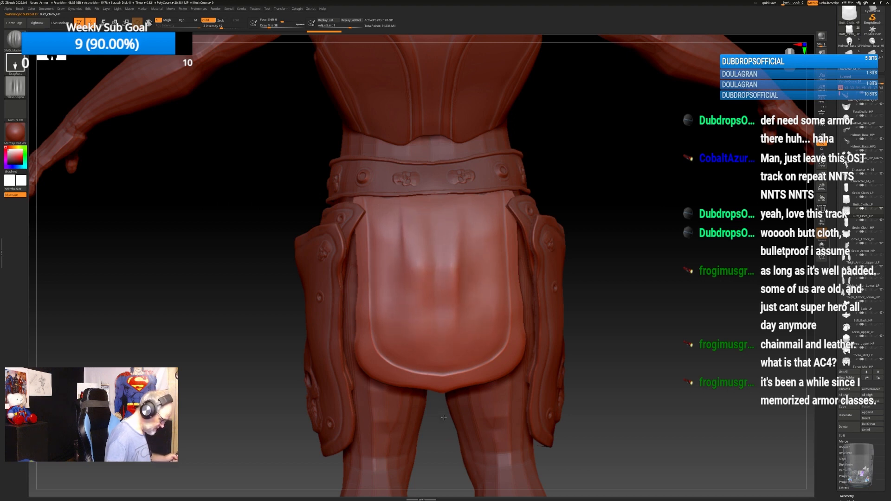
alt+drag(642, 338, 593, 314)
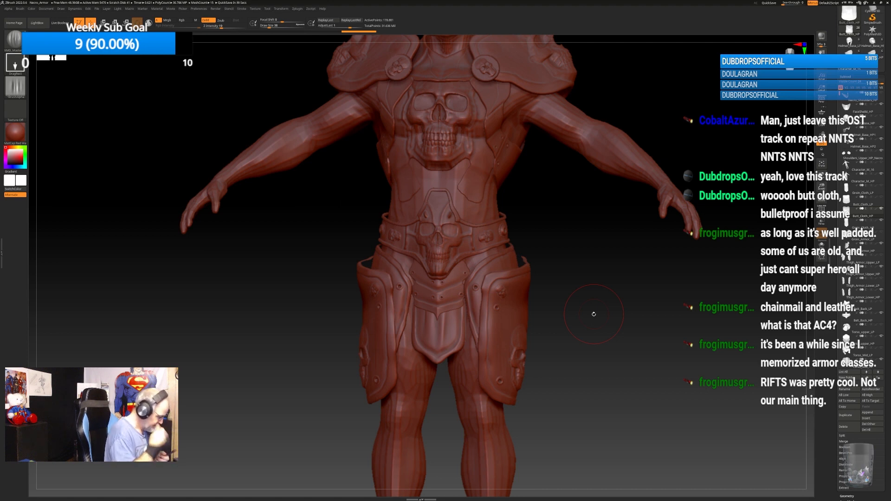
alt+drag(620, 319, 625, 376)
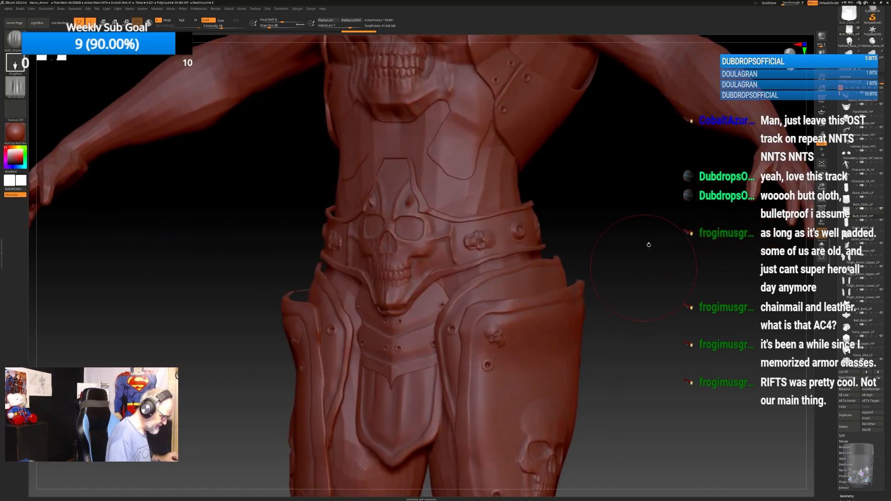
alt+drag(648, 244, 660, 333)
alt+drag(665, 257, 674, 324)
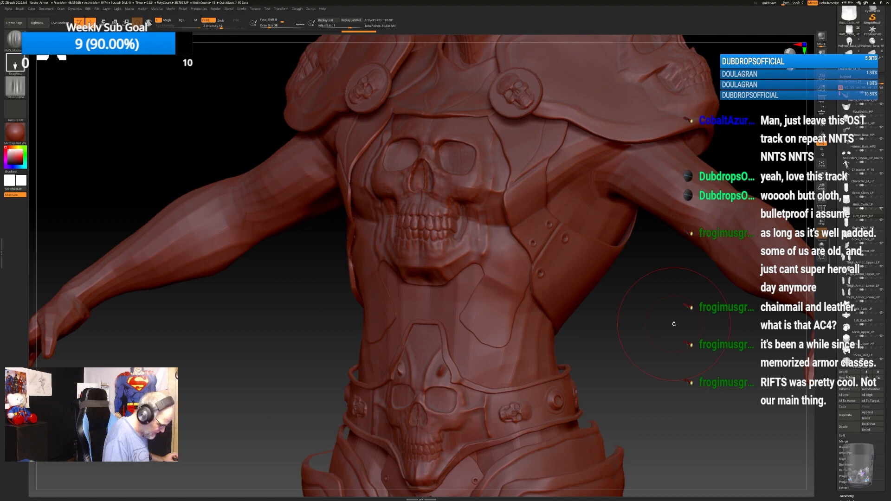
Select the Torso_Mid_HP subtool and carve a long groove down each side strip beside the chest skull using an XMD brush.
click(861, 364)
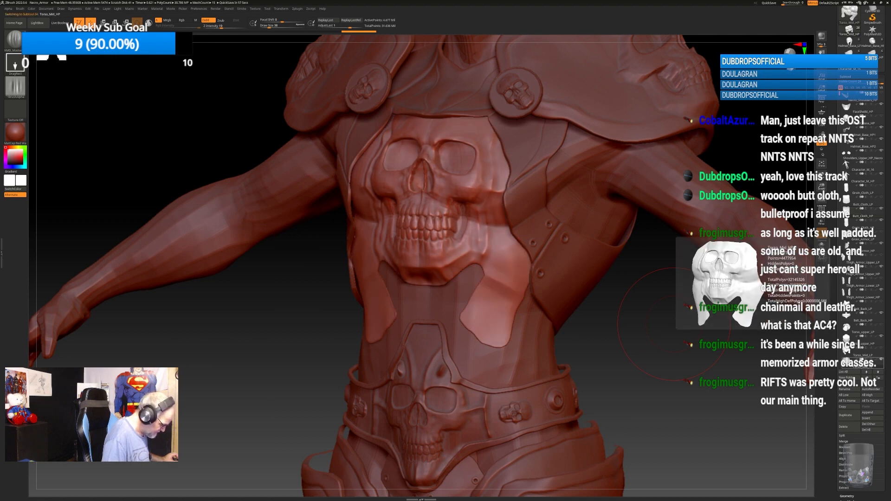
mouse_move(653, 322)
alt+mouse_down()
mouse_move(698, 331)
mouse_move(688, 335)
alt+mouse_up()
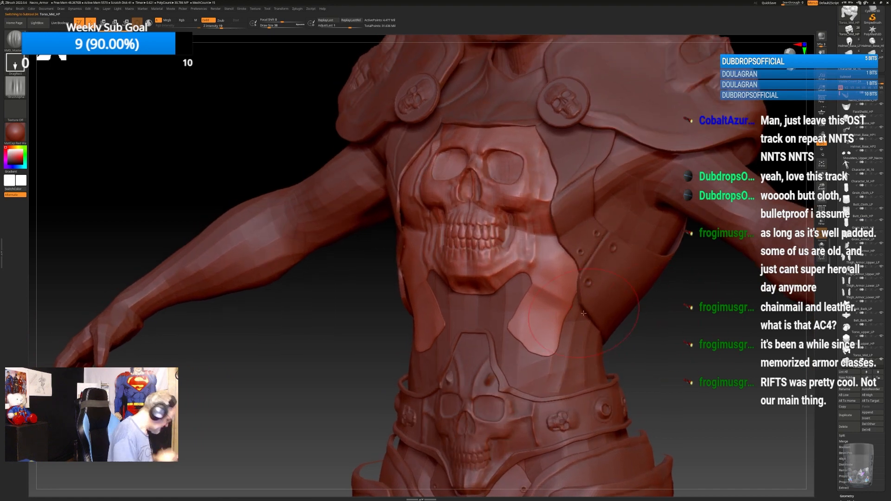
key(b)
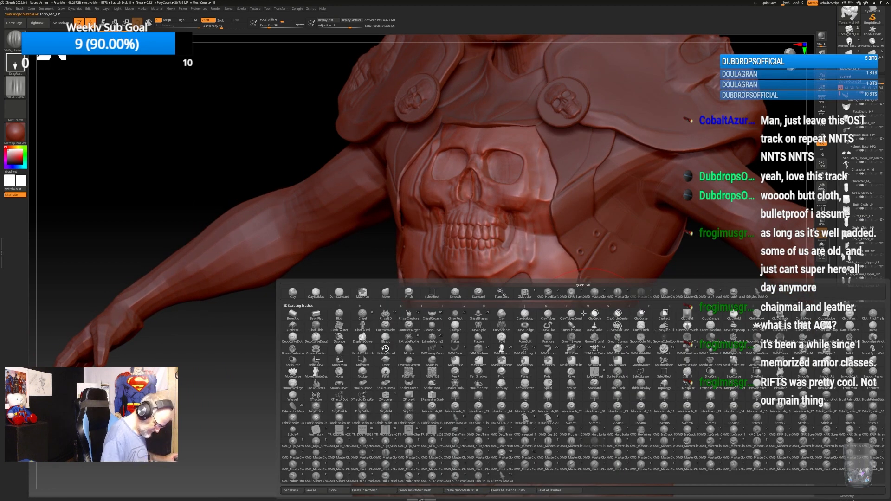
click(617, 431)
drag(685, 321, 692, 318)
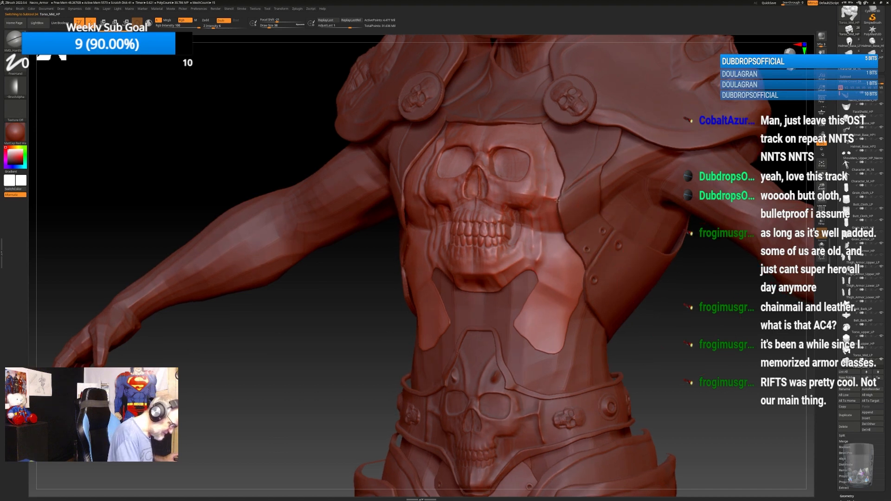
mouse_move(559, 199)
mouse_down()
mouse_move(560, 283)
mouse_move(527, 349)
mouse_up()
key(ctrl)
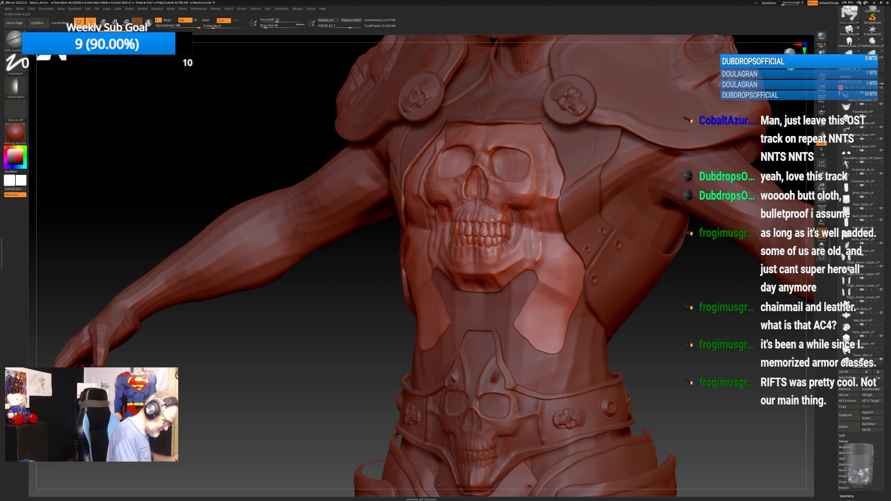
mouse_move(558, 221)
mouse_down()
mouse_move(562, 268)
mouse_move(537, 341)
mouse_up()
drag(685, 322, 656, 310)
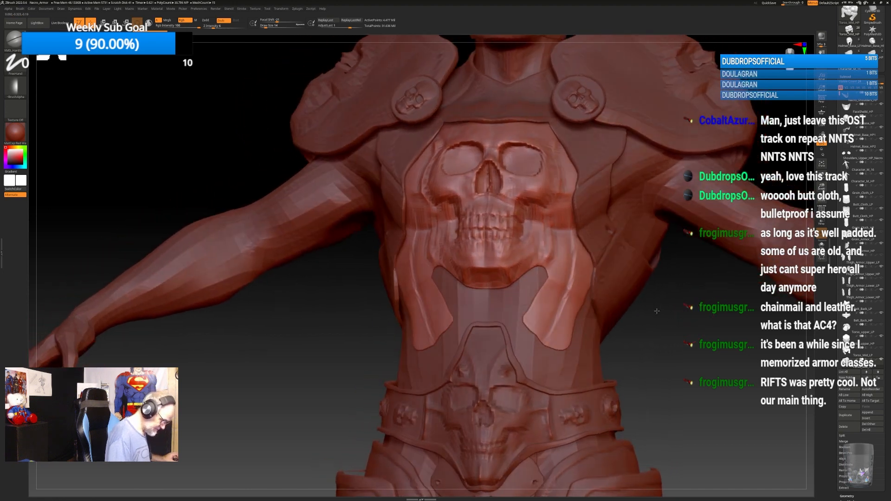
Carve additional parallel grooves down the skull plate's side strips and along the sides of the chest skull.
drag(555, 235, 530, 331)
drag(612, 345, 658, 290)
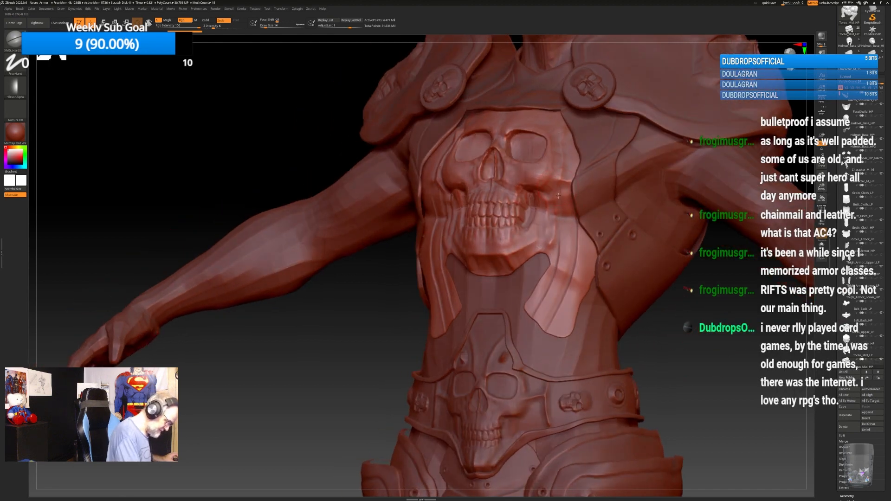
drag(558, 196, 558, 262)
mouse_move(682, 328)
mouse_down()
mouse_move(707, 340)
mouse_move(663, 308)
mouse_move(671, 287)
mouse_up()
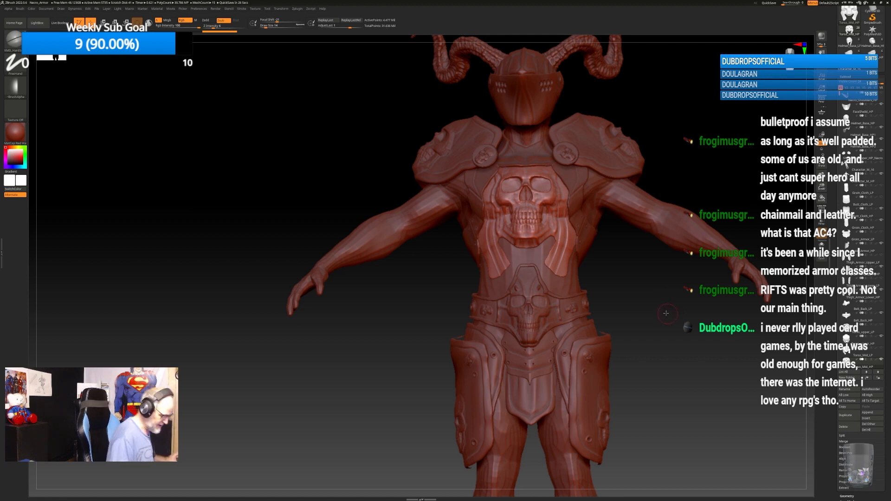
drag(668, 300, 569, 184)
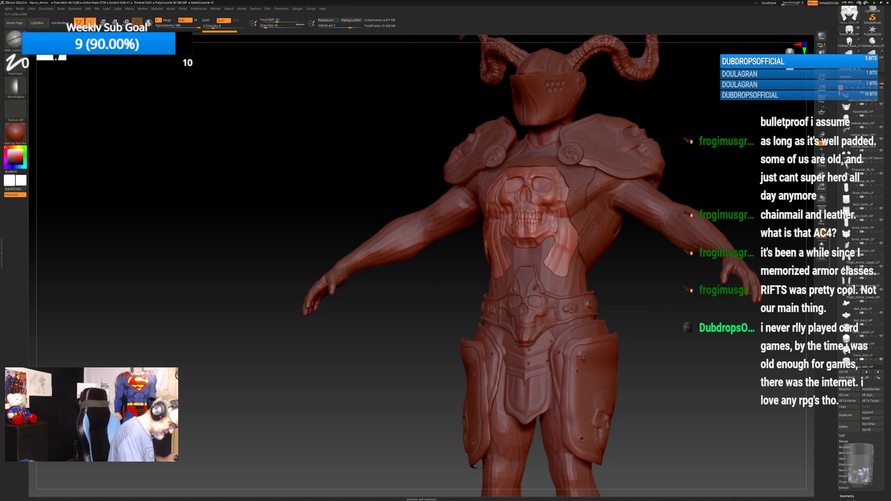
drag(568, 222, 567, 248)
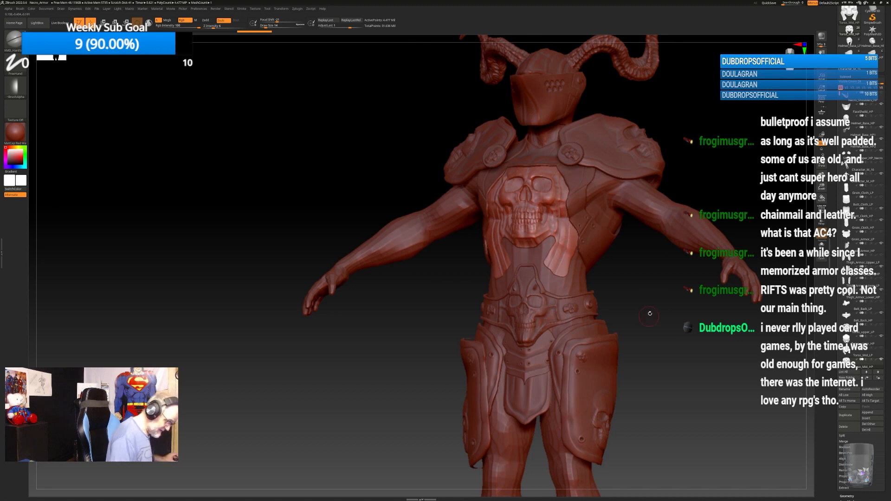
mouse_move(650, 314)
mouse_down()
mouse_move(657, 324)
mouse_move(670, 318)
mouse_move(627, 314)
mouse_move(651, 330)
mouse_move(650, 317)
mouse_move(654, 352)
mouse_move(679, 324)
mouse_move(685, 355)
mouse_move(629, 345)
mouse_up()
Choose a round rivet stamp brush and stamp rivets on the chest skull's cheekbones and along the plate's side strips.
key(b)
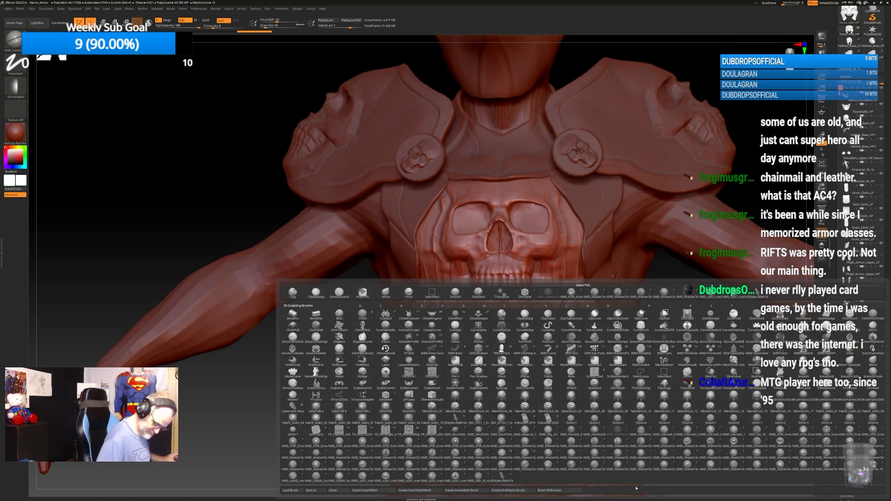
click(855, 430)
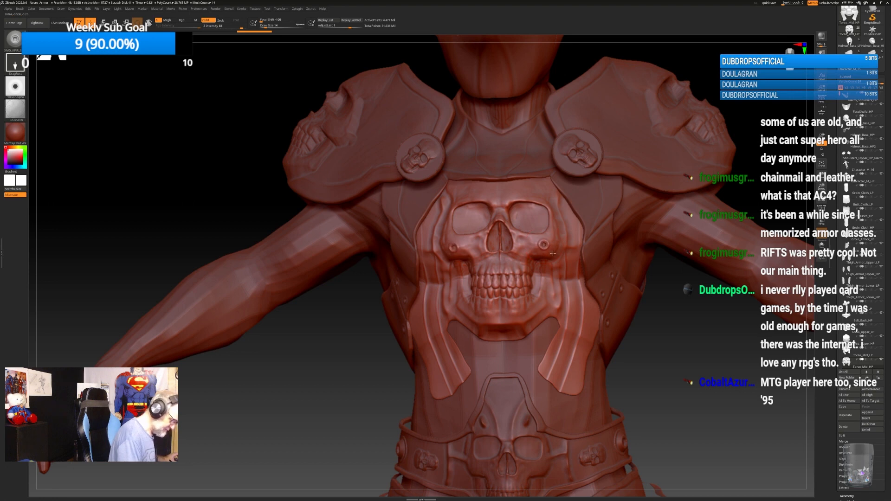
drag(696, 324, 665, 332)
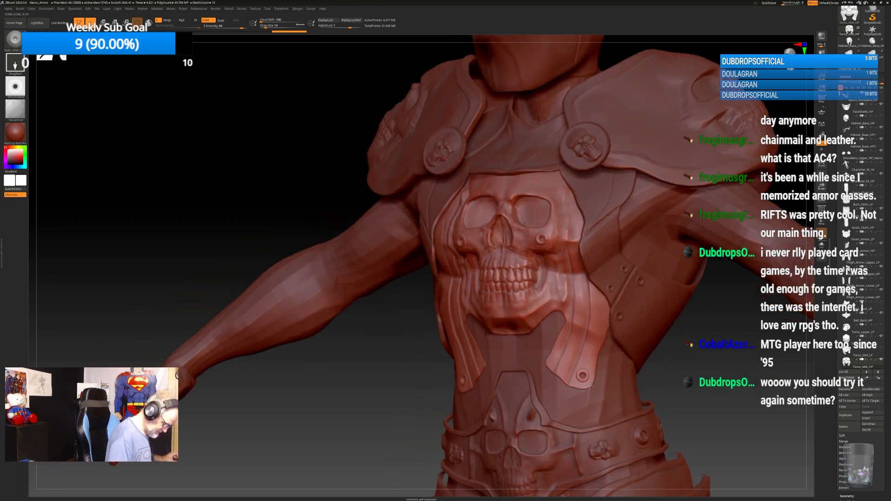
right_drag(590, 387, 653, 333)
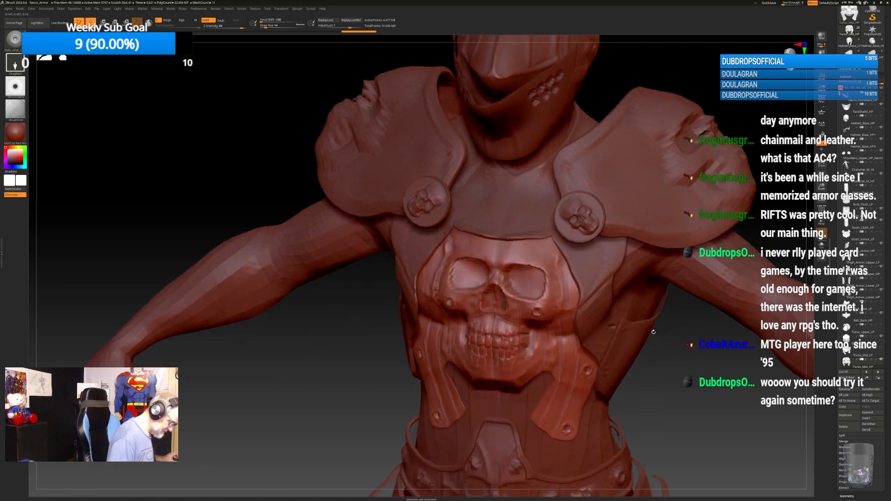
drag(543, 251, 551, 259)
ctrl+right_drag(697, 367, 658, 341)
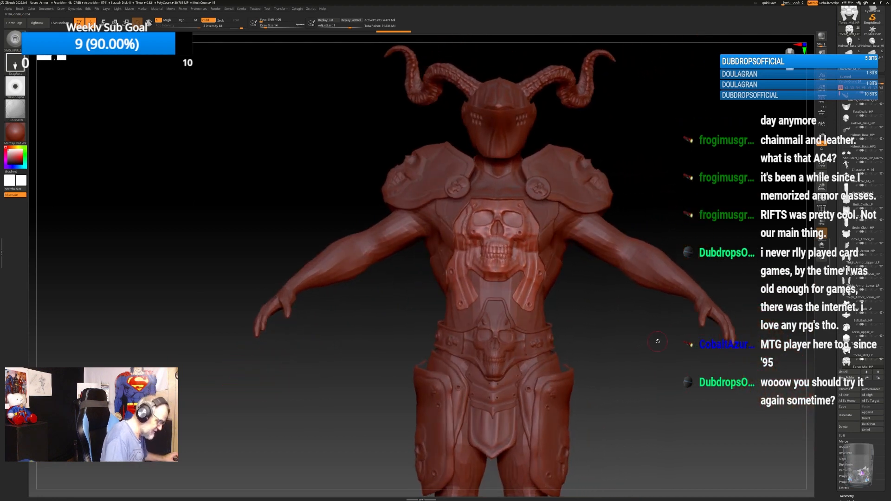
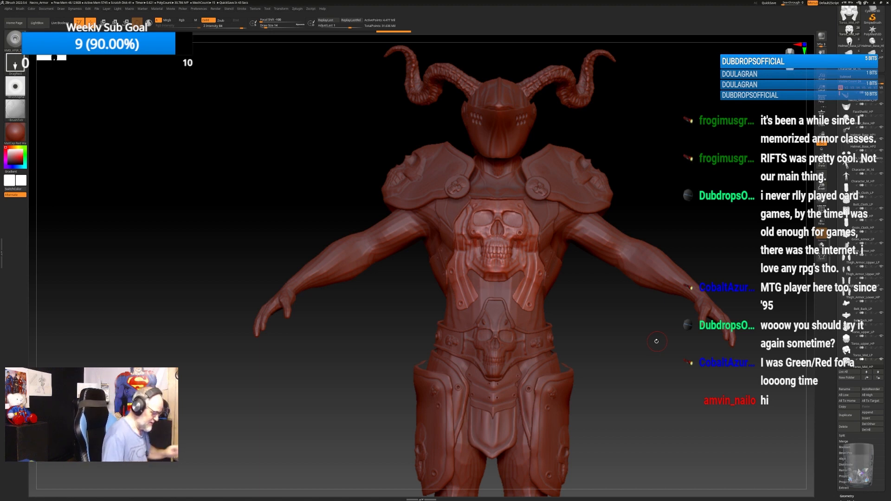
Select the Shoulders_Upper_HP_Necro subtool and stamp two rivets one above the other on the rear part of the shoulder pad.
drag(635, 352, 559, 259)
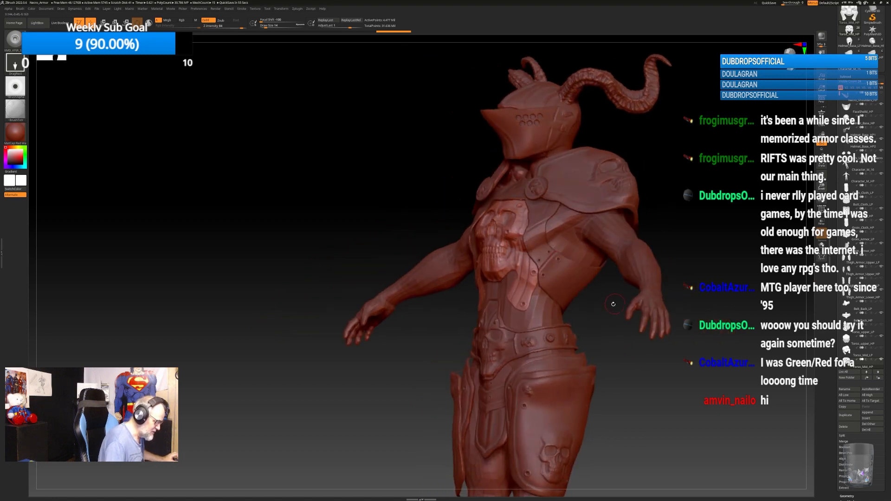
drag(613, 304, 597, 306)
shift+drag(593, 307, 617, 308)
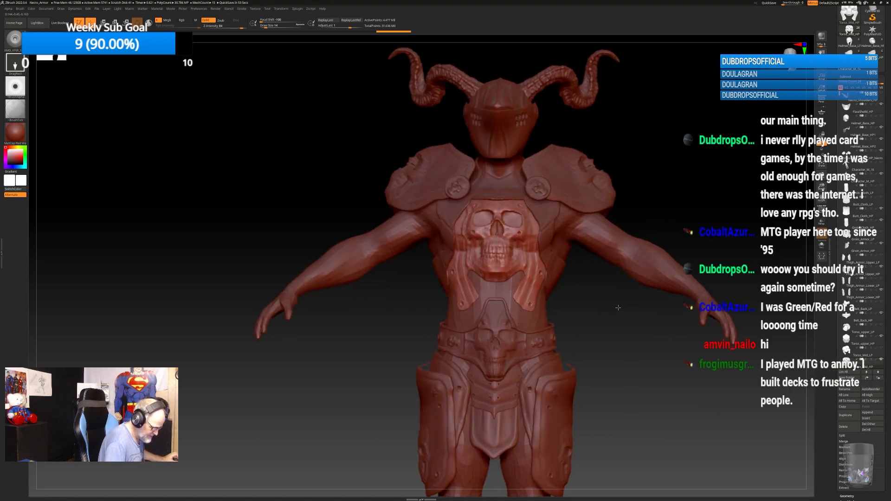
alt+drag(612, 341, 650, 269)
mouse_move(651, 311)
mouse_down()
mouse_move(598, 309)
mouse_move(633, 308)
mouse_move(637, 274)
mouse_move(638, 318)
mouse_up()
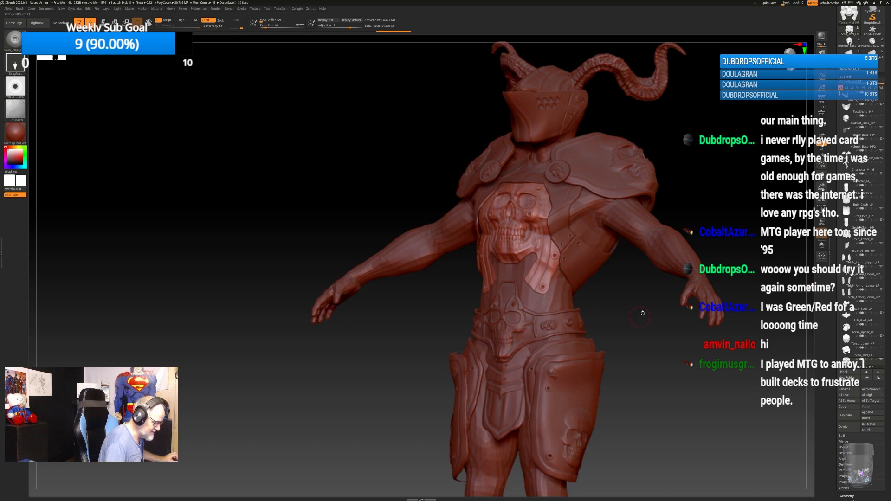
mouse_move(643, 313)
mouse_down()
mouse_move(564, 293)
mouse_move(693, 256)
mouse_move(787, 199)
mouse_move(656, 325)
mouse_up()
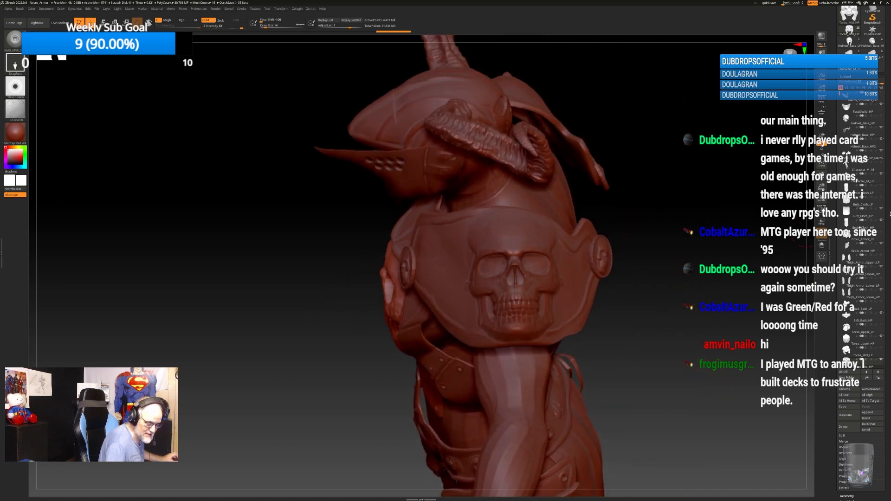
click(886, 164)
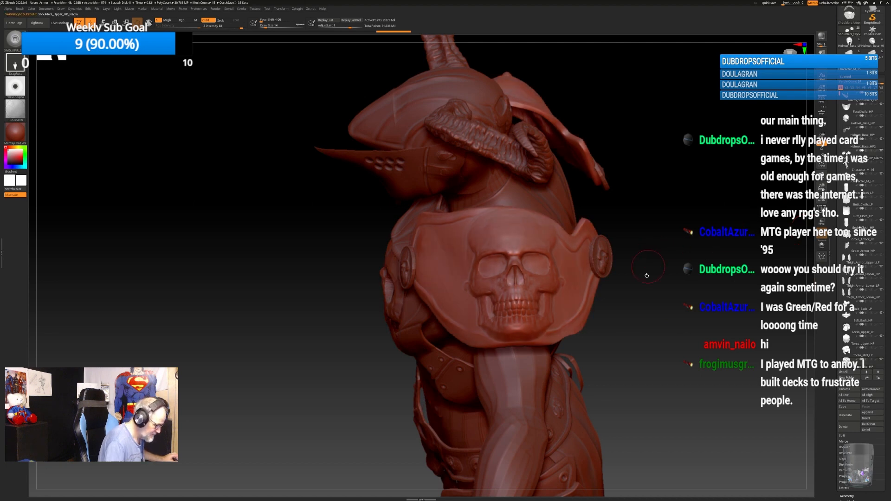
alt+drag(661, 285, 662, 288)
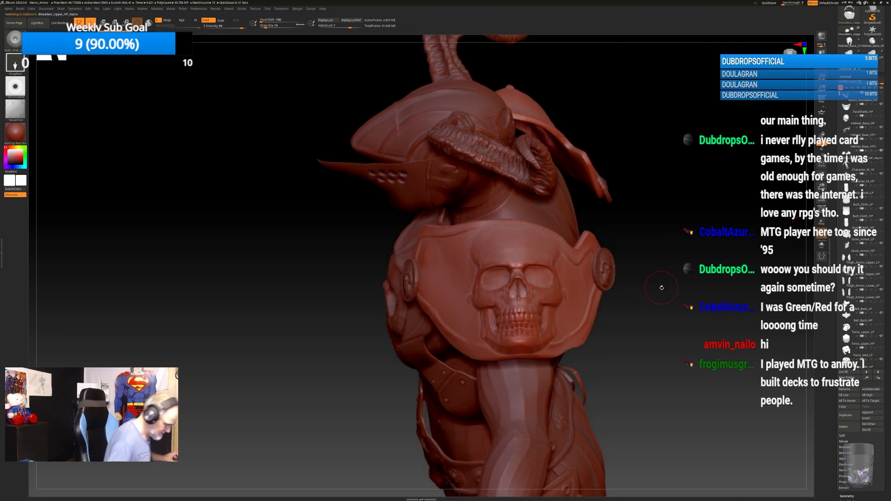
drag(664, 369, 601, 348)
drag(522, 323, 522, 325)
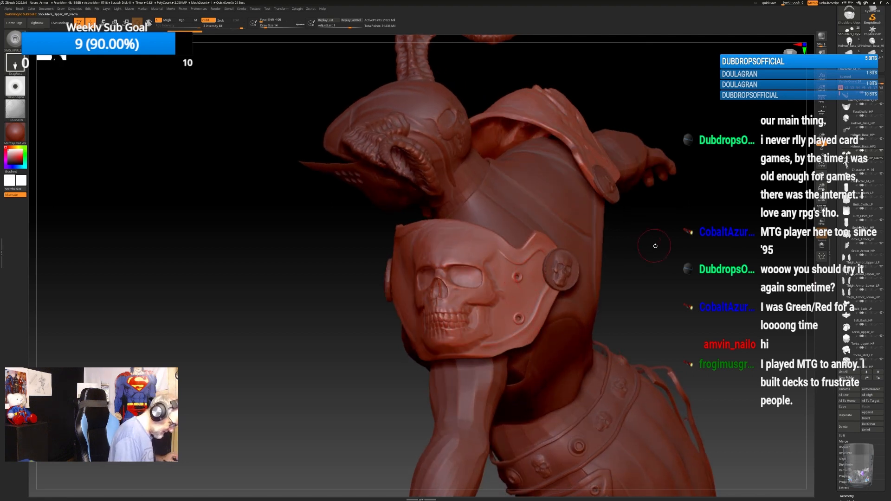
Stamp a pair of rivets on the forehead of the shoulder pad's skull.
drag(656, 247, 641, 265)
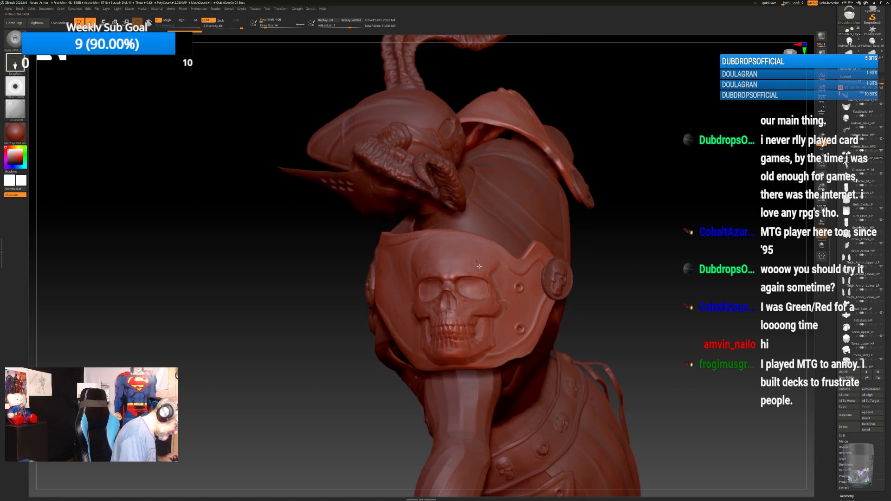
drag(615, 229, 574, 242)
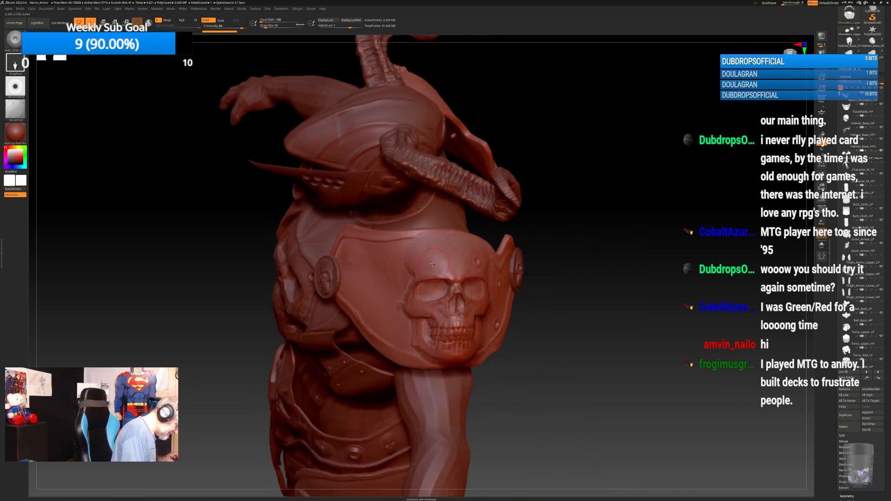
drag(575, 281, 502, 287)
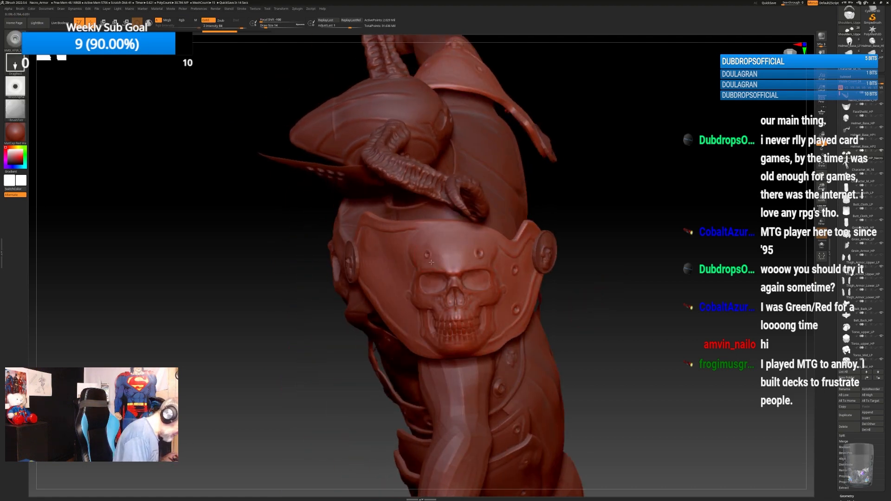
Stamp rivets on the shoulder skull's cheek and on the front part of the pad beside the round medallion.
drag(634, 312, 648, 291)
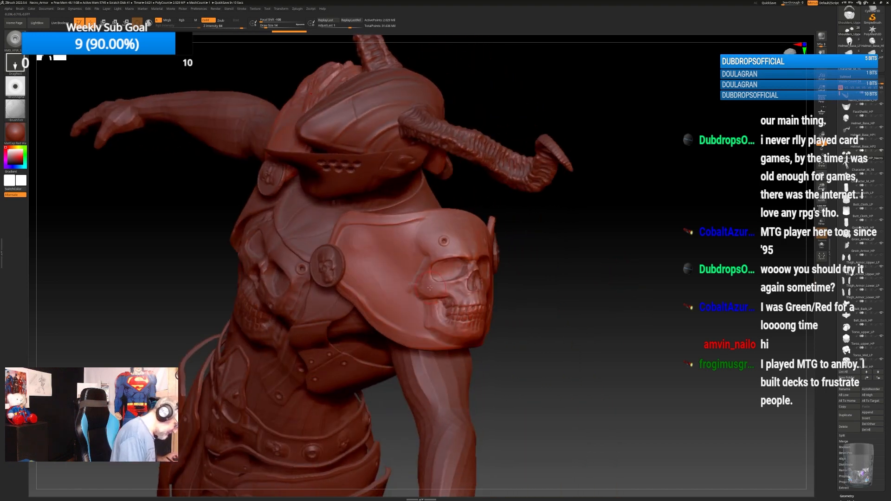
alt+drag(594, 302, 664, 312)
drag(415, 296, 416, 301)
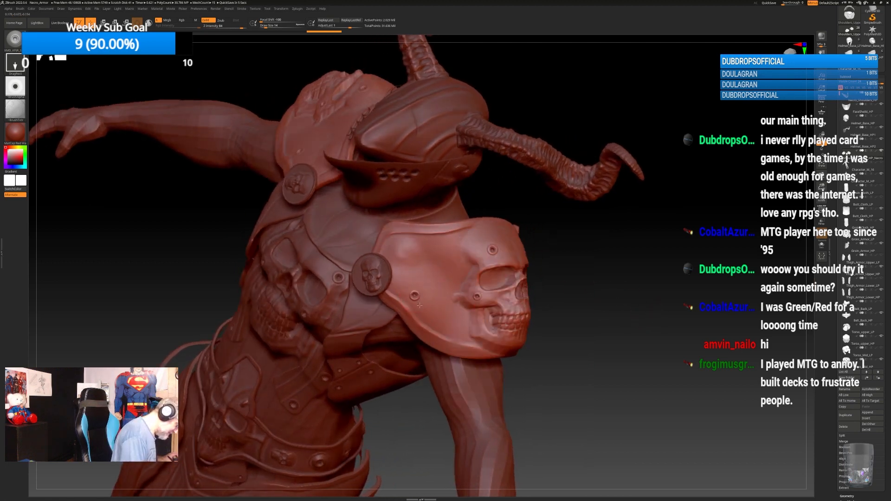
click(421, 245)
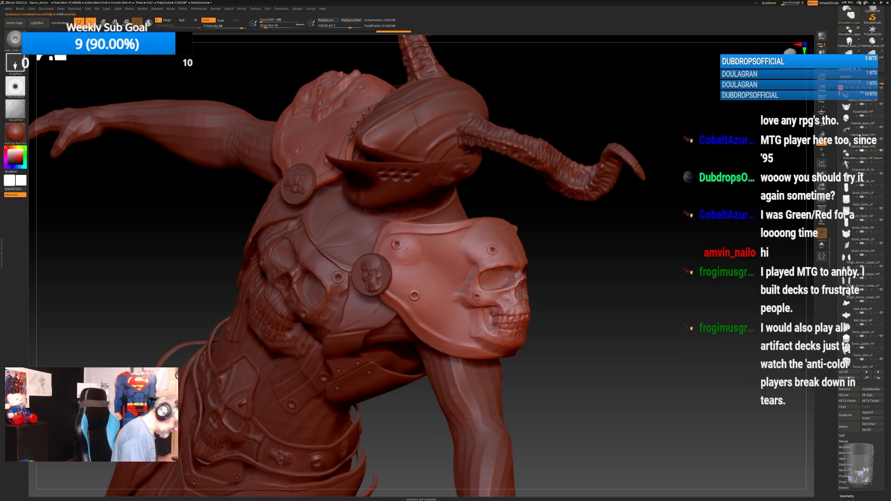
Select the Helmet_Base_HP2 subtool and stamp a rivet on the side of the helmet behind the visor.
mouse_move(625, 253)
mouse_down()
mouse_move(641, 257)
mouse_move(630, 262)
mouse_move(626, 244)
mouse_move(658, 299)
mouse_up()
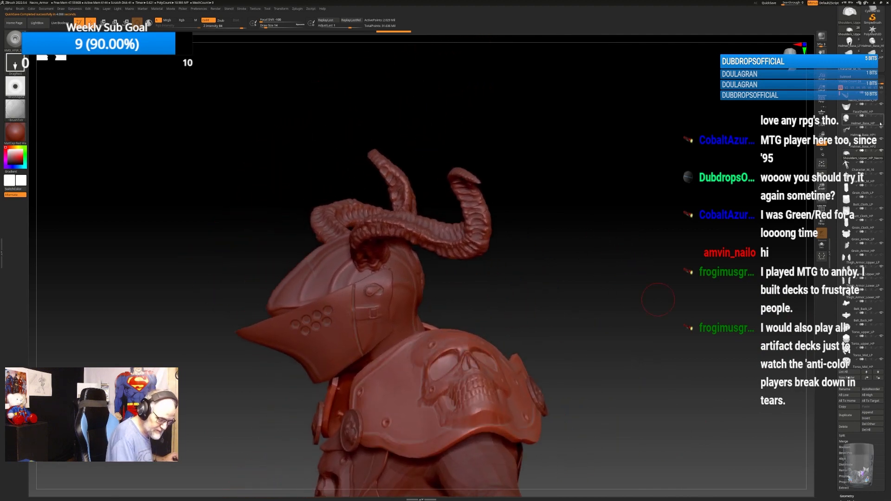
mouse_move(878, 133)
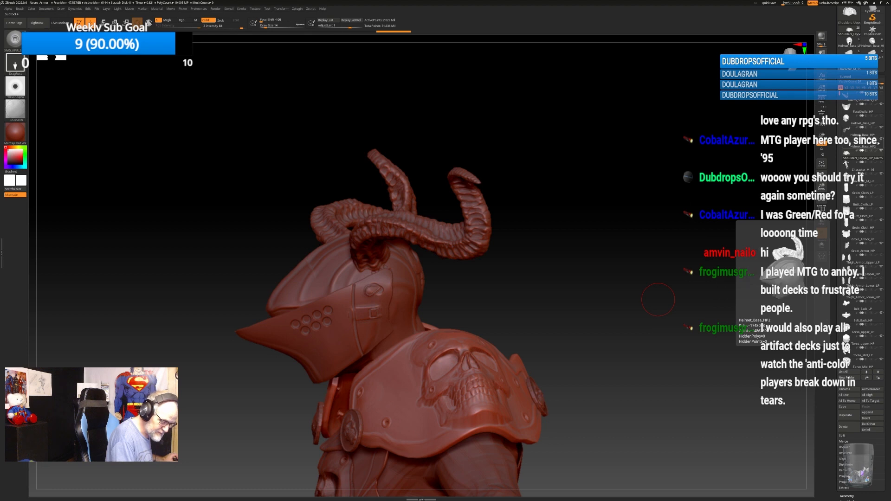
click(877, 145)
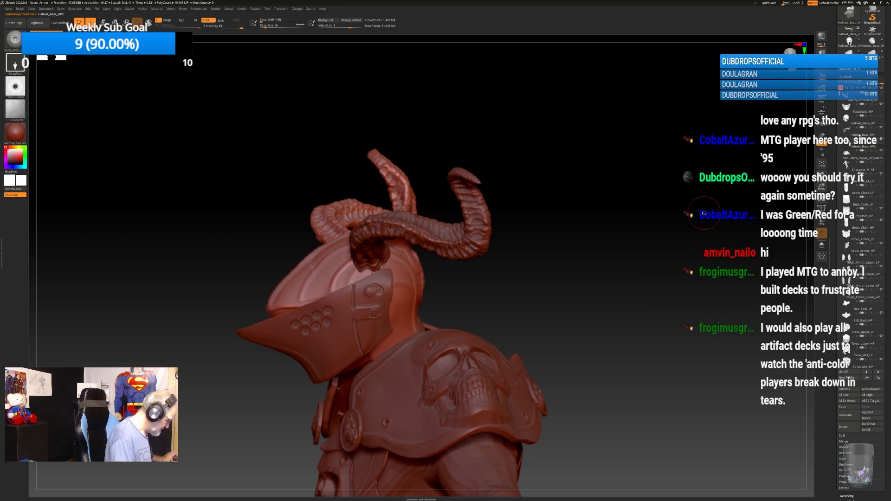
drag(687, 195, 447, 293)
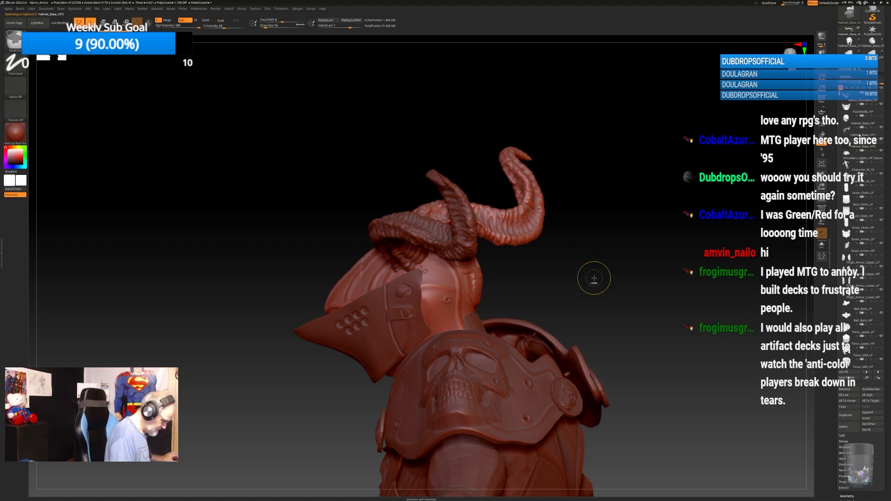
drag(600, 276, 679, 243)
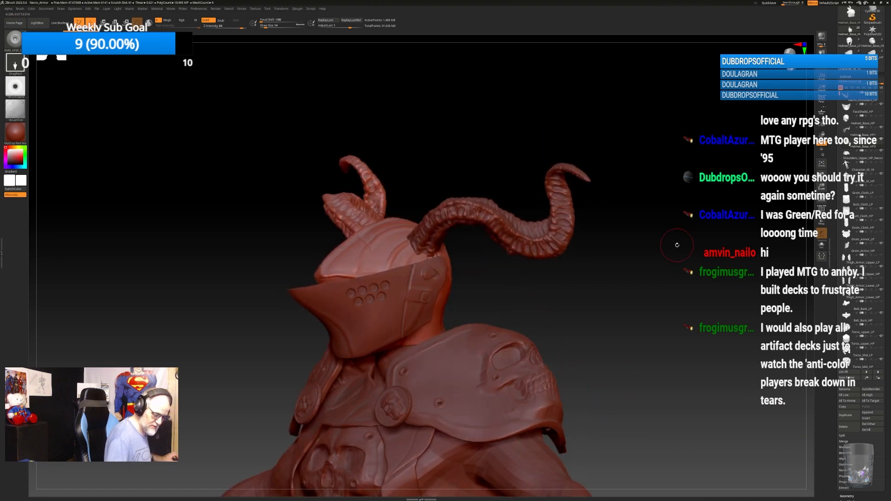
click(881, 139)
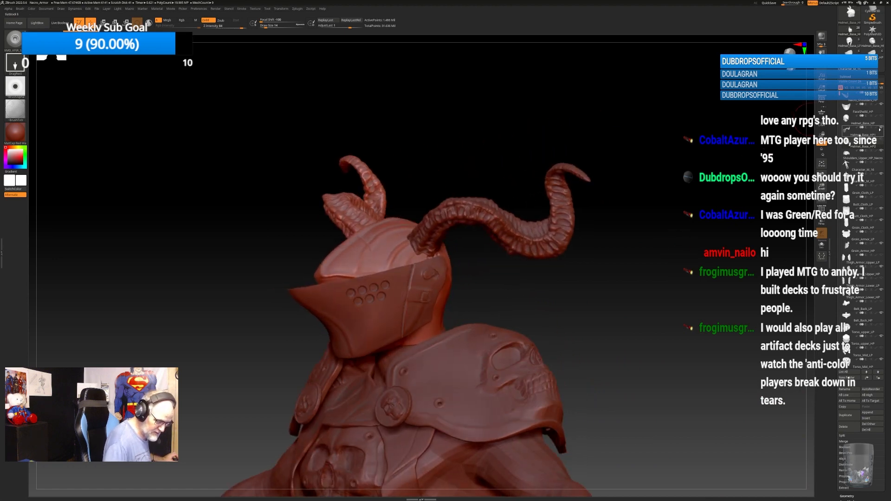
Hide both helmet horns and make Helmet_Base_HP the active subtool.
click(881, 127)
click(859, 145)
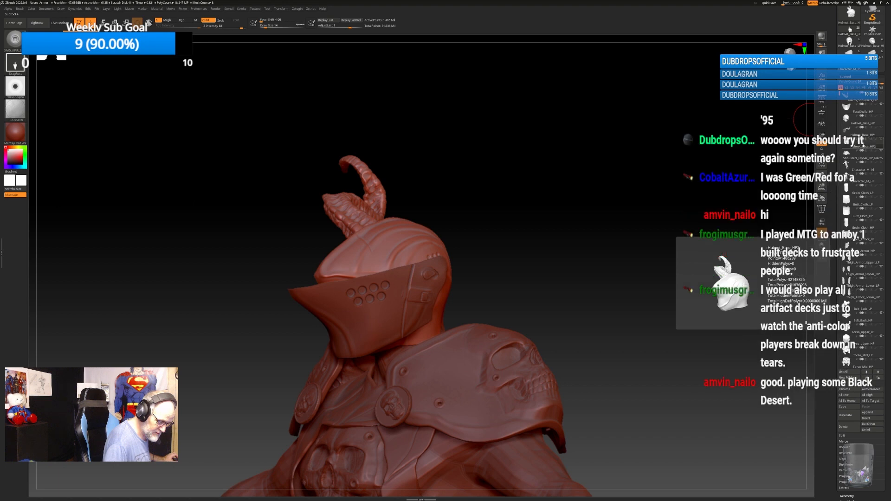
click(866, 121)
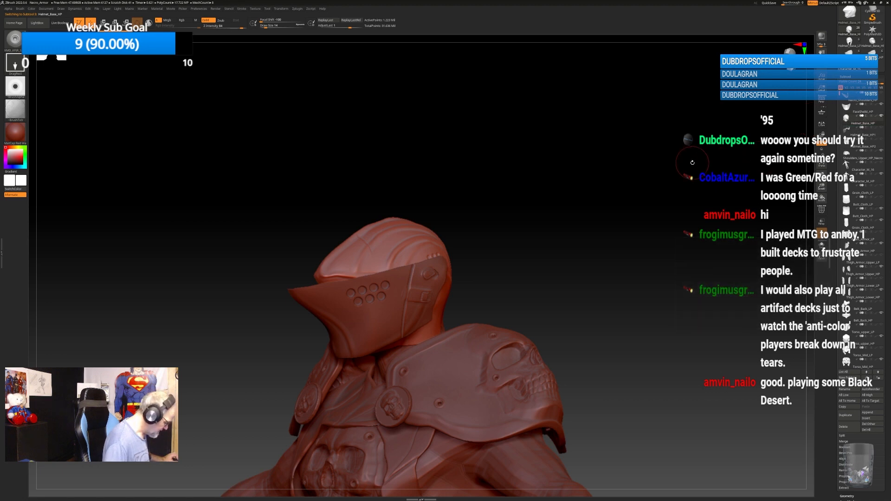
Stamp rivets on the side of the helmet base behind the face shield, one high and one near the lower edge.
drag(659, 195, 533, 299)
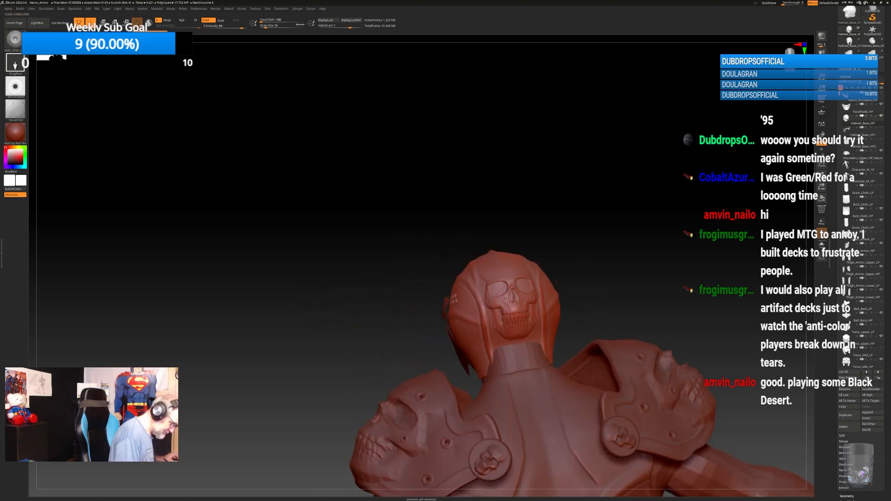
ctrl+drag(577, 280, 570, 294)
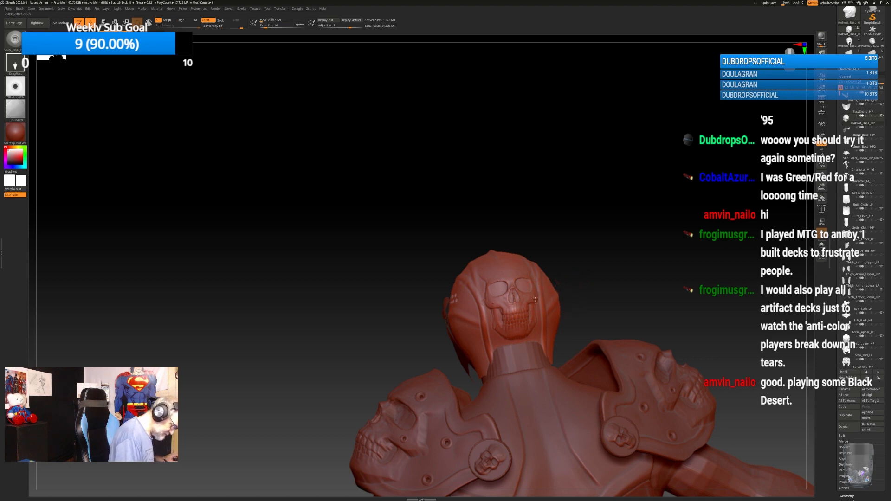
drag(574, 280, 600, 264)
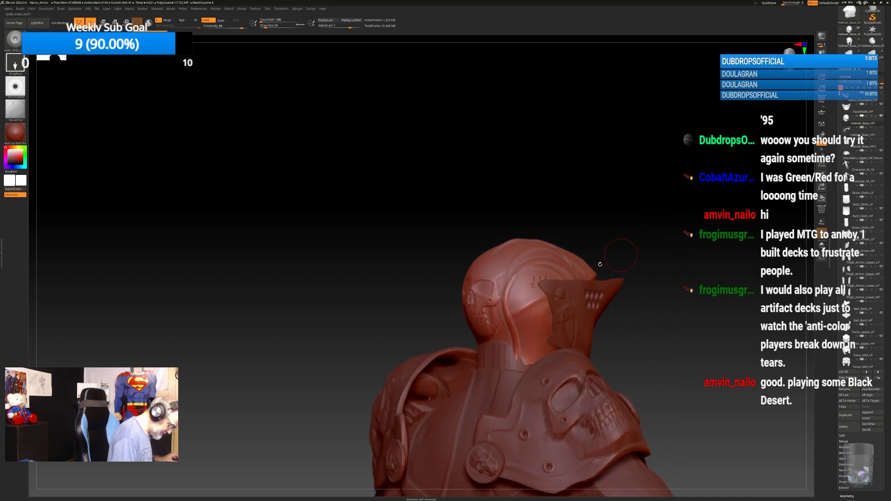
alt+drag(664, 277, 661, 245)
drag(525, 324, 527, 330)
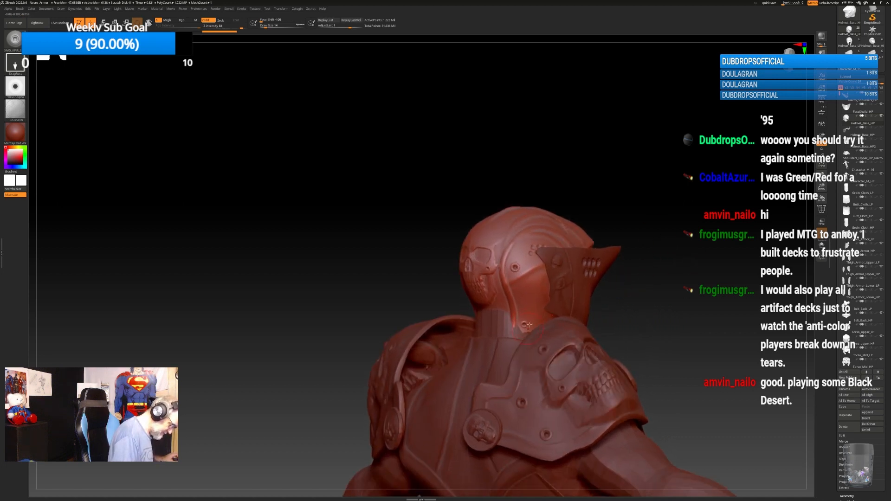
Stamp rivets on the front of the helmet's crown and beside the skull relief at the back of the helmet.
drag(715, 246, 550, 306)
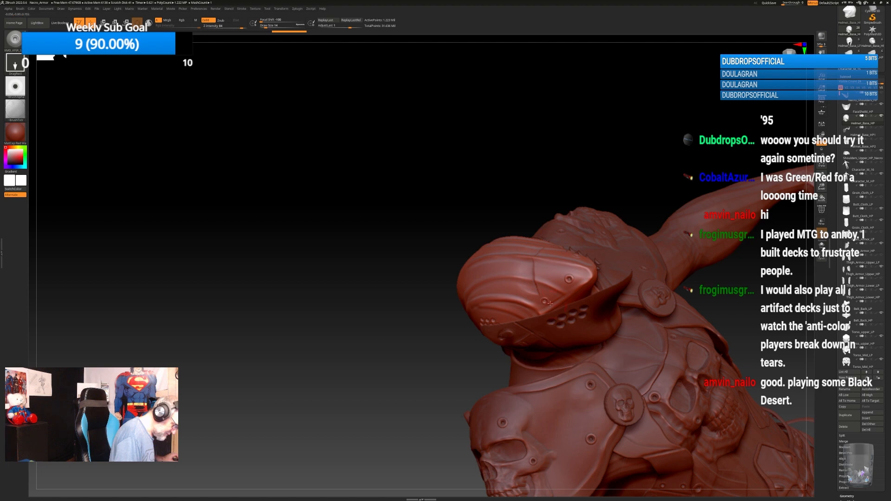
drag(642, 184, 565, 304)
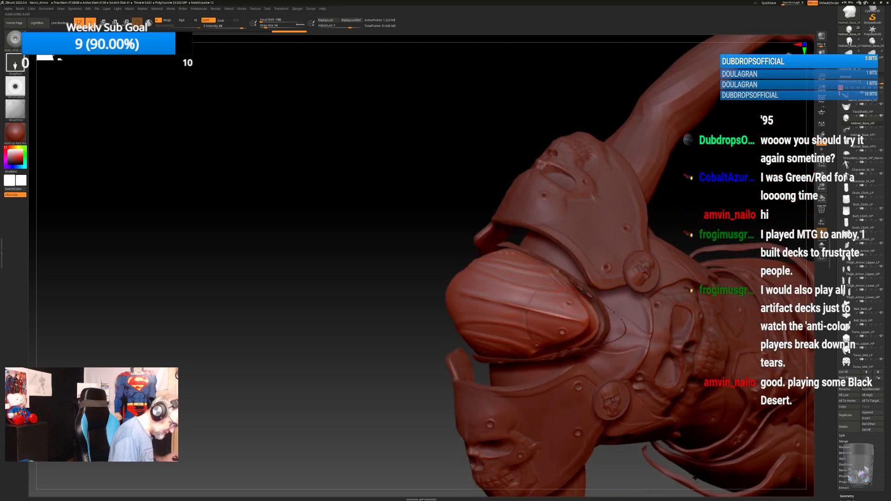
key(shift)
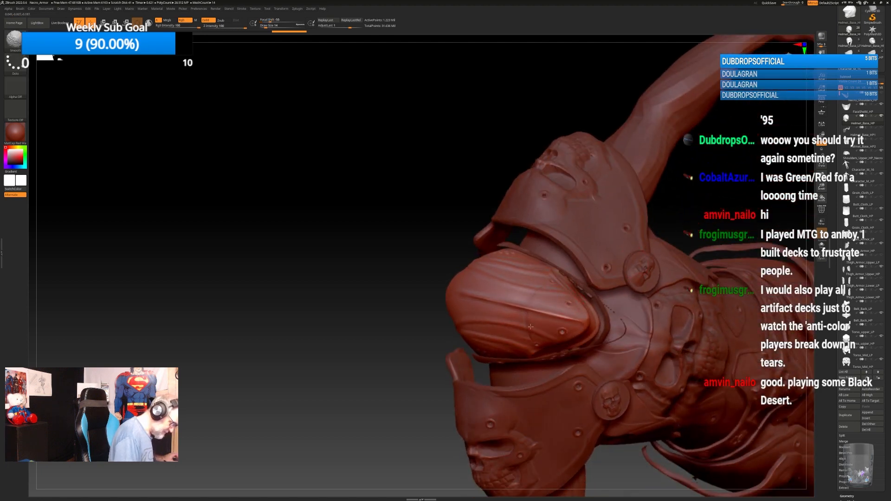
mouse_move(709, 206)
mouse_down()
mouse_move(706, 223)
mouse_move(712, 214)
mouse_move(651, 272)
mouse_up()
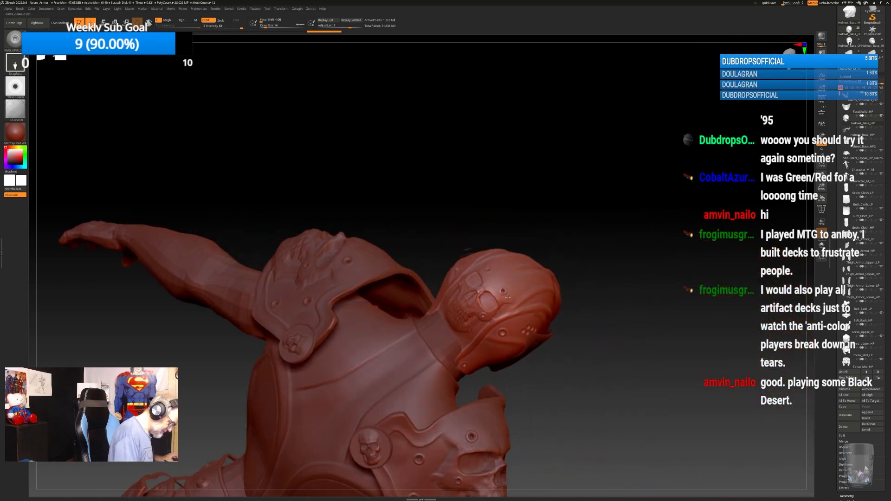
Select the FaceShield_HP subtool and stamp rivets along its lower edge and near its pointed front.
drag(687, 274, 647, 258)
click(877, 111)
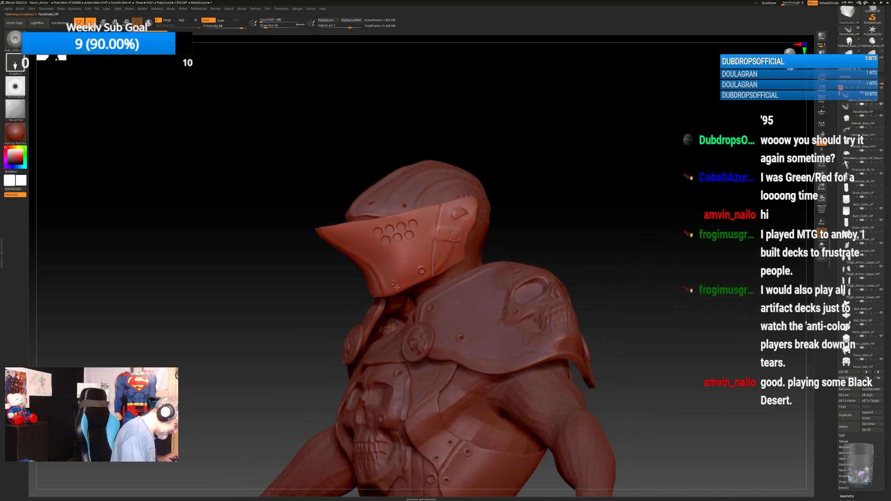
mouse_move(573, 216)
mouse_down()
mouse_move(590, 222)
mouse_move(569, 220)
mouse_up()
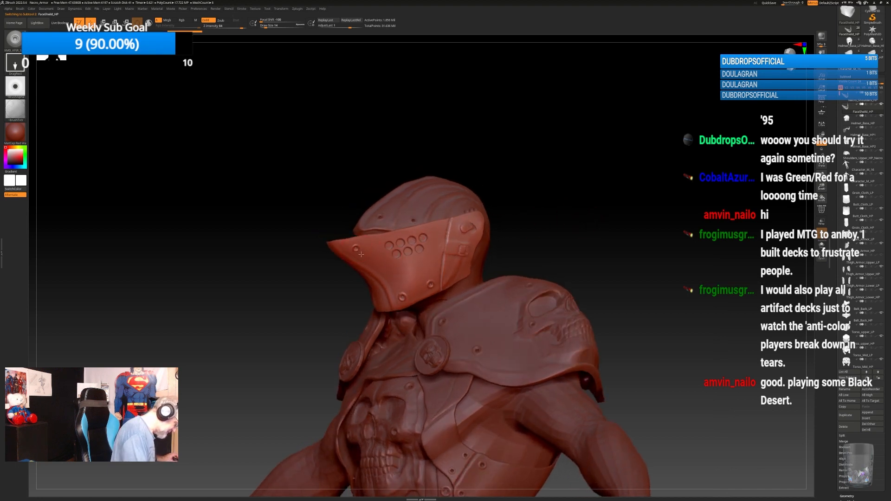
alt+drag(615, 249, 627, 220)
Select the Torso_upper_HP subtool and stamp a mirrored rivet on the upper outer part of the rounded back plates.
alt+drag(619, 310, 646, 343)
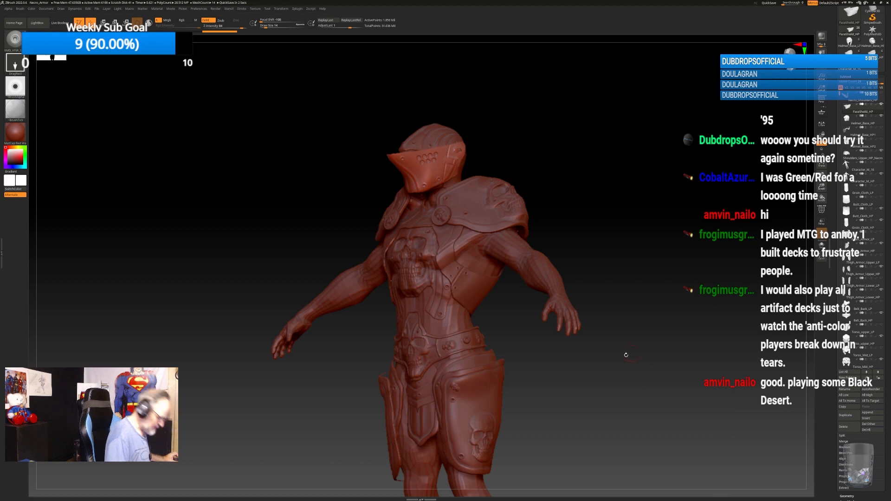
drag(627, 355, 594, 383)
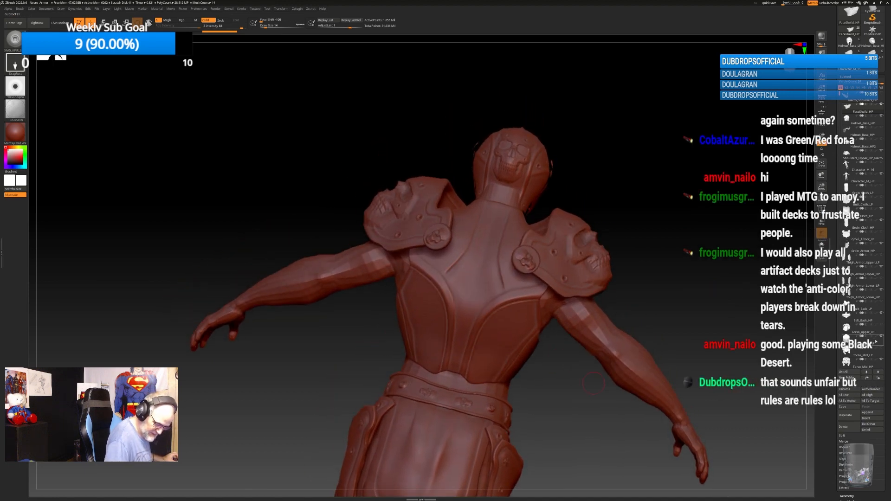
click(866, 330)
drag(594, 372, 564, 366)
drag(508, 310, 515, 317)
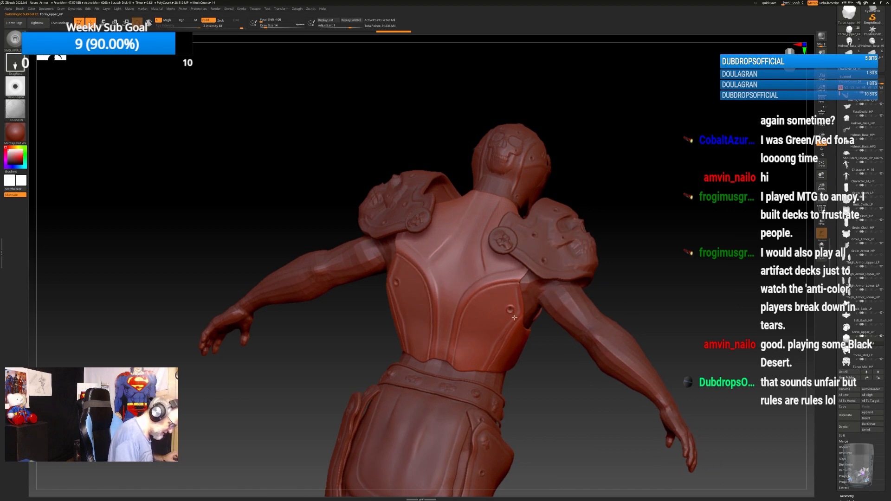
Stamp mirrored pairs of rivets onto the middle, upper and lower areas of the torso armor's back plate.
drag(658, 223, 646, 264)
drag(478, 295, 449, 288)
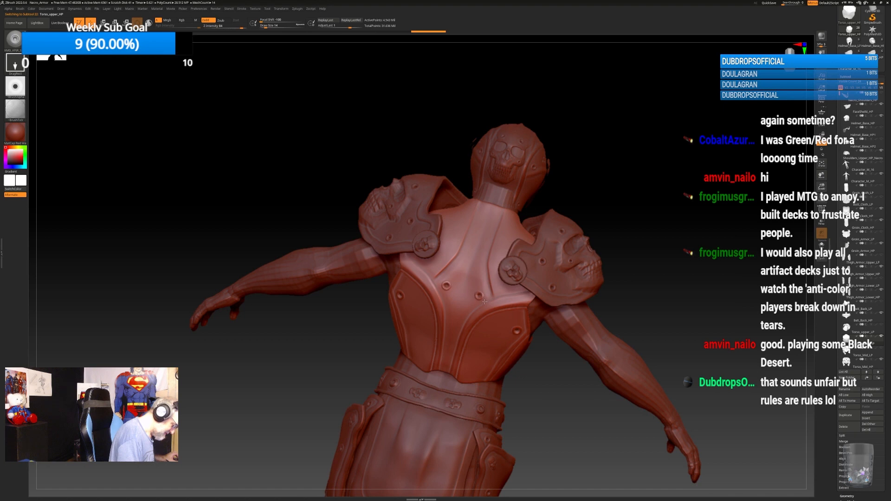
drag(567, 367, 478, 360)
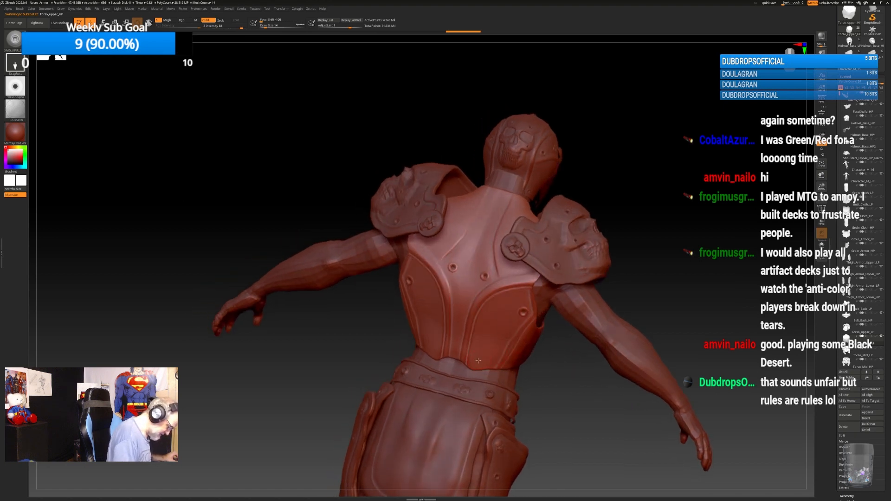
drag(659, 223, 557, 301)
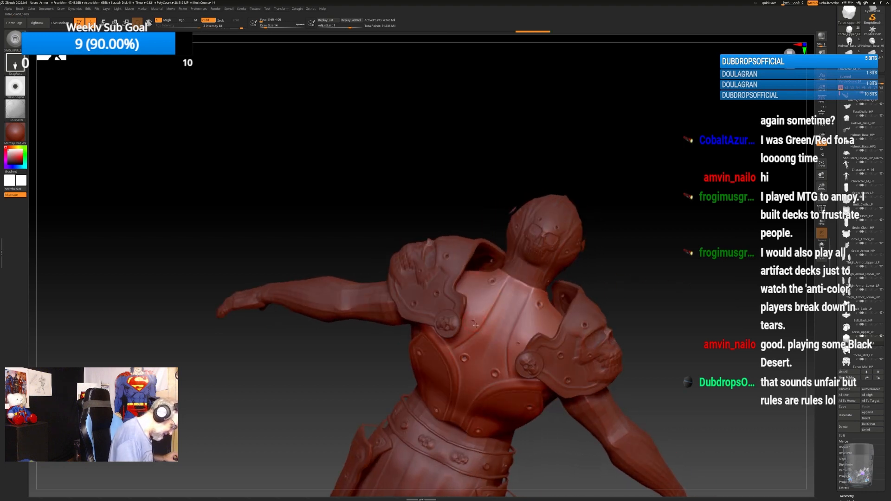
drag(476, 325, 550, 275)
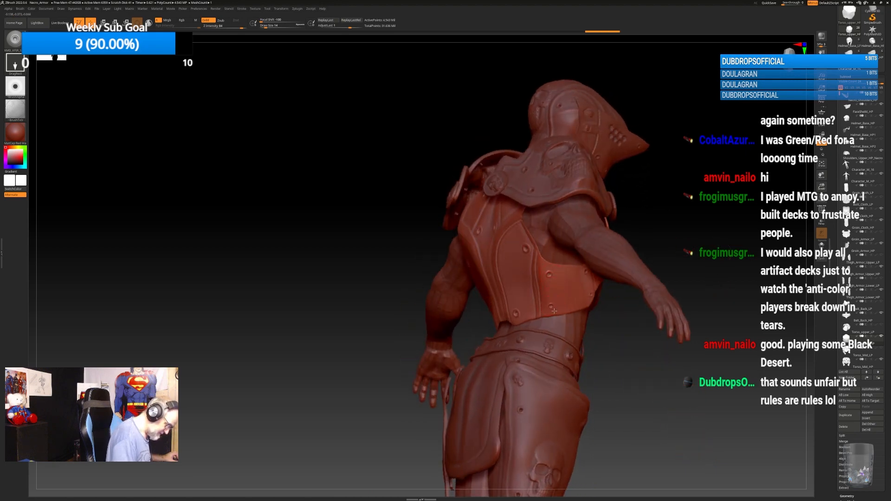
drag(555, 310, 652, 344)
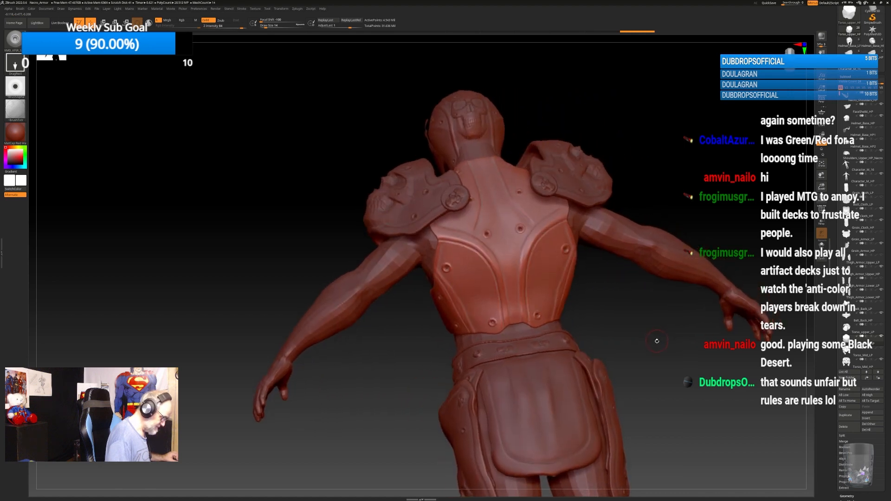
mouse_move(654, 345)
mouse_down()
mouse_move(645, 359)
mouse_move(658, 346)
mouse_move(601, 309)
mouse_move(591, 341)
mouse_move(585, 327)
mouse_up()
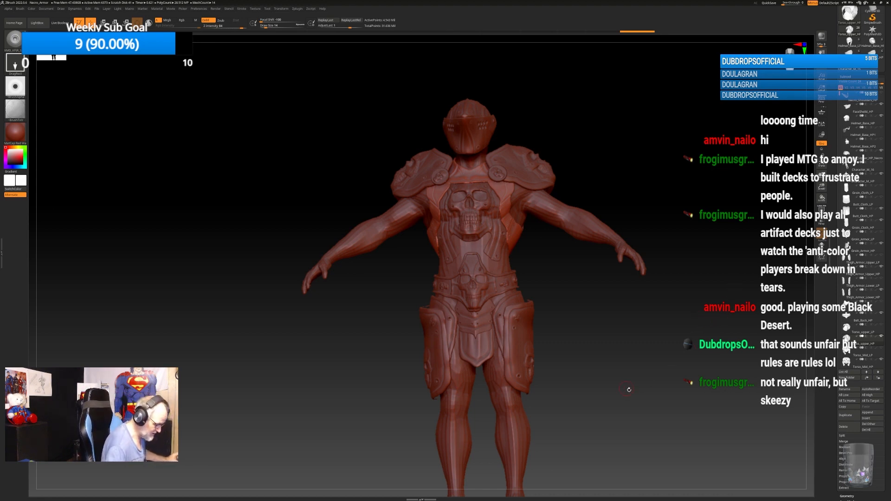
mouse_move(627, 342)
mouse_down()
mouse_move(571, 333)
mouse_move(585, 374)
mouse_move(653, 360)
mouse_up()
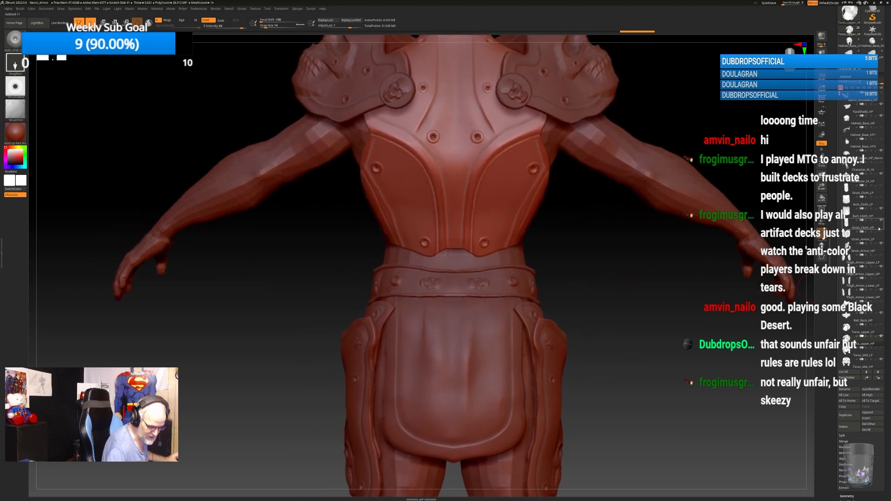
Make the groin cloth the active subtool and try a Stitch-1 brush stroke along its edge down to the tip.
click(878, 226)
mouse_move(609, 328)
mouse_down()
mouse_move(673, 334)
mouse_move(649, 310)
mouse_move(714, 289)
mouse_move(743, 384)
mouse_move(641, 250)
mouse_move(690, 273)
mouse_move(695, 308)
mouse_move(704, 308)
mouse_up()
key(b)
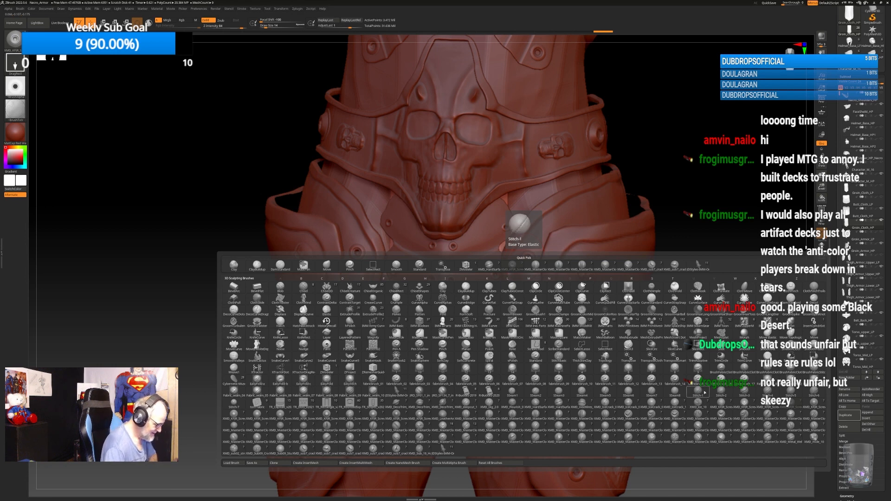
click(704, 393)
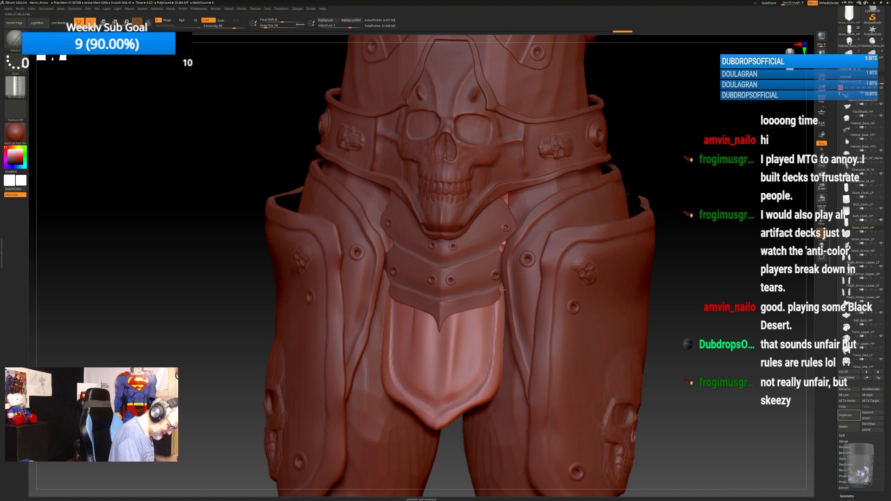
mouse_move(502, 289)
mouse_down()
mouse_move(496, 381)
mouse_move(437, 427)
mouse_up()
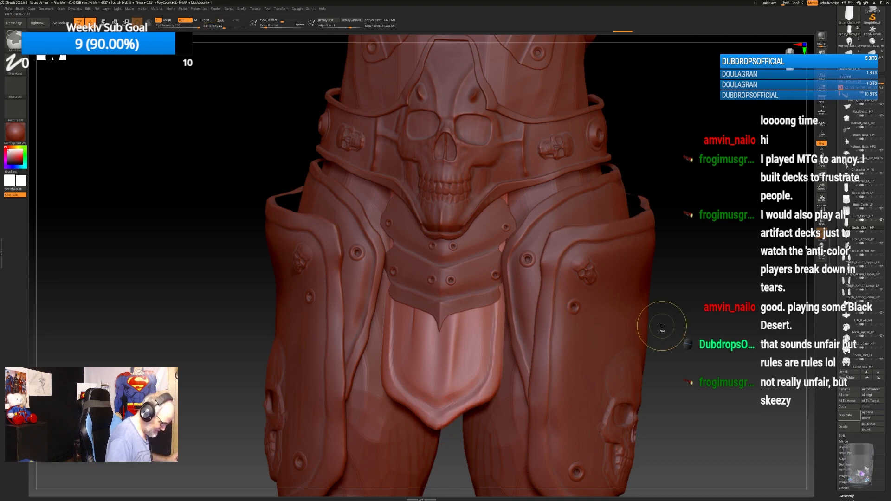
Hide the groin armor plates to expose the full groin cloth.
drag(657, 372, 713, 318)
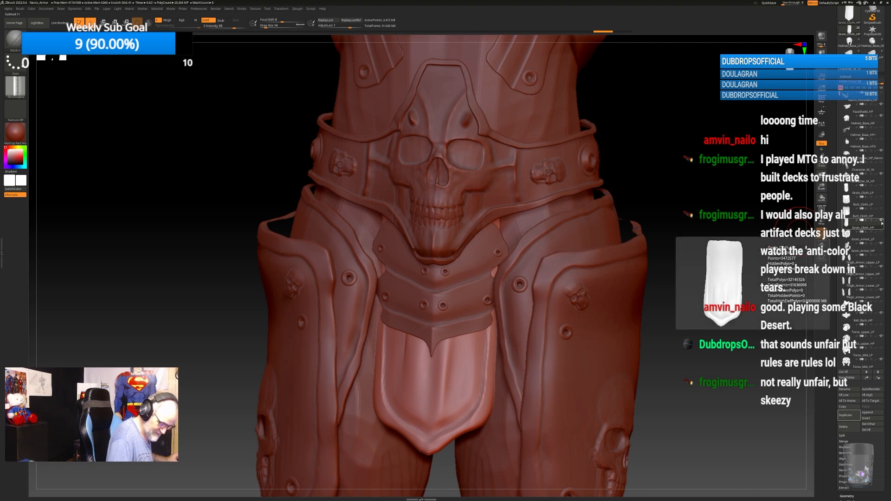
click(882, 245)
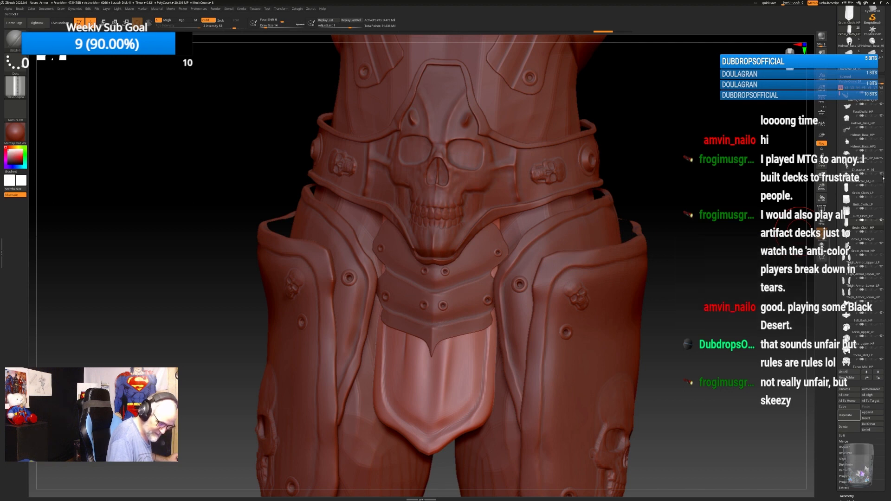
click(882, 246)
drag(712, 295, 734, 290)
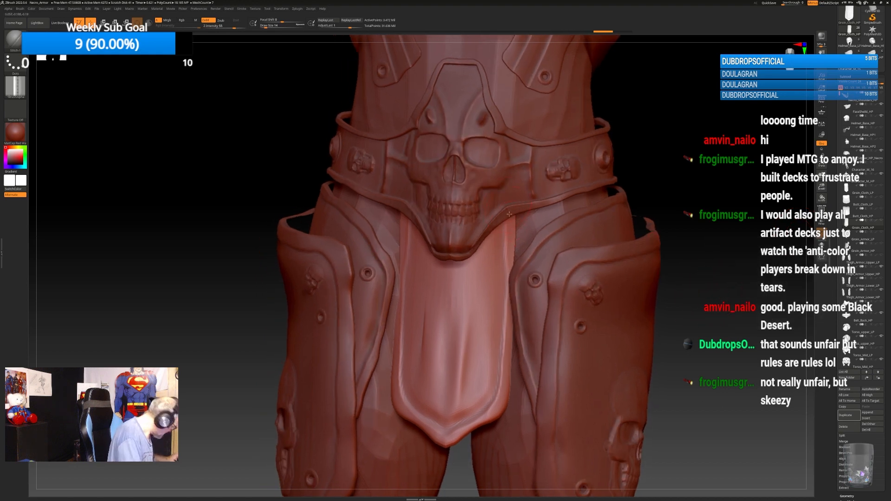
Try stitch strokes down the exposed groin cloth's side edge to its tip and undo them.
drag(511, 225, 511, 271)
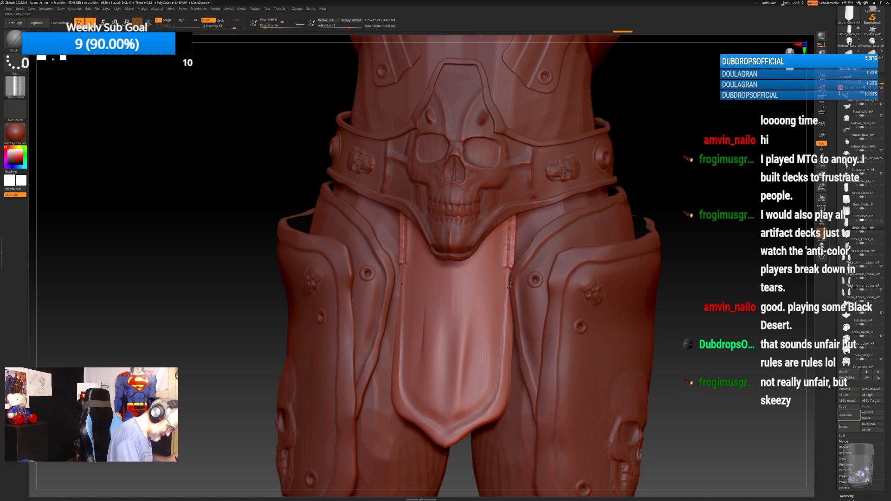
key(ctrl+z)
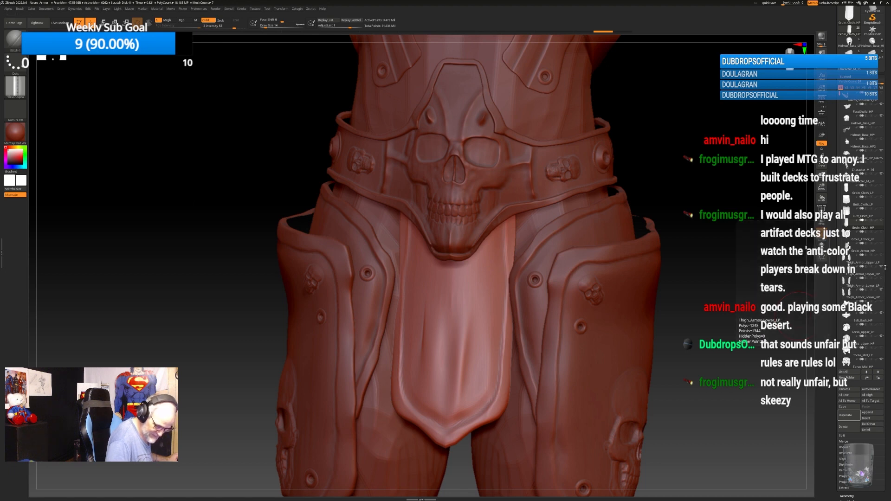
key(ctrl+z)
alt+drag(706, 266, 710, 255)
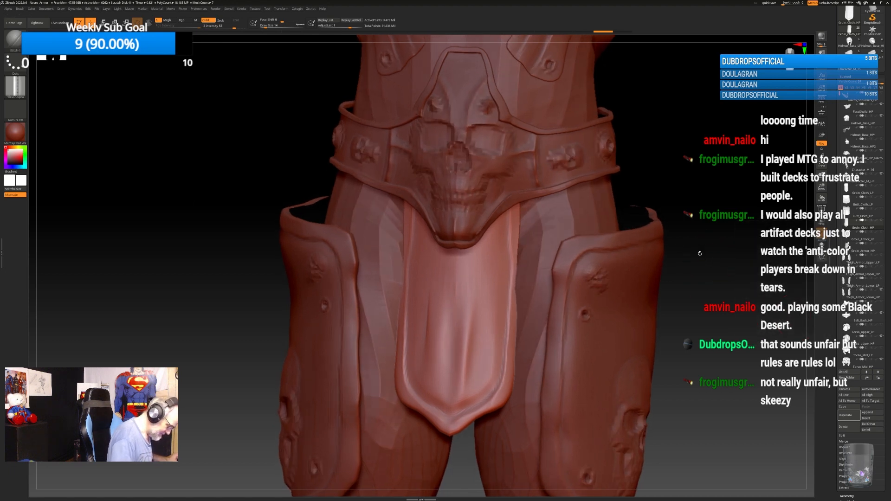
mouse_move(518, 201)
mouse_down()
mouse_move(512, 375)
mouse_move(486, 414)
mouse_move(450, 426)
mouse_up()
key(ctrl+z)
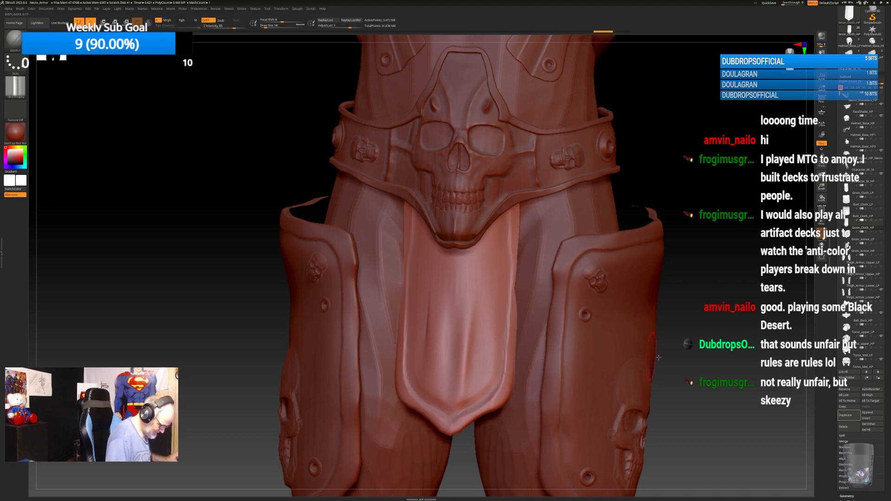
Adjust the side edges of the groin cloth with the Move brush.
alt+drag(708, 340, 681, 317)
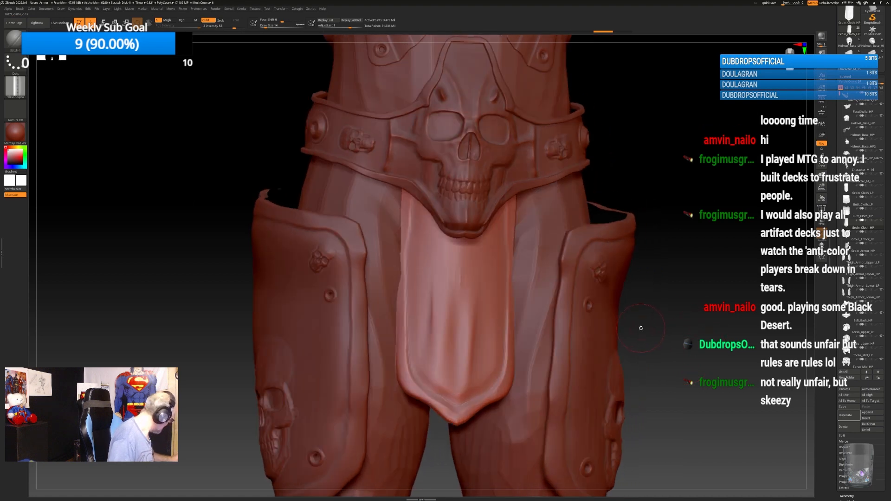
key(b)
key(m)
key(v)
key(shift+d)
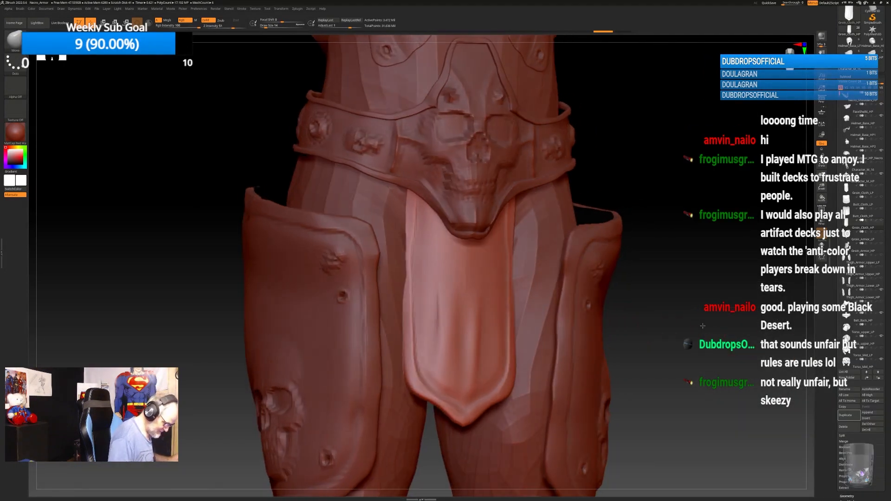
drag(703, 325, 587, 293)
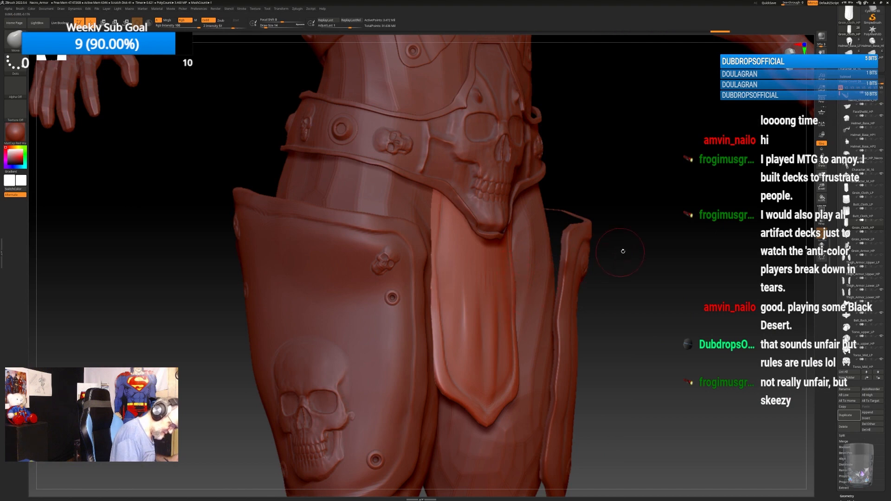
drag(623, 251, 514, 250)
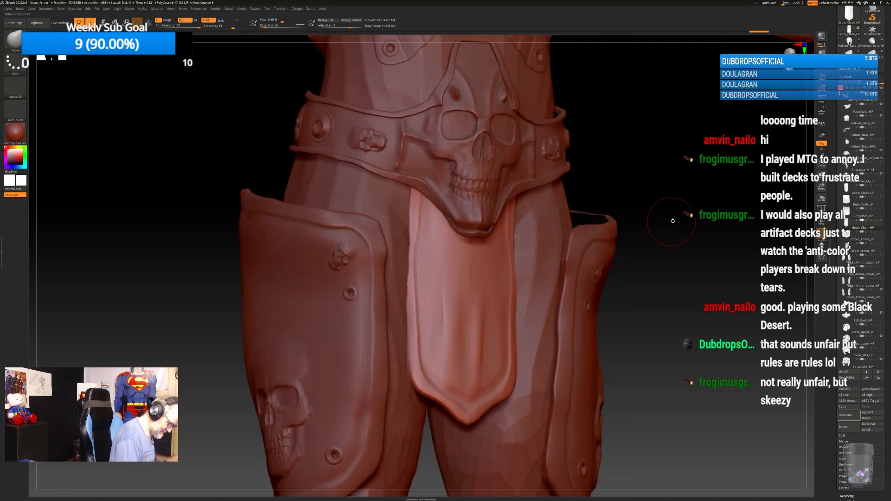
drag(673, 221, 721, 272)
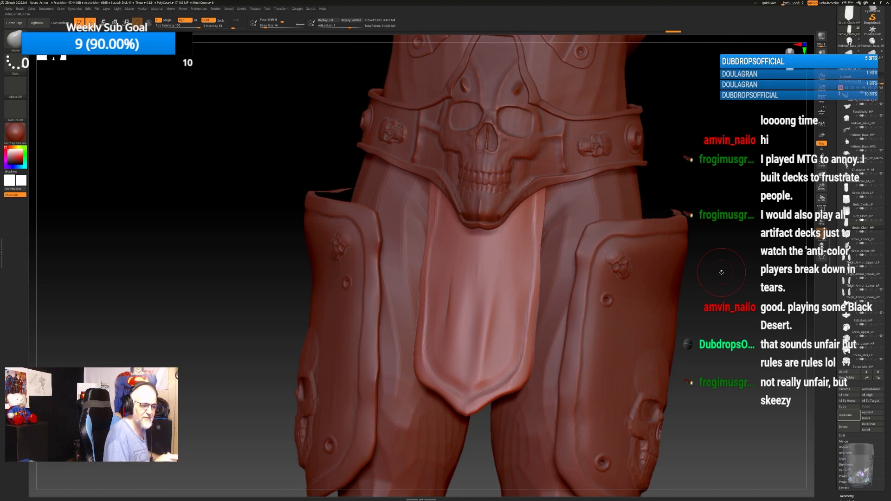
drag(718, 260, 708, 248)
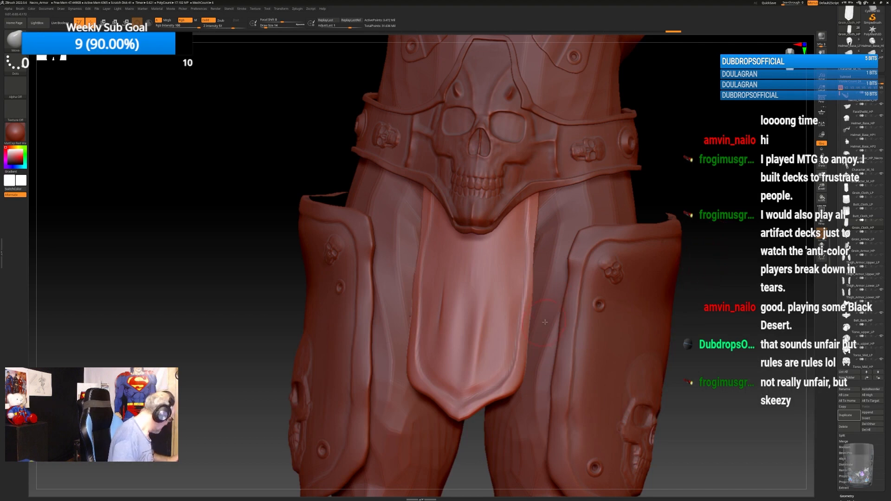
Stitch the groin cloth's border symmetrically from the belt down to the pointed tip with the Stitch-1 brush.
key(b)
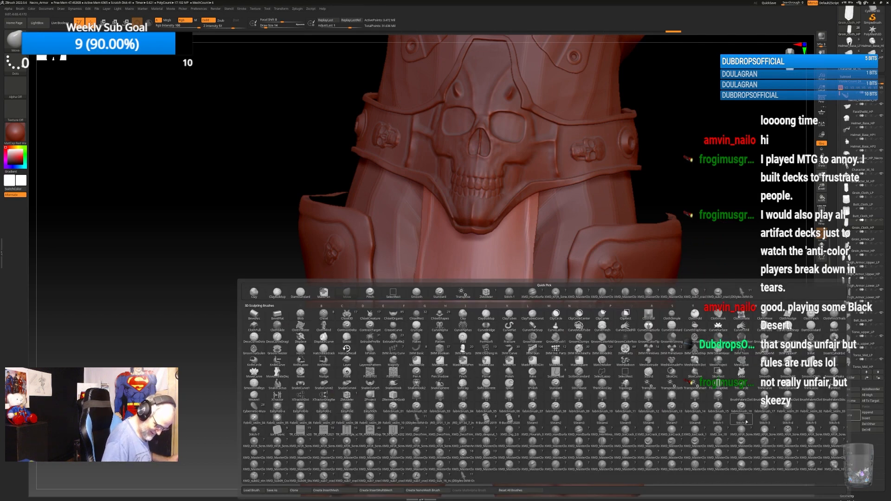
click(718, 418)
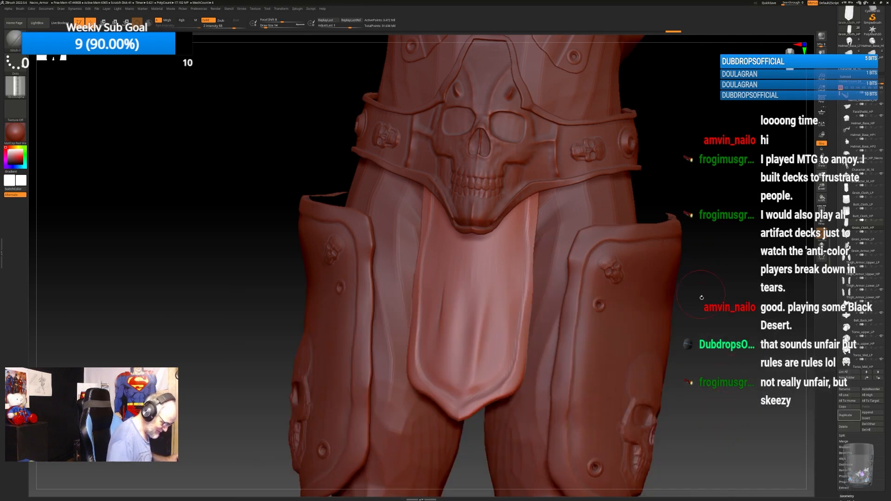
drag(702, 298, 689, 260)
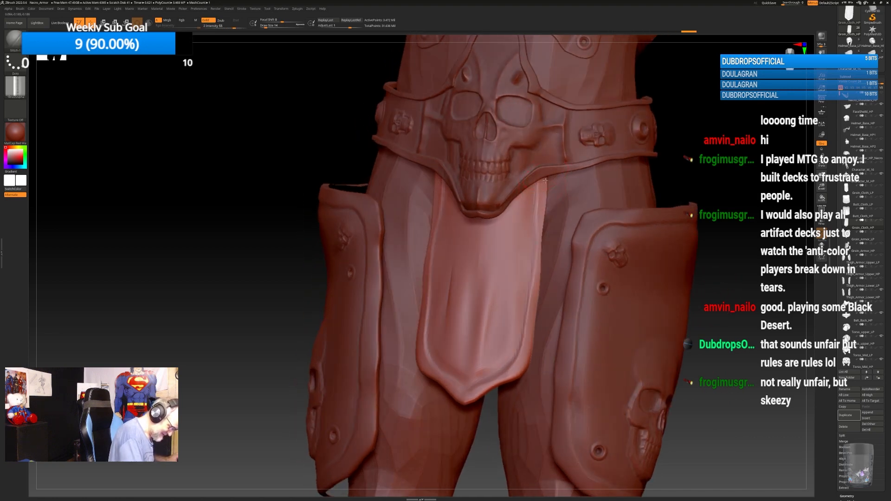
mouse_move(545, 180)
mouse_down()
mouse_move(526, 354)
mouse_move(512, 378)
mouse_move(465, 397)
mouse_up()
mouse_move(710, 279)
alt+mouse_down()
mouse_move(699, 264)
mouse_move(675, 293)
mouse_move(693, 298)
alt+mouse_up()
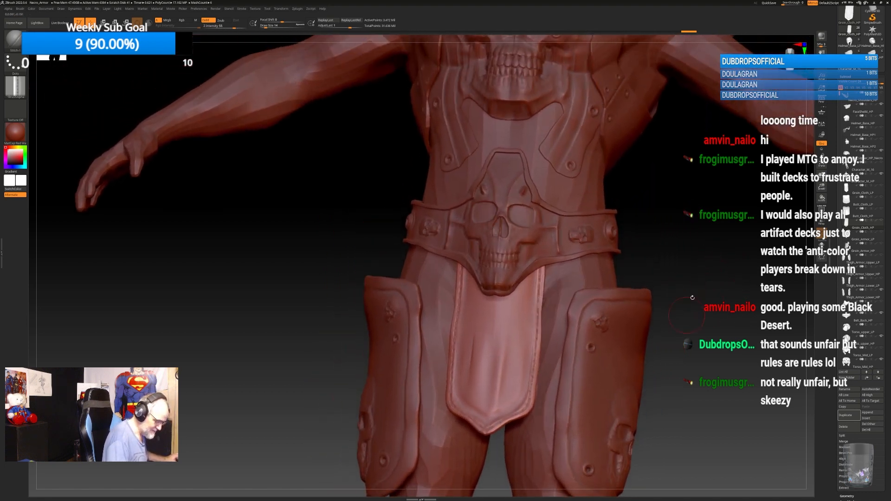
Switch to the DamStandard brush, change its alpha and set its stroke type to Dots.
key(b)
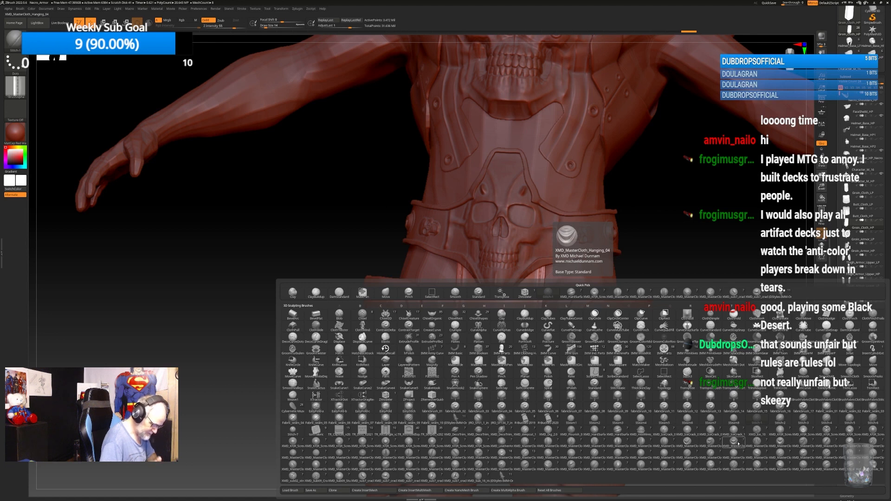
key(b)
key(d)
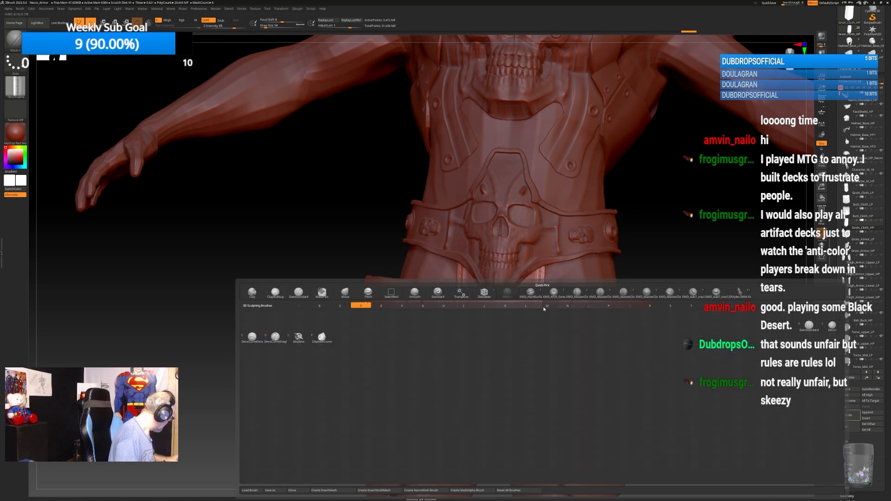
key(s)
click(15, 86)
click(65, 87)
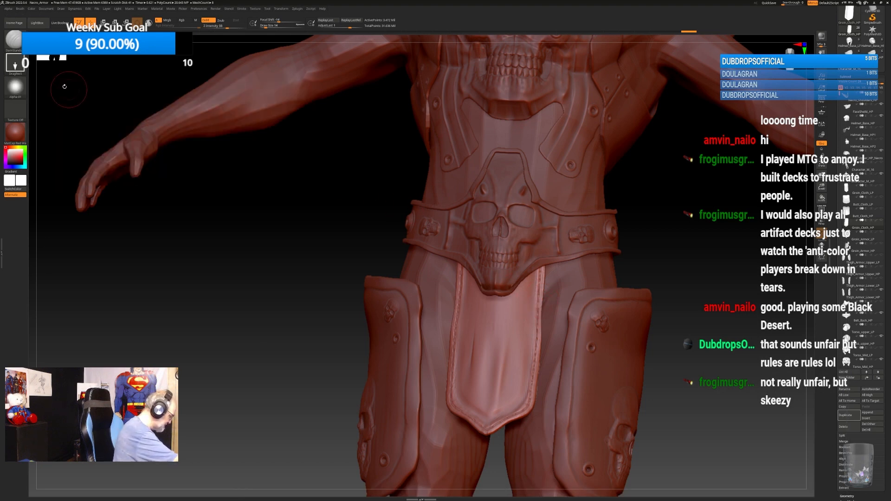
click(15, 63)
click(52, 65)
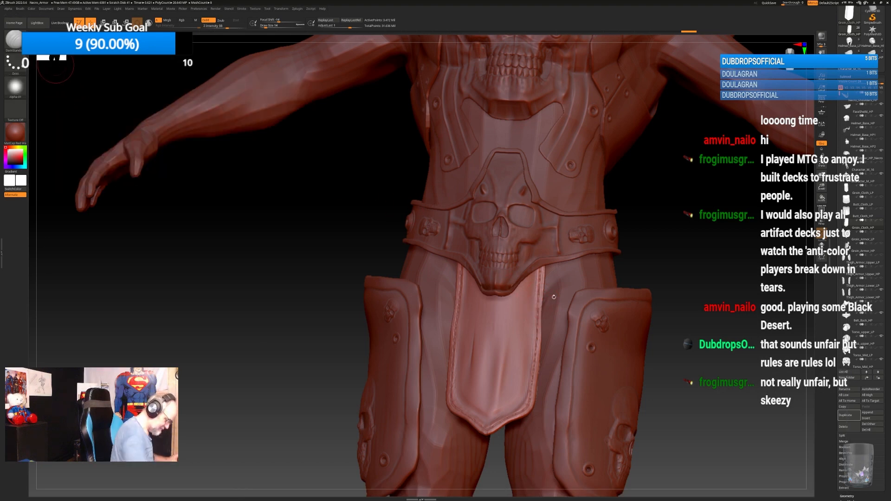
Smooth near the groin cloth's upper side edge, set DamStandard to Zsub and carve a crease along the stitched seam.
drag(535, 279, 534, 292)
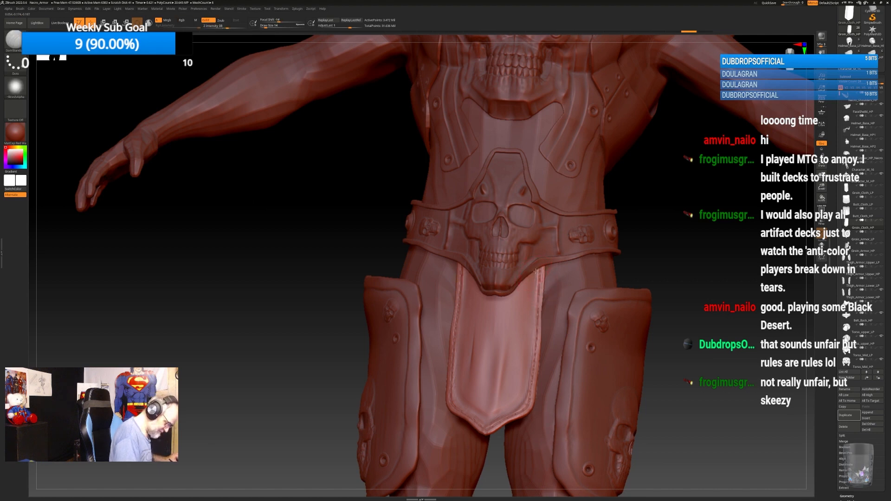
shift+drag(536, 303, 538, 285)
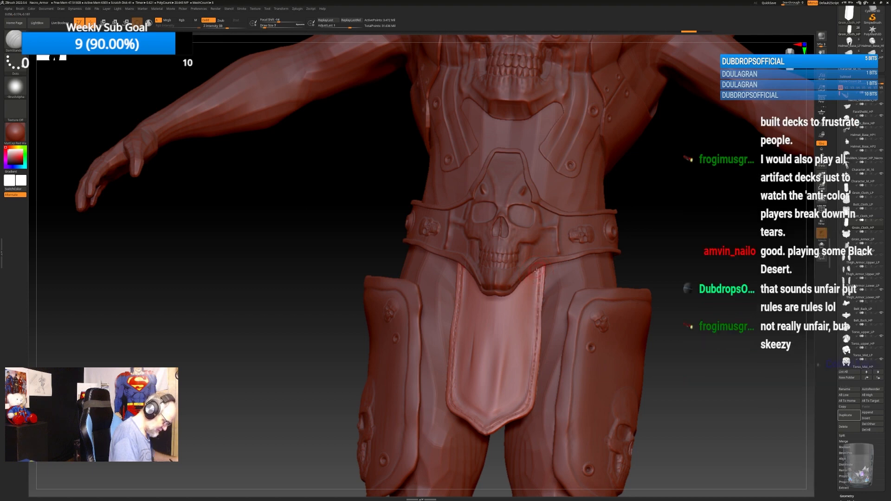
drag(537, 273, 535, 293)
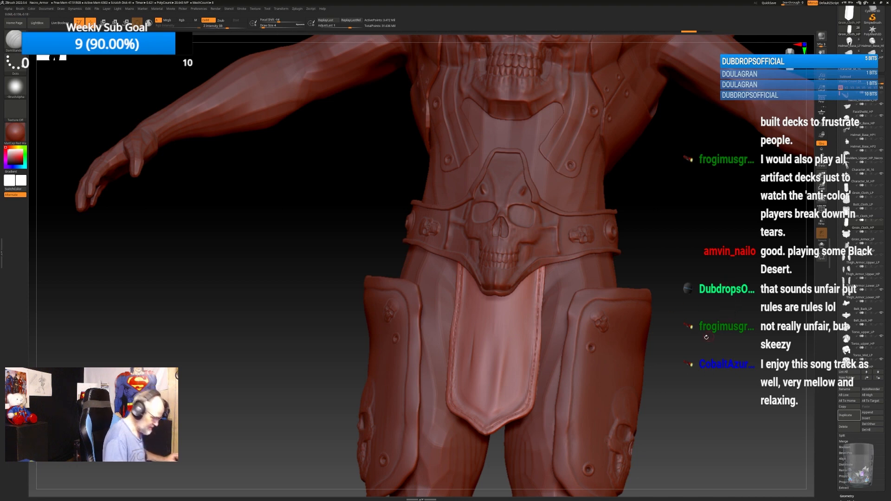
drag(699, 336, 636, 282)
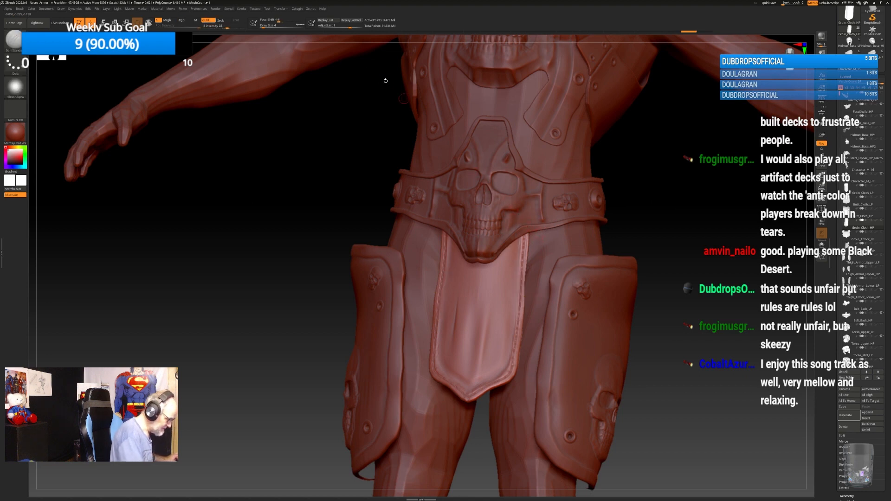
click(223, 20)
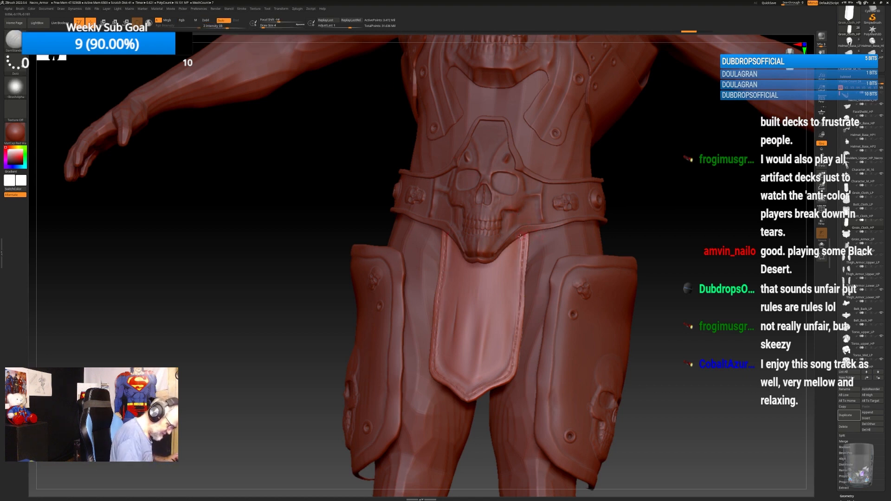
drag(517, 282, 507, 361)
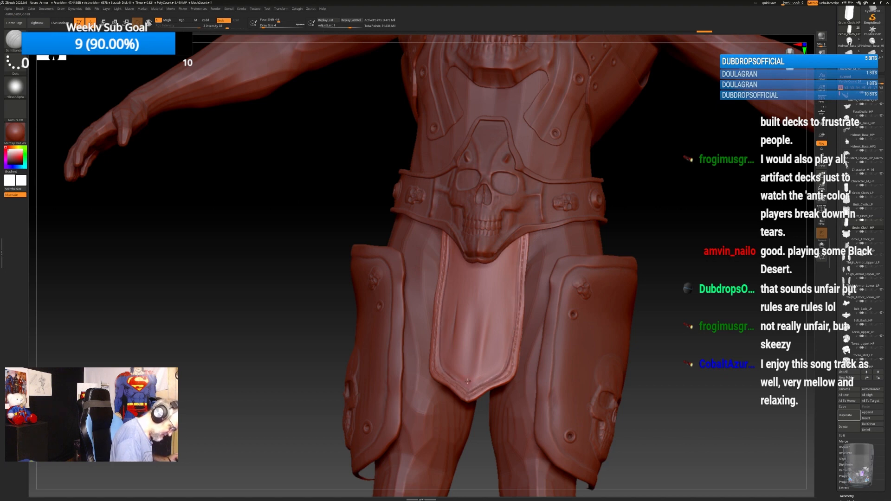
Show and select Butt_Cloth_HP and stitch its border symmetrically from the belt down to the lower center with a stitch brush.
mouse_move(680, 287)
mouse_down()
mouse_move(682, 314)
mouse_move(692, 285)
mouse_move(647, 277)
mouse_move(681, 274)
mouse_move(676, 329)
mouse_move(680, 303)
mouse_move(641, 306)
mouse_move(669, 354)
mouse_move(687, 282)
mouse_move(670, 304)
mouse_up()
click(878, 211)
key(b)
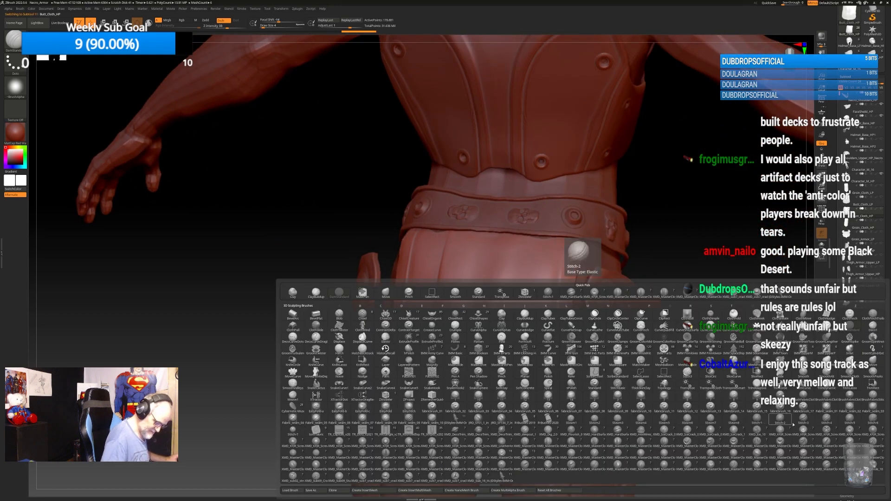
click(759, 416)
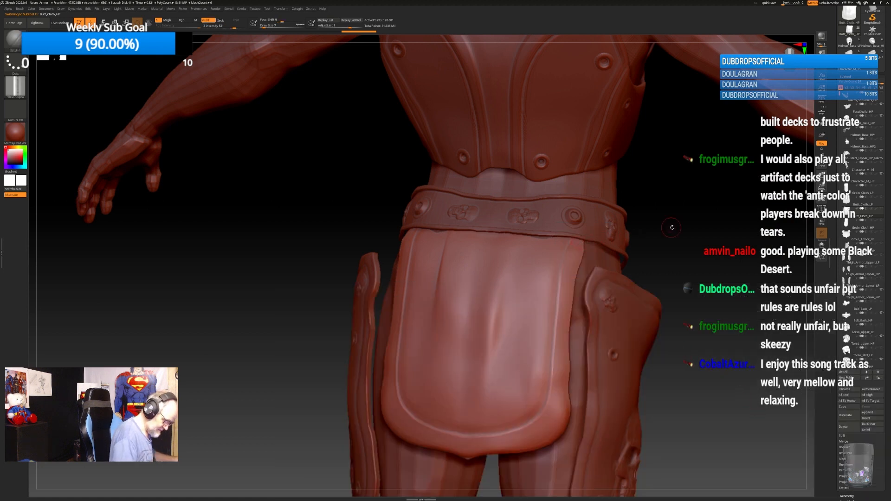
drag(672, 227, 595, 263)
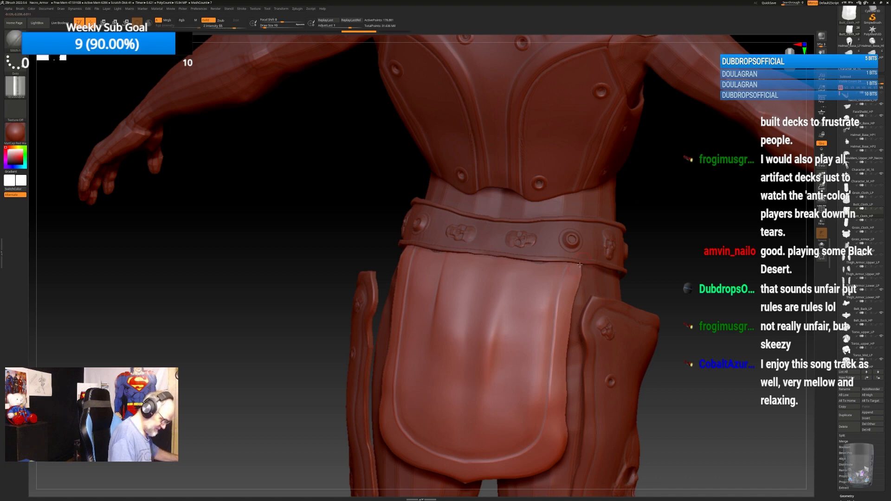
mouse_move(579, 263)
mouse_down()
mouse_move(555, 458)
mouse_move(520, 476)
mouse_up()
key(ctrl)
key(ctrl+z)
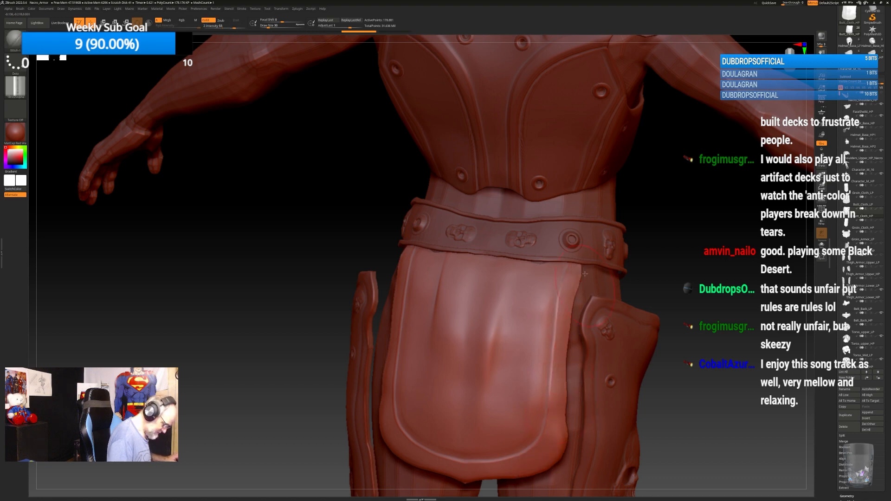
mouse_move(578, 264)
mouse_down()
mouse_move(553, 455)
mouse_move(540, 468)
mouse_move(471, 472)
mouse_up()
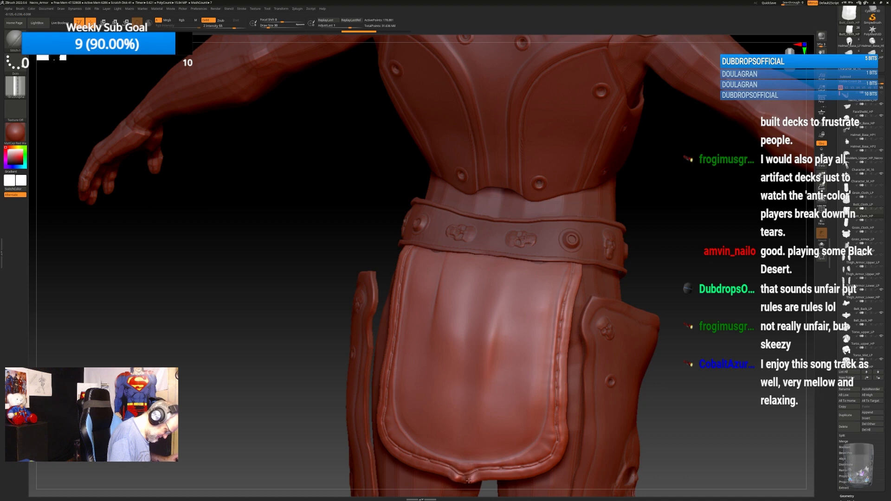
Carve a crease along the inner side of the back cloth's stitched border with the DamStandard brush.
mouse_move(704, 330)
alt+mouse_down()
mouse_move(707, 309)
mouse_move(697, 312)
mouse_move(695, 335)
alt+mouse_up()
key(b)
key(d)
key(s)
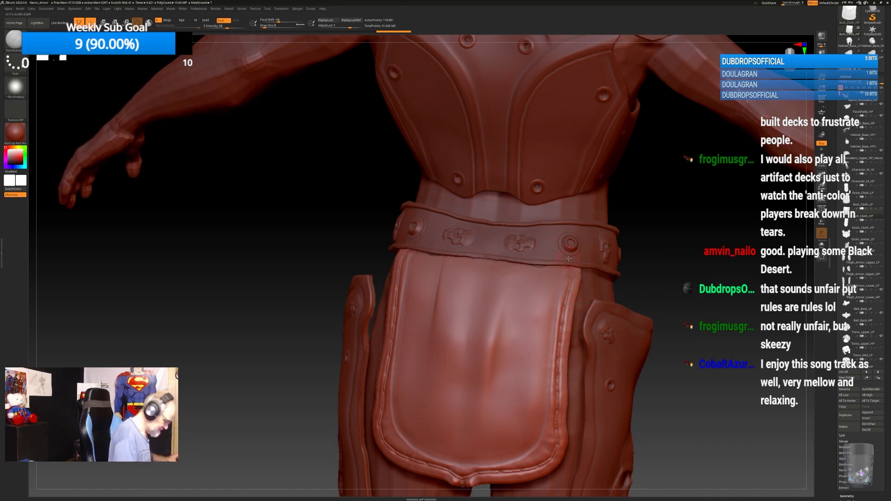
mouse_move(561, 291)
mouse_down()
mouse_move(533, 446)
mouse_move(513, 459)
mouse_move(464, 467)
mouse_up()
alt+drag(693, 354, 684, 307)
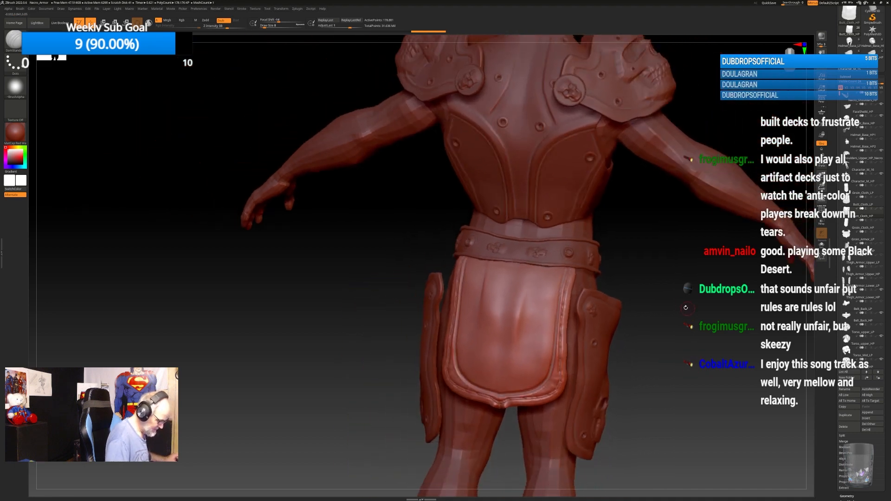
Adjust the back cloth's upper corner beneath the belt with the Move brush.
key(b)
key(m)
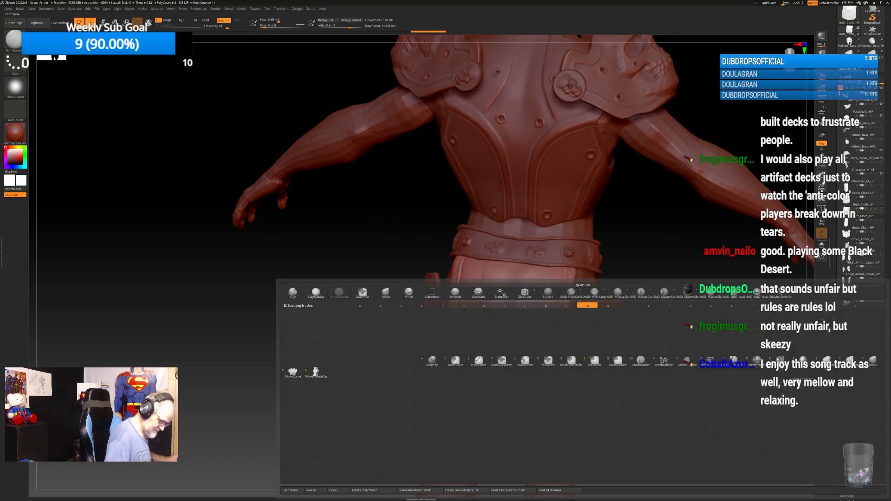
key(v)
mouse_move(687, 290)
alt+mouse_down()
mouse_move(690, 319)
mouse_move(719, 320)
mouse_move(579, 301)
alt+mouse_up()
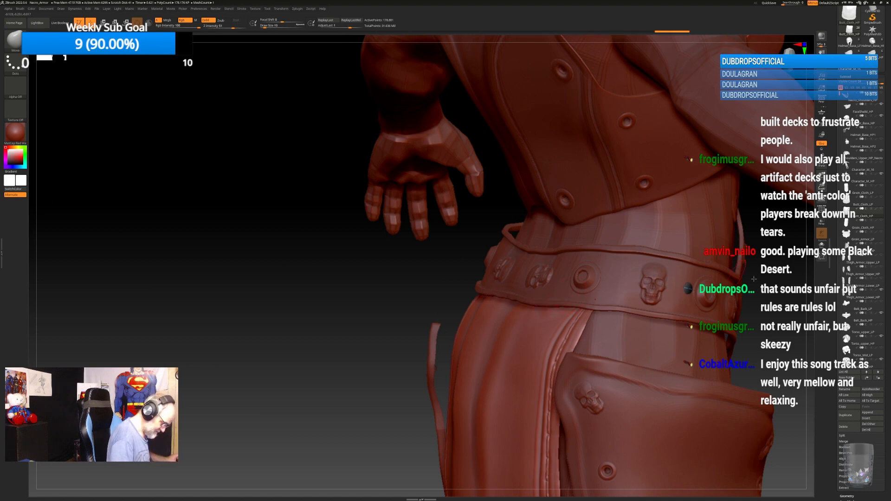
right_drag(550, 307, 612, 290)
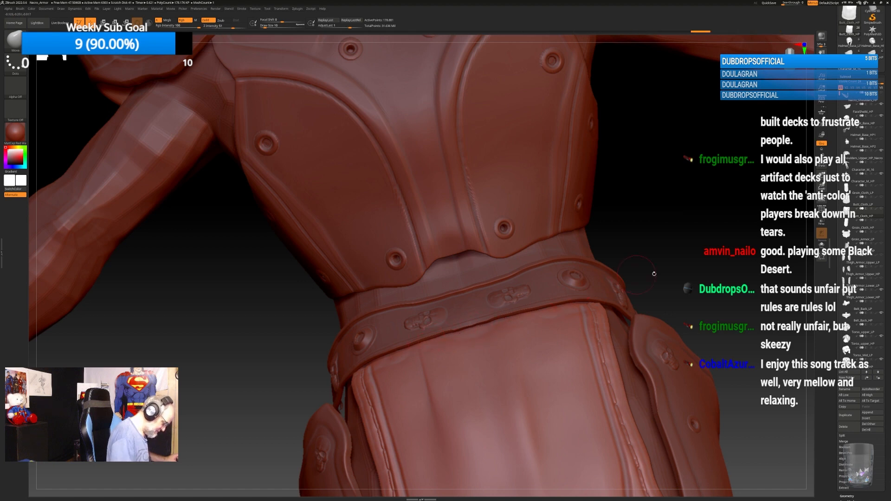
alt+drag(654, 274, 608, 314)
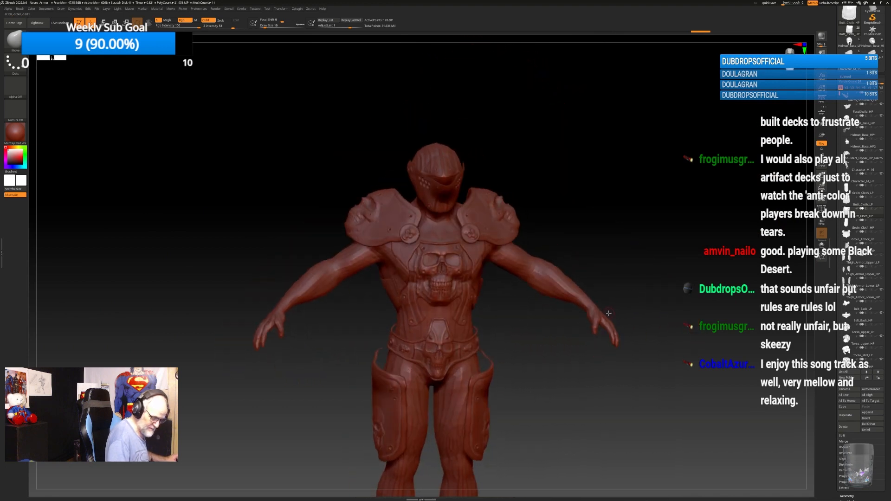
Show the high-poly groin cloth and groin armor and review them on the full character.
click(881, 221)
alt+drag(617, 387, 663, 329)
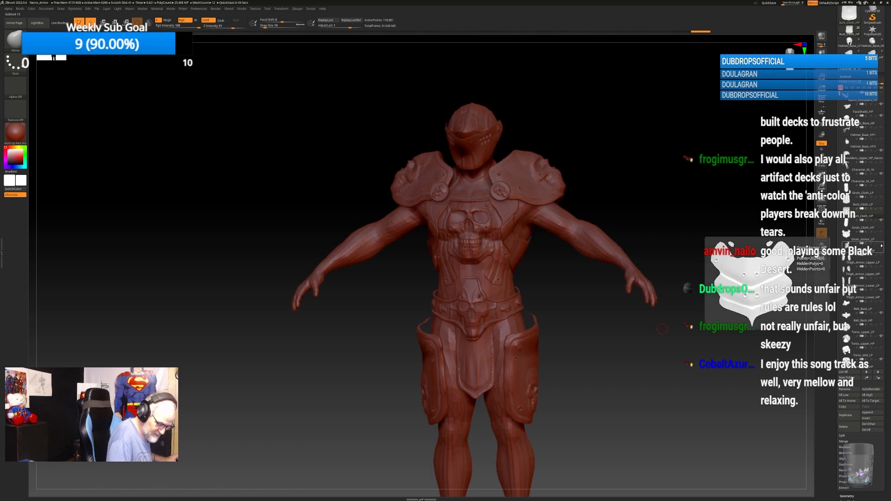
click(882, 245)
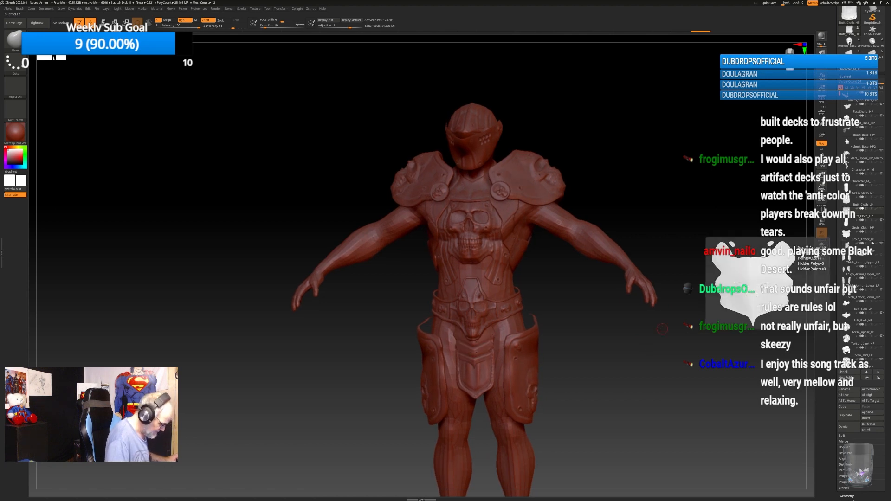
alt+drag(604, 365, 715, 334)
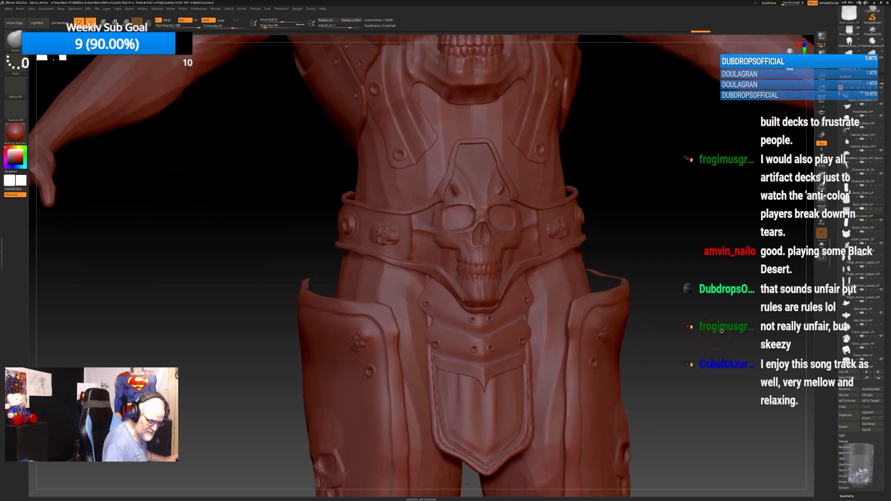
mouse_move(637, 365)
alt+mouse_down()
mouse_move(619, 307)
mouse_move(603, 302)
mouse_move(608, 310)
mouse_move(593, 318)
mouse_move(627, 322)
mouse_move(615, 319)
alt+mouse_up()
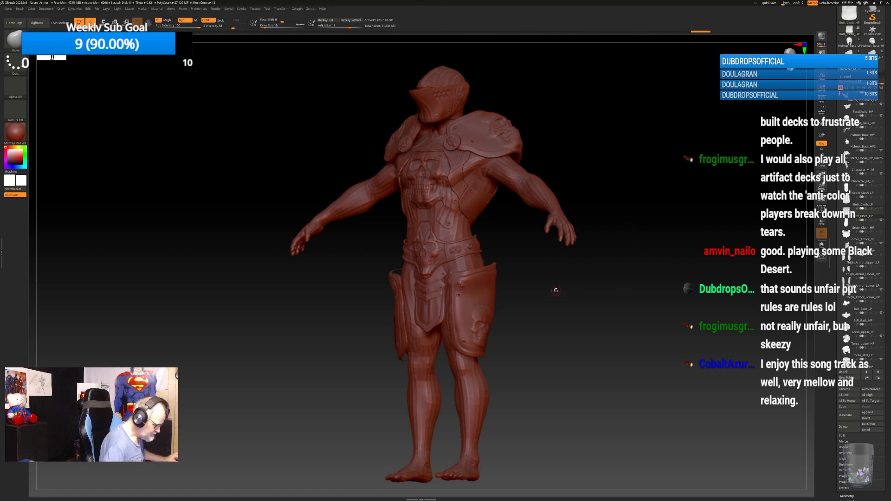
drag(557, 290, 583, 281)
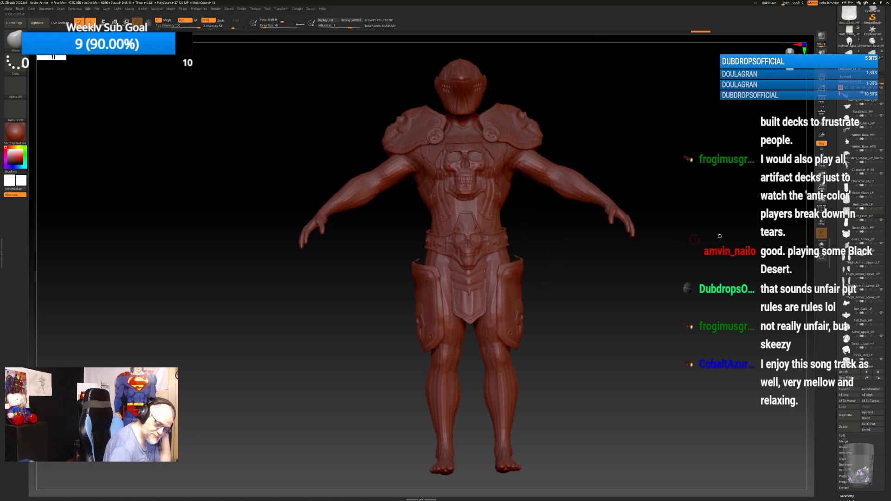
Select the Character_M_HP body and mask all of it except the feet.
click(862, 178)
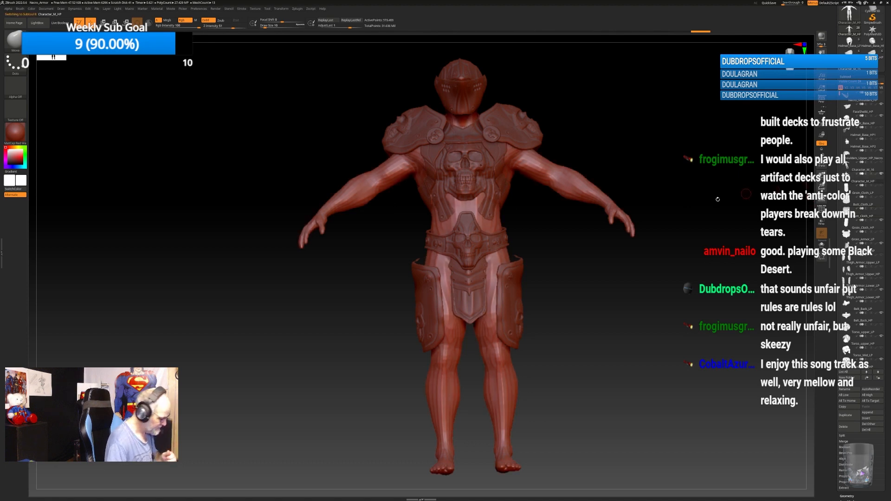
right_click(599, 263)
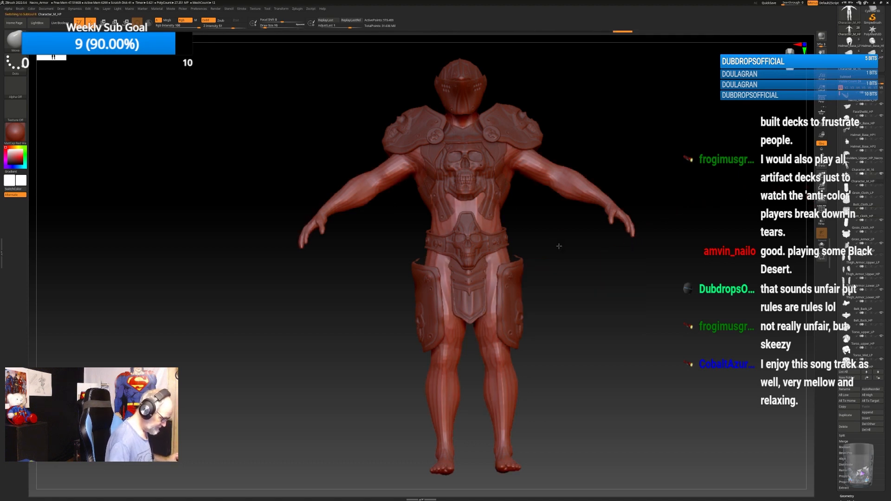
ctrl+right_drag(559, 246, 567, 265)
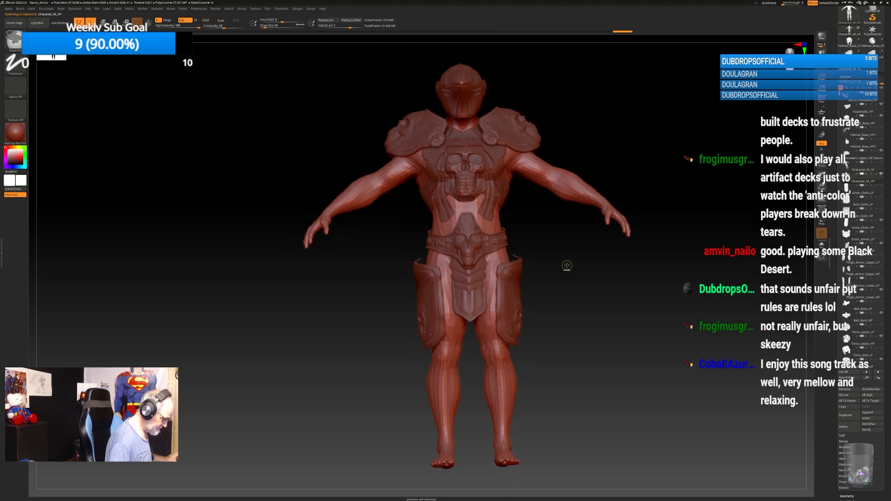
ctrl+click(567, 265)
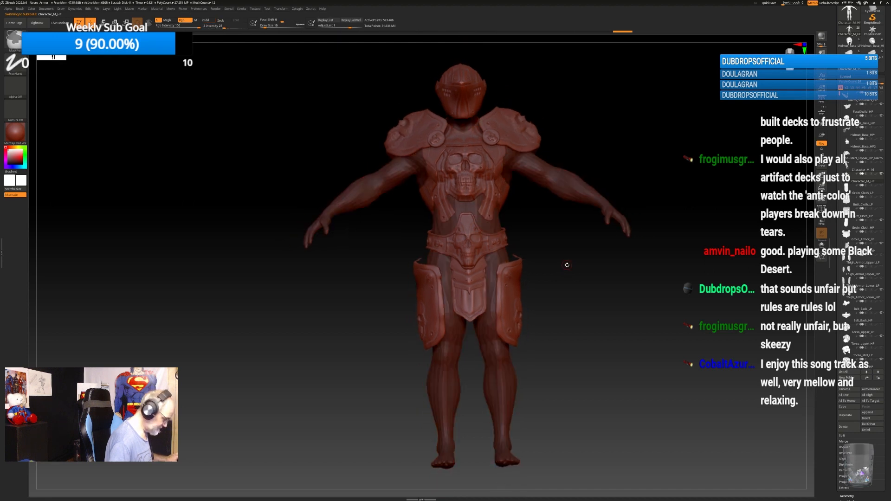
mouse_move(570, 243)
alt+right_down()
mouse_move(571, 253)
mouse_move(598, 251)
alt+right_up()
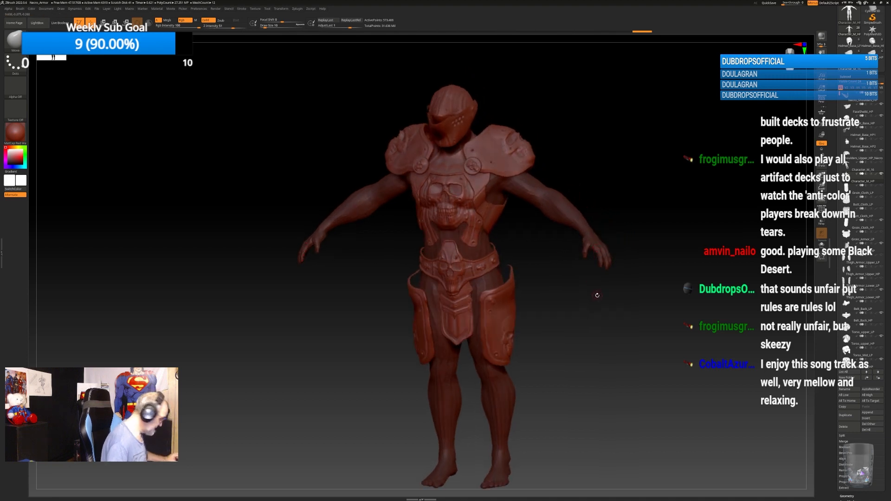
mouse_move(597, 295)
right_down()
mouse_move(601, 285)
mouse_move(590, 281)
mouse_move(599, 219)
right_up()
mouse_move(401, 444)
ctrl+mouse_down()
mouse_move(582, 412)
mouse_move(592, 379)
ctrl+mouse_up()
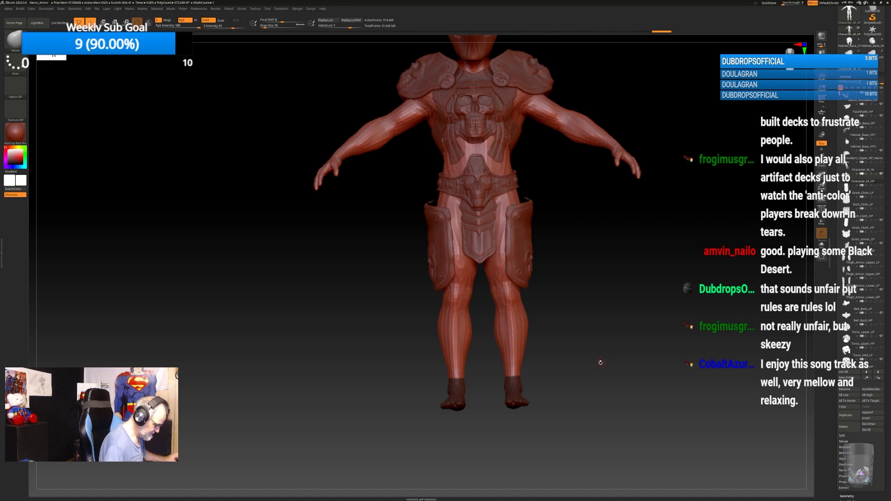
ctrl+click(600, 363)
mouse_move(408, 425)
ctrl+mouse_down()
mouse_move(507, 425)
mouse_move(596, 386)
mouse_move(601, 374)
ctrl+mouse_up()
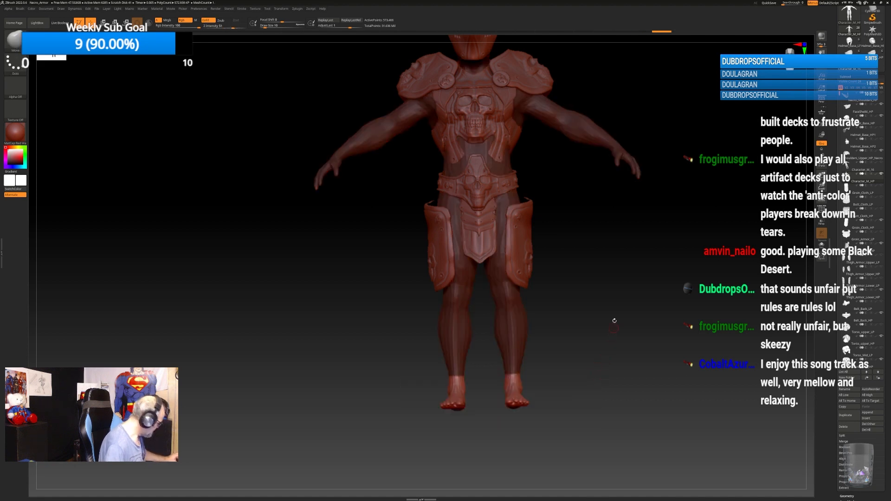
Adjust the body mask around the head and extract the masked area as a new mesh.
drag(615, 320, 564, 200)
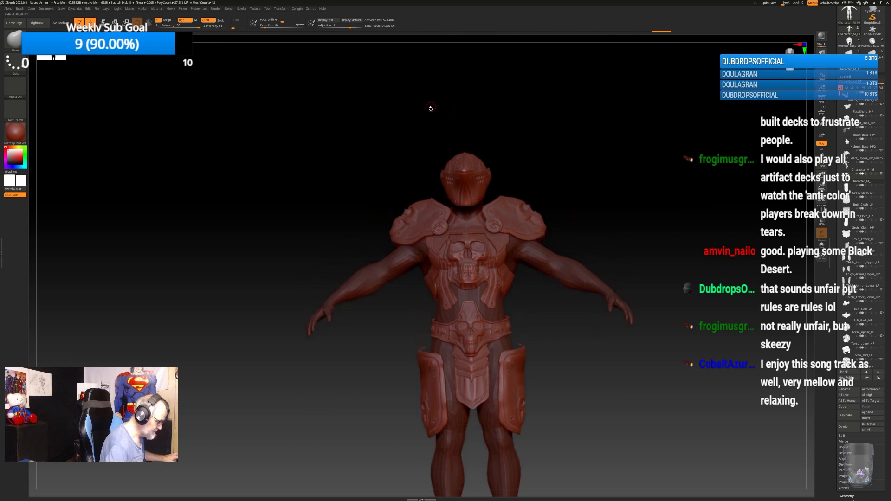
key(ctrl)
mouse_move(505, 121)
ctrl+mouse_down()
mouse_move(541, 207)
mouse_move(578, 212)
mouse_move(566, 211)
mouse_move(599, 297)
mouse_move(551, 333)
ctrl+mouse_up()
mouse_move(608, 245)
mouse_down()
mouse_move(602, 293)
mouse_move(586, 292)
mouse_up()
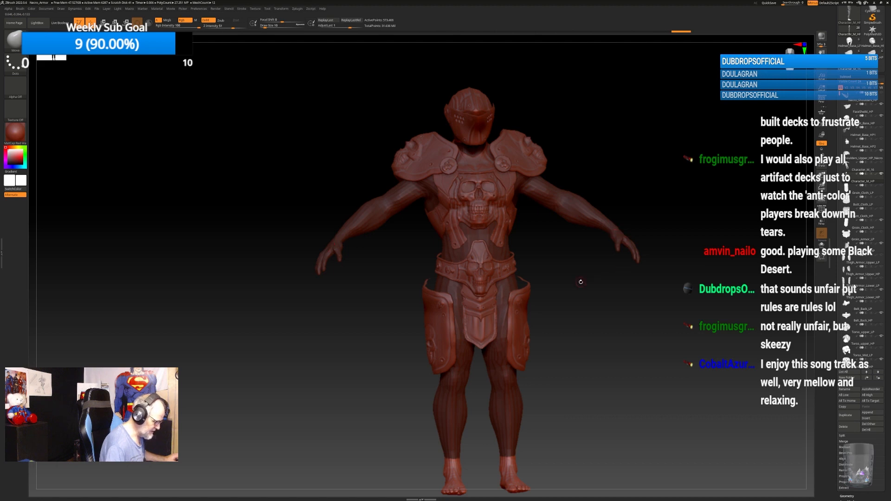
mouse_move(580, 282)
mouse_down()
mouse_move(584, 304)
mouse_move(580, 290)
mouse_up()
click(297, 8)
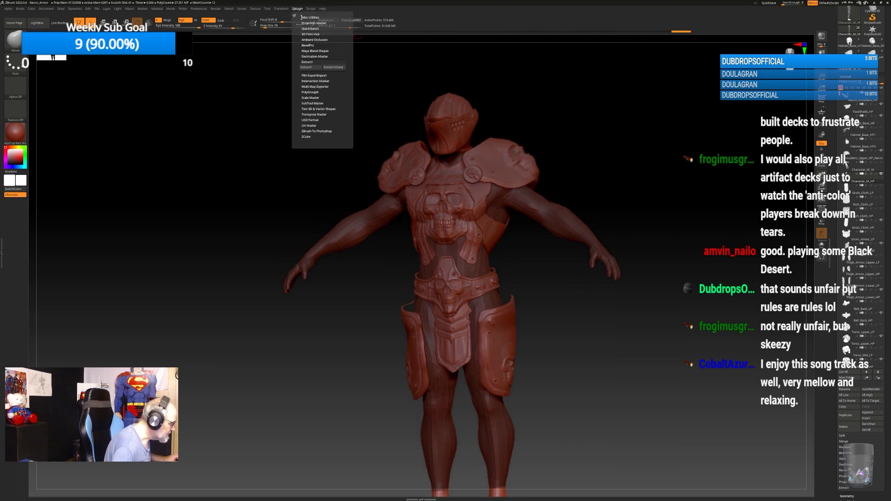
click(333, 67)
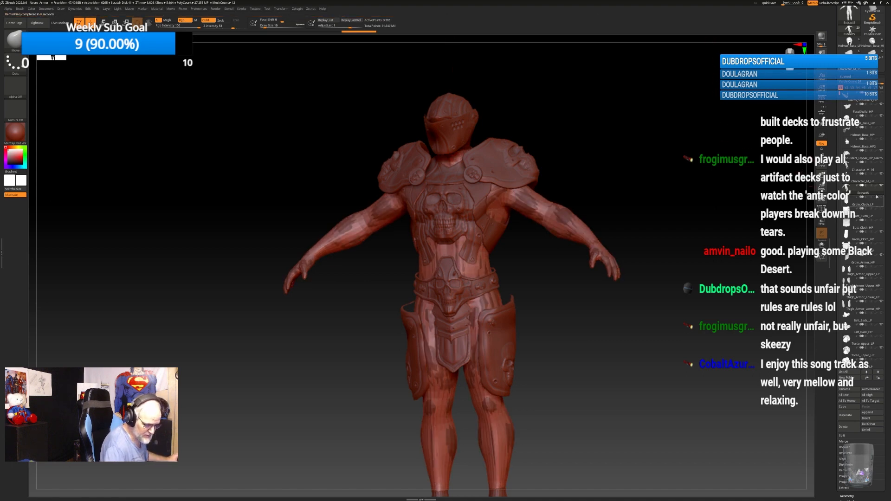
Rename the newly extracted mesh to Under_Armor_LP.
click(848, 389)
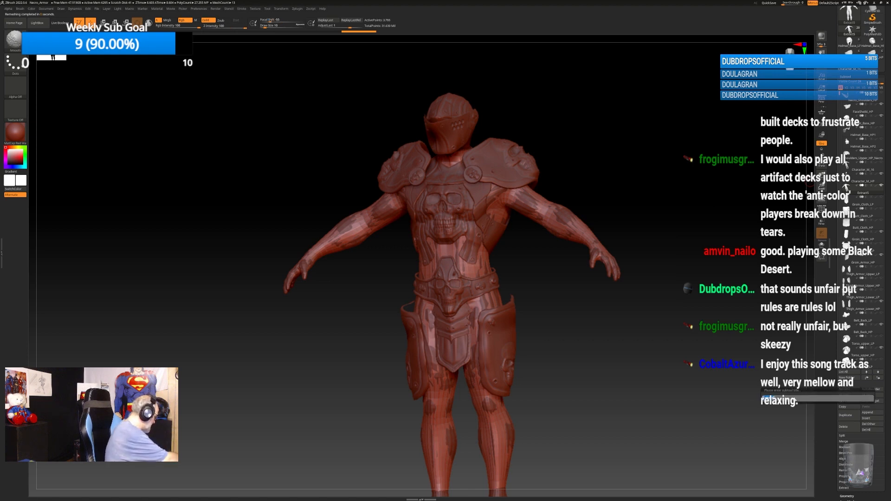
text(U)
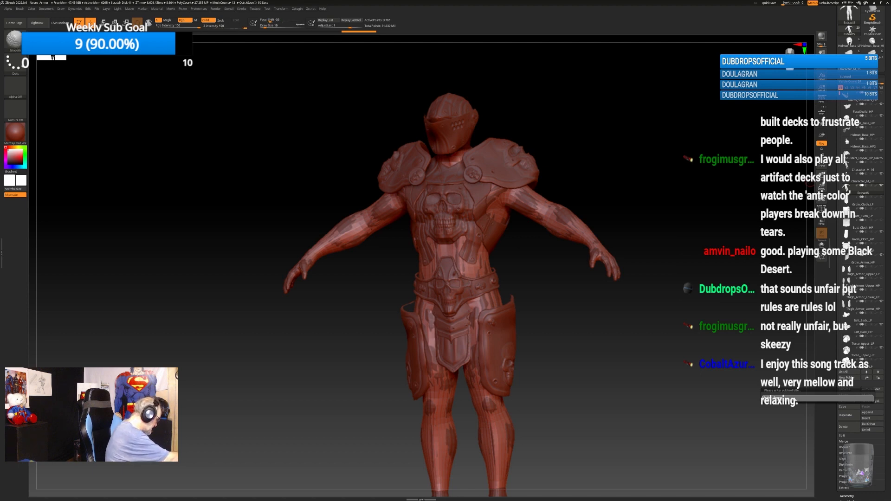
key(Return)
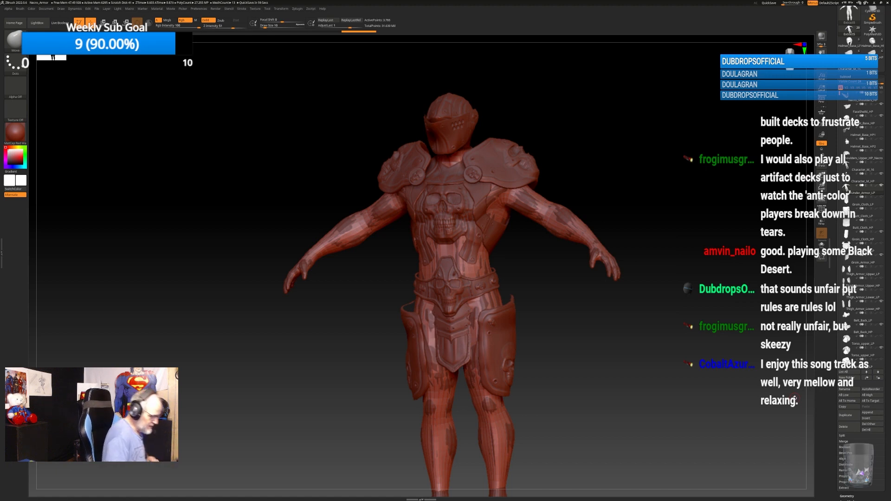
Choose the Inflate brush and thicken the Under_Armor_LP mesh over the upper arms and around the shoulders, covering the body beneath.
drag(618, 321, 624, 324)
key(b)
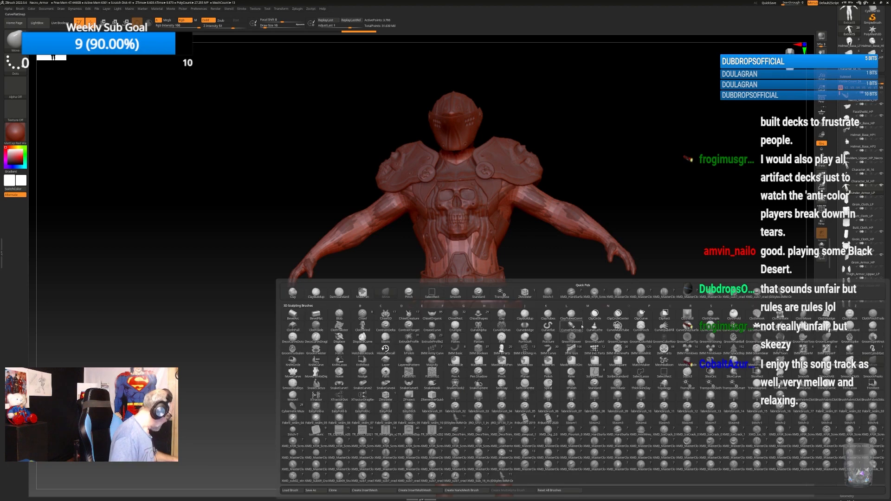
key(i)
key(n)
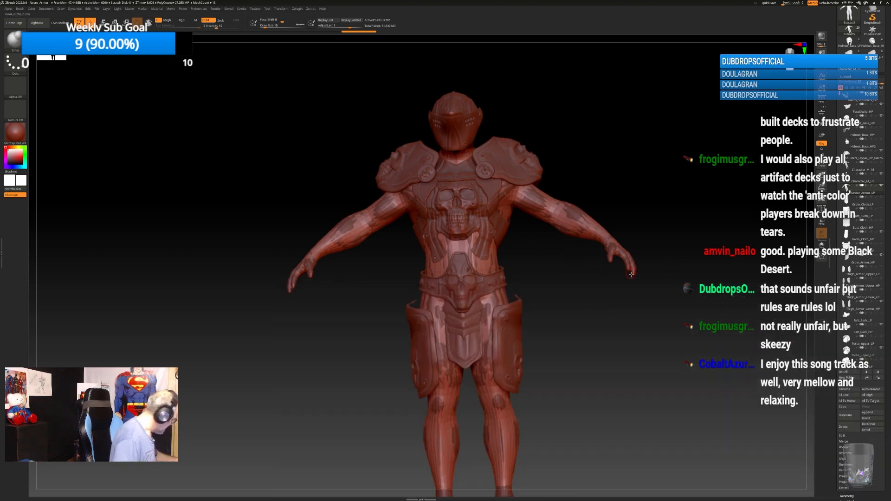
mouse_move(636, 281)
mouse_down()
mouse_move(531, 192)
mouse_move(536, 208)
mouse_up()
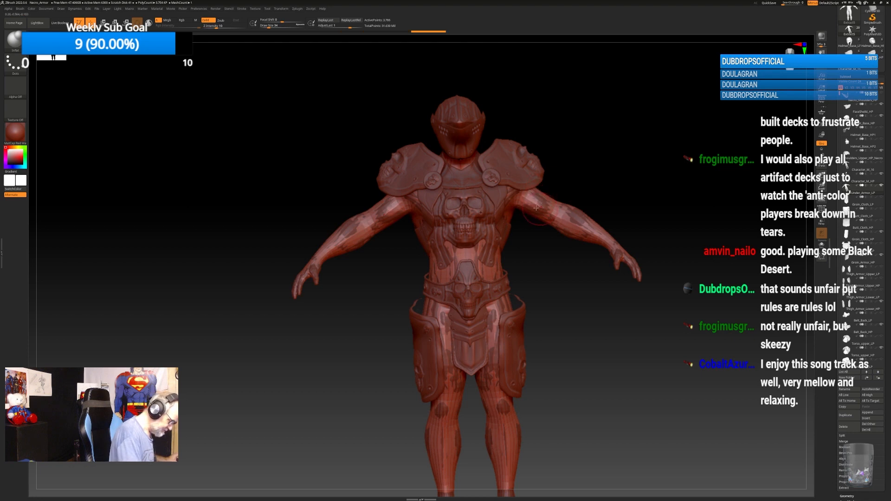
mouse_move(656, 163)
mouse_down()
mouse_move(593, 234)
mouse_move(619, 251)
mouse_move(556, 271)
mouse_move(566, 282)
mouse_up()
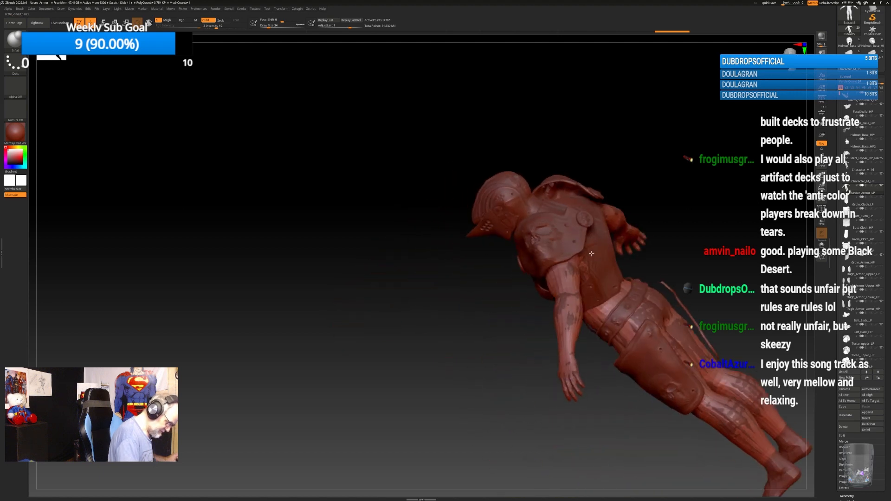
drag(653, 197, 572, 269)
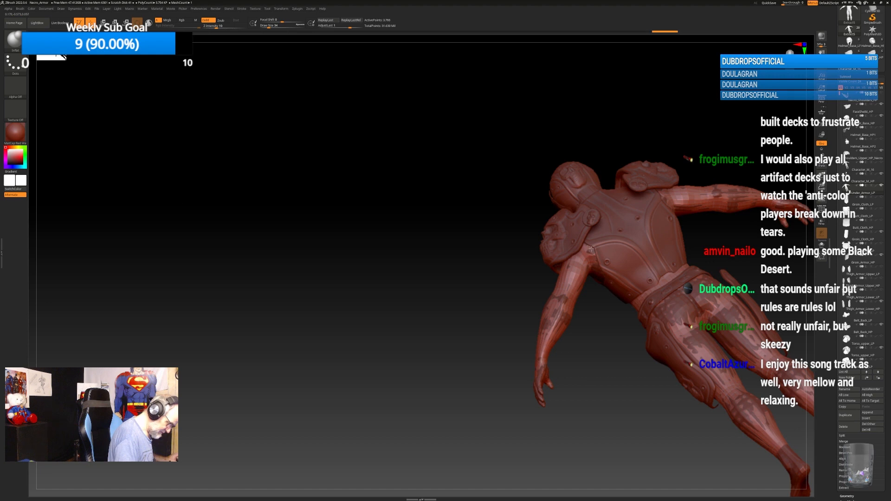
mouse_move(619, 329)
mouse_down()
mouse_move(571, 286)
mouse_move(580, 255)
mouse_move(554, 256)
mouse_move(549, 272)
mouse_up()
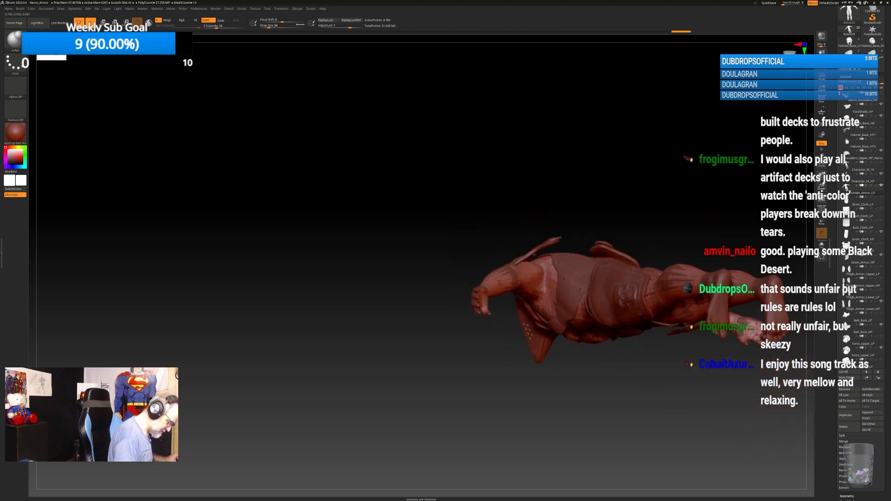
drag(564, 223, 635, 215)
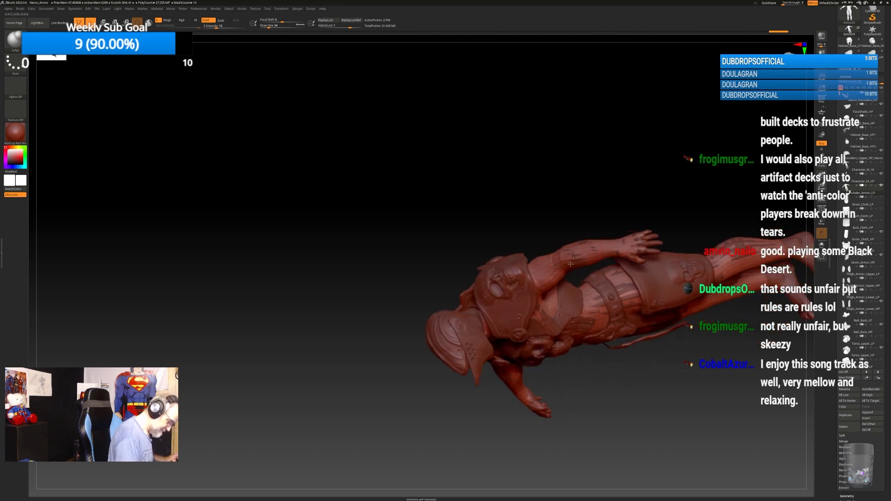
Inflate the under armor along the forearms, the undersides of the arms and the waist until it covers the body there.
right_drag(587, 243, 558, 230)
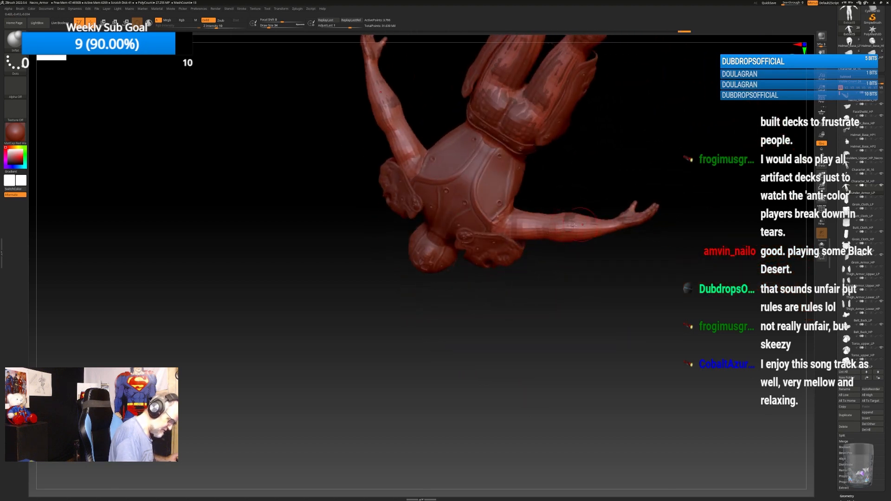
alt+right_drag(635, 147, 641, 247)
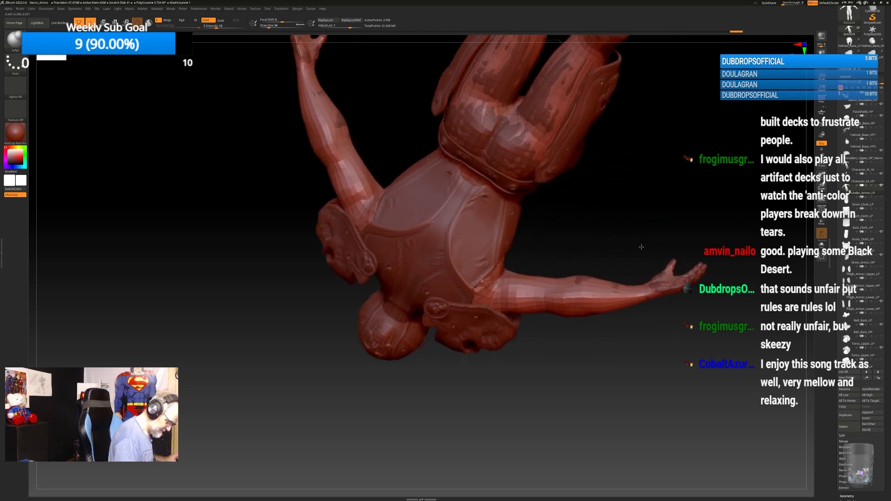
right_drag(575, 284, 562, 300)
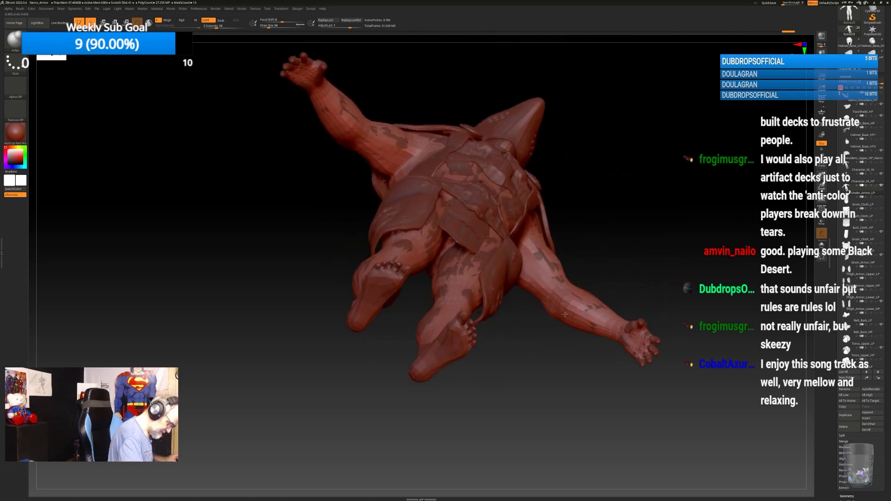
mouse_move(568, 219)
right_down()
mouse_move(567, 198)
mouse_move(633, 153)
right_up()
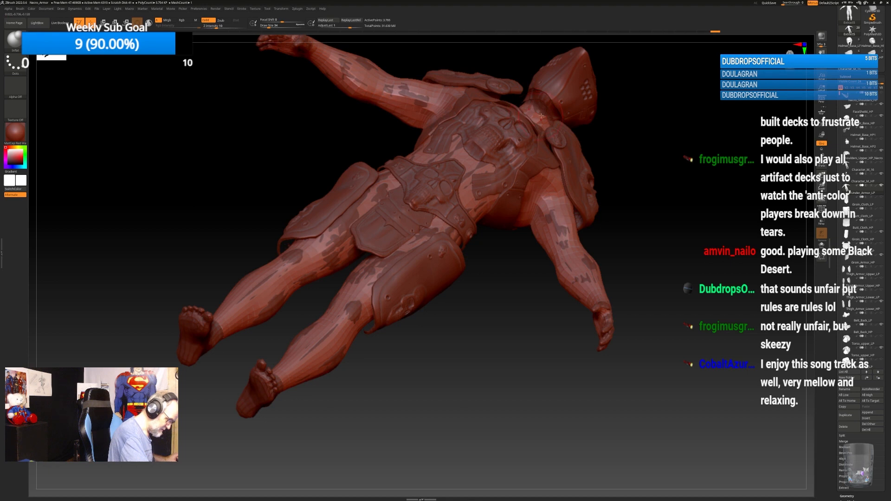
right_drag(651, 202, 547, 207)
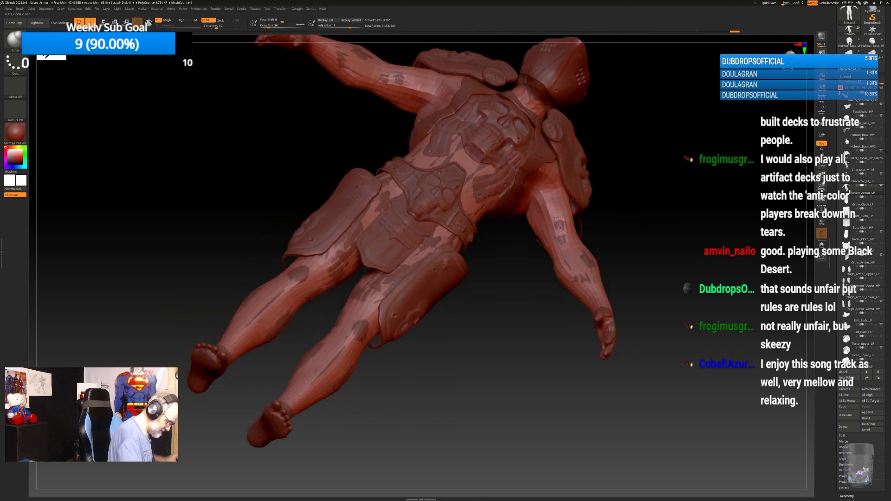
alt+right_drag(623, 255, 574, 238)
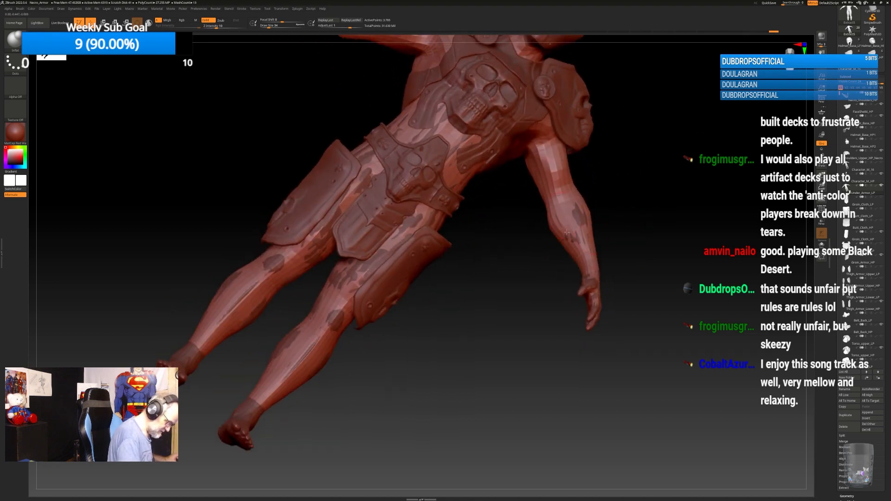
mouse_move(578, 201)
right_down()
mouse_move(595, 239)
mouse_move(619, 230)
mouse_move(614, 215)
right_up()
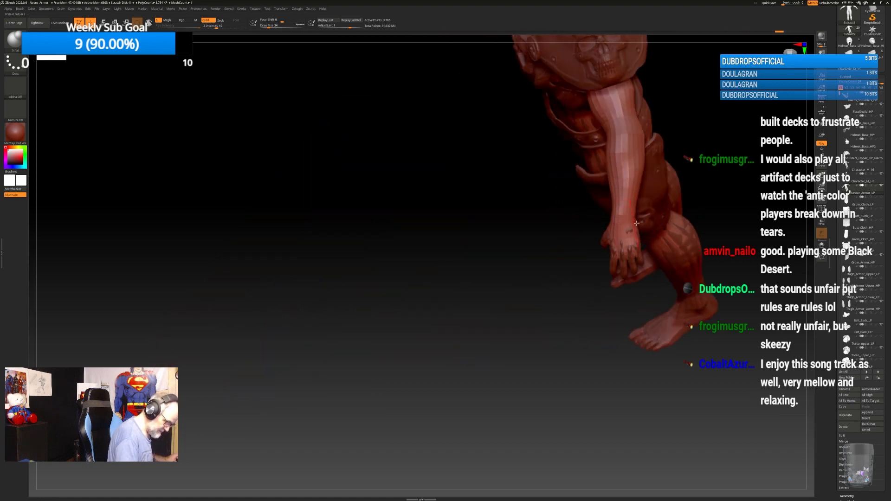
right_drag(632, 238, 584, 145)
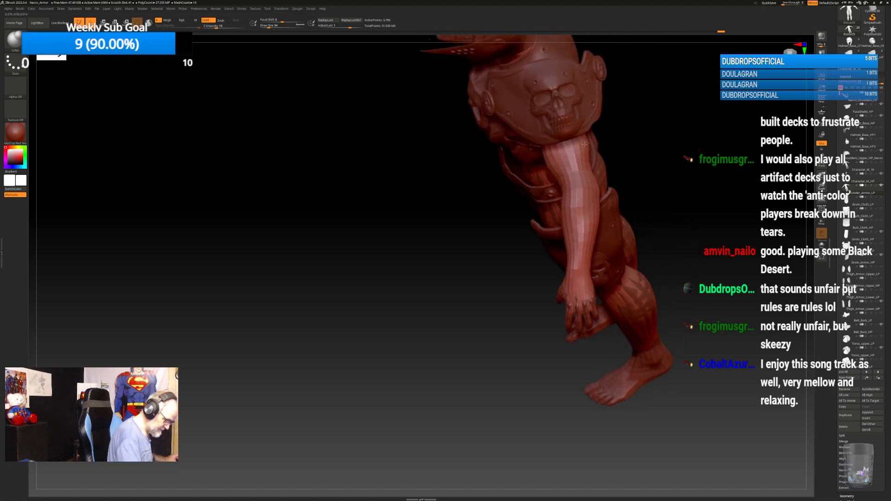
right_drag(571, 189, 544, 190)
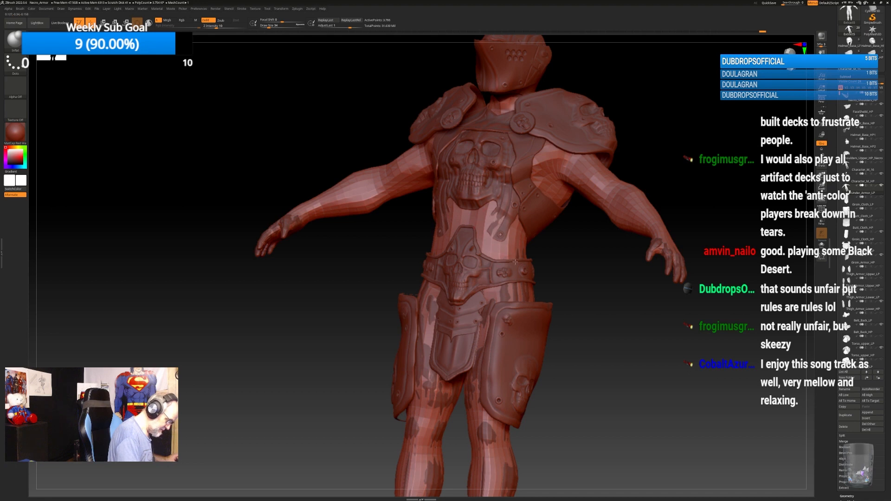
Inflate the under armor over the hips and upper thighs around the groin and thigh armor.
alt+drag(570, 265, 522, 278)
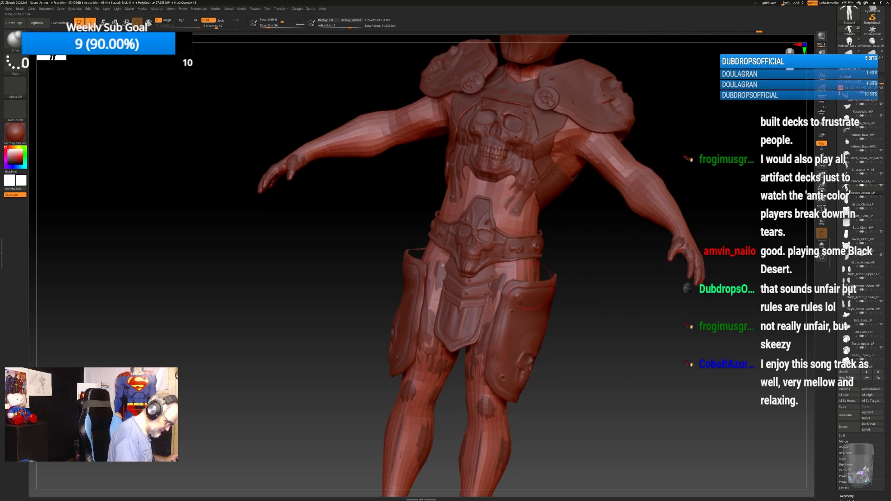
drag(501, 275, 499, 289)
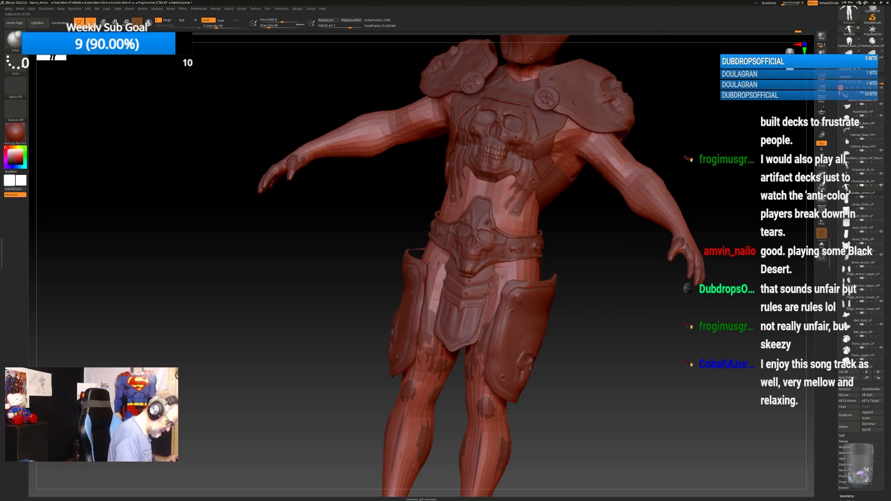
alt+drag(557, 309, 574, 246)
mouse_move(506, 263)
mouse_down()
mouse_move(492, 304)
mouse_move(501, 296)
mouse_up()
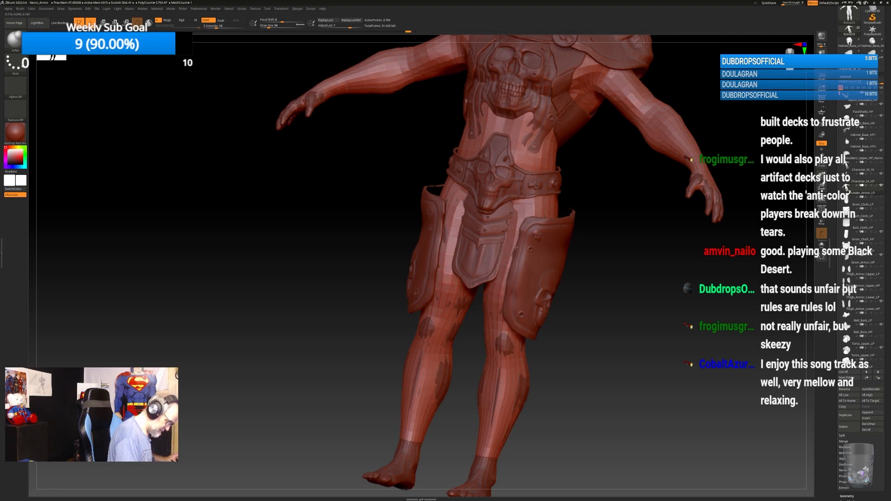
drag(603, 225, 524, 218)
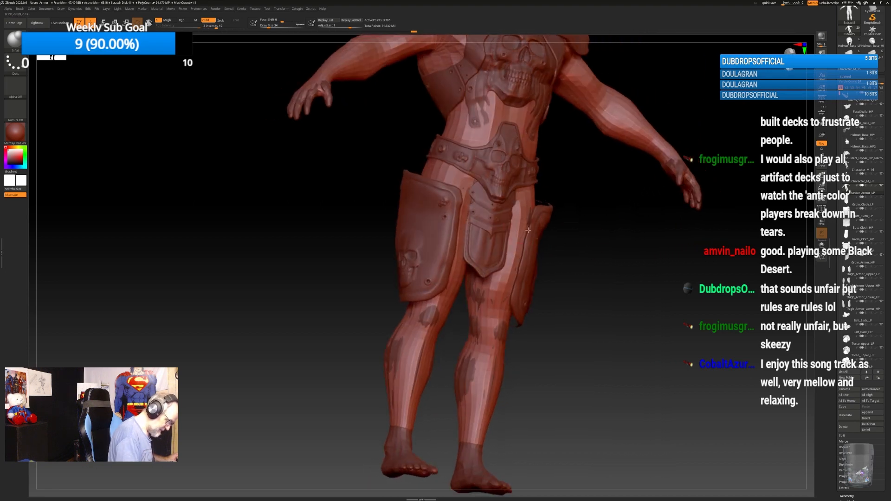
Inflate the under armor on the inner thighs and lower legs to cover the body showing through.
drag(573, 271, 522, 204)
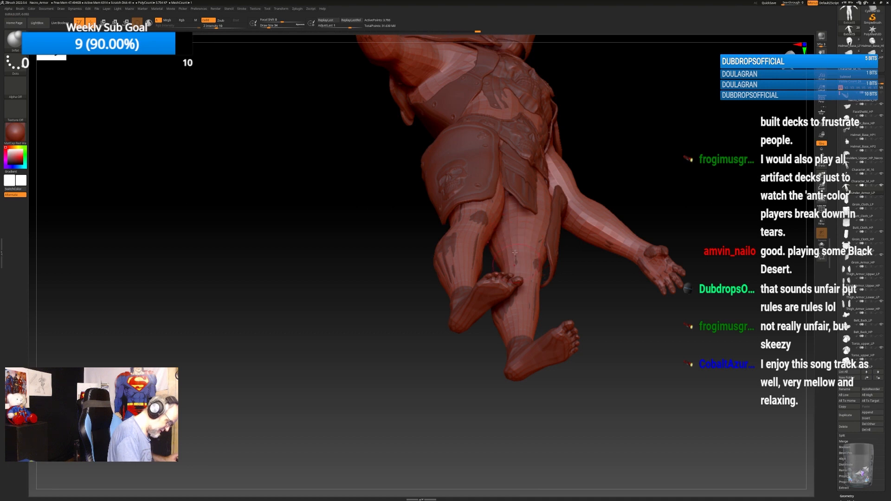
drag(539, 273, 537, 269)
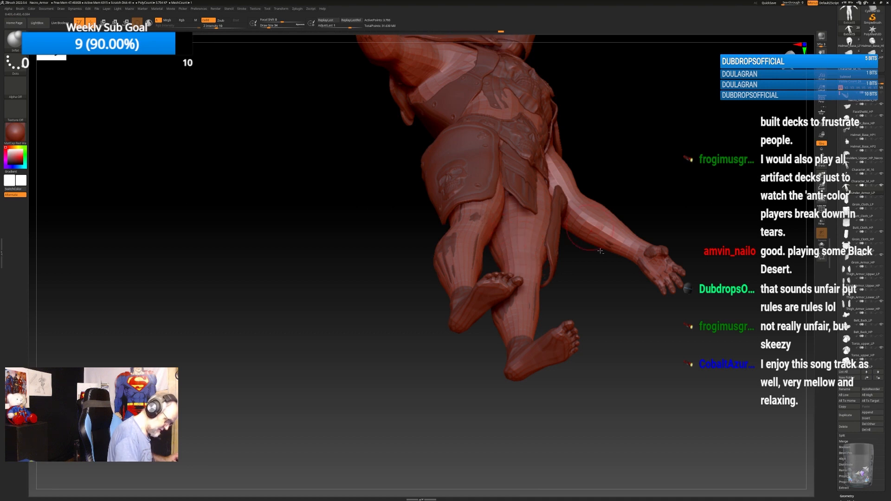
mouse_move(601, 251)
mouse_down()
mouse_move(623, 320)
mouse_move(623, 356)
mouse_move(626, 302)
mouse_move(621, 334)
mouse_up()
drag(507, 364, 493, 413)
mouse_move(619, 279)
alt+mouse_down()
mouse_move(595, 322)
mouse_move(591, 273)
alt+mouse_up()
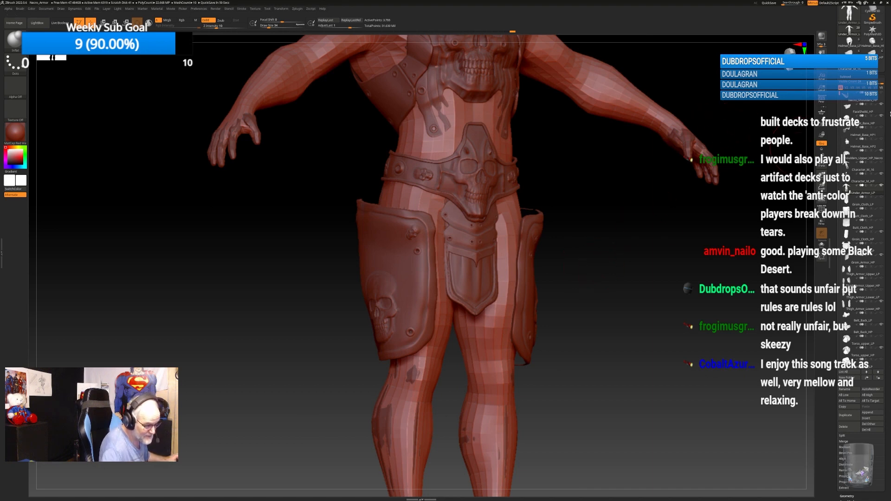
Hide the helmet, shoulder armor, high-poly body, cloths, groin and thigh armor, belt and upper torso subtools.
click(881, 116)
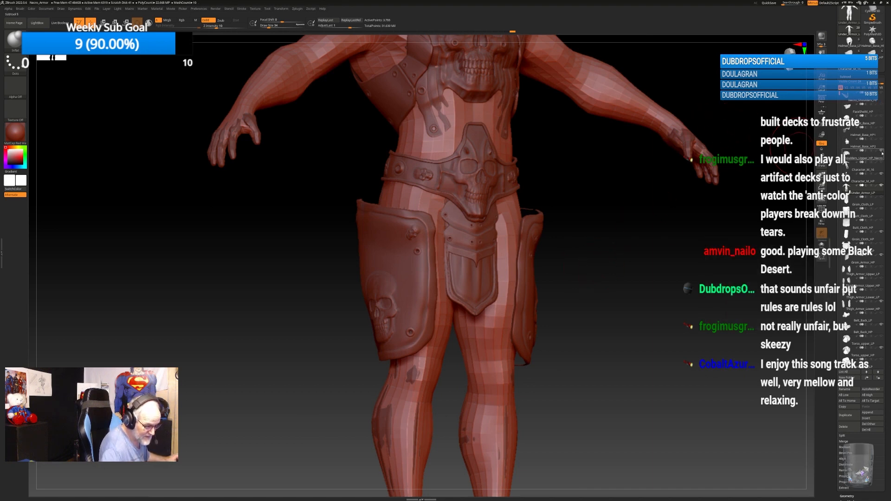
click(882, 151)
click(881, 174)
click(881, 231)
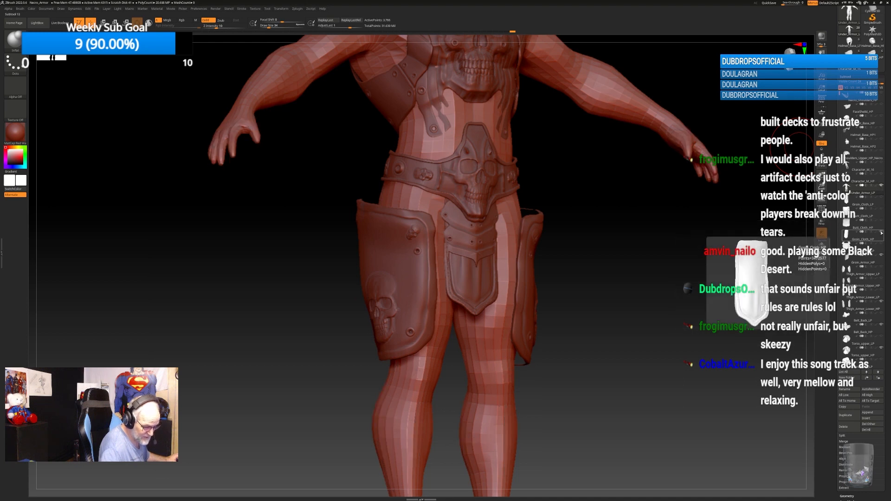
click(881, 255)
click(881, 301)
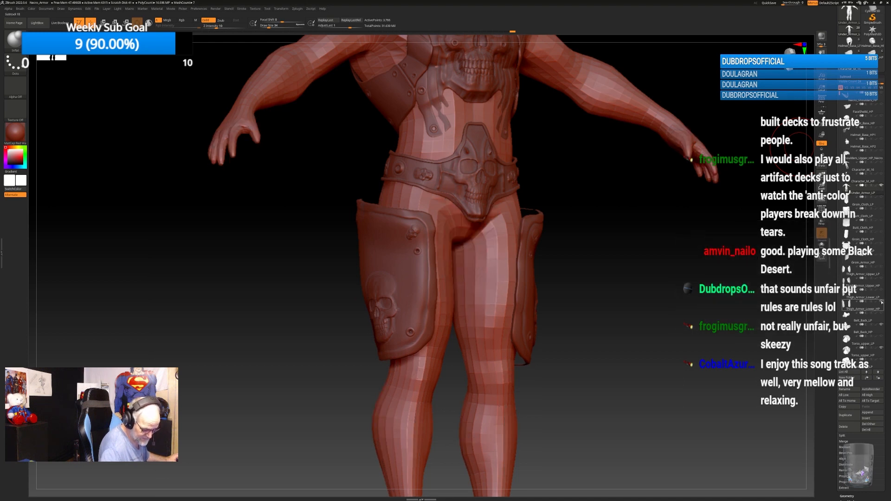
click(882, 324)
click(882, 347)
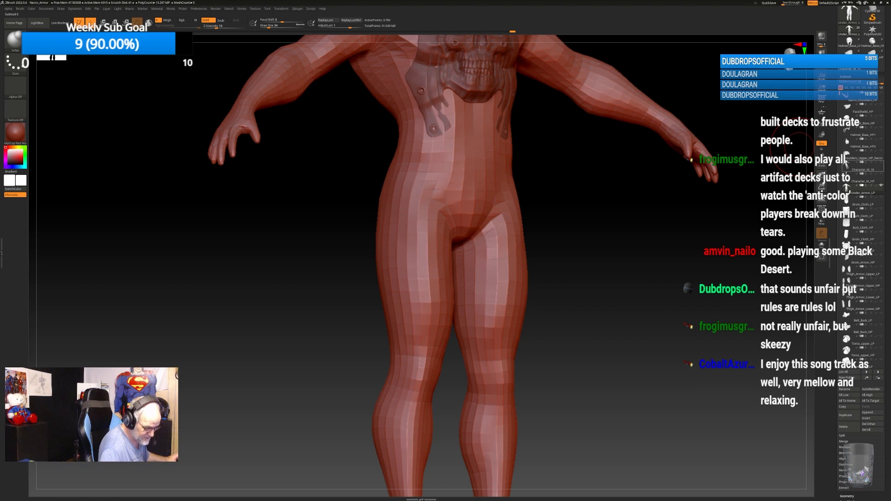
Hide the remaining torso armor and skull medallion subtools, leaving only the under armor in view.
scroll(839, 108, down, 2)
scroll(839, 109, down, 4)
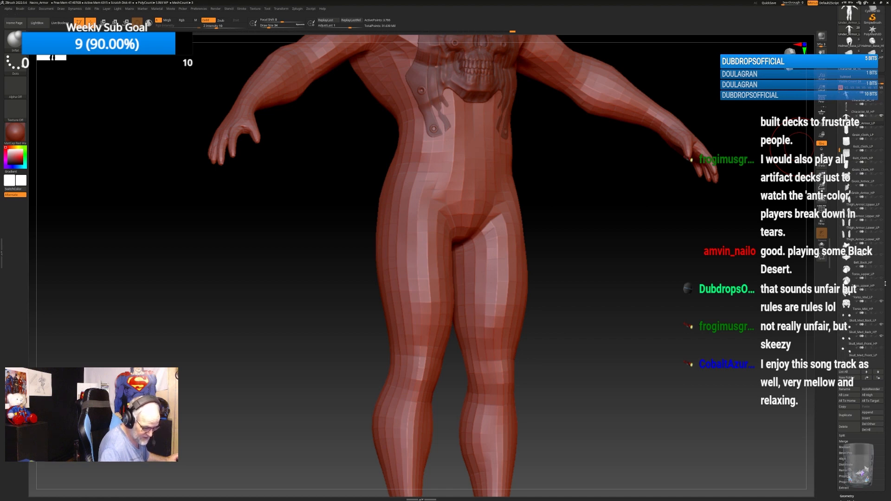
click(882, 314)
click(881, 325)
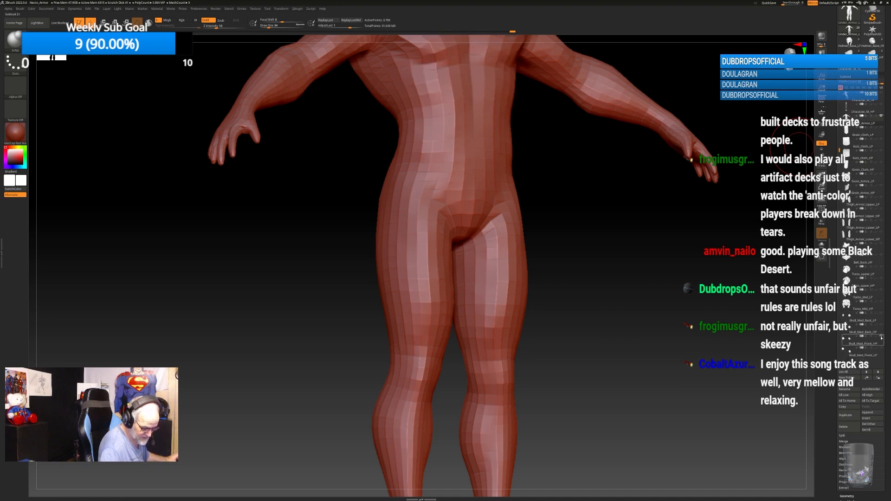
click(881, 336)
Show the high-poly body again with the under armor and face the torso from the front.
alt+drag(660, 209, 658, 363)
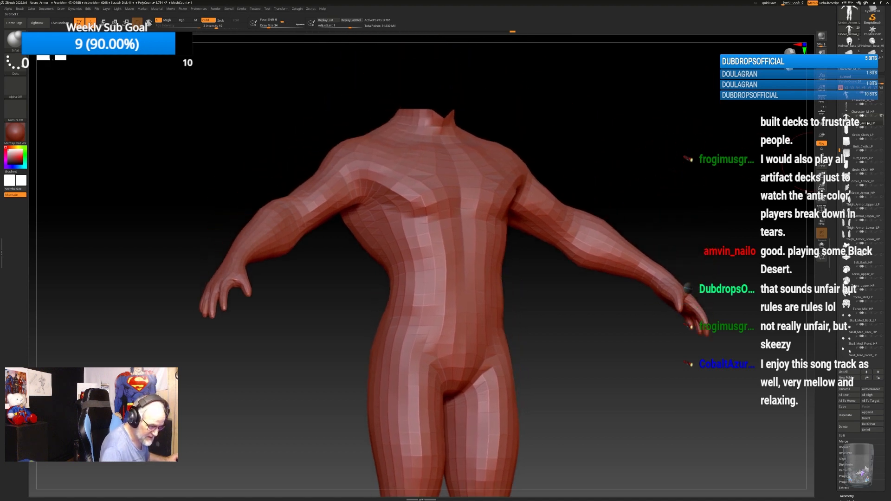
click(882, 106)
alt+drag(687, 154, 700, 145)
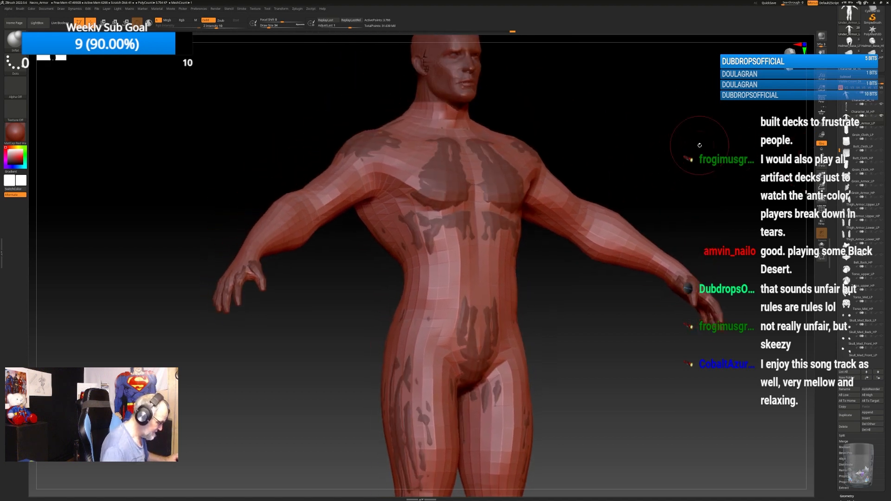
drag(636, 316, 550, 318)
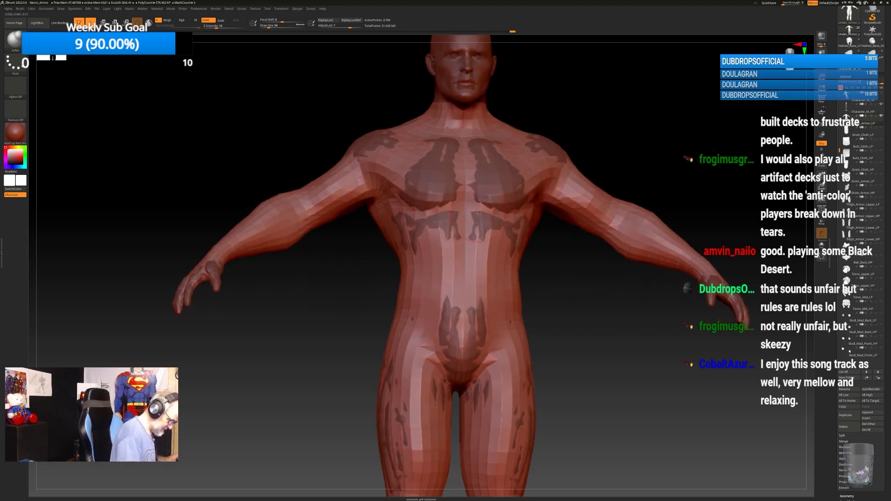
Inflate the under armor over the abdomen and groin to cover the body showing through.
drag(474, 228, 522, 222)
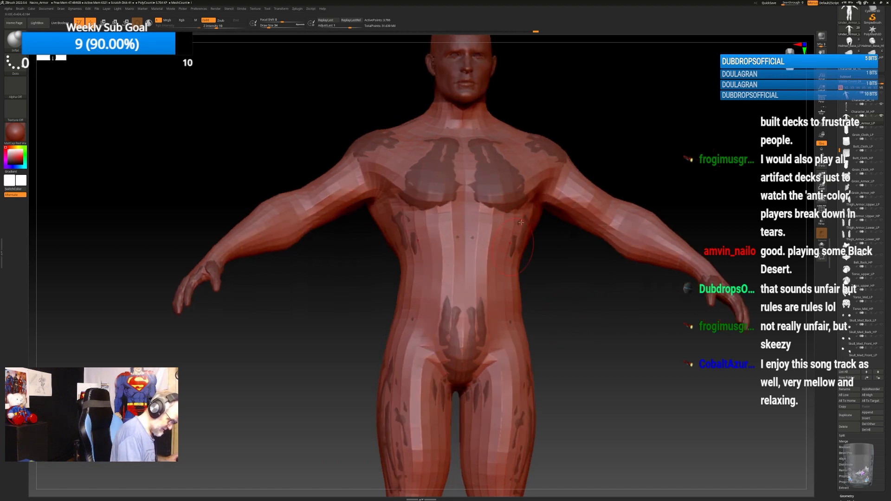
drag(516, 257, 512, 263)
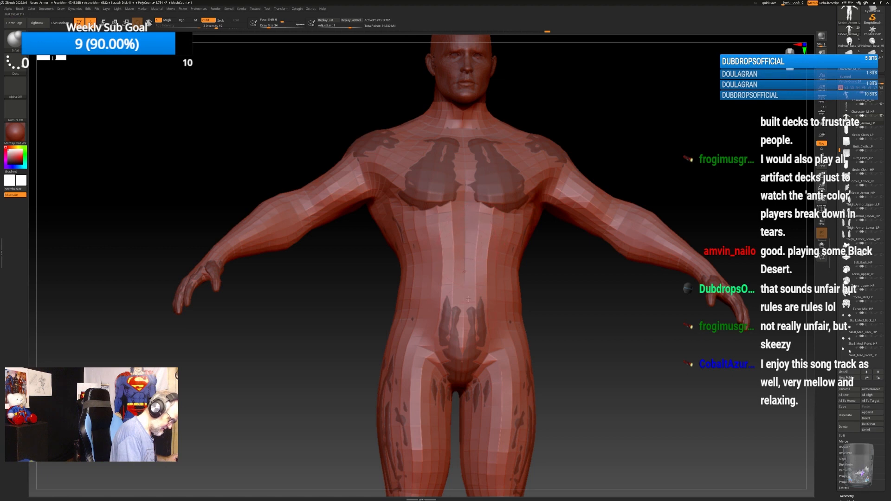
drag(468, 298, 480, 339)
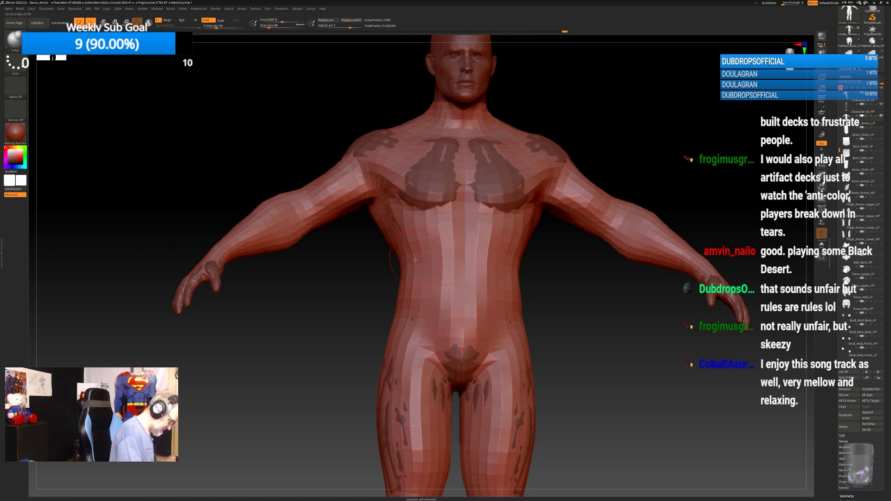
alt+drag(572, 292, 566, 200)
click(449, 255)
mouse_move(449, 260)
mouse_down()
mouse_move(448, 281)
mouse_move(481, 314)
mouse_up()
Inflate the under armor on the front and outer sides of the thighs down to the knees.
alt+drag(557, 298, 541, 245)
drag(561, 200, 548, 201)
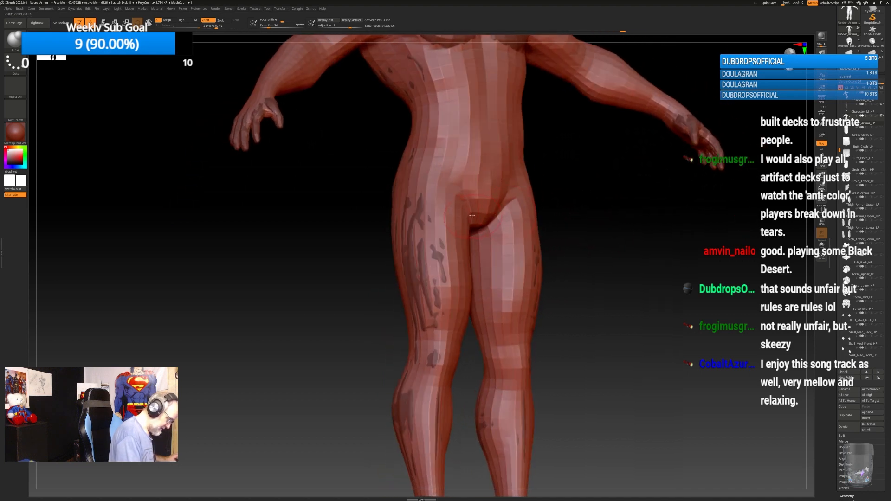
mouse_move(440, 215)
mouse_down()
mouse_move(444, 281)
mouse_move(423, 330)
mouse_up()
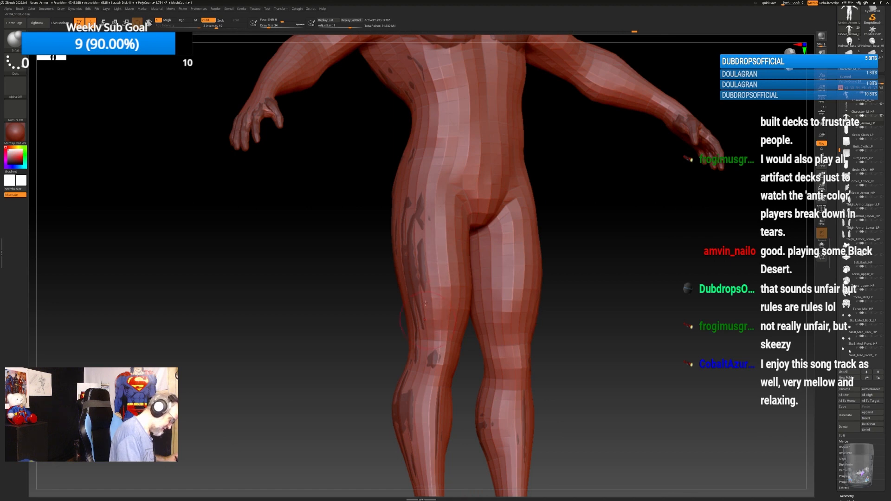
mouse_move(417, 206)
mouse_down()
mouse_move(425, 297)
mouse_move(420, 204)
mouse_move(422, 260)
mouse_move(407, 251)
mouse_move(413, 294)
mouse_up()
drag(408, 260, 418, 327)
shift+drag(419, 349, 433, 377)
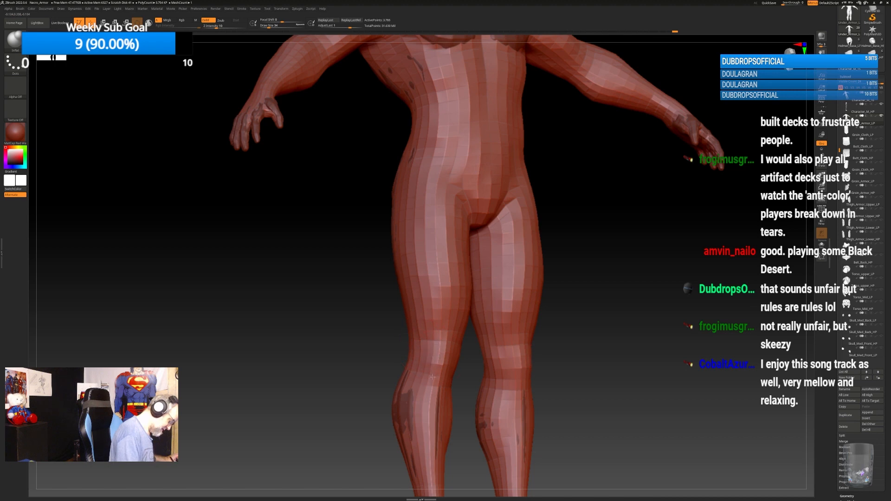
Inflate the under armor across the upper back and shoulder blades to cover the exposed skin.
drag(546, 217, 560, 220)
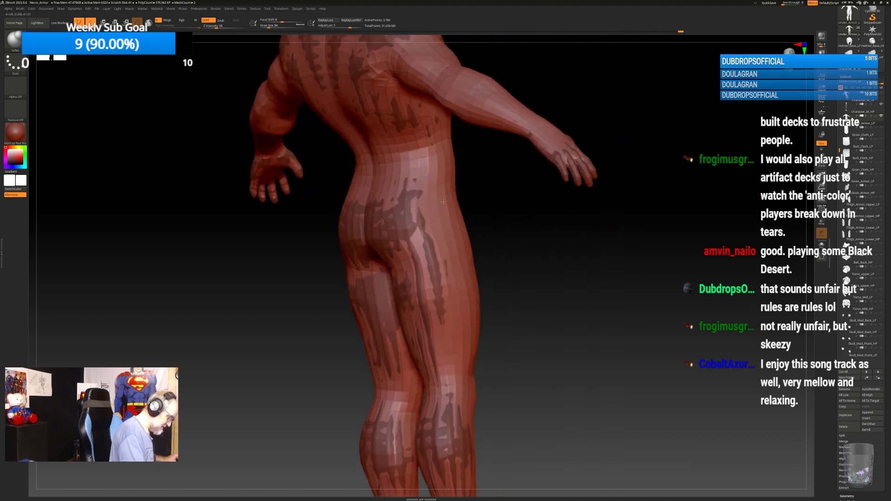
mouse_move(483, 189)
mouse_down()
mouse_move(485, 222)
mouse_move(458, 227)
mouse_move(452, 251)
mouse_up()
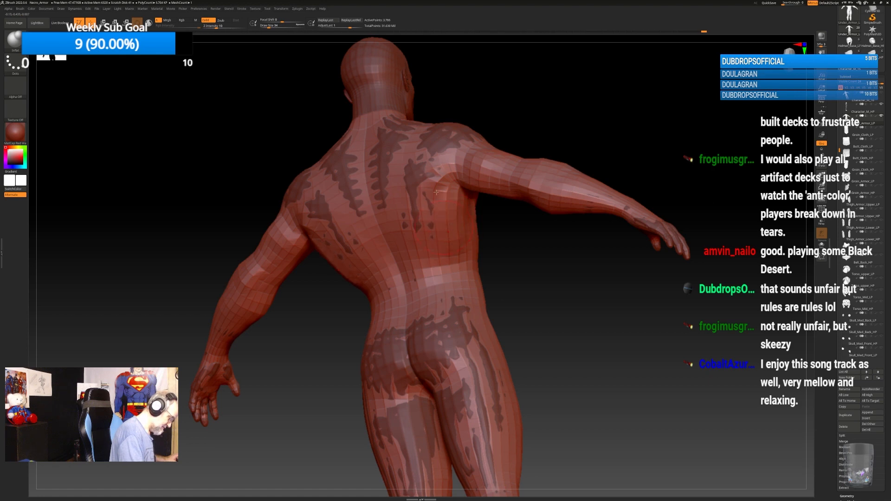
mouse_move(428, 209)
shift+mouse_down()
mouse_move(420, 179)
mouse_move(414, 234)
mouse_move(390, 161)
mouse_move(379, 185)
mouse_move(408, 273)
shift+mouse_up()
drag(487, 260, 534, 348)
mouse_move(422, 229)
mouse_down()
mouse_move(425, 284)
mouse_move(454, 236)
mouse_move(473, 256)
mouse_move(480, 288)
mouse_move(491, 283)
mouse_move(487, 256)
mouse_move(511, 260)
mouse_move(497, 247)
mouse_move(481, 250)
mouse_up()
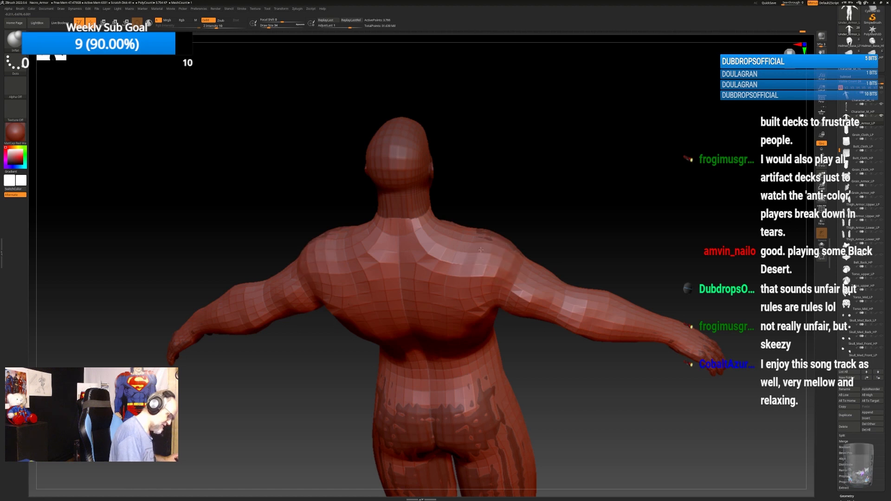
Inflate the under armor over both pectorals and the collarbone area until the chest is covered.
drag(539, 197, 552, 297)
mouse_move(522, 235)
shift+mouse_down()
mouse_move(503, 211)
mouse_move(495, 227)
shift+mouse_up()
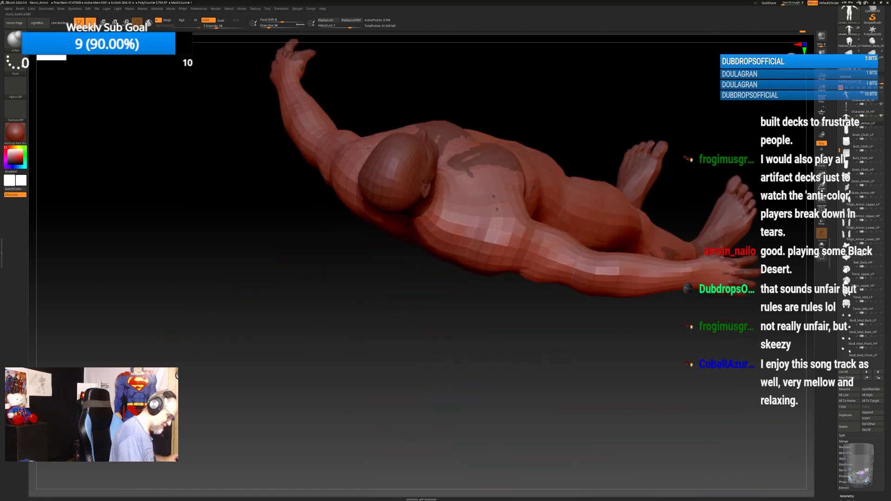
alt+drag(569, 116, 534, 260)
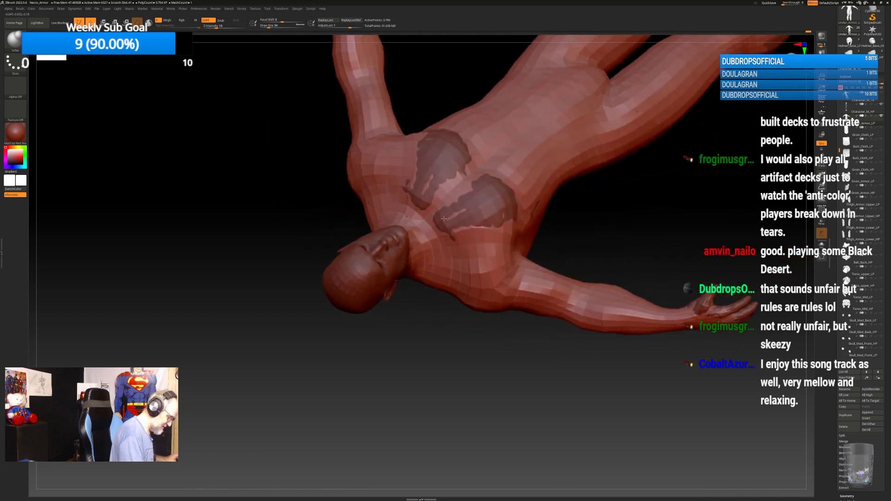
mouse_move(450, 214)
shift+mouse_down()
mouse_move(446, 230)
mouse_move(427, 238)
shift+mouse_up()
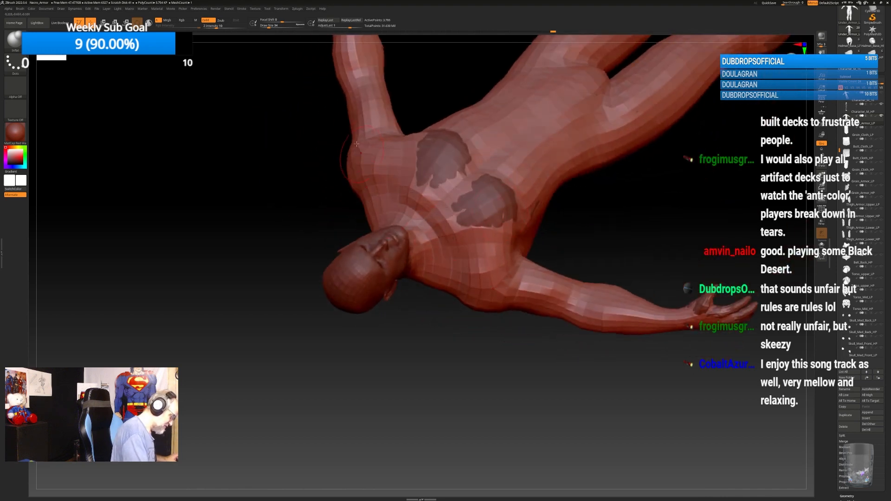
mouse_move(431, 150)
shift+mouse_down()
mouse_move(425, 155)
mouse_move(443, 142)
mouse_move(460, 156)
mouse_move(465, 147)
mouse_move(436, 171)
mouse_move(419, 173)
shift+mouse_up()
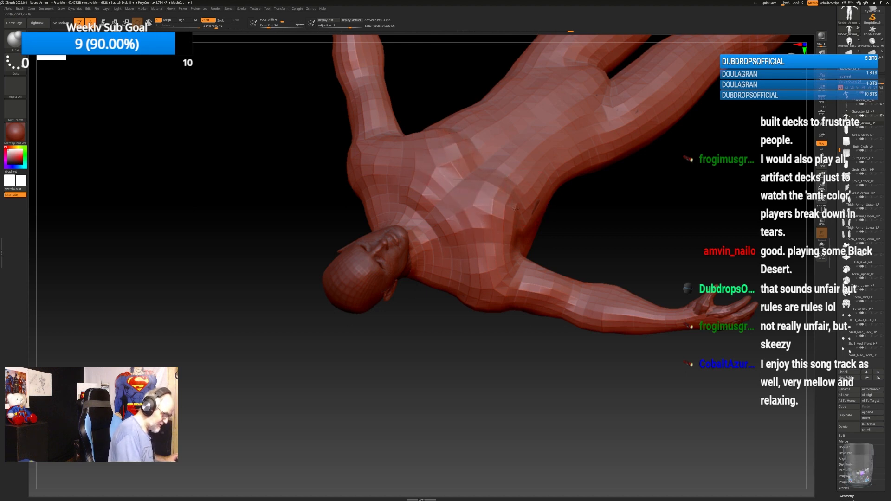
Inflate the under armor on the calves and backs of the knees to hide the body underneath.
mouse_move(632, 191)
mouse_down()
mouse_move(543, 212)
mouse_move(632, 221)
mouse_move(623, 227)
mouse_move(601, 164)
mouse_move(571, 192)
mouse_move(618, 166)
mouse_up()
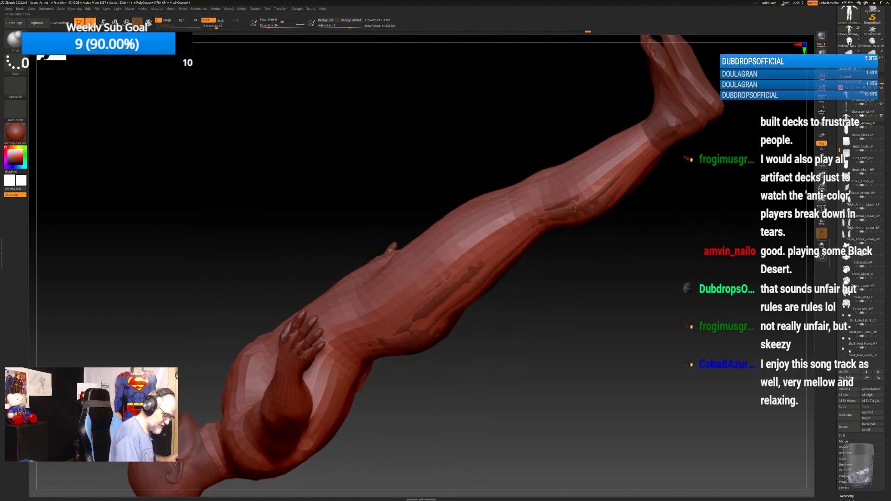
drag(575, 209, 559, 212)
mouse_move(622, 206)
mouse_down()
mouse_move(600, 173)
mouse_move(585, 218)
mouse_up()
mouse_move(671, 170)
mouse_down()
mouse_move(687, 181)
mouse_move(632, 196)
mouse_up()
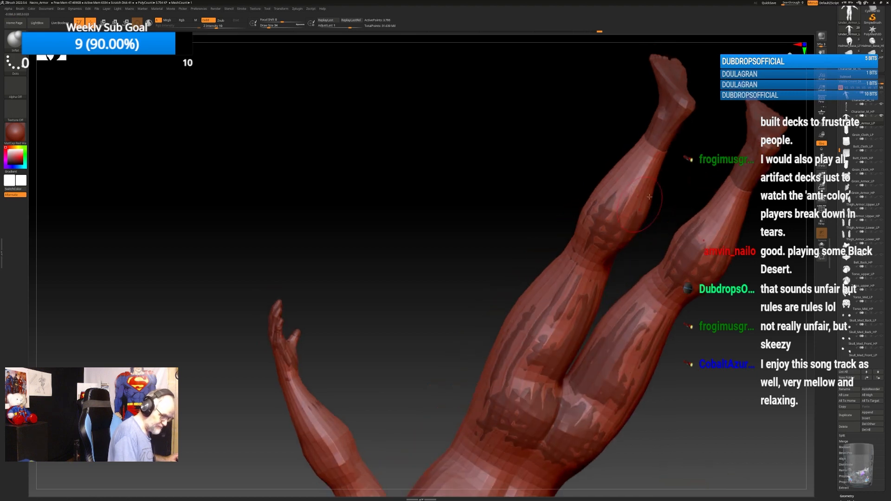
mouse_move(687, 196)
alt+mouse_down()
mouse_move(631, 156)
mouse_move(601, 161)
alt+mouse_up()
mouse_move(549, 195)
mouse_down()
mouse_move(562, 157)
mouse_move(542, 196)
mouse_move(564, 190)
mouse_move(559, 207)
mouse_move(567, 188)
mouse_move(559, 186)
mouse_up()
drag(583, 180, 584, 214)
drag(619, 175, 594, 221)
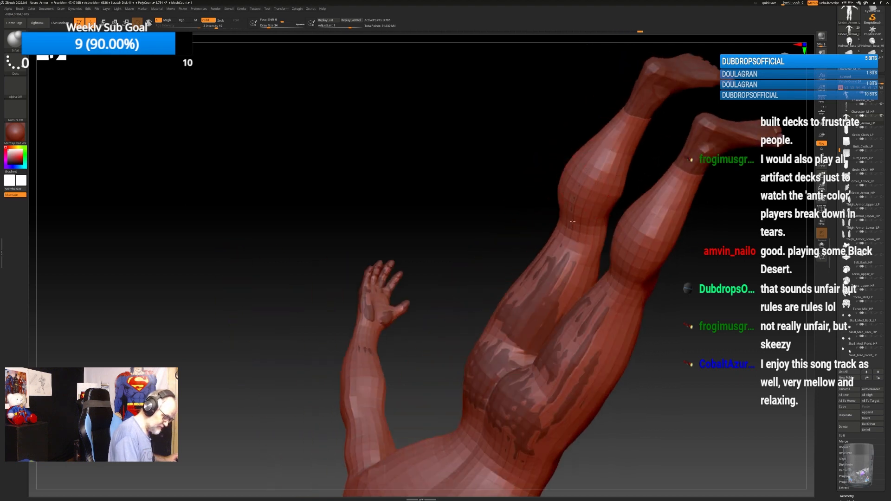
Inflate the under armor on the backs of the thighs and the buttocks to cover the body.
drag(705, 272, 636, 223)
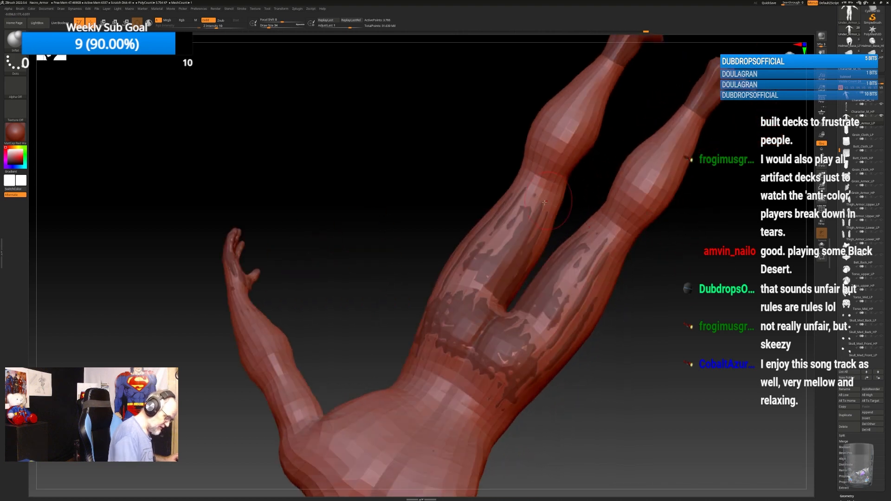
mouse_move(538, 209)
mouse_down()
mouse_move(488, 288)
mouse_move(475, 255)
mouse_move(460, 265)
mouse_up()
drag(589, 173, 608, 185)
mouse_move(486, 230)
mouse_down()
mouse_move(456, 291)
mouse_move(465, 242)
mouse_move(534, 260)
mouse_move(519, 264)
mouse_move(489, 304)
mouse_up()
alt+drag(619, 255, 627, 200)
mouse_move(553, 212)
mouse_down()
mouse_move(497, 302)
mouse_move(488, 297)
mouse_move(502, 302)
mouse_move(471, 291)
mouse_move(446, 263)
mouse_move(439, 288)
mouse_move(525, 288)
mouse_move(512, 275)
mouse_up()
right_drag(552, 279, 495, 385)
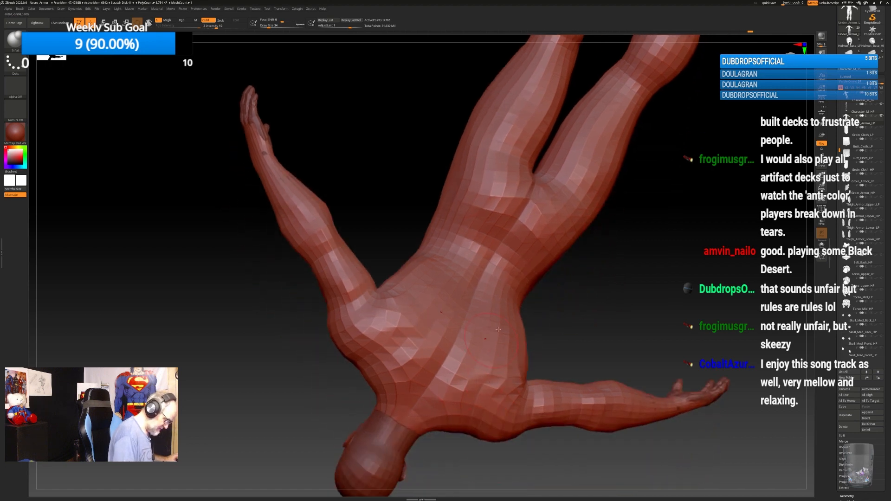
Try to inflate the under armor over the palms, wrists and fingers of the hands.
mouse_move(499, 329)
right_down()
mouse_move(370, 199)
mouse_move(590, 151)
mouse_move(622, 260)
mouse_move(535, 364)
mouse_move(524, 257)
right_up()
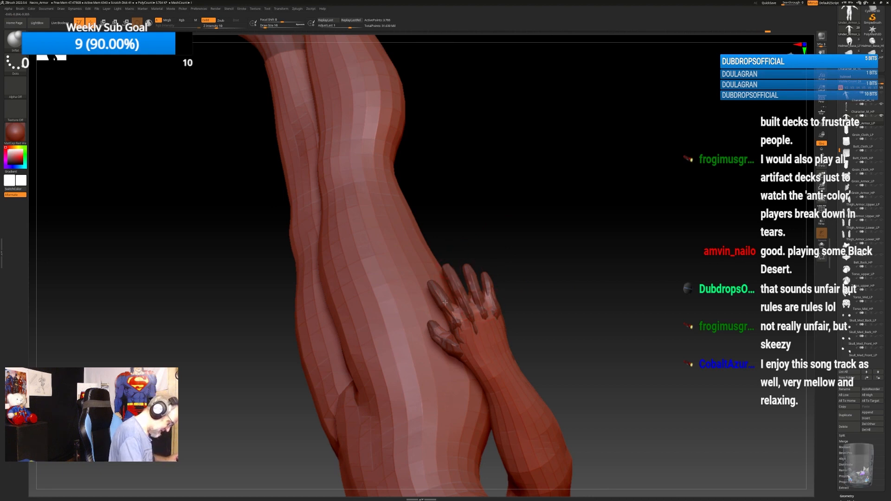
mouse_move(465, 355)
right_down()
mouse_move(526, 247)
mouse_move(436, 341)
right_up()
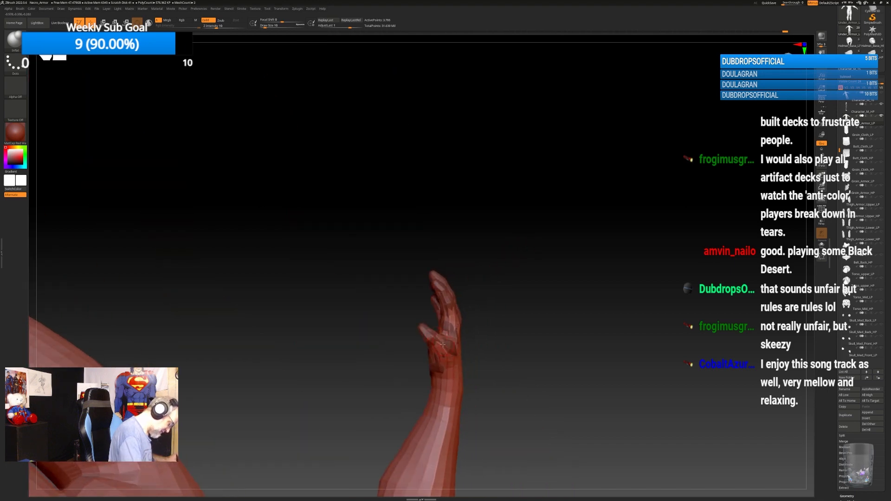
key(ctrl+shift+z)
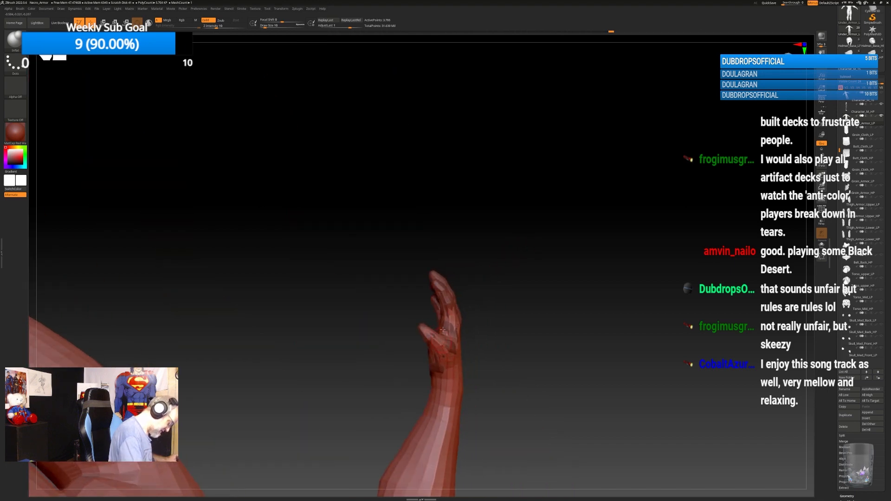
right_drag(443, 330, 480, 265)
right_drag(431, 334, 470, 296)
drag(407, 360, 405, 385)
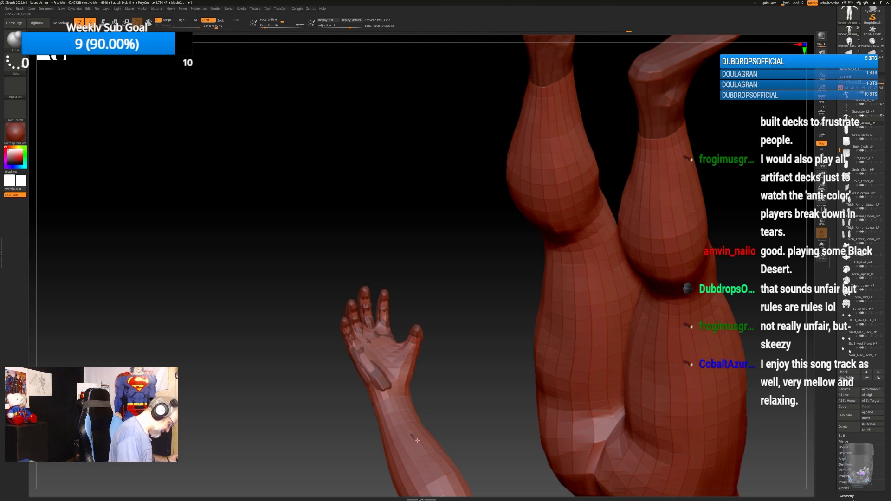
drag(373, 372, 388, 390)
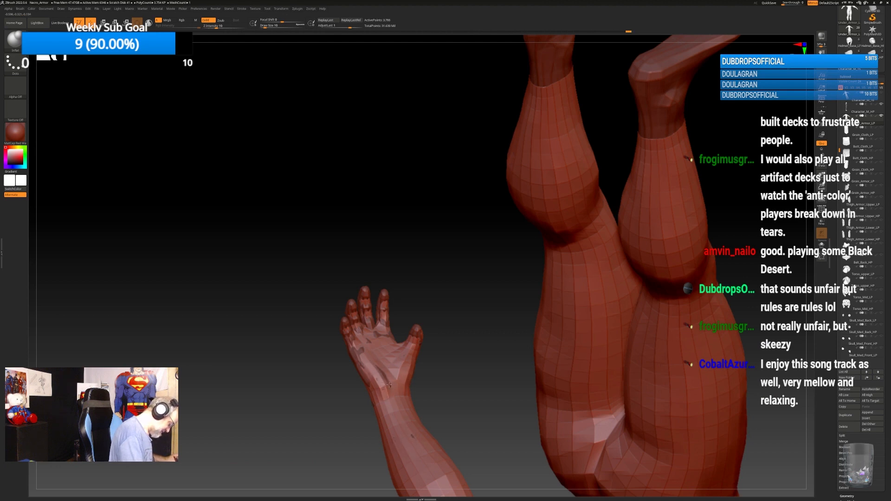
right_drag(383, 402, 375, 400)
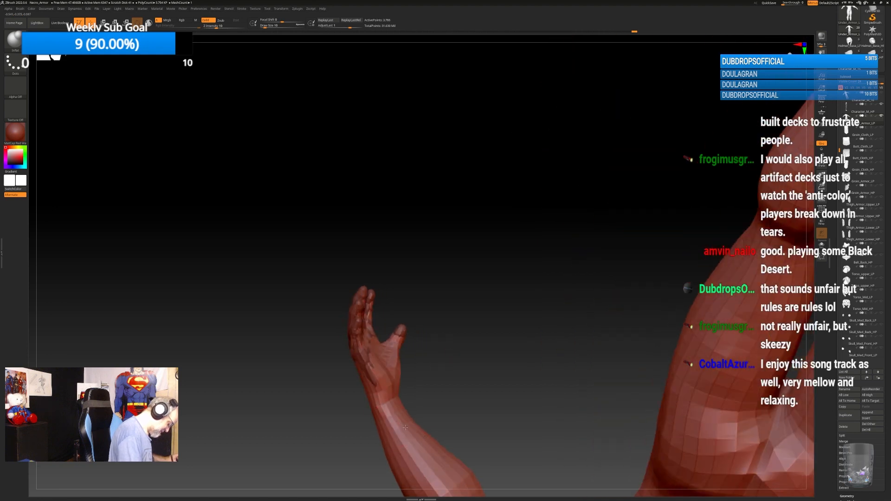
right_drag(406, 428, 421, 337)
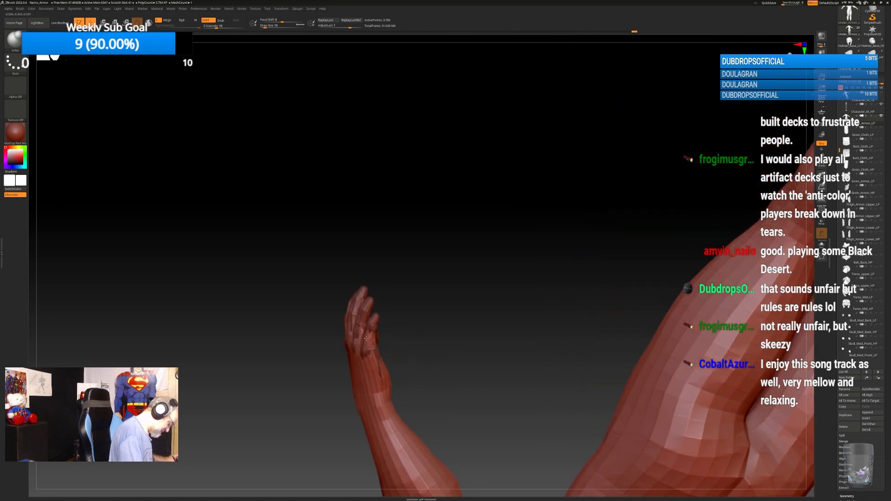
ctrl+right_drag(410, 288, 461, 270)
alt+right_drag(586, 285, 664, 293)
Undo the recent inflate strokes on the hands, back through the last strokes on the thighs and buttocks.
key(ctrl+z)
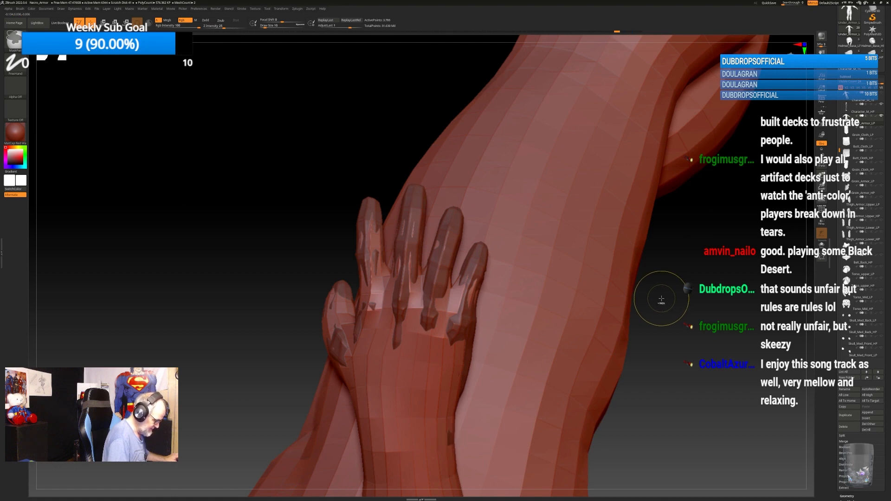
key(ctrl+z)
key(ctrl+z)
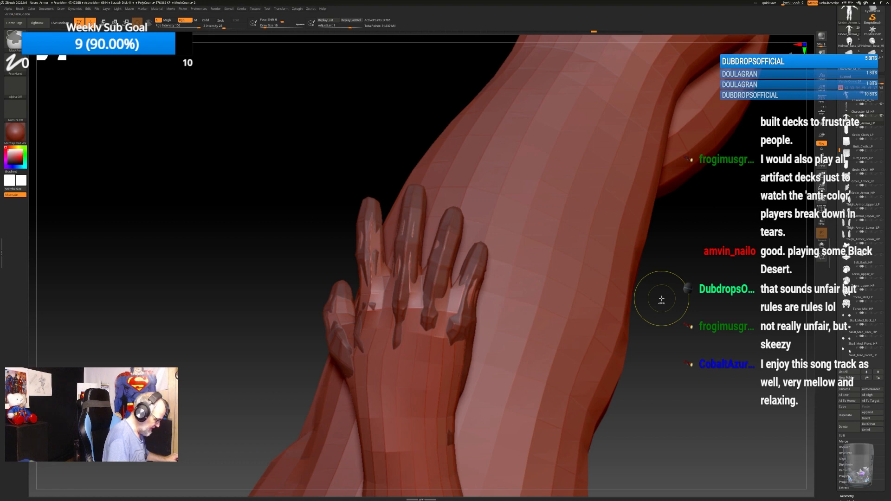
key(ctrl+z)
key(ctrl+z)
key(ctrl+z)
key(ctrl+z)
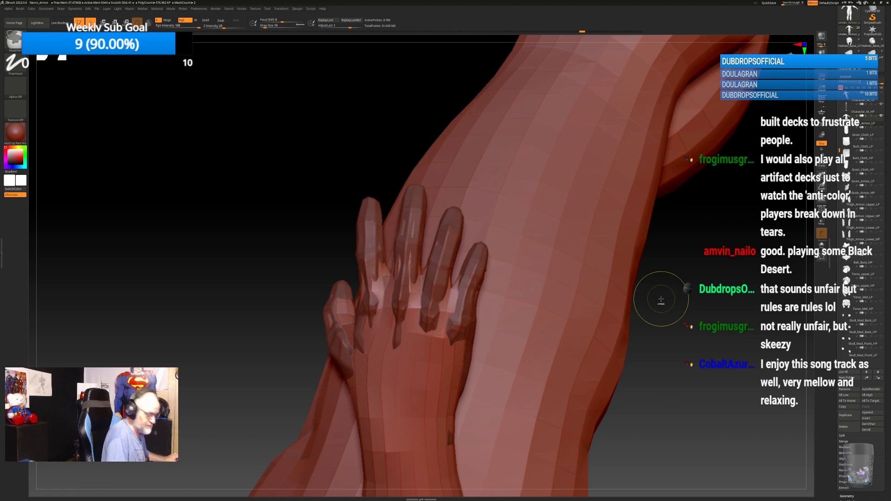
key(ctrl+z)
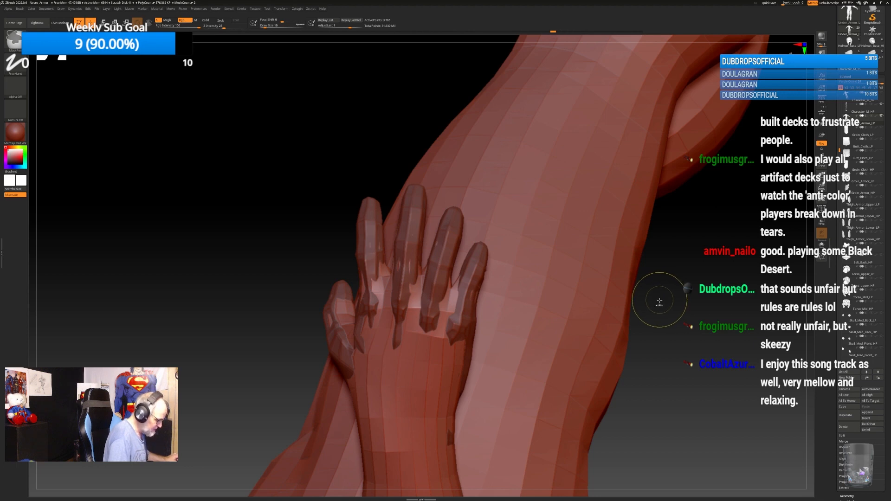
key(ctrl+z)
key(ctrl+z)
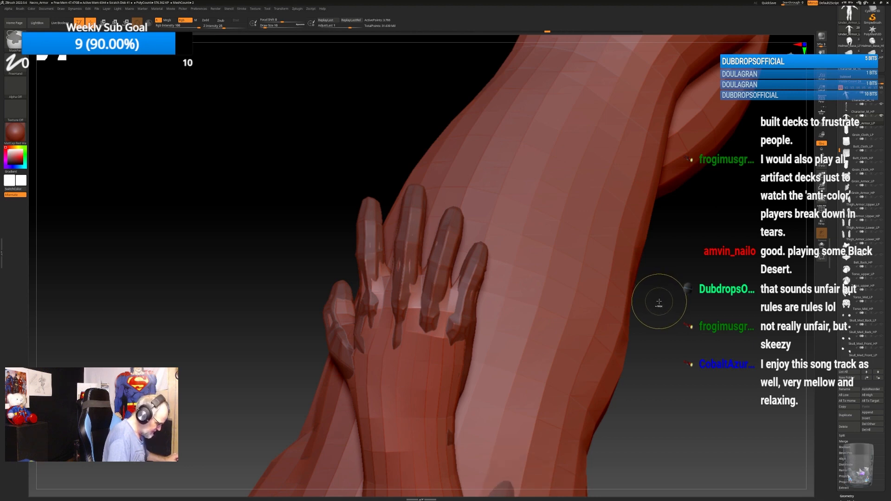
key(ctrl+z)
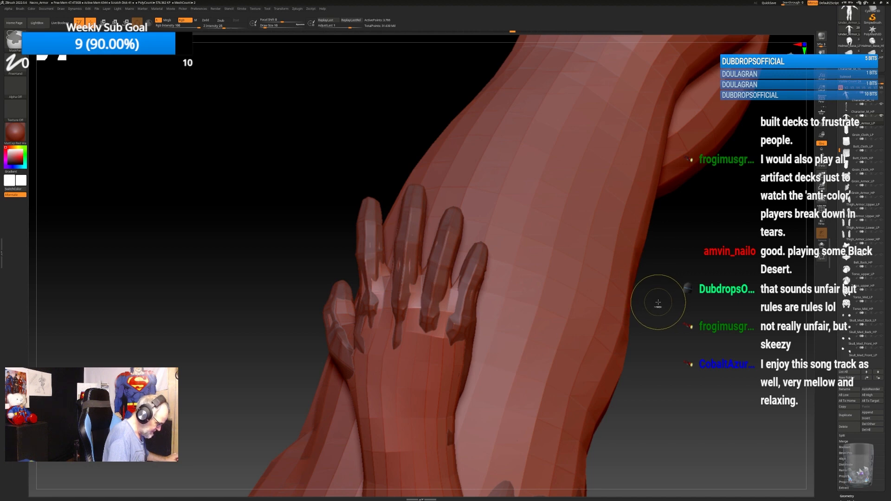
key(ctrl+z)
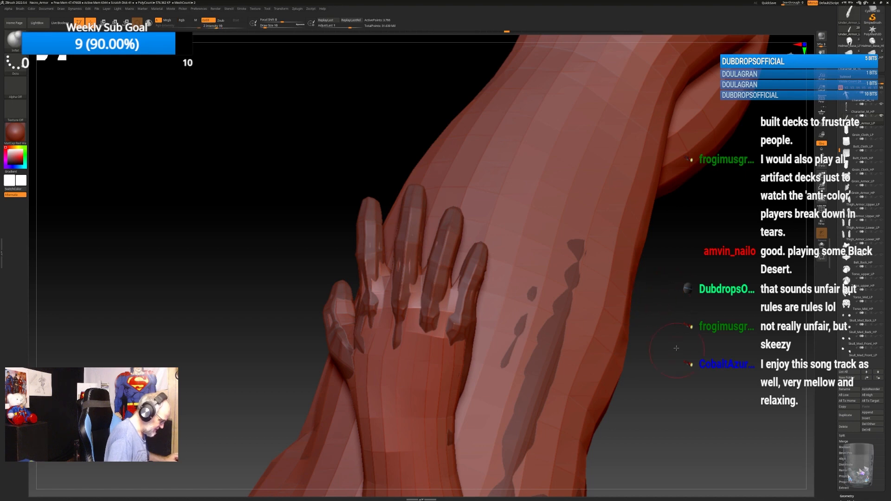
Try to inflate the under armor over the fingers, knuckles and palms of the hands.
drag(676, 348, 483, 292)
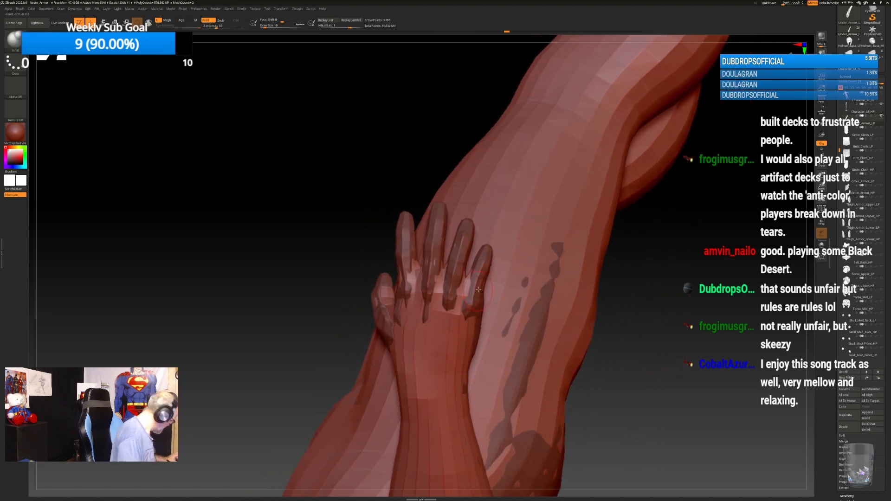
click(463, 290)
click(467, 310)
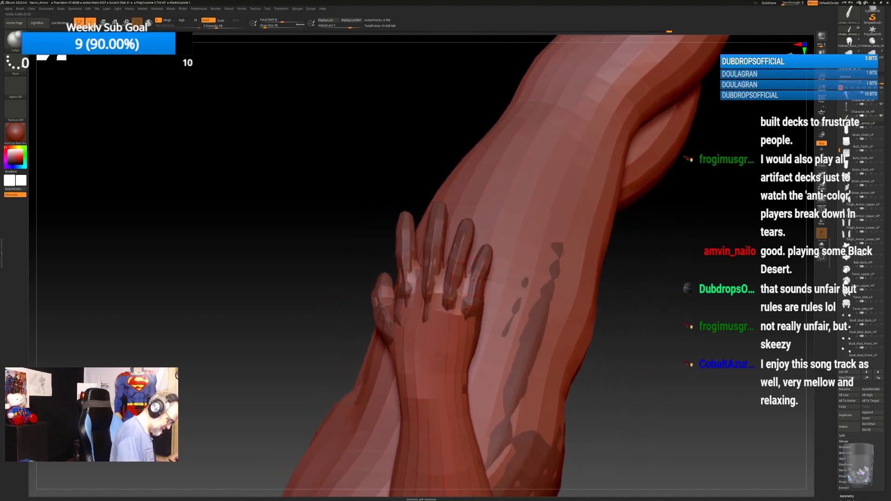
drag(459, 304, 466, 276)
mouse_move(441, 310)
mouse_down()
mouse_move(439, 269)
mouse_move(438, 318)
mouse_move(435, 310)
mouse_up()
drag(663, 242, 585, 252)
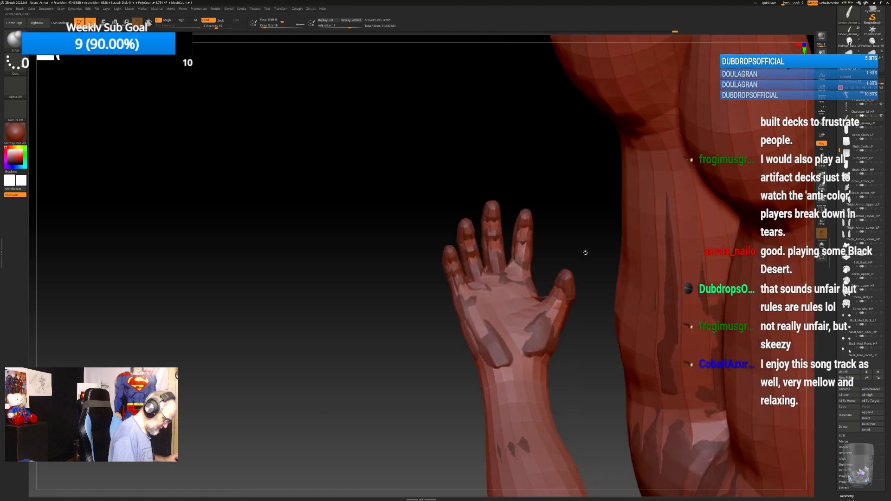
mouse_move(486, 268)
mouse_down()
mouse_move(488, 284)
mouse_move(490, 274)
mouse_up()
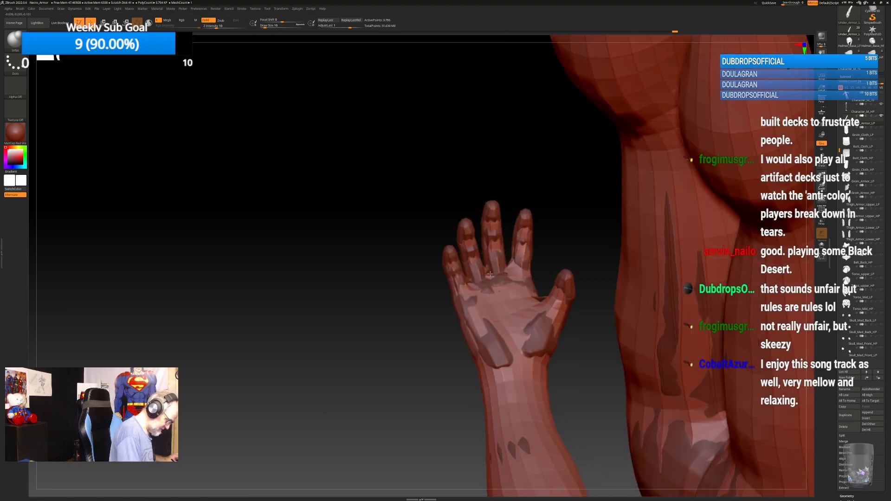
mouse_move(537, 249)
mouse_down()
mouse_move(602, 268)
mouse_move(506, 321)
mouse_move(490, 318)
mouse_up()
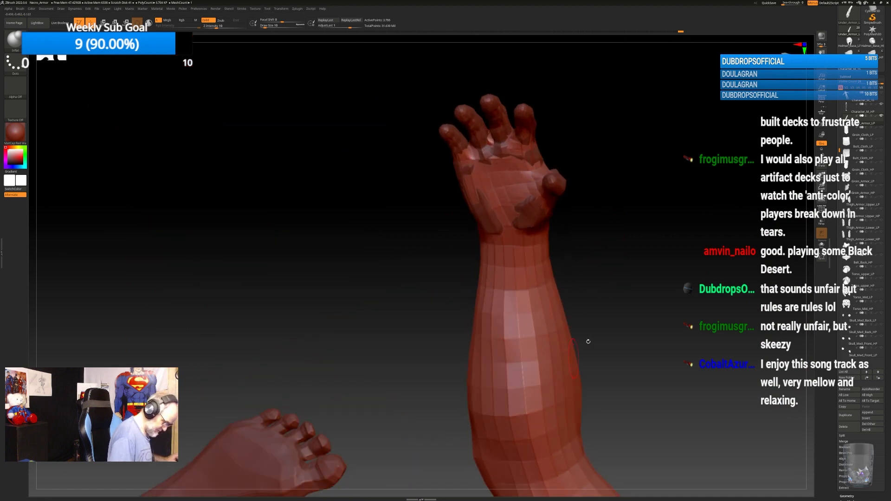
Mask the under armor's hands up to the wrists from all sides and invert the mask.
mouse_move(589, 342)
mouse_down()
mouse_move(660, 263)
mouse_move(591, 341)
mouse_move(608, 333)
mouse_move(612, 309)
mouse_move(667, 245)
mouse_move(644, 200)
mouse_move(645, 160)
mouse_up()
mouse_move(407, 108)
ctrl+mouse_down()
mouse_move(620, 180)
mouse_move(621, 199)
ctrl+mouse_up()
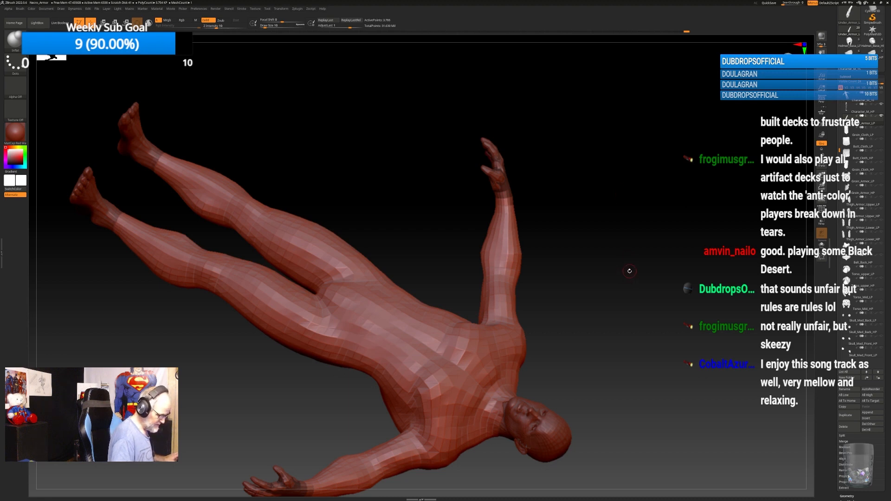
mouse_move(629, 271)
mouse_down()
mouse_move(604, 272)
mouse_move(628, 268)
mouse_up()
key(ctrl)
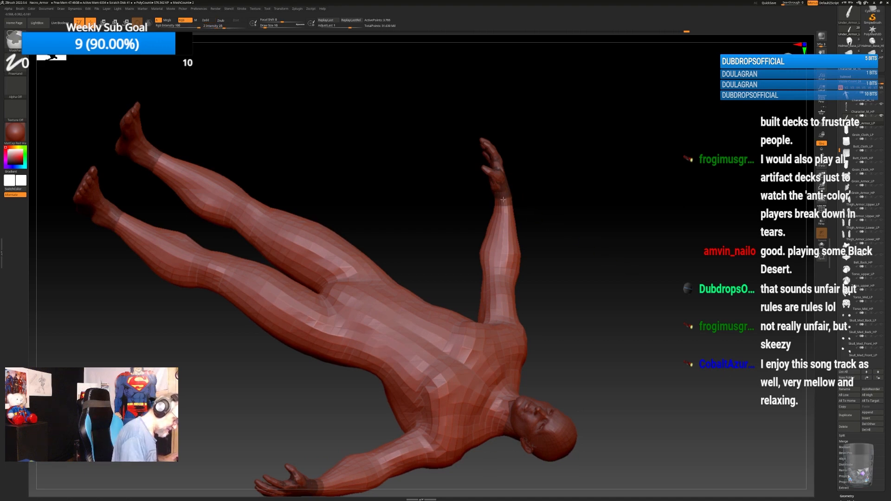
drag(557, 171, 601, 171)
ctrl+drag(498, 194, 497, 196)
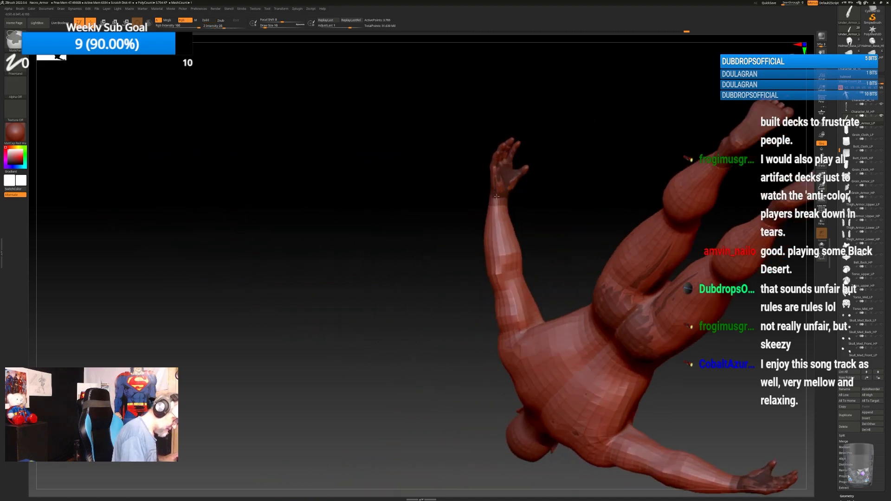
drag(551, 177, 592, 165)
ctrl+drag(501, 192, 496, 195)
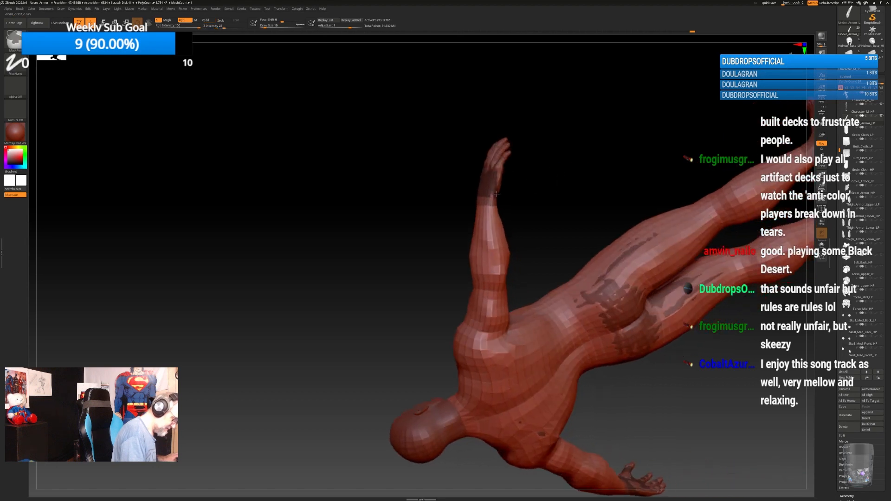
drag(588, 163, 765, 135)
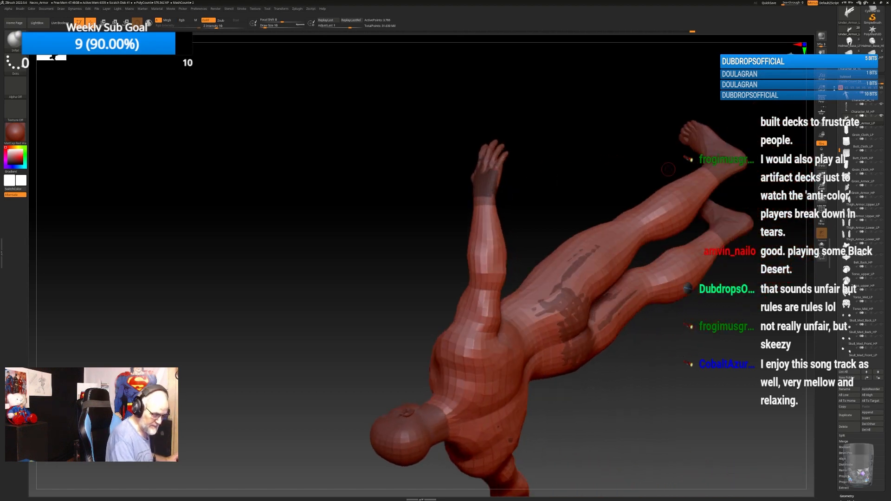
ctrl+click(765, 135)
Hide the unmasked hands of the under armor and delete the hidden geometry so the suit ends at the wrists.
click(848, 496)
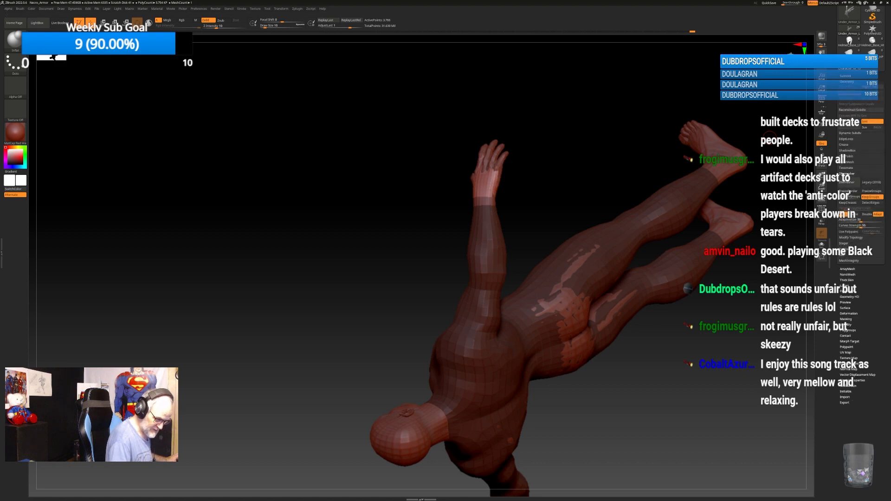
click(852, 176)
click(846, 267)
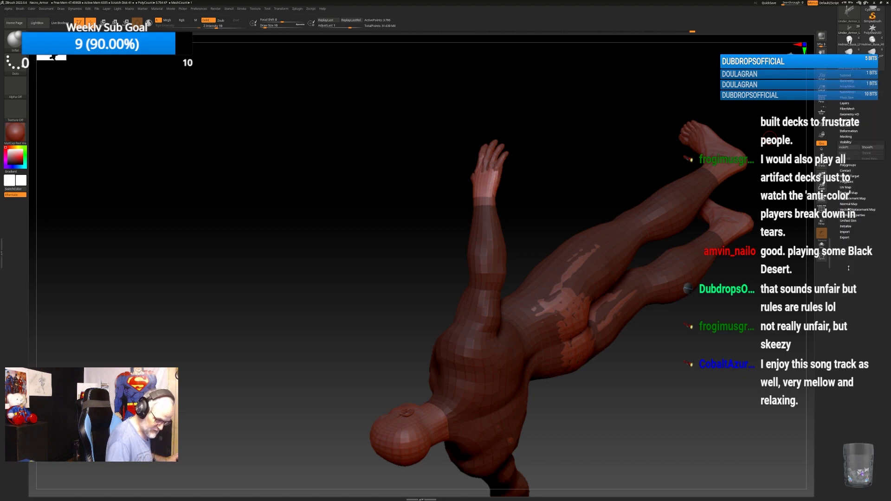
click(848, 153)
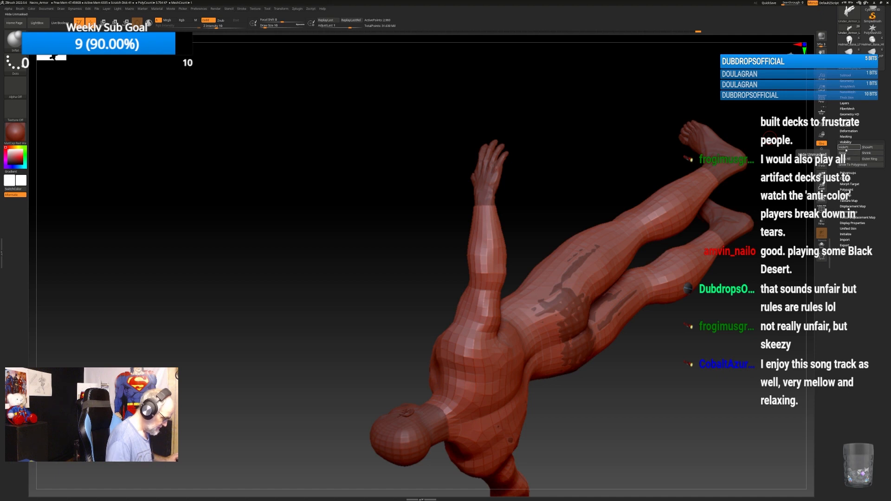
drag(657, 301, 586, 346)
alt+drag(742, 251, 716, 263)
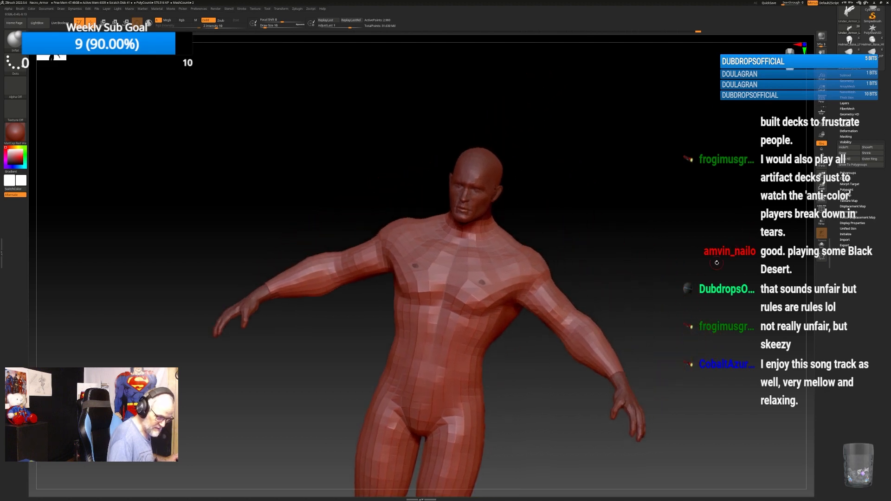
click(847, 80)
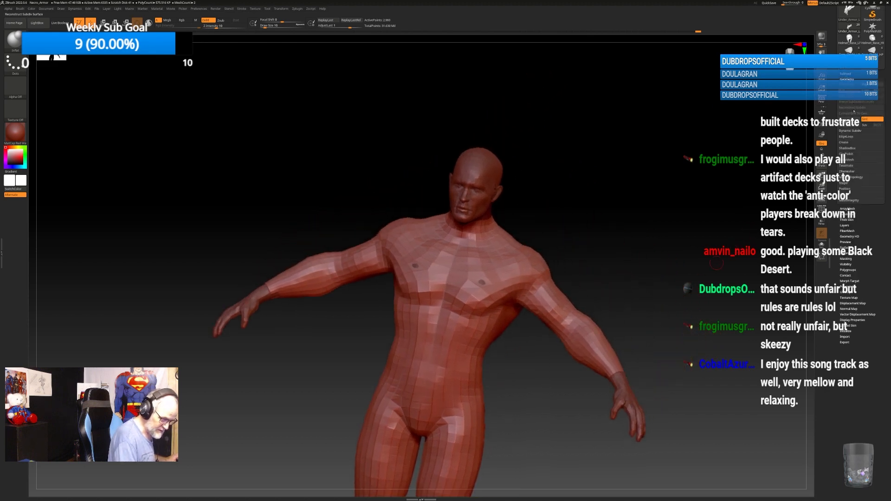
click(843, 177)
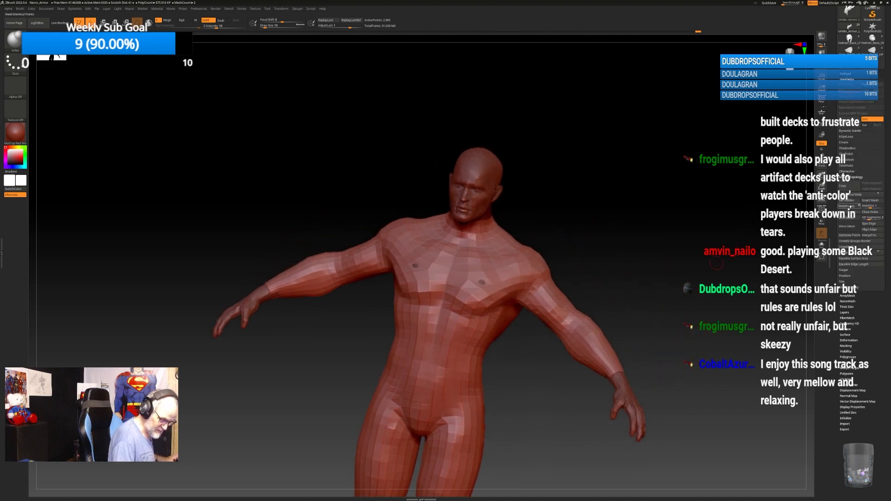
click(847, 74)
Inflate the under armor on the buttocks and the backs and inner sides of the thighs to cover the body.
alt+drag(645, 269, 684, 287)
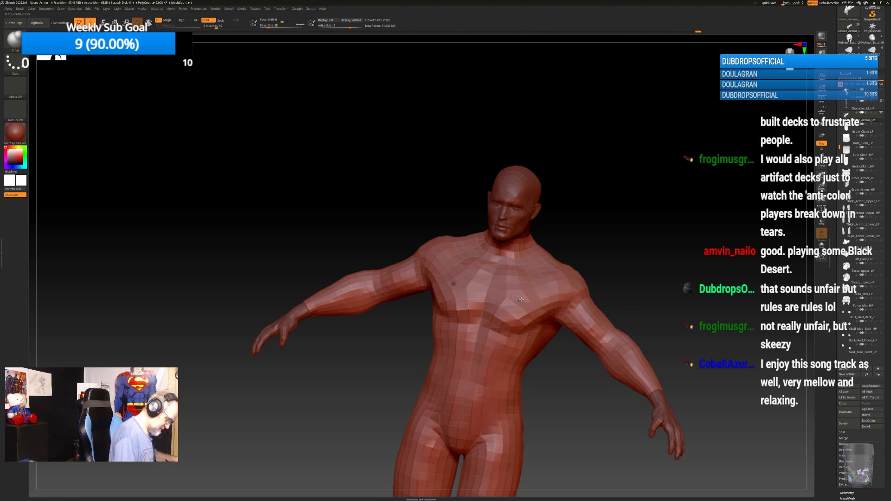
drag(576, 362, 603, 291)
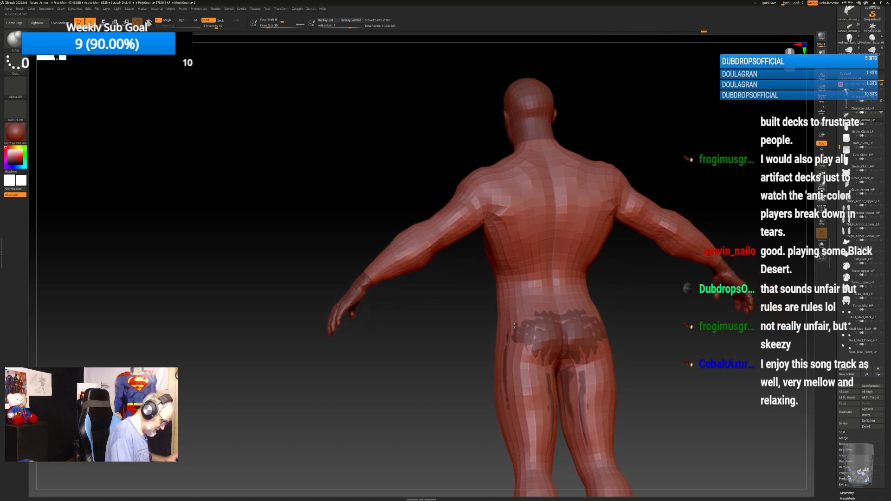
mouse_move(513, 354)
mouse_down()
mouse_move(521, 336)
mouse_move(560, 350)
mouse_move(576, 325)
mouse_move(572, 347)
mouse_up()
mouse_move(629, 328)
alt+mouse_down()
mouse_move(633, 271)
mouse_move(561, 316)
alt+mouse_up()
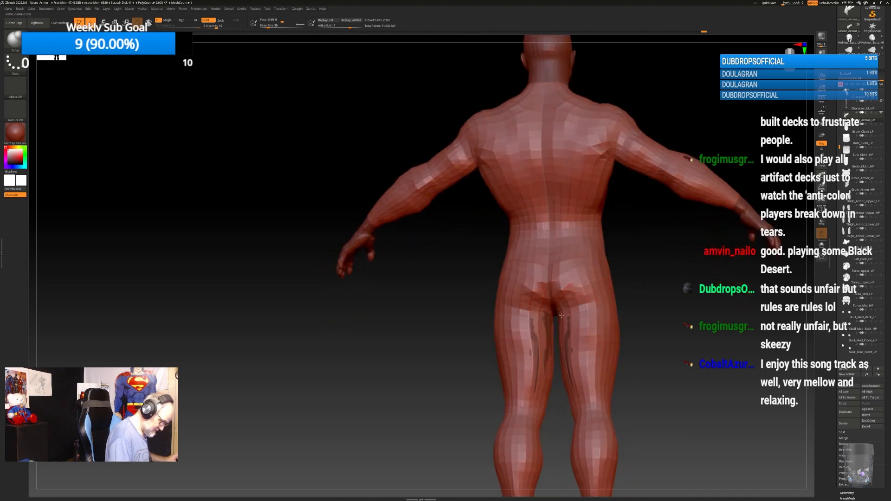
drag(571, 361, 567, 322)
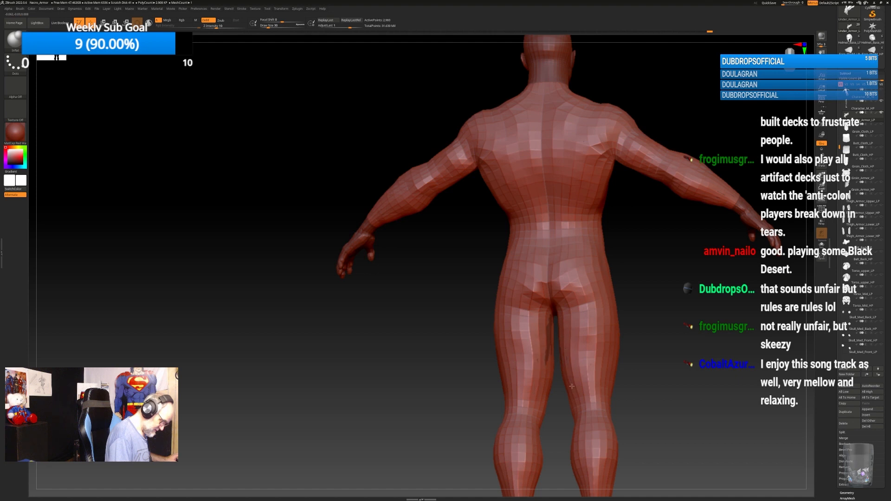
drag(626, 309, 552, 346)
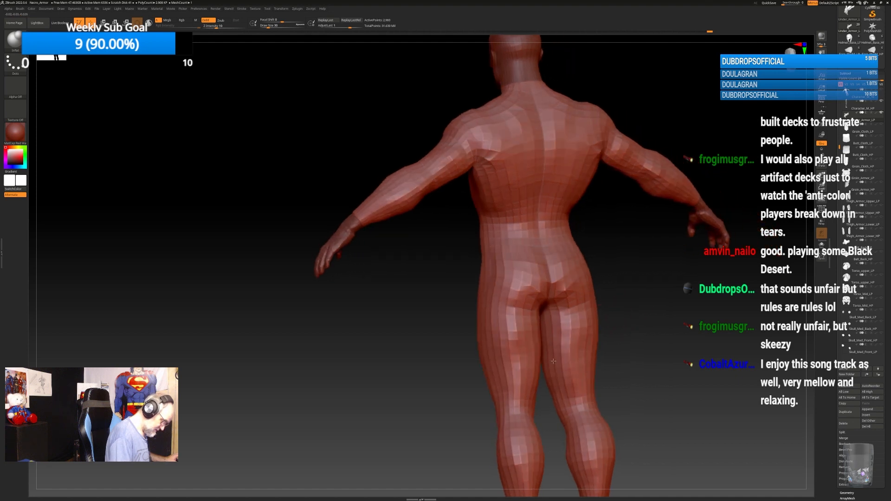
drag(624, 291, 673, 290)
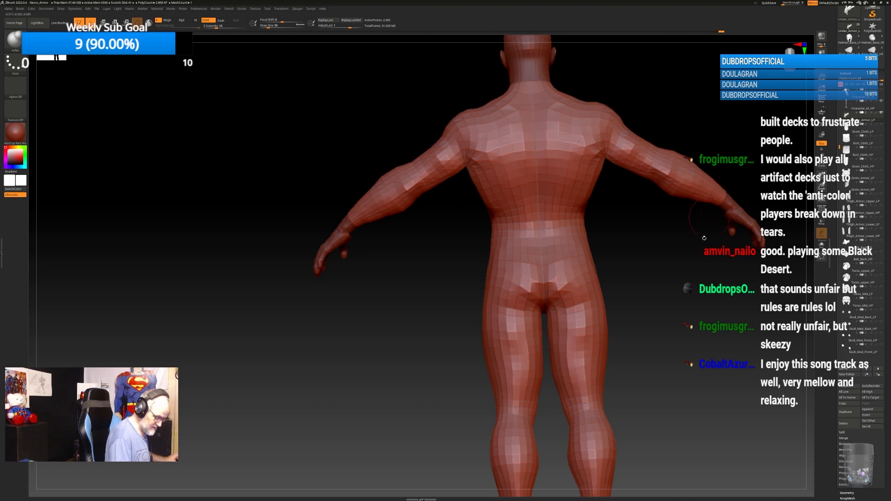
Inspect the under armor's coverage of the body from the back, chest and front for spots poking through.
drag(704, 237, 606, 157)
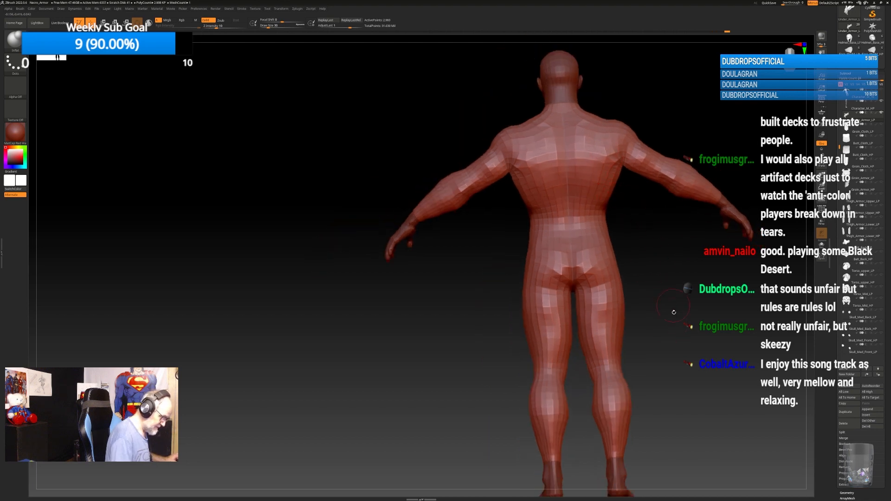
alt+drag(674, 312, 629, 264)
alt+drag(635, 299, 604, 332)
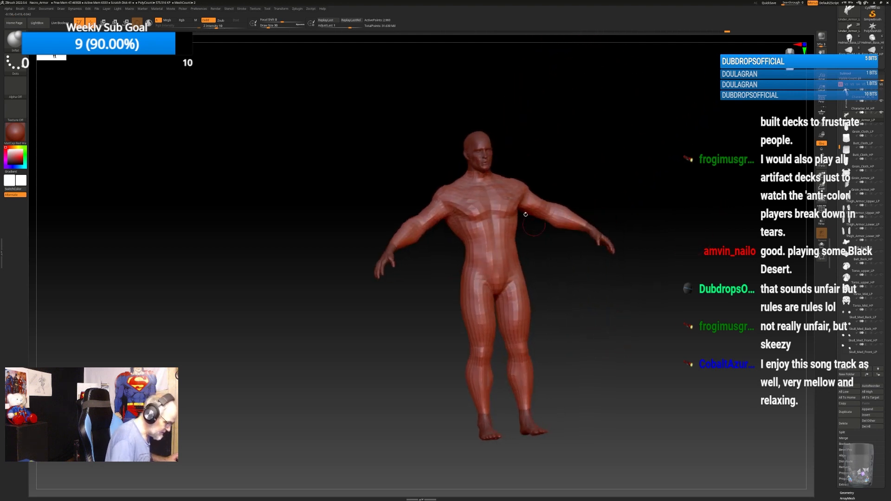
alt+drag(589, 291, 627, 364)
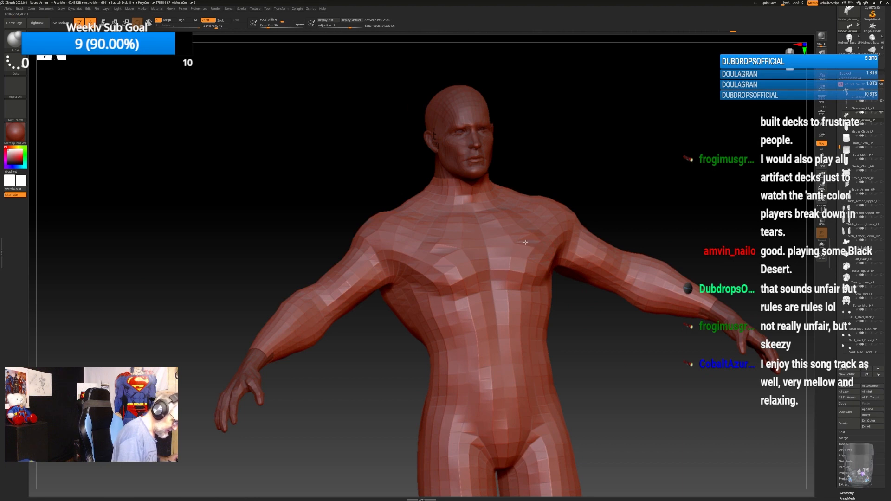
right_drag(568, 236, 535, 238)
mouse_move(532, 237)
ctrl+mouse_down()
mouse_move(547, 228)
mouse_move(528, 251)
mouse_move(538, 248)
mouse_move(529, 244)
ctrl+mouse_up()
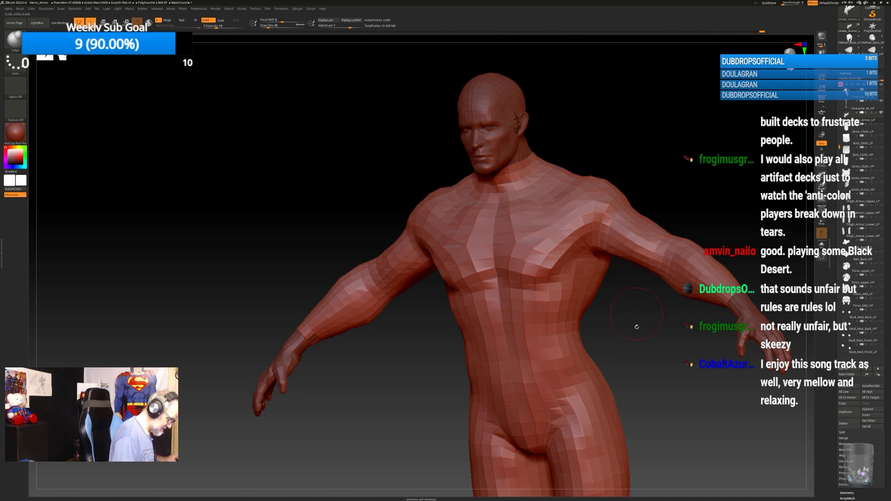
drag(637, 326, 557, 288)
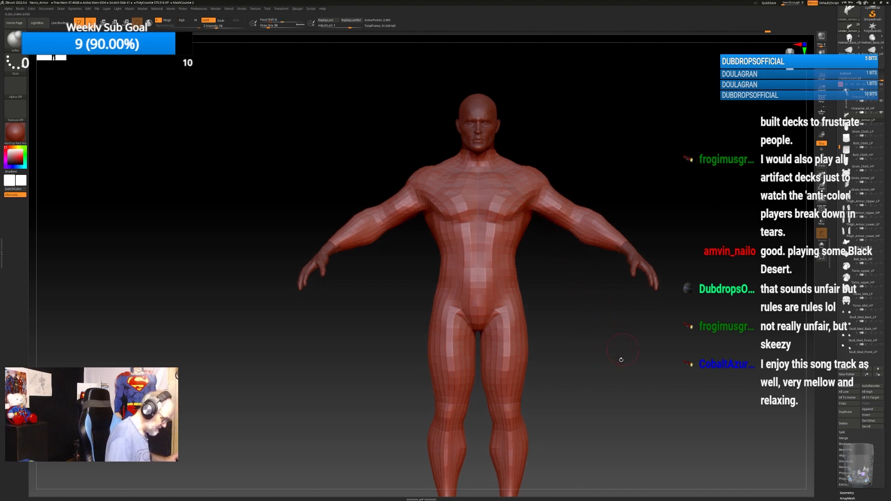
drag(621, 360, 551, 294)
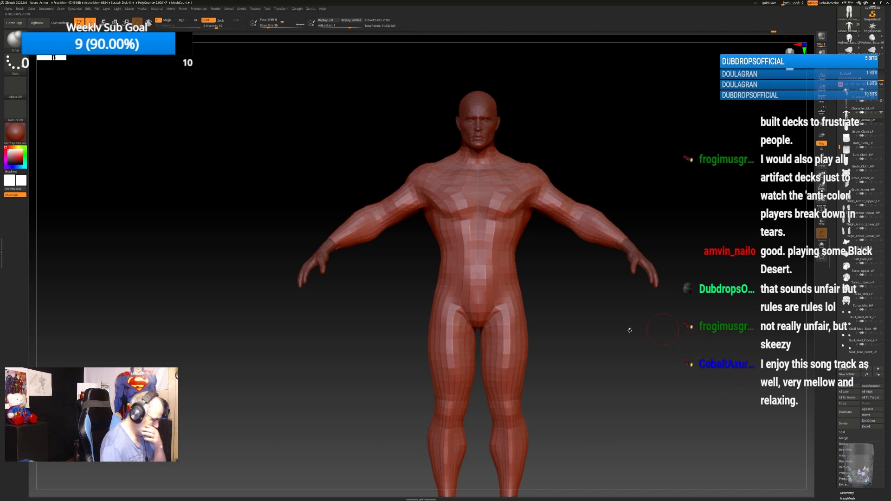
mouse_move(603, 332)
mouse_down()
mouse_move(603, 311)
mouse_move(603, 333)
mouse_move(596, 318)
mouse_up()
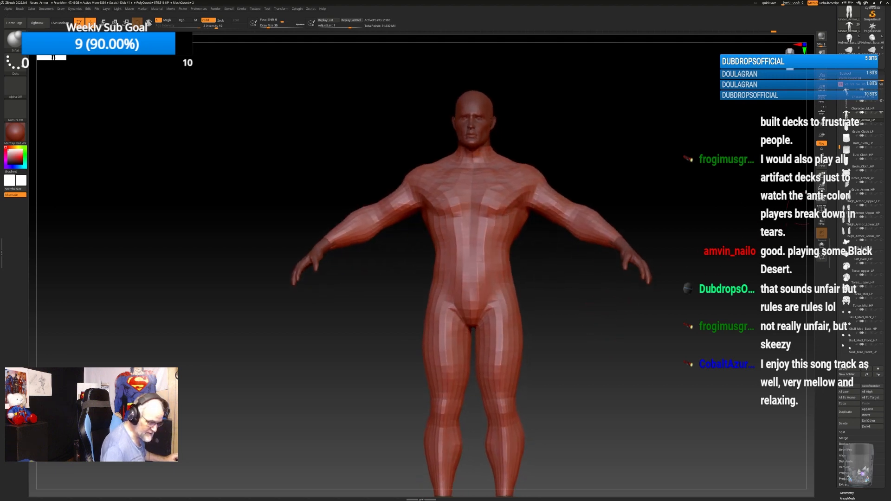
Duplicate the Under_Armor_LP subtool, rename the copy Under_Armor_HP and make that copy the active subtool.
click(849, 412)
click(846, 386)
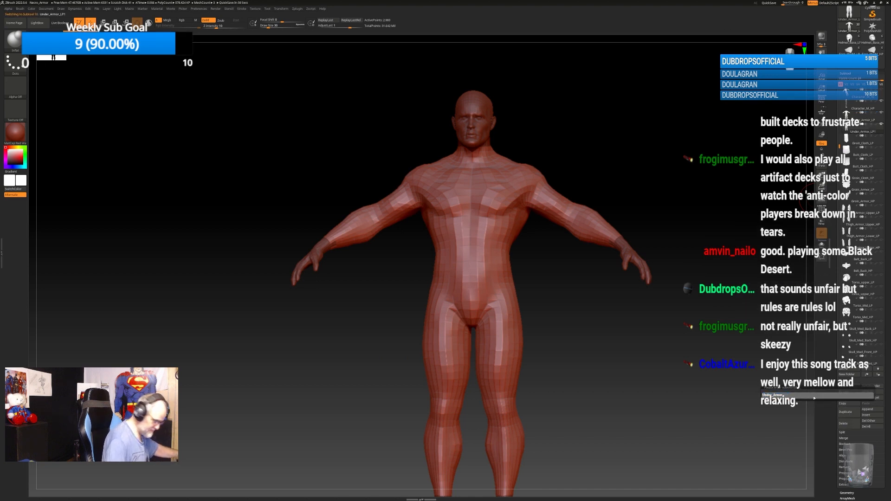
text(_H)
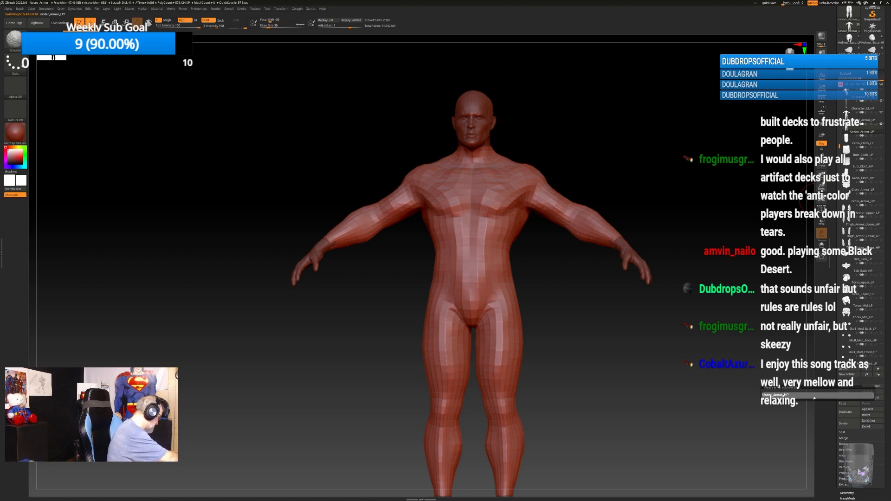
text(P)
key(Return)
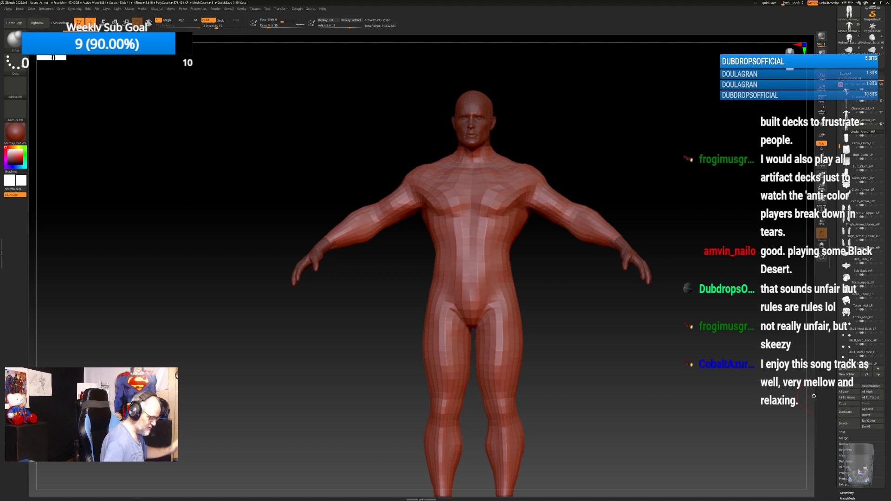
click(863, 117)
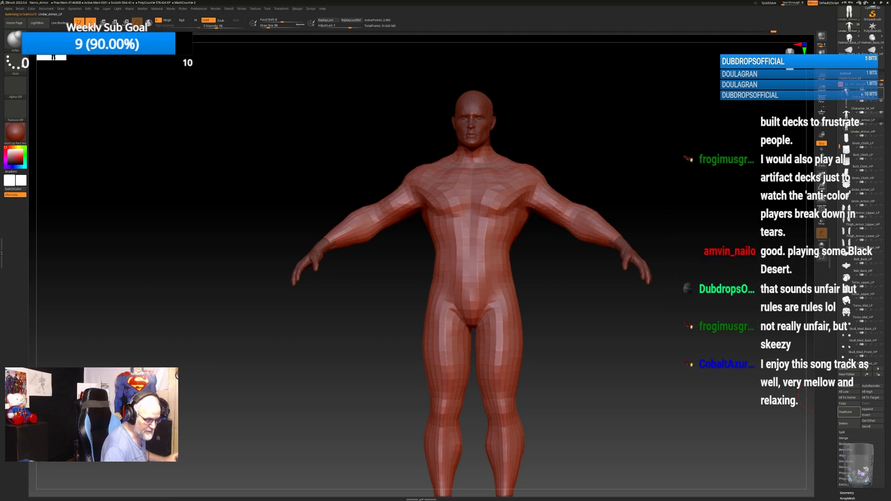
click(875, 131)
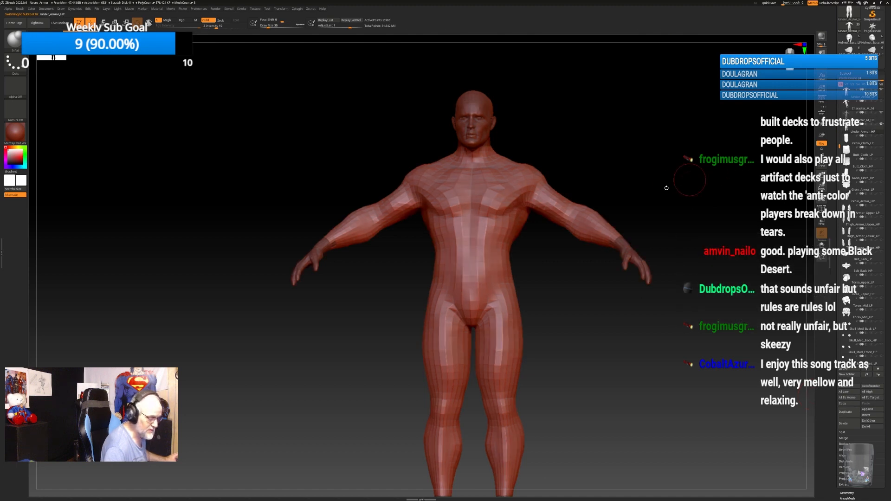
mouse_move(624, 187)
mouse_down()
mouse_move(580, 164)
mouse_move(623, 175)
mouse_move(625, 187)
mouse_move(623, 177)
mouse_up()
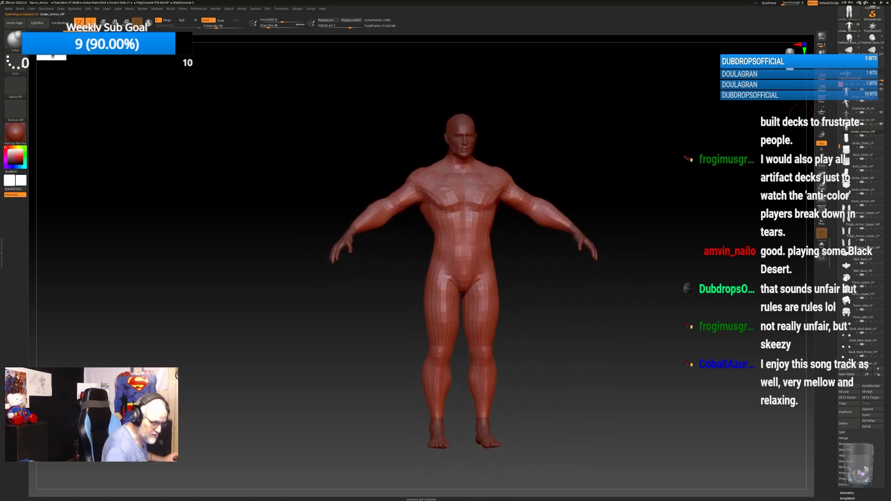
Subdivide the Under_Armor_HP subtool several times to give it a denser mesh.
click(847, 73)
click(847, 79)
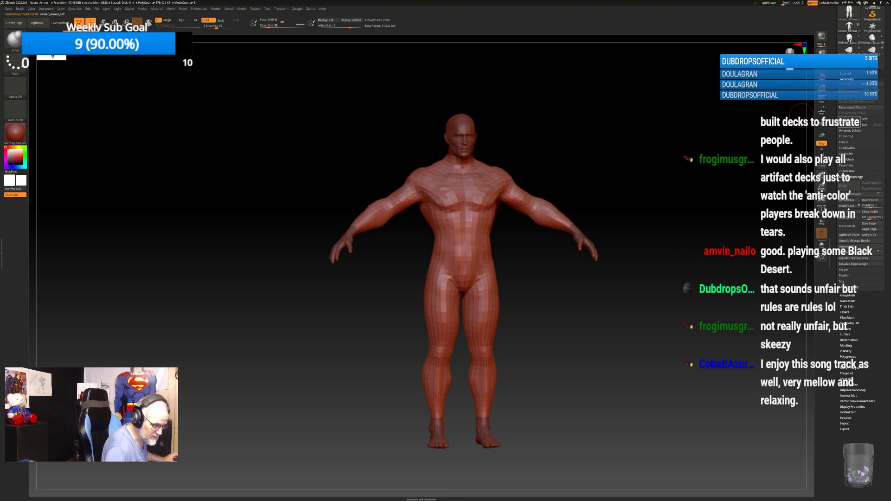
click(849, 122)
alt+drag(675, 179, 674, 184)
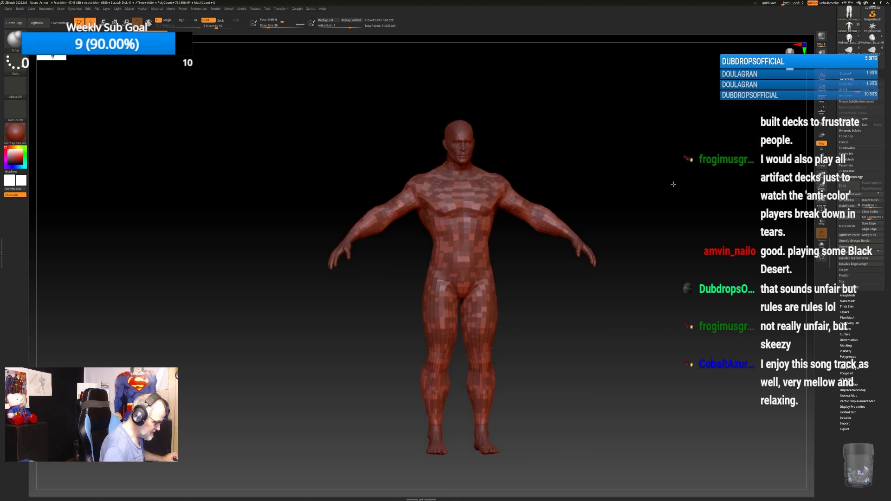
click(845, 74)
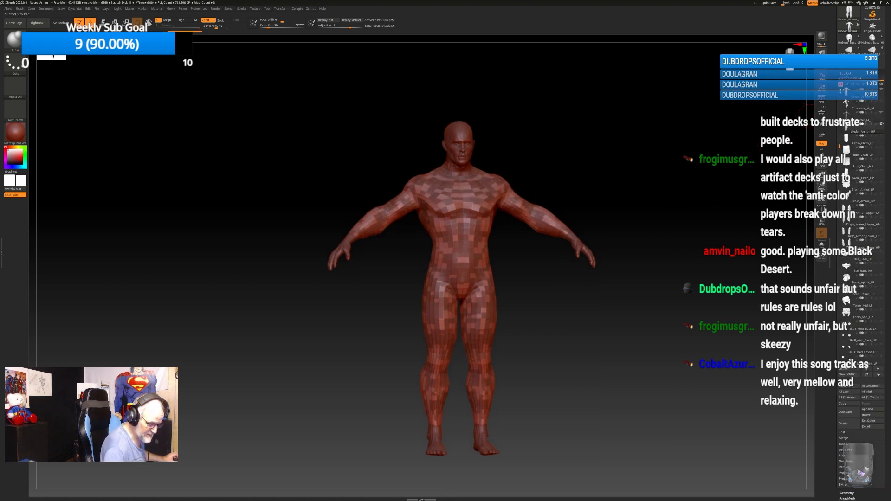
mouse_move(872, 130)
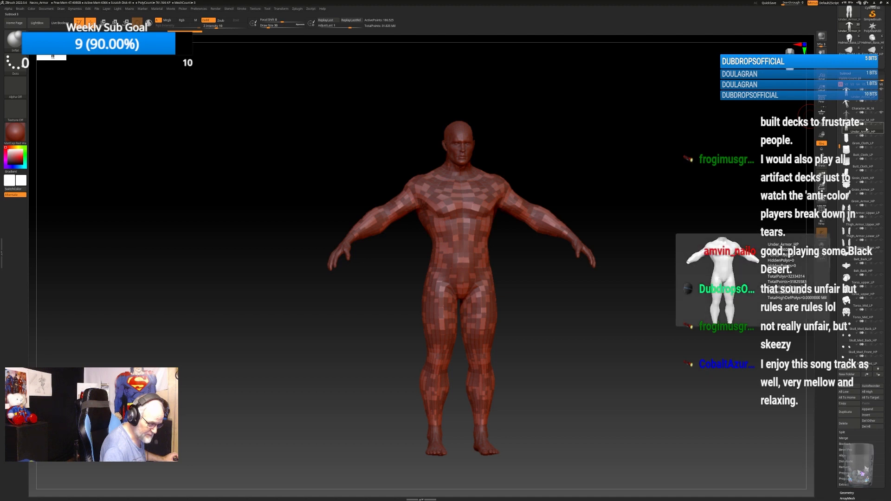
Inflate the high-poly under armor over the chest and abdomen to cover the mottled overlap.
alt+drag(607, 201, 609, 251)
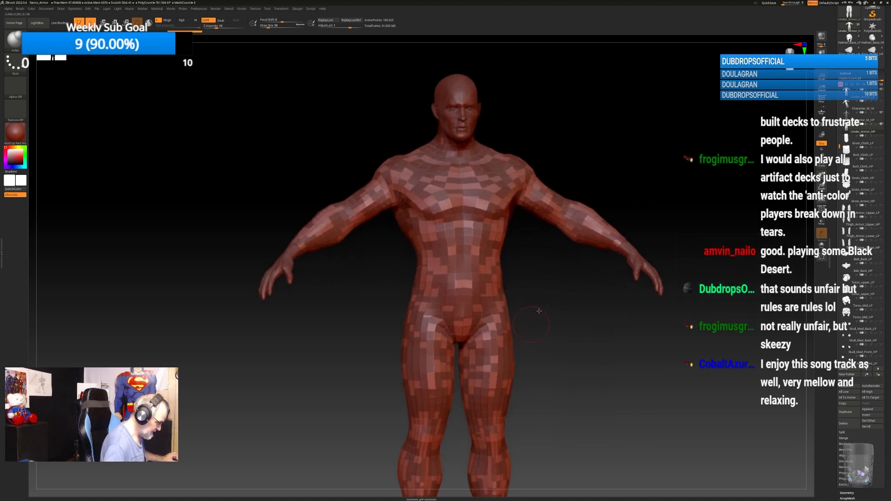
alt+drag(535, 319, 543, 304)
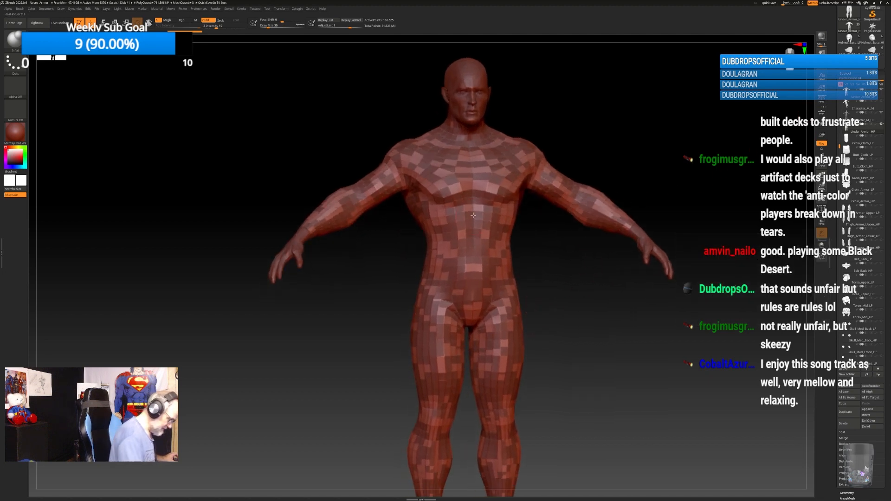
drag(470, 215, 469, 288)
drag(462, 203, 459, 286)
mouse_move(451, 210)
mouse_down()
mouse_move(452, 253)
mouse_move(443, 239)
mouse_move(460, 197)
mouse_move(444, 195)
mouse_move(453, 162)
mouse_move(434, 167)
mouse_move(426, 154)
mouse_up()
mouse_move(451, 180)
mouse_down()
mouse_move(469, 170)
mouse_move(478, 139)
mouse_move(460, 129)
mouse_move(482, 137)
mouse_up()
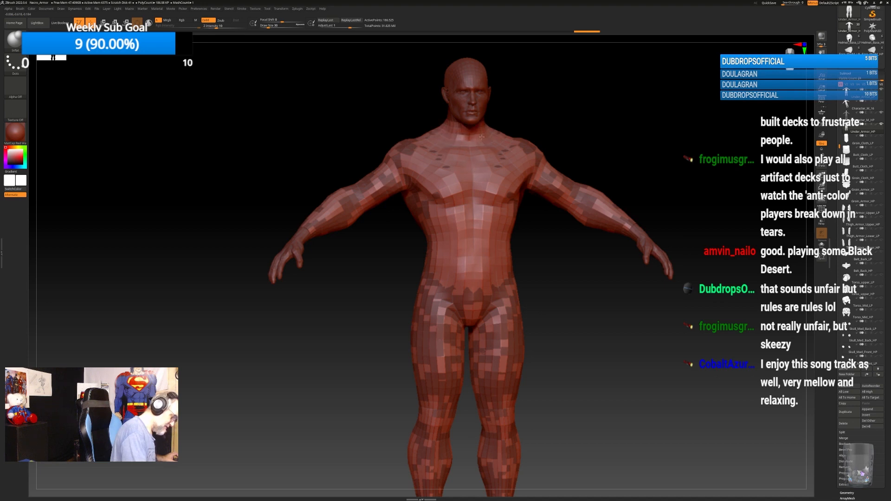
Inflate the high-poly under armor along the sides of the torso, the outer chest and the shoulders.
drag(564, 251, 490, 204)
drag(560, 199, 604, 182)
mouse_move(494, 234)
mouse_down()
mouse_move(504, 181)
mouse_move(492, 150)
mouse_up()
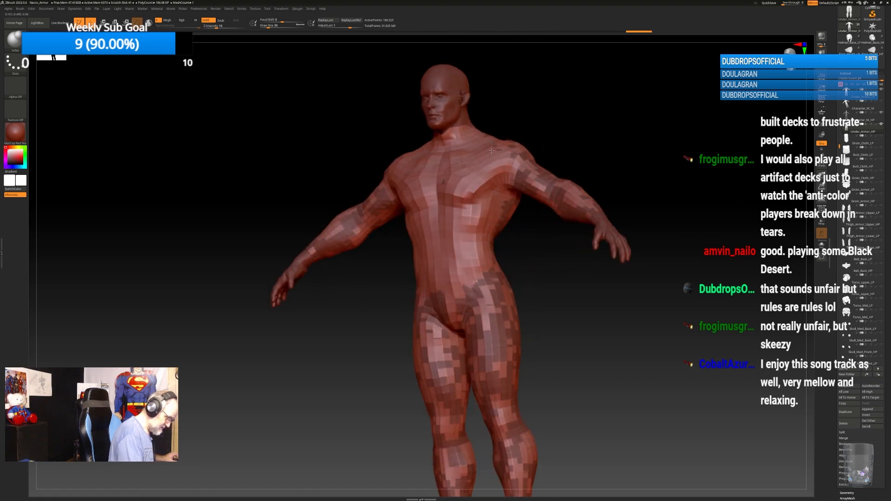
mouse_move(557, 117)
mouse_down()
mouse_move(547, 187)
mouse_move(487, 188)
mouse_move(504, 220)
mouse_move(498, 247)
mouse_move(507, 266)
mouse_move(527, 254)
mouse_up()
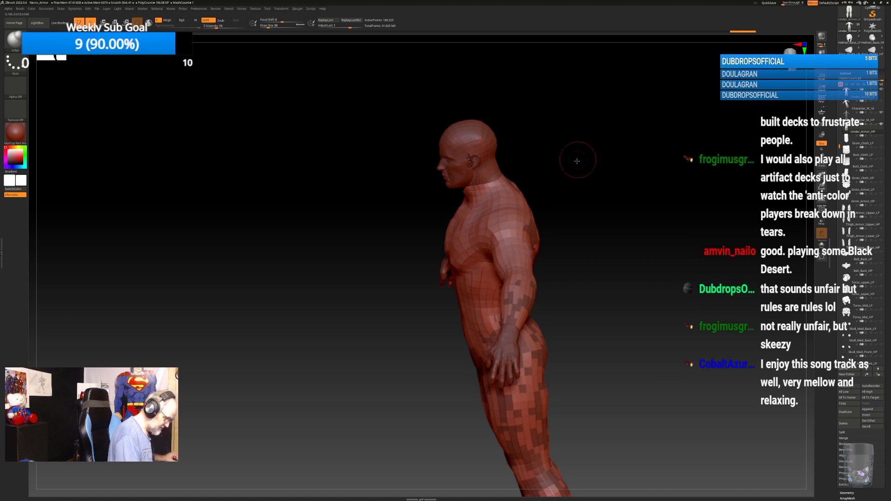
Inflate the high-poly under armor around the armpits and along the arms to the wrists.
mouse_move(577, 160)
alt+mouse_down()
mouse_move(595, 222)
mouse_move(603, 161)
mouse_move(628, 269)
mouse_move(632, 245)
alt+mouse_up()
drag(608, 291, 621, 264)
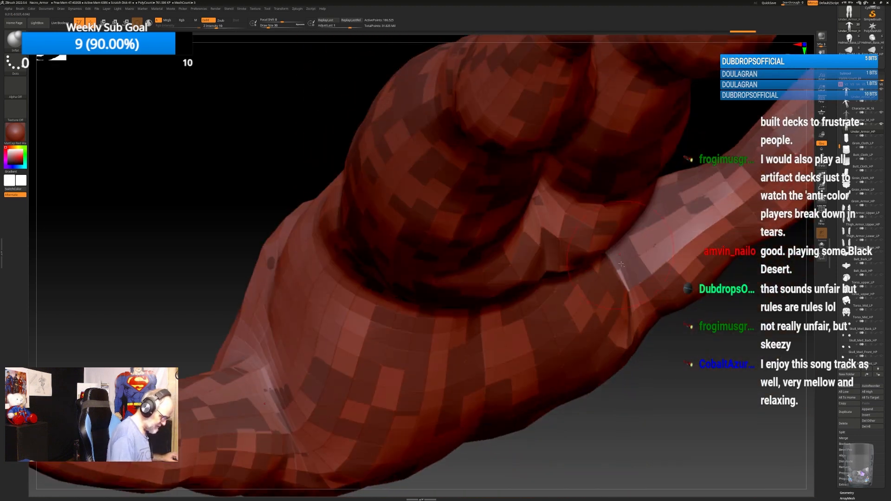
alt+drag(678, 371, 603, 292)
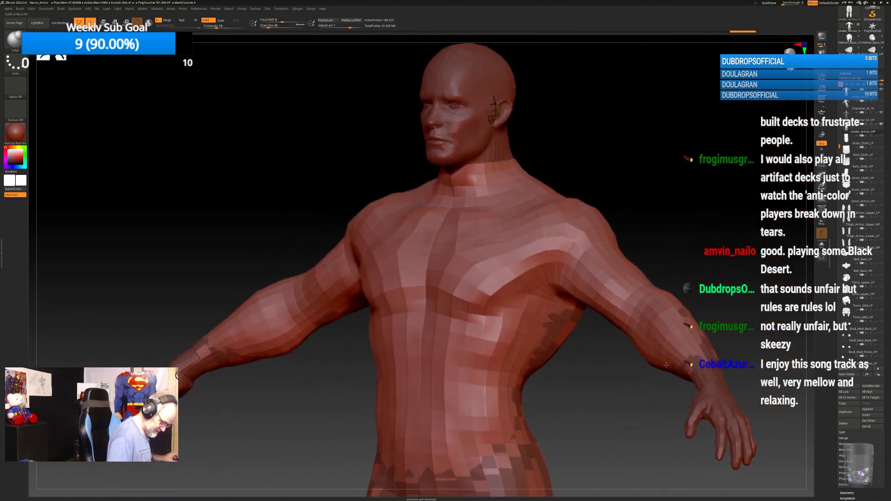
drag(682, 319, 559, 270)
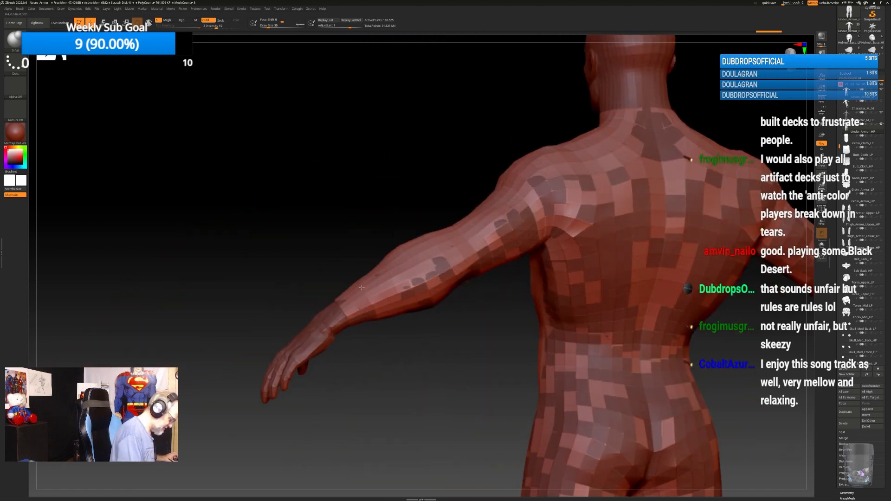
Inflate the backs of the arms, the shoulder blades and the upper back of the high-poly under armor.
mouse_move(347, 294)
mouse_down()
mouse_move(418, 287)
mouse_move(444, 267)
mouse_move(437, 260)
mouse_up()
mouse_move(476, 299)
mouse_down()
mouse_move(420, 293)
mouse_move(358, 316)
mouse_move(439, 289)
mouse_move(432, 275)
mouse_move(501, 218)
mouse_move(520, 232)
mouse_move(510, 197)
mouse_move(551, 190)
mouse_move(575, 209)
mouse_up()
mouse_move(551, 128)
alt+mouse_down()
mouse_move(526, 173)
mouse_move(563, 185)
mouse_move(641, 294)
mouse_move(499, 228)
alt+mouse_up()
drag(598, 215, 660, 195)
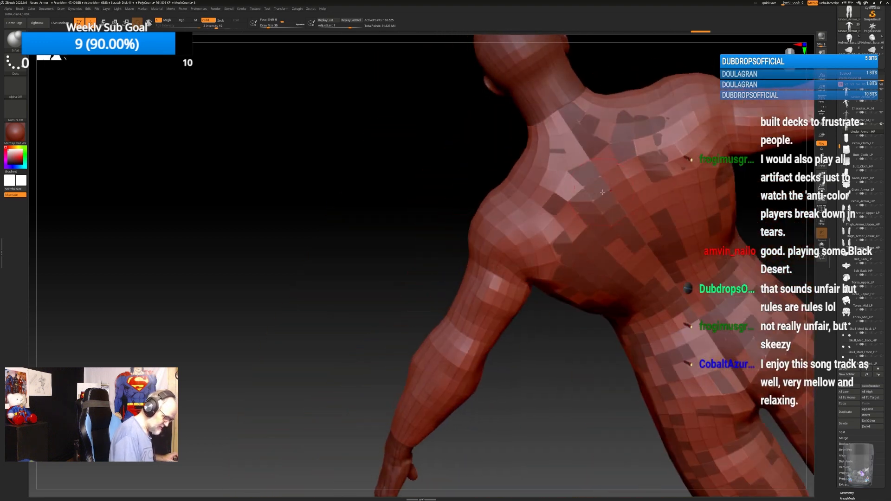
mouse_move(583, 173)
mouse_down()
mouse_move(597, 130)
mouse_move(572, 114)
mouse_move(632, 136)
mouse_move(657, 135)
mouse_move(586, 202)
mouse_move(589, 246)
mouse_move(585, 185)
mouse_move(591, 255)
mouse_up()
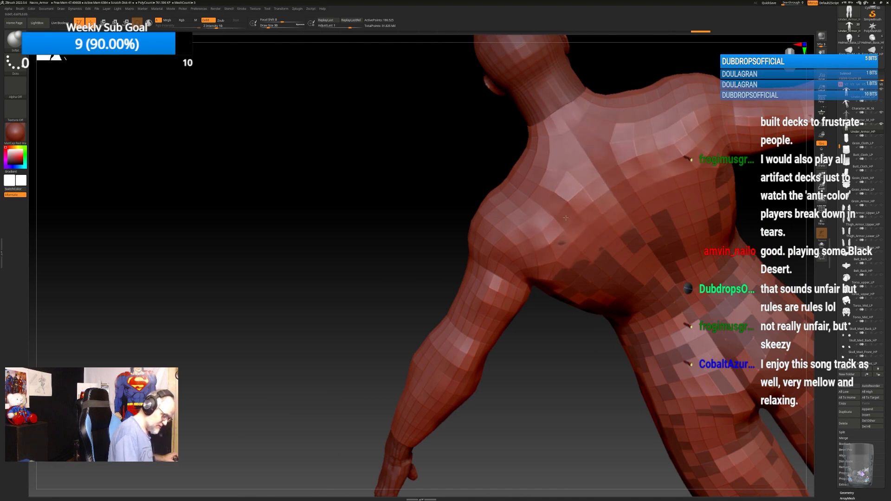
Inflate the high-poly under armor over the lower back, the flanks and the outer hips.
mouse_move(807, 205)
alt+mouse_down()
mouse_move(698, 246)
mouse_move(617, 261)
mouse_move(609, 227)
mouse_move(541, 257)
alt+mouse_up()
mouse_move(446, 274)
mouse_down()
mouse_move(425, 309)
mouse_move(444, 329)
mouse_move(399, 304)
mouse_move(371, 317)
mouse_up()
mouse_move(431, 320)
mouse_down()
mouse_move(487, 376)
mouse_move(521, 353)
mouse_up()
alt+drag(589, 322, 583, 314)
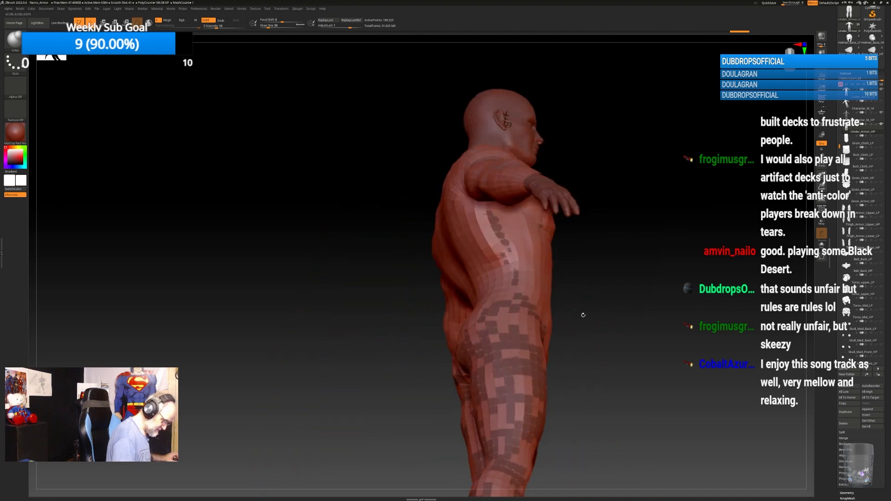
mouse_move(485, 212)
mouse_down()
mouse_move(529, 325)
mouse_move(520, 341)
mouse_up()
mouse_move(504, 295)
mouse_down()
mouse_move(511, 362)
mouse_move(481, 381)
mouse_move(524, 417)
mouse_move(546, 379)
mouse_up()
key(ctrl+z)
key(ctrl+z)
key(ctrl+z)
key(ctrl+z)
key(ctrl+z)
key(ctrl+z)
key(ctrl+z)
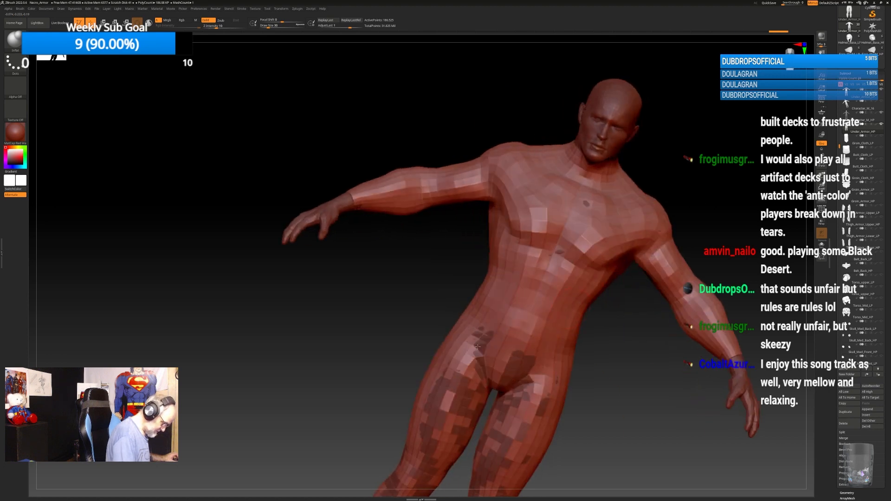
Inflate the remaining overlap spots on the chest, lower abdomen, groin and upper thighs.
drag(584, 206, 567, 239)
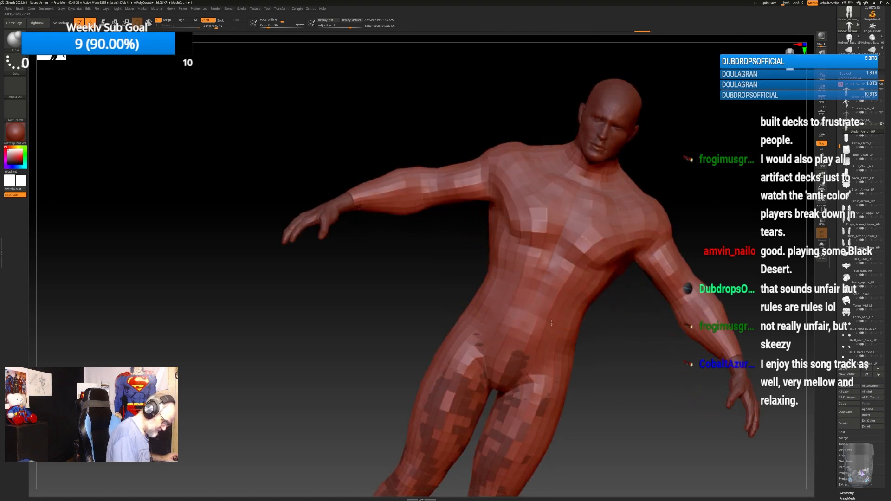
mouse_move(523, 362)
mouse_down()
mouse_move(523, 376)
mouse_move(507, 366)
mouse_up()
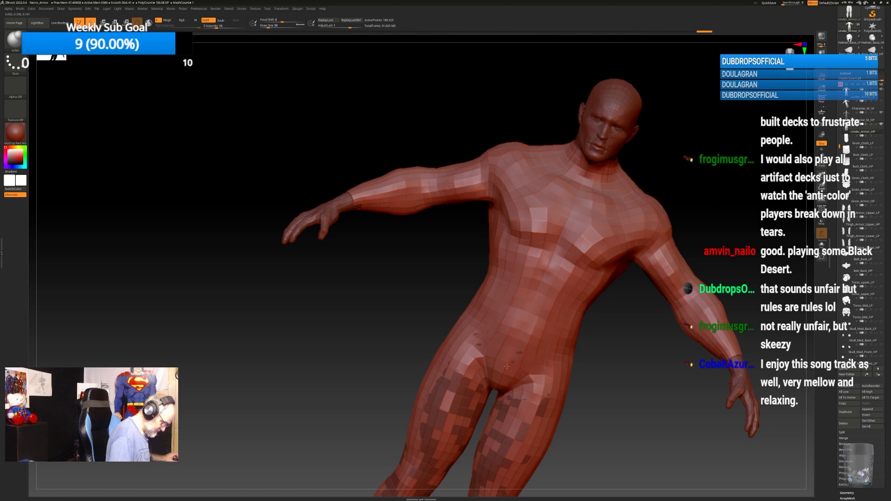
mouse_move(496, 424)
mouse_down()
mouse_move(501, 405)
mouse_move(516, 435)
mouse_move(549, 410)
mouse_up()
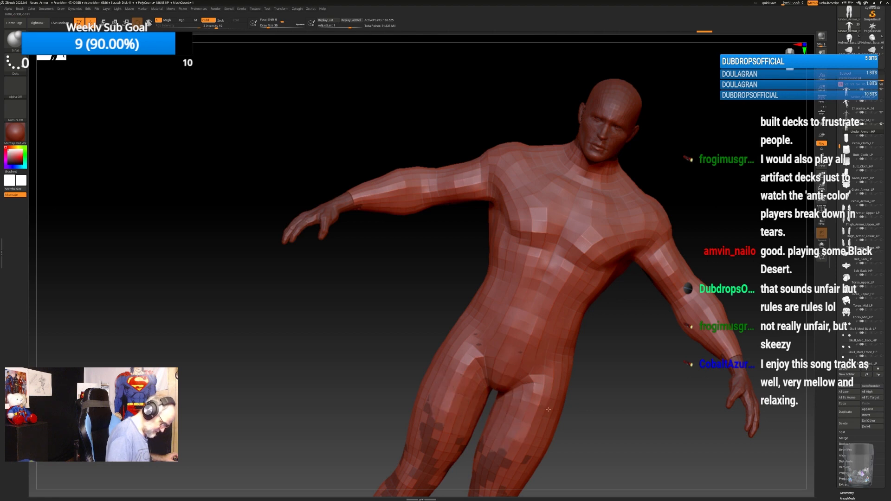
Inflate the fronts of the thighs, the knees and the shins of the high-poly under armor.
alt+drag(609, 371, 624, 223)
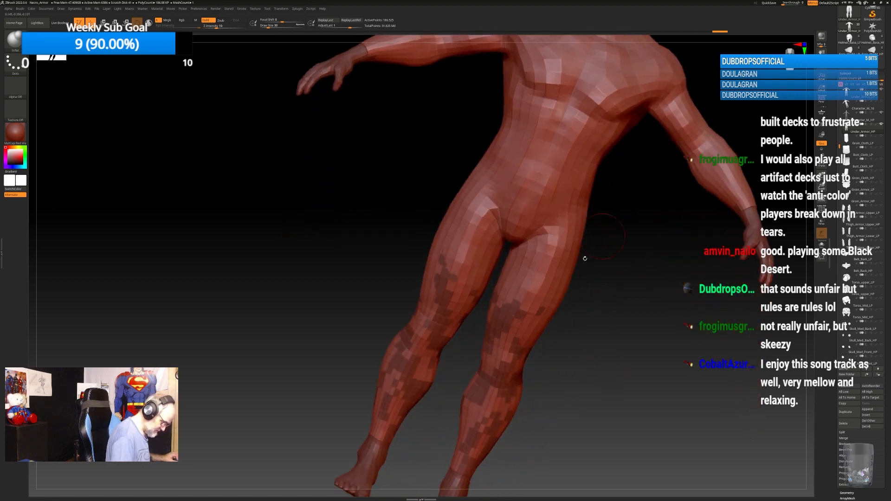
mouse_move(519, 304)
mouse_down()
mouse_move(500, 332)
mouse_move(491, 328)
mouse_move(536, 309)
mouse_move(502, 398)
mouse_move(476, 383)
mouse_move(470, 393)
mouse_up()
alt+drag(573, 355, 603, 266)
drag(493, 379, 502, 348)
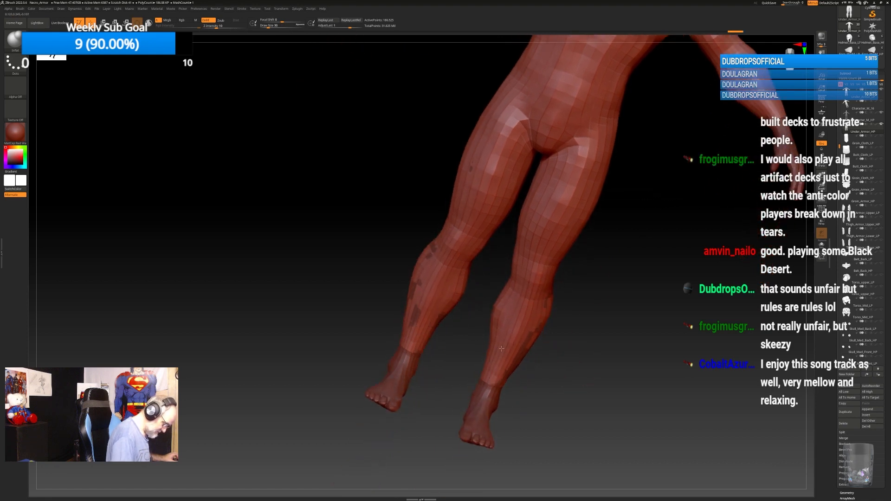
Inflate the outer sides and backs of the legs and the buttocks of the high-poly under armor.
mouse_move(603, 209)
mouse_down()
mouse_move(617, 213)
mouse_move(626, 245)
mouse_up()
mouse_move(443, 204)
mouse_down()
mouse_move(405, 290)
mouse_move(428, 193)
mouse_up()
drag(523, 204, 409, 335)
right_drag(446, 343, 428, 347)
mouse_move(428, 346)
mouse_down()
mouse_move(408, 357)
mouse_move(402, 342)
mouse_move(423, 296)
mouse_move(445, 299)
mouse_up()
mouse_move(523, 236)
alt+right_down()
mouse_move(537, 248)
mouse_move(540, 306)
alt+right_up()
mouse_move(487, 203)
mouse_down()
mouse_move(465, 213)
mouse_move(446, 194)
mouse_move(453, 211)
mouse_move(413, 227)
mouse_move(399, 279)
mouse_move(478, 284)
mouse_up()
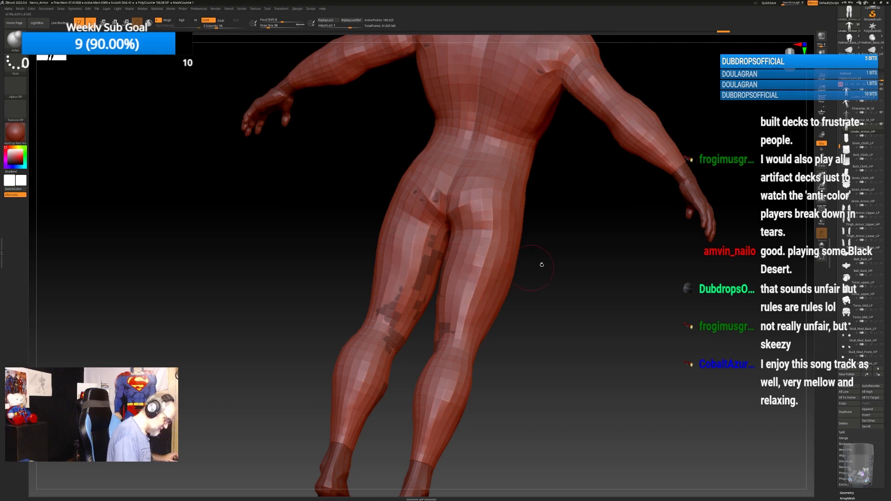
Inflate the last overlapping patches on the inner thighs and the crease below the buttocks.
right_drag(541, 265, 575, 263)
mouse_move(439, 297)
mouse_down()
mouse_move(418, 407)
mouse_move(382, 314)
mouse_move(437, 236)
mouse_move(427, 278)
mouse_up()
drag(408, 209, 404, 209)
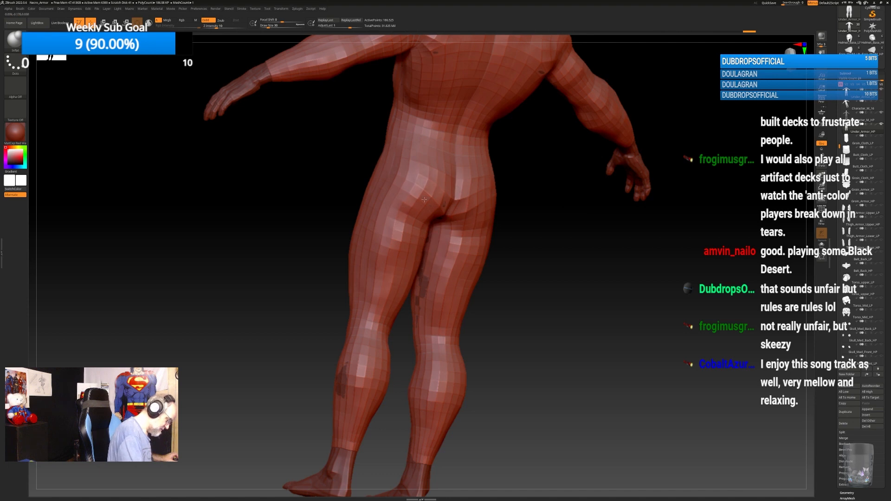
right_drag(409, 213, 444, 240)
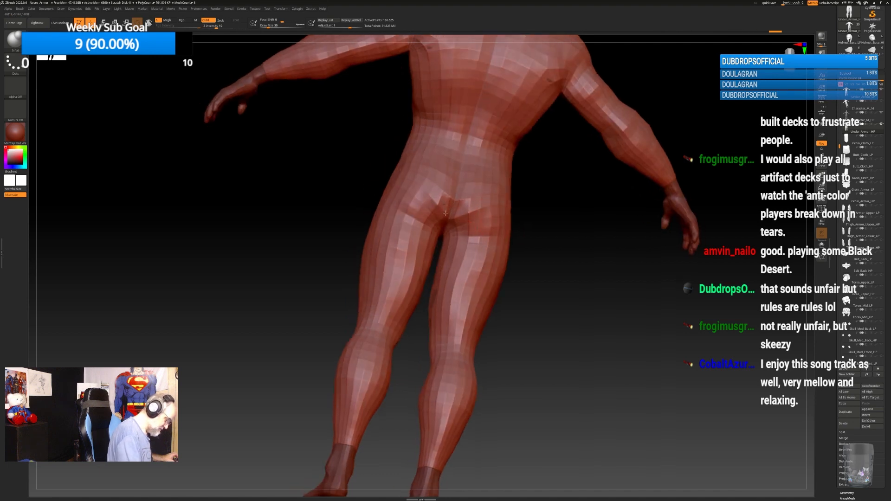
key(ctrl+z)
key(ctrl+shift+z)
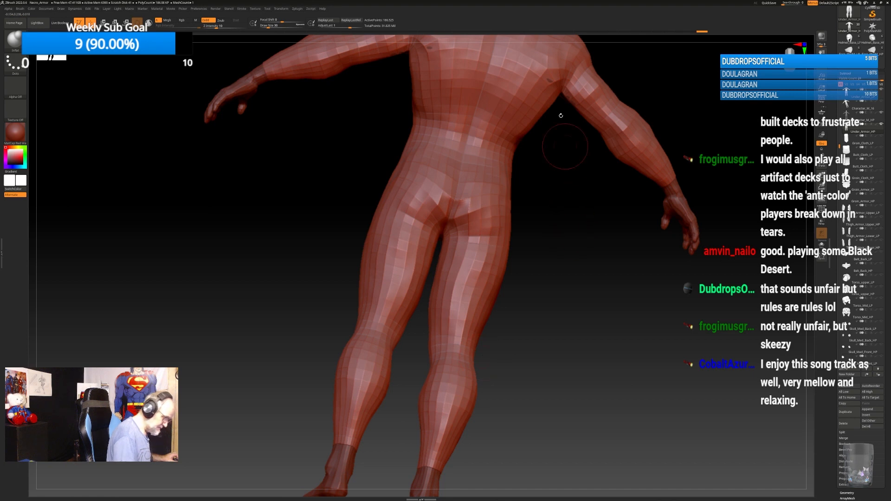
key(ctrl+shift+z)
Add one more subdivision level to the Under_Armor_HP subtool.
mouse_move(565, 341)
ctrl+right_down()
mouse_move(559, 269)
mouse_move(615, 215)
mouse_move(609, 274)
mouse_move(581, 308)
mouse_move(615, 295)
mouse_move(559, 299)
mouse_move(579, 297)
mouse_move(573, 328)
ctrl+right_up()
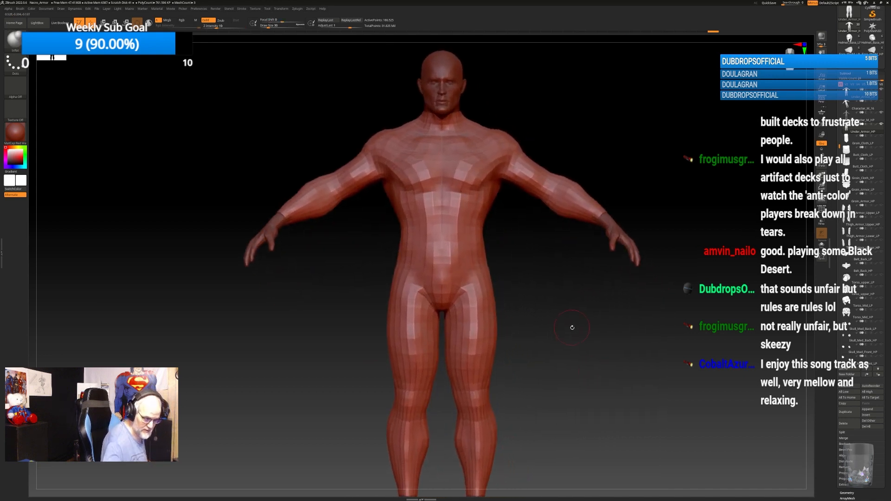
click(847, 493)
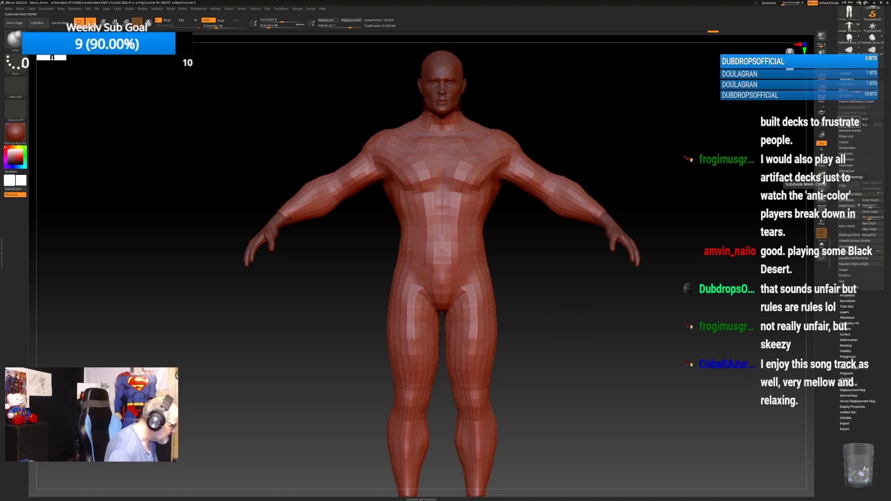
click(849, 122)
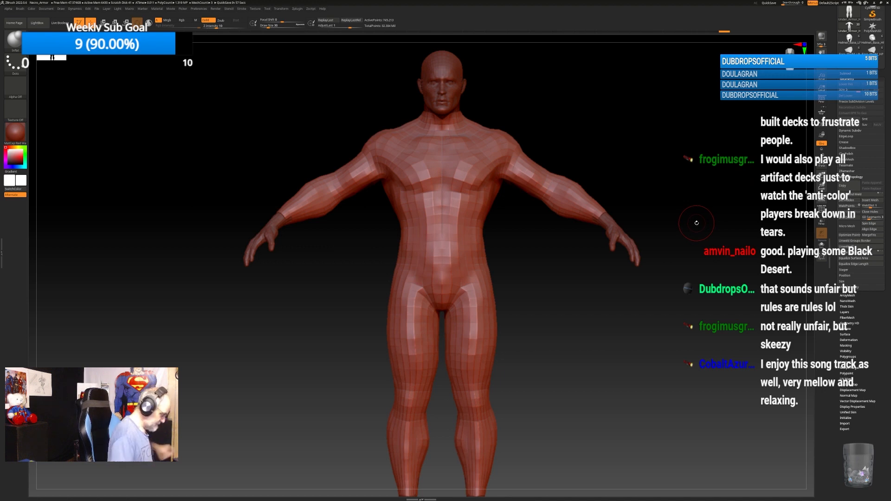
Lower Under_Armor_HP by one subdivision level and smooth the facets on the front of the torso.
key(shift)
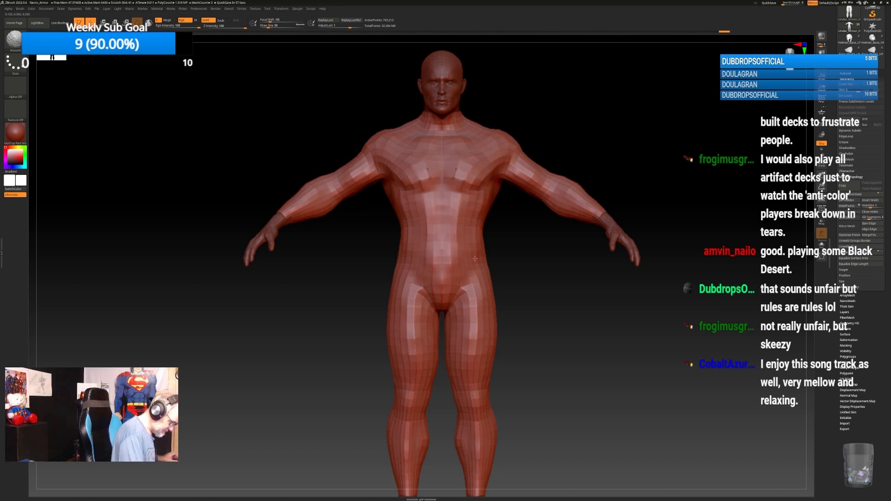
right_drag(475, 259, 501, 197)
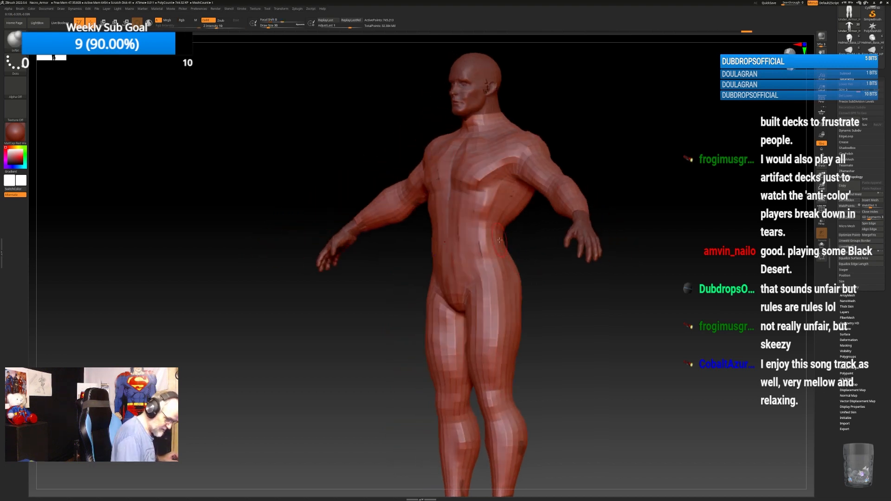
drag(858, 91, 854, 91)
key(shift+d)
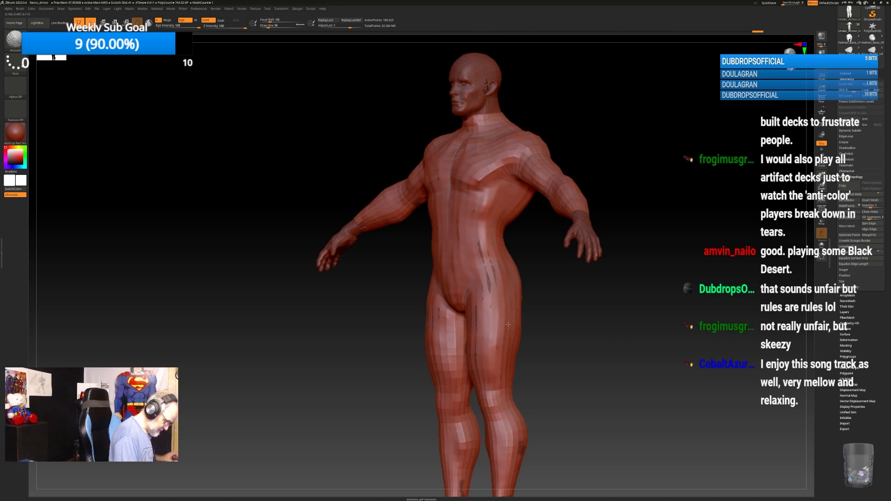
Smooth the faceted areas on the back, shoulders and arms of the under armor.
mouse_move(509, 325)
right_down()
mouse_move(531, 224)
mouse_move(550, 276)
right_up()
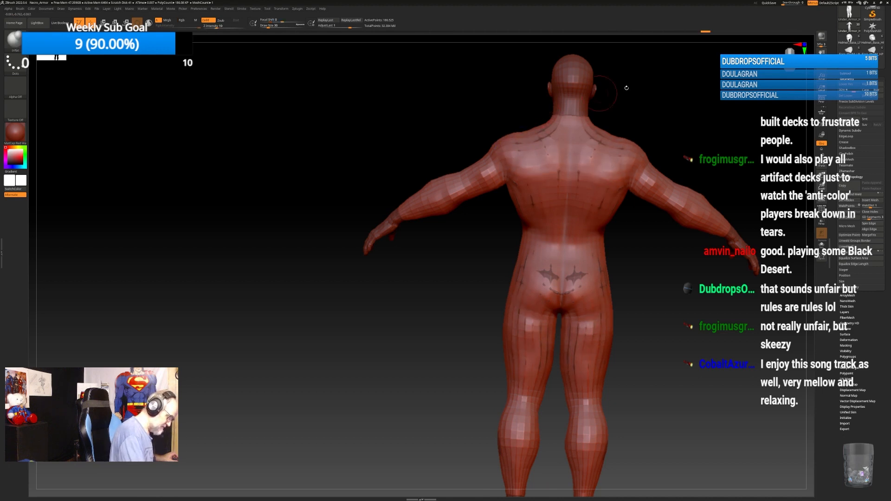
right_drag(499, 149, 528, 202)
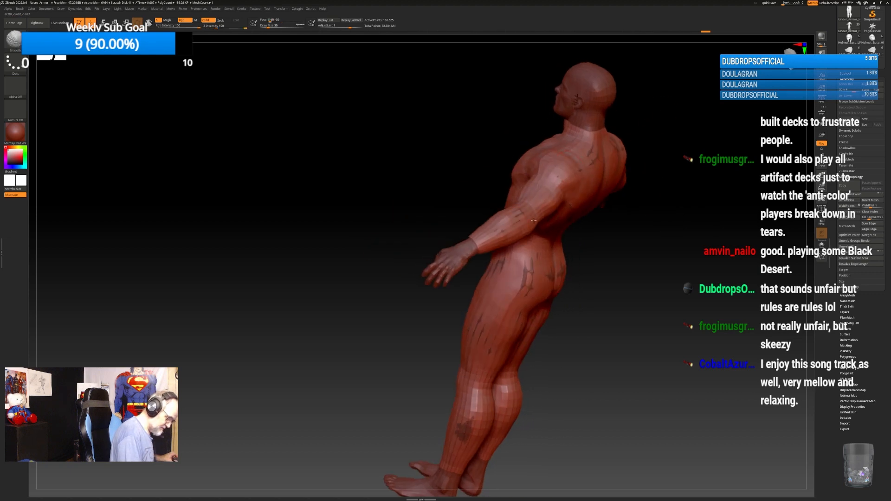
right_drag(553, 146, 531, 129)
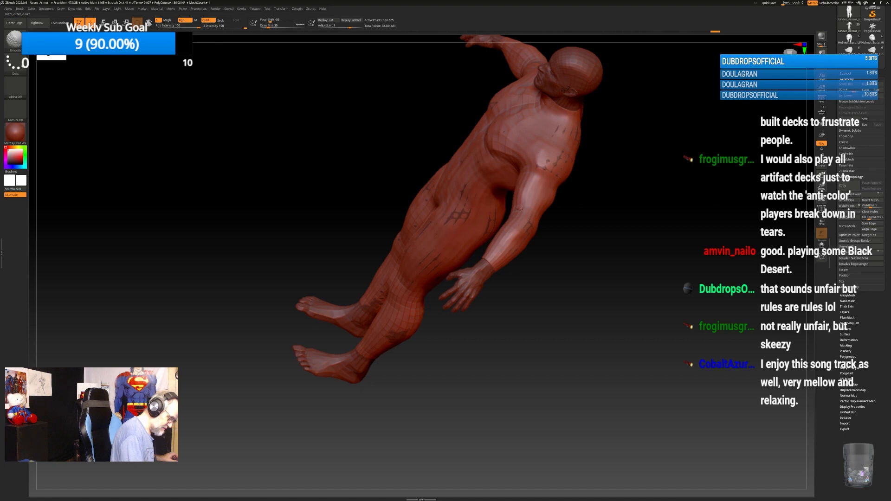
shift+drag(526, 233, 526, 228)
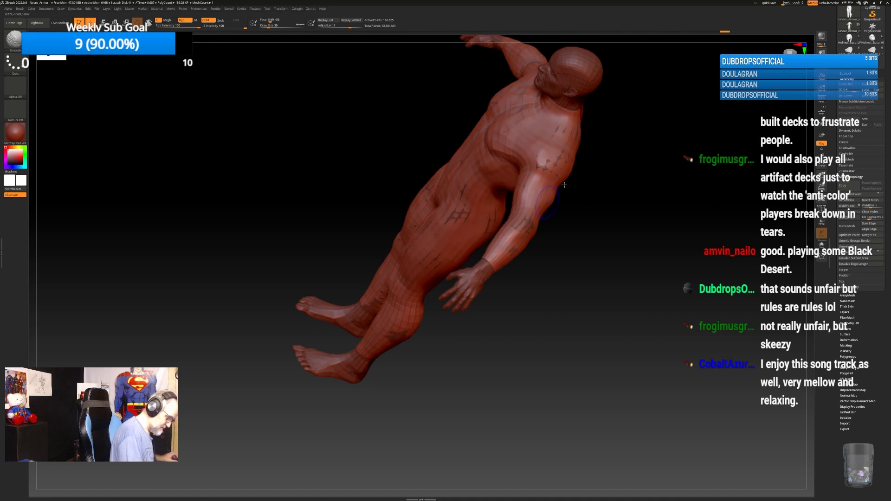
right_drag(581, 125, 621, 167)
shift+drag(551, 138, 557, 110)
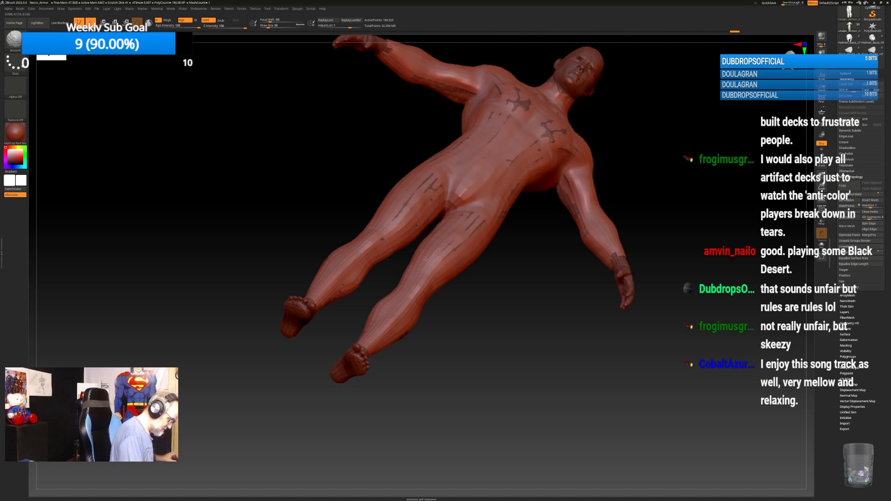
Smooth the facets on the backs of the legs, the calves and the buttocks.
right_drag(419, 259, 406, 312)
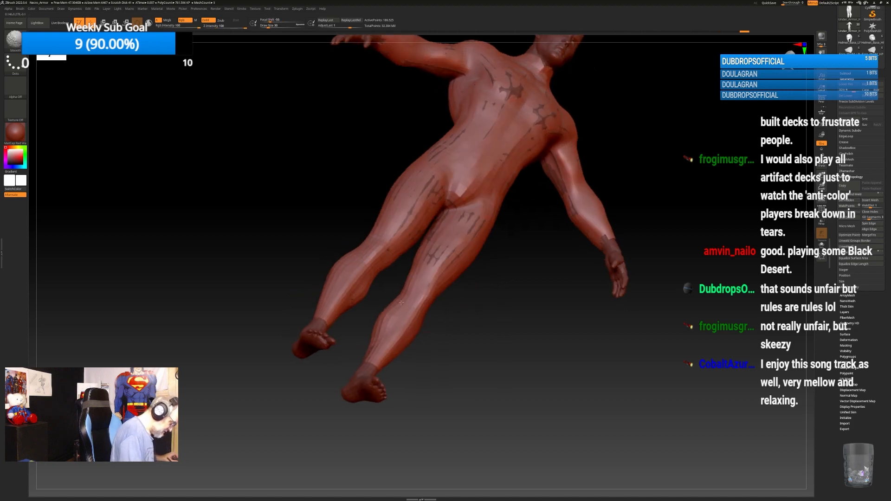
right_drag(462, 186, 410, 210)
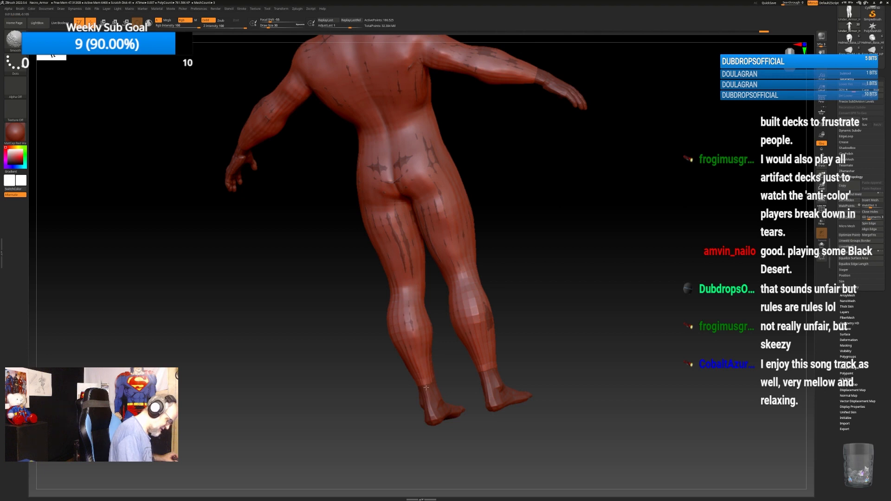
shift+drag(405, 329, 408, 304)
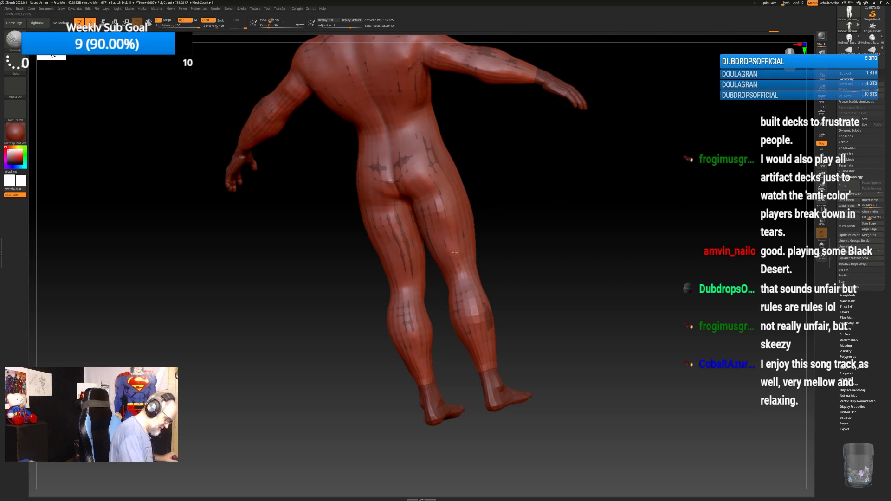
shift+drag(483, 326, 480, 305)
right_drag(480, 306, 432, 324)
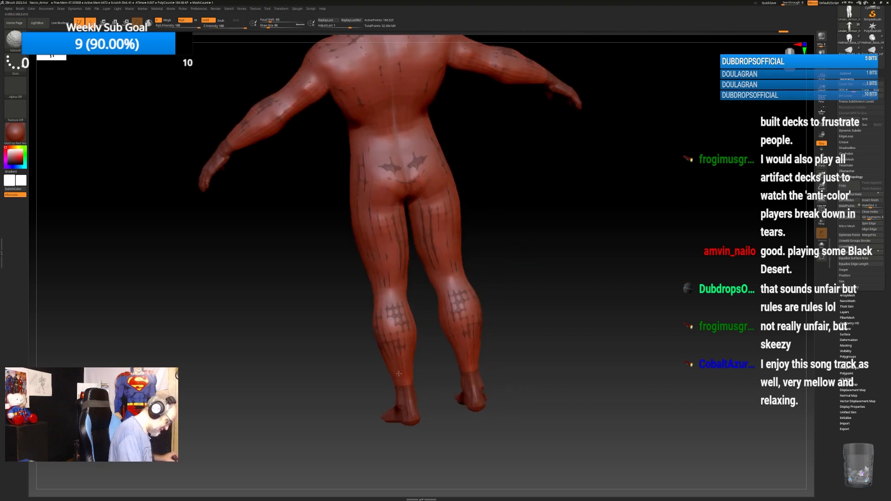
shift+drag(396, 182, 400, 179)
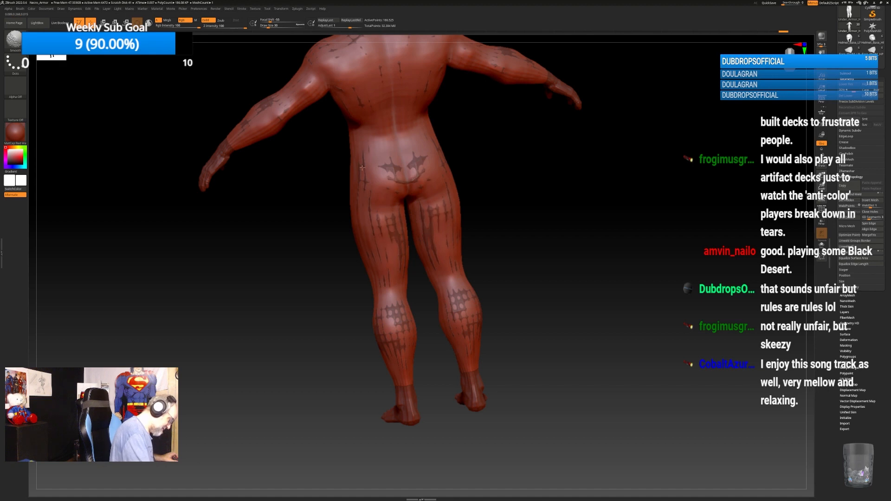
right_drag(466, 173, 553, 170)
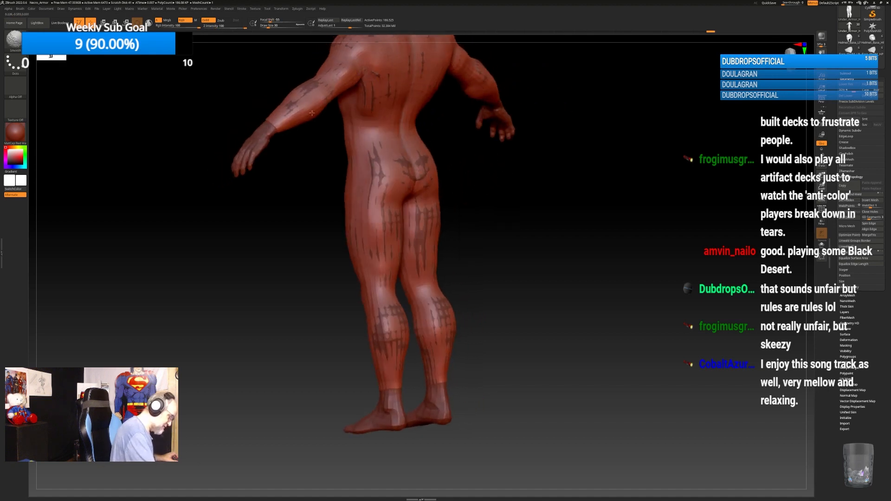
Switch to the Inflat brush and inflate the overlapping patches on the outer calf.
mouse_move(306, 97)
right_down()
mouse_move(571, 219)
mouse_move(542, 334)
right_up()
key(b)
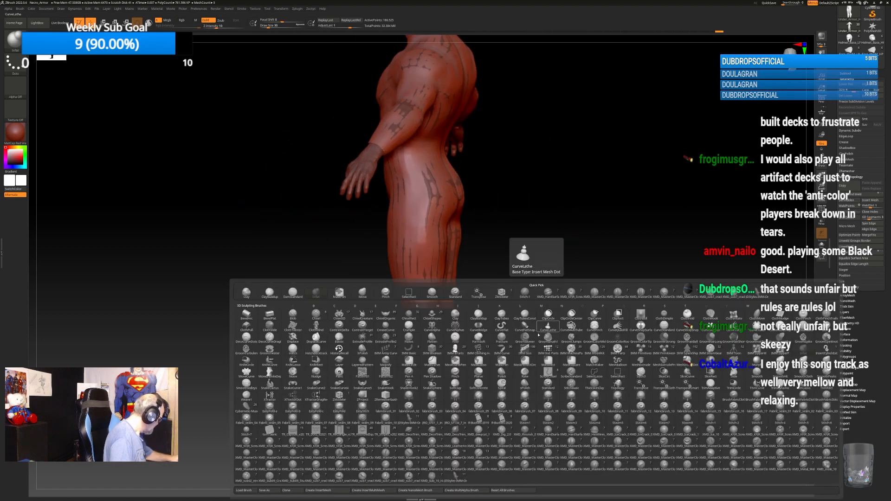
click(802, 349)
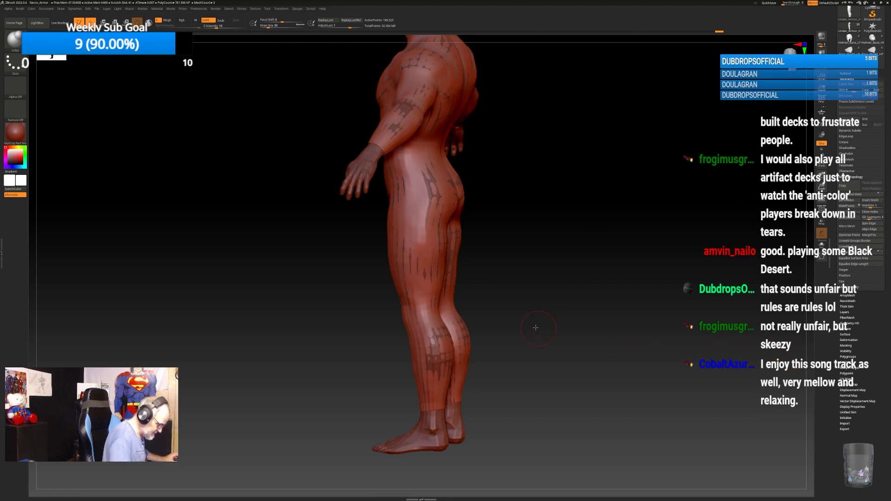
right_drag(536, 328, 483, 336)
drag(447, 371, 442, 339)
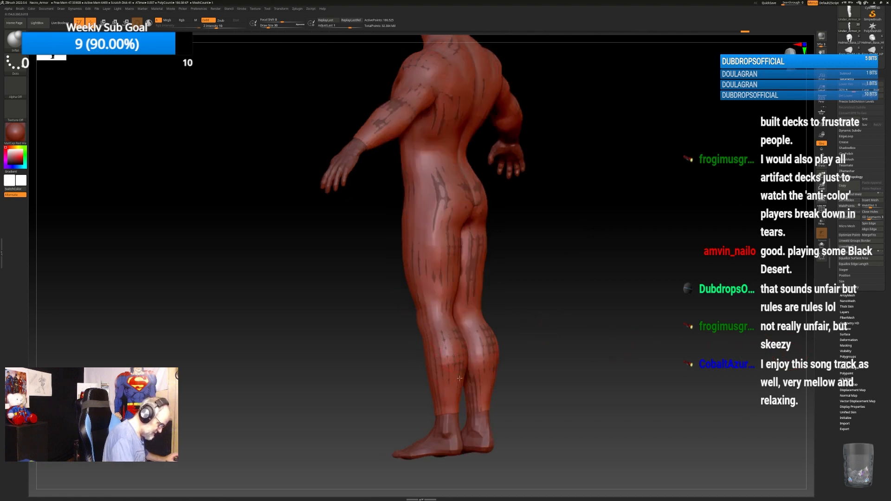
Inflate the overlapping patches on the inner thighs, above the buttocks and across the middle of the back.
right_drag(460, 379, 479, 231)
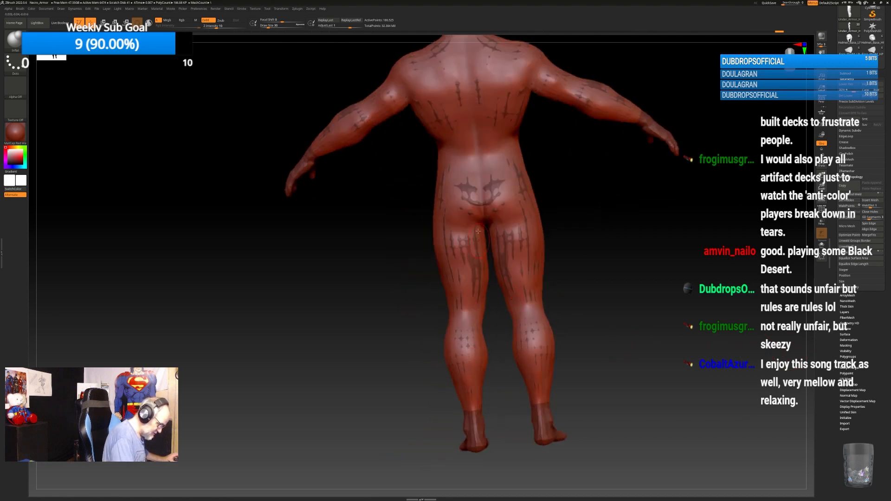
mouse_move(479, 250)
mouse_down()
mouse_move(476, 275)
mouse_move(460, 237)
mouse_move(473, 213)
mouse_up()
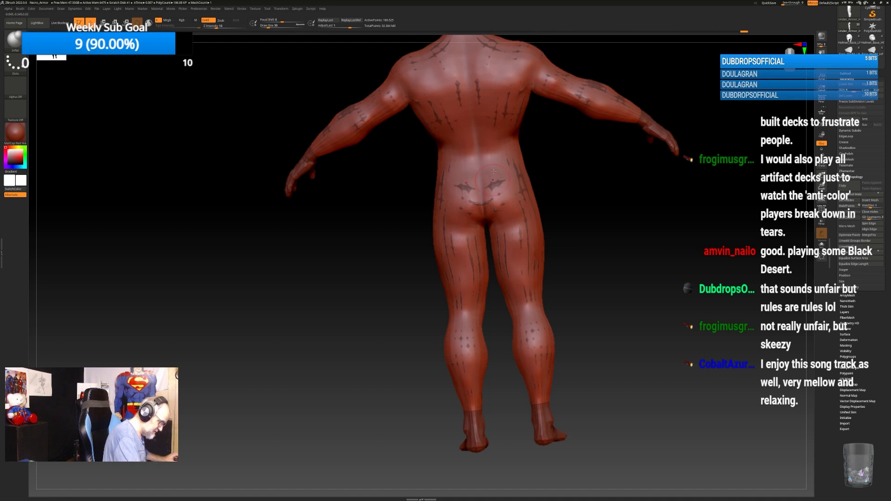
drag(494, 172, 492, 187)
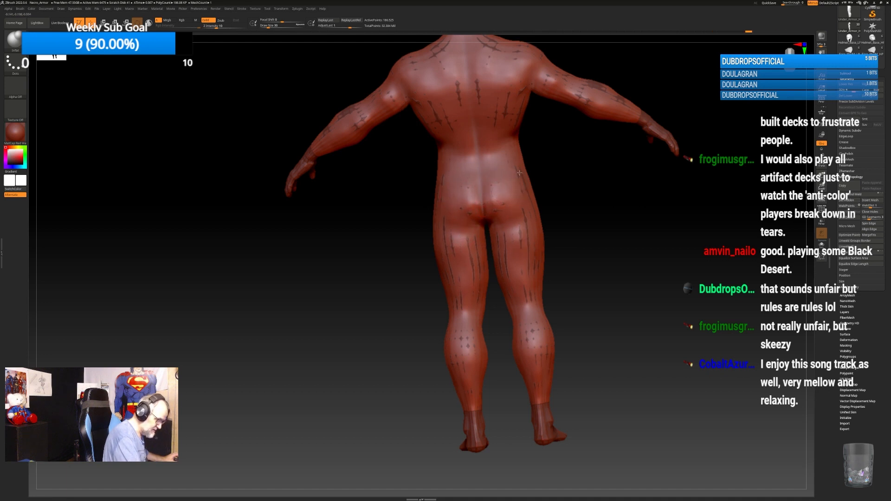
mouse_move(502, 126)
mouse_down()
mouse_move(507, 110)
mouse_move(482, 114)
mouse_up()
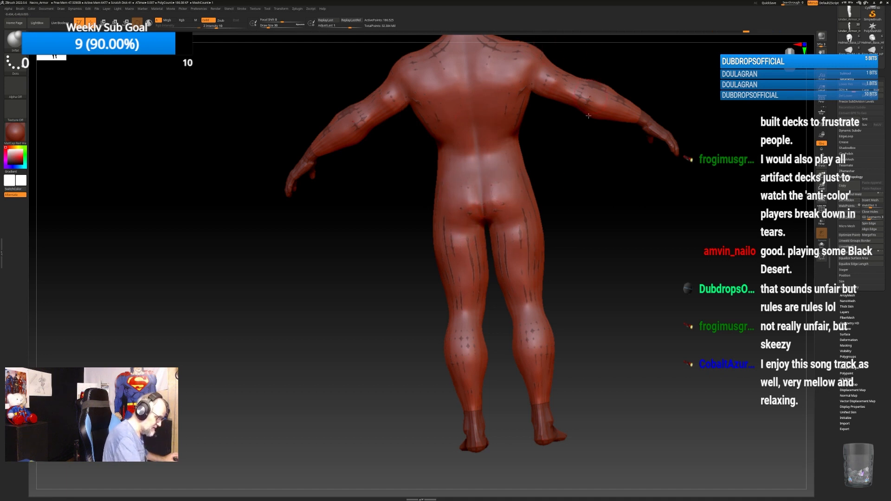
Inflate the remaining dark patches on the calves and on the backs and outer sides of the thighs.
right_click(571, 349)
drag(536, 353, 529, 332)
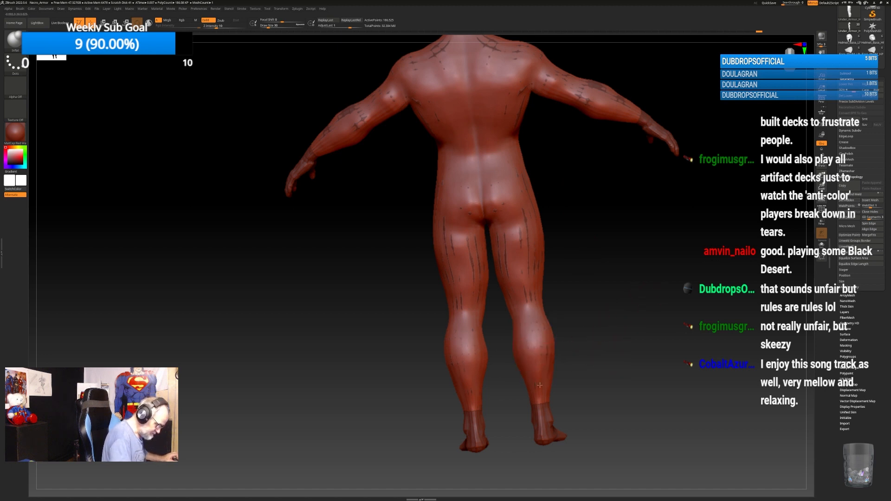
alt+drag(589, 251, 593, 344)
drag(525, 331, 508, 318)
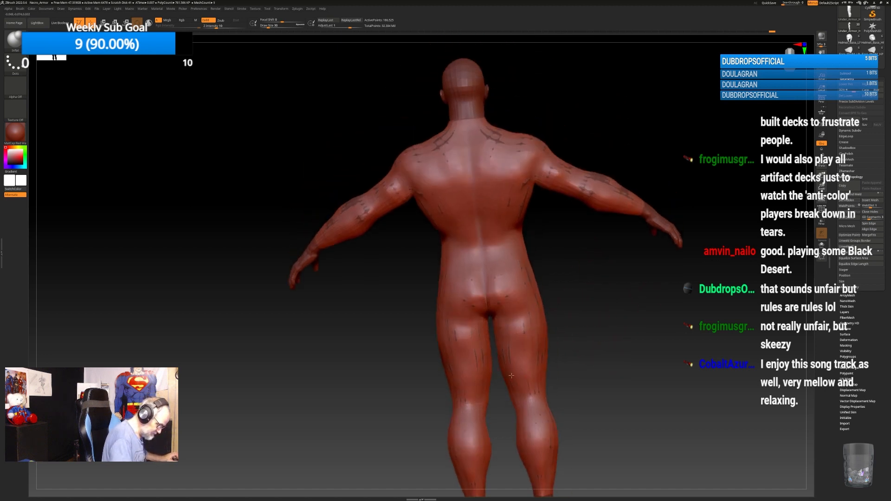
drag(620, 289, 552, 295)
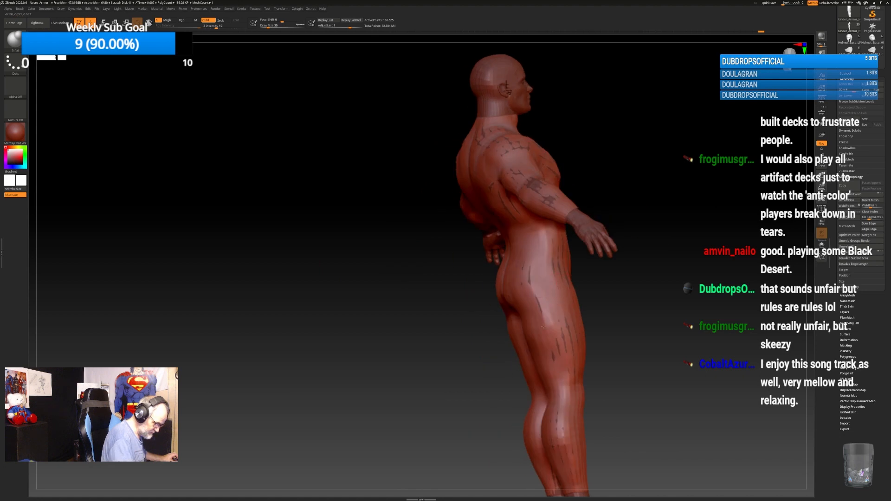
mouse_move(543, 327)
mouse_down()
mouse_move(529, 284)
mouse_move(562, 338)
mouse_move(573, 309)
mouse_up()
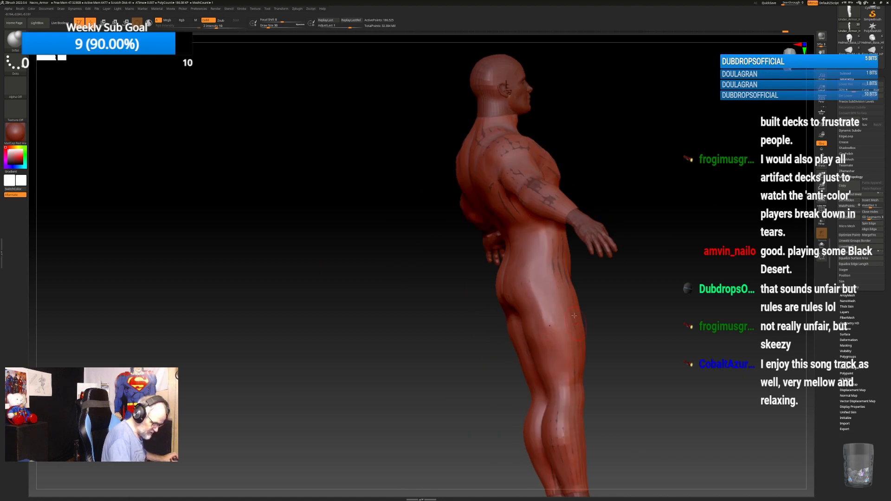
Inflate the overlapping areas on the pelvis and along the fronts of the legs down to the ankles.
mouse_move(665, 297)
mouse_down()
mouse_move(604, 291)
mouse_move(576, 247)
mouse_up()
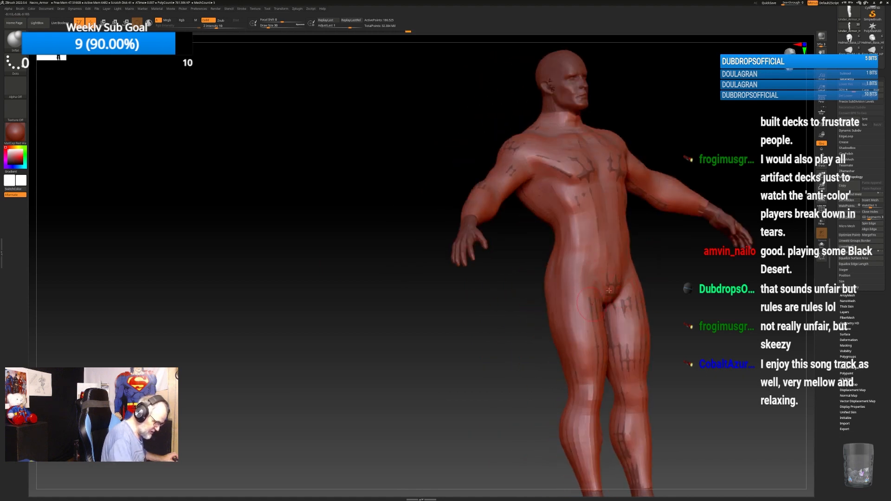
mouse_move(654, 298)
mouse_down()
mouse_move(603, 291)
mouse_move(580, 262)
mouse_up()
mouse_move(552, 262)
mouse_down()
mouse_move(520, 346)
mouse_move(518, 289)
mouse_up()
drag(535, 350, 544, 297)
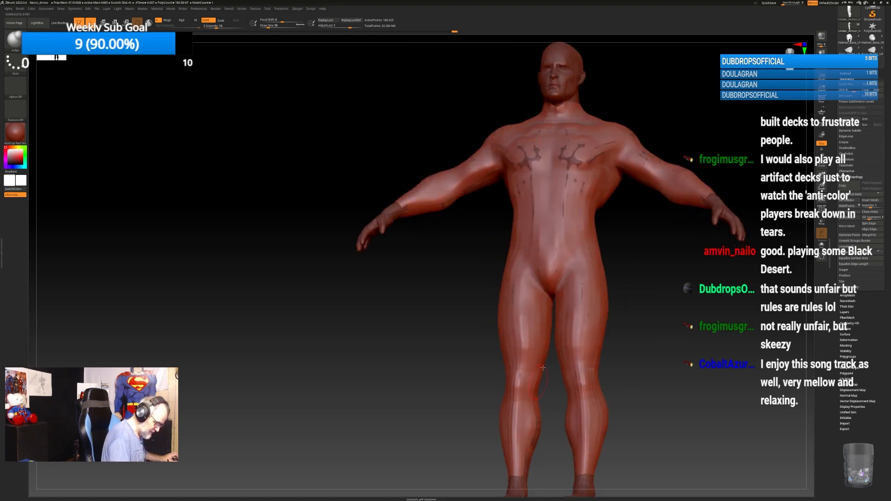
drag(524, 476, 526, 461)
drag(515, 302, 514, 291)
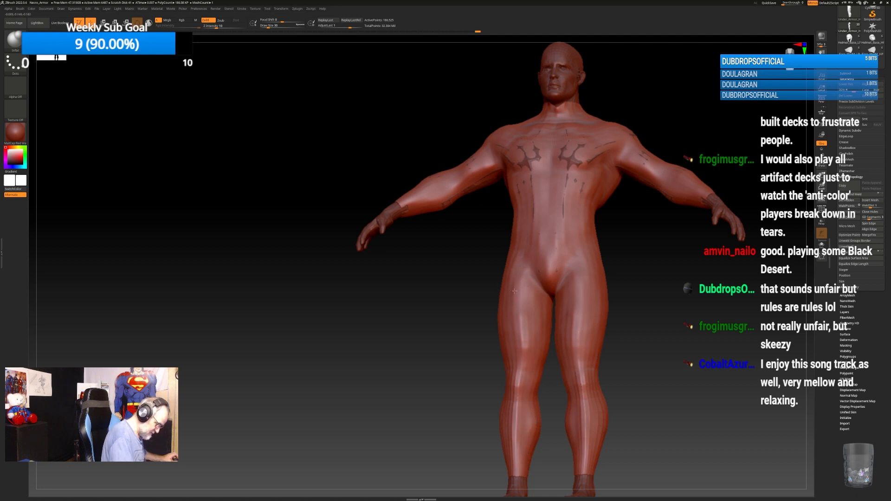
Inflate the branching dark patches on the chest and the front of the torso.
drag(566, 178, 569, 162)
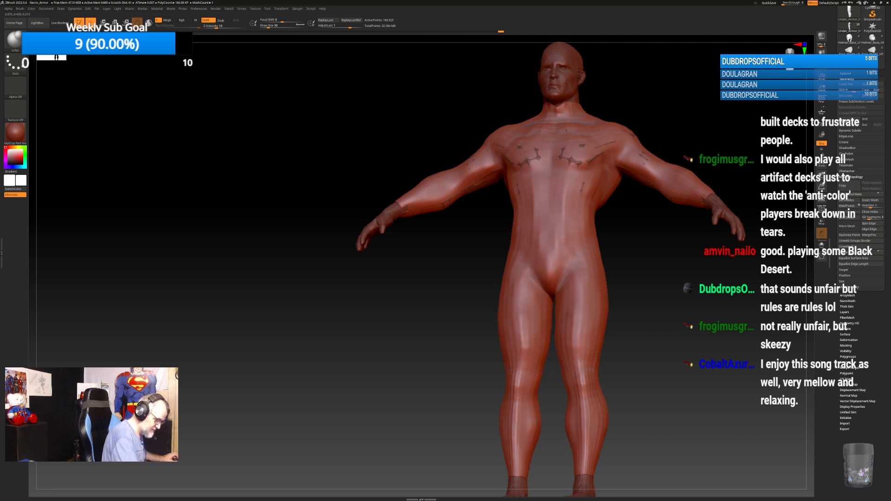
mouse_move(630, 260)
alt+mouse_down()
mouse_move(615, 294)
mouse_move(570, 264)
mouse_move(565, 230)
alt+mouse_up()
alt+drag(612, 322, 631, 325)
drag(584, 300, 584, 291)
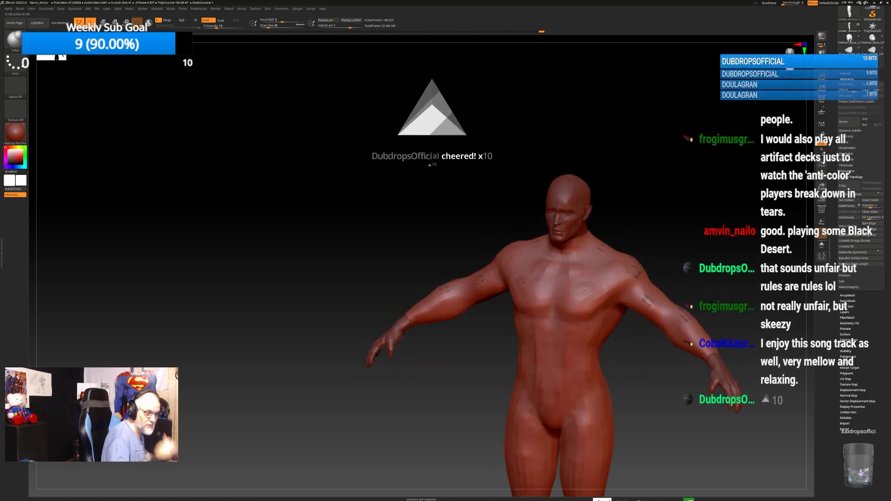
alt+right_drag(585, 291, 539, 271)
drag(540, 276, 545, 291)
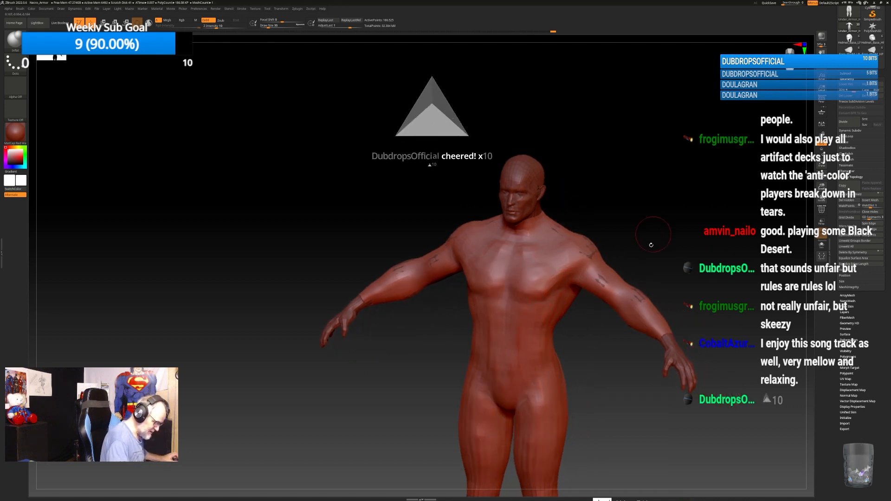
Inflate the overlapping patches along the shoulders, upper arms and forearms.
drag(650, 243, 658, 247)
drag(603, 281, 650, 305)
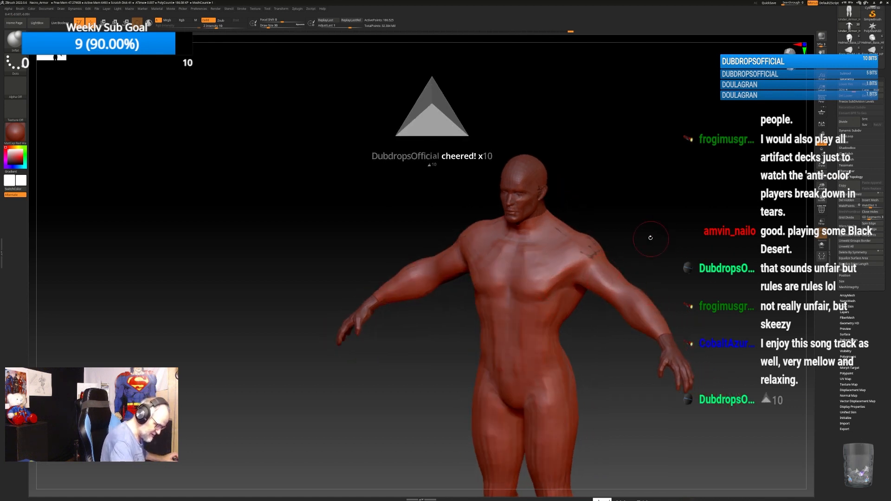
right_drag(649, 305, 592, 185)
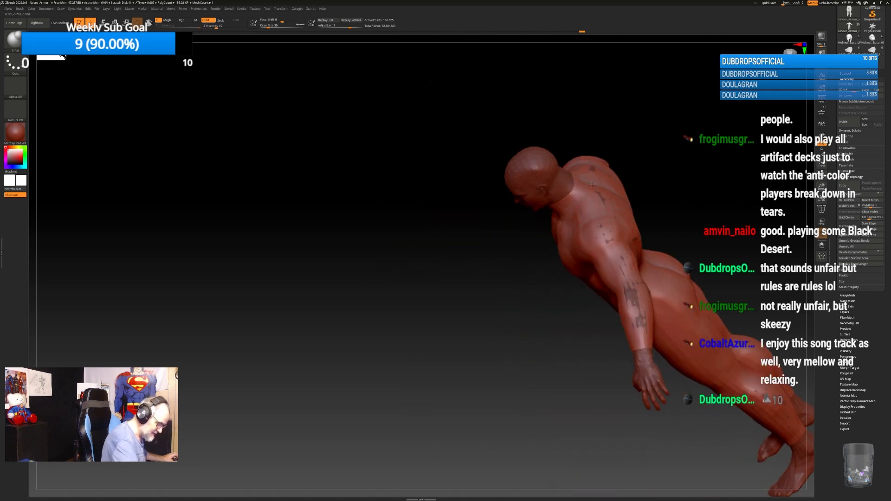
drag(592, 184, 645, 325)
right_drag(705, 274, 645, 247)
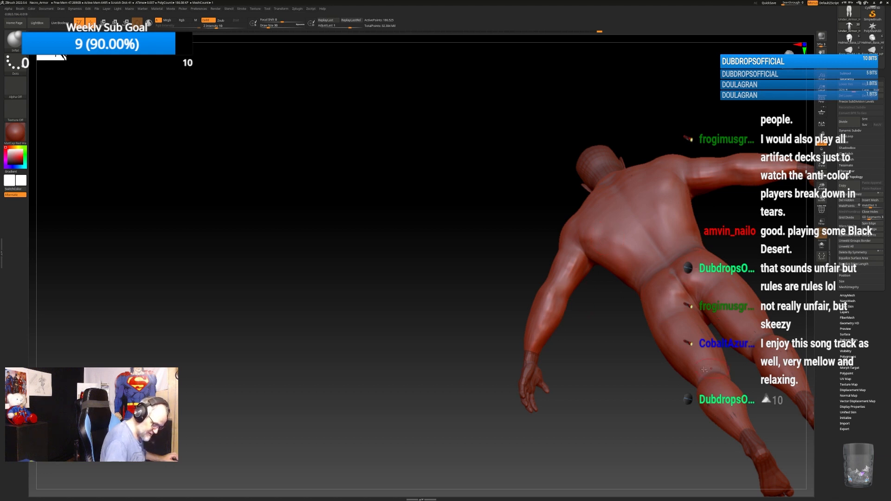
Inflate the last small patches on the upper back and the backs of the arms.
right_drag(704, 369, 632, 232)
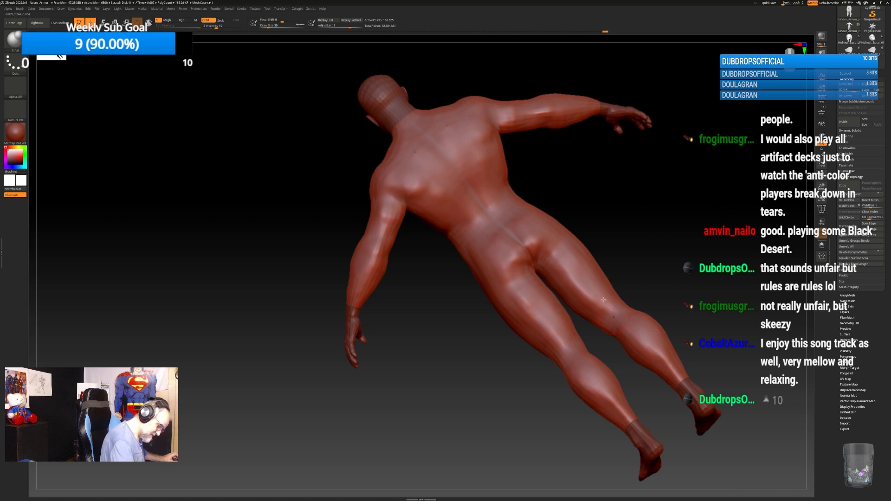
right_drag(501, 289, 479, 229)
right_drag(584, 266, 588, 260)
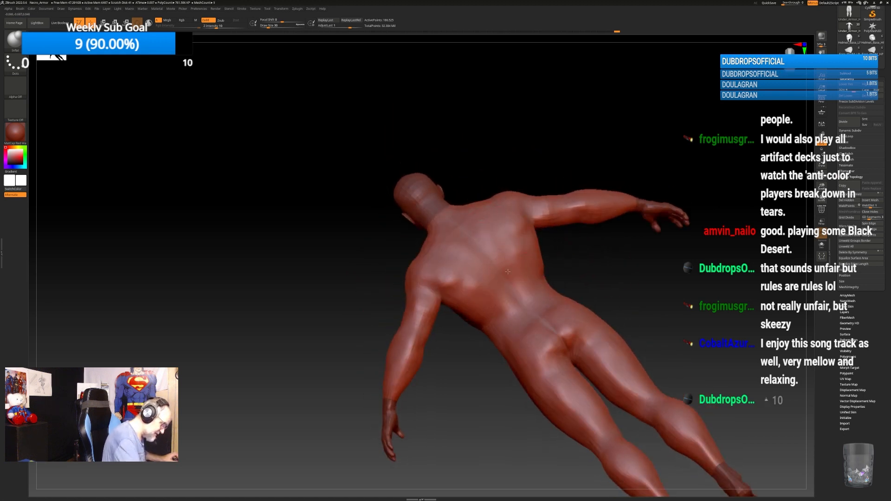
mouse_move(508, 271)
right_down()
mouse_move(515, 254)
mouse_move(520, 264)
right_up()
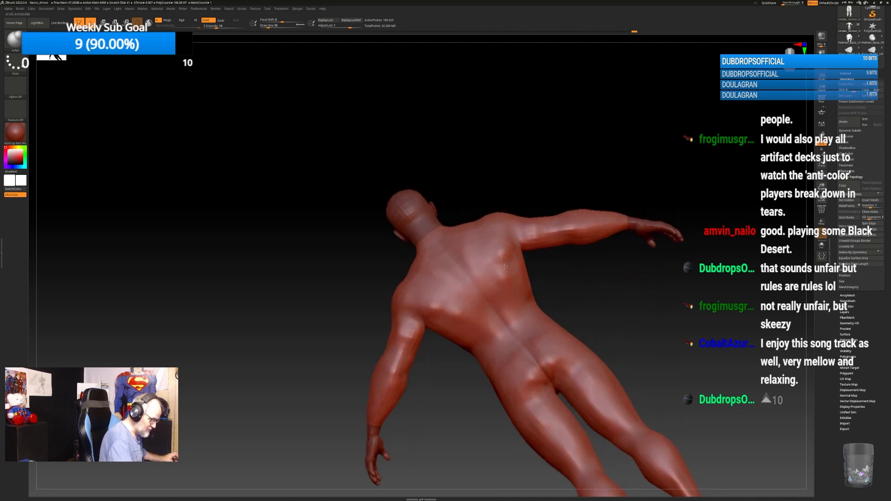
right_drag(528, 335, 411, 284)
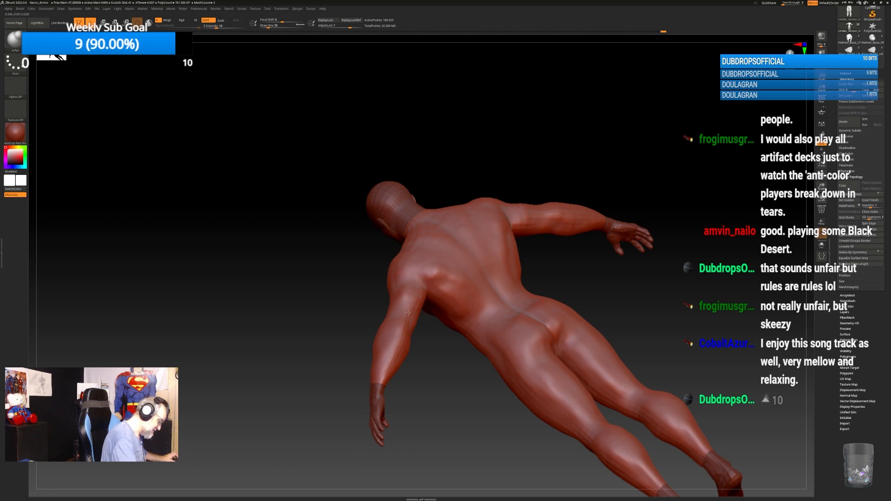
Examine the inflated under-armor from the front, back, sides and below for body areas still poking through.
right_drag(441, 324, 524, 307)
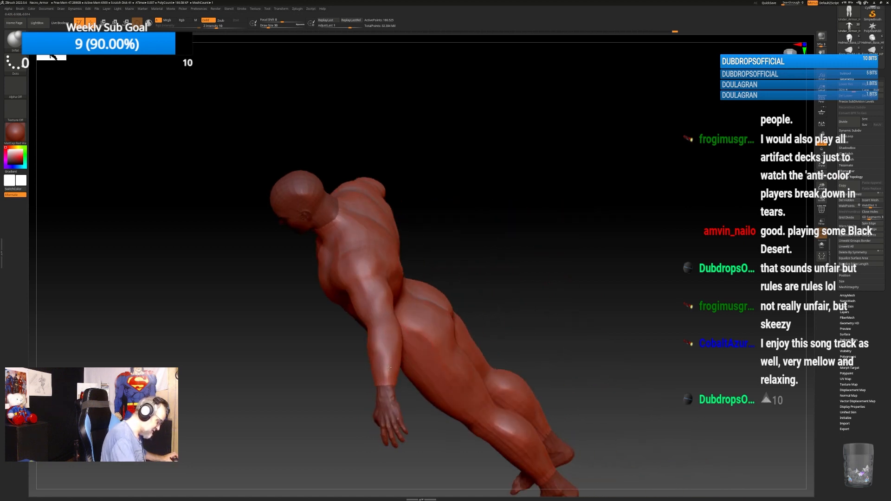
right_drag(414, 298, 397, 305)
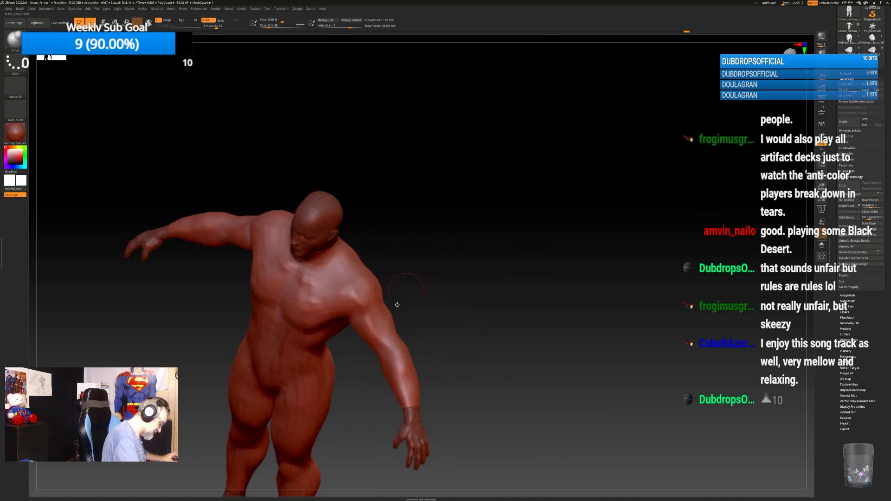
click(366, 328)
mouse_move(428, 268)
right_down()
mouse_move(408, 283)
mouse_move(641, 249)
mouse_move(652, 268)
right_up()
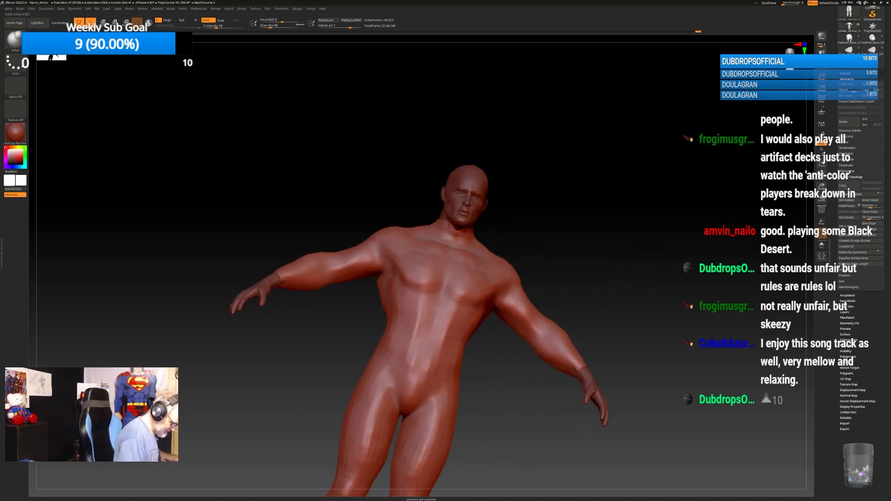
mouse_move(607, 268)
right_down()
mouse_move(629, 247)
mouse_move(620, 301)
right_up()
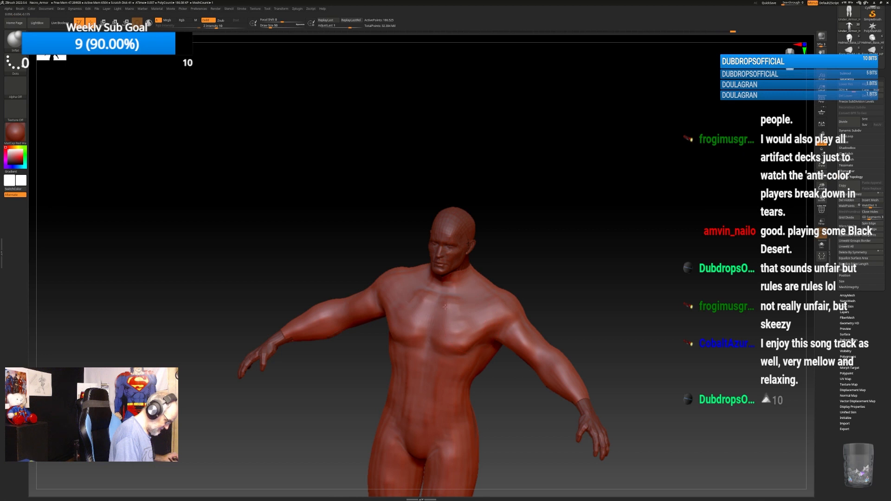
ctrl+right_drag(608, 290, 606, 249)
mouse_move(606, 248)
right_down()
mouse_move(613, 266)
mouse_move(606, 257)
right_up()
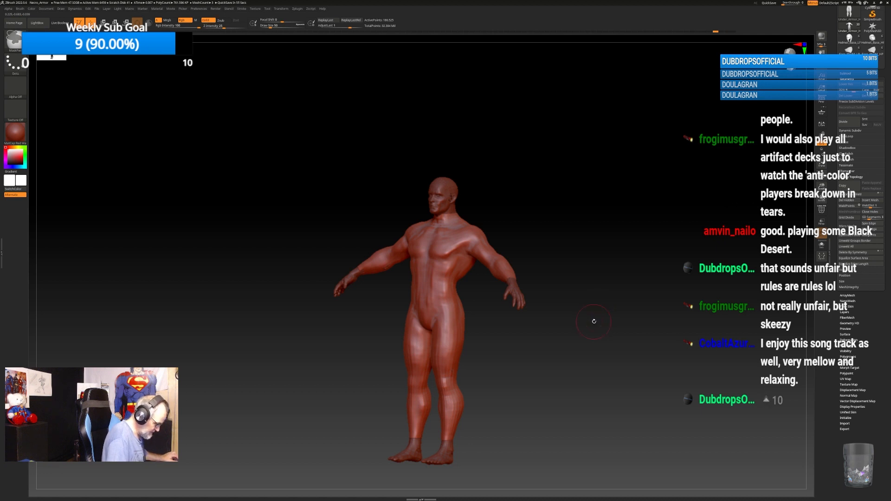
right_drag(598, 314, 597, 339)
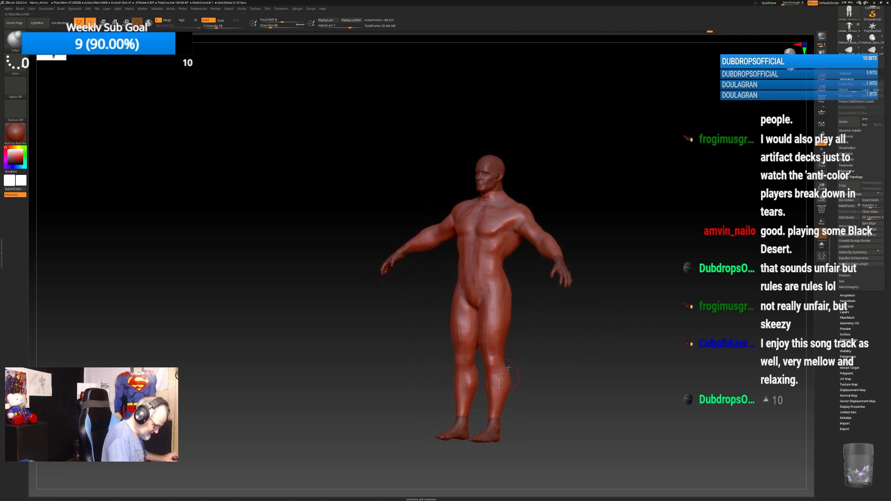
mouse_move(506, 353)
mouse_down()
mouse_move(519, 367)
mouse_move(505, 358)
mouse_move(547, 297)
mouse_up()
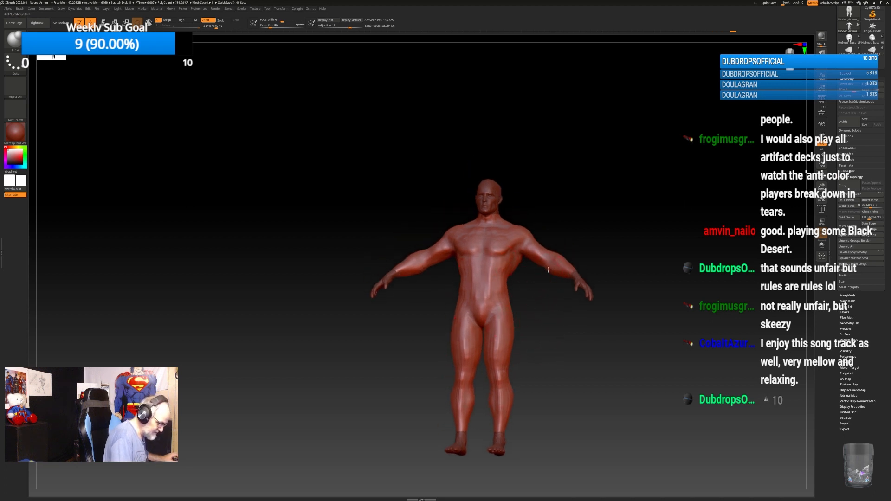
drag(600, 246, 585, 265)
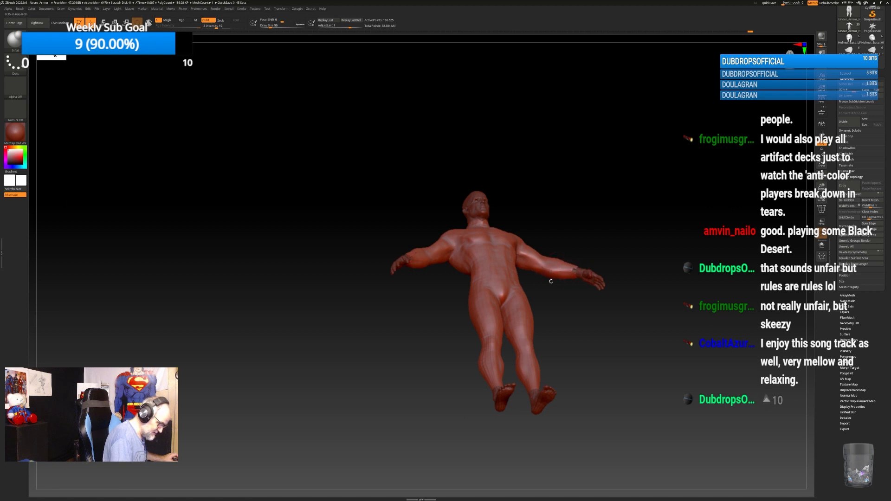
alt+drag(629, 253, 620, 409)
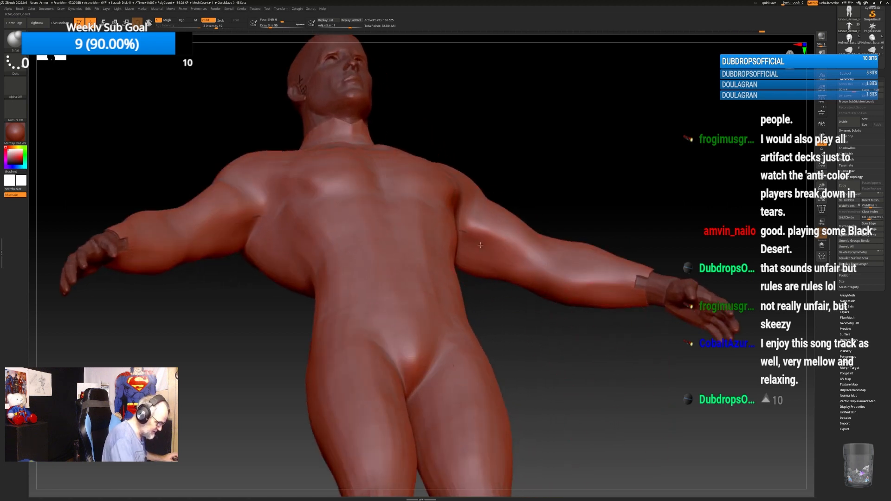
drag(481, 246, 471, 228)
drag(717, 225, 700, 257)
Hide the base character body so only the under-armor shows, and turn on its polygon wireframe.
key(d)
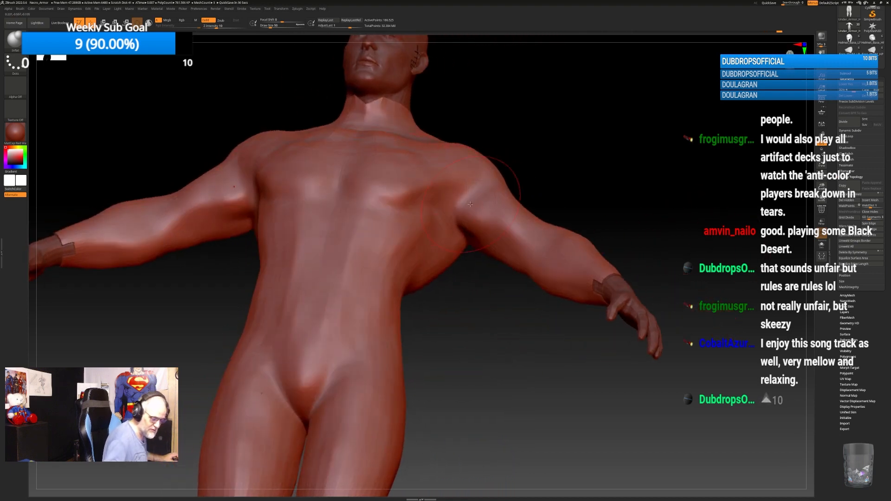
key(shift+d)
click(846, 73)
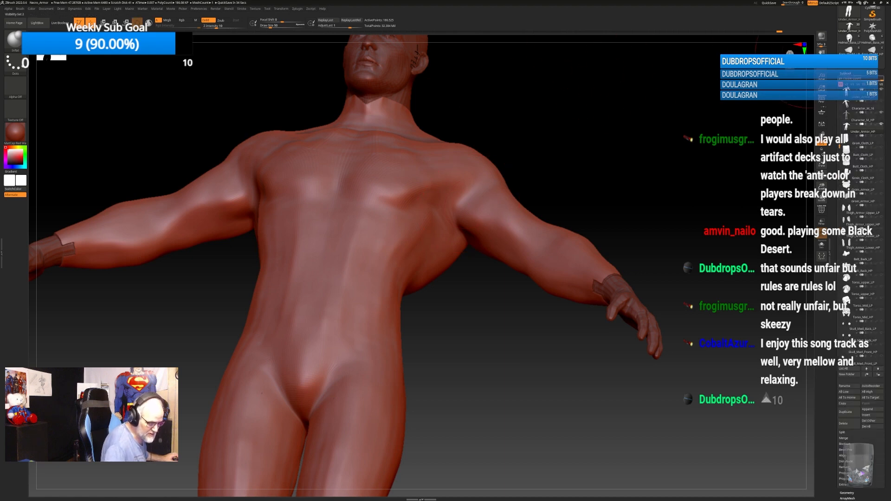
click(881, 115)
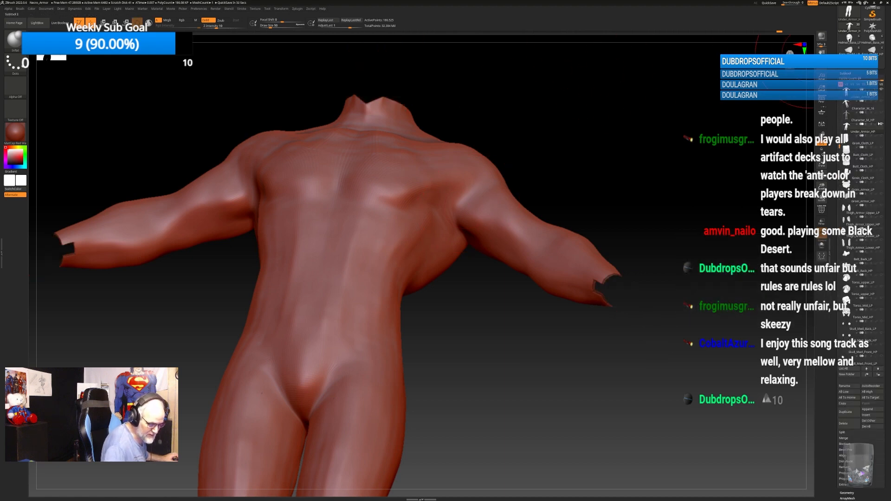
alt+drag(669, 214, 654, 142)
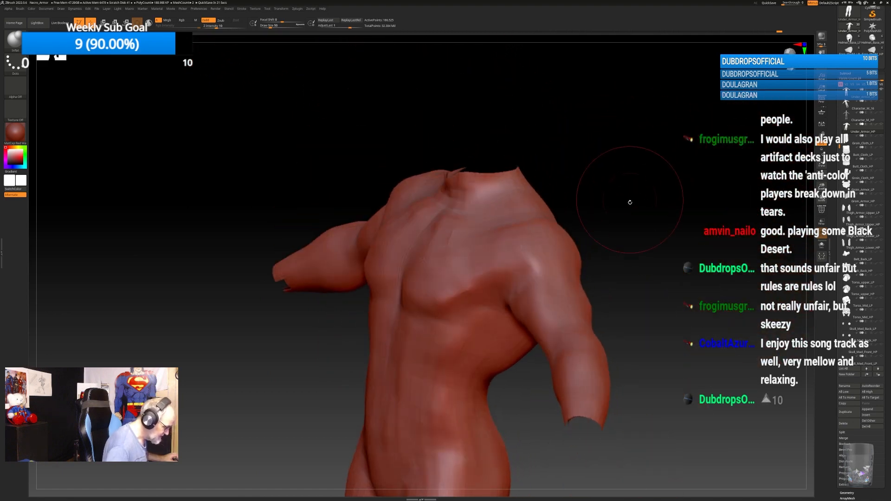
drag(629, 201, 630, 196)
click(822, 210)
Examine the polygon flow around the under-armor's open neck edge.
drag(705, 203, 639, 176)
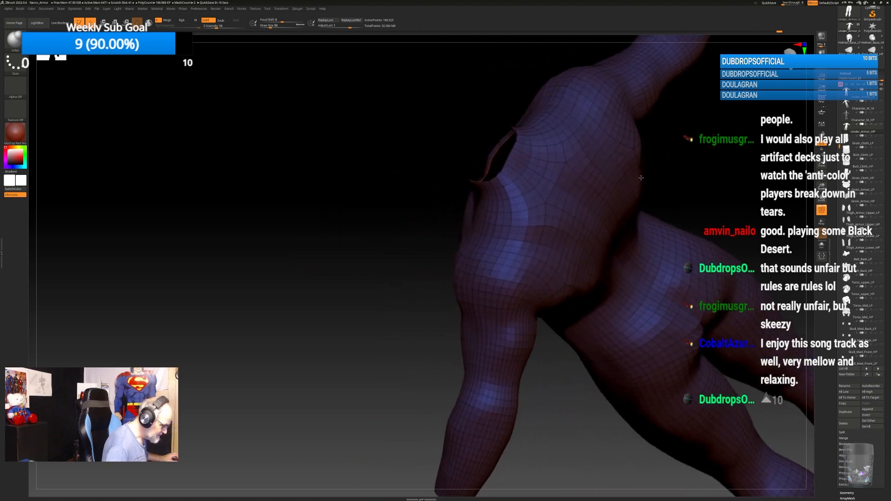
mouse_move(461, 124)
mouse_down()
mouse_move(460, 165)
mouse_move(484, 178)
mouse_up()
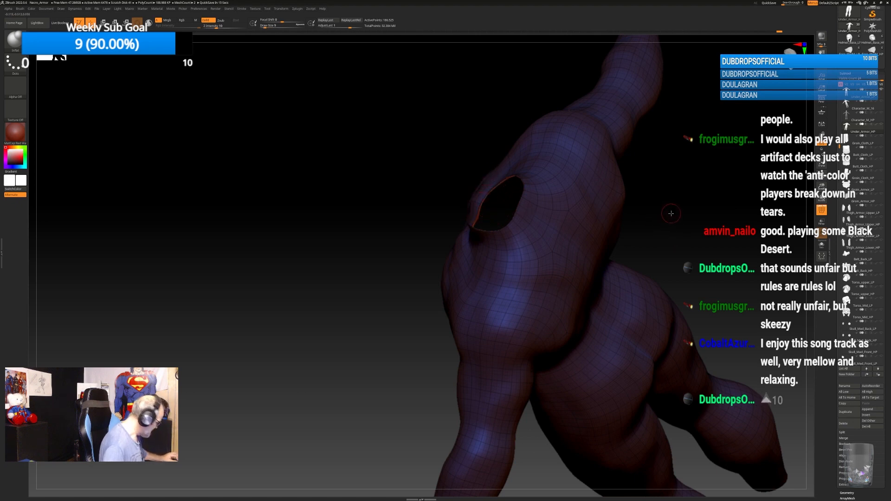
mouse_move(671, 213)
mouse_down()
mouse_move(645, 237)
mouse_move(656, 242)
mouse_move(420, 199)
mouse_up()
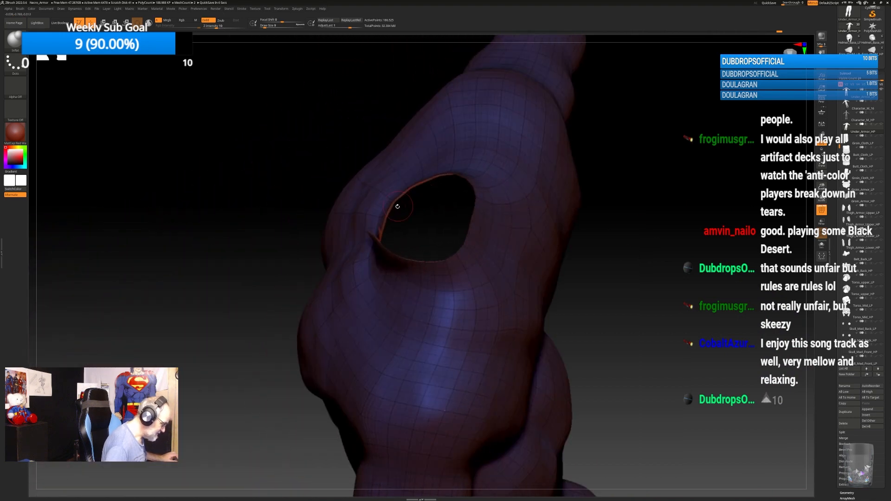
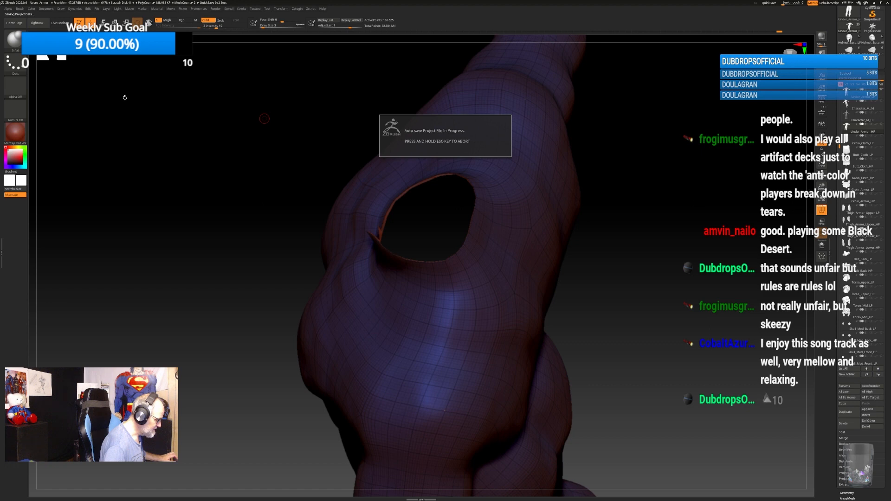
key(ctrl)
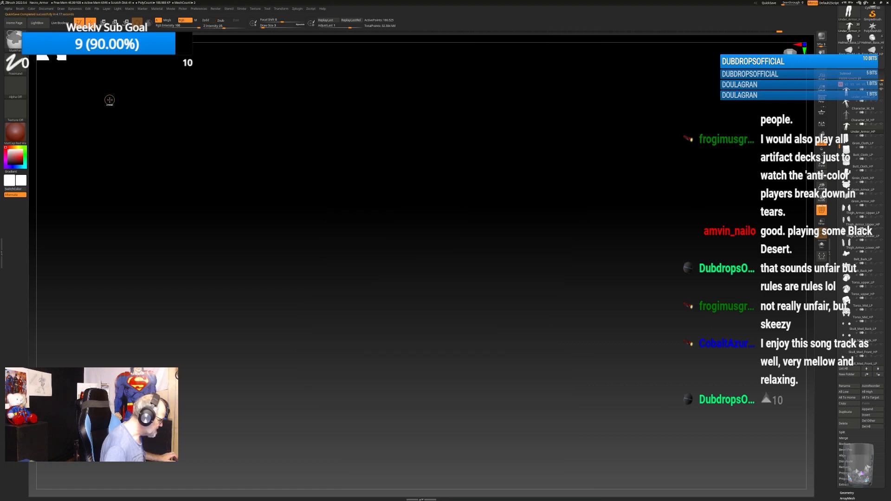
click(21, 11)
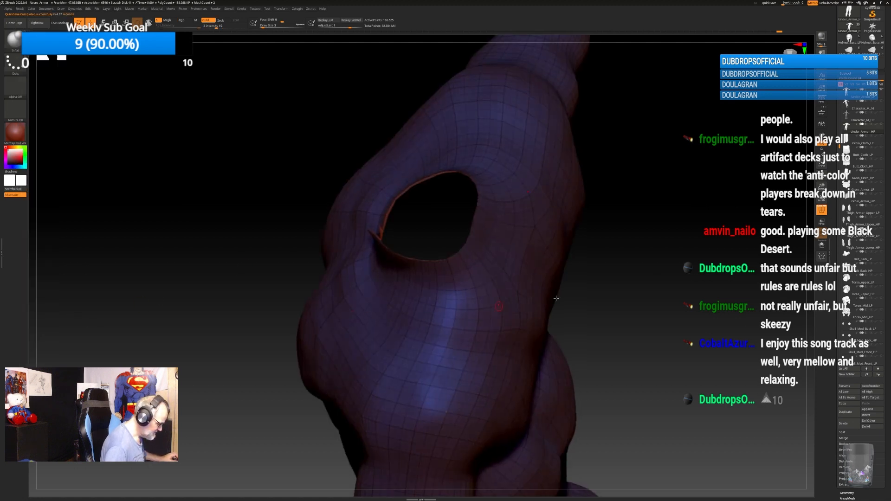
drag(663, 265, 631, 274)
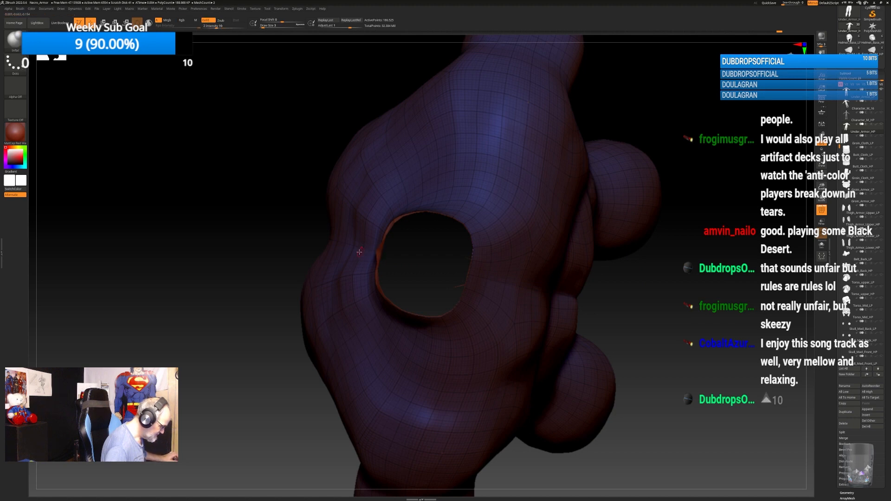
drag(242, 232, 389, 258)
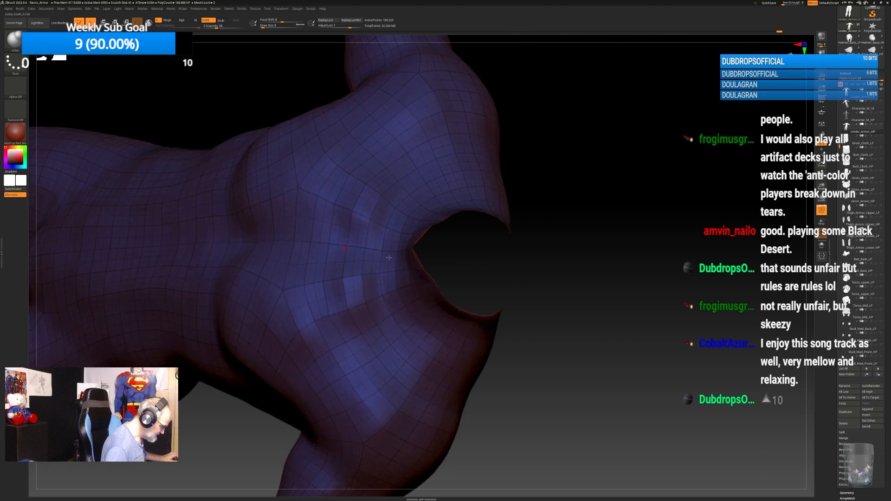
key(ctrl+shift)
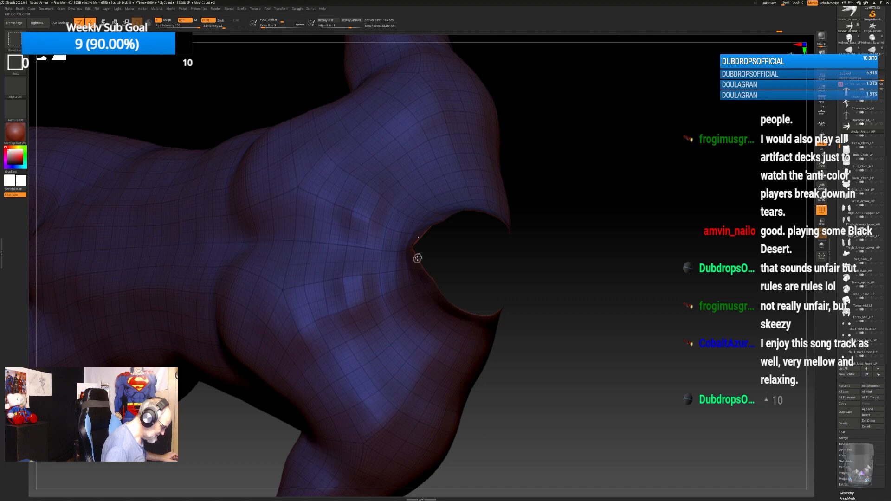
Examine the whole under-armor's wireframe and its open wrist edges from several angles.
key(f)
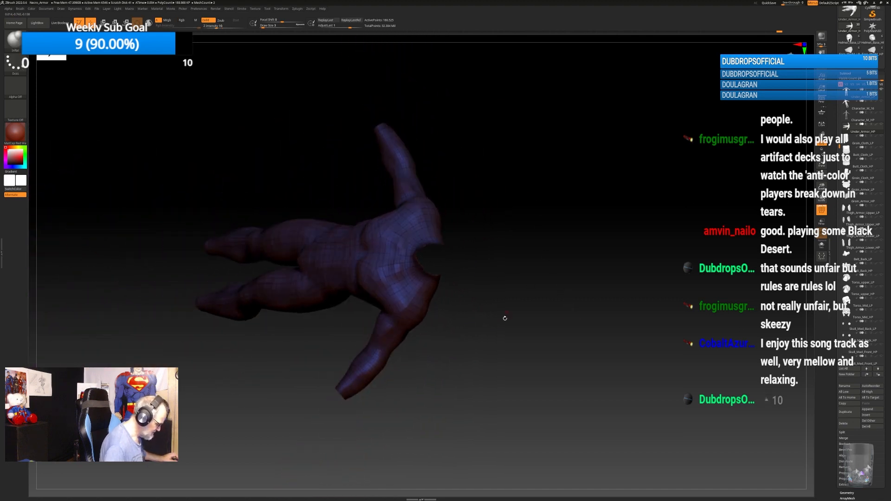
mouse_move(506, 318)
mouse_down()
mouse_move(510, 293)
mouse_move(499, 305)
mouse_up()
mouse_move(467, 338)
alt+mouse_down()
mouse_move(508, 434)
mouse_move(601, 342)
mouse_move(743, 231)
alt+mouse_up()
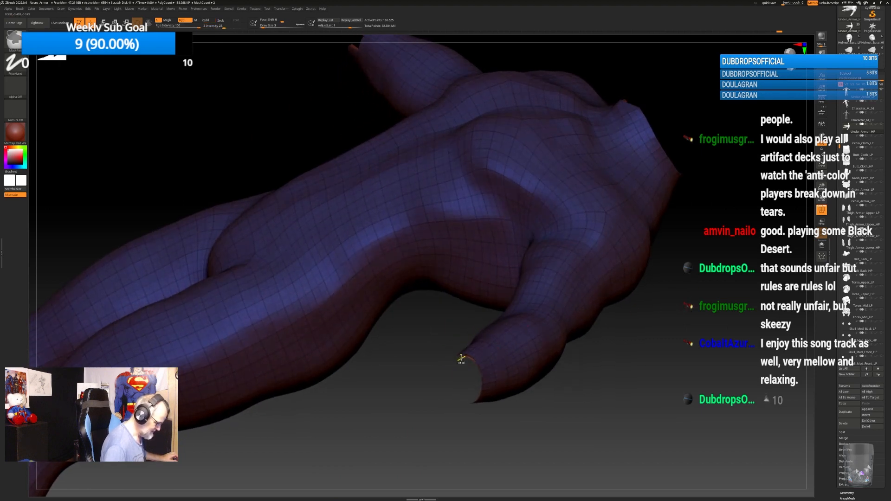
key(ctrl+shift)
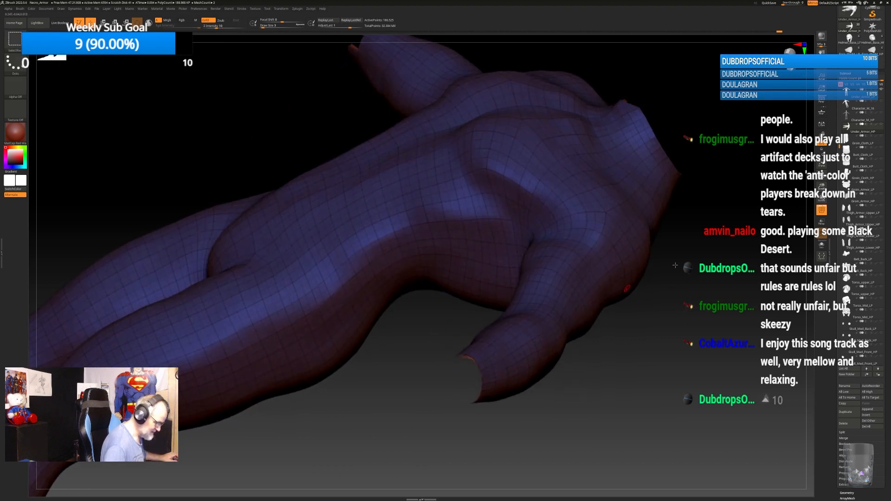
click(880, 90)
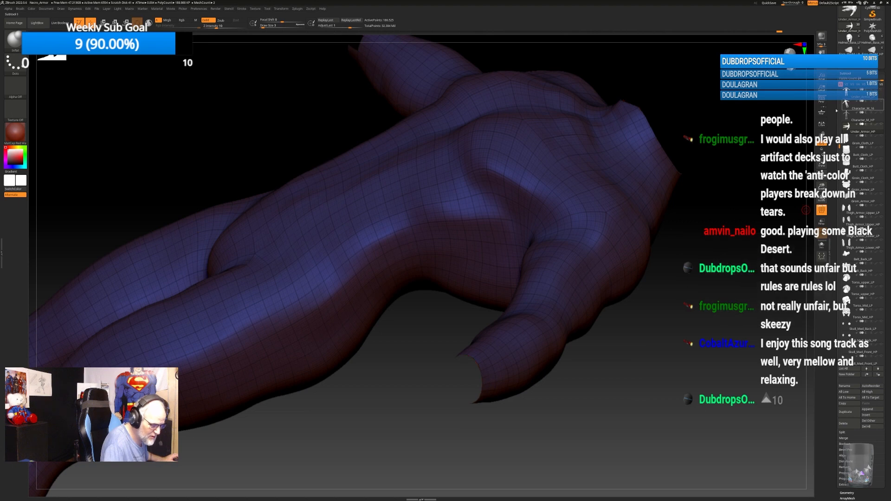
mouse_move(659, 378)
alt+mouse_down()
mouse_move(657, 287)
mouse_move(596, 288)
mouse_move(603, 269)
alt+mouse_up()
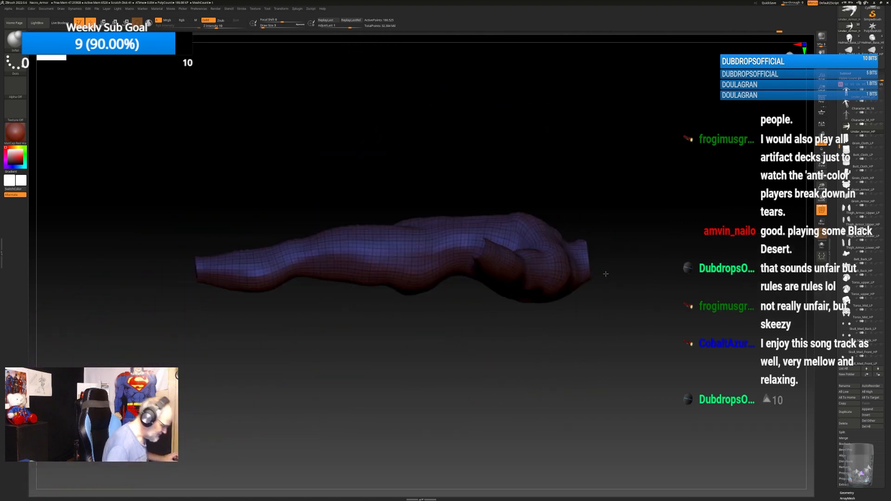
mouse_move(567, 324)
mouse_down()
mouse_move(563, 288)
mouse_move(640, 314)
mouse_move(605, 287)
mouse_up()
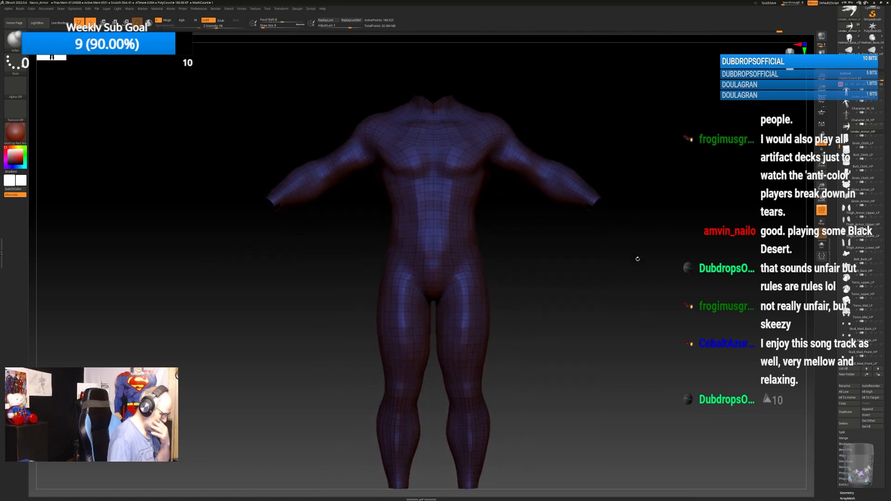
mouse_move(640, 281)
mouse_down()
mouse_move(659, 332)
mouse_move(643, 400)
mouse_up()
alt+drag(644, 319, 654, 342)
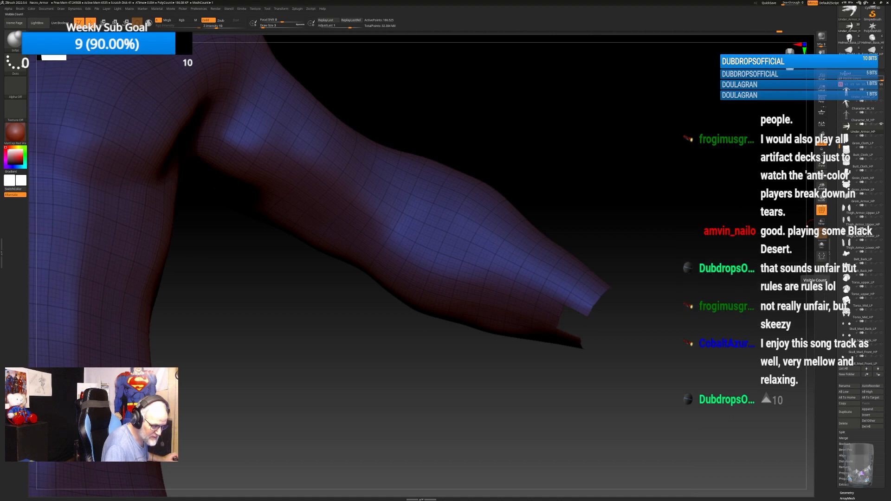
Lower the under-armor's geometry to its lowest subdivision level for work on the wrist opening.
click(846, 74)
click(848, 79)
drag(850, 90, 840, 90)
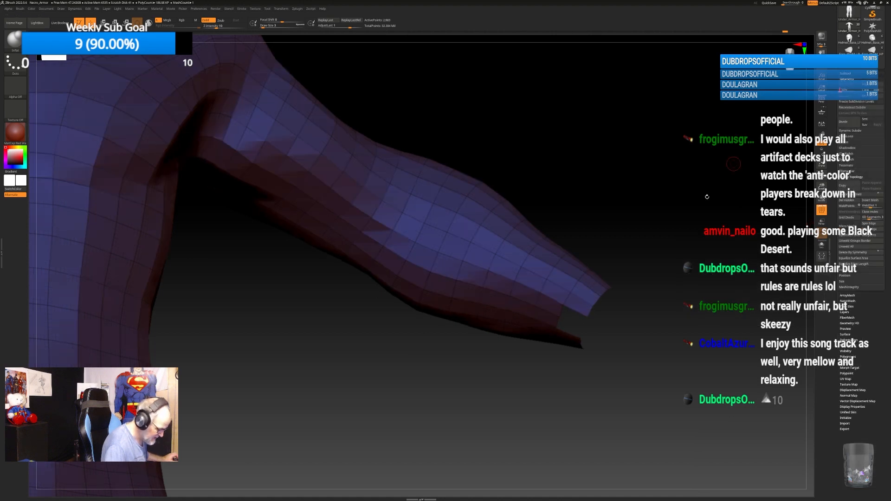
alt+drag(655, 298, 636, 346)
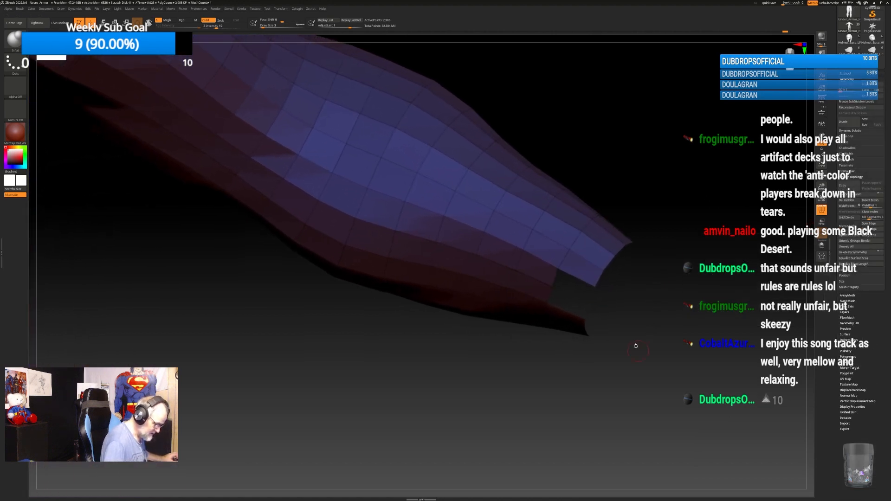
Try to bridge the two open edges across the gap in the wrist opening with ZModeler's edge Bridge action.
key(b)
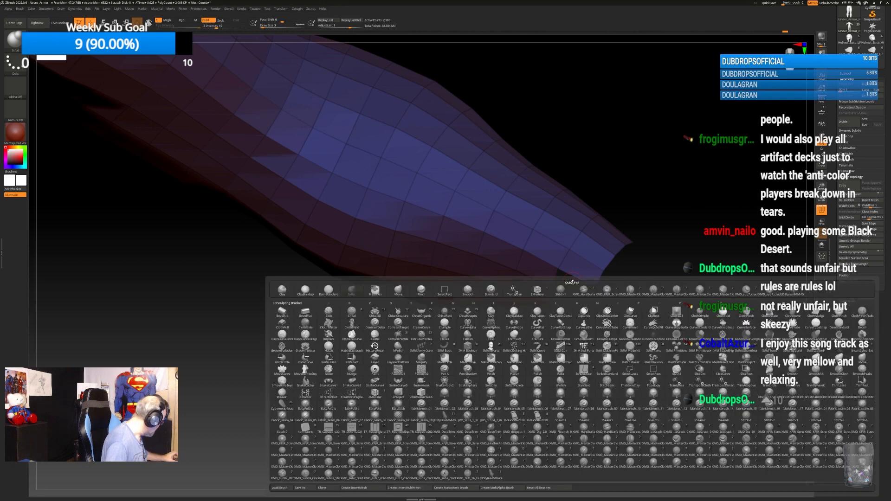
key(z)
key(m)
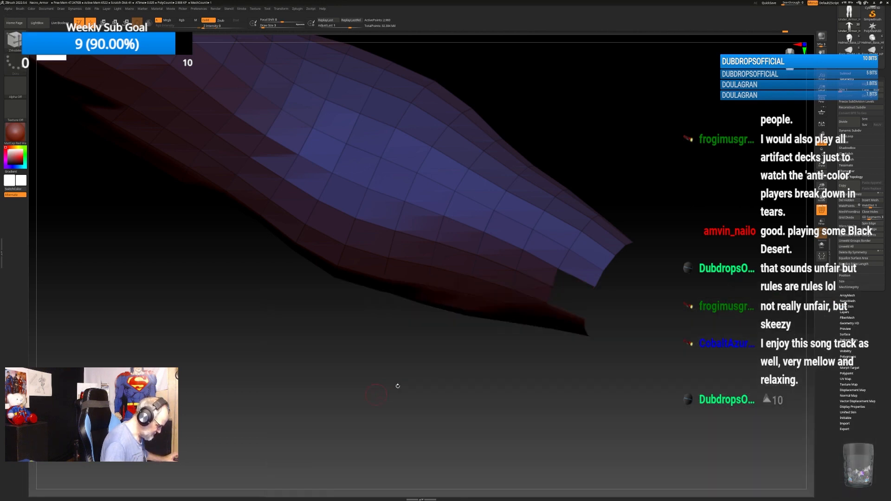
click(579, 281)
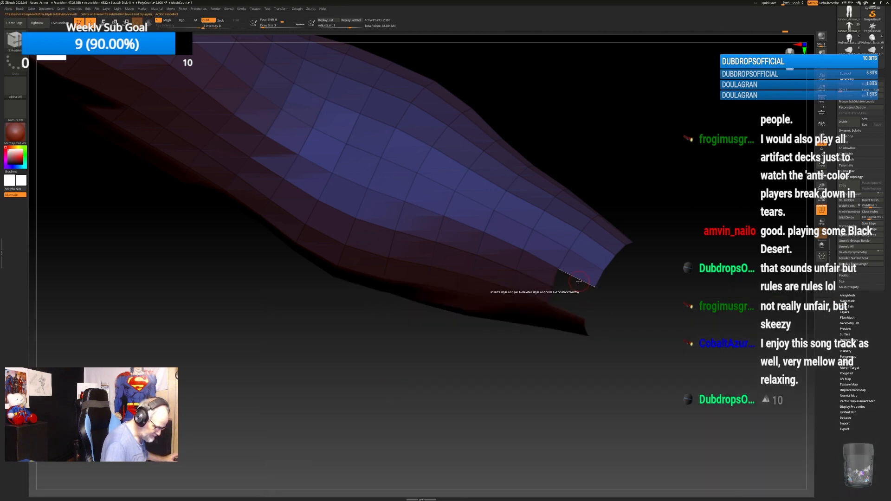
key(space)
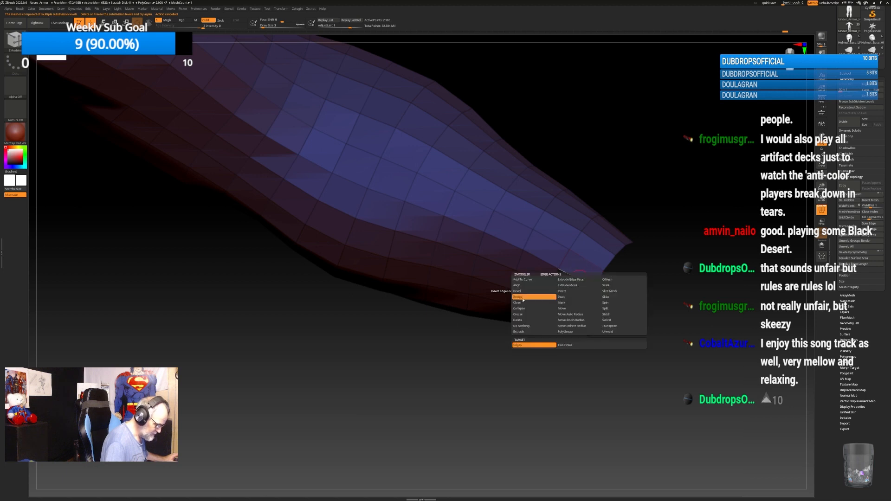
click(523, 298)
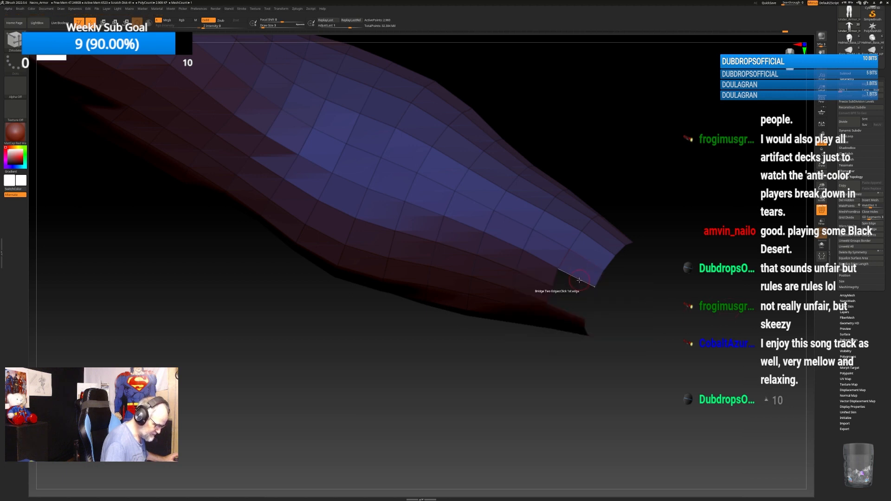
click(579, 281)
click(571, 312)
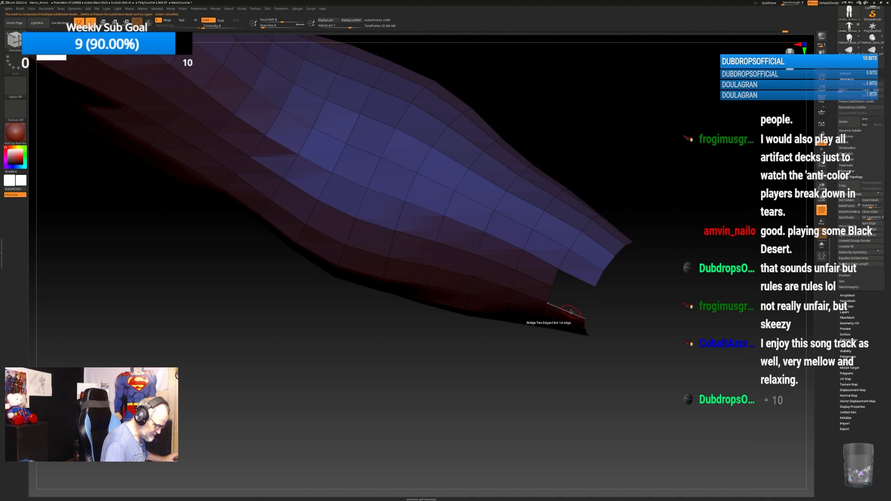
click(571, 312)
click(582, 282)
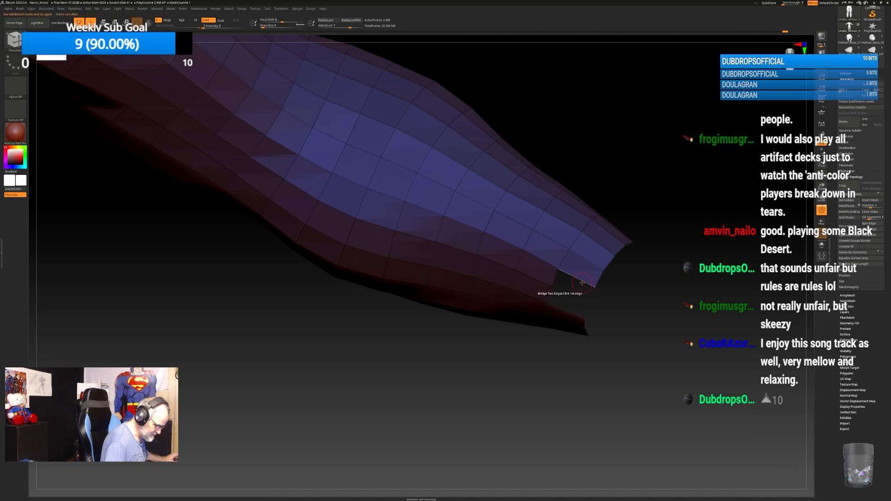
Raise the under-armor's subdivision level and examine the gap in the wrist openings at the denser resolution.
alt+drag(613, 306, 640, 323)
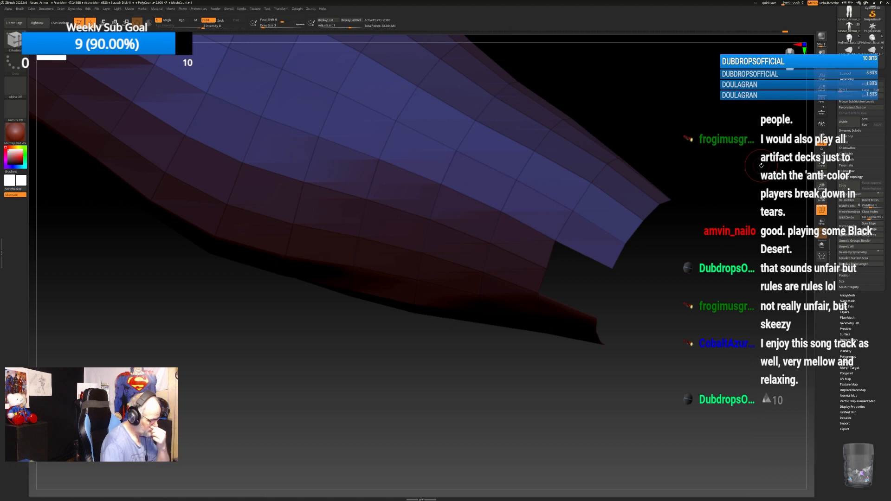
drag(853, 90, 860, 90)
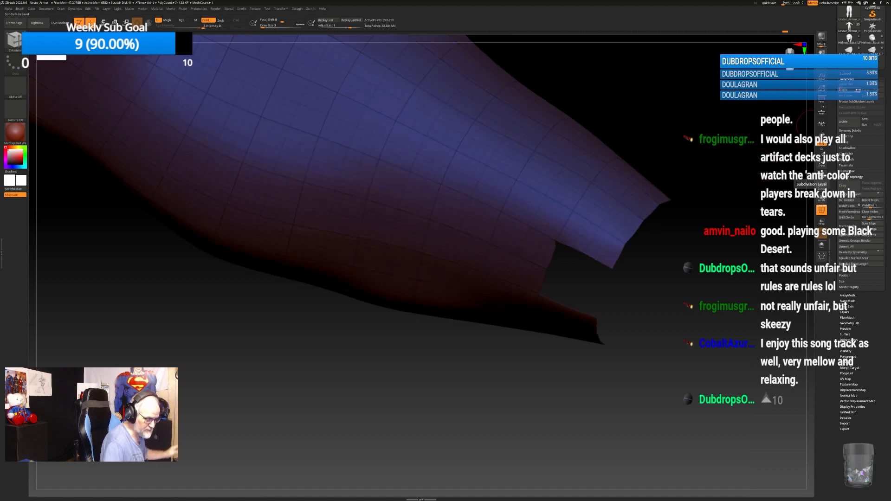
drag(617, 297, 641, 186)
alt+drag(694, 197, 686, 164)
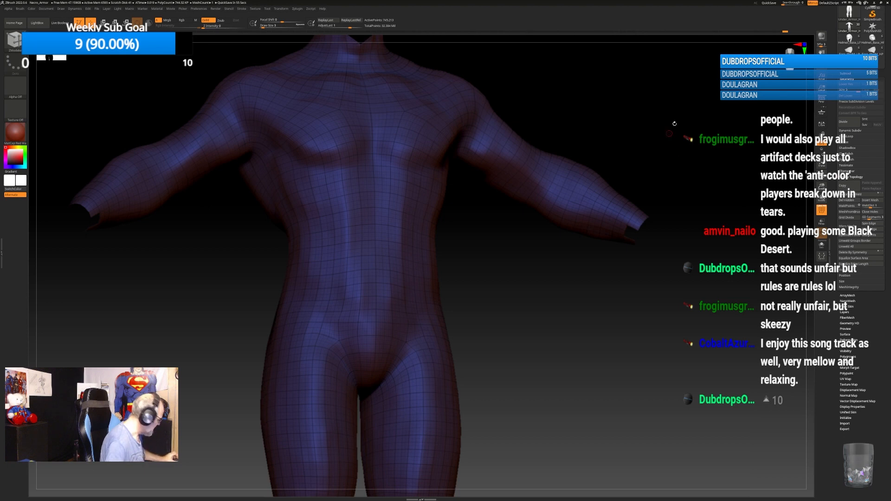
alt+drag(651, 305, 656, 362)
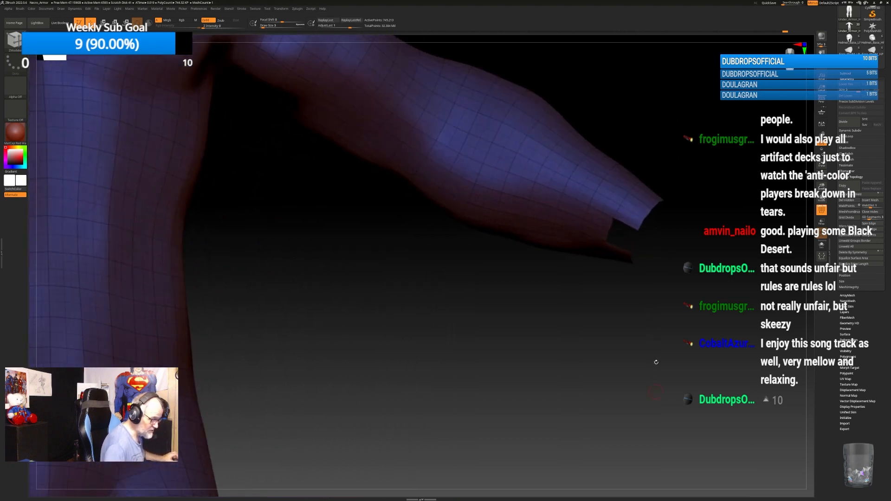
drag(622, 238, 703, 283)
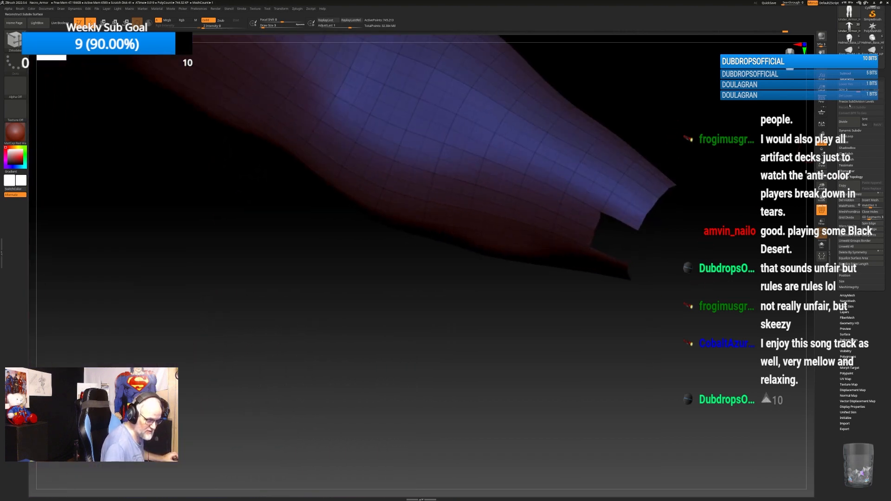
Delete the under-armor's higher subdivision levels from the lowest level, and bridge the two open wrist edges to close the gap.
drag(859, 89, 841, 90)
click(867, 97)
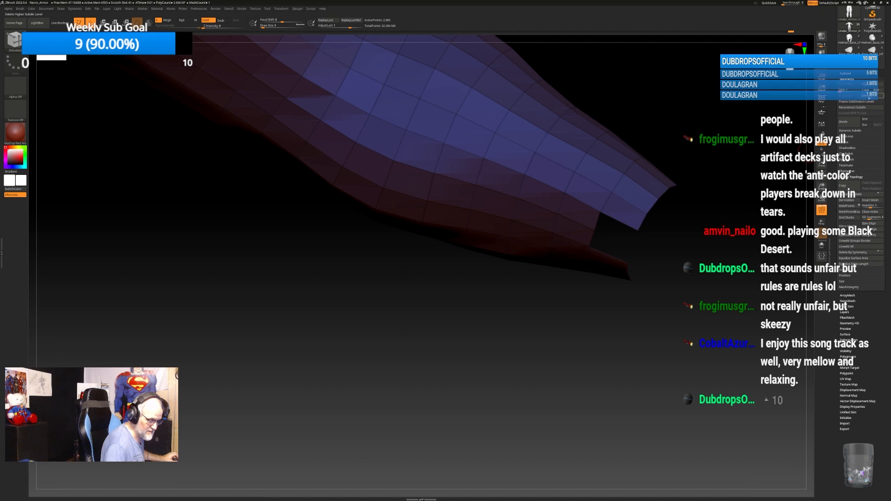
alt+drag(710, 211, 698, 216)
click(610, 229)
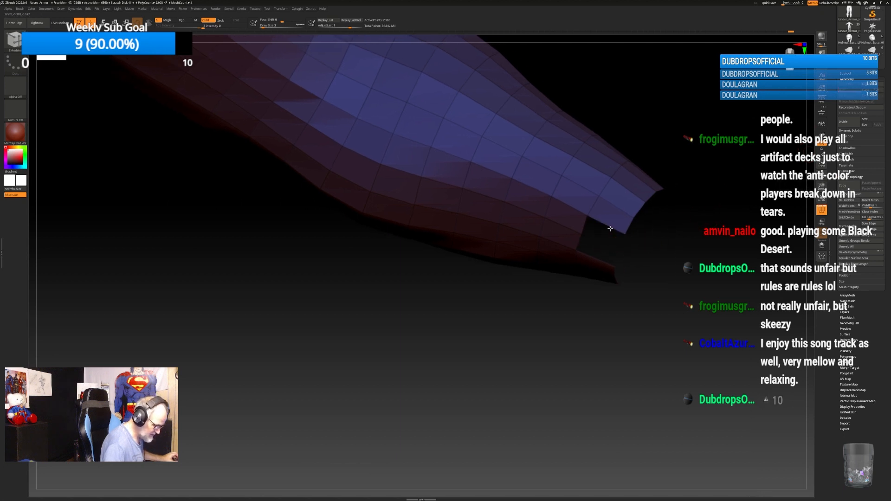
click(599, 258)
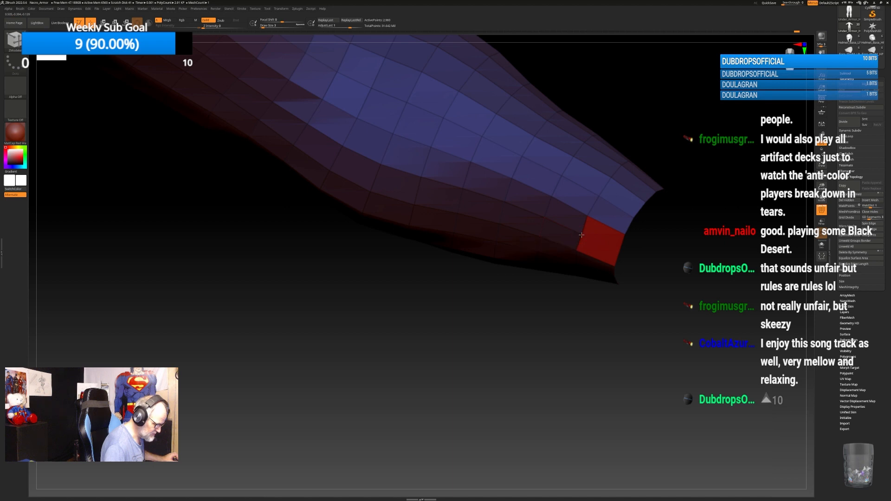
Remesh the under-armor with ZRemesher.
key(space)
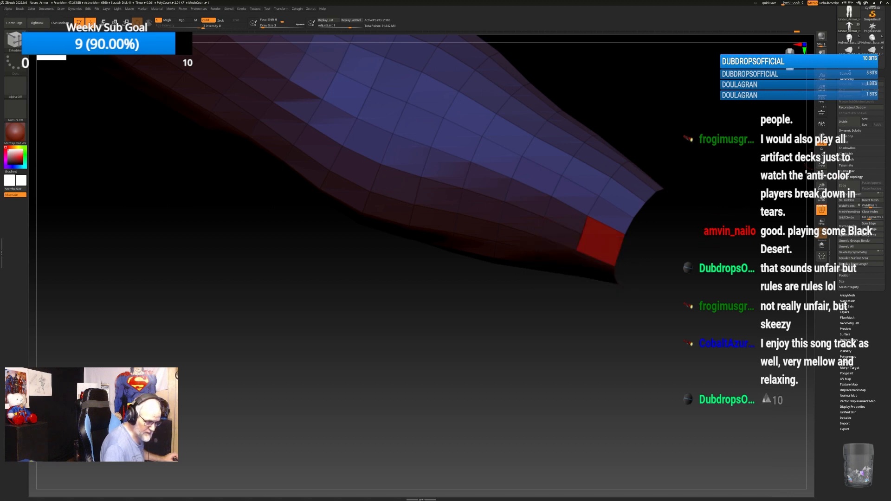
click(846, 74)
click(846, 73)
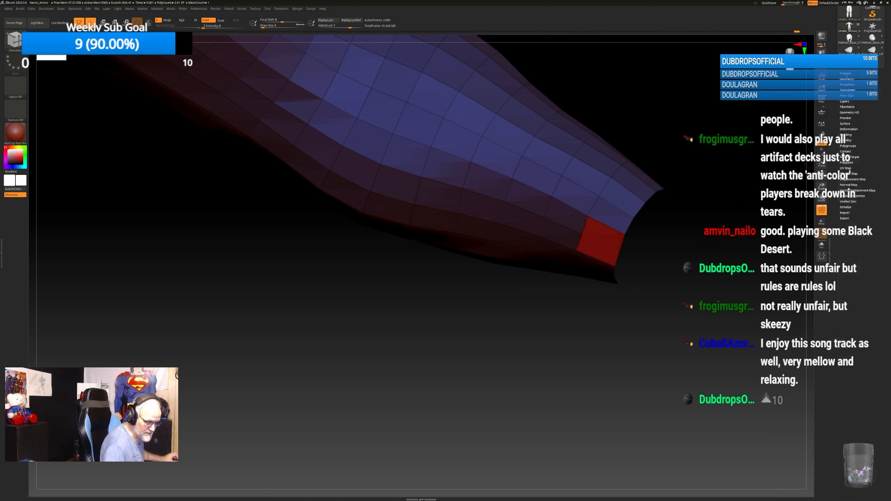
click(847, 79)
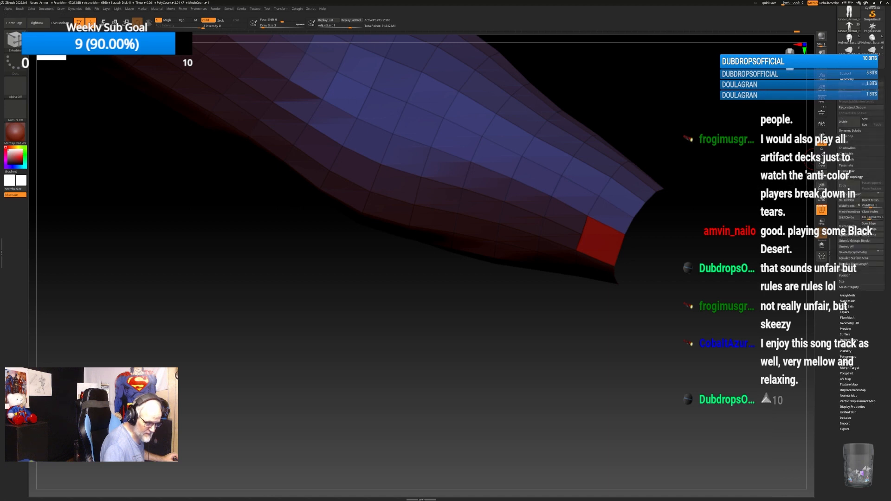
click(847, 172)
click(855, 213)
click(847, 171)
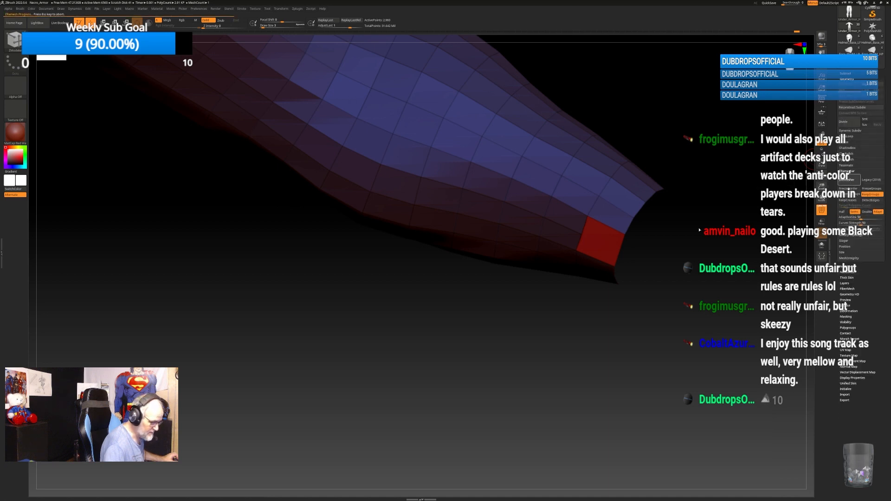
Check the remeshed sleeve's polygon flow, and undo the remesh, the wrist bridge and the subdivision-level deletion.
drag(645, 330, 598, 320)
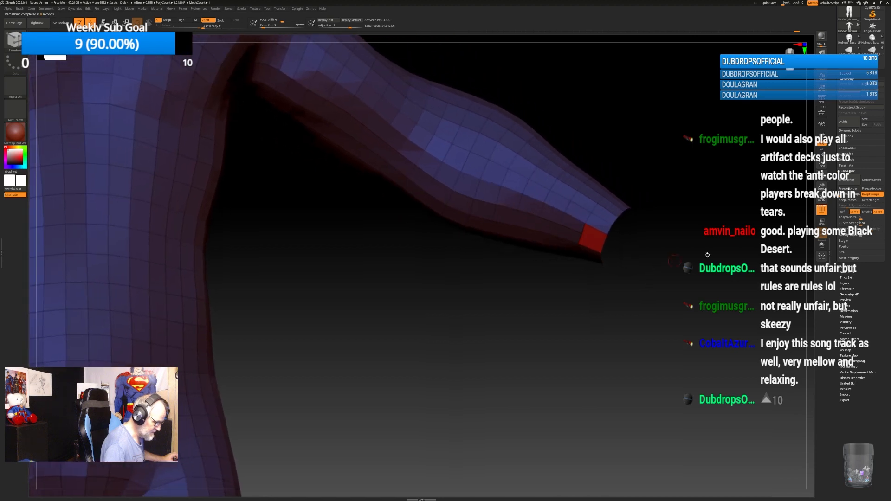
click(822, 210)
click(822, 211)
mouse_move(667, 252)
mouse_down()
mouse_move(697, 238)
mouse_move(697, 278)
mouse_up()
key(ctrl+z)
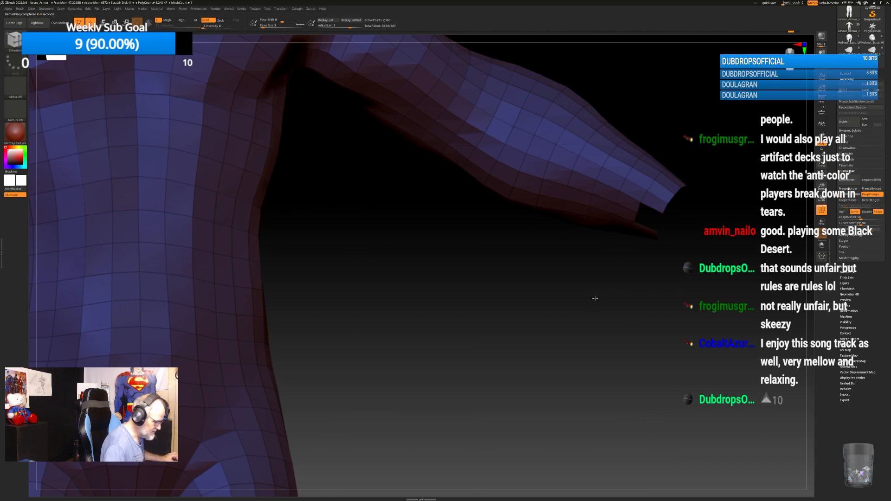
alt+drag(595, 299, 608, 92)
alt+drag(596, 264, 580, 270)
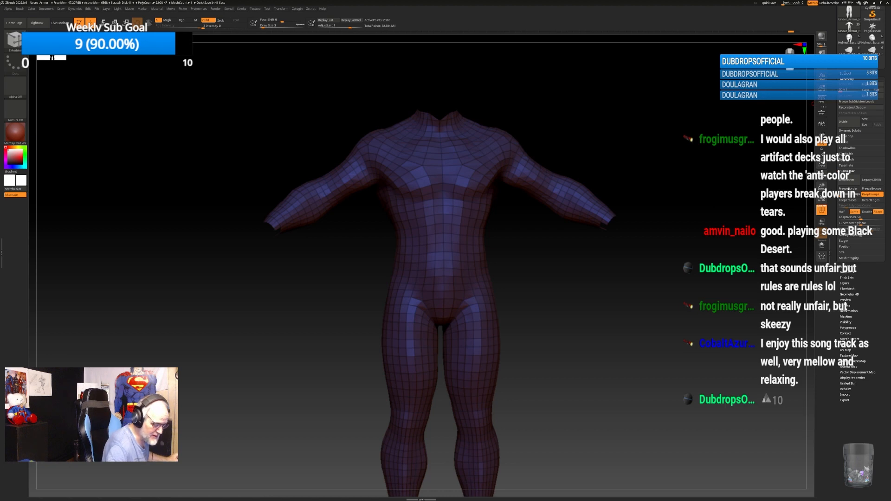
Delete the Under_Armor_HP subtool, and display the character body without its polygon wireframe.
click(845, 73)
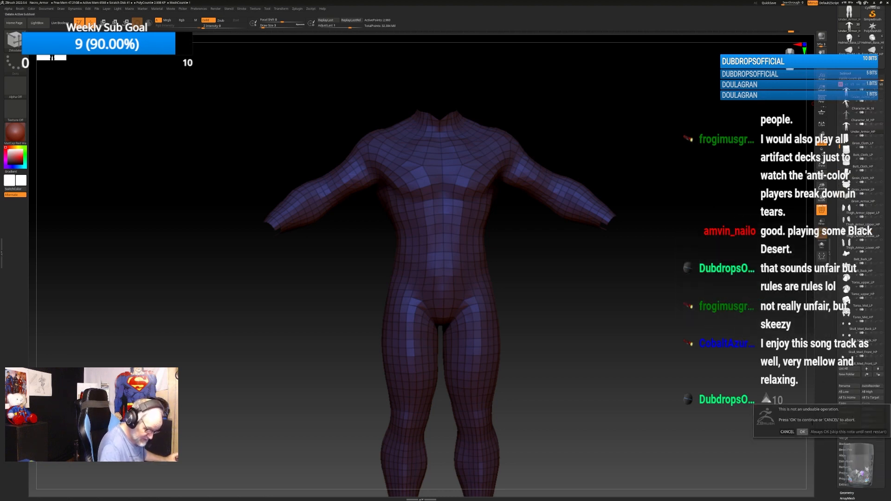
click(853, 423)
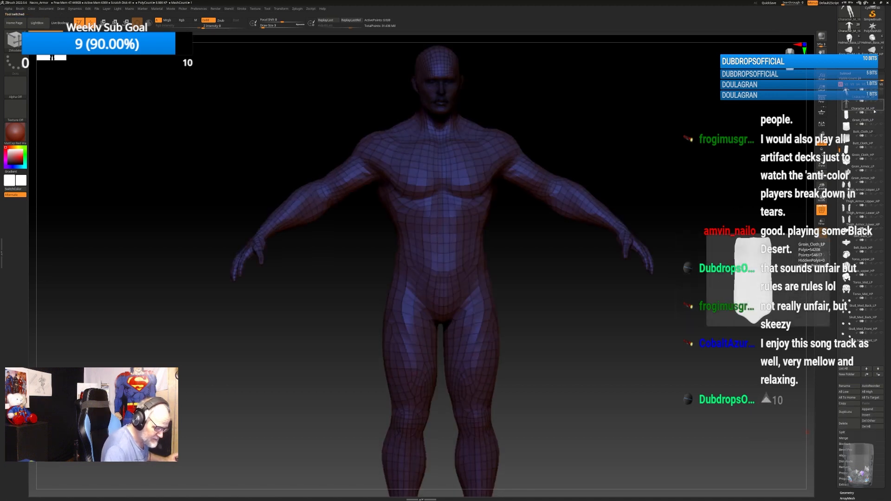
click(880, 101)
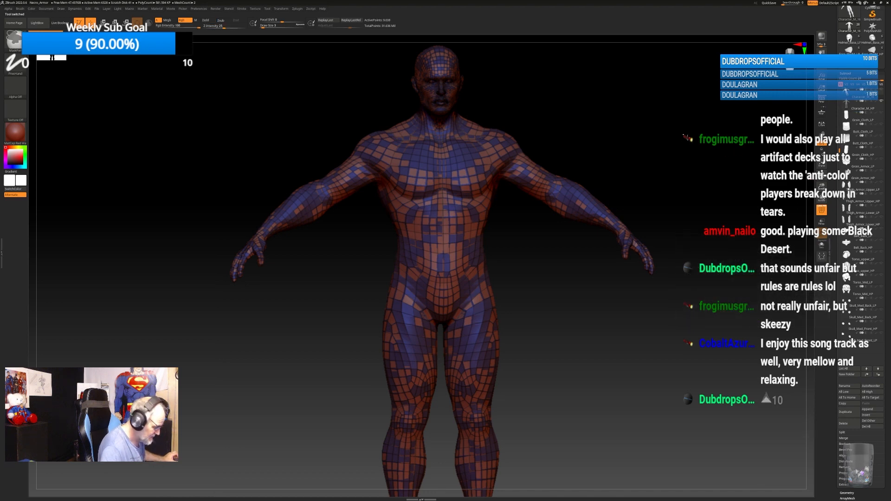
click(820, 215)
drag(742, 210, 732, 183)
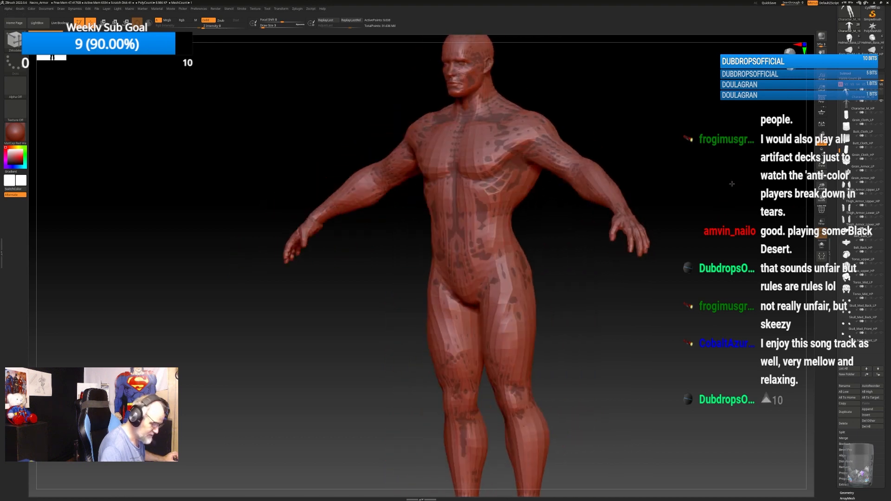
click(864, 108)
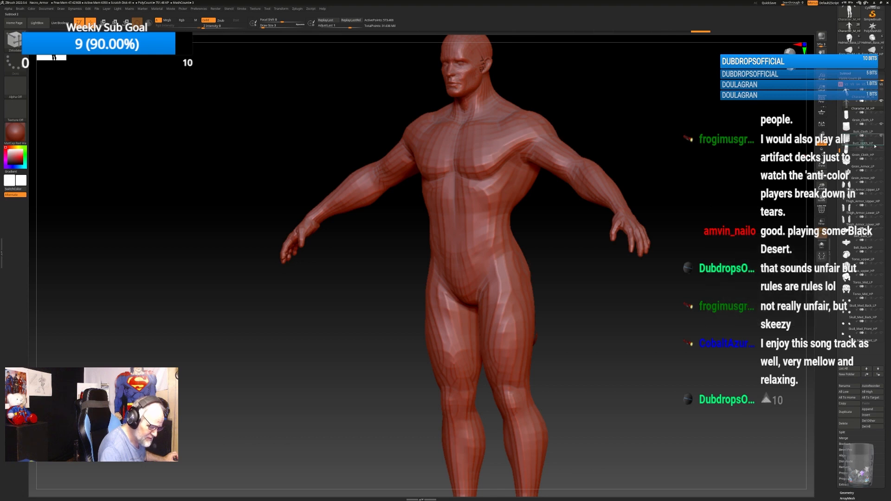
Delete the existing Groin_Cloth_LP subtool.
click(873, 144)
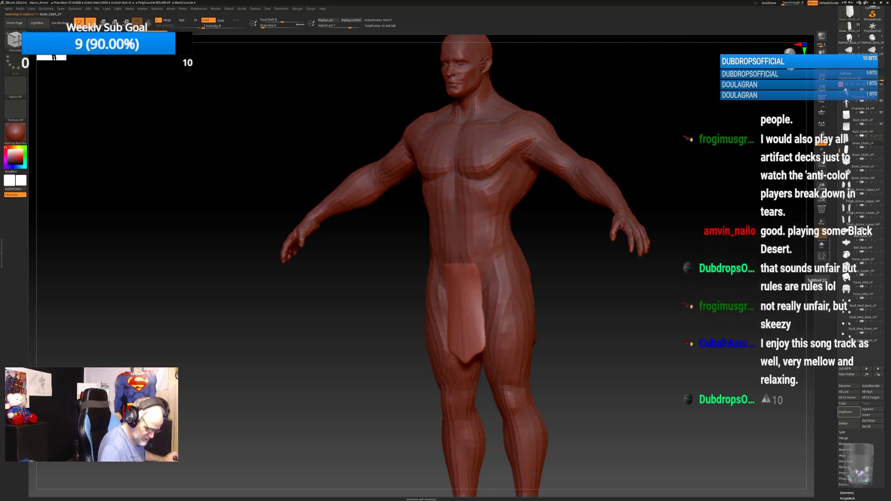
click(844, 424)
click(803, 437)
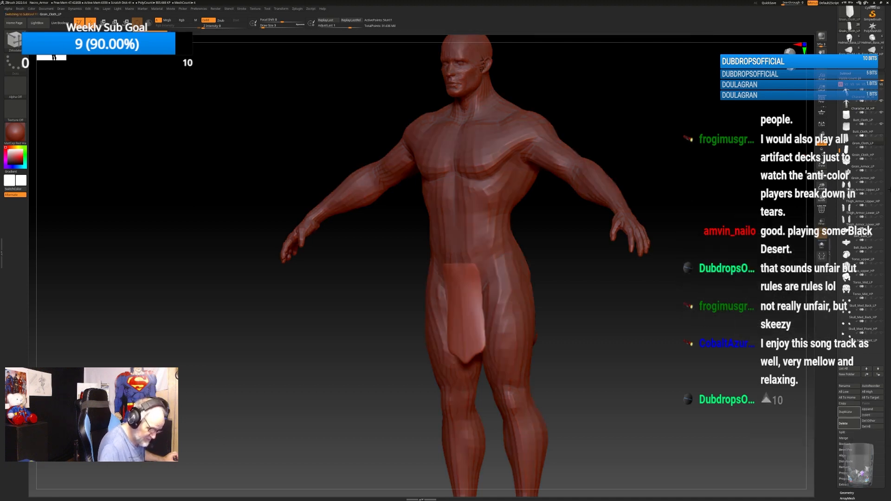
Duplicate the Groin_Cloth_HP subtool and rename the copy as Groin_Cloth_LP.
mouse_move(871, 142)
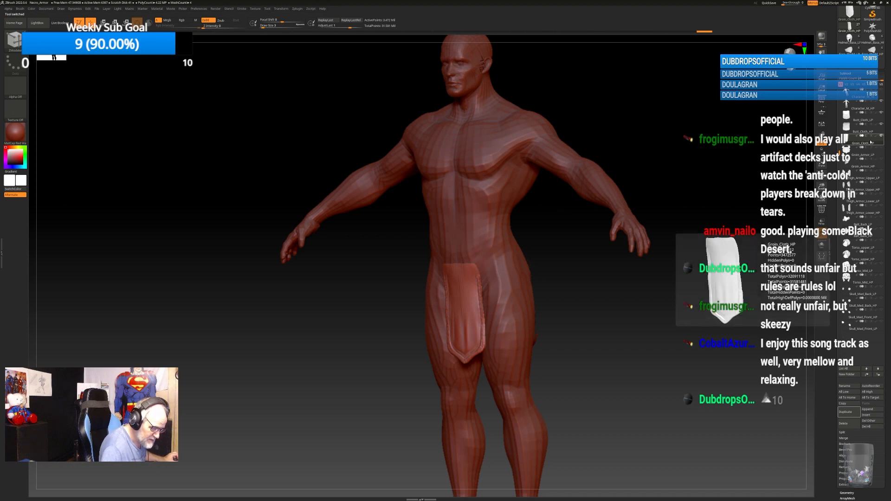
click(845, 413)
click(845, 387)
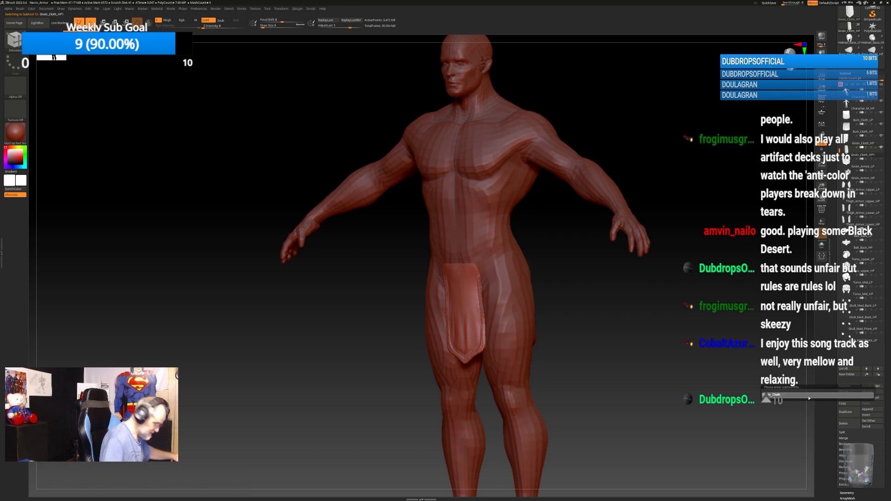
text(_LP)
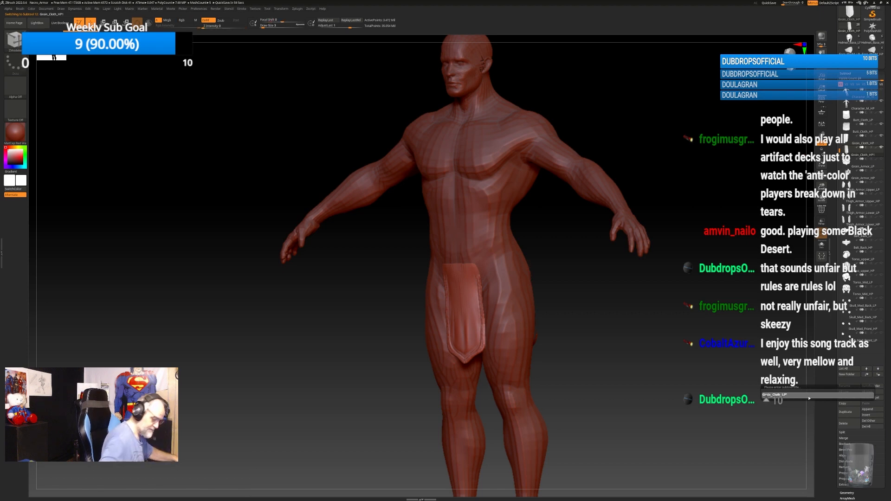
key(Return)
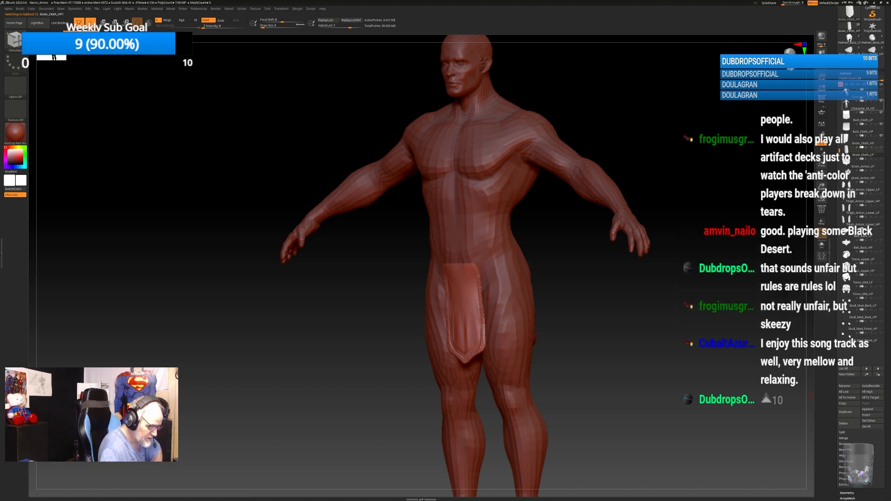
Lower the Groin_Cloth_LP copy's geometry to its lowest subdivision level.
click(846, 73)
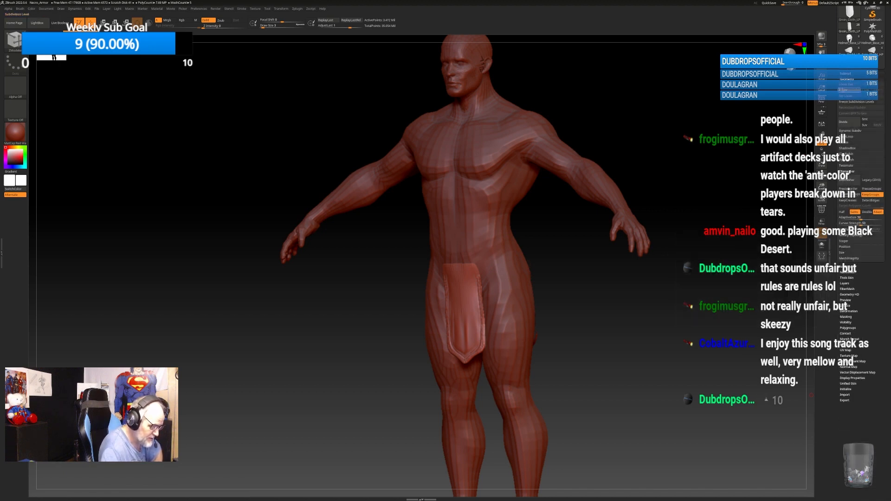
click(846, 74)
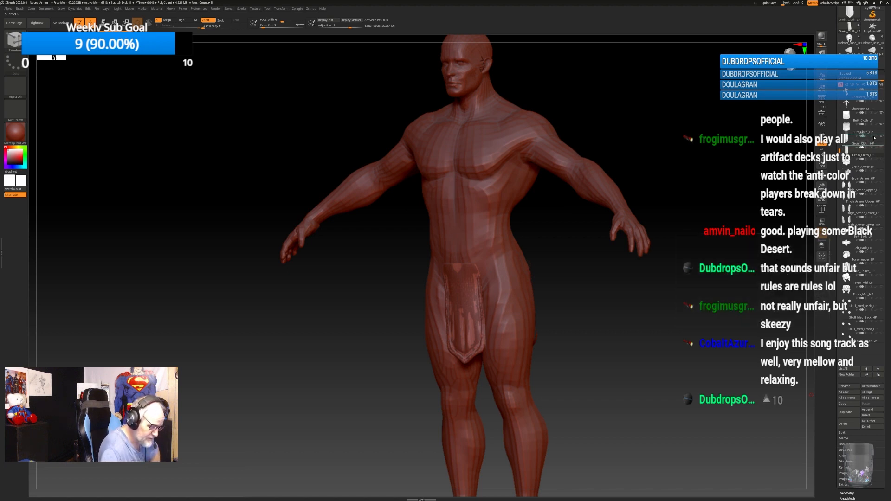
Place Groin_Cloth_LP above Groin_Cloth_HP, and show the high-poly groin armor, upper and lower thigh armor and belt.
drag(875, 138, 874, 137)
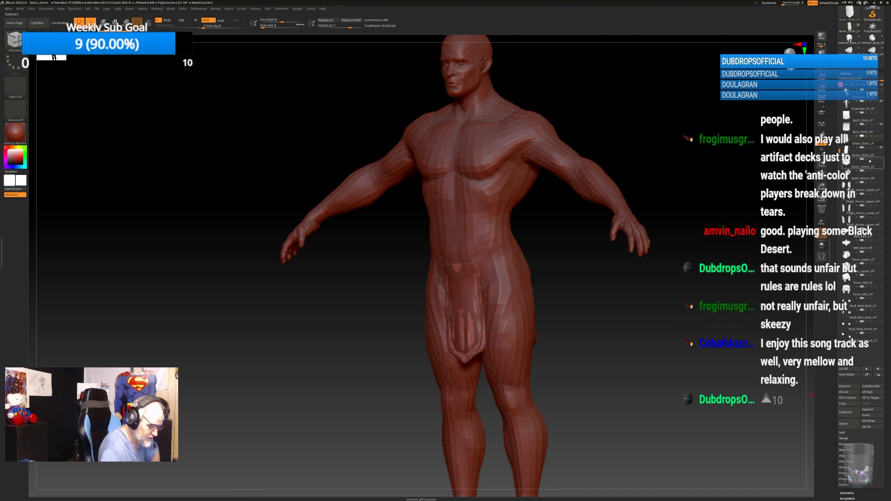
click(882, 171)
click(881, 194)
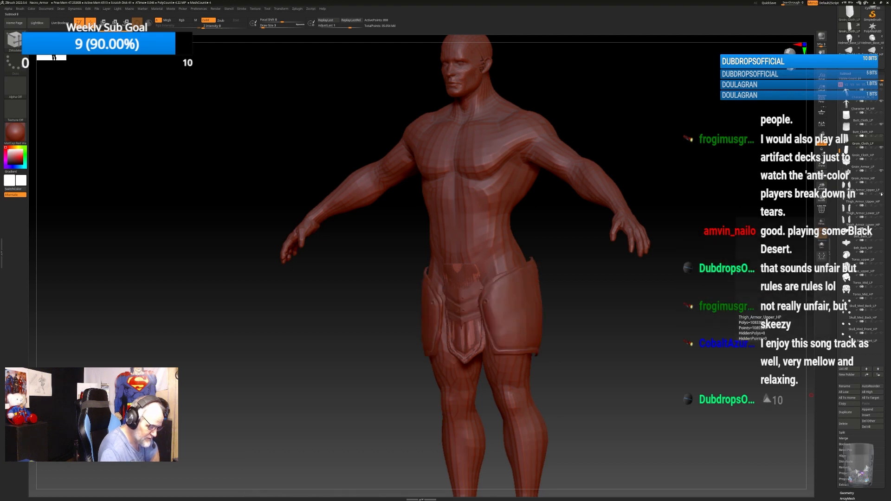
click(882, 218)
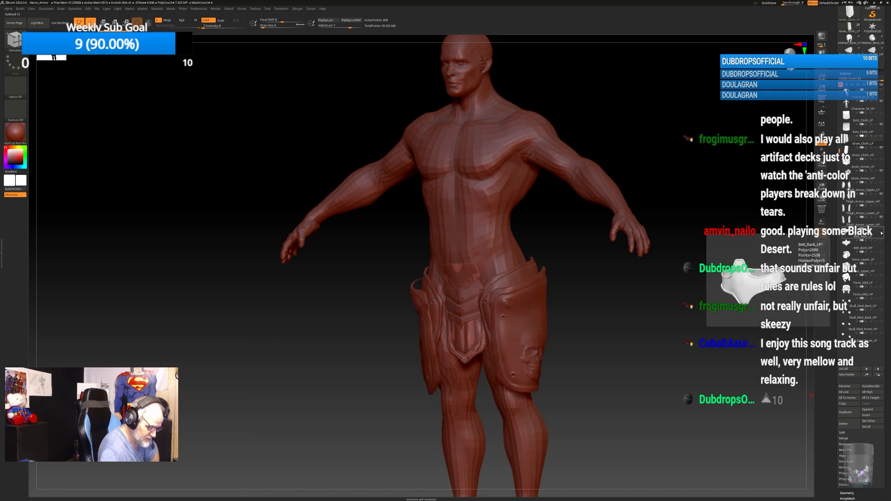
click(882, 242)
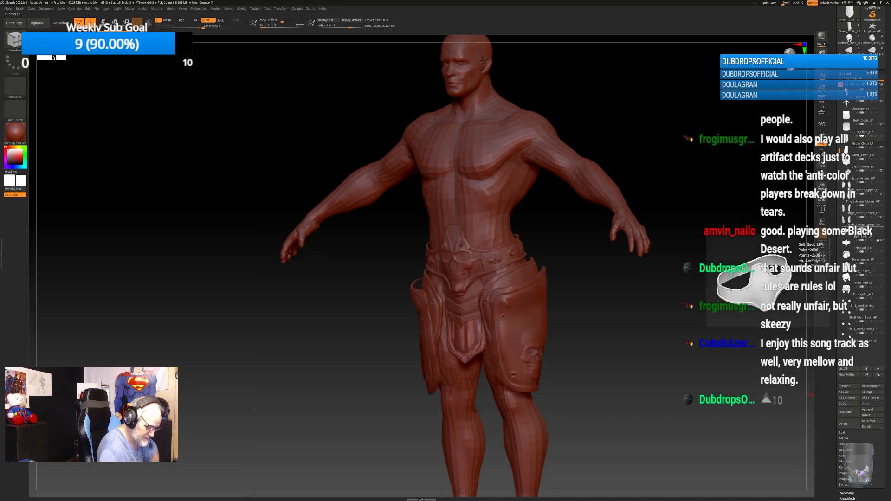
Show the high-poly upper torso, mid torso and skull medallion subtools, and select Skull_Med_Front_LP.
click(882, 264)
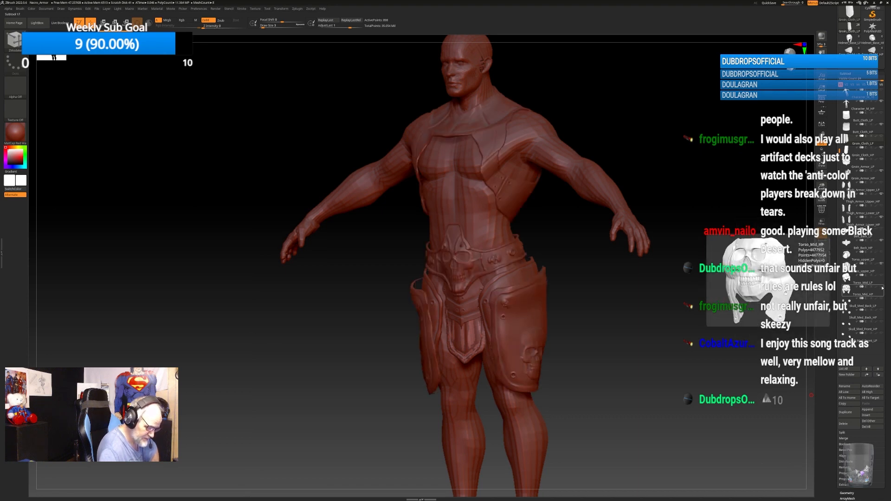
click(882, 287)
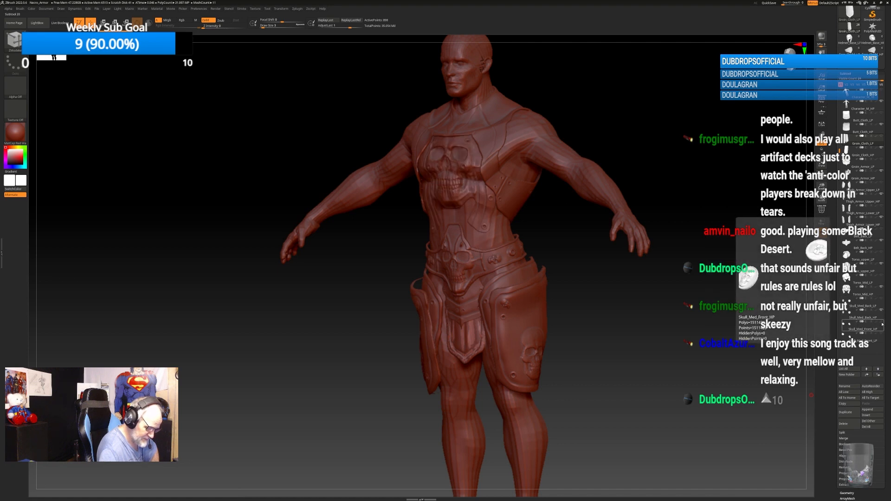
click(882, 323)
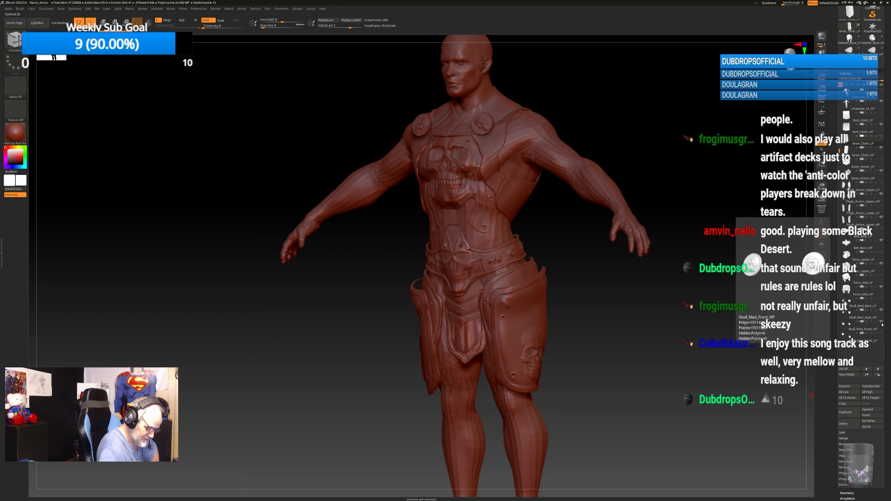
click(870, 327)
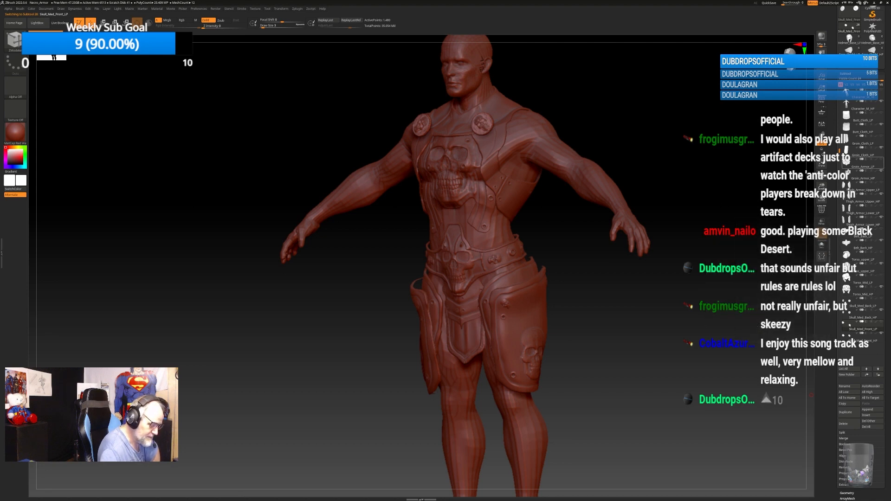
Show the upper shoulder armor, helmet base and face shield high-poly subtools, and select the upper shoulder armor.
scroll(863, 161, up, 3)
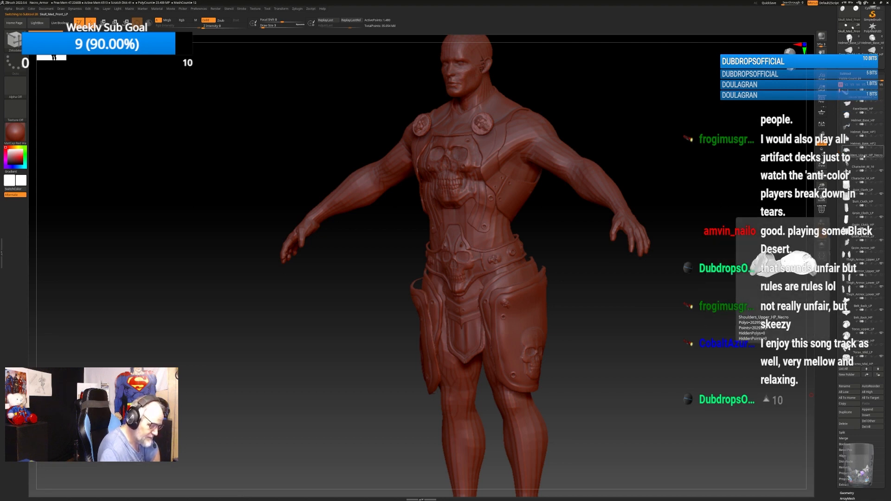
click(880, 152)
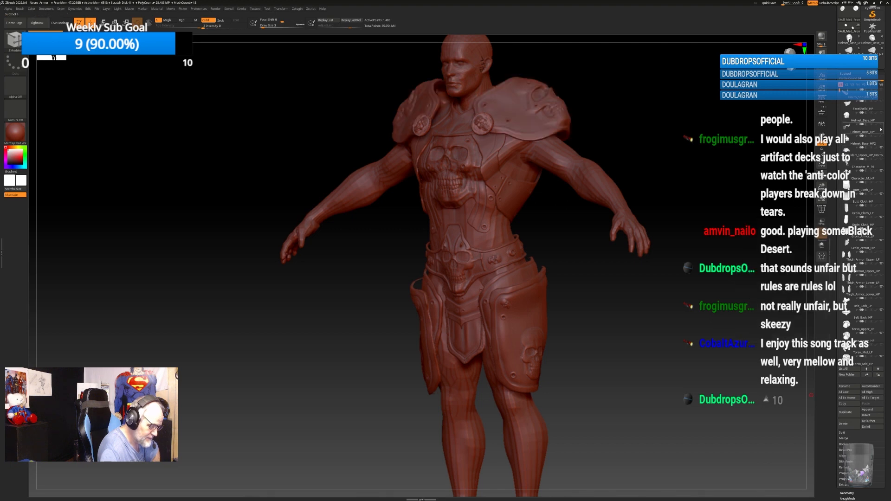
click(882, 135)
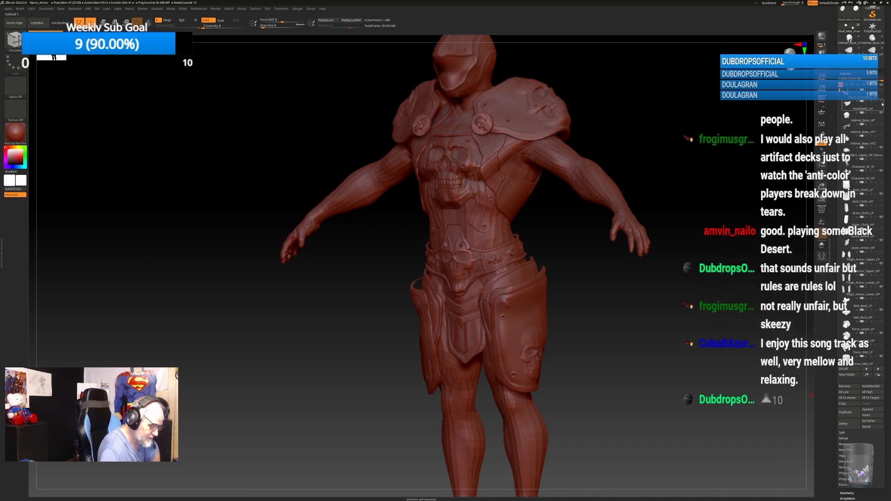
click(846, 134)
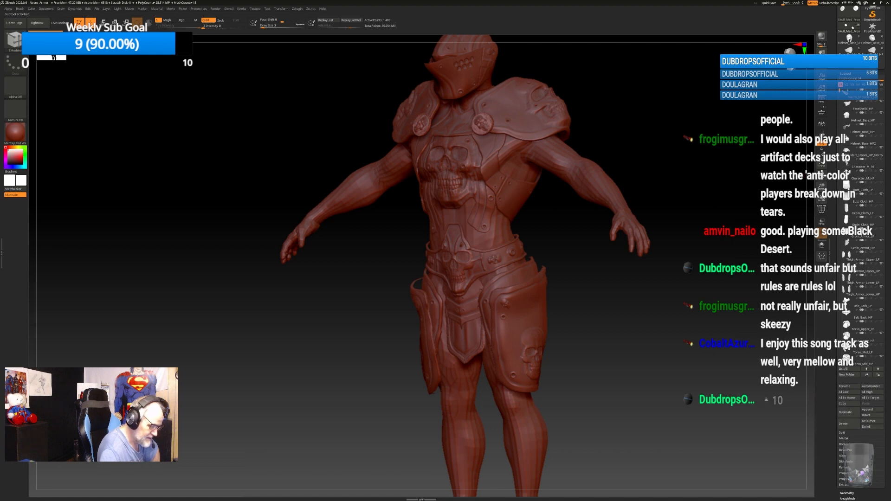
click(846, 163)
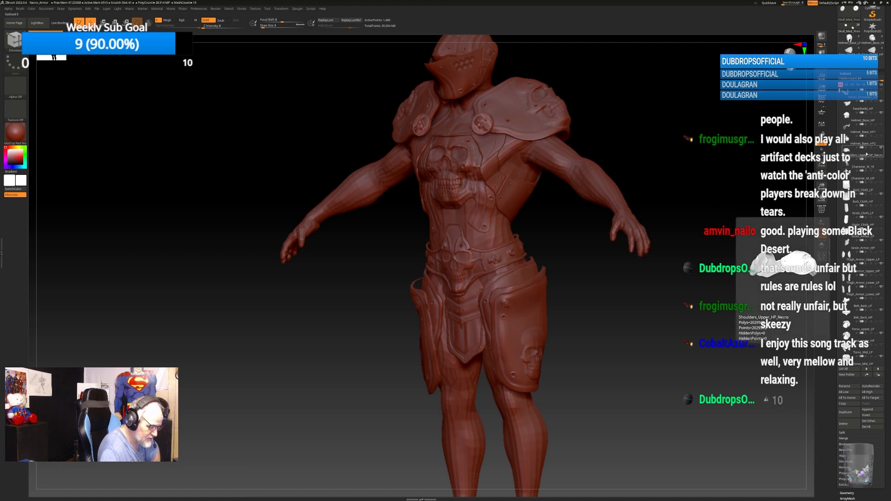
click(866, 154)
Inspect the upper shoulder armor's skull relief at successive subdivision levels, starting from the lowest and finishing at the highest.
mouse_move(639, 294)
mouse_down()
mouse_move(722, 166)
mouse_move(643, 273)
mouse_move(639, 294)
mouse_move(681, 249)
mouse_move(686, 273)
mouse_move(702, 243)
mouse_move(688, 213)
mouse_move(795, 216)
mouse_up()
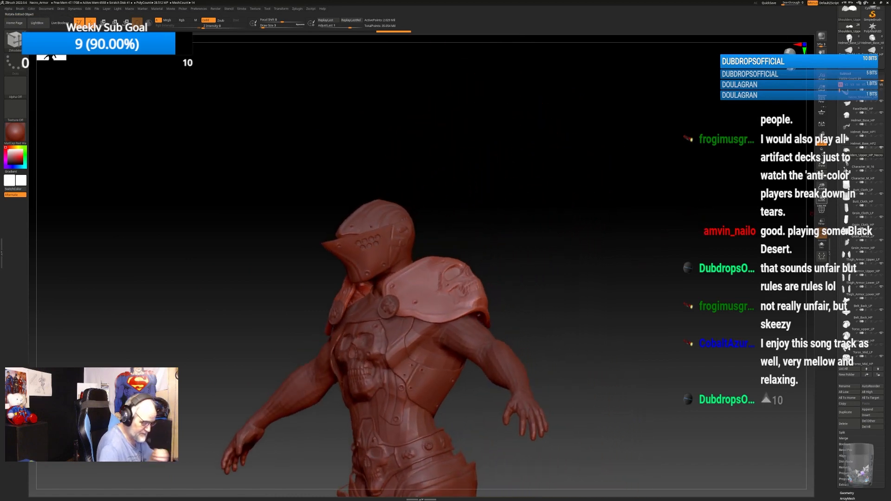
click(846, 73)
click(847, 79)
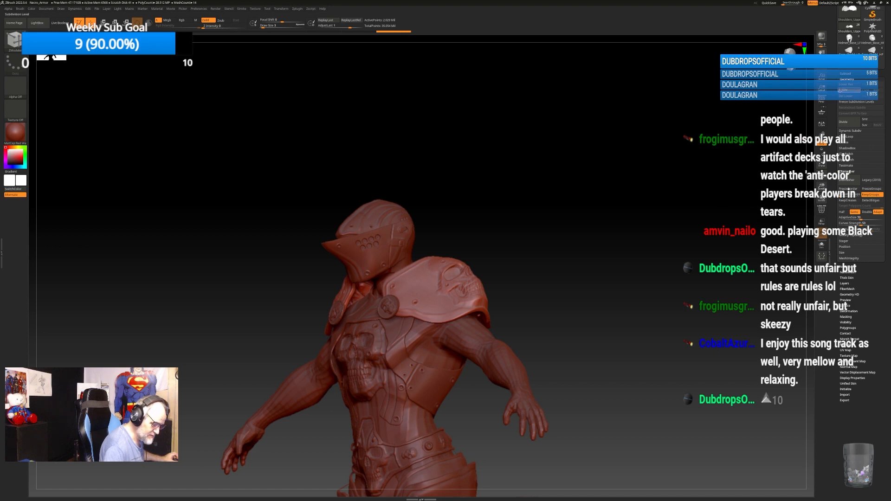
click(841, 90)
mouse_move(584, 214)
alt+mouse_down()
mouse_move(641, 182)
mouse_move(614, 298)
mouse_move(607, 128)
mouse_move(670, 220)
mouse_move(655, 200)
mouse_move(665, 229)
mouse_move(699, 244)
mouse_move(683, 223)
alt+mouse_up()
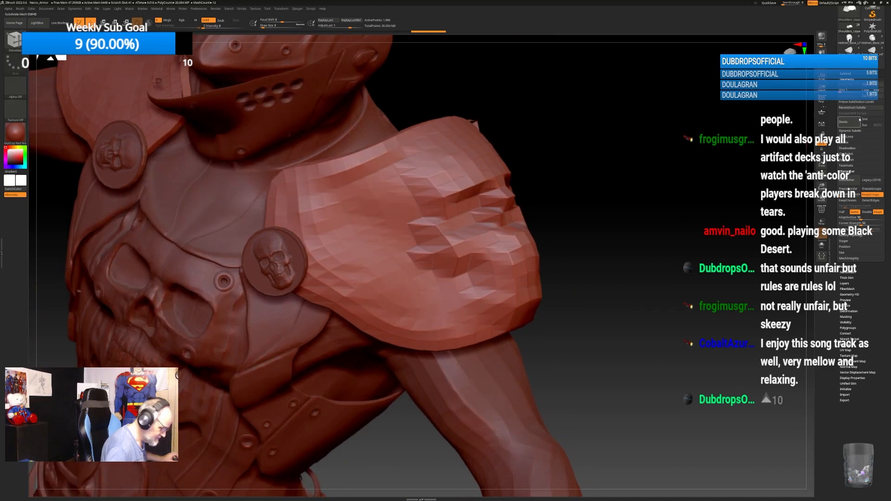
drag(845, 90, 861, 91)
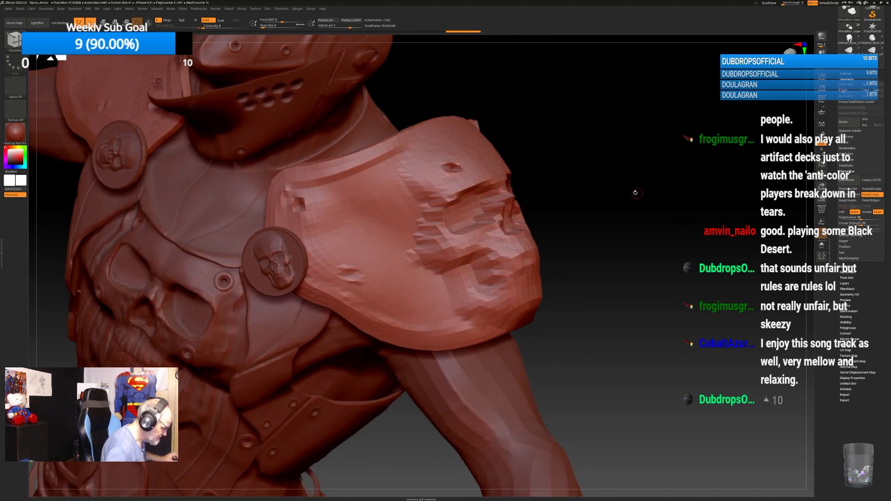
mouse_move(635, 194)
alt+mouse_down()
mouse_move(680, 198)
mouse_move(683, 186)
mouse_move(686, 199)
mouse_move(648, 198)
alt+mouse_up()
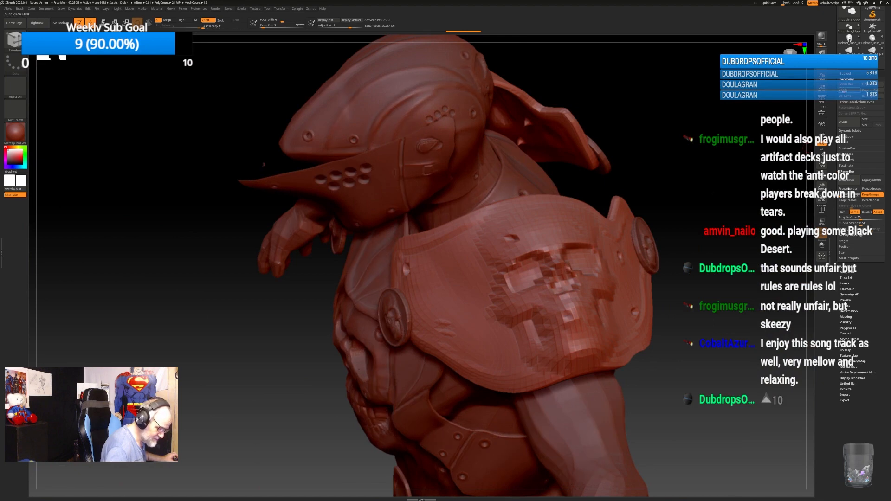
mouse_move(721, 204)
mouse_down()
mouse_move(709, 162)
mouse_move(713, 191)
mouse_up()
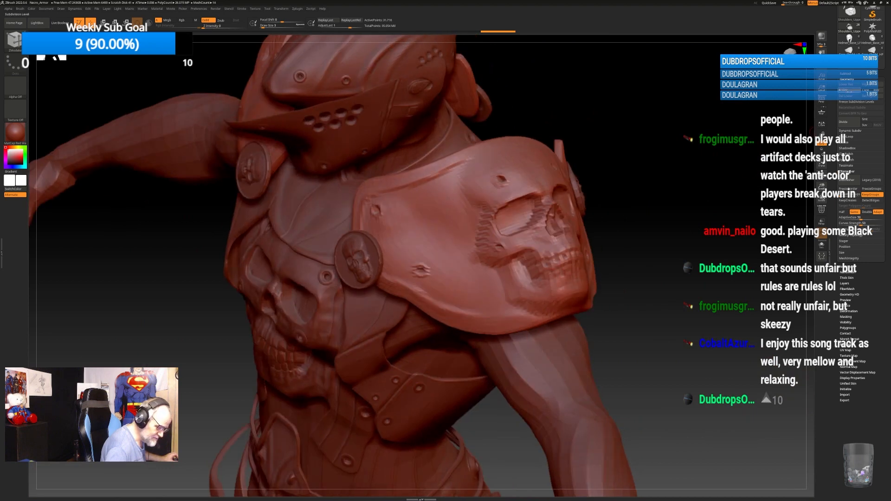
mouse_move(655, 211)
mouse_down()
mouse_move(743, 187)
mouse_move(739, 201)
mouse_move(710, 212)
mouse_move(753, 191)
mouse_move(727, 224)
mouse_move(691, 231)
mouse_move(690, 278)
mouse_move(723, 159)
mouse_move(710, 249)
mouse_move(754, 247)
mouse_move(710, 257)
mouse_move(711, 237)
mouse_move(714, 247)
mouse_up()
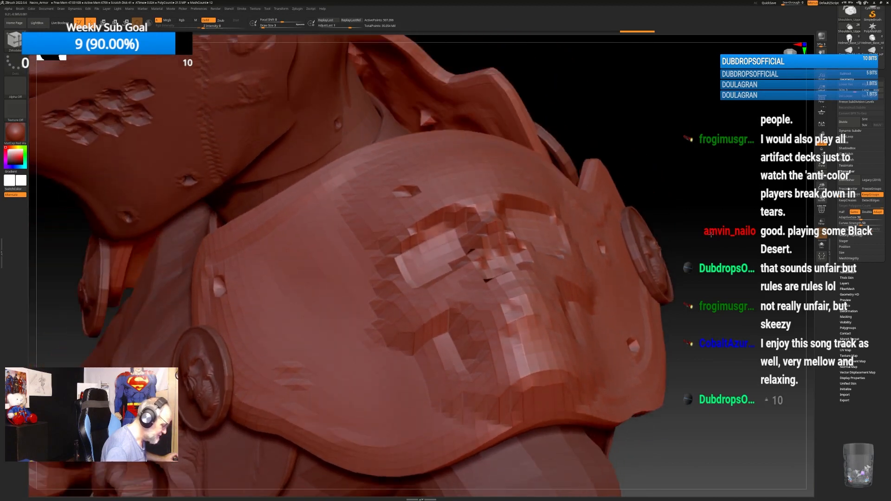
click(860, 91)
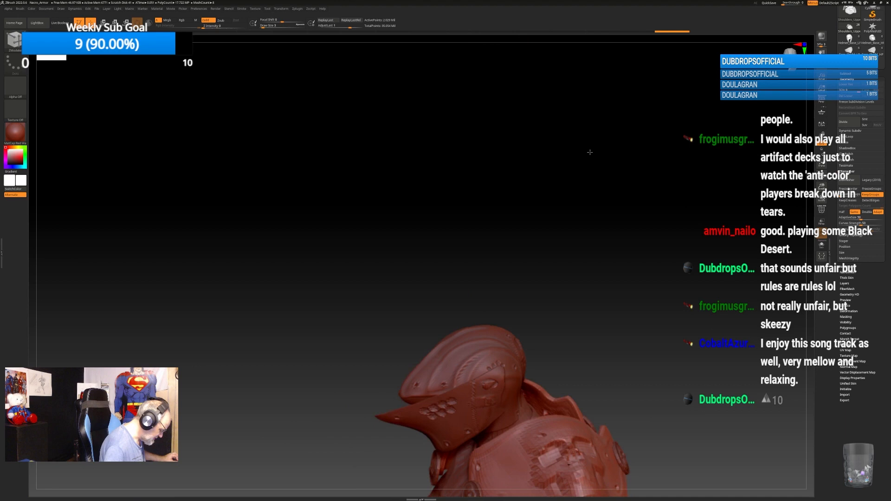
mouse_move(590, 152)
mouse_down()
mouse_move(576, 153)
mouse_move(640, 248)
mouse_move(610, 253)
mouse_up()
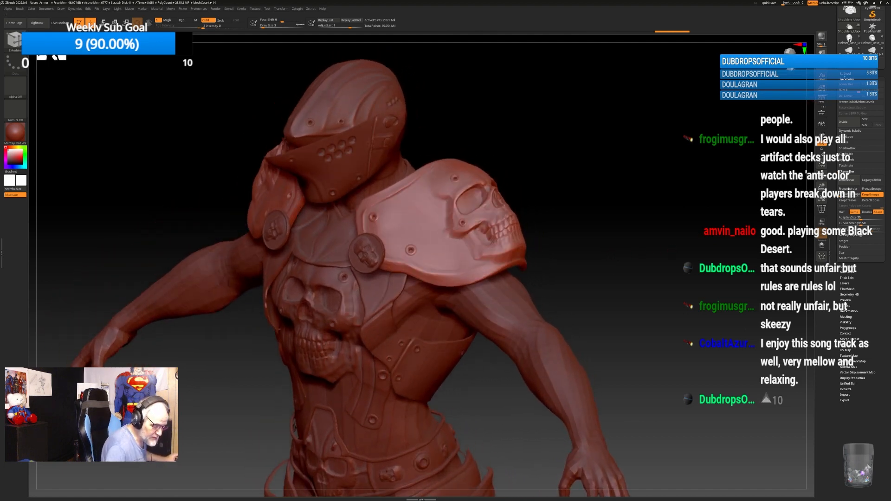
Duplicate the upper shoulder armor, rename the copy as Shoulders_Upper_LP, and place it above the original.
click(845, 74)
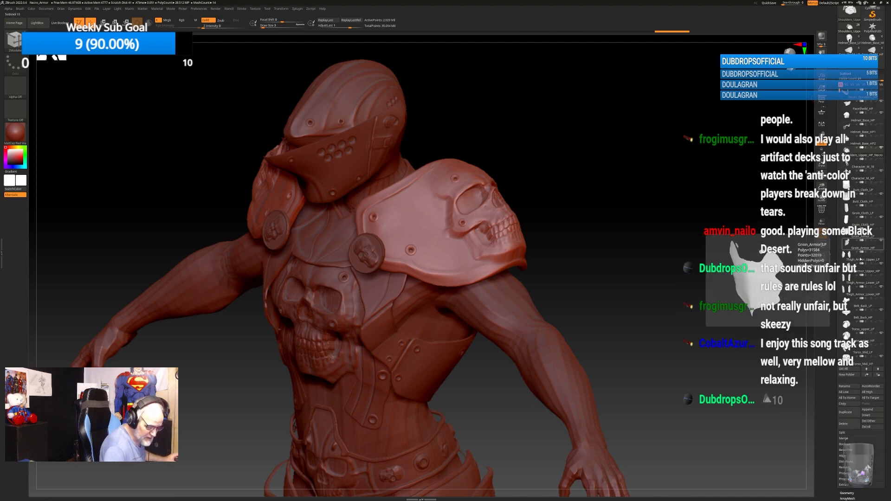
click(847, 413)
click(845, 386)
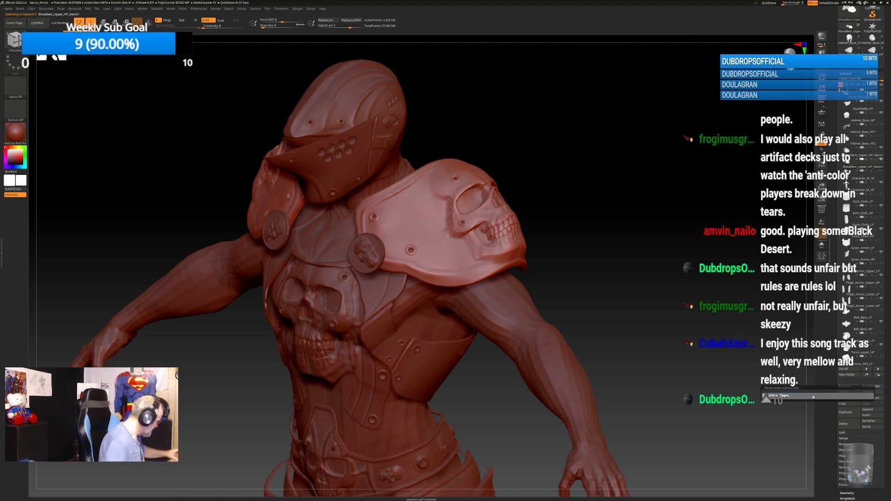
text(LP)
key(Return)
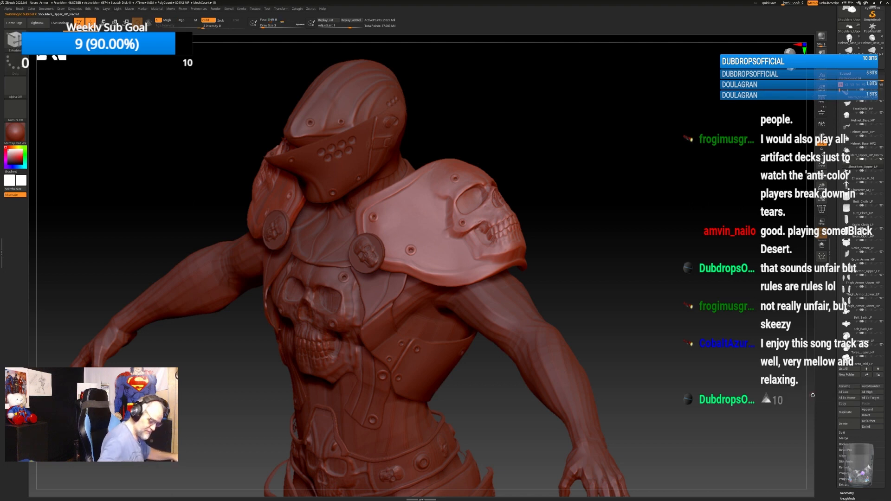
drag(869, 164, 863, 148)
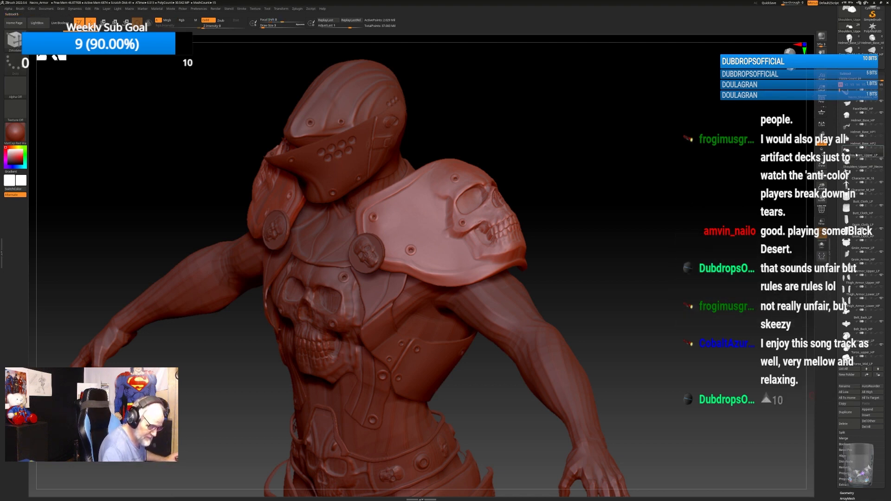
Lower the Shoulders_Upper_LP copy's geometry to its lowest subdivision level.
click(846, 73)
click(847, 79)
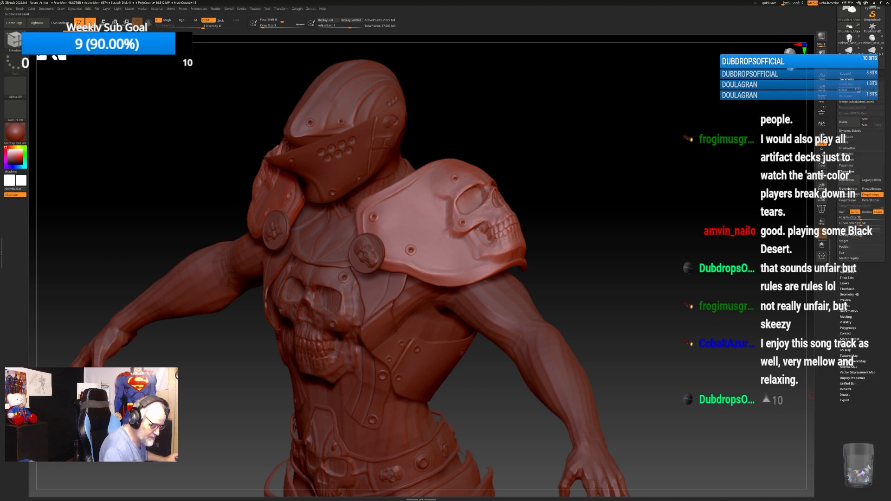
click(841, 90)
click(847, 79)
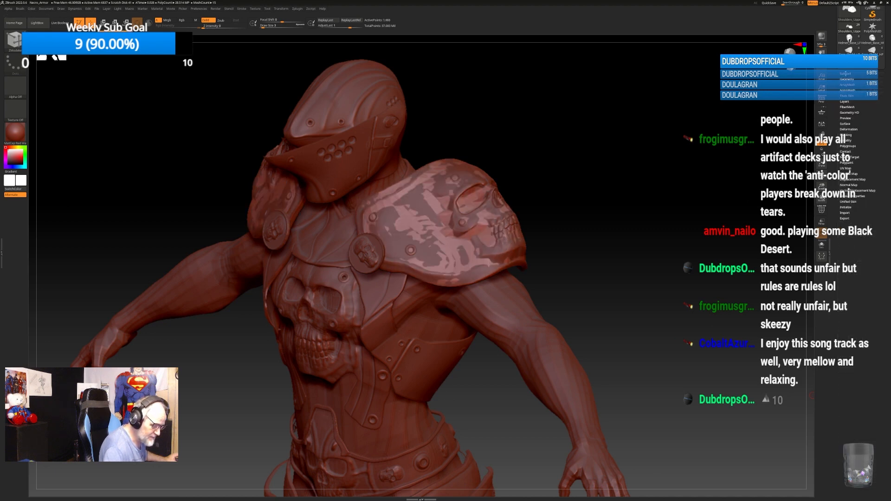
click(846, 74)
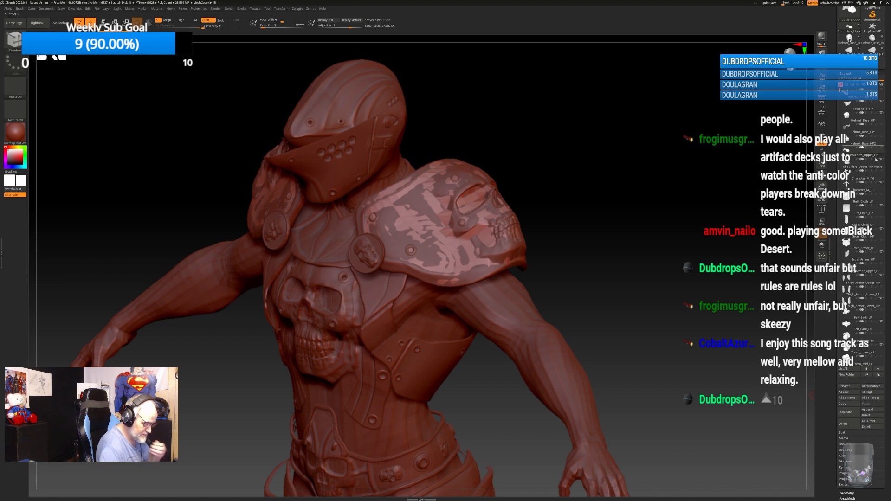
Rename the original Shoulders_Upper_HP_Necro subtool as Shoulders_Upper_HP.
click(863, 168)
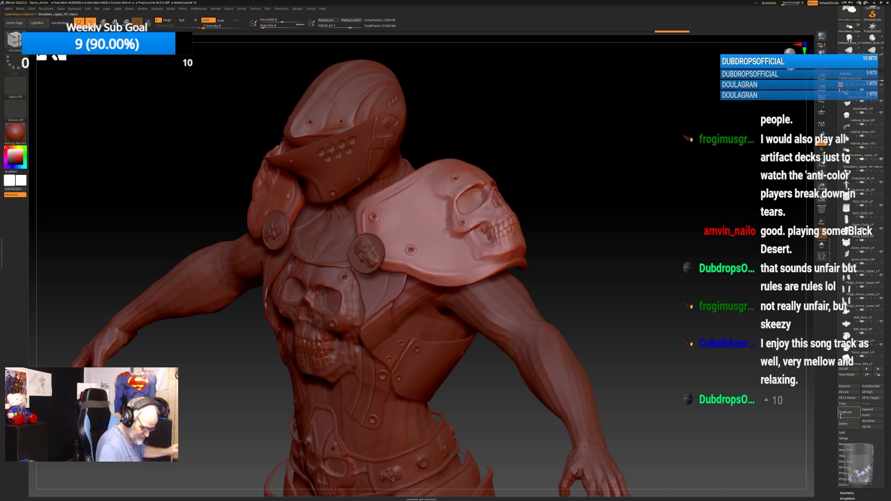
click(845, 386)
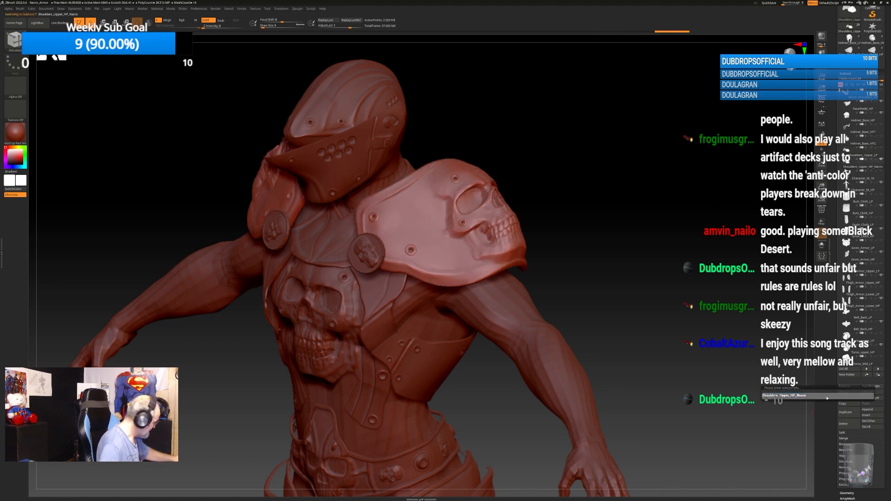
key(BackSpace)
key(BackSpace)
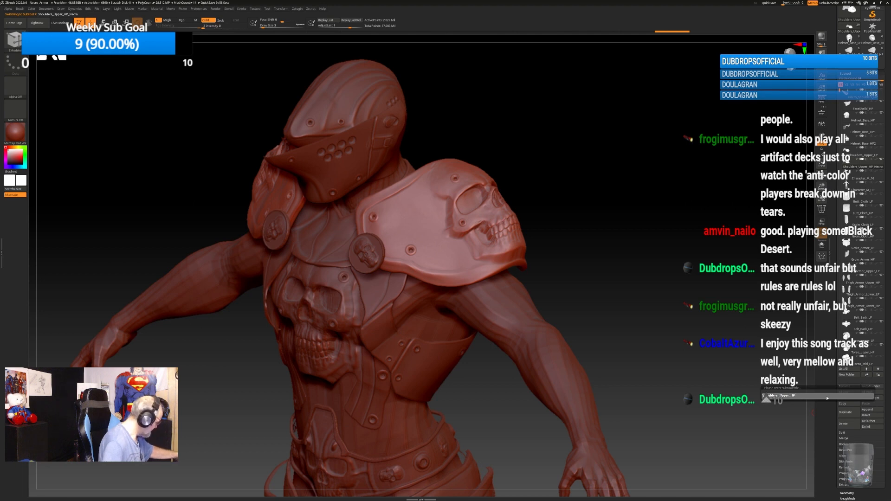
key(Return)
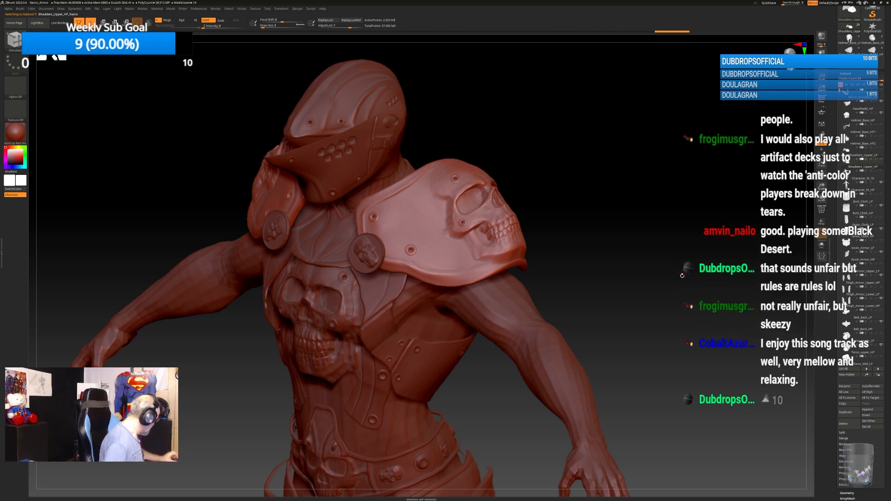
alt+drag(672, 287, 660, 211)
drag(704, 268, 624, 274)
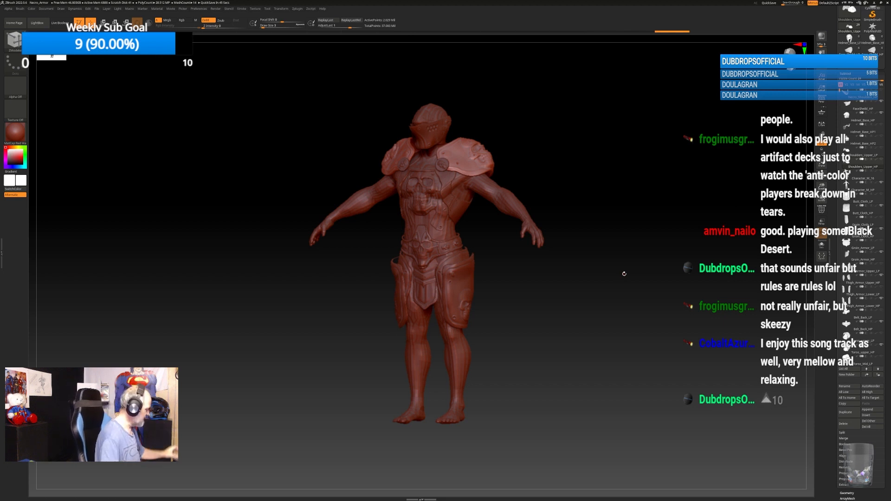
alt+drag(628, 288, 763, 318)
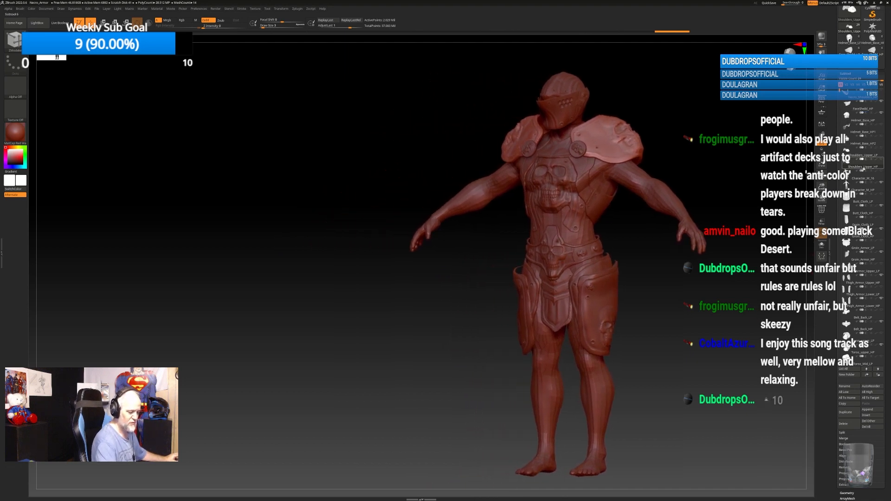
Select the Character_M_HP body subtool and make the Shoulders_Upper_HP armor visible on the figure.
click(862, 186)
alt+drag(723, 310, 711, 307)
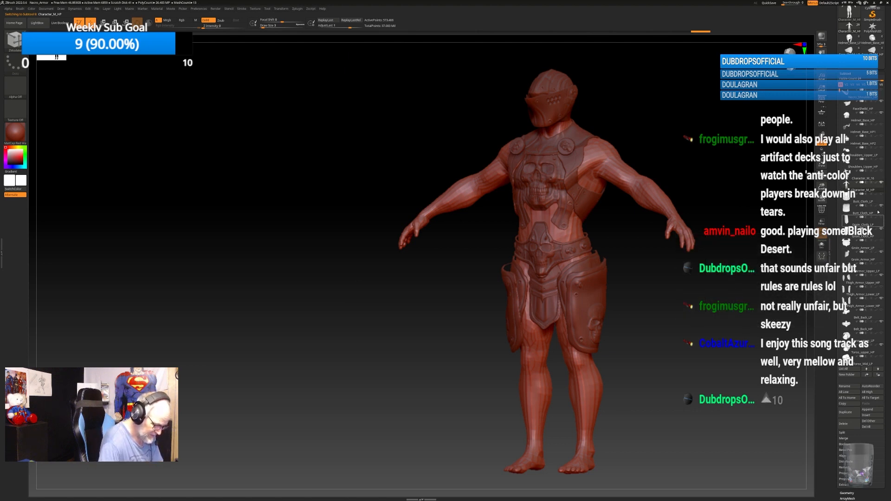
mouse_move(874, 281)
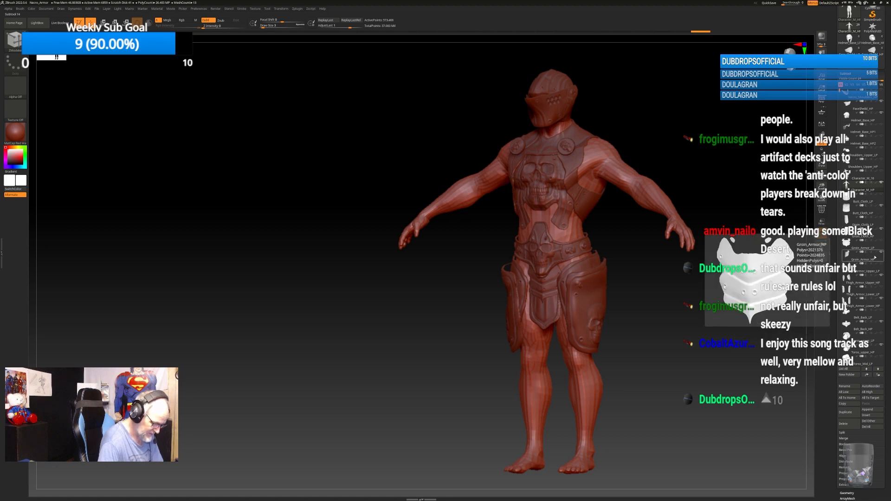
mouse_move(872, 176)
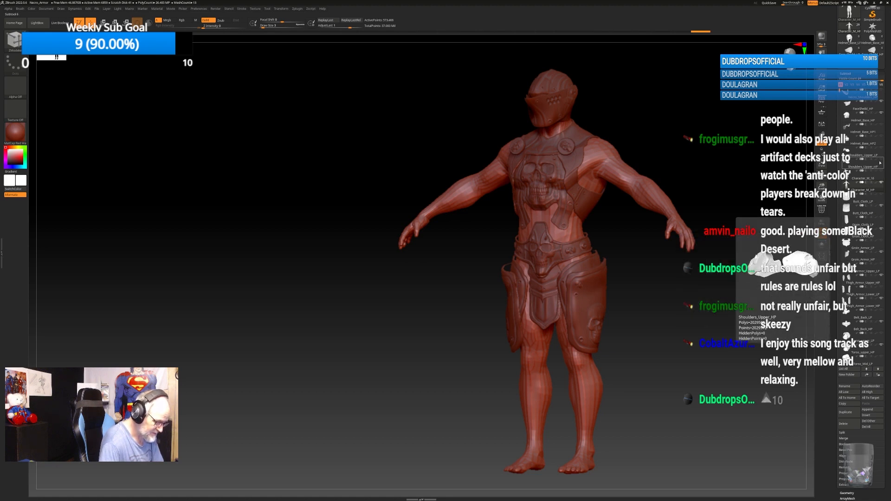
mouse_move(875, 125)
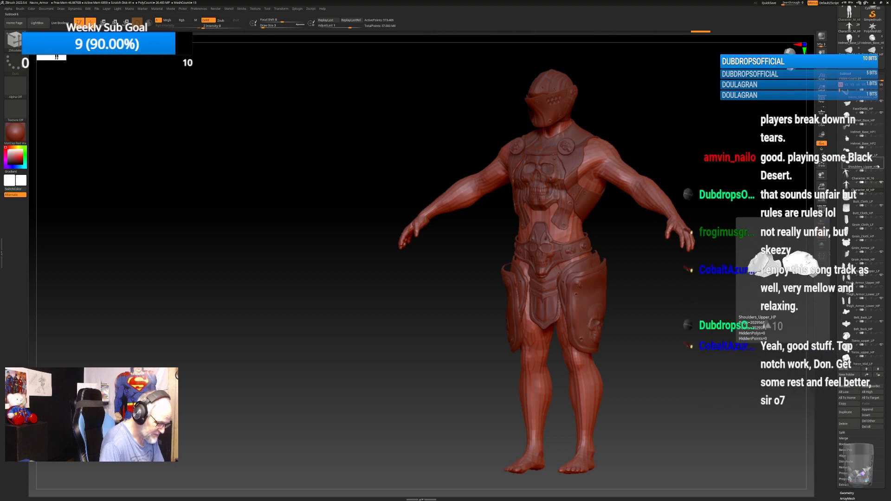
click(881, 159)
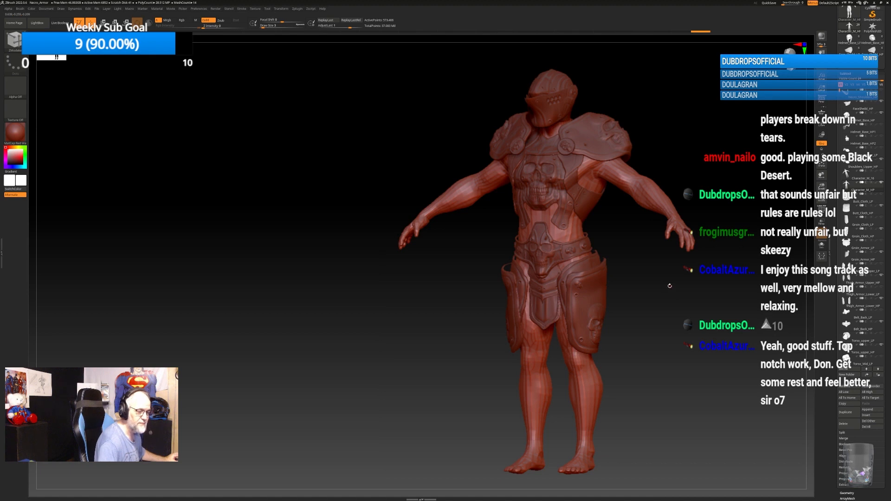
mouse_move(673, 305)
mouse_down()
mouse_move(606, 300)
mouse_move(682, 305)
mouse_up()
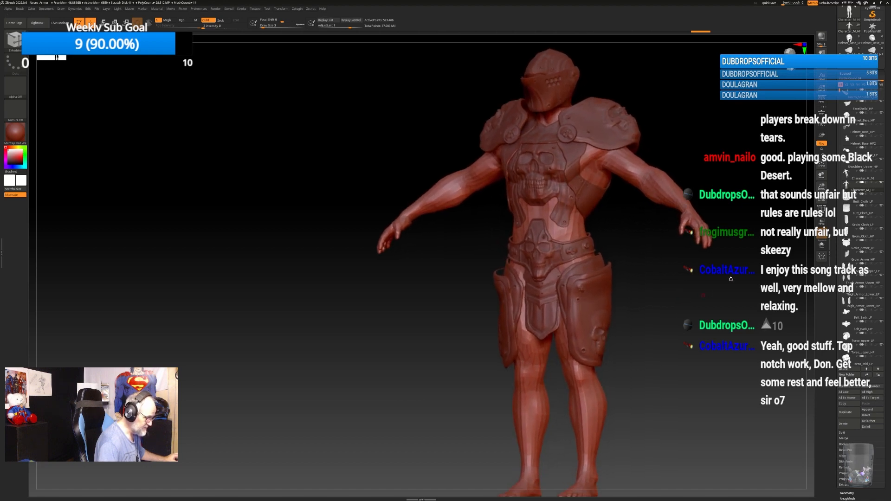
Hide the character's body and select the Thigh_Armor_Lower_HP subtool to view the high-poly armor pieces alone.
click(881, 182)
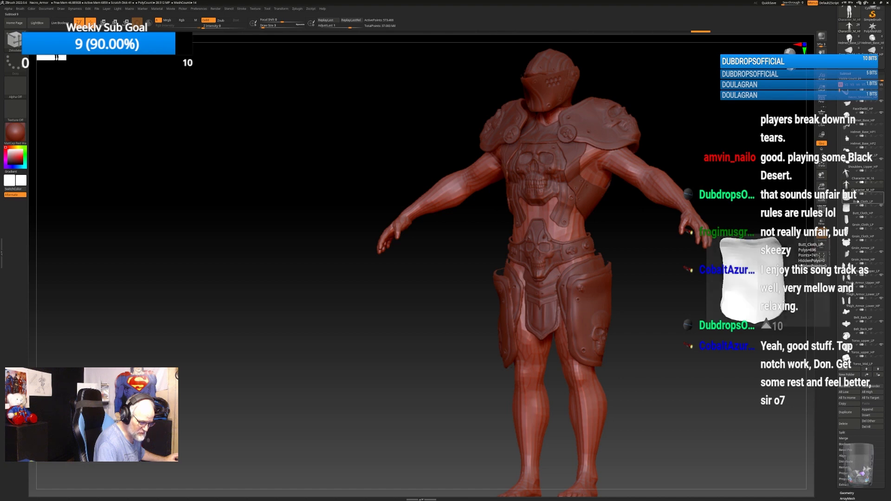
click(865, 302)
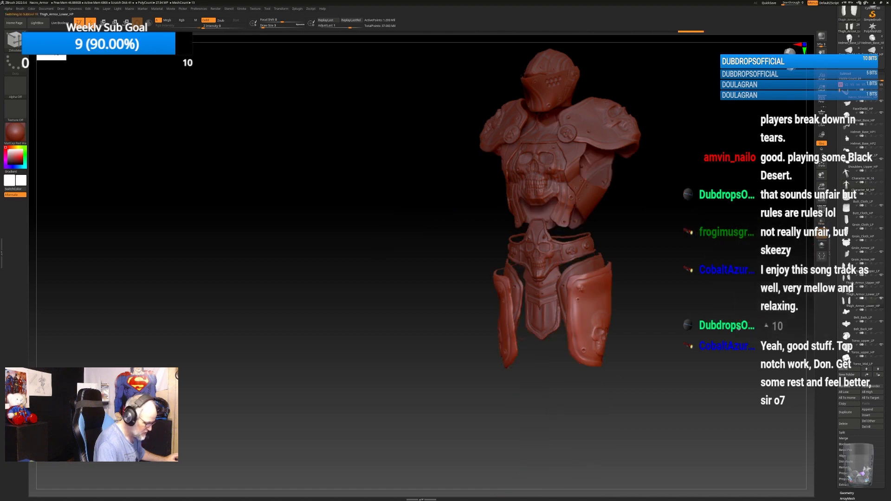
alt+drag(715, 331, 709, 363)
alt+drag(695, 318, 700, 329)
alt+drag(681, 282, 725, 295)
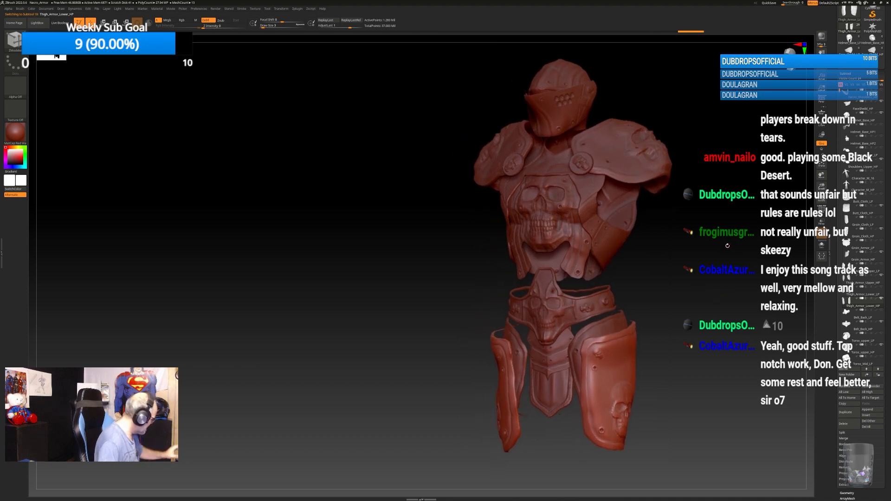
alt+drag(720, 246, 736, 253)
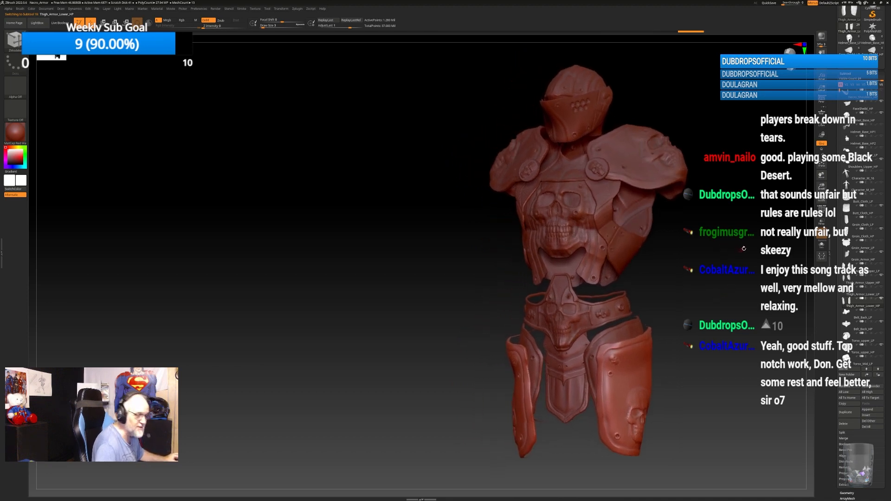
Try the Chalk and SkinShade4 materials on the armor, selecting Butt_Cloth_HP between them, and return to MatCap Red Wax.
click(13, 134)
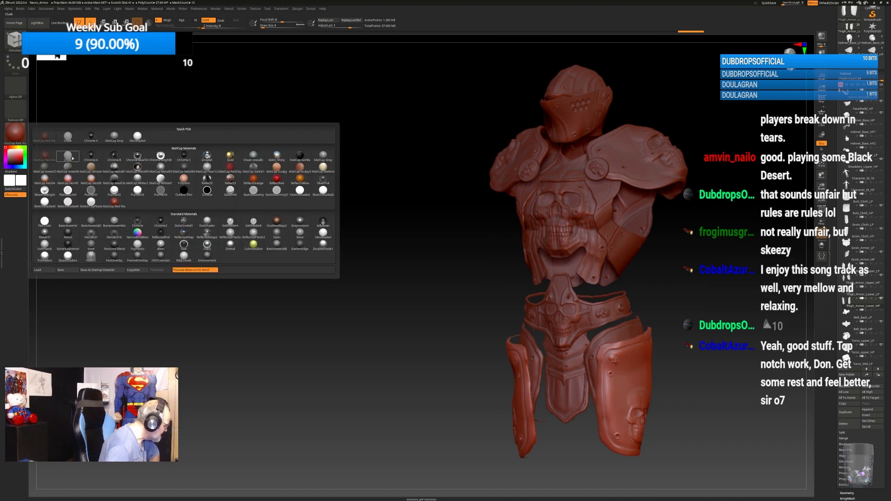
click(72, 156)
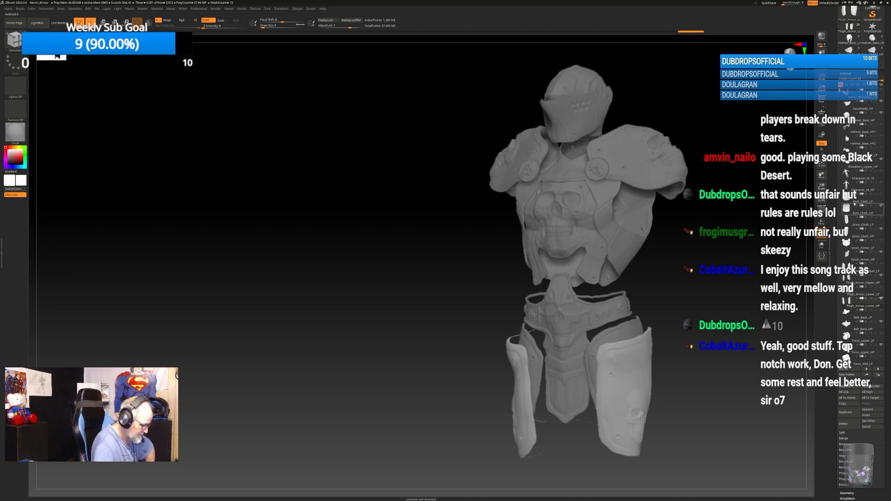
click(864, 212)
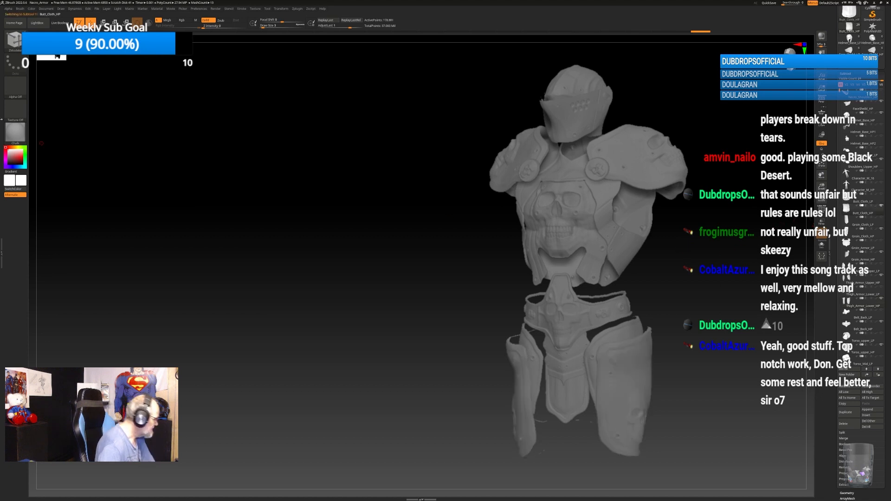
click(16, 132)
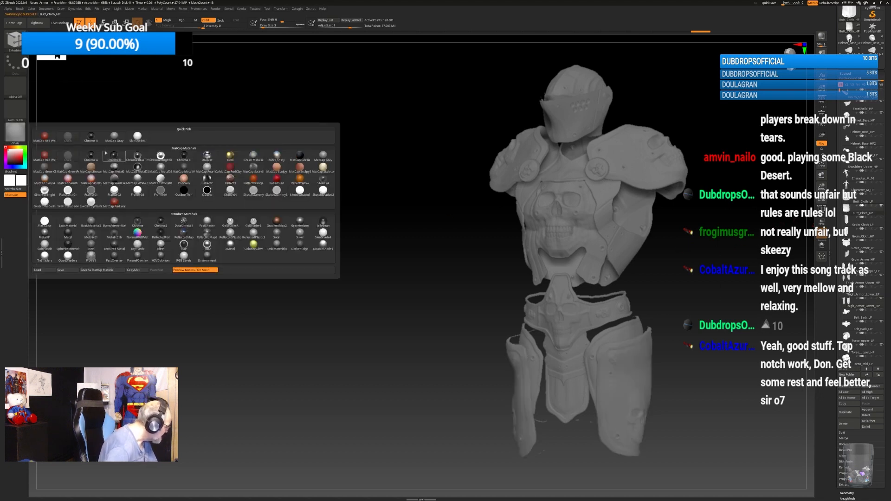
click(137, 135)
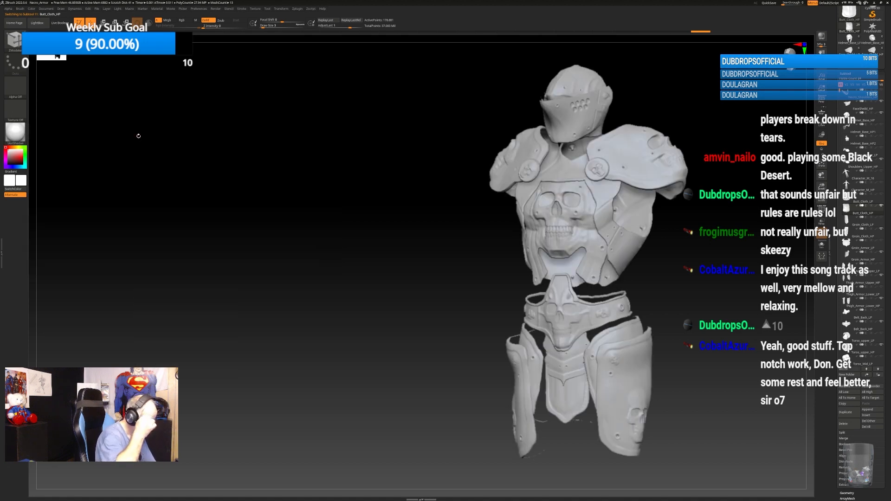
click(15, 132)
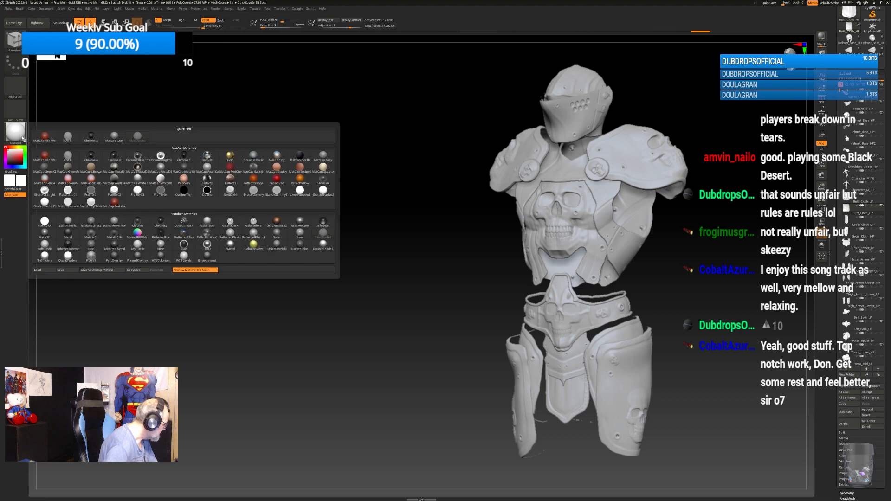
click(44, 136)
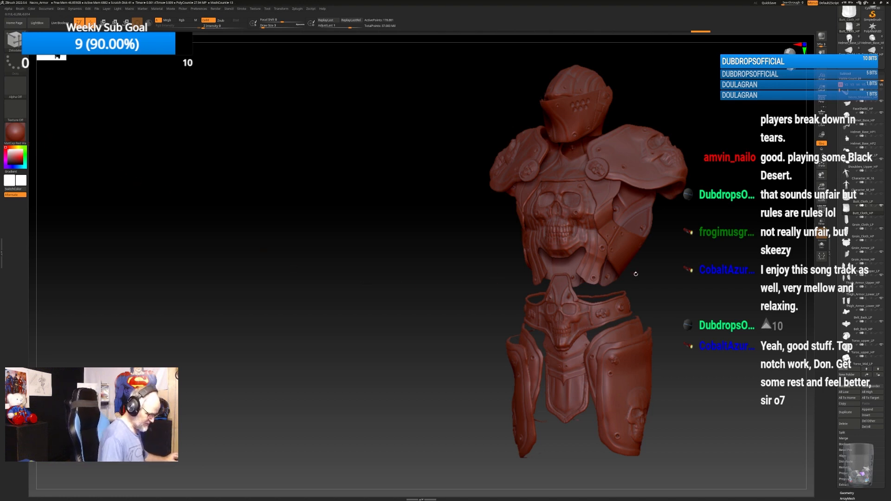
drag(640, 275, 643, 279)
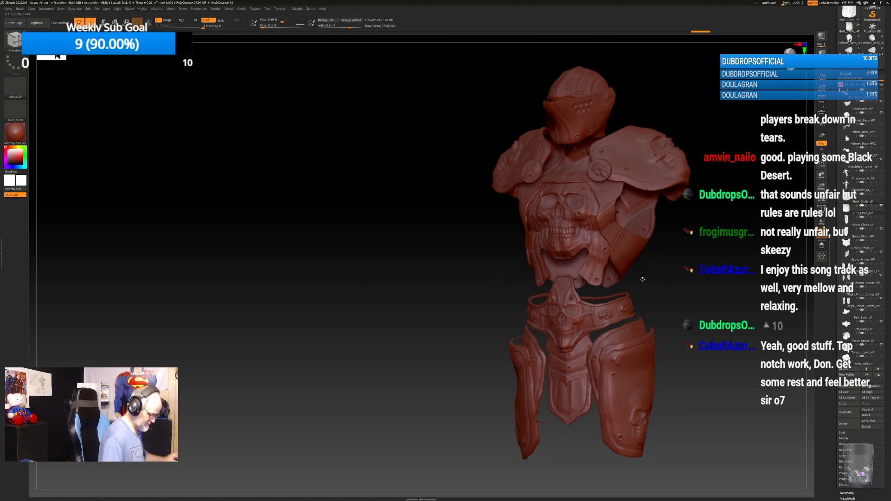